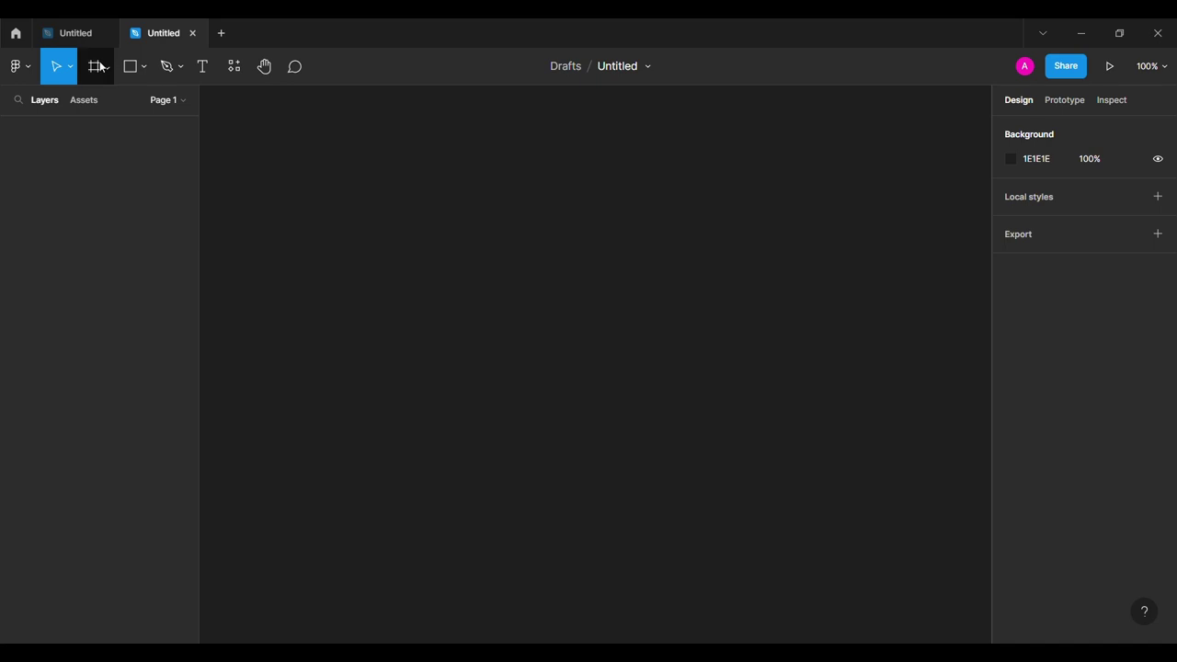
# Step: Add a MacBook Pro 14" frame filled with dark grey 252525
pyautogui.click(95, 66)
pyautogui.click(1028, 250)
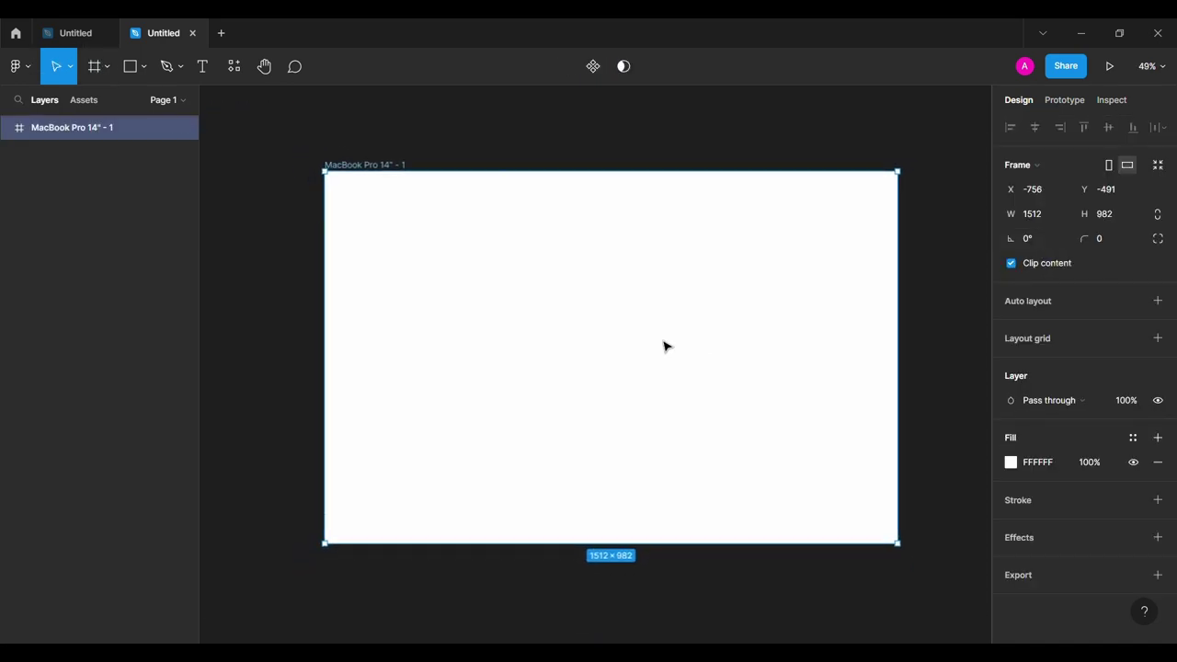
pyautogui.write('2525')
pyautogui.press('Return')
pyautogui.click(288, 396)
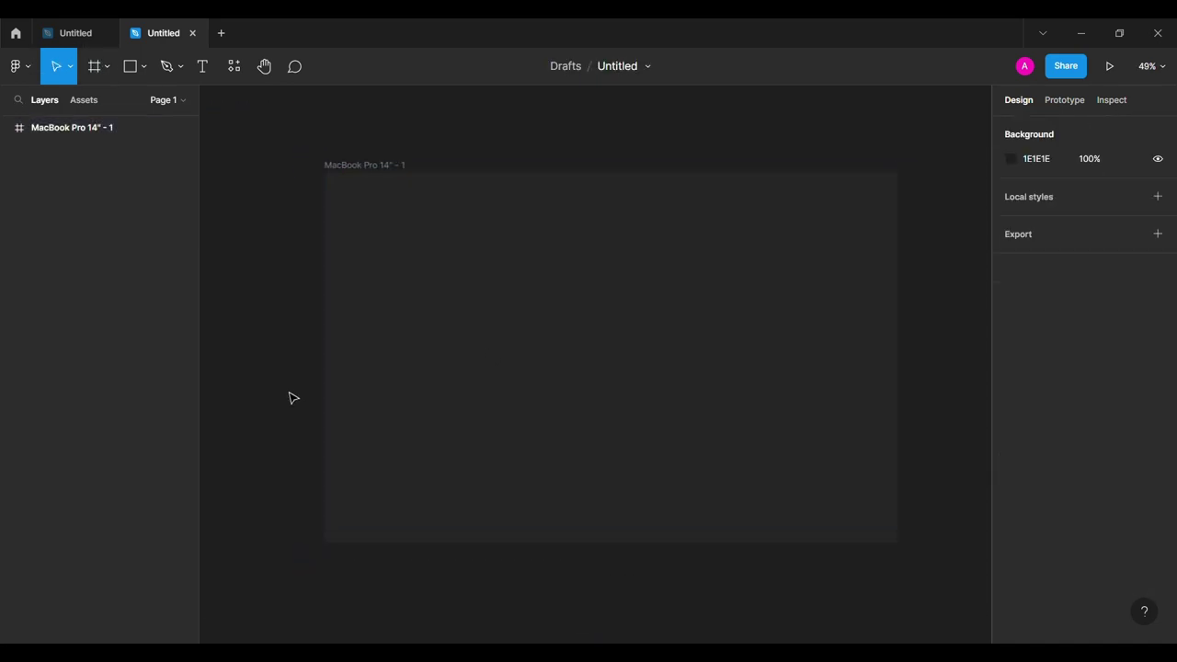
# Step: Draw a 120-wide sidebar rectangle spanning the frame's full height, flush against the left edge
pyautogui.click(129, 66)
pyautogui.moveTo(371, 224); pyautogui.dragTo(411, 273)
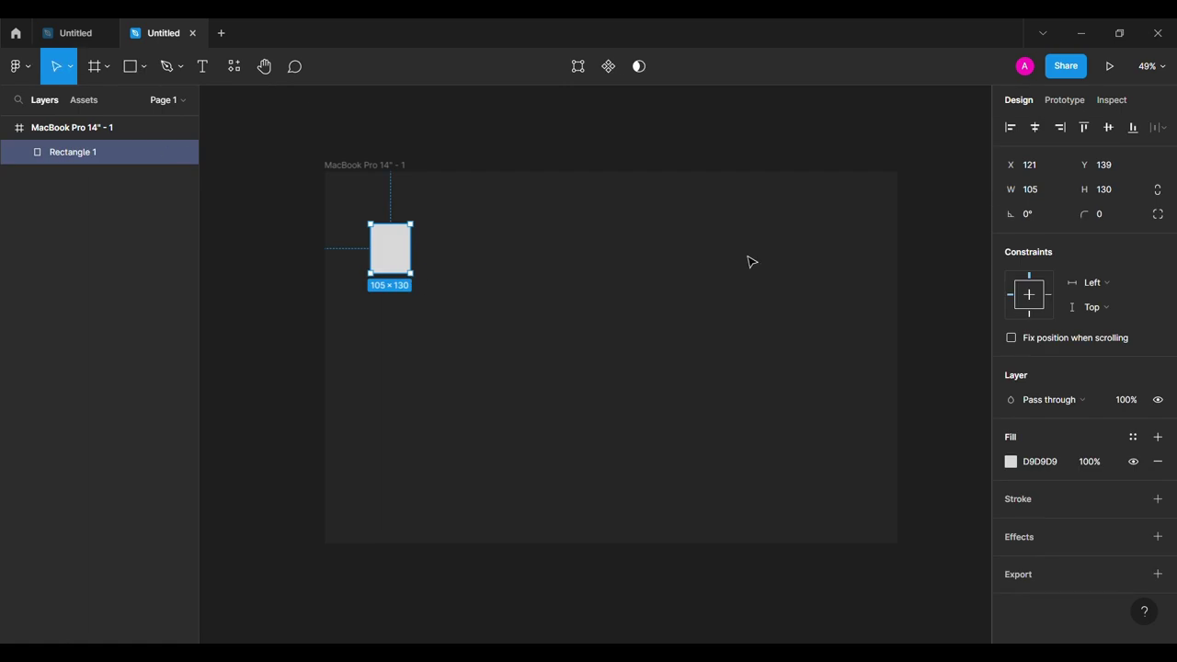
pyautogui.write('0')
pyautogui.press('Return')
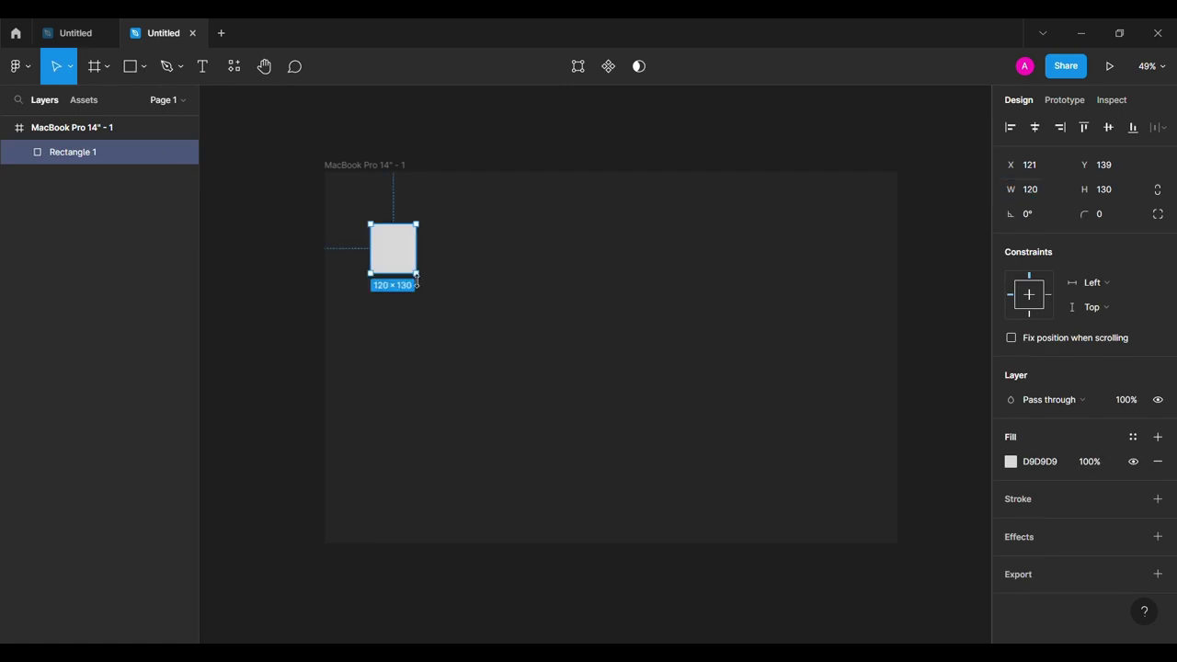
pyautogui.moveTo(394, 273); pyautogui.dragTo(404, 551)
pyautogui.moveTo(401, 225); pyautogui.dragTo(427, 195)
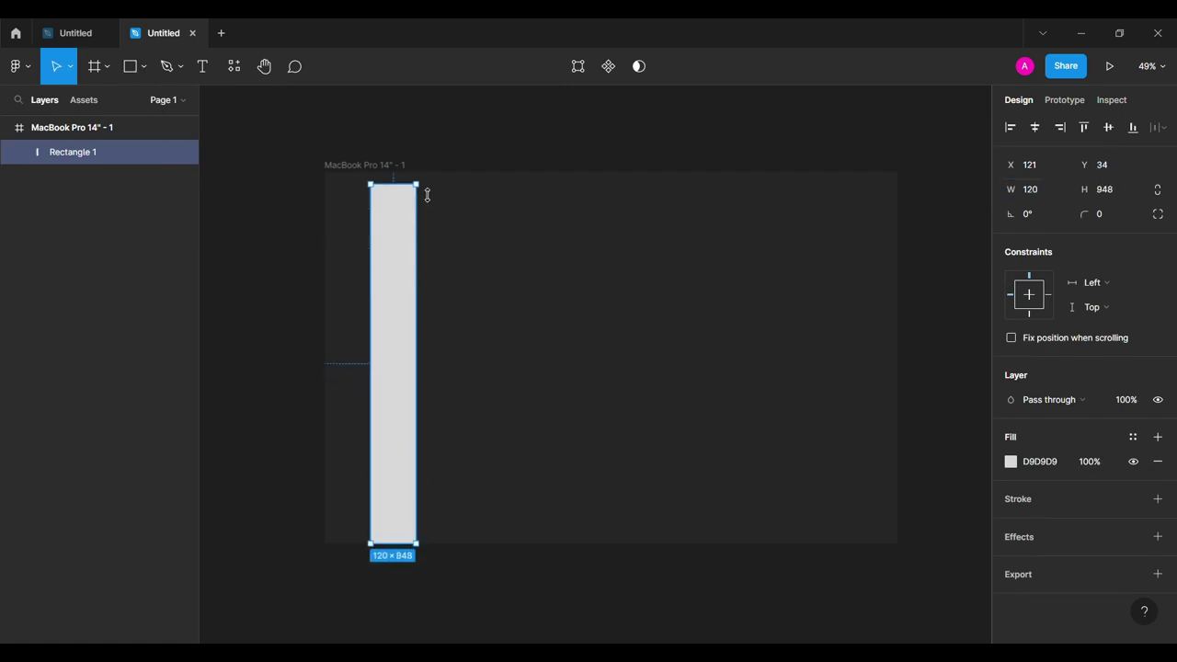
pyautogui.click(1009, 127)
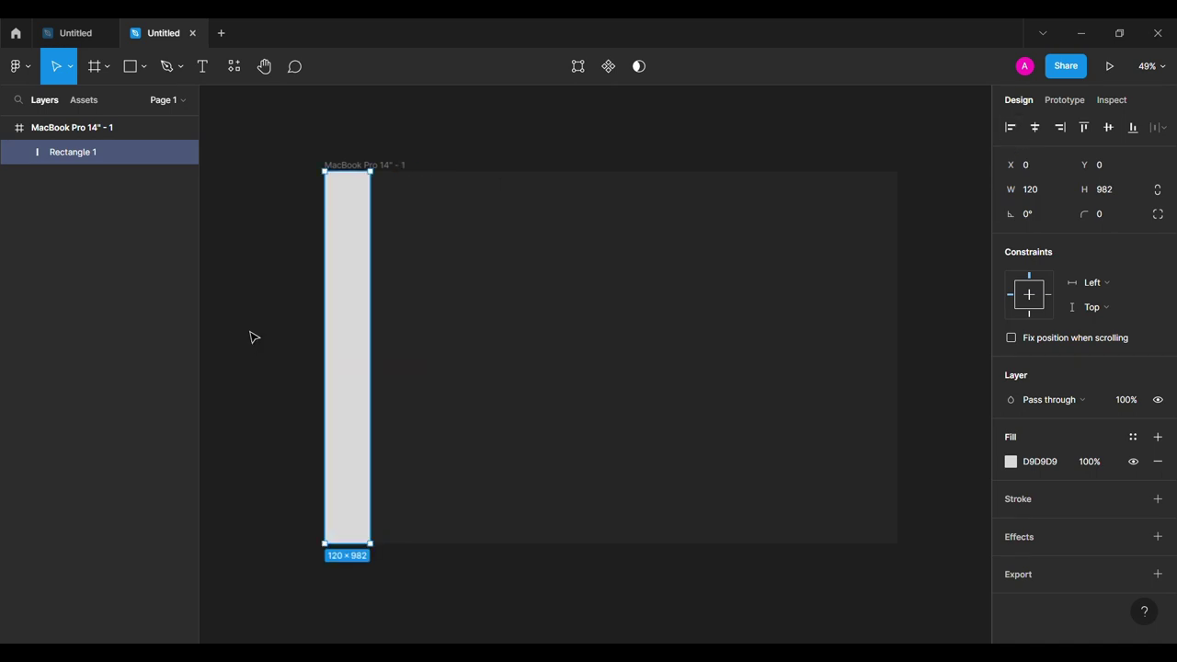
pyautogui.press('Escape')
pyautogui.click(16, 66)
# Step: Insert the Bold messages2 icon and a Linear message icon from Iconsax
pyautogui.click(620, 301)
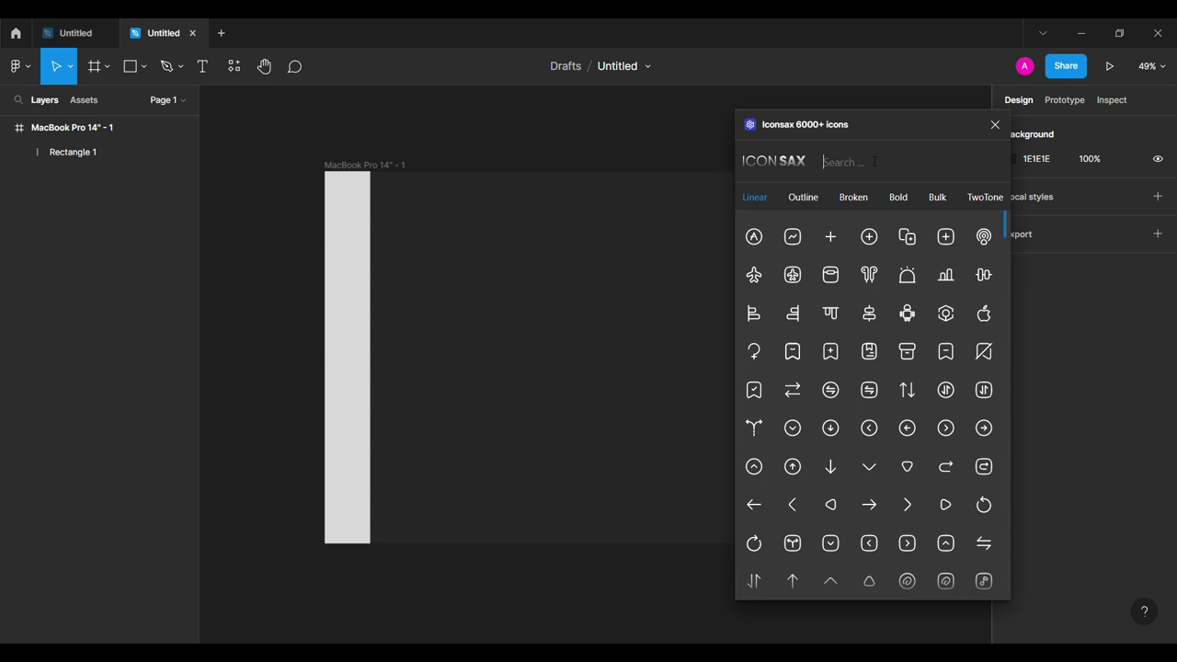
pyautogui.write('mess')
pyautogui.click(901, 212)
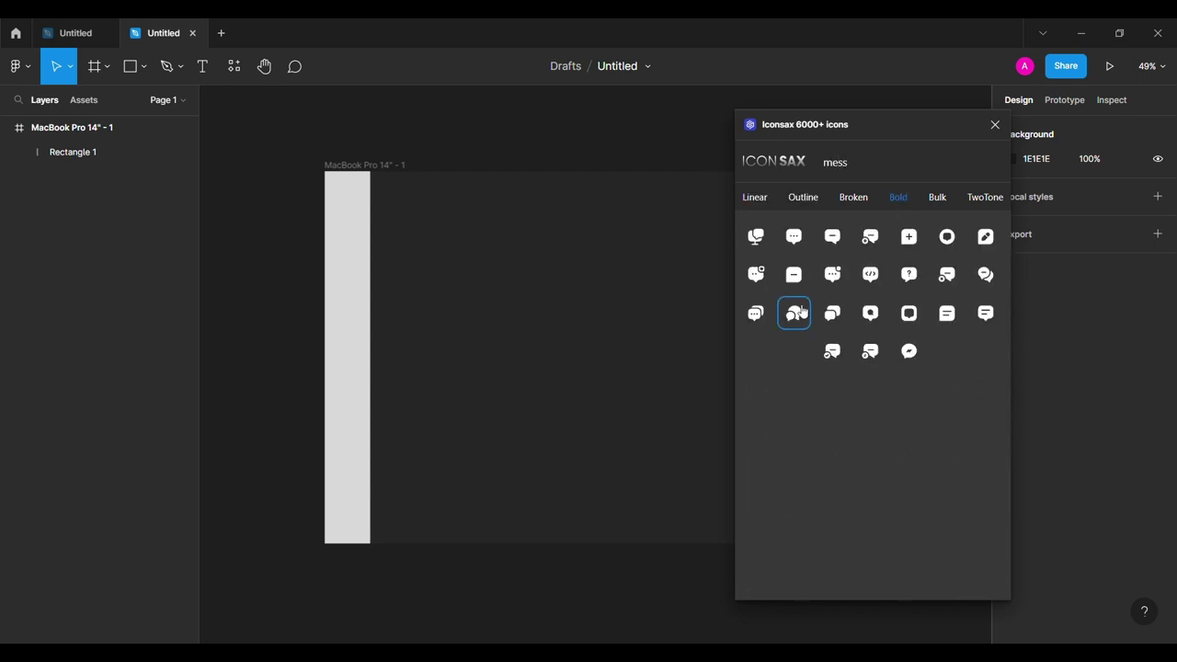
pyautogui.click(840, 241)
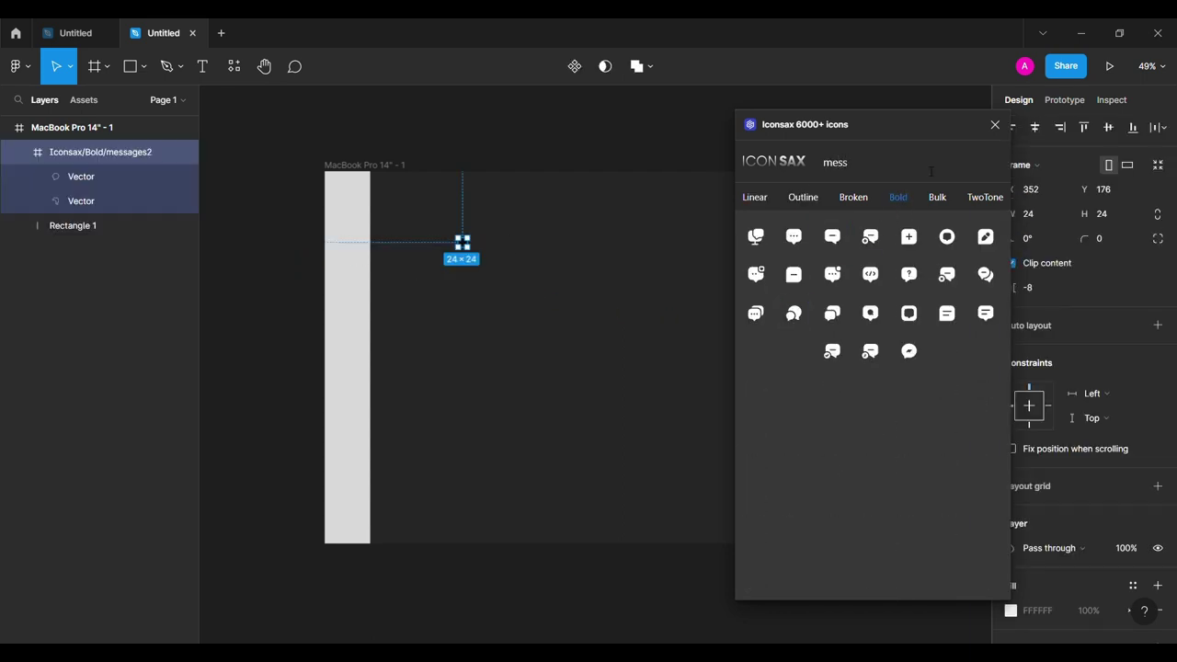
pyautogui.click(761, 208)
pyautogui.moveTo(793, 236); pyautogui.dragTo(520, 371)
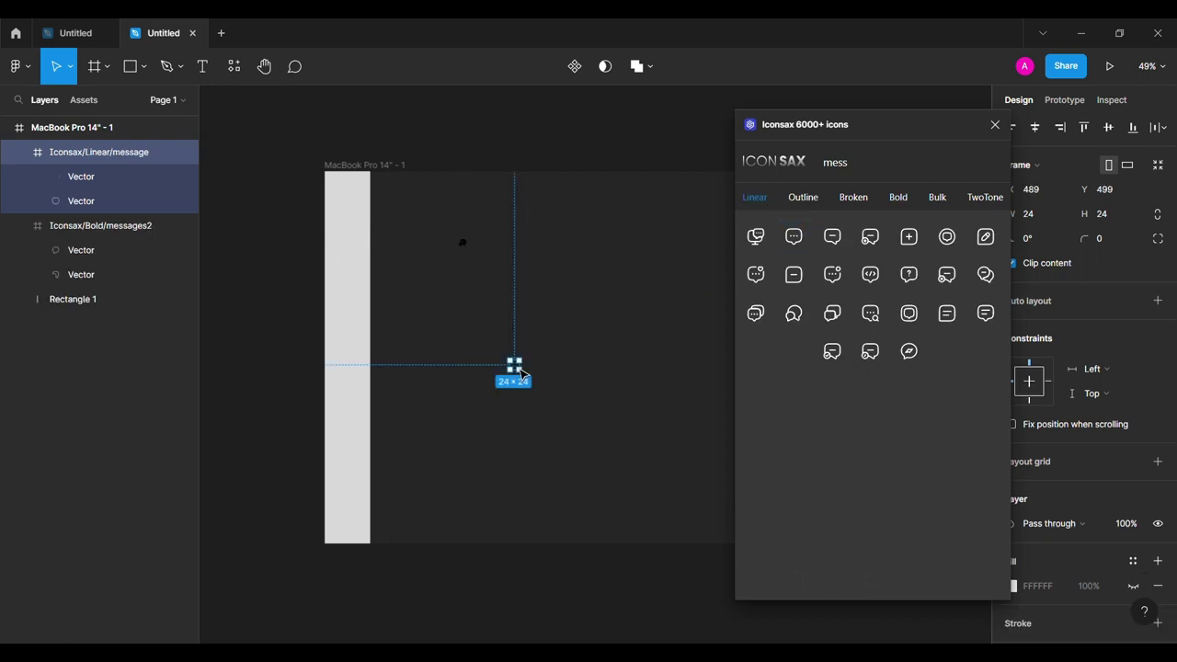
# Step: Place the element3, setting2, activity and profile2user Iconsax icons on the frame
pyautogui.write('men')
pyautogui.moveTo(868, 315); pyautogui.dragTo(552, 322)
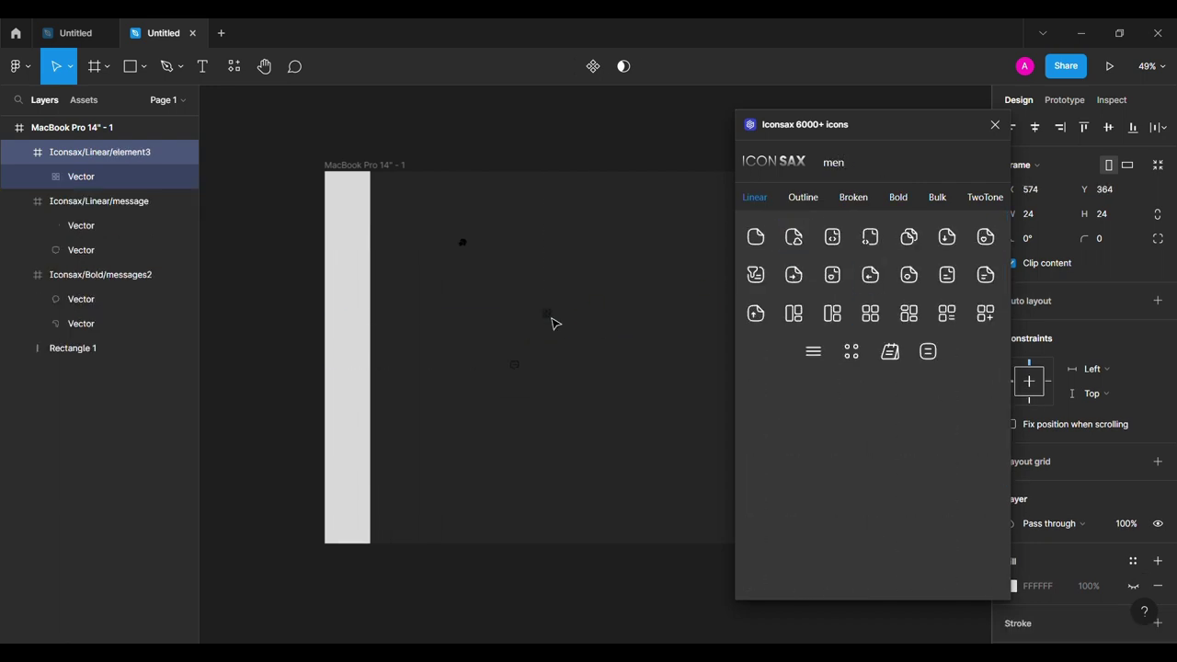
pyautogui.hotkey('ctrl', 'a')
pyautogui.write('setti')
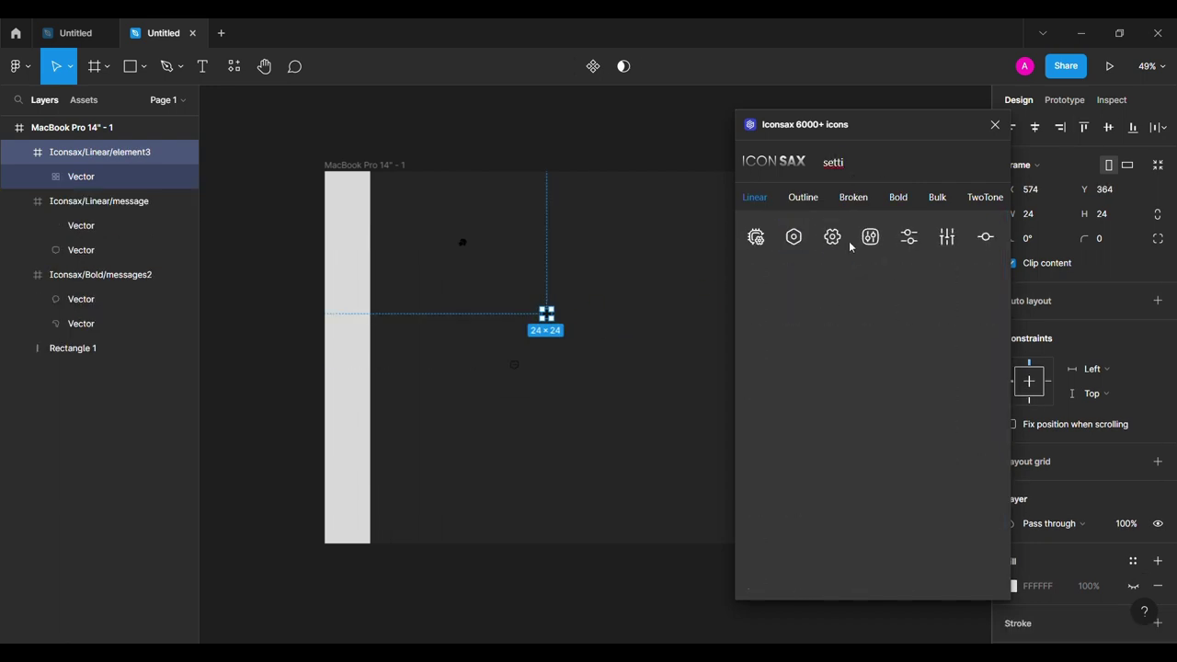
pyautogui.moveTo(601, 371); pyautogui.dragTo(599, 372)
pyautogui.write('act')
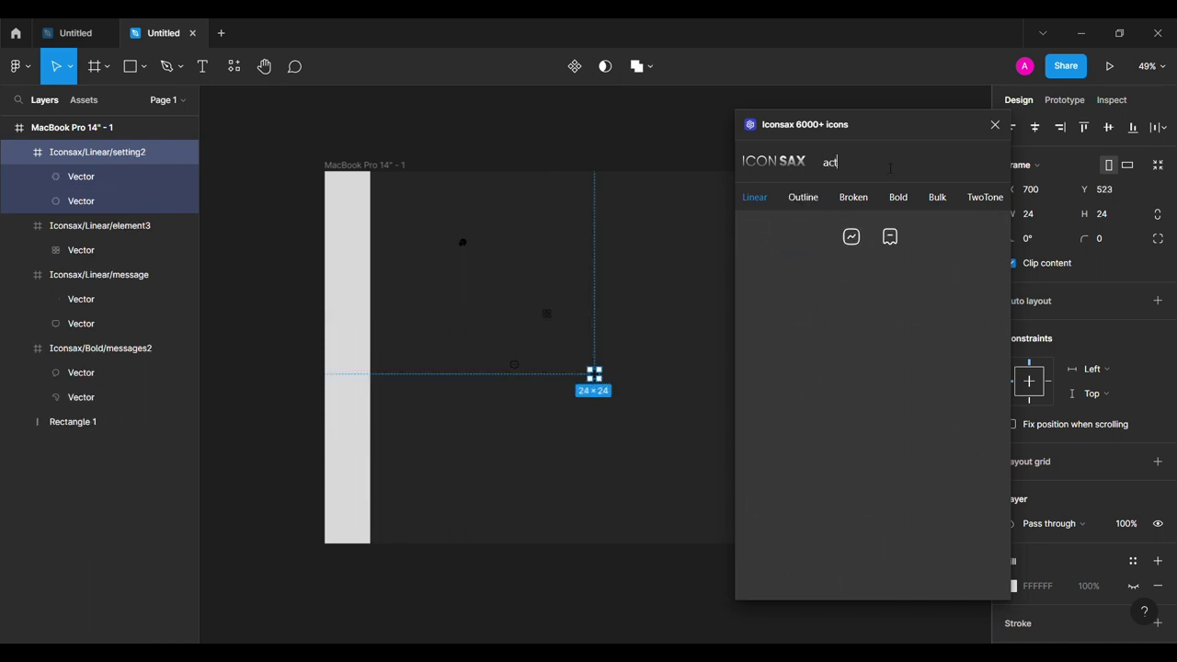
pyautogui.moveTo(851, 236); pyautogui.dragTo(607, 271)
pyautogui.write('pr')
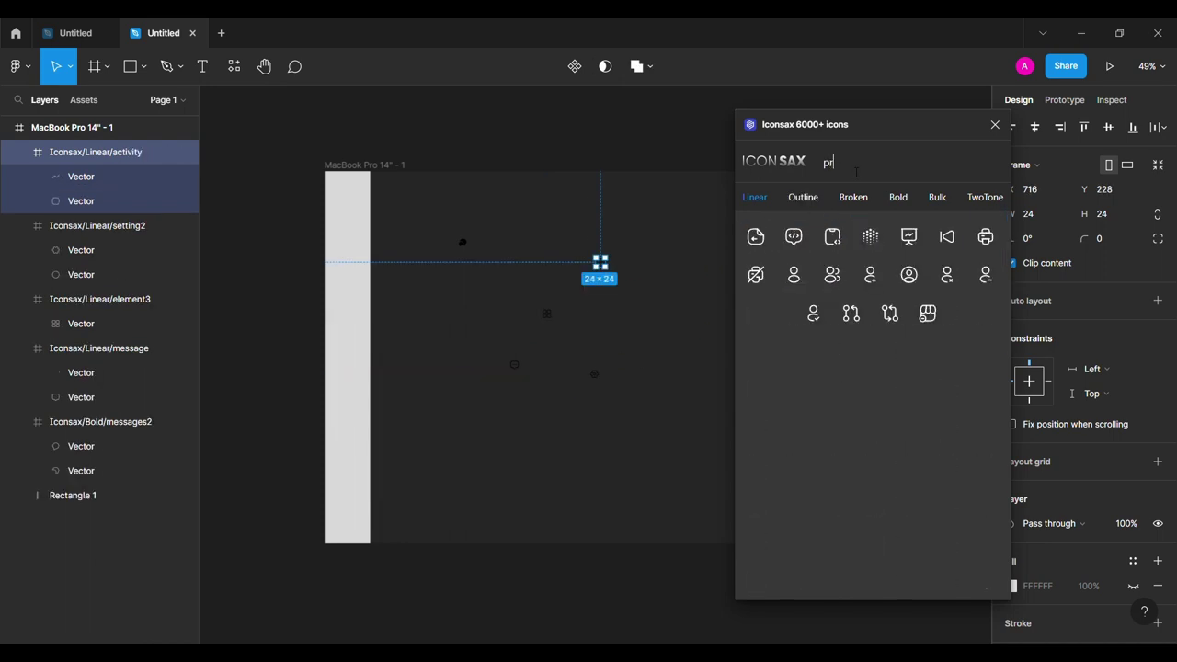
pyautogui.write('o')
pyautogui.moveTo(653, 346); pyautogui.dragTo(652, 346)
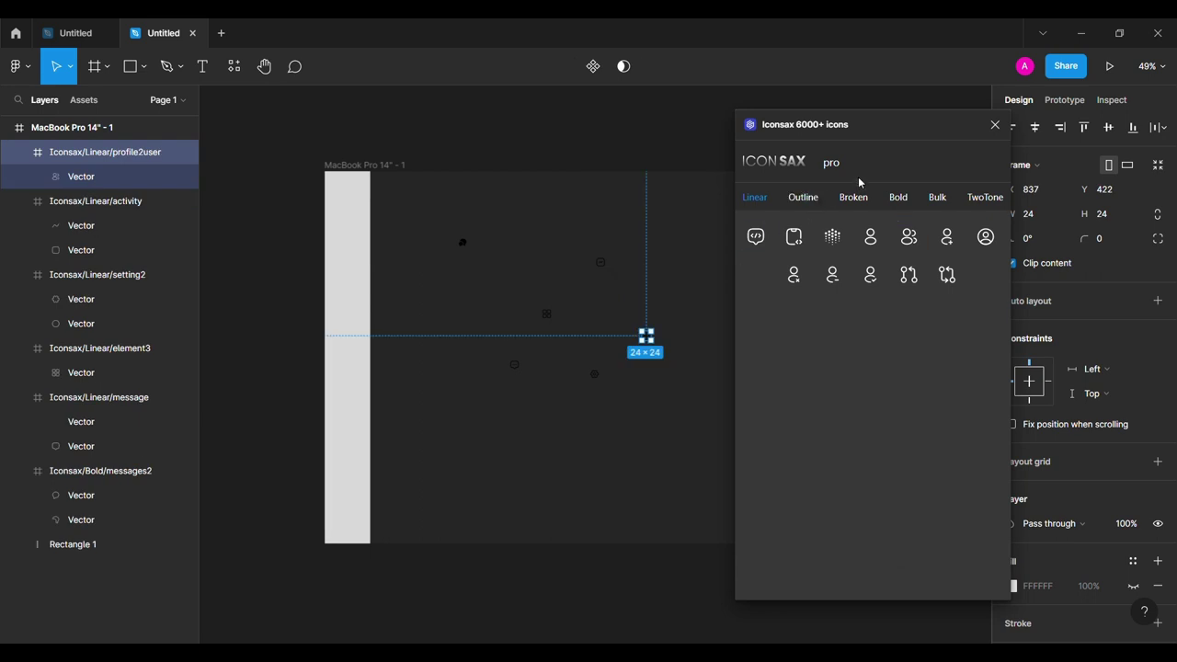
# Step: Add the calendar and notification Iconsax icons to the frame
pyautogui.doubleClick(831, 162)
pyautogui.write('cale')
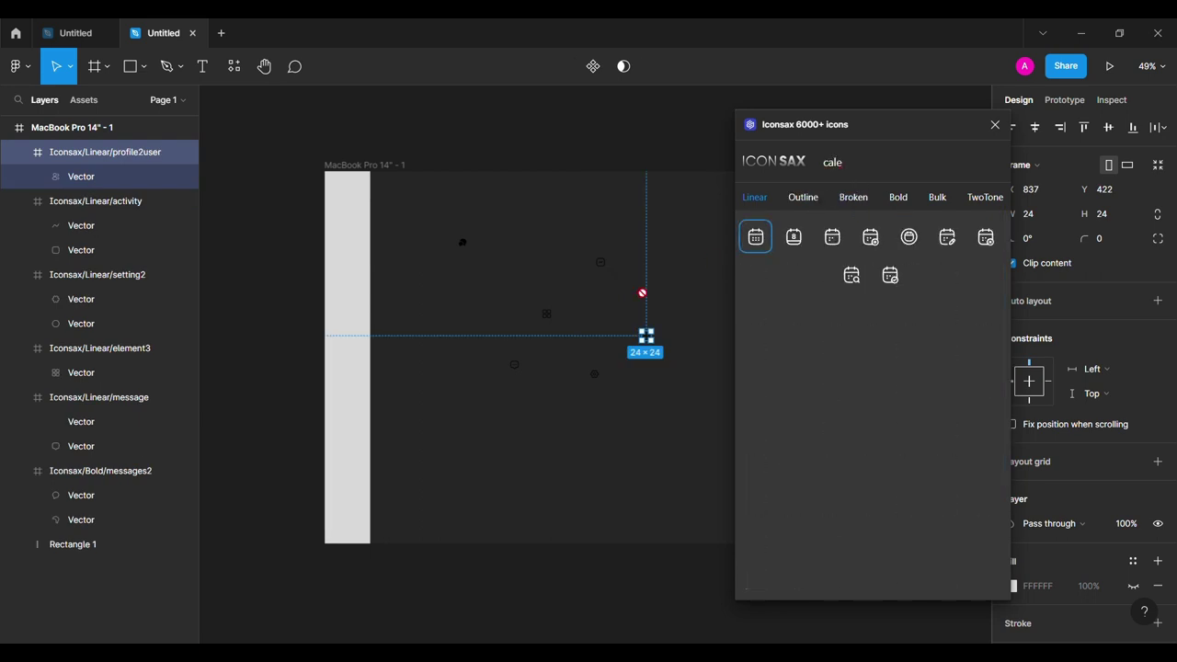
pyautogui.moveTo(642, 292); pyautogui.dragTo(641, 292)
pyautogui.doubleClick(831, 161)
pyautogui.write('noti')
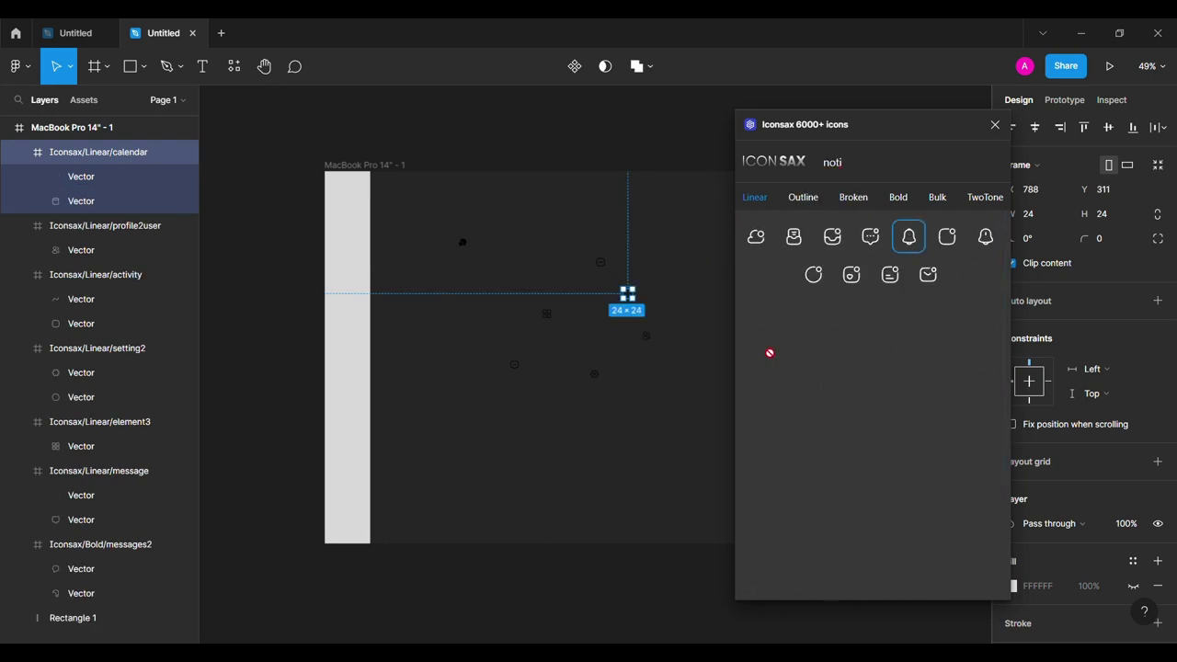
pyautogui.moveTo(770, 352); pyautogui.dragTo(637, 411)
pyautogui.click(997, 131)
# Step: Make the bold messages2 icon 80×80 and white (FFFFFF)
pyautogui.scroll(3, 402, 281)
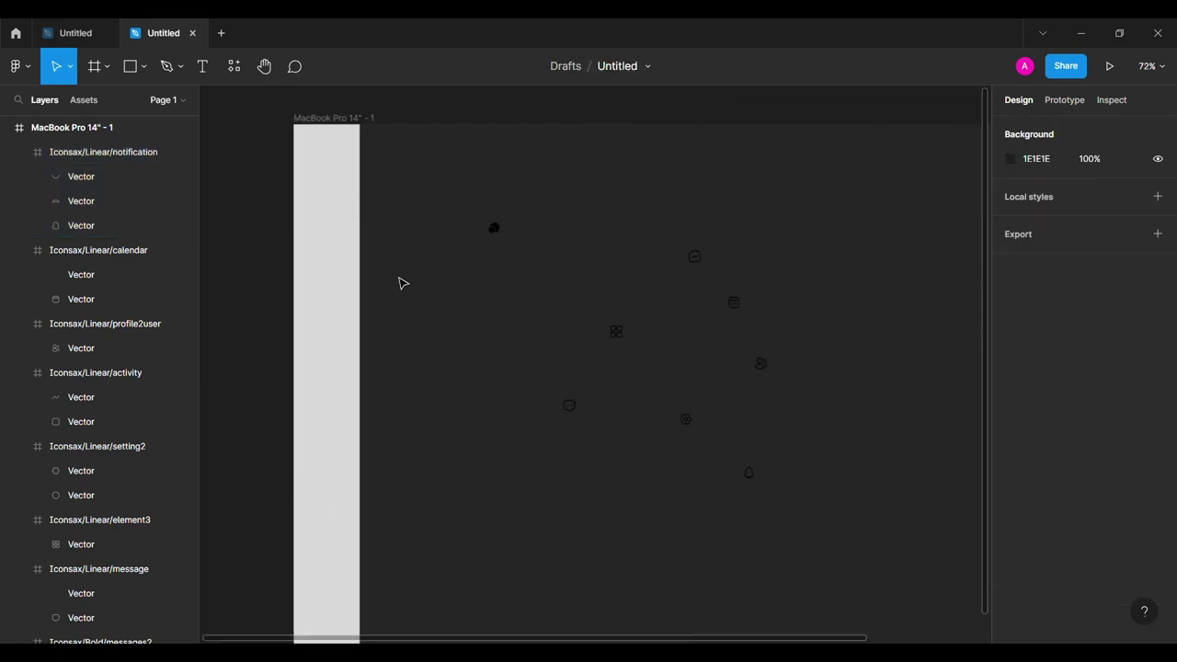
pyautogui.click(436, 162)
pyautogui.click(1126, 218)
pyautogui.write('80')
pyautogui.press('Return')
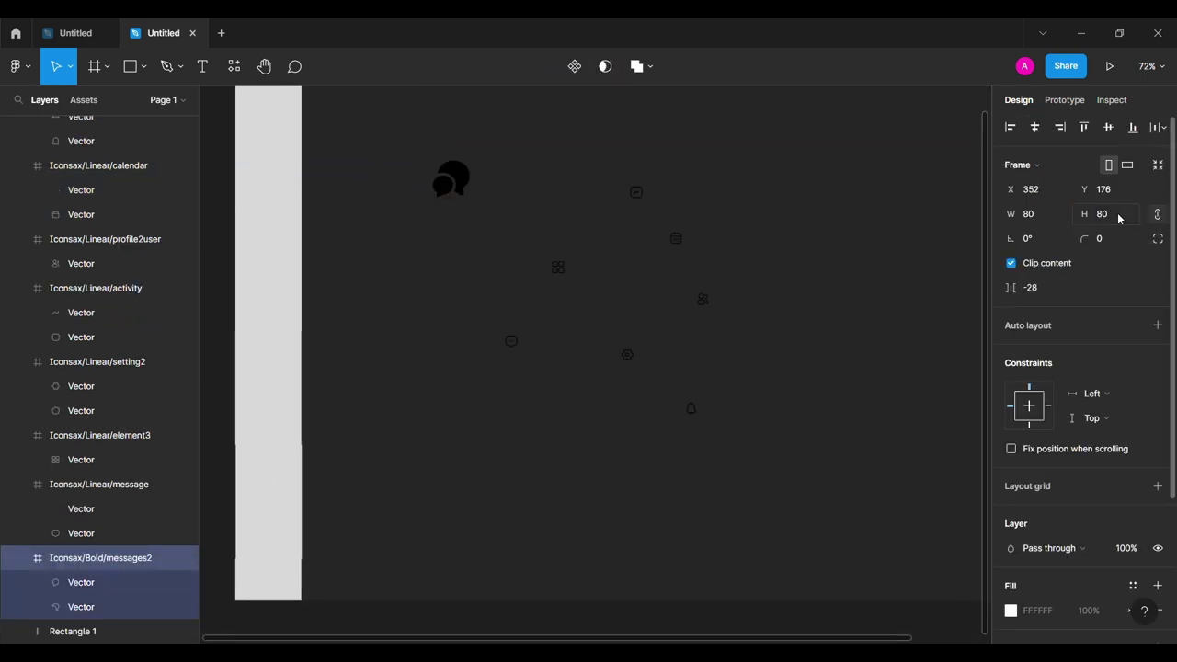
pyautogui.scroll(-3, 1085, 367)
pyautogui.click(1032, 508)
pyautogui.write('fff')
pyautogui.press('Return')
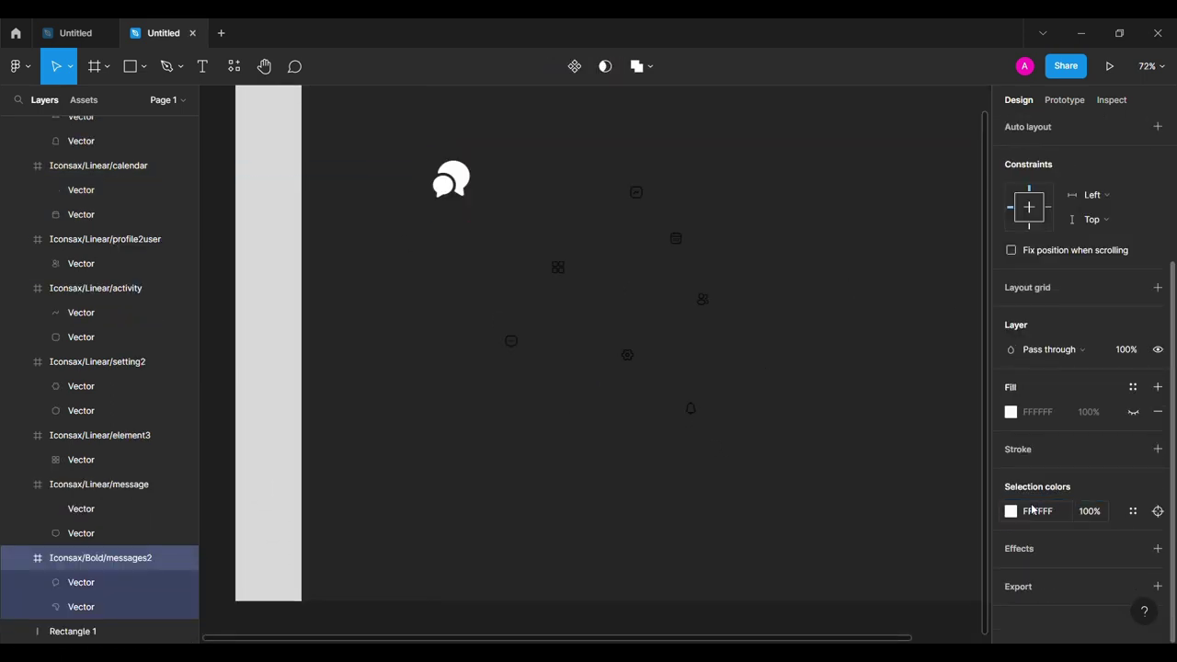
# Step: Resize the seven other icons to 32×32
pyautogui.click(584, 275)
pyautogui.keyDown('shift'); pyautogui.click(636, 193); pyautogui.keyUp('shift')
pyautogui.keyDown('shift'); pyautogui.click(676, 238); pyautogui.keyUp('shift')
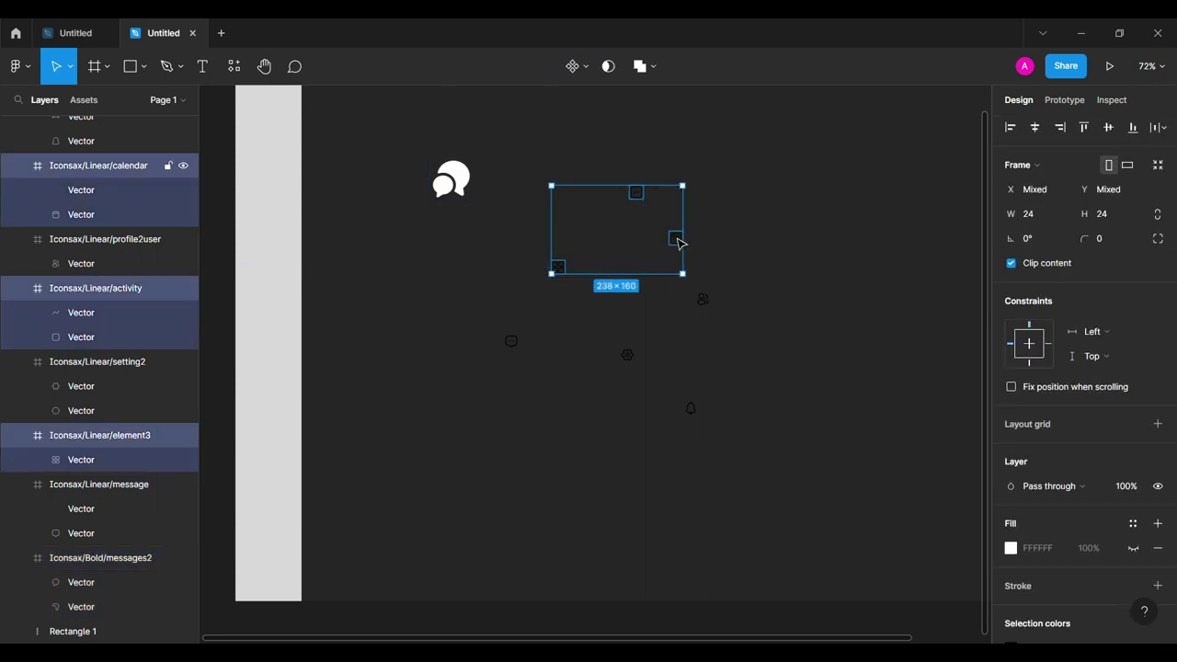
pyautogui.keyDown('shift'); pyautogui.click(702, 298); pyautogui.keyUp('shift')
pyautogui.keyDown('shift'); pyautogui.click(627, 353); pyautogui.keyUp('shift')
pyautogui.keyDown('shift'); pyautogui.click(511, 341); pyautogui.keyUp('shift')
pyautogui.keyDown('shift'); pyautogui.click(691, 411); pyautogui.keyUp('shift')
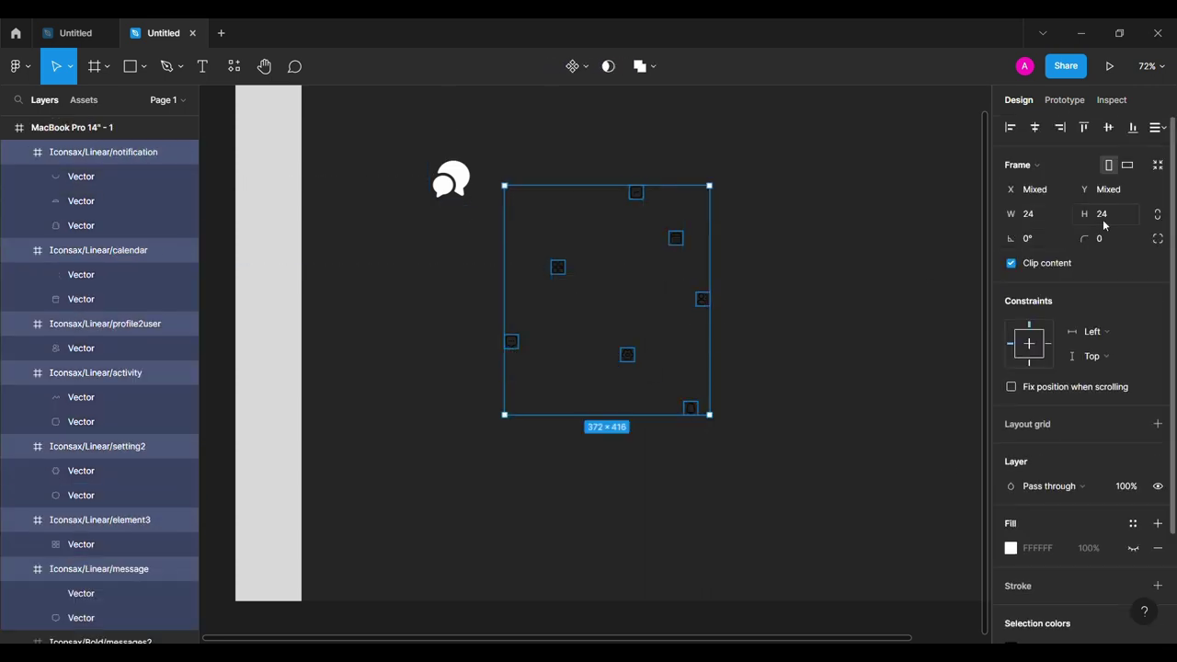
pyautogui.click(1129, 216)
pyautogui.write('32')
pyautogui.press('Return')
# Step: Colour the seven small icons white (FFFFFF)
pyautogui.scroll(-3, 1061, 447)
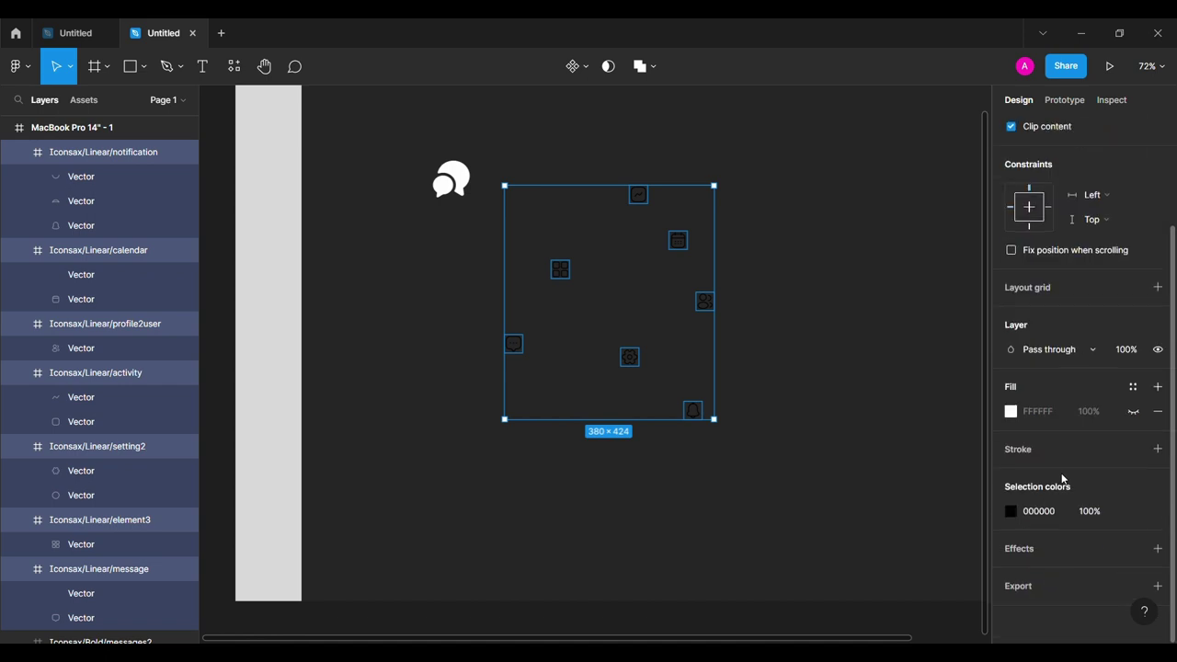
pyautogui.click(1033, 519)
pyautogui.write('fff')
pyautogui.press('Return')
pyautogui.click(807, 439)
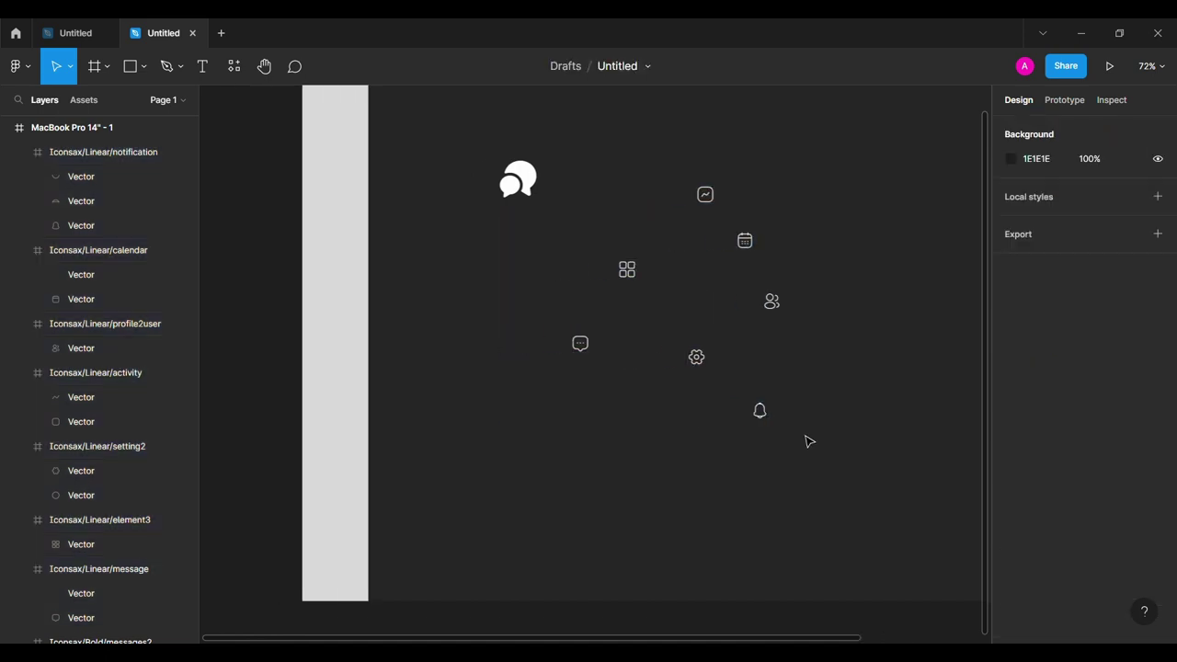
# Step: Collapse the eight icon layer groups in the Layers panel
pyautogui.hscroll(-2, 809, 441)
pyautogui.click(19, 373)
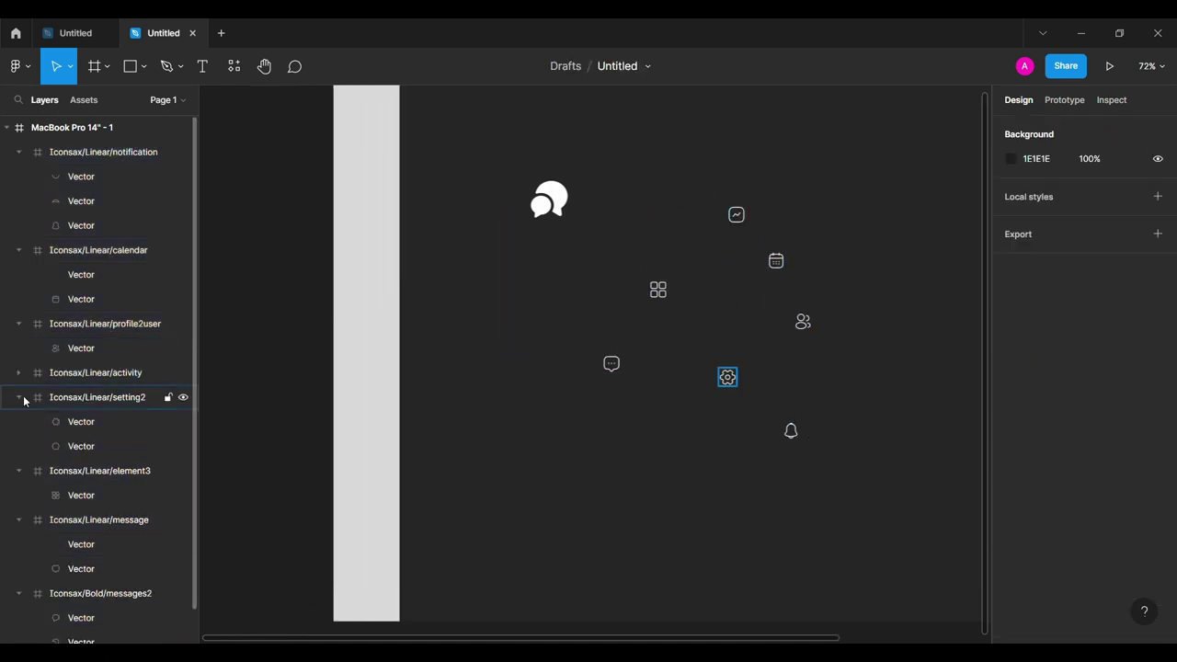
pyautogui.click(18, 396)
pyautogui.click(19, 421)
pyautogui.click(18, 446)
pyautogui.click(18, 471)
pyautogui.click(18, 323)
pyautogui.click(18, 250)
pyautogui.click(18, 152)
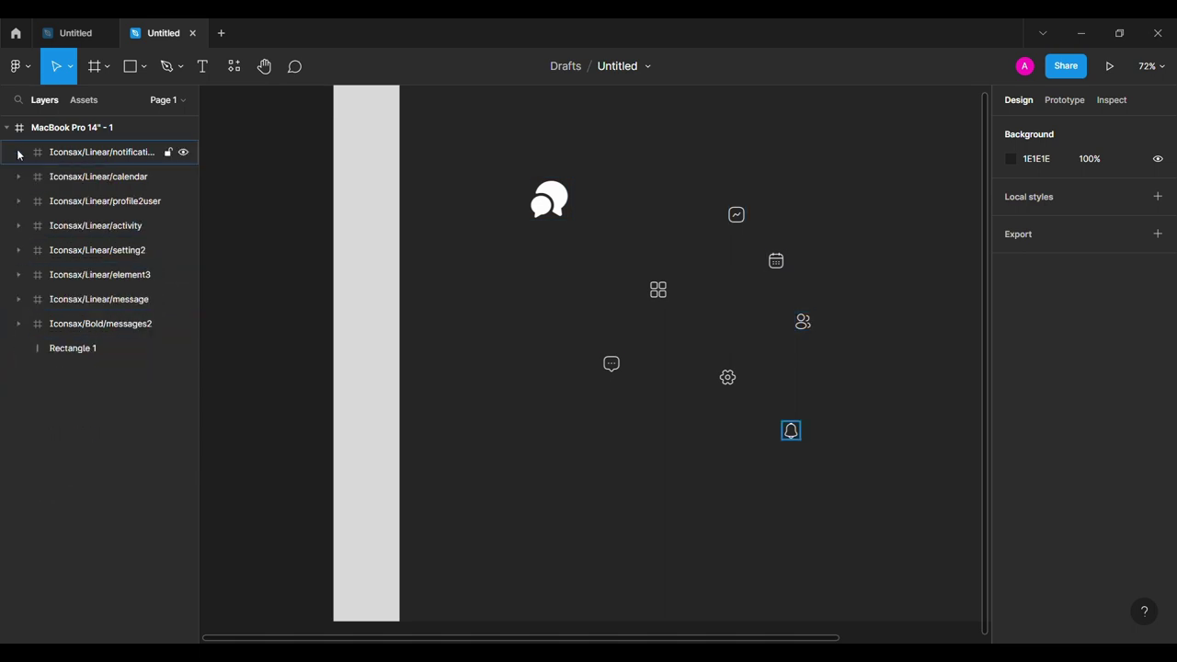
pyautogui.click(375, 309)
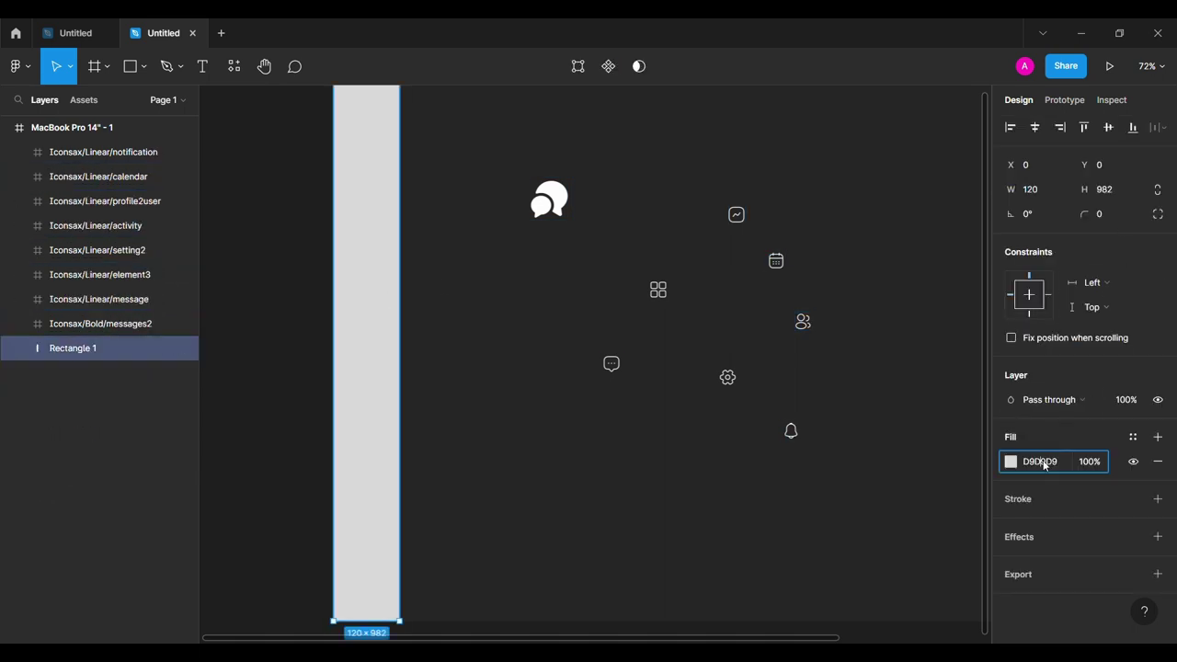
# Step: Give the sidebar a 252525 fill and move the message logo to the top-left
pyautogui.write('2525')
pyautogui.press('Return')
pyautogui.scroll(2, 525, 347)
pyautogui.moveTo(557, 291); pyautogui.dragTo(376, 215)
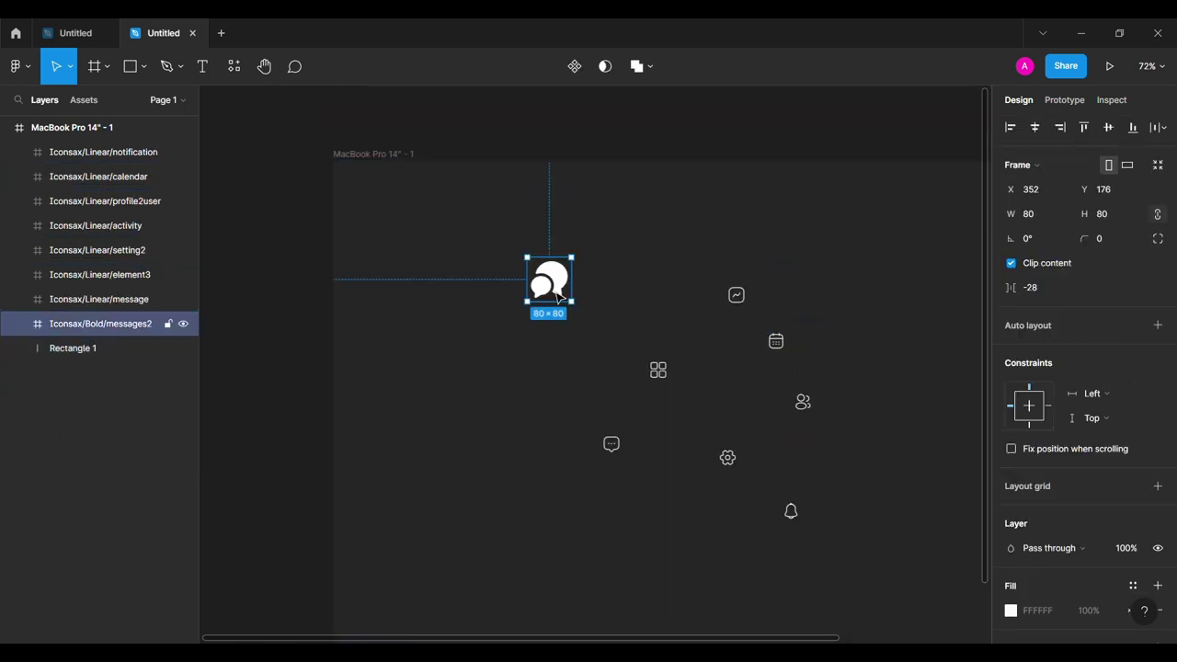
pyautogui.press('Down')
pyautogui.press('Down')
pyautogui.press('Down')
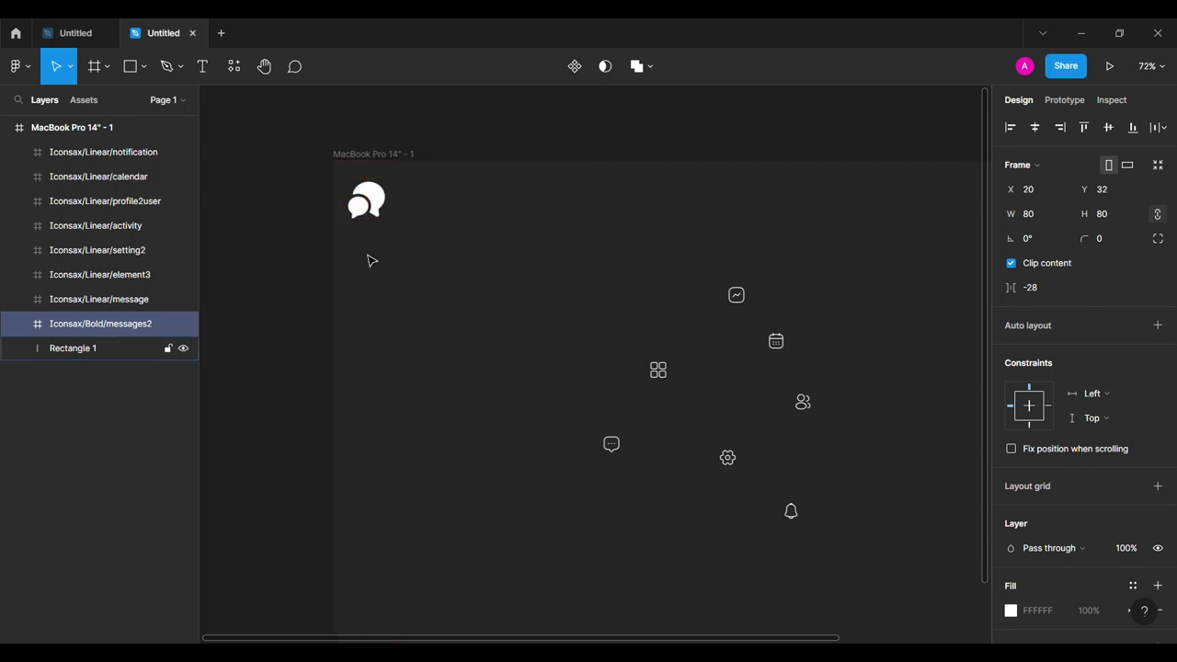
# Step: Stack the grid, activity, message, calendar and profile icons in the sidebar column
pyautogui.moveTo(659, 371); pyautogui.dragTo(380, 312)
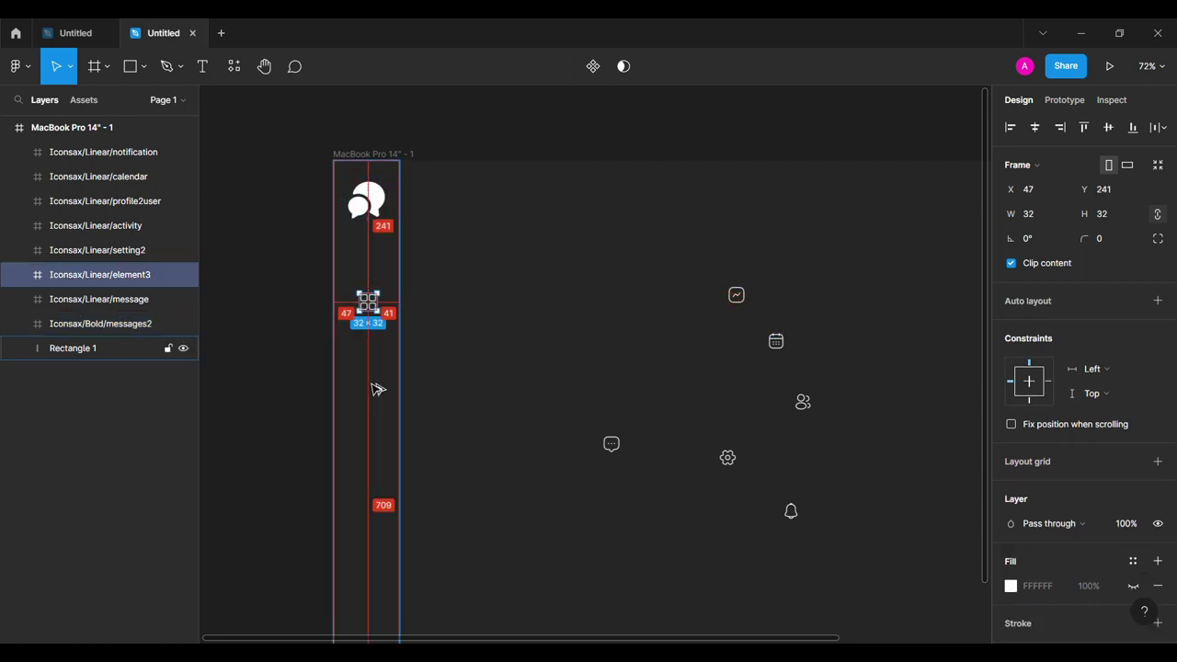
pyautogui.click(303, 263)
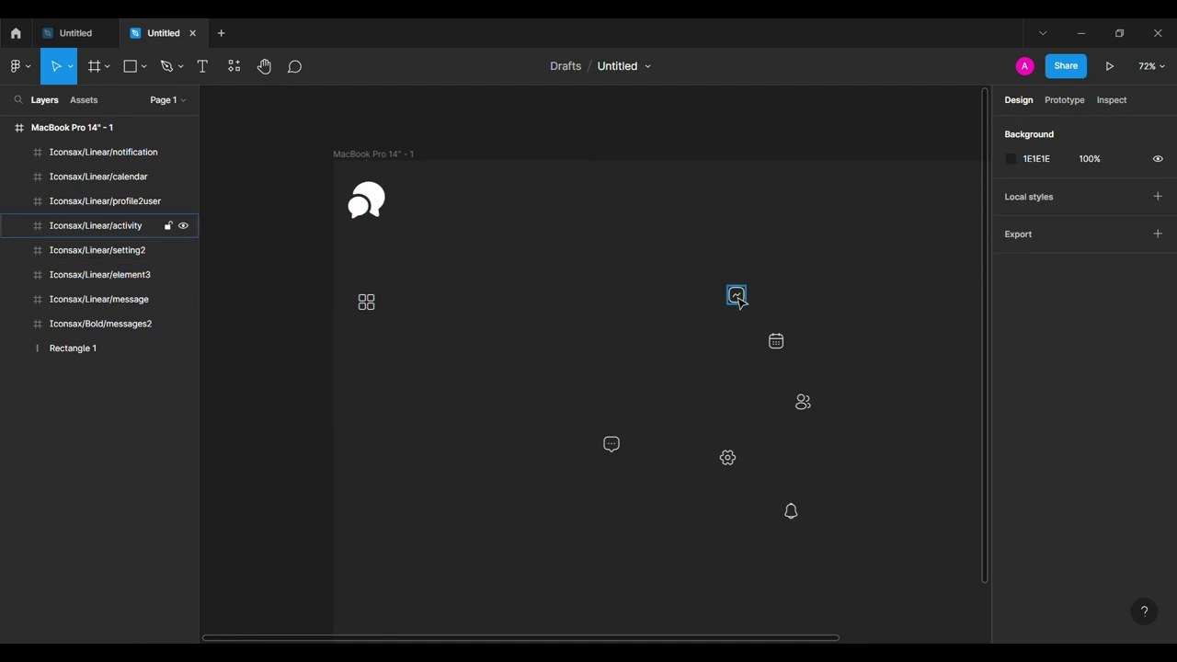
pyautogui.moveTo(737, 296); pyautogui.dragTo(369, 344)
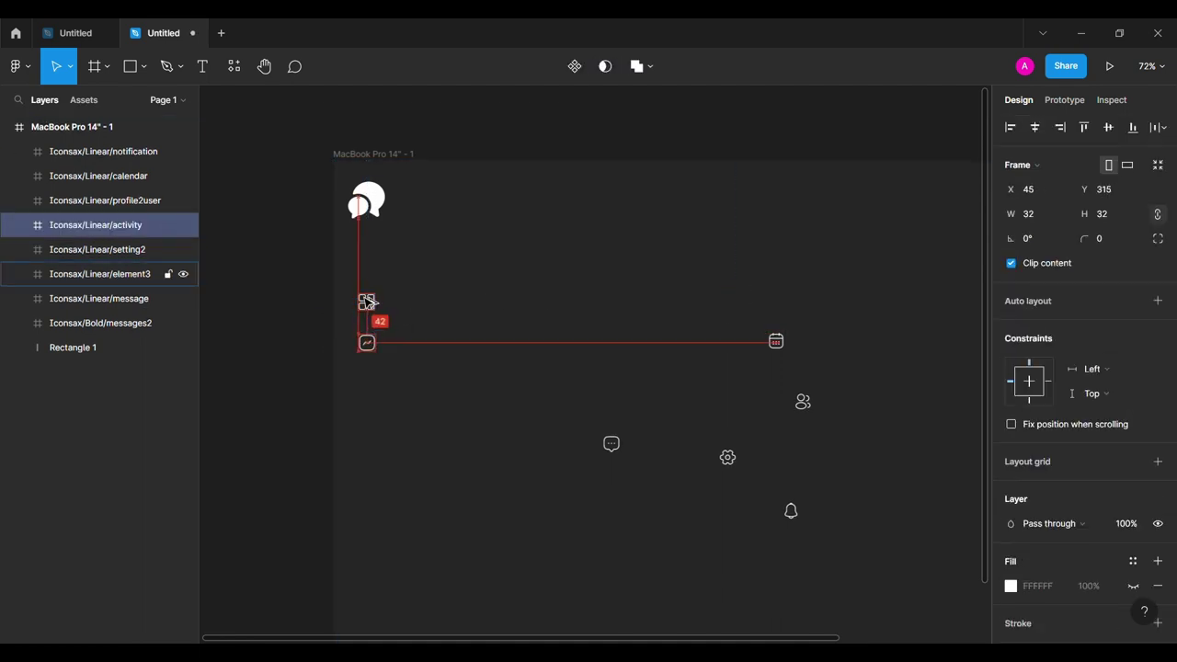
pyautogui.press('Left')
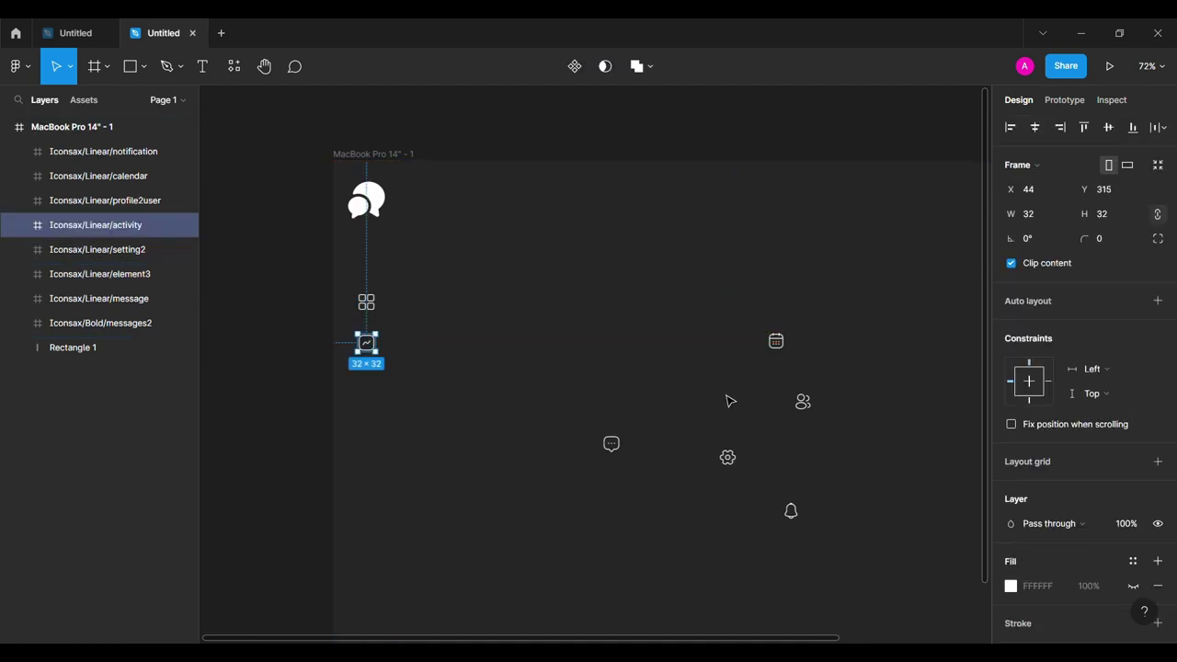
pyautogui.moveTo(612, 446); pyautogui.dragTo(370, 395)
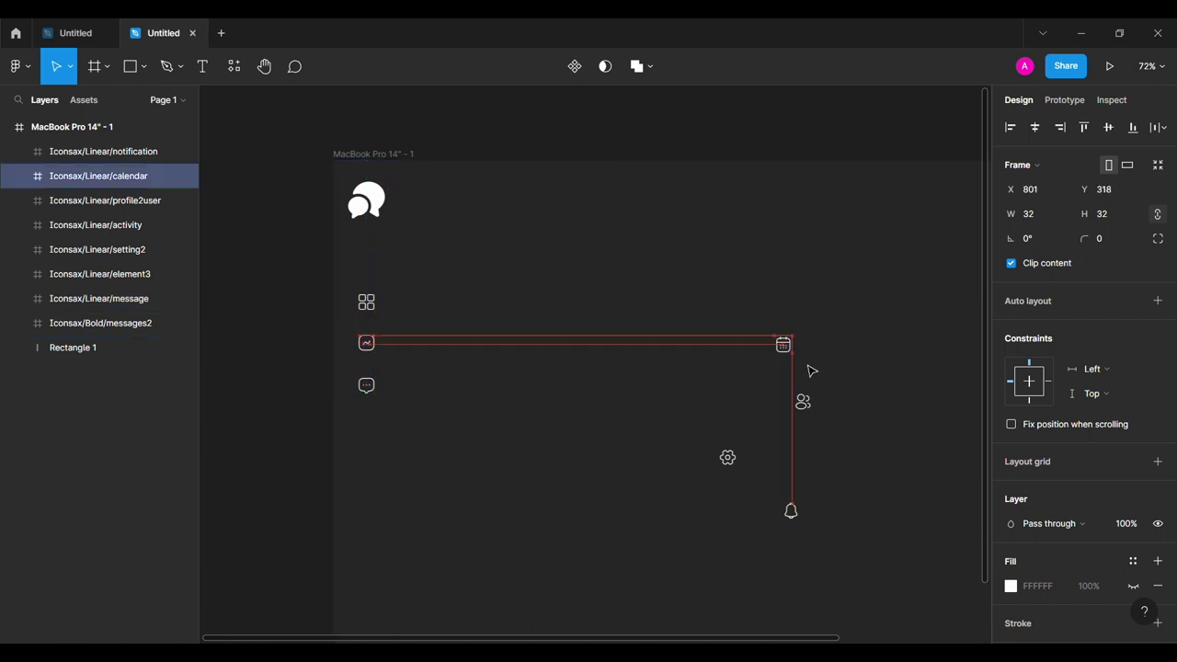
pyautogui.moveTo(778, 344); pyautogui.dragTo(365, 429)
pyautogui.moveTo(803, 402)
pyautogui.mouseDown()
pyautogui.moveTo(384, 493)
pyautogui.moveTo(372, 483)
pyautogui.mouseUp()
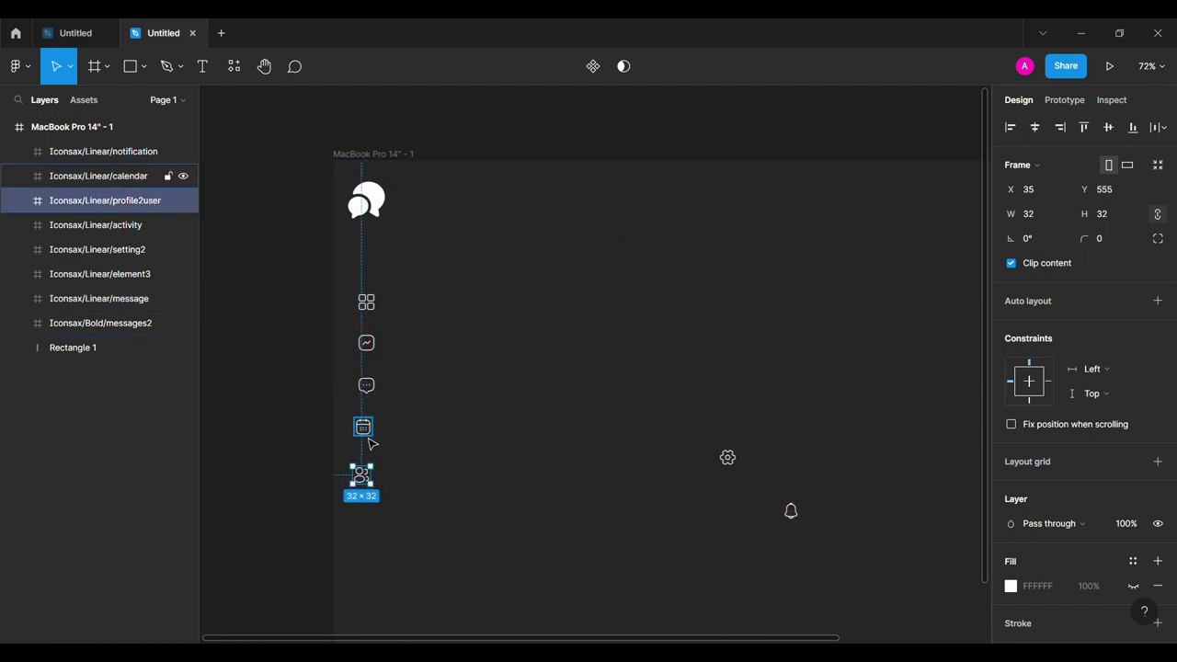
# Step: Space the five sidebar icons evenly 48 apart with Tidy up
pyautogui.click(365, 426)
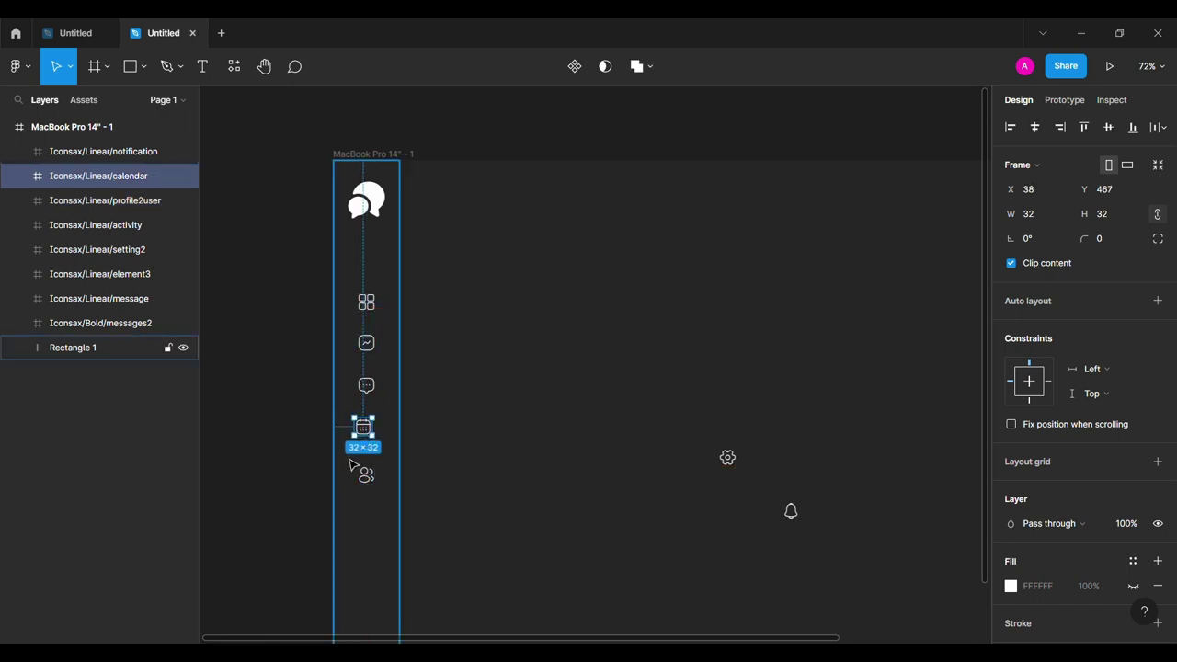
pyautogui.click(366, 386)
pyautogui.keyDown('shift'); pyautogui.click(366, 475); pyautogui.keyUp('shift')
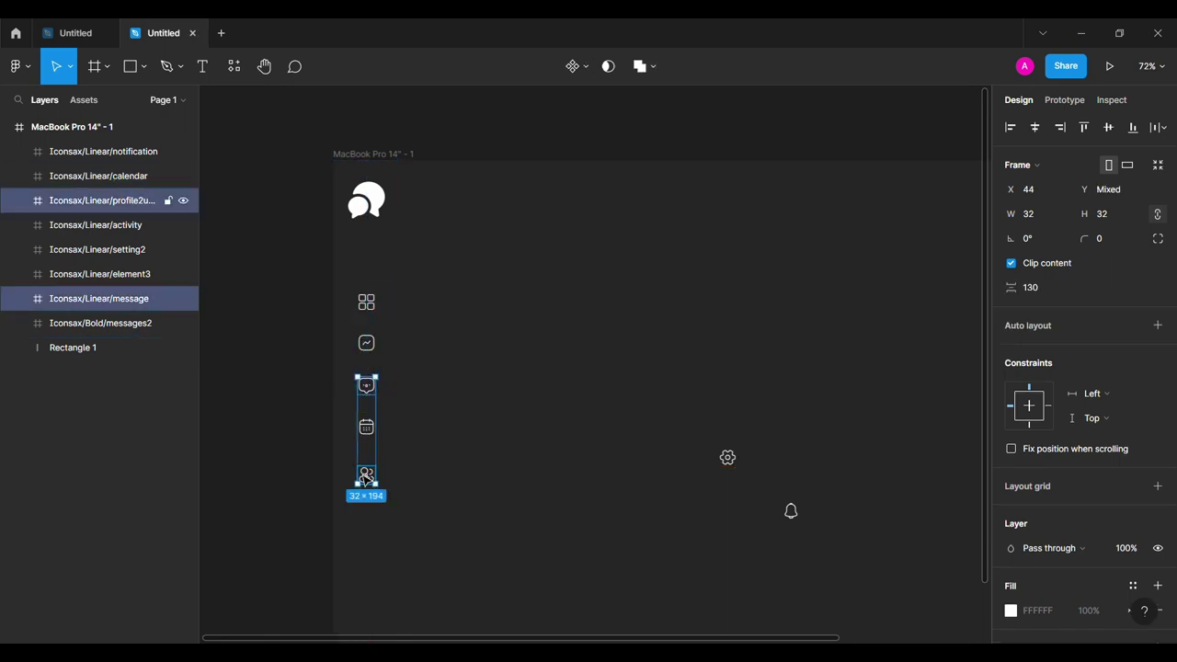
pyautogui.keyDown('shift'); pyautogui.click(366, 427); pyautogui.keyUp('shift')
pyautogui.keyDown('shift'); pyautogui.click(366, 343); pyautogui.keyUp('shift')
pyautogui.keyDown('shift'); pyautogui.click(366, 301); pyautogui.keyUp('shift')
pyautogui.hotkey('ctrl', 'alt', 't')
pyautogui.scroll(1, 388, 465)
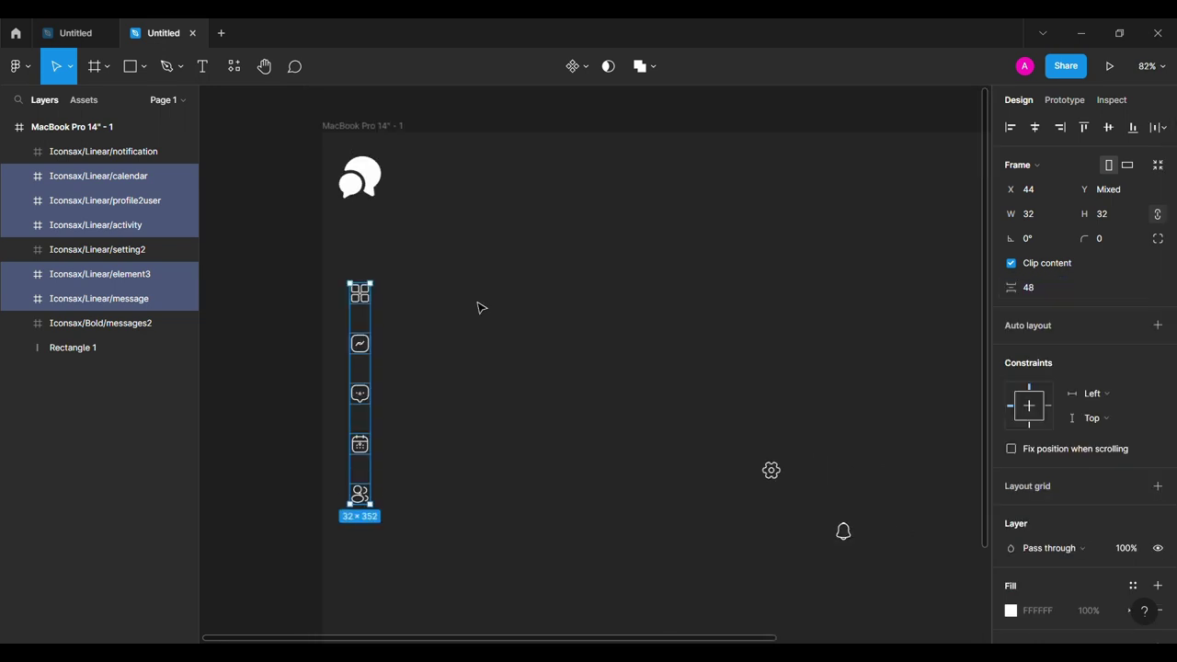
# Step: Group the five navigation icons as Group 1
pyautogui.hotkey('ctrl', 'g')
pyautogui.scroll(-2, 364, 561)
pyautogui.scroll(-3, 364, 560)
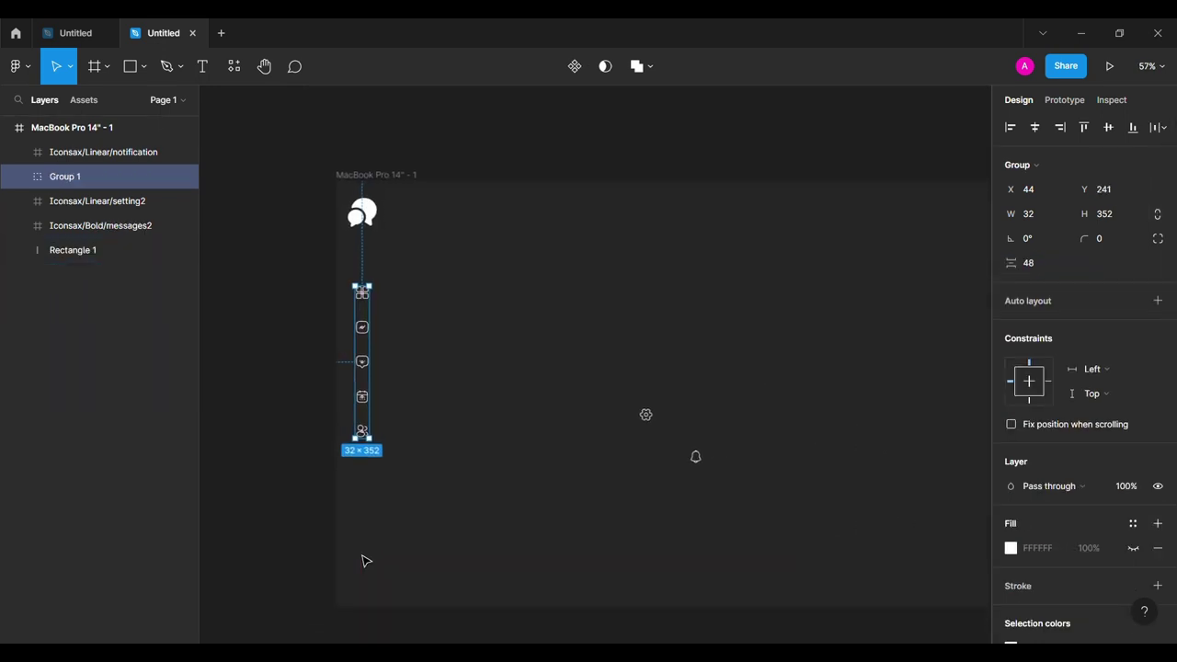
pyautogui.click(310, 555)
pyautogui.scroll(-3, 311, 555)
pyautogui.click(130, 67)
# Step: Draw a 60×60 square at the sidebar bottom with corner radius 8
pyautogui.moveTo(352, 403); pyautogui.dragTo(385, 436)
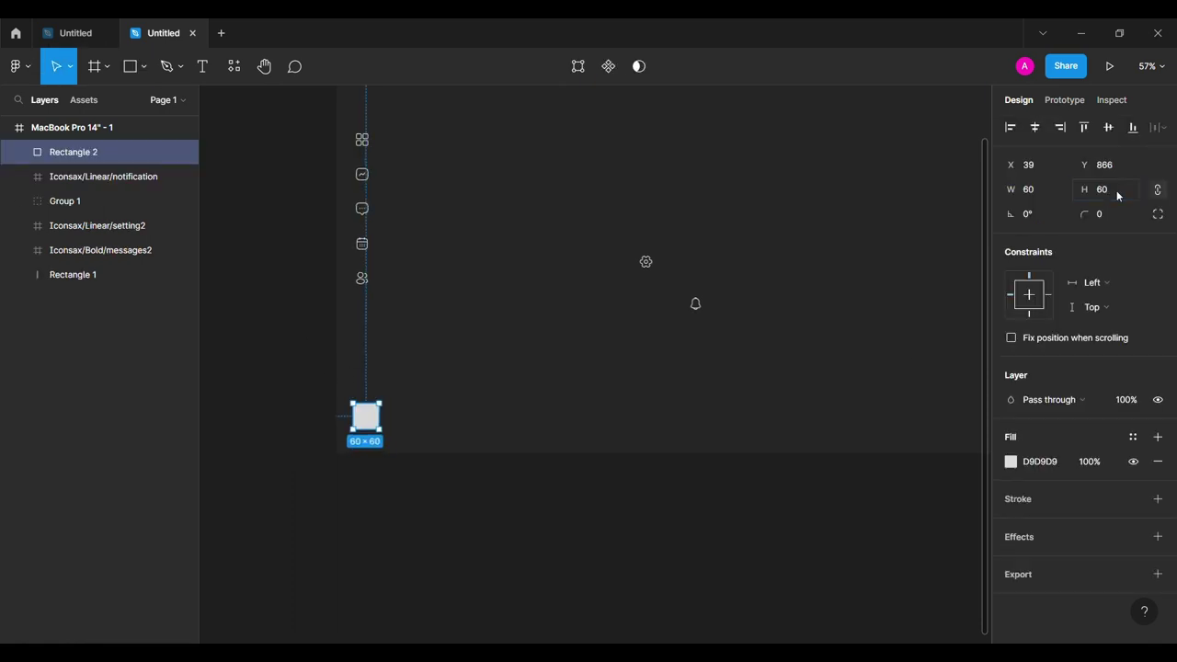
pyautogui.write('8')
pyautogui.press('Return')
pyautogui.click(15, 66)
pyautogui.moveTo(48, 295)
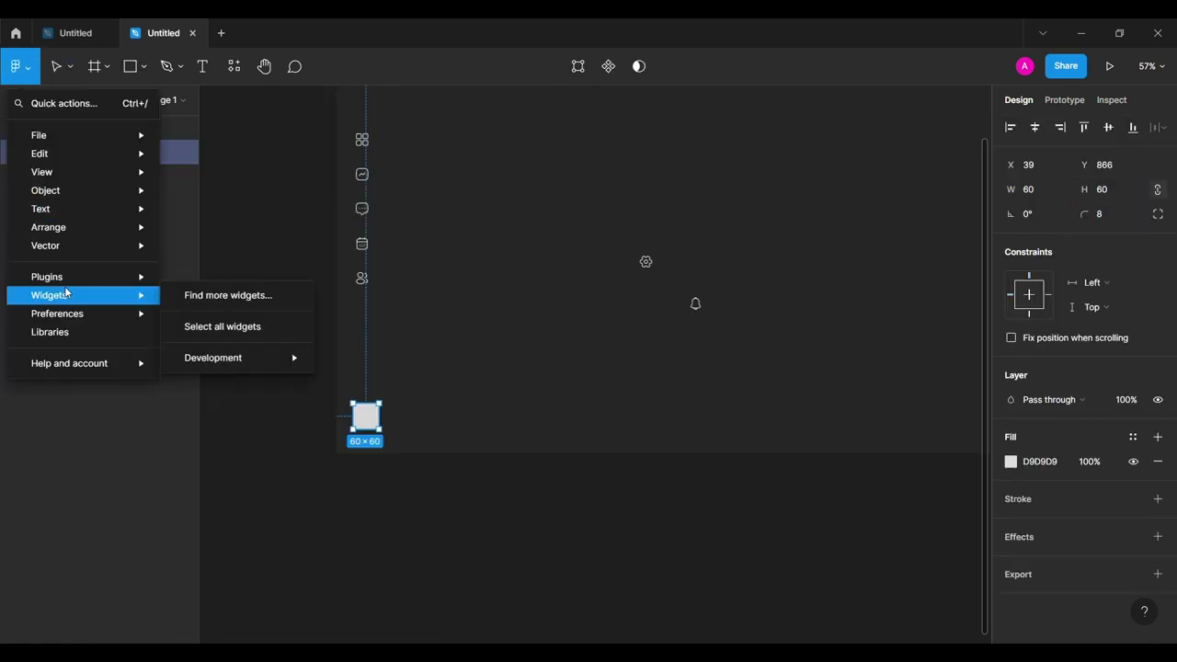
pyautogui.press('Escape')
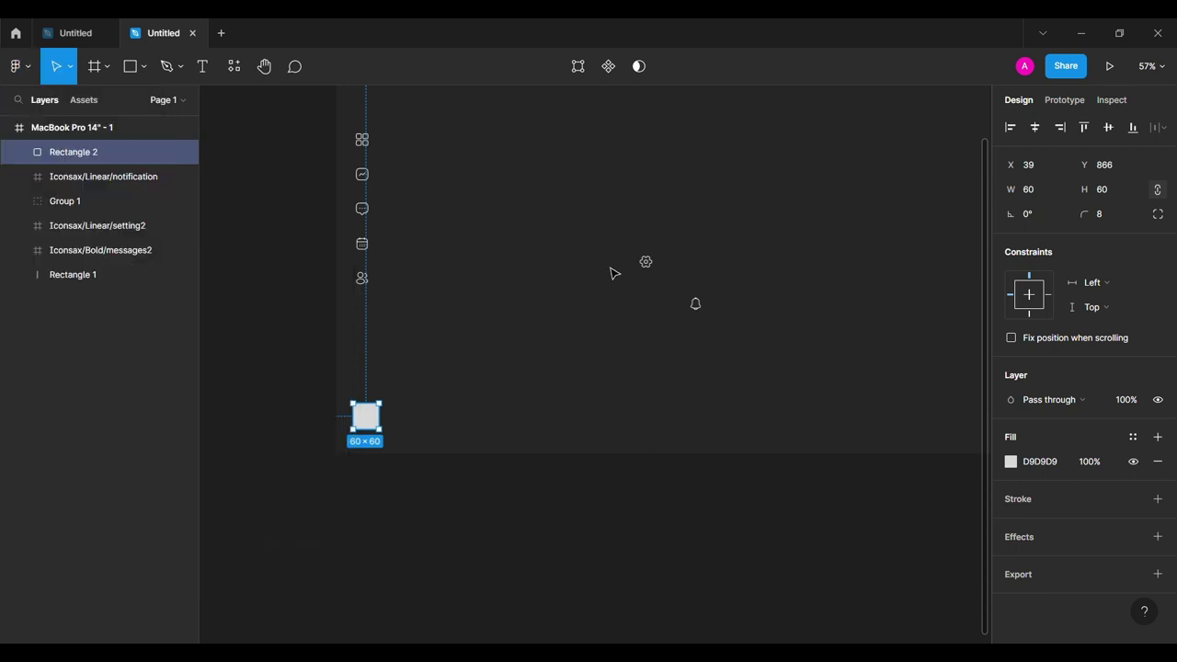
# Step: Fill the square with an Unsplash 'profile' photo and centre it at X 30, Y 876
pyautogui.click(707, 190)
pyautogui.write('profile photoo')
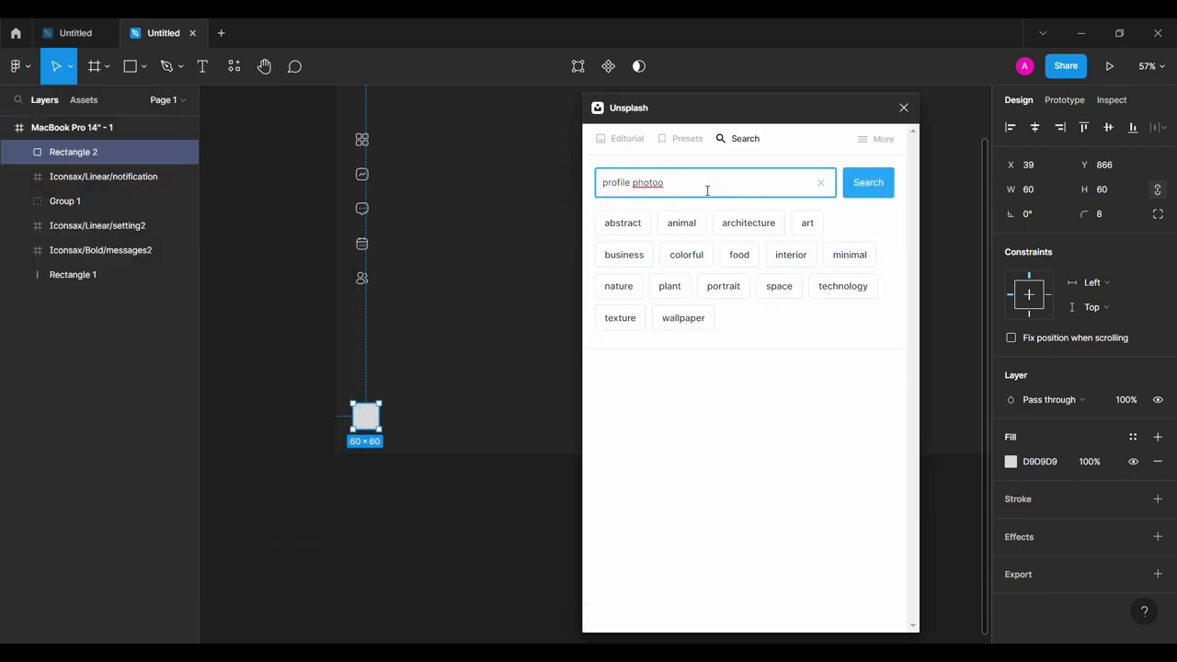
pyautogui.press('BackSpace')
pyautogui.press('Return')
pyautogui.click(813, 289)
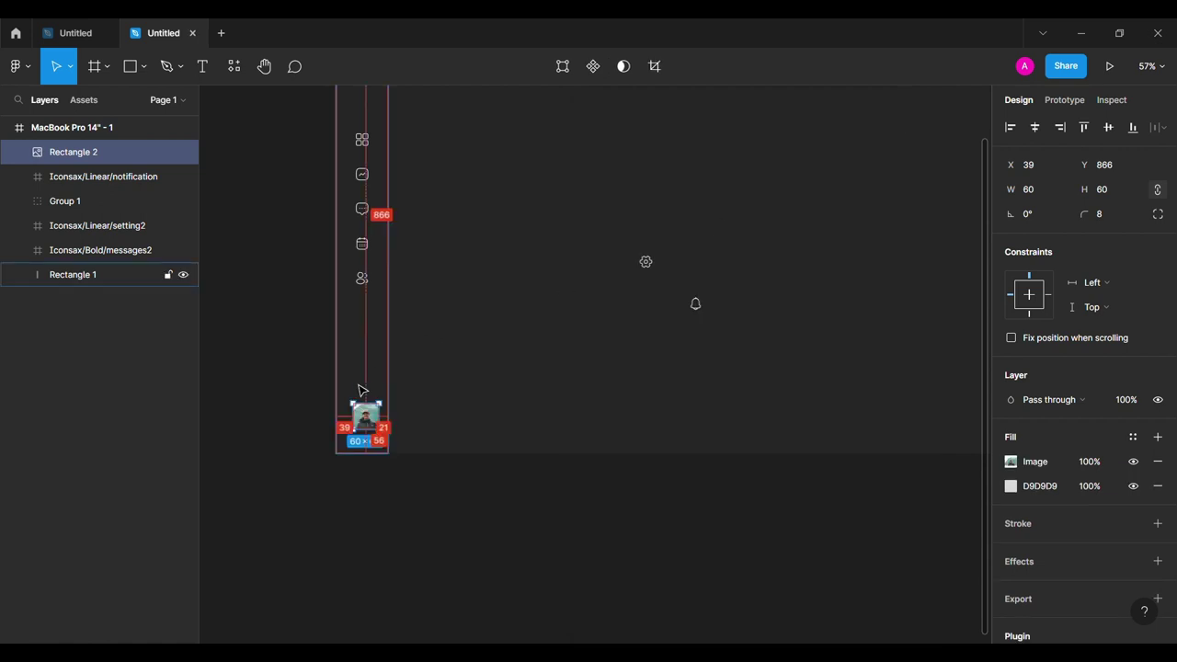
pyautogui.press('Left')
pyautogui.press('Left')
pyautogui.press('Left')
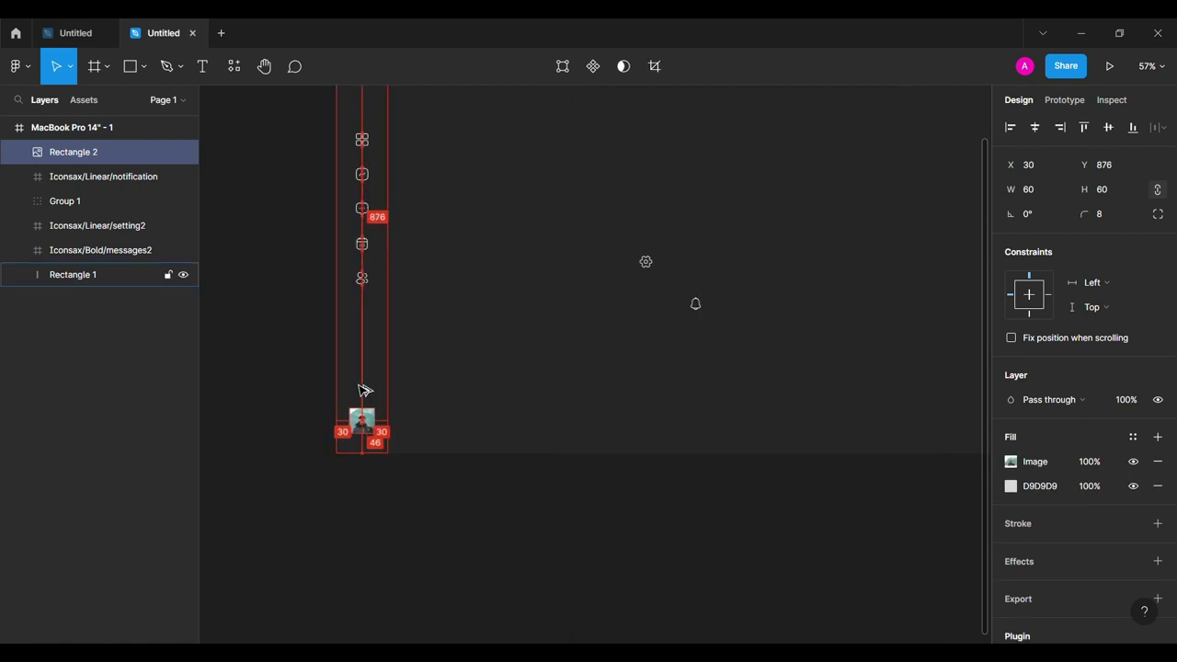
pyautogui.click(303, 487)
pyautogui.scroll(5, 302, 487)
# Step: Draw a 42-wide white divider line above the profile photo, with 40% opacity and rounded ends
pyautogui.click(142, 66)
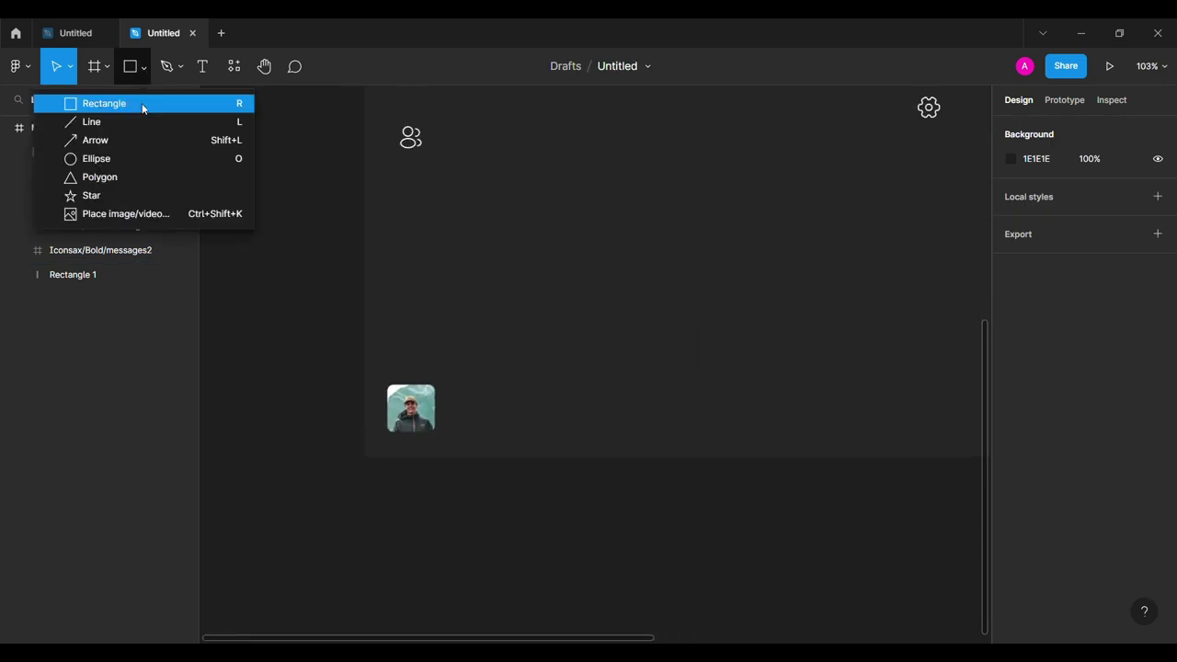
pyautogui.click(92, 118)
pyautogui.moveTo(389, 362); pyautogui.dragTo(437, 368)
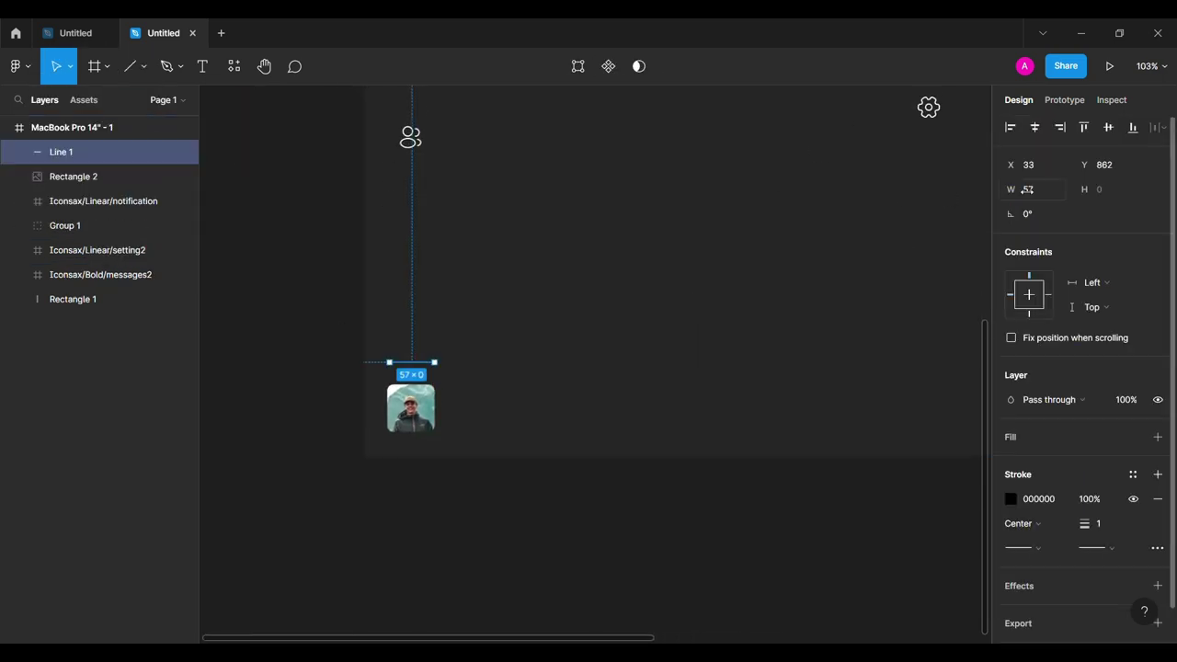
pyautogui.write('2')
pyautogui.press('Return')
pyautogui.write('ffffff')
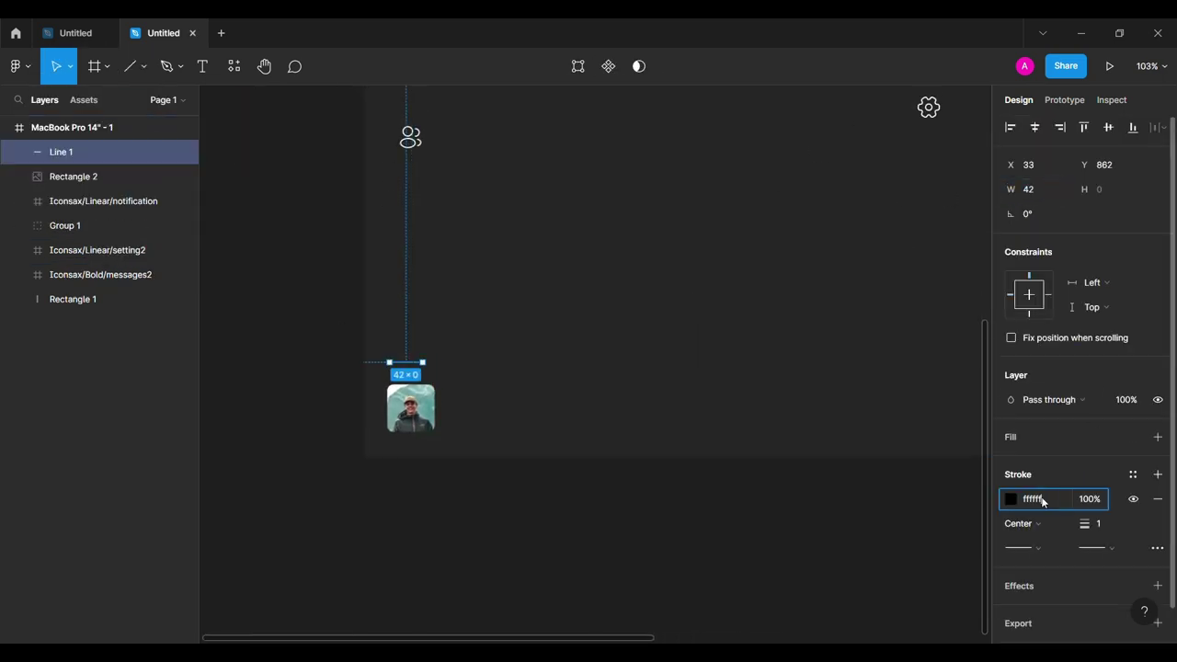
pyautogui.press('Return')
pyautogui.click(1082, 499)
pyautogui.write('04')
pyautogui.press('Return')
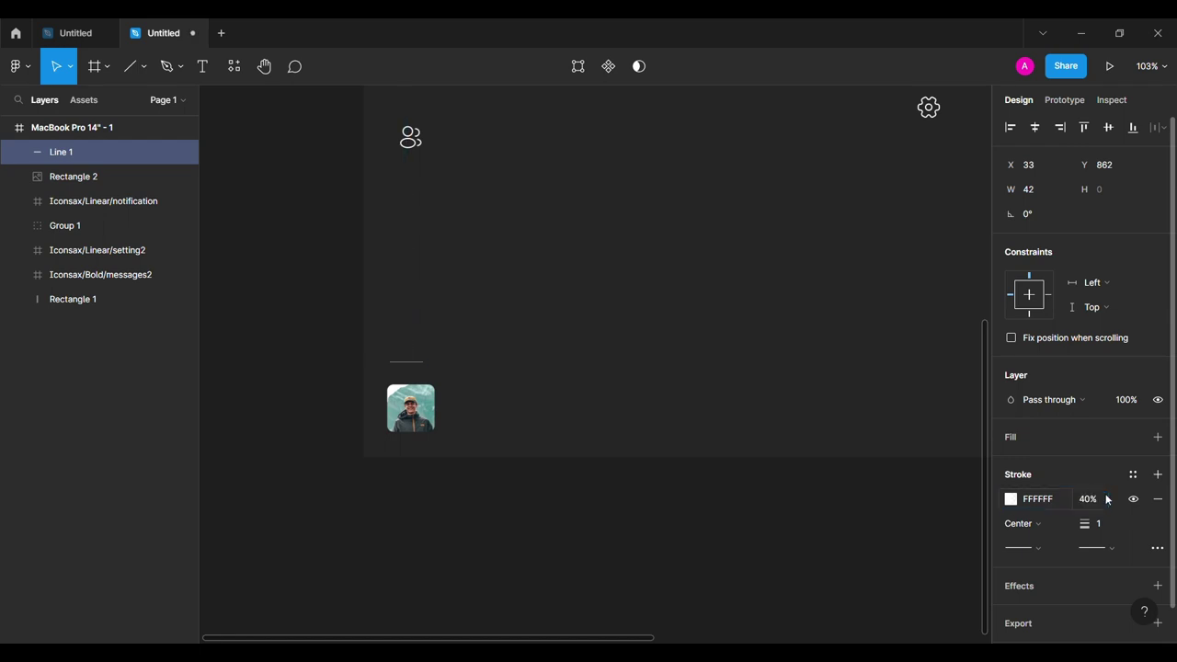
pyautogui.click(1111, 547)
pyautogui.click(1039, 602)
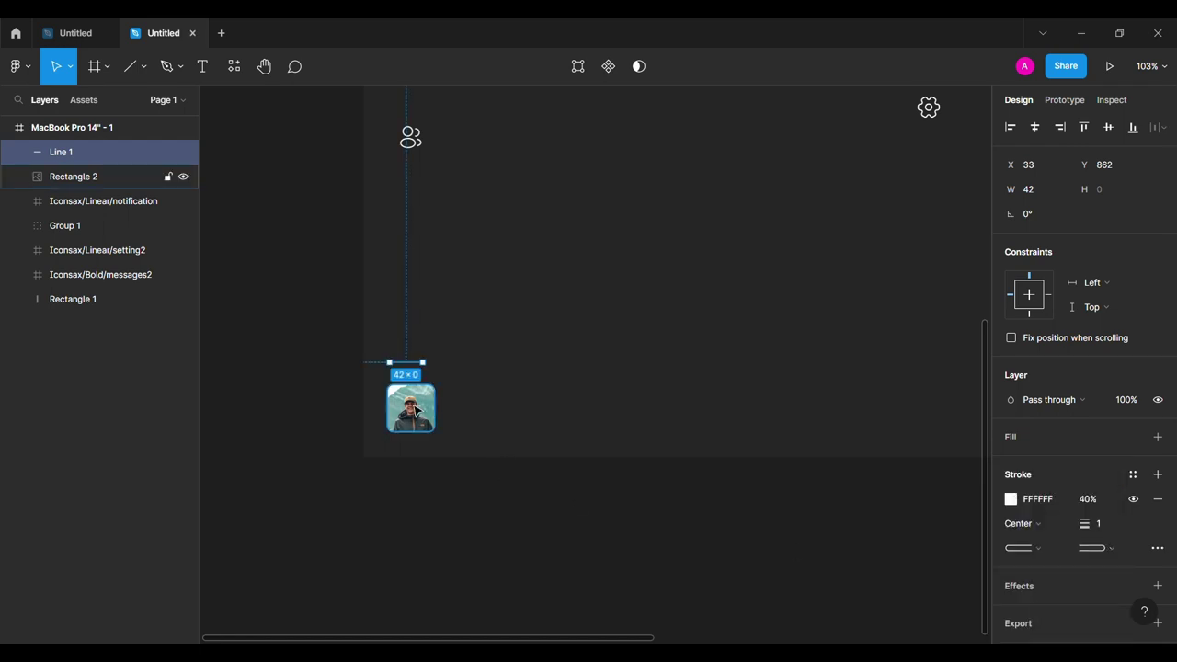
# Step: Shift the photo and line down 10 px, then stack the centred gear and bell icons above them
pyautogui.keyDown('shift'); pyautogui.click(416, 410); pyautogui.keyUp('shift')
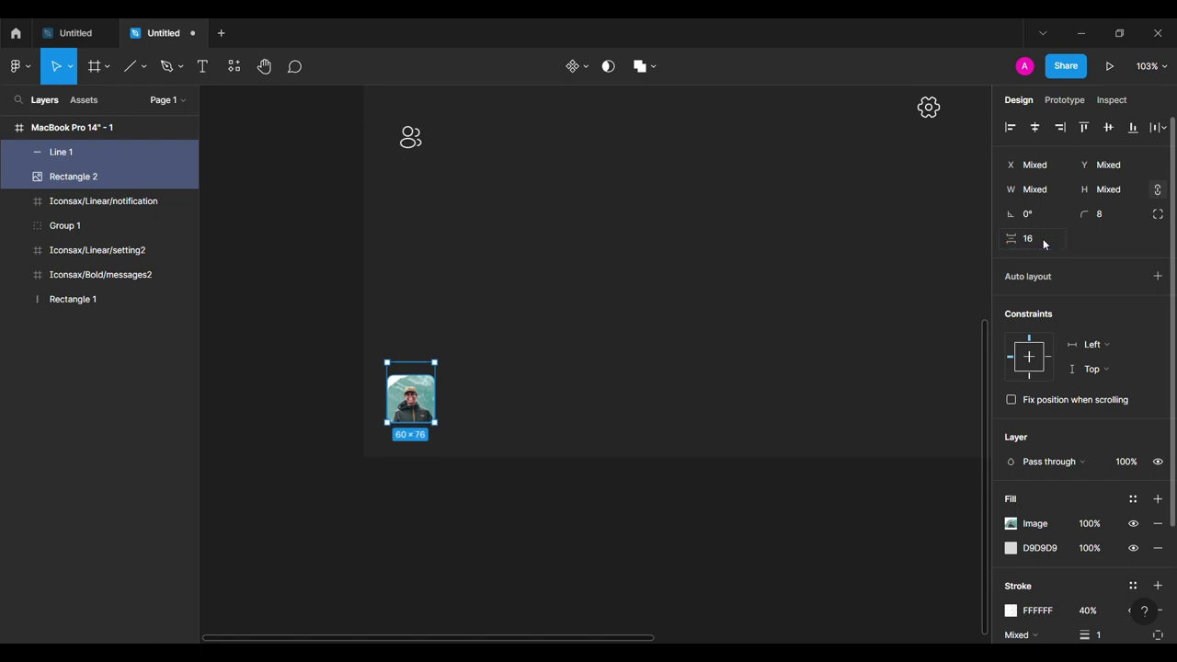
pyautogui.hotkey('shift', 'Down')
pyautogui.scroll(3, 607, 276)
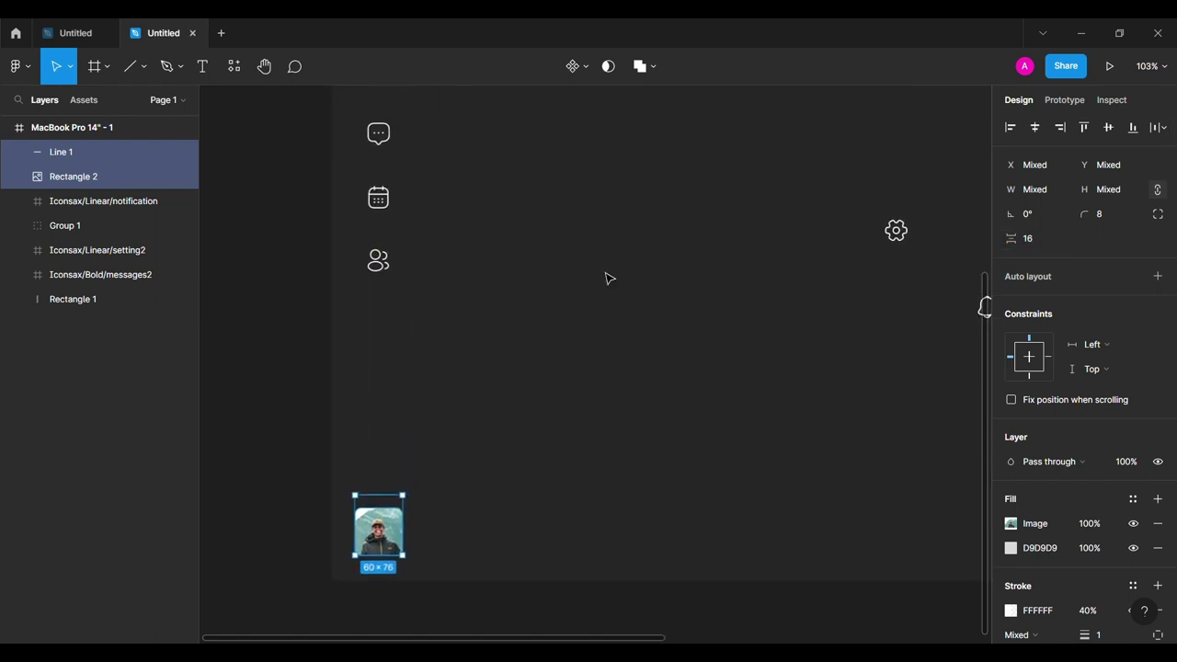
pyautogui.hscroll(2, 606, 278)
pyautogui.moveTo(874, 230); pyautogui.dragTo(353, 471)
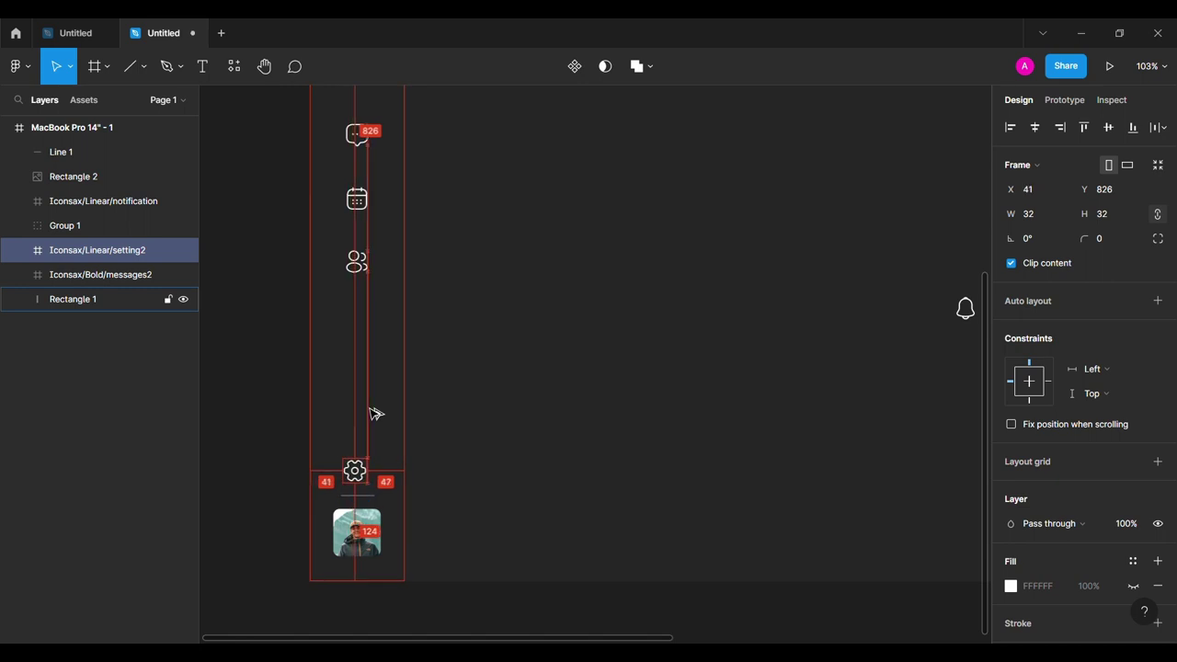
pyautogui.press('Right')
pyautogui.press('Right')
pyautogui.press('Right')
pyautogui.moveTo(965, 311); pyautogui.dragTo(373, 480)
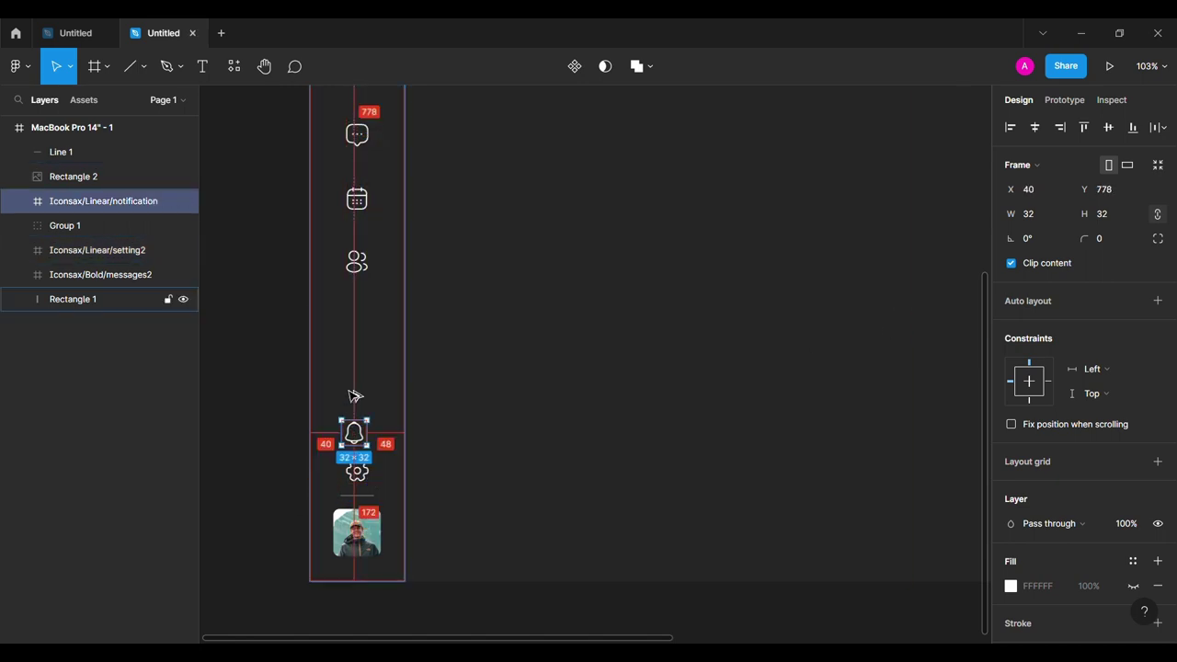
pyautogui.press('Right')
pyautogui.press('Right')
pyautogui.press('Right')
pyautogui.hotkey('shift', 'Up')
pyautogui.press('Up')
pyautogui.press('Up')
pyautogui.press('Up')
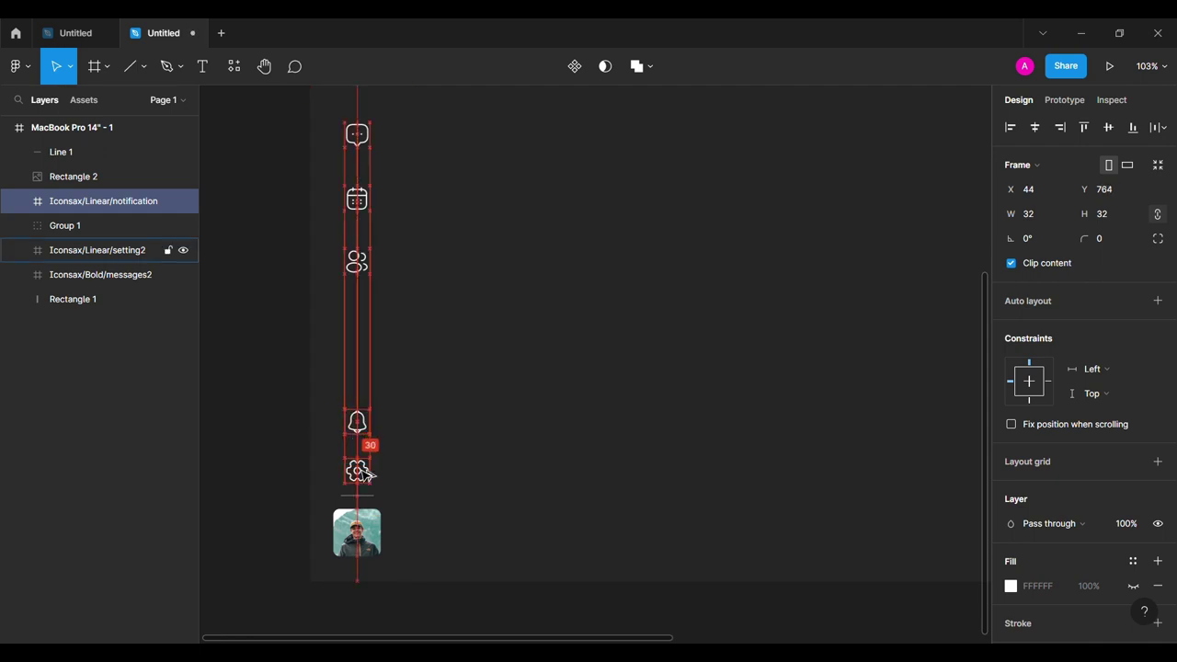
# Step: Move the navigation icon group further down the sidebar
pyautogui.click(361, 274)
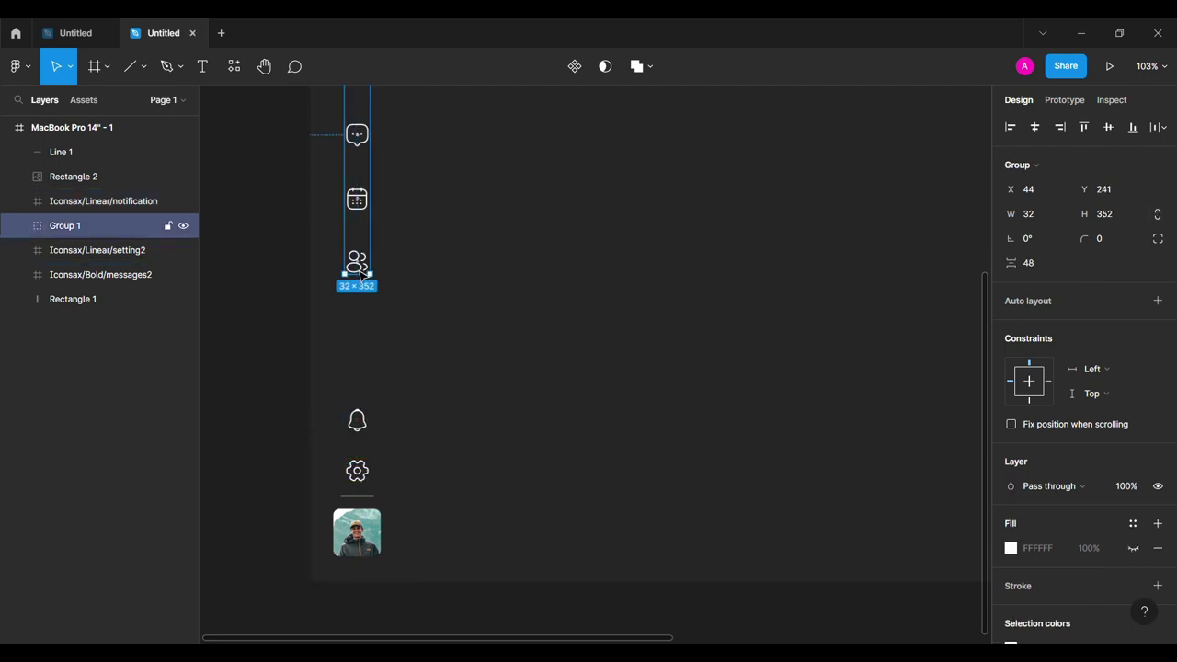
pyautogui.doubleClick(361, 276)
pyautogui.click(200, 65)
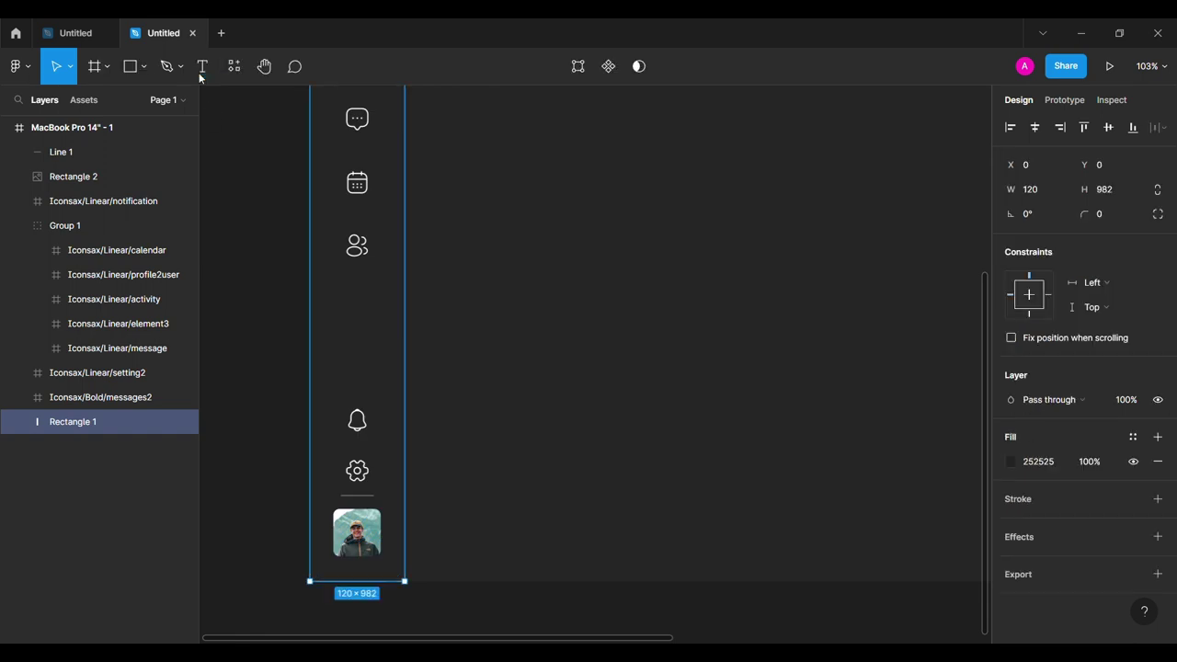
pyautogui.click(23, 225)
pyautogui.click(253, 243)
pyautogui.hotkey('shift', '1')
pyautogui.click(307, 230)
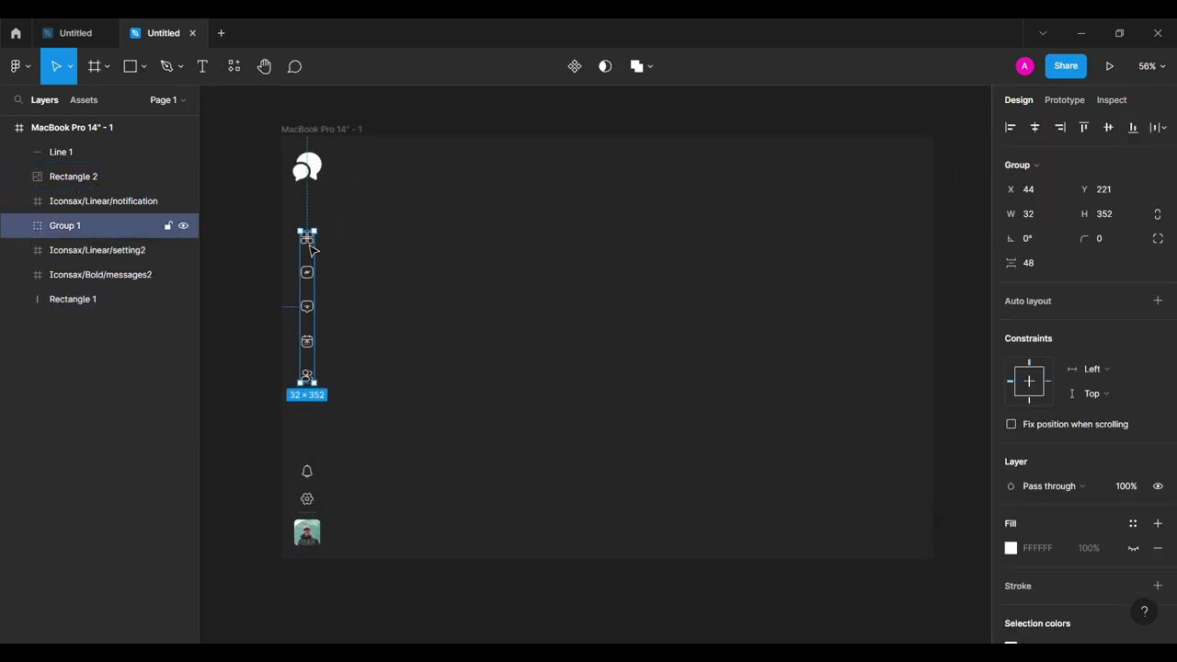
pyautogui.hotkey('shift', 'Down')
pyautogui.hotkey('shift', 'Down')
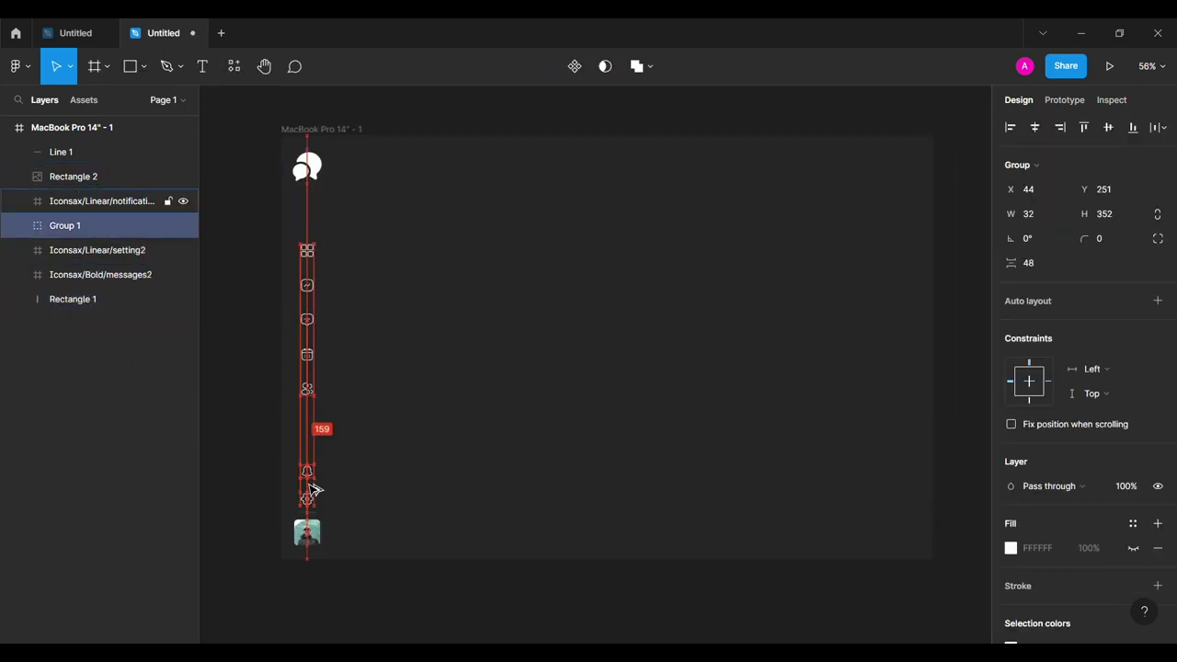
pyautogui.hotkey('shift', 'Down')
pyautogui.hotkey('shift', 'Down')
# Step: Group the sidebar layers from Line 1 through Rectangle 1 and name the group 'side panel'
pyautogui.click(253, 248)
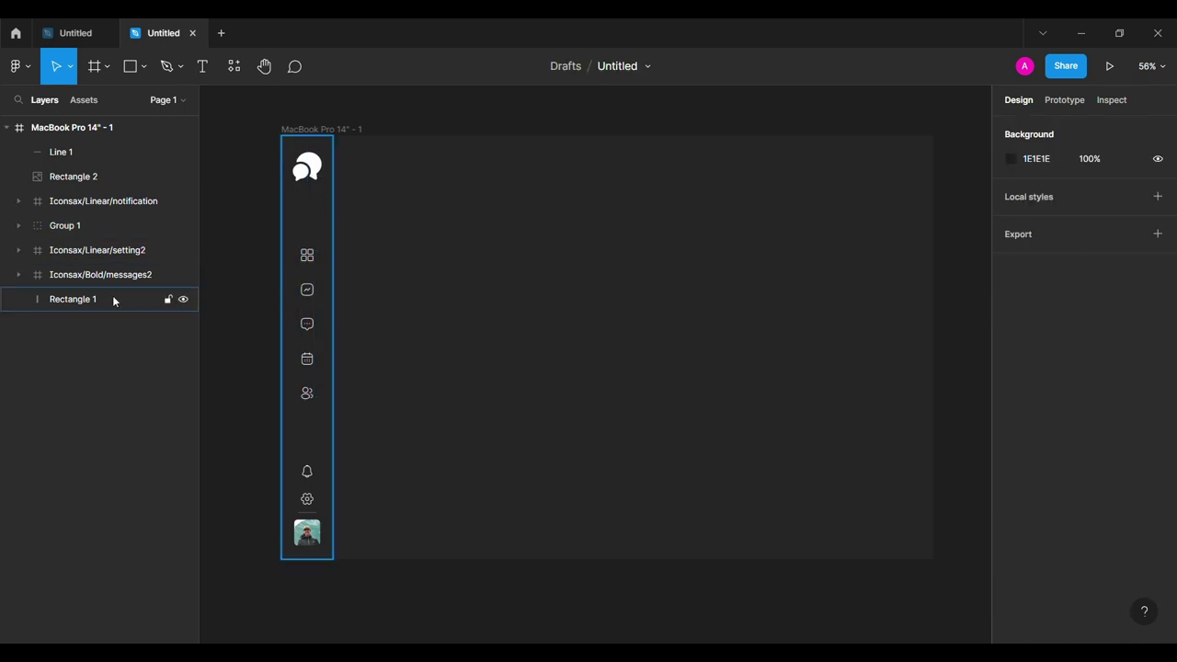
pyautogui.click(113, 299)
pyautogui.keyDown('shift'); pyautogui.click(119, 152); pyautogui.keyUp('shift')
pyautogui.hotkey('ctrl', 'g')
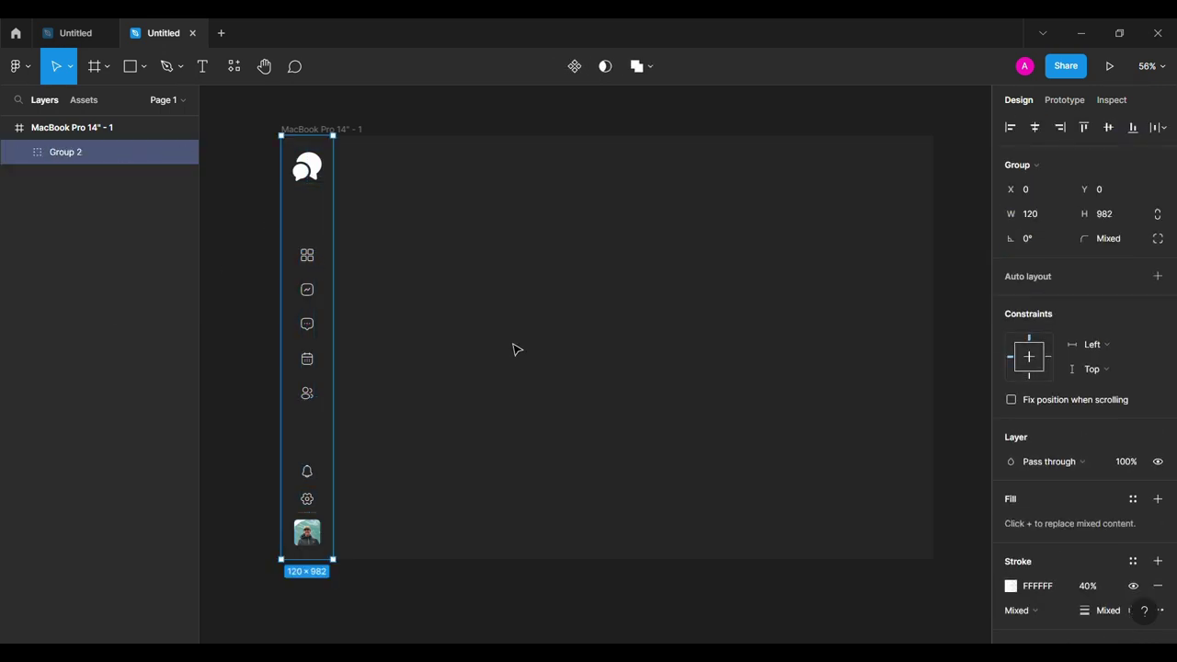
pyautogui.doubleClick(101, 152)
pyautogui.write('side panel')
pyautogui.press('Return')
pyautogui.click(218, 329)
pyautogui.click(144, 66)
# Step: Add a 412×982 rectangle filled 333333 against the sidebar's right edge, aligned to the frame top
pyautogui.press('r')
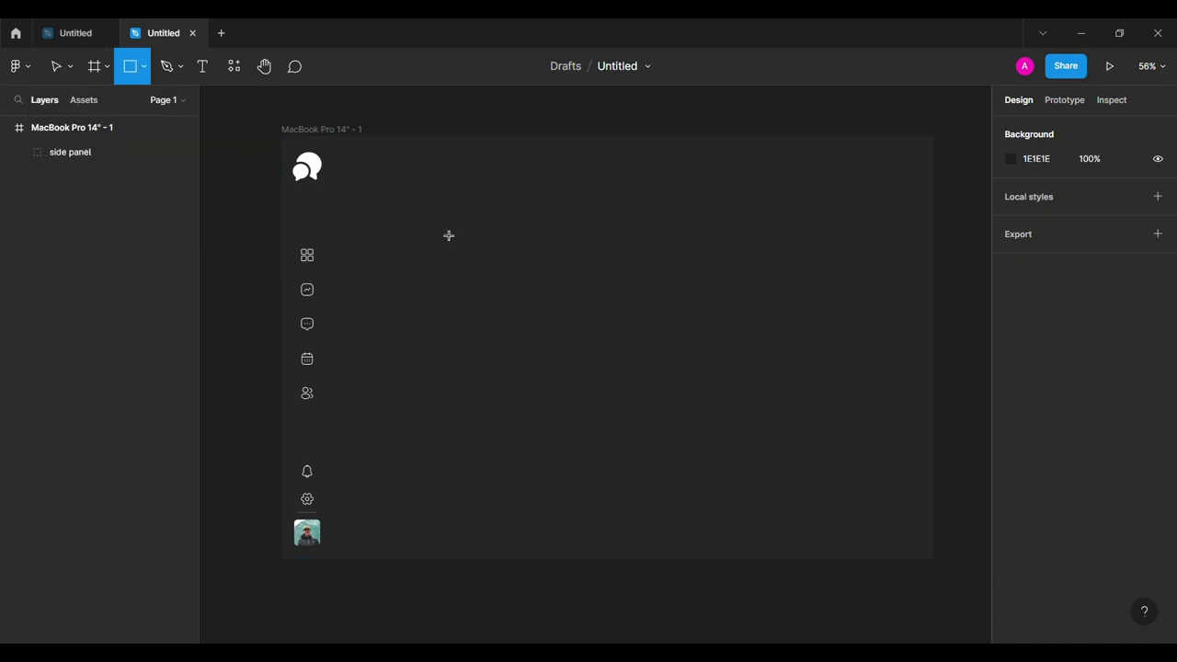
pyautogui.click(448, 235)
pyautogui.moveTo(441, 237); pyautogui.dragTo(359, 225)
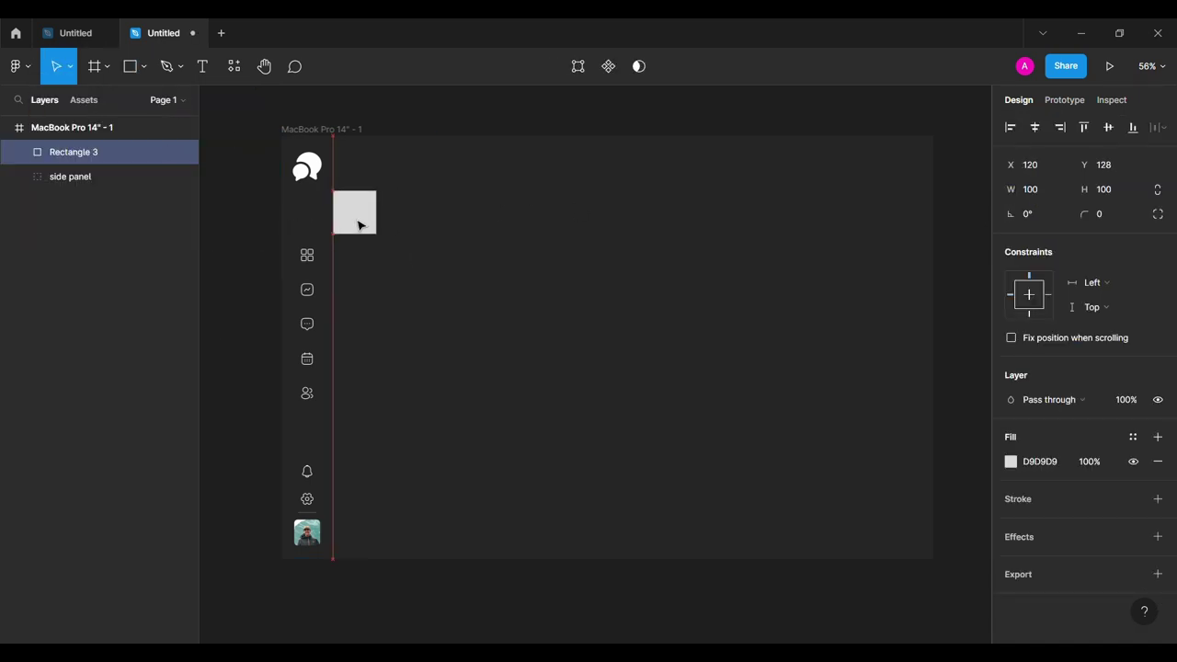
pyautogui.write('412')
pyautogui.press('Return')
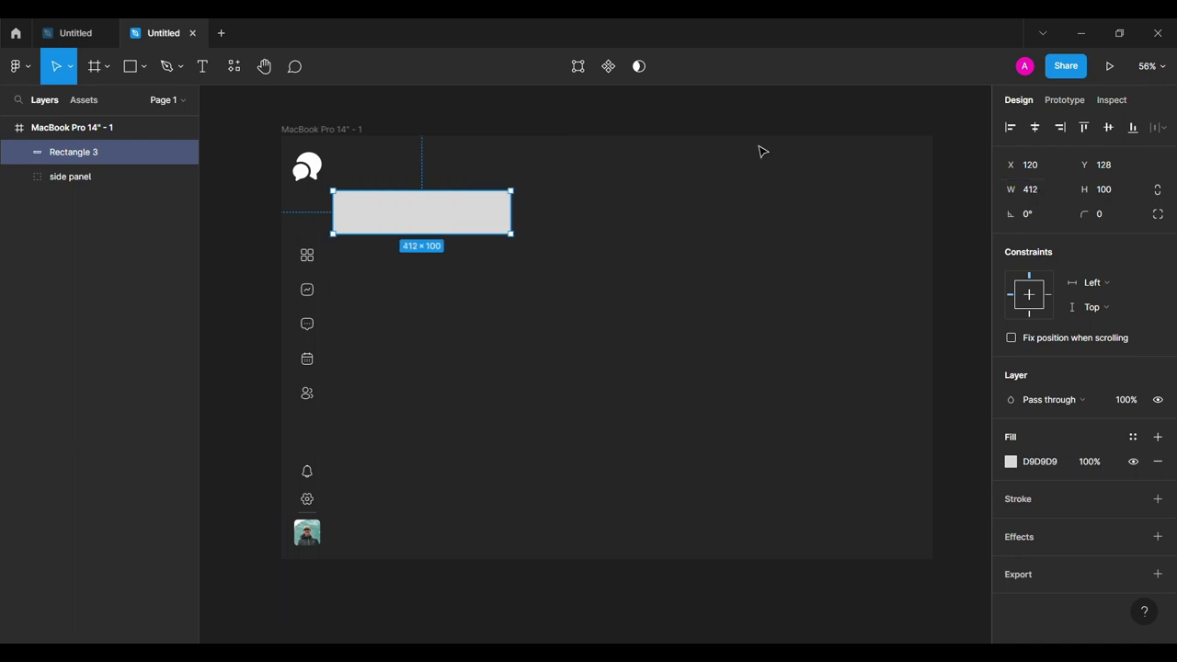
pyautogui.click(1083, 127)
pyautogui.moveTo(496, 180); pyautogui.dragTo(490, 571)
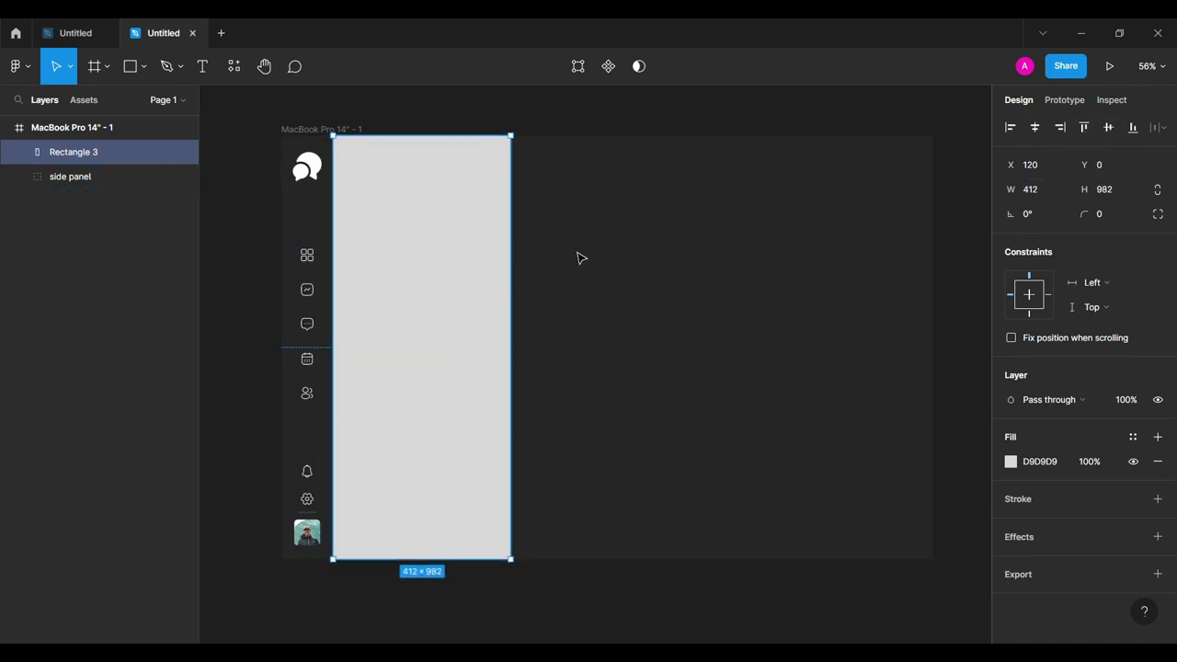
pyautogui.write('333')
pyautogui.press('Return')
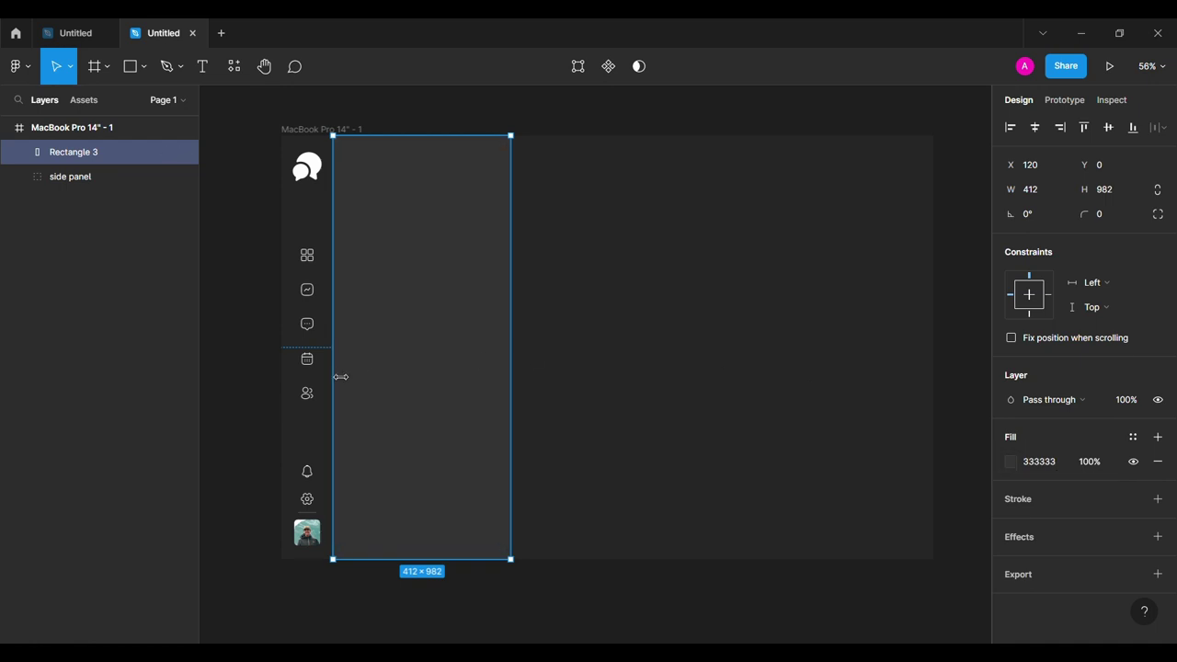
pyautogui.click(216, 99)
# Step: Add an Inbox heading at the panel's top-left in Medium weight, size 32
pyautogui.click(202, 66)
pyautogui.click(367, 173)
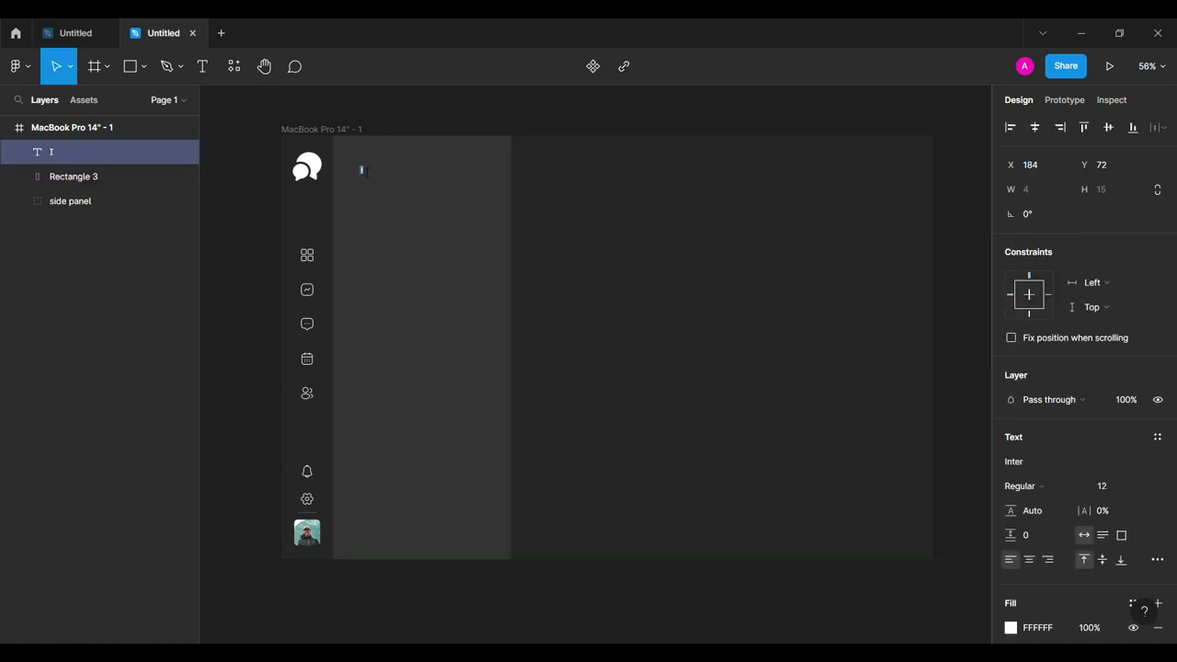
pyautogui.write('Inbox')
pyautogui.press('Escape')
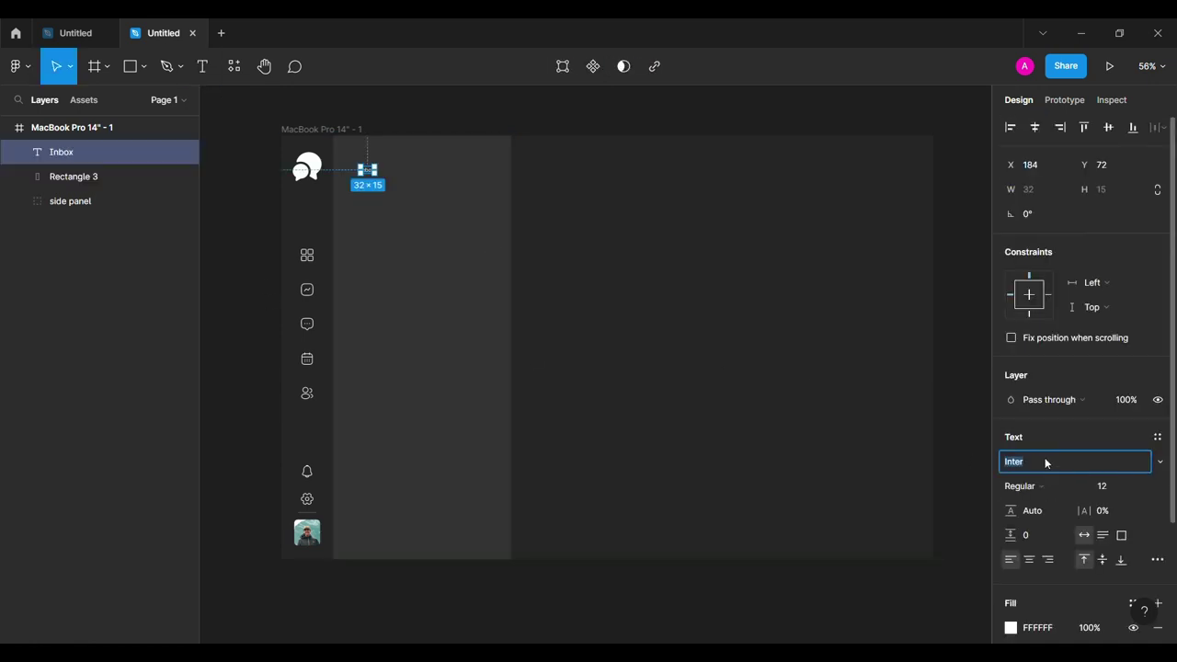
pyautogui.click(1028, 485)
pyautogui.click(1048, 338)
pyautogui.write('24')
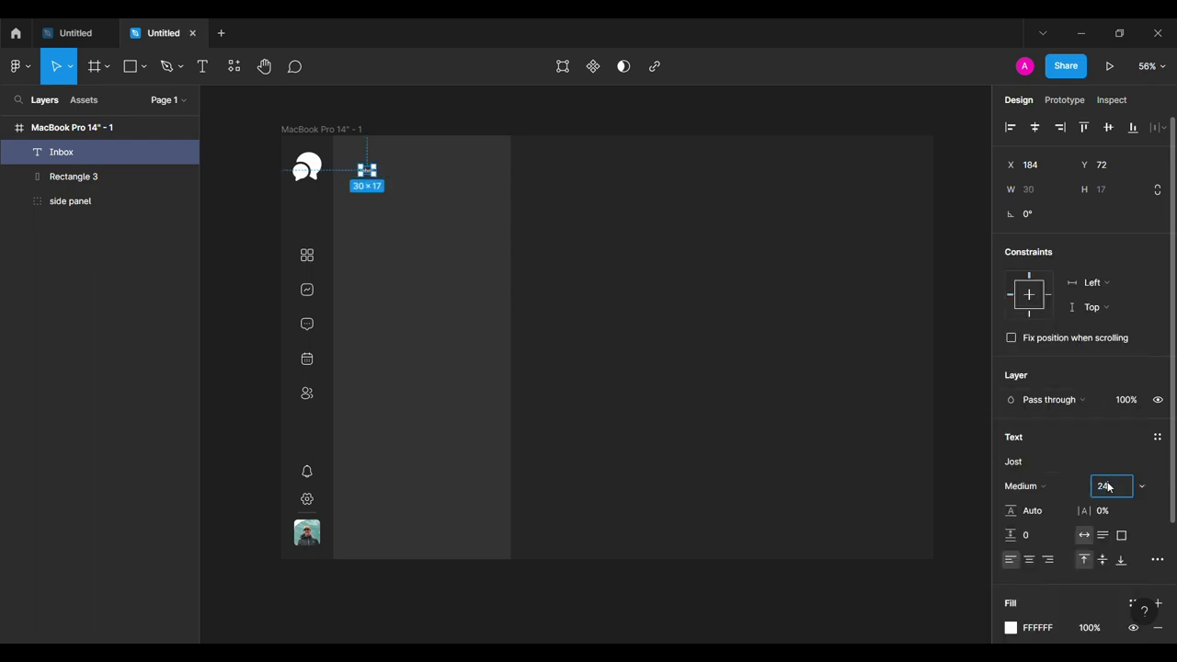
pyautogui.click(1110, 485)
pyautogui.write('32')
pyautogui.press('Return')
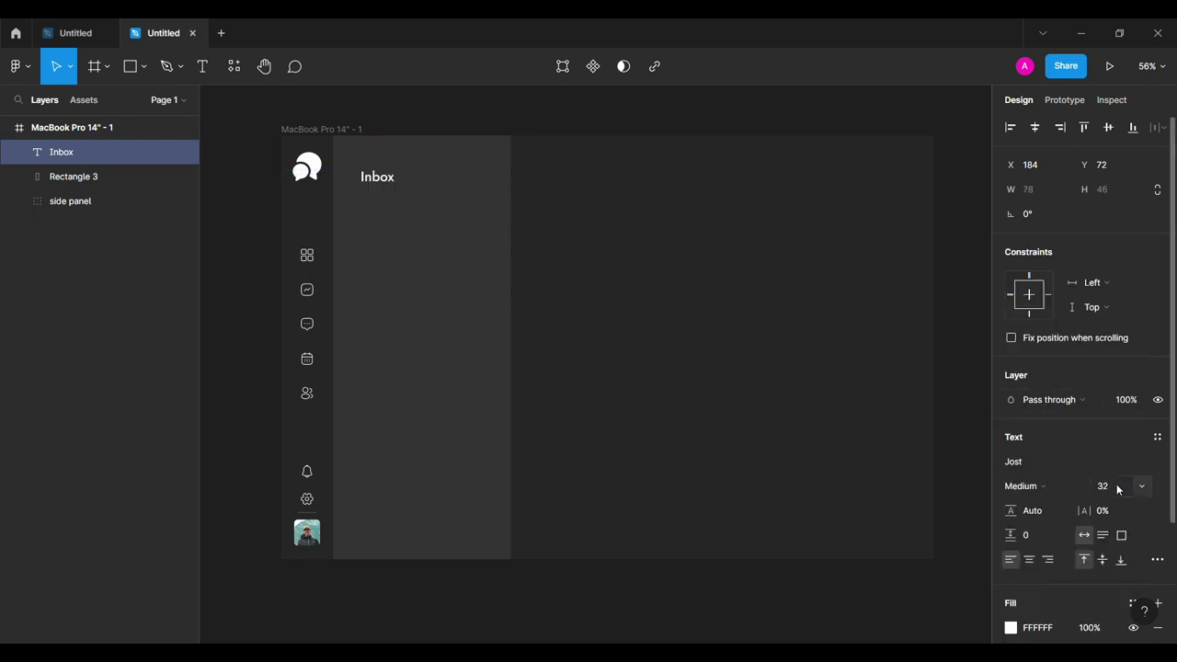
# Step: Enlarge the Inbox heading to size 40 and nudge it up and left into position
pyautogui.click(276, 255)
pyautogui.hotkey('ctrl', 'z')
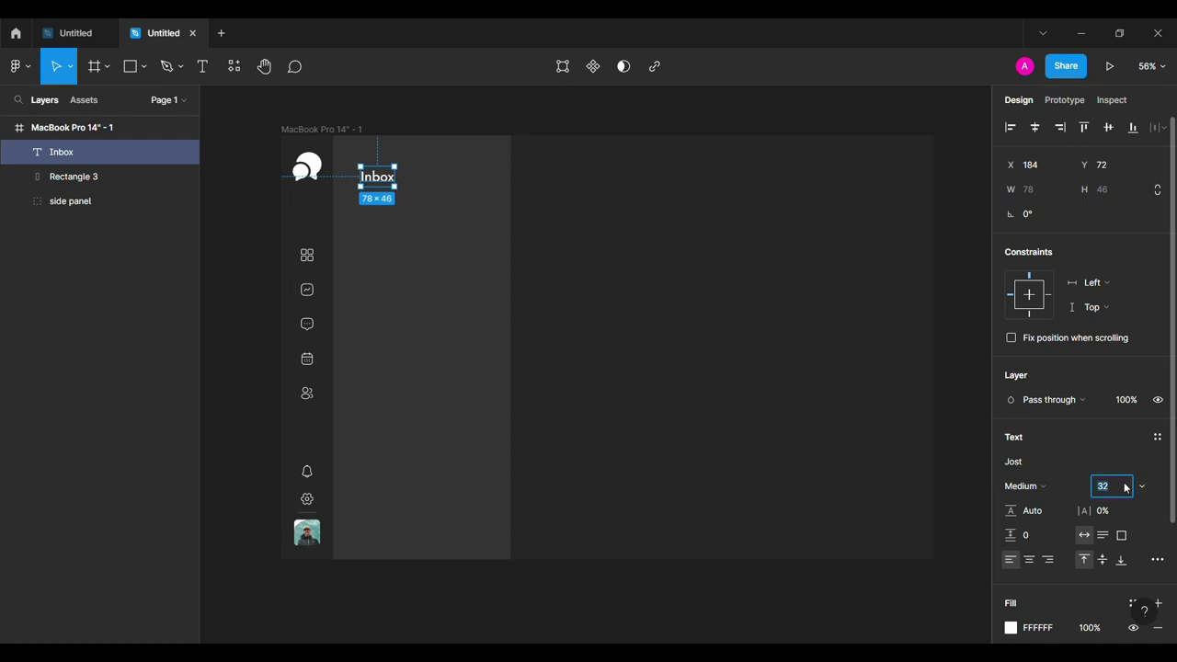
pyautogui.write('40')
pyautogui.press('Return')
pyautogui.hotkey('shift', 'Up')
pyautogui.hotkey('shift', 'Up')
pyautogui.hotkey('shift', 'Up')
pyautogui.hotkey('shift', 'Left')
pyautogui.hotkey('shift', 'Left')
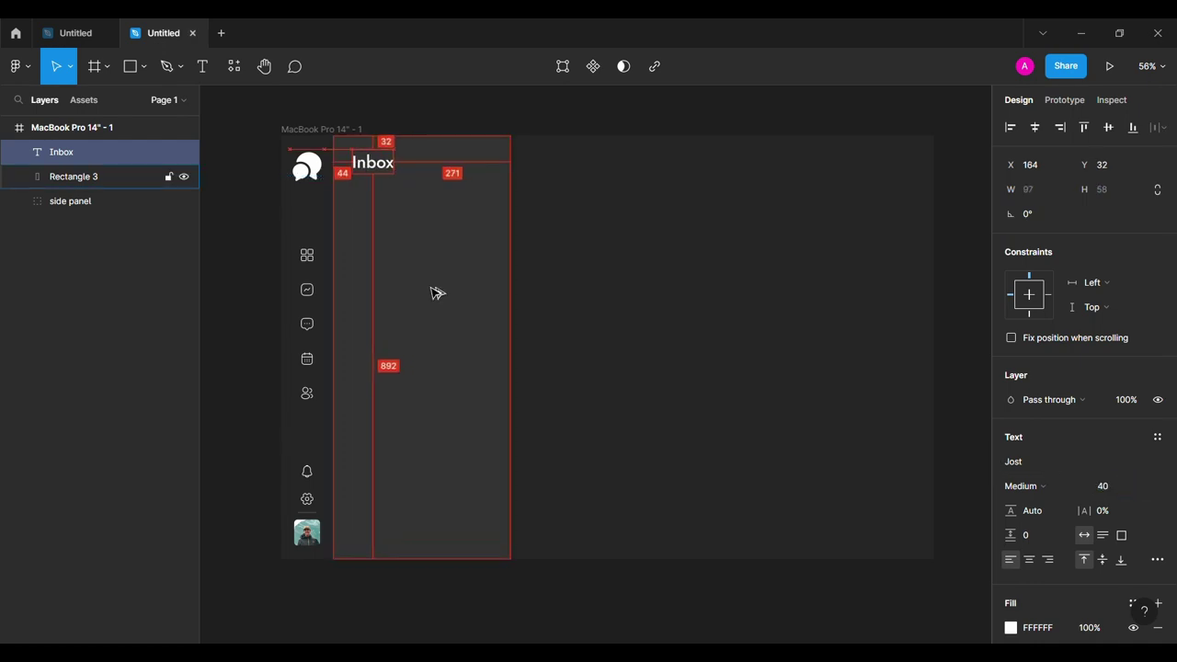
pyautogui.click(263, 263)
pyautogui.click(16, 67)
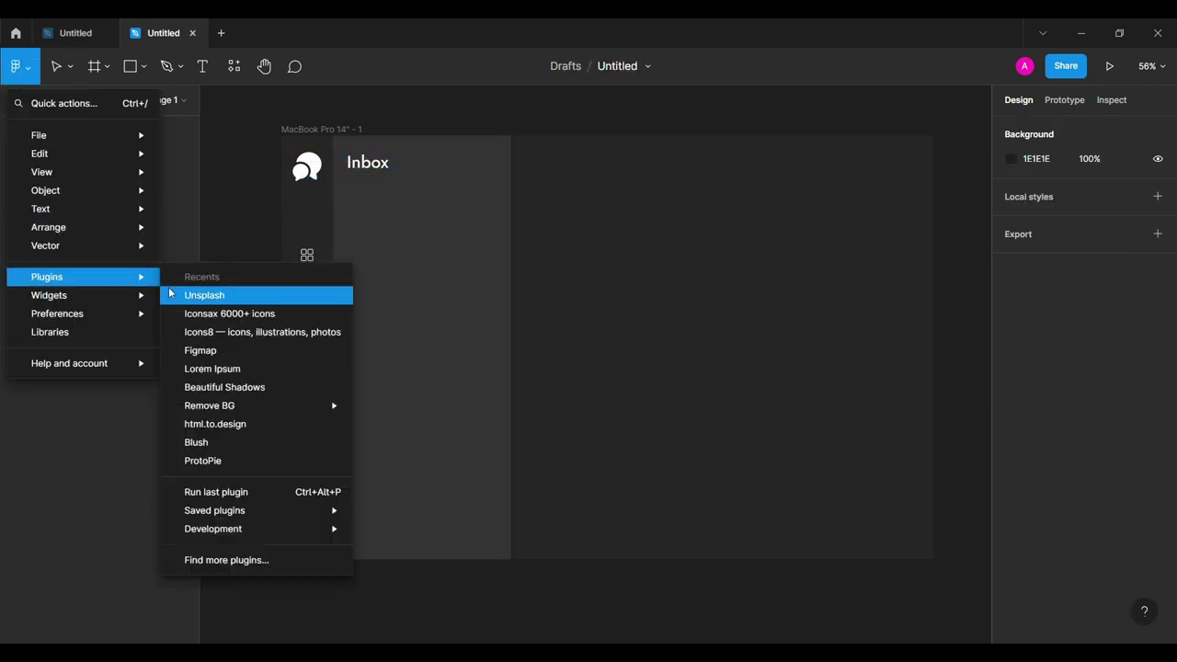
# Step: Insert search and edit icons from the Iconsax plugin and colour them white FFFFFF
pyautogui.click(229, 313)
pyautogui.write('sea')
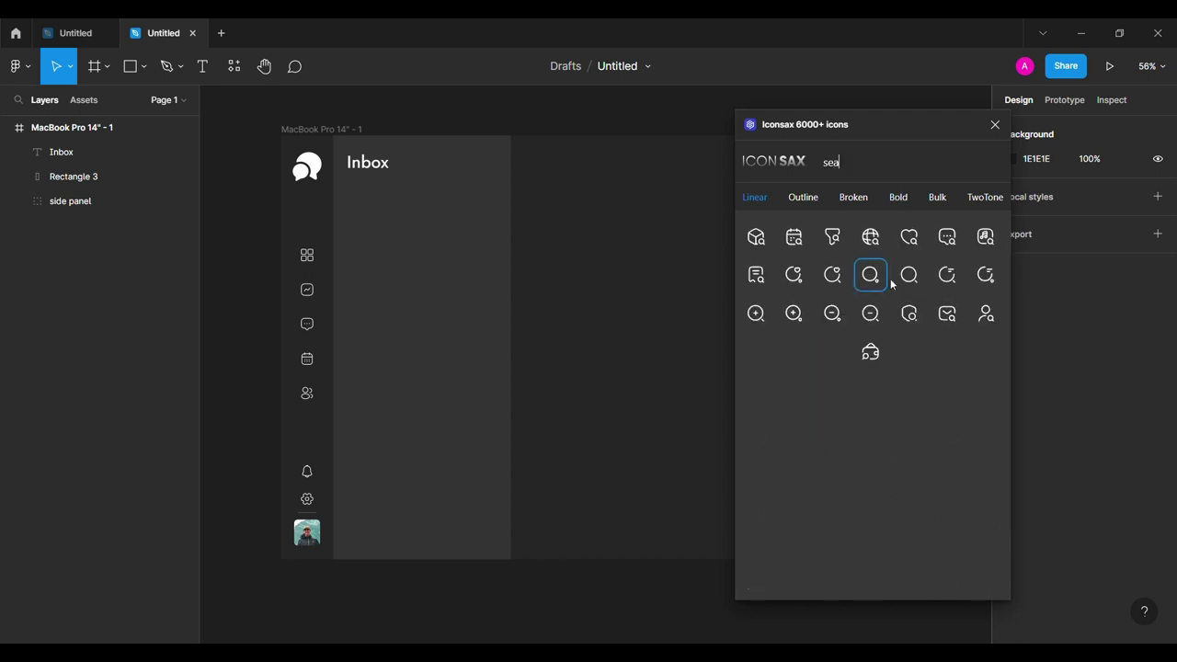
pyautogui.moveTo(890, 284); pyautogui.dragTo(642, 279)
pyautogui.press('BackSpace')
pyautogui.write('edi')
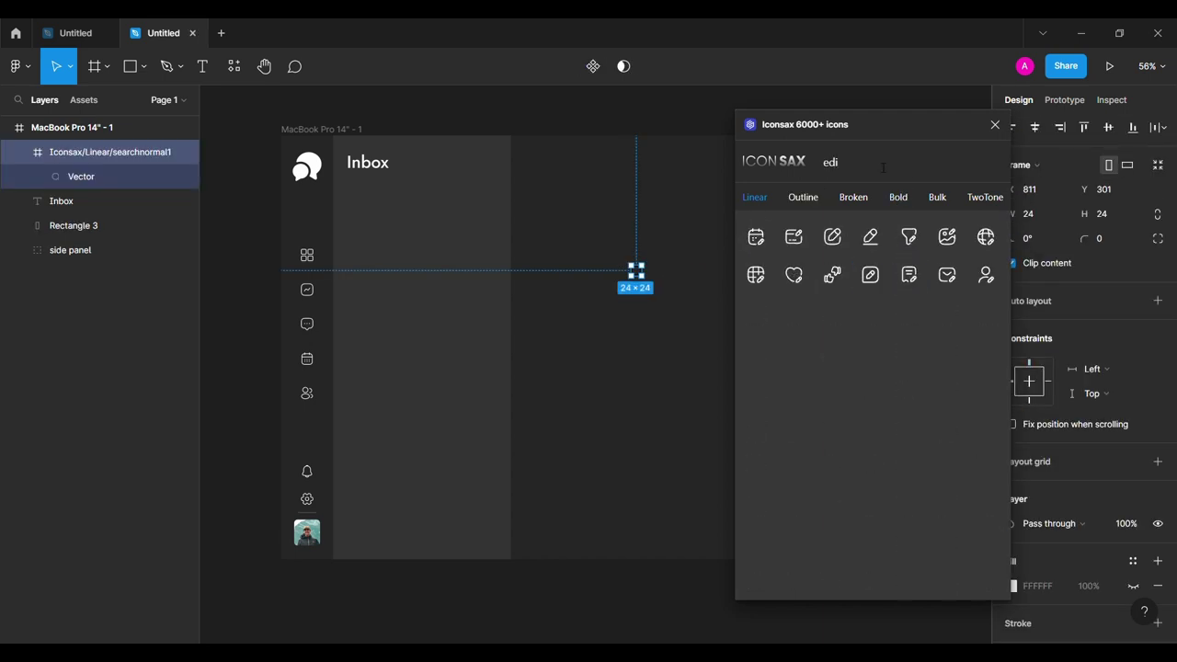
pyautogui.moveTo(645, 351); pyautogui.dragTo(643, 349)
pyautogui.click(995, 124)
pyautogui.keyDown('shift'); pyautogui.click(636, 270); pyautogui.keyUp('shift')
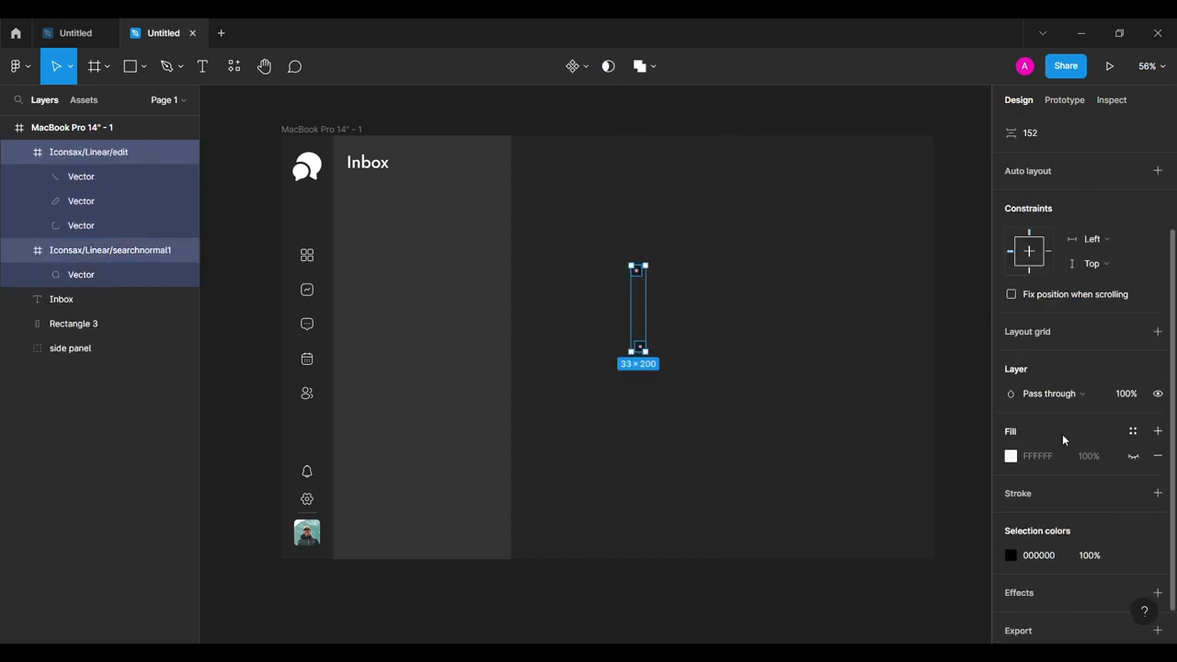
pyautogui.click(1040, 517)
pyautogui.press('Return')
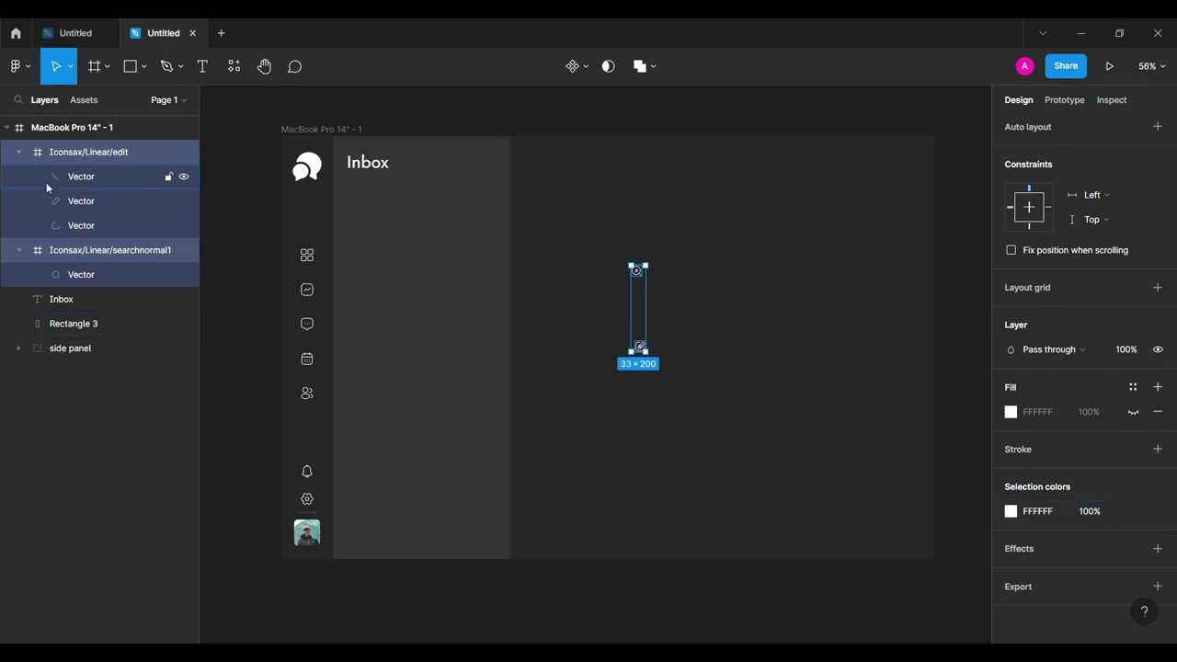
# Step: Position the search and edit icons right of Inbox and group them with the heading as Group 2
pyautogui.click(22, 152)
pyautogui.click(22, 177)
pyautogui.click(637, 274)
pyautogui.moveTo(637, 274); pyautogui.dragTo(442, 195)
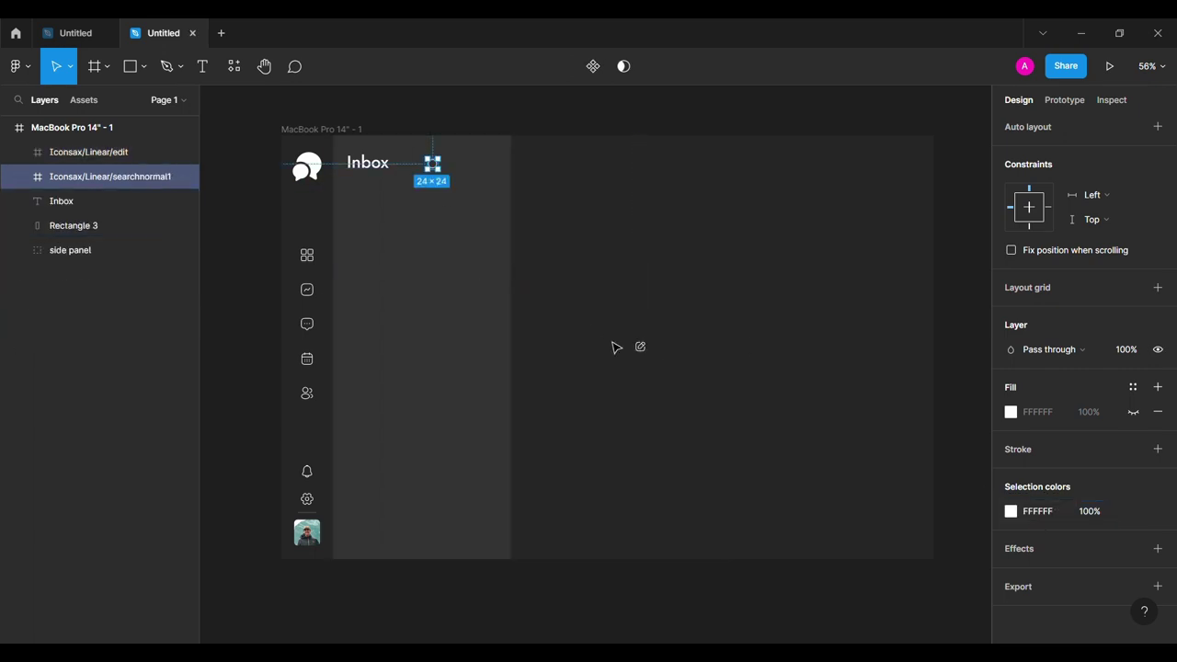
pyautogui.moveTo(640, 347); pyautogui.dragTo(489, 165)
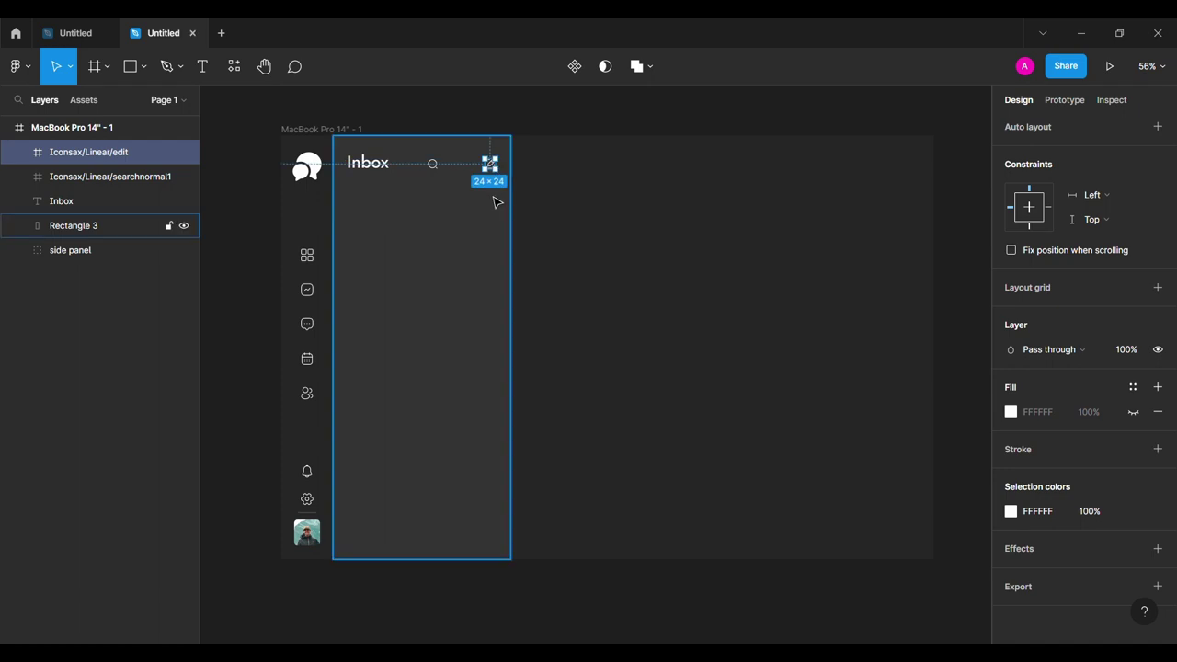
pyautogui.click(432, 164)
pyautogui.hotkey('shift', 'Right')
pyautogui.hotkey('shift', 'Right')
pyautogui.hotkey('shift', 'Right')
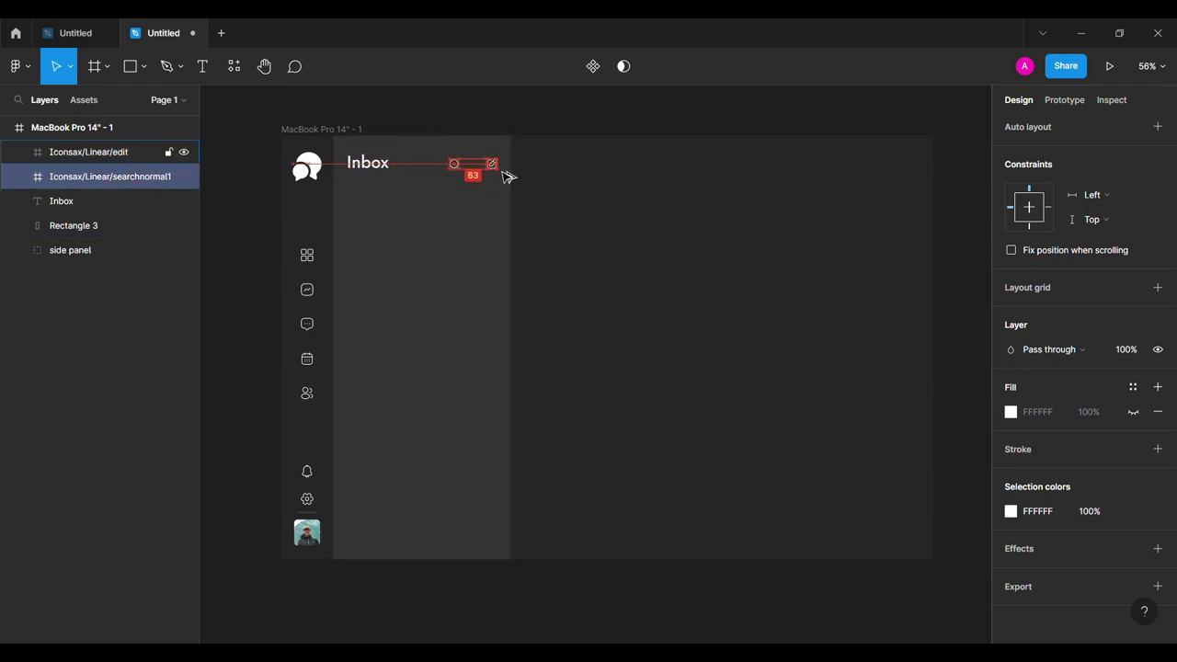
pyautogui.moveTo(502, 175); pyautogui.dragTo(345, 149)
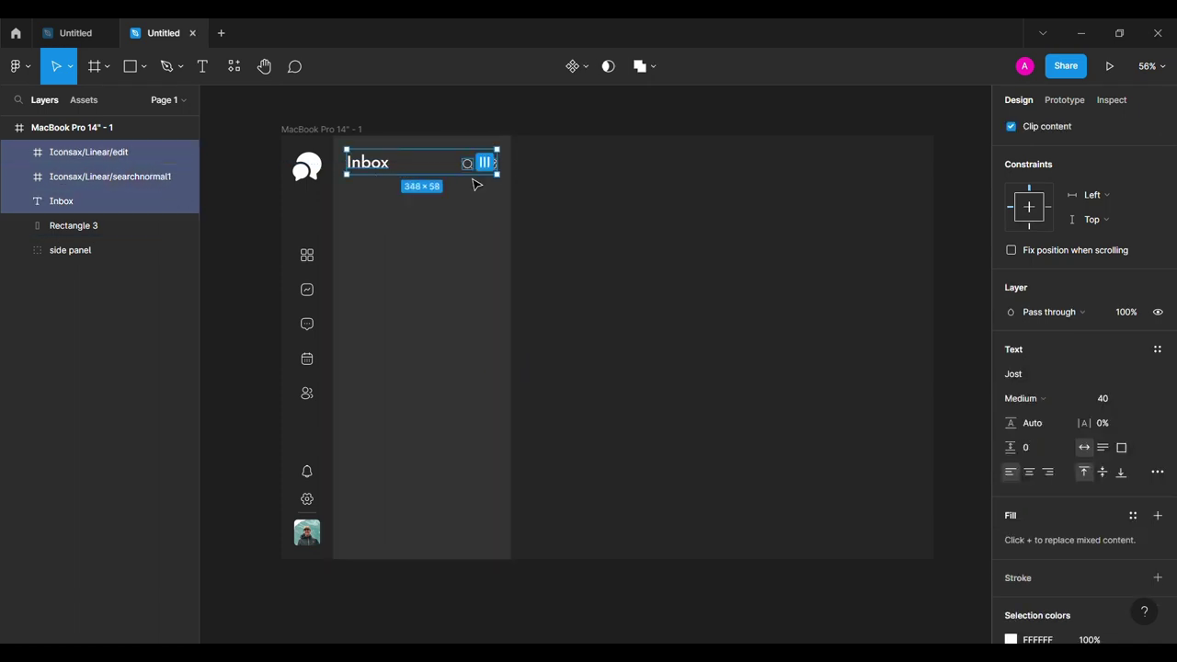
pyautogui.hotkey('ctrl', 'g')
pyautogui.click(232, 221)
# Step: Draw a dark 348×48 bar just below the Inbox heading
pyautogui.press('r')
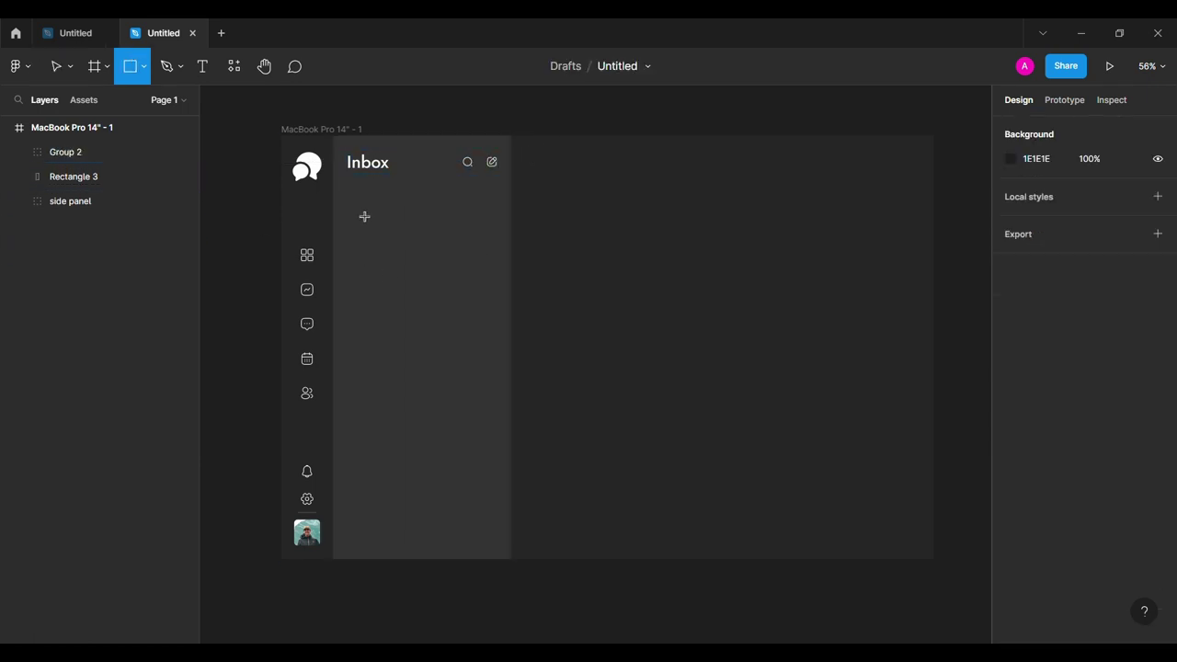
pyautogui.moveTo(352, 205); pyautogui.dragTo(492, 227)
pyautogui.press('Tab')
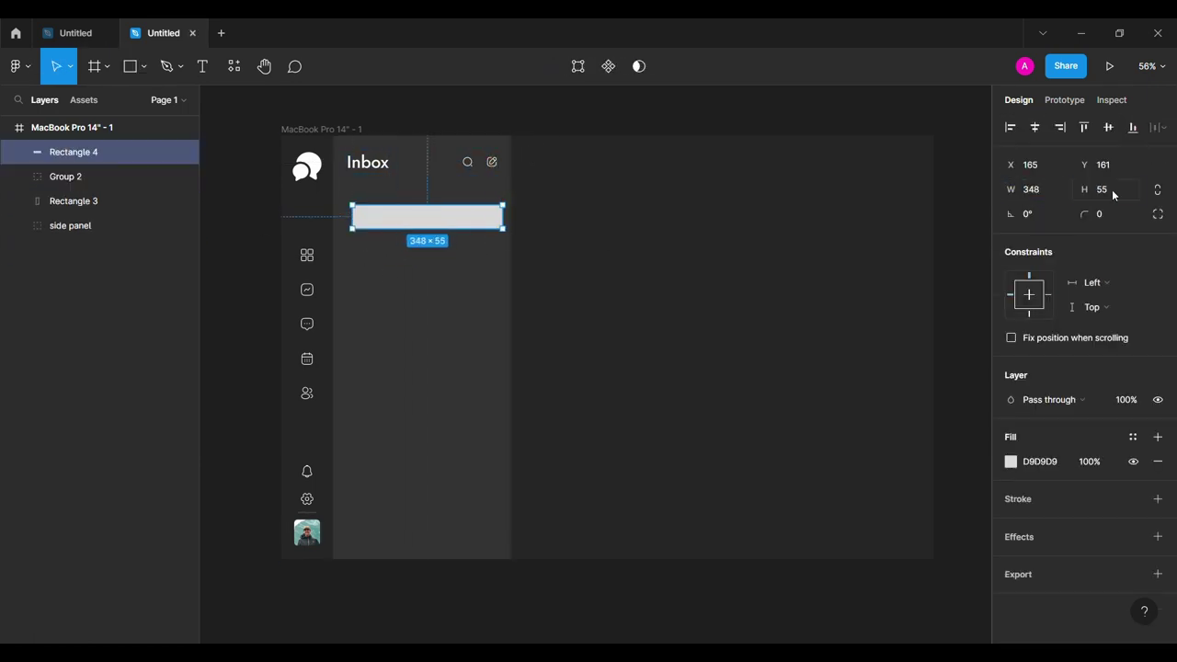
pyautogui.write('48')
pyautogui.press('Return')
pyautogui.write('152')
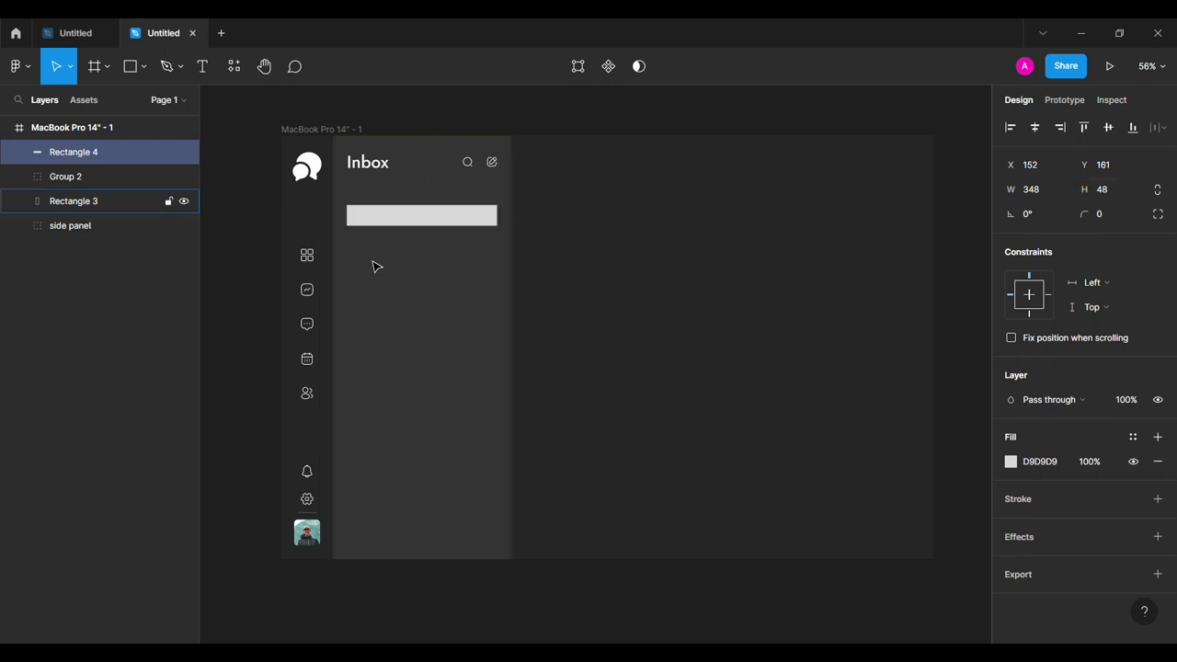
pyautogui.moveTo(375, 215); pyautogui.dragTo(368, 164)
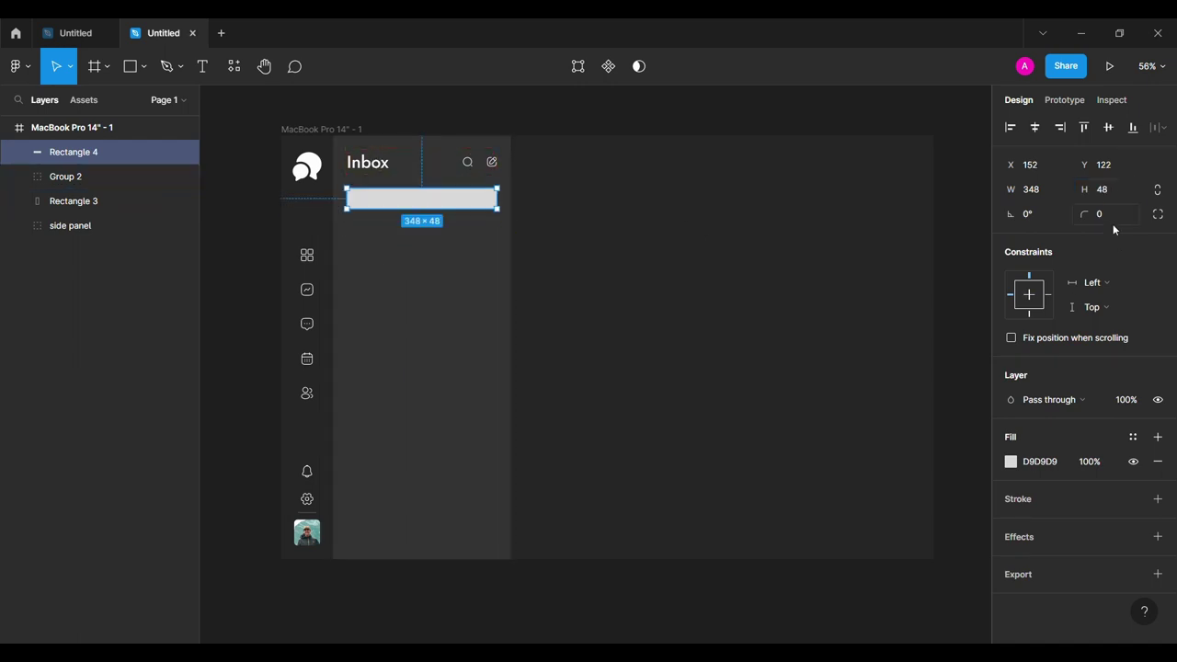
pyautogui.write('2C2C2C')
pyautogui.press('Return')
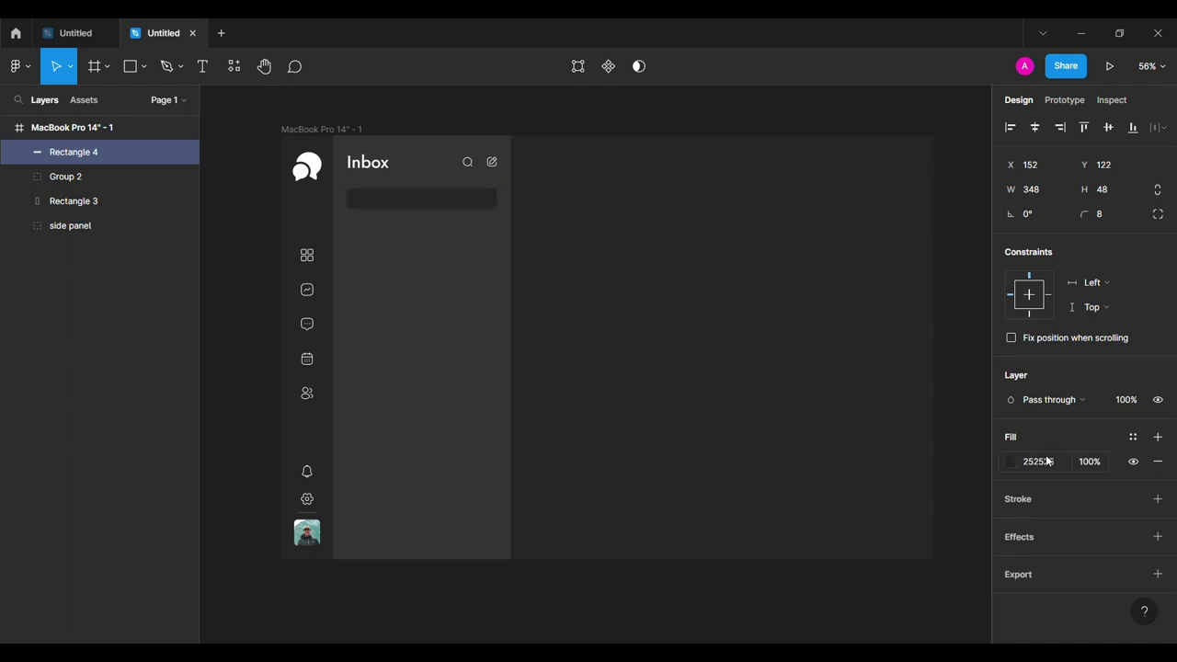
pyautogui.click(249, 294)
pyautogui.scroll(3, 368, 312)
pyautogui.scroll(2, 368, 312)
# Step: Add an Unread text label inside the bar at font size 18
pyautogui.press('t')
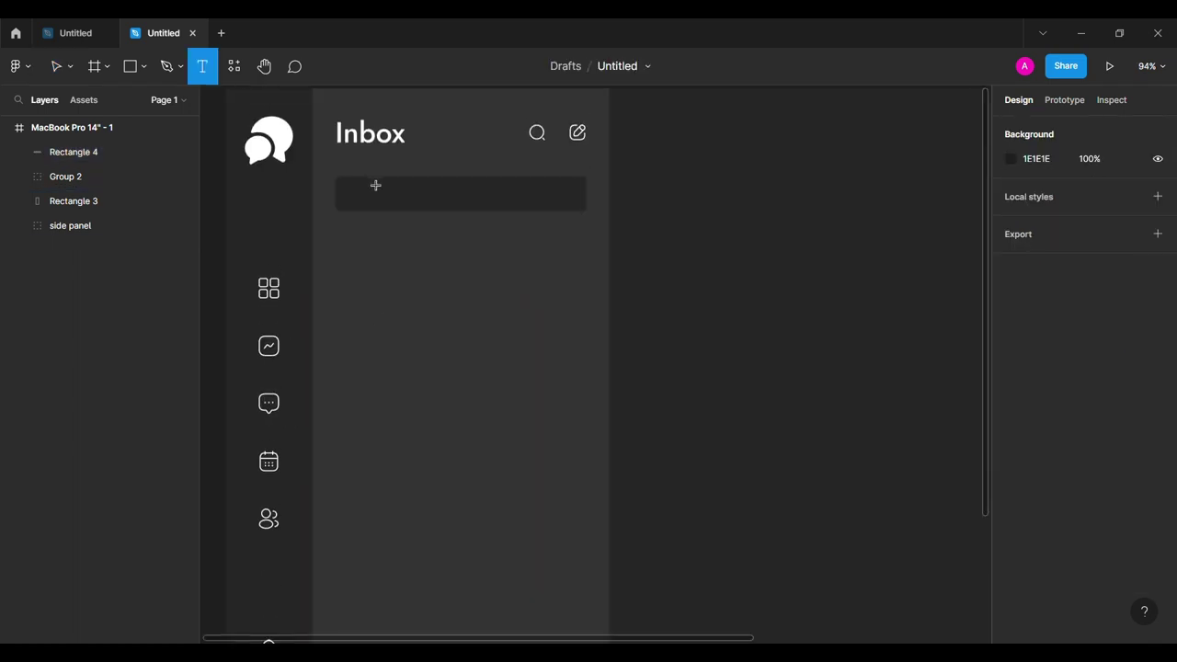
pyautogui.click(376, 199)
pyautogui.write('Unread')
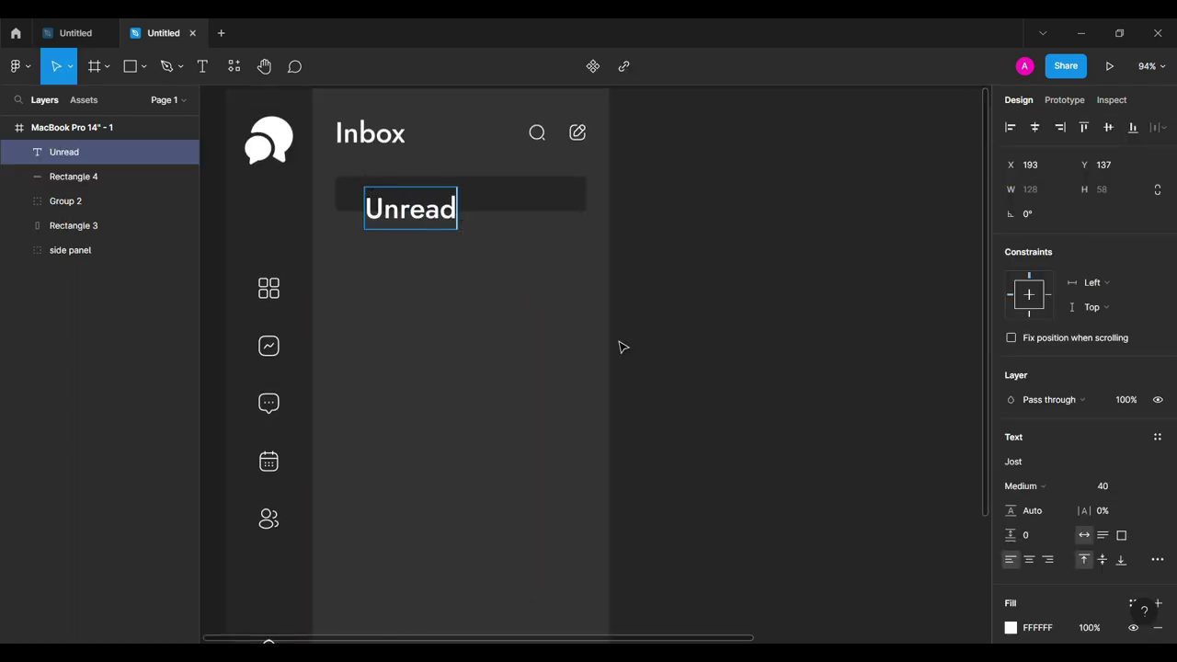
pyautogui.click(1101, 485)
pyautogui.write('18')
pyautogui.press('Return')
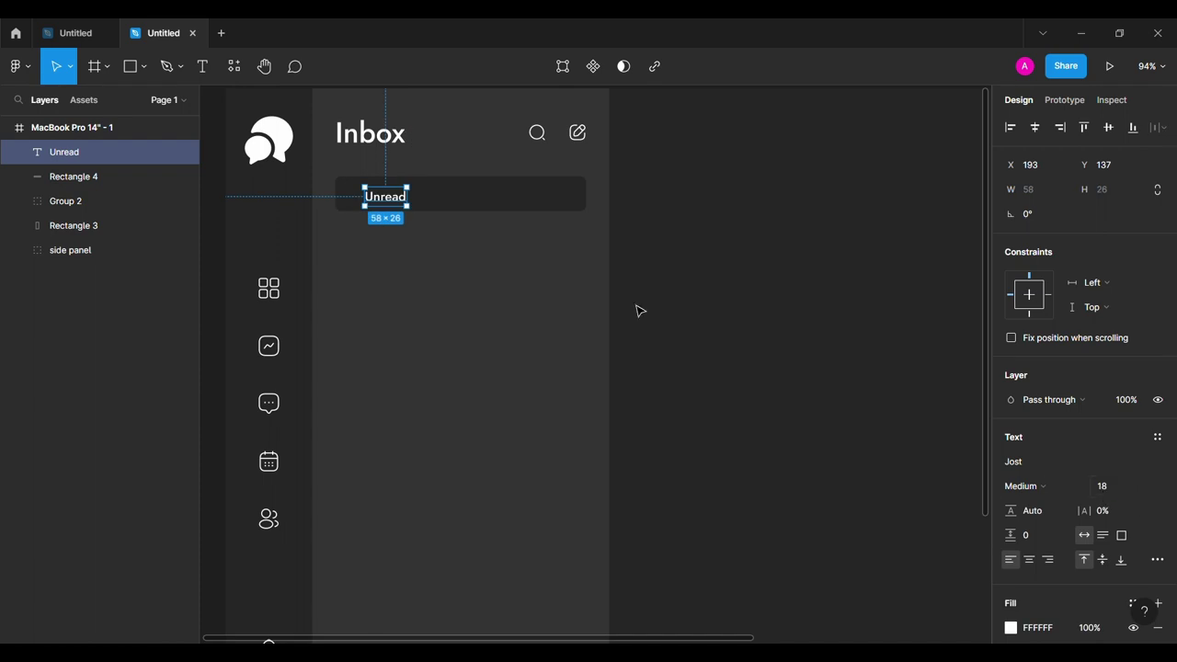
pyautogui.click(640, 310)
# Step: Put a 150-wide rectangle behind Unread, centre the label on it, and group them as a button
pyautogui.click(130, 66)
pyautogui.moveTo(451, 217); pyautogui.dragTo(453, 217)
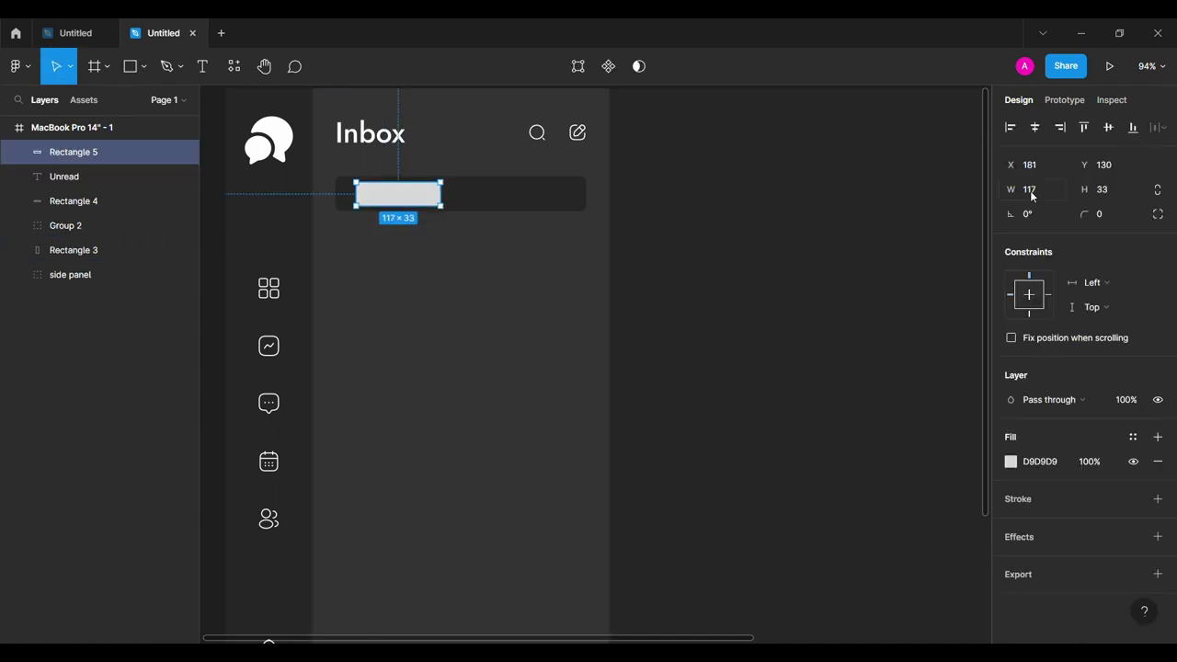
pyautogui.write('50')
pyautogui.press('Return')
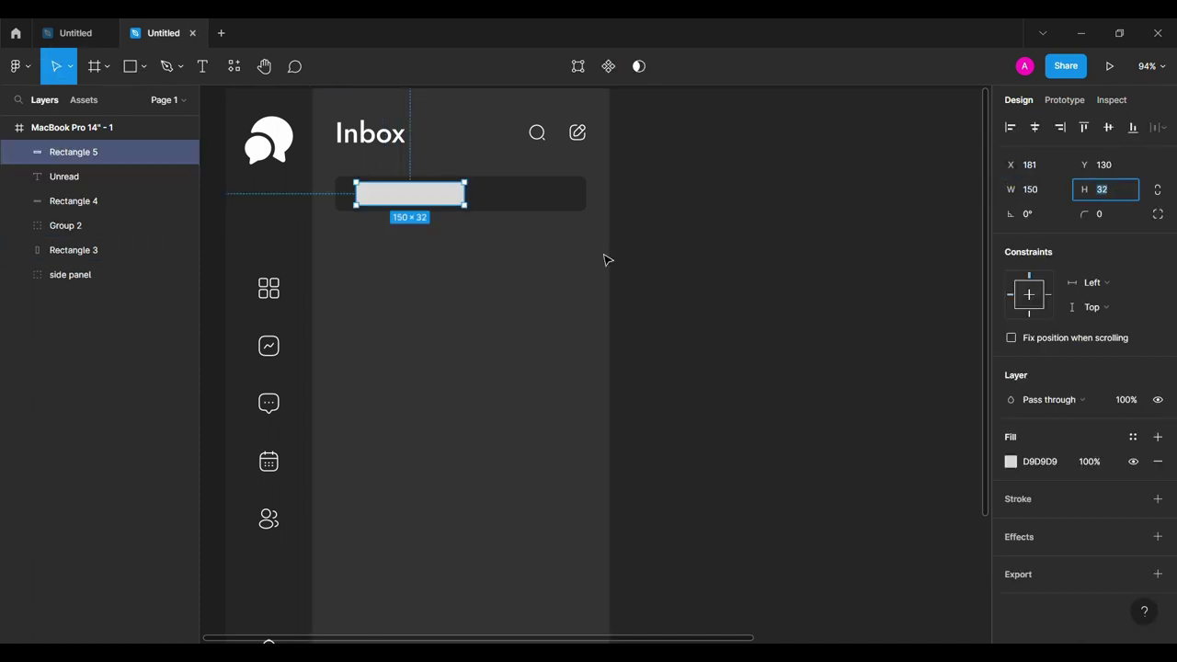
pyautogui.click(710, 274)
pyautogui.moveTo(64, 177); pyautogui.dragTo(108, 146)
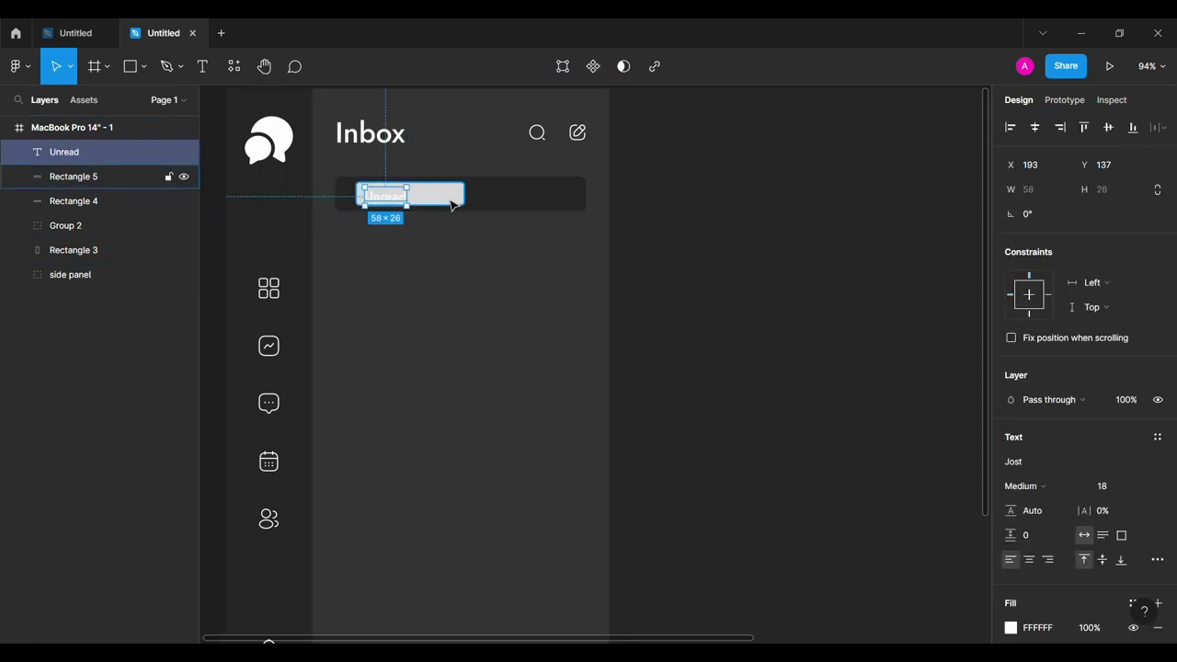
pyautogui.click(450, 204)
pyautogui.keyDown('shift'); pyautogui.click(100, 152); pyautogui.keyUp('shift')
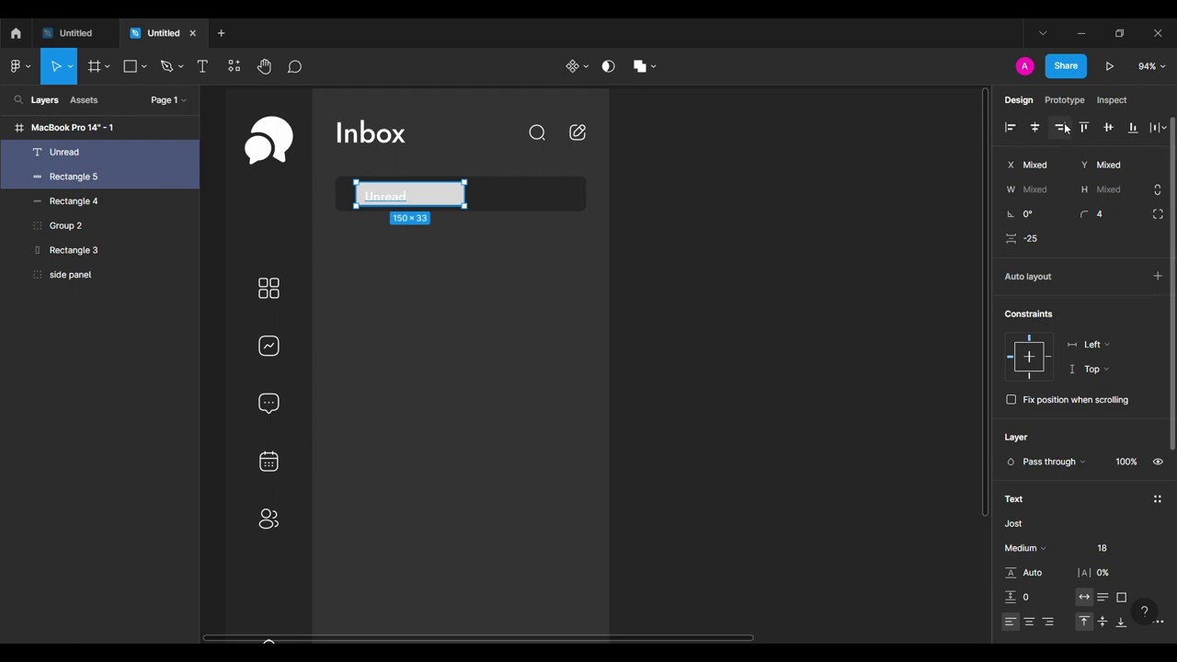
pyautogui.click(1107, 126)
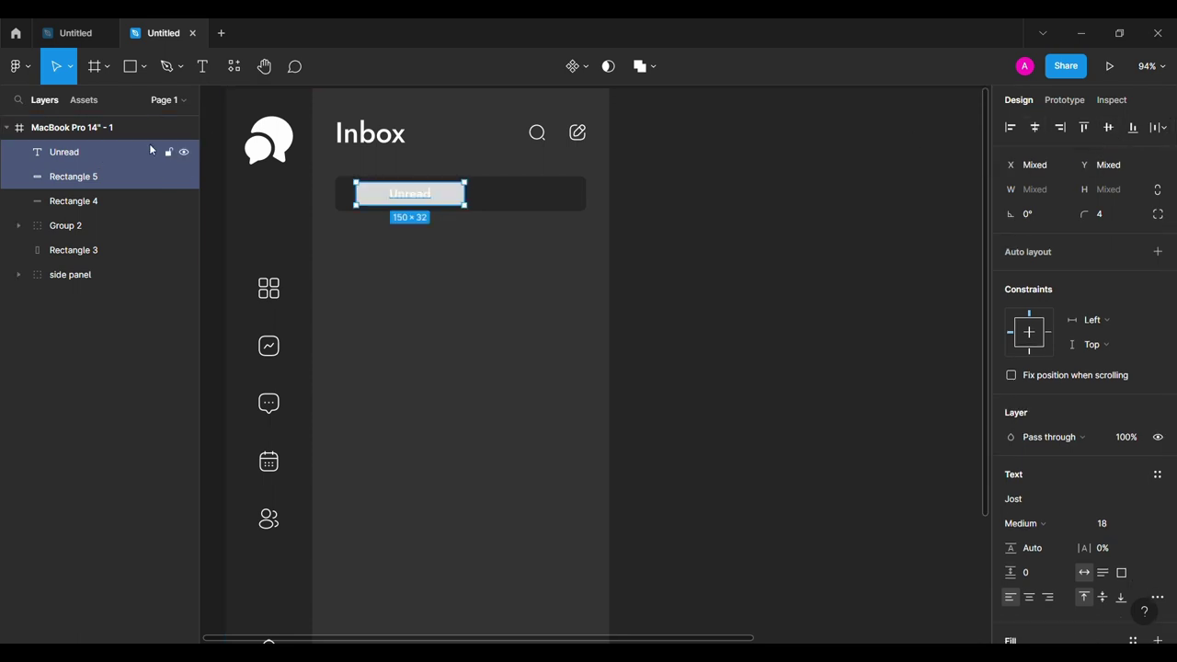
pyautogui.click(101, 176)
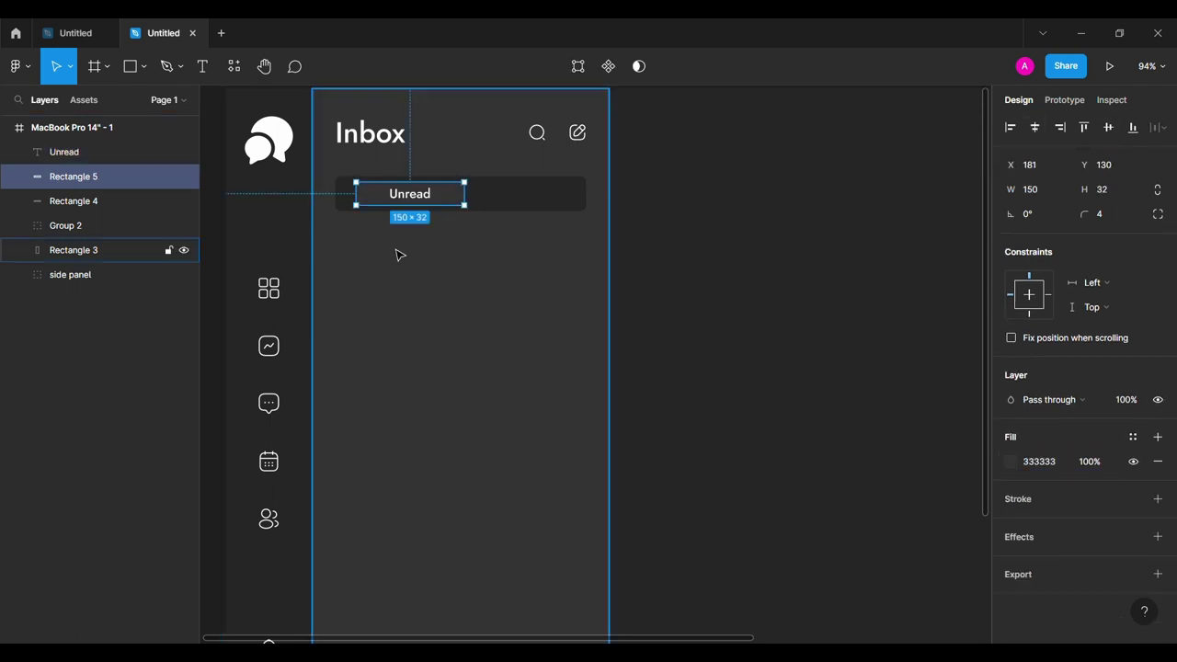
pyautogui.keyDown('shift'); pyautogui.click(78, 153); pyautogui.keyUp('shift')
pyautogui.hotkey('ctrl', 'g')
# Step: Duplicate the Unread button to its right, even the spacing, and relabel the copy Group
pyautogui.moveTo(426, 202); pyautogui.dragTo(574, 202)
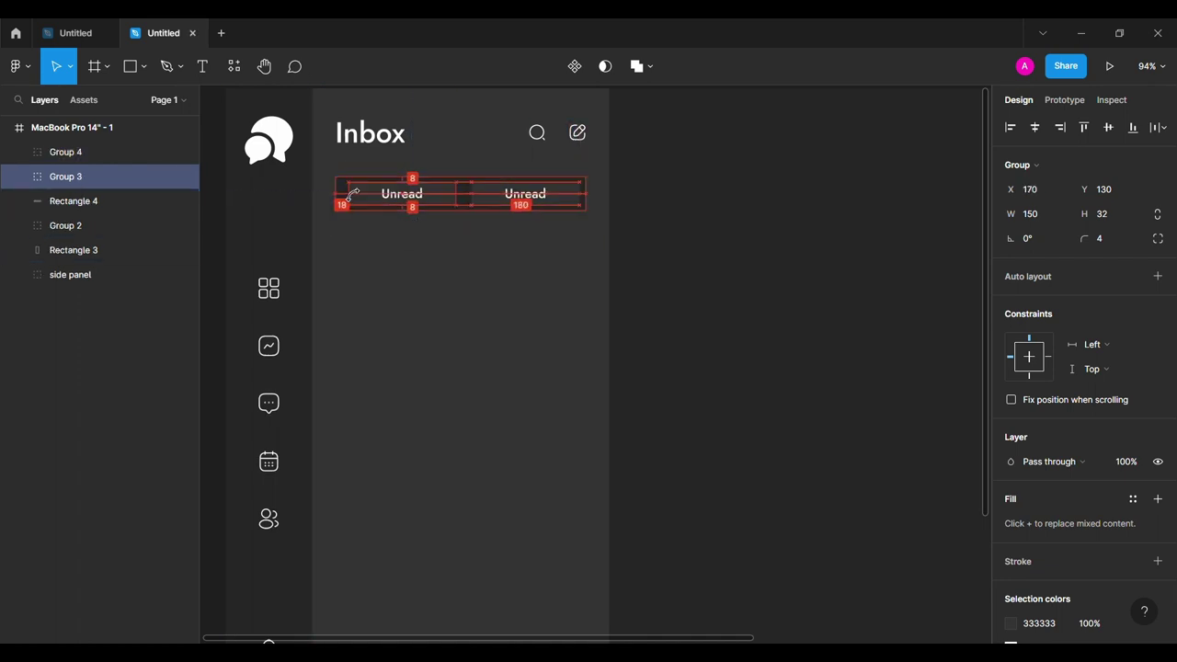
pyautogui.moveTo(414, 199); pyautogui.dragTo(405, 199)
pyautogui.press('Left')
pyautogui.press('Left')
pyautogui.press('Left')
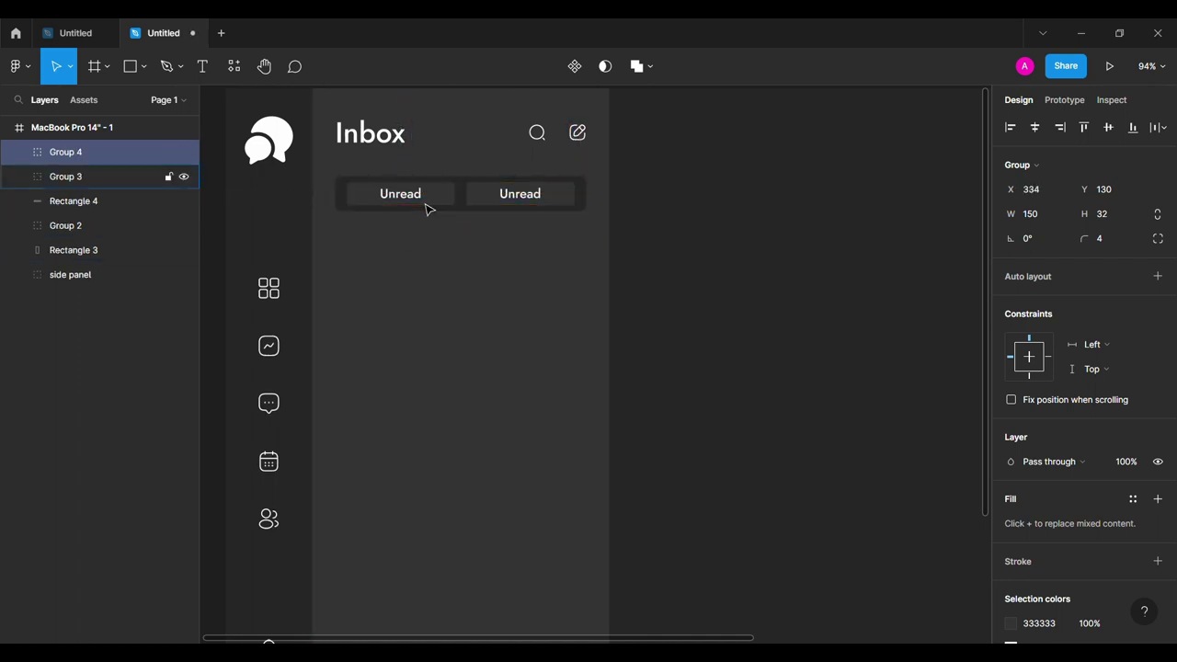
pyautogui.doubleClick(521, 195)
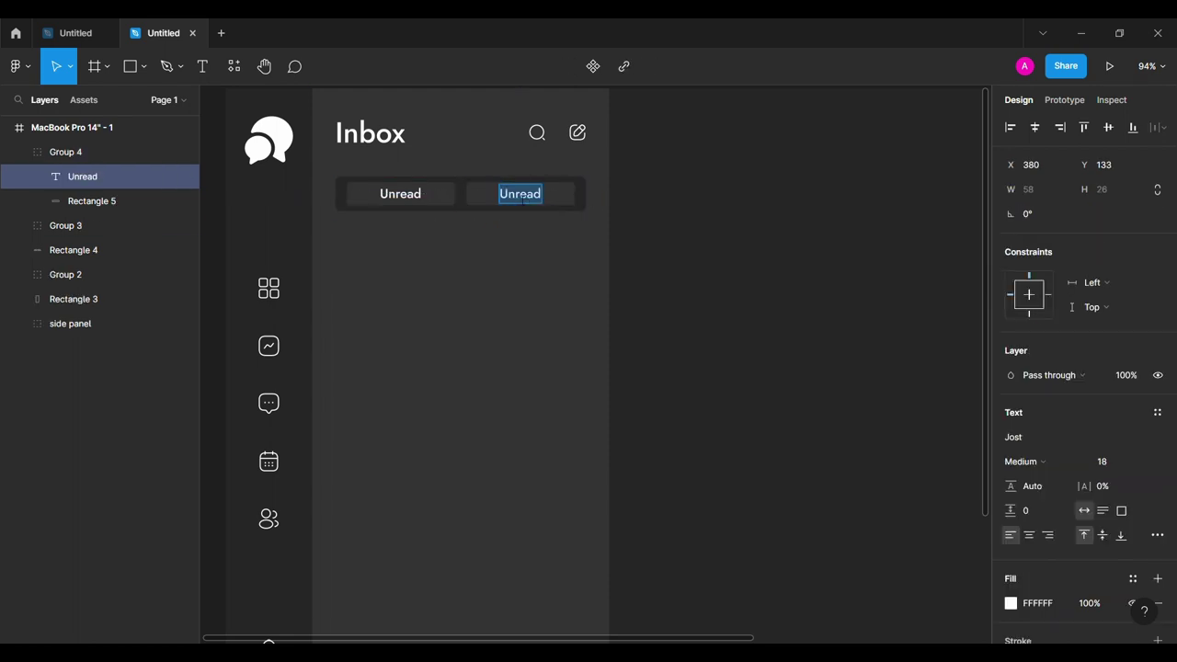
pyautogui.write('Group')
pyautogui.press('Escape')
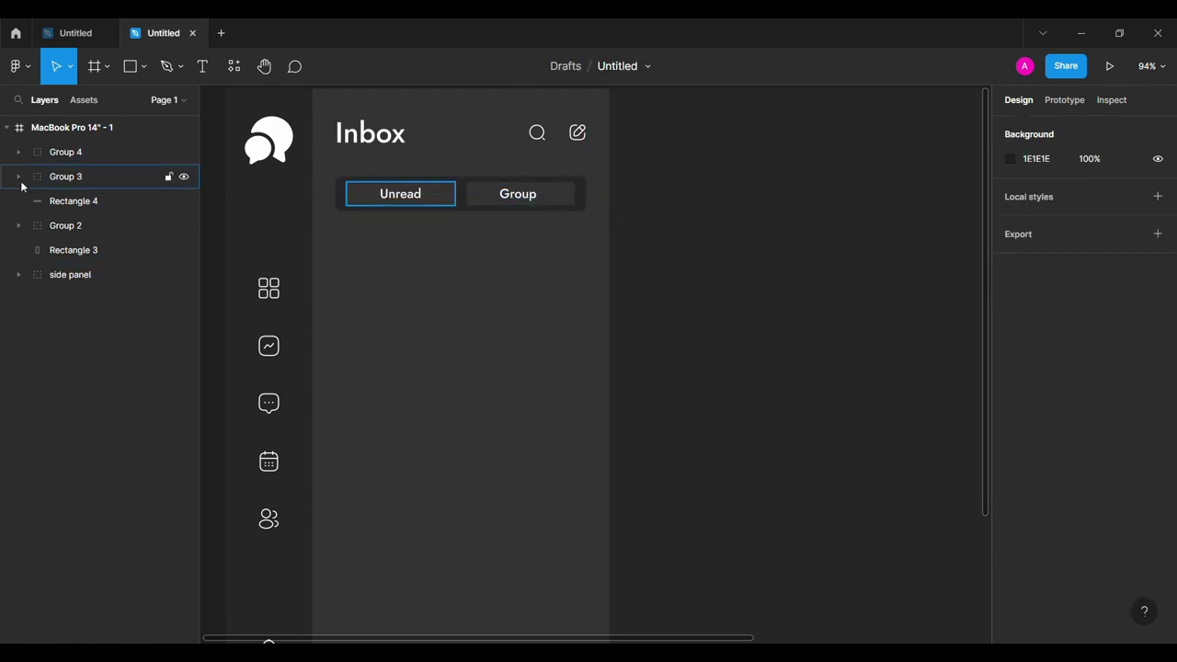
pyautogui.moveTo(74, 200); pyautogui.dragTo(83, 153)
pyautogui.hotkey('ctrl', 'z')
pyautogui.hotkey('ctrl', 'z')
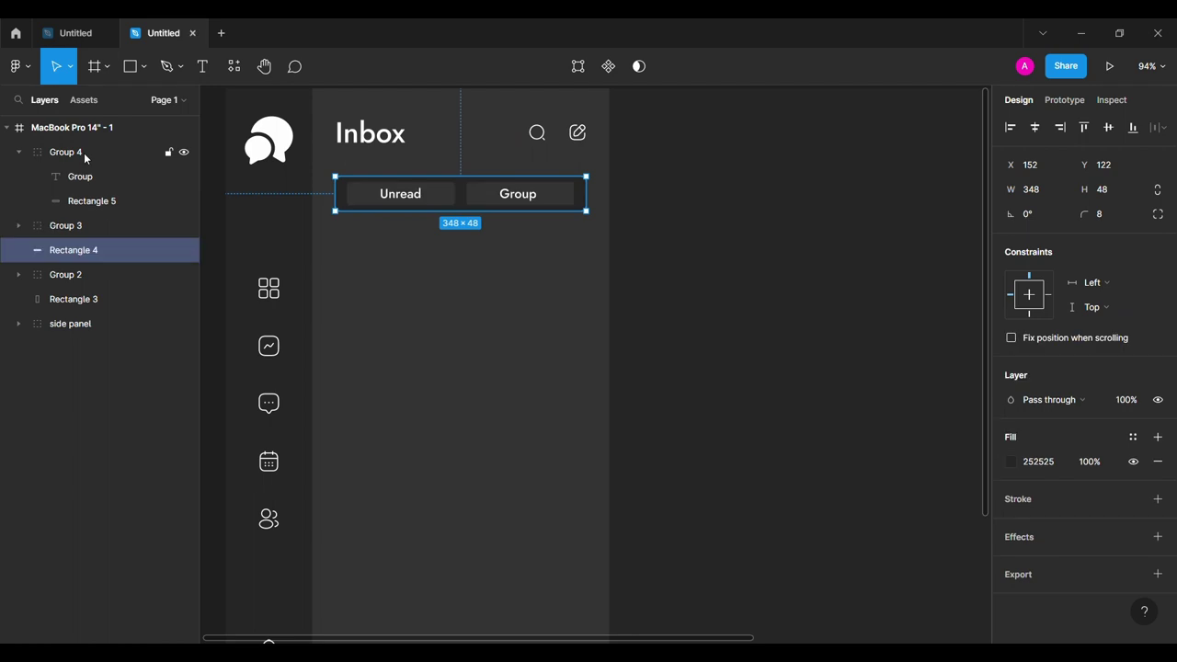
# Step: Hide the Group button's background and group both buttons with the dark bar
pyautogui.click(92, 201)
pyautogui.click(184, 200)
pyautogui.click(20, 153)
pyautogui.click(92, 201)
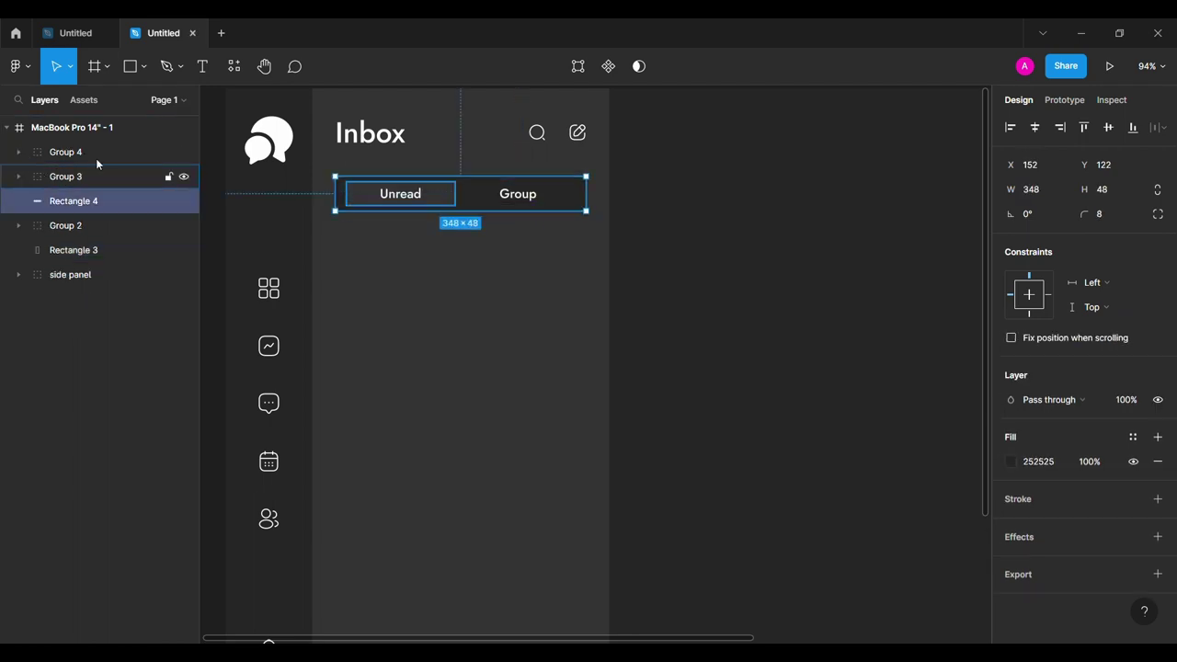
pyautogui.keyDown('shift'); pyautogui.click(99, 152); pyautogui.keyUp('shift')
pyautogui.hotkey('ctrl', 'g')
pyautogui.click(653, 227)
pyautogui.scroll(-2, 653, 227)
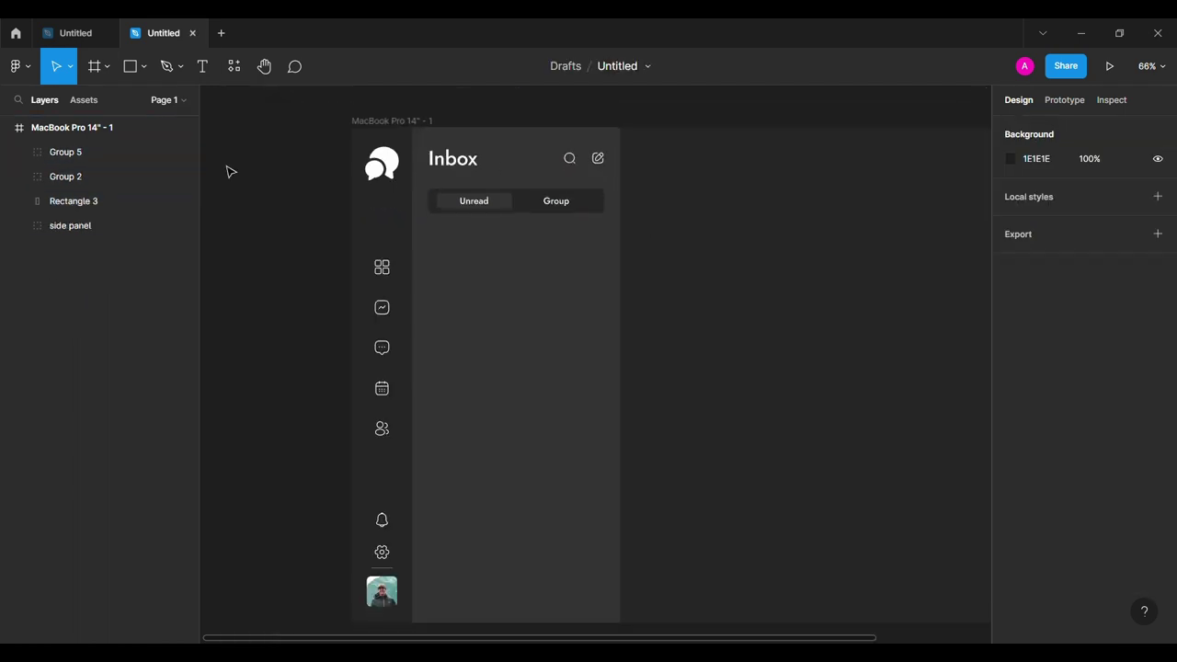
# Step: Finish the Pinned label and paste the pin icon beside it, nudged upward
pyautogui.press('t')
pyautogui.click(487, 275)
pyautogui.write('Pinned')
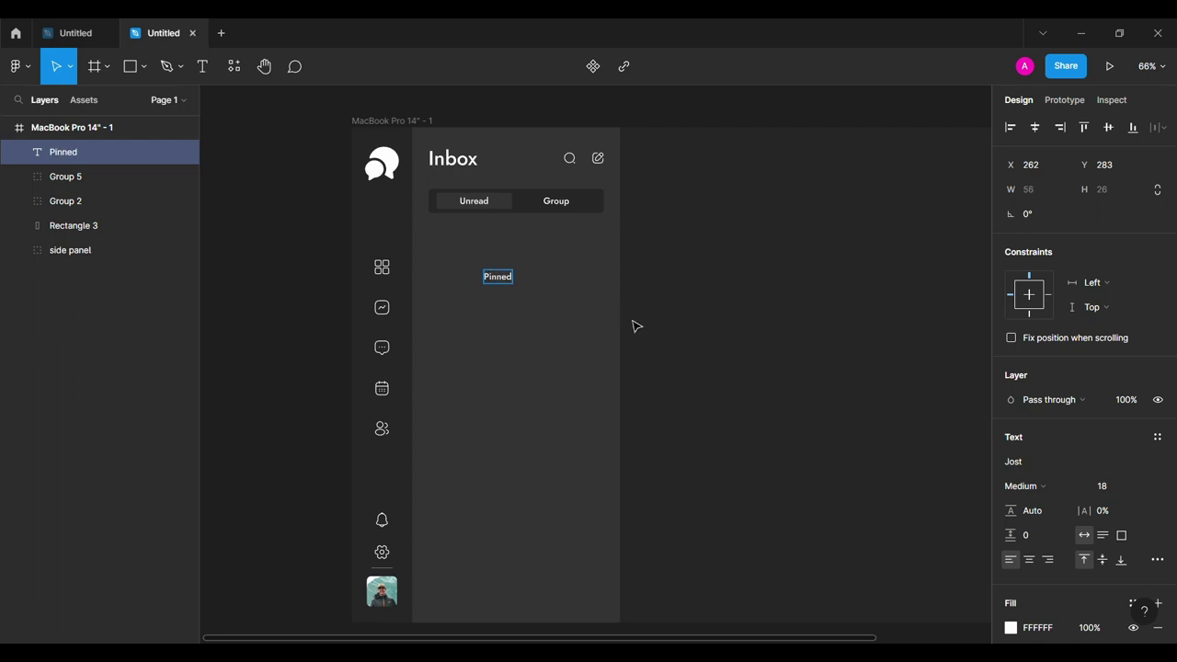
pyautogui.press('Escape')
pyautogui.click(323, 291)
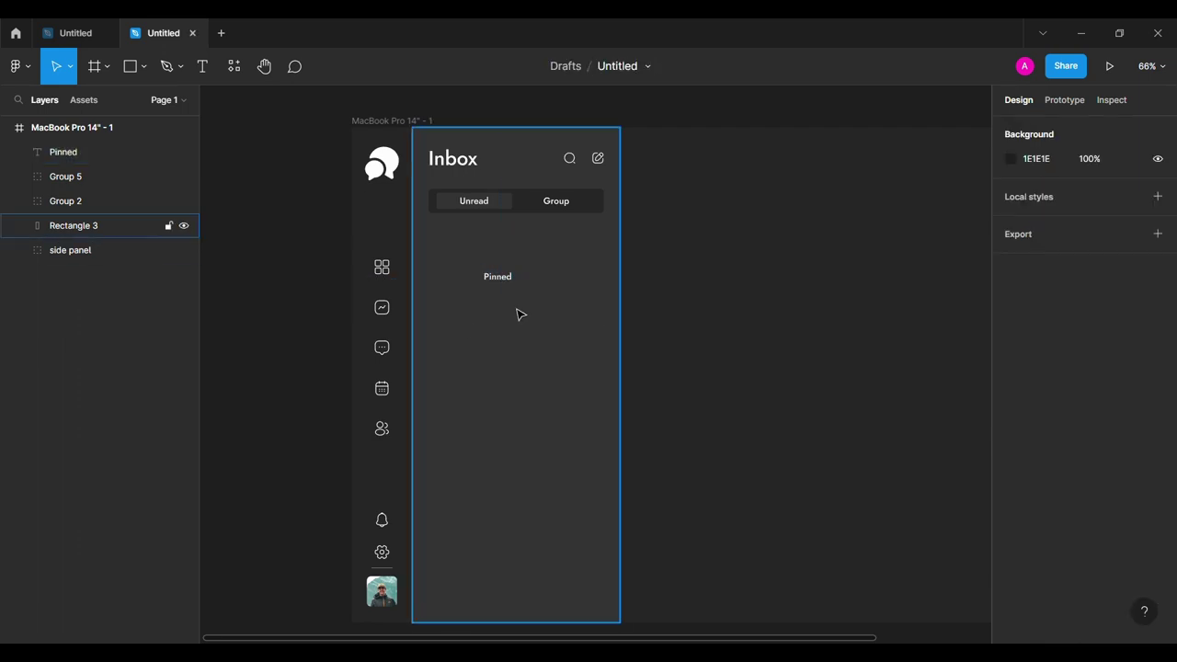
pyautogui.hotkey('ctrl', 'v')
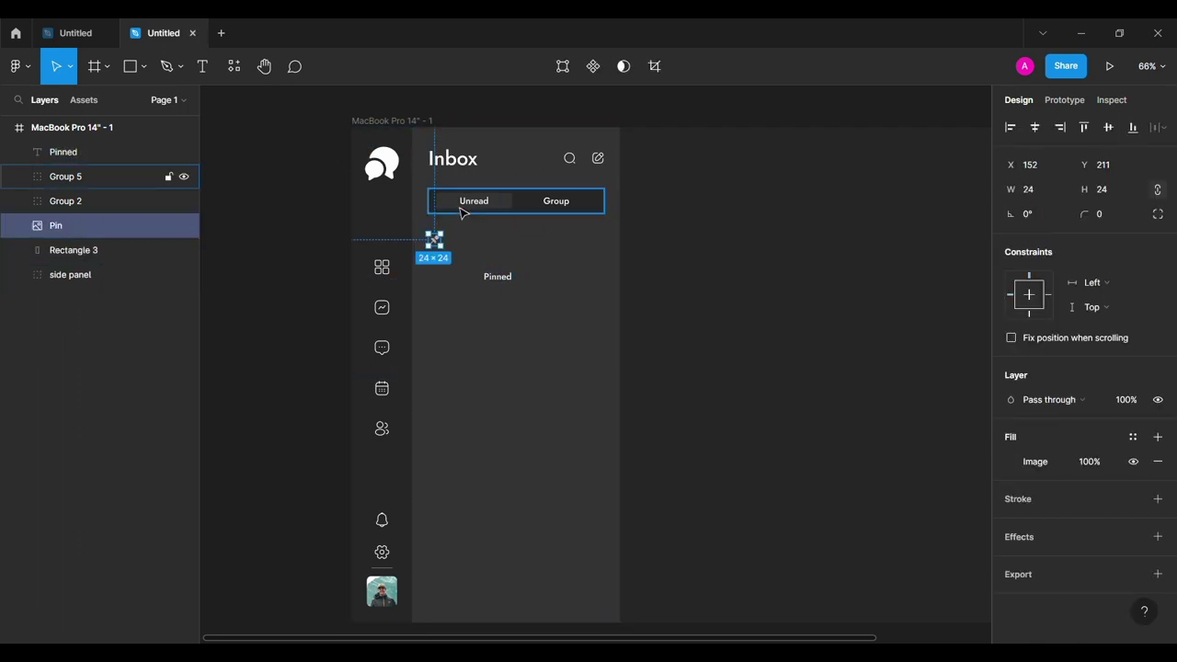
pyautogui.hotkey('shift', 'Up')
pyautogui.scroll(3, 463, 211)
# Step: Centre the pin icon with the Pinned label at an 8 gap and group them as 'Pinned'
pyautogui.click(513, 297)
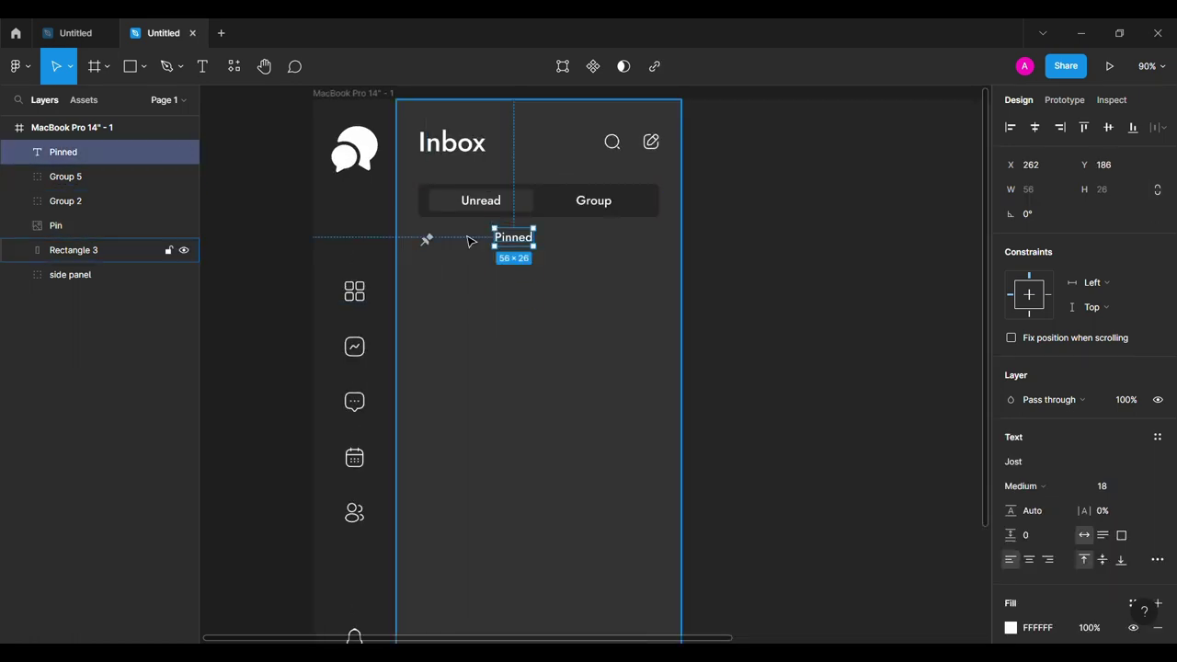
pyautogui.keyDown('shift'); pyautogui.click(427, 239); pyautogui.keyUp('shift')
pyautogui.click(1108, 129)
pyautogui.press('Return')
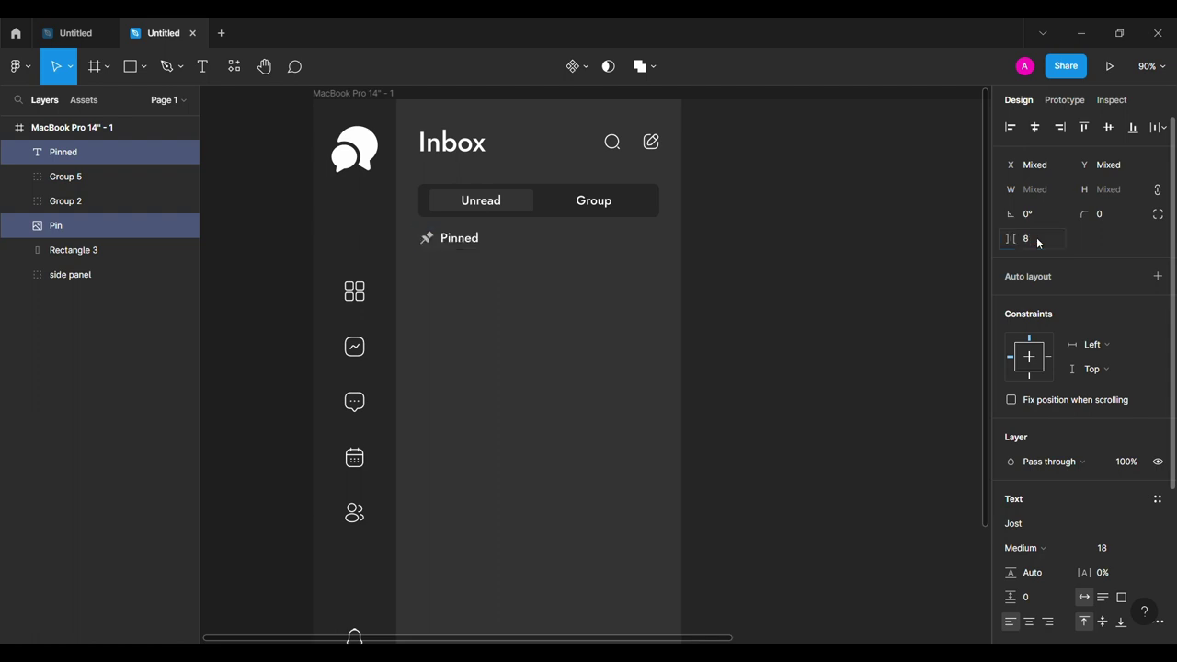
pyautogui.hotkey('ctrl', 'g')
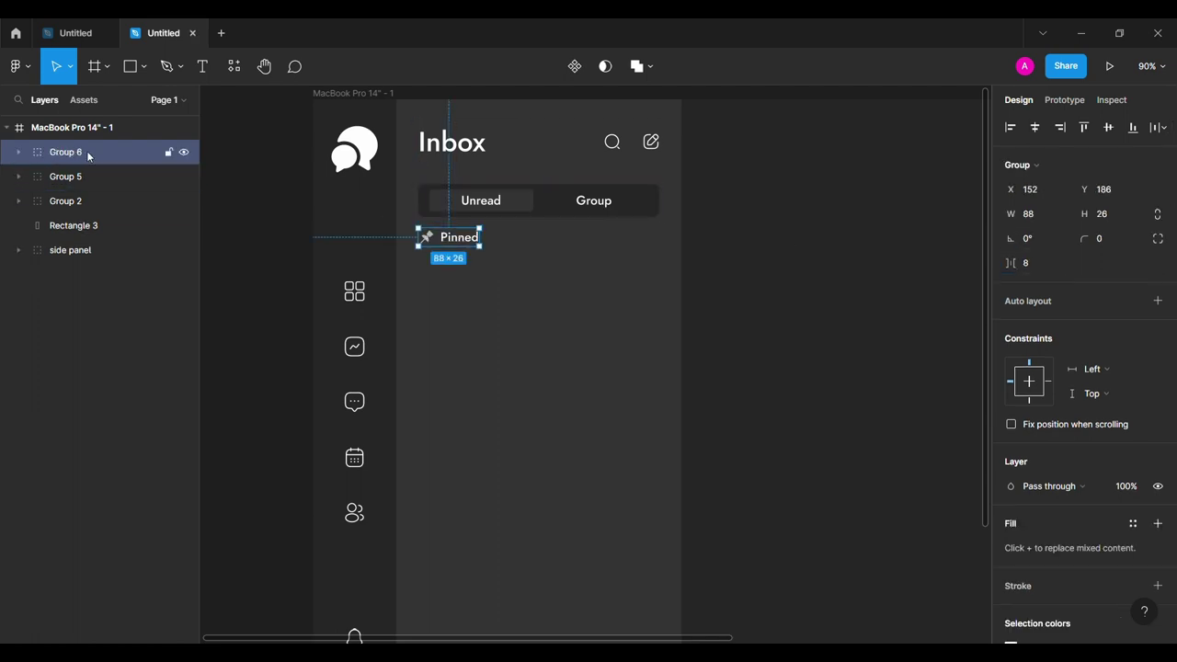
pyautogui.doubleClick(85, 149)
pyautogui.write('Pinned')
pyautogui.press('Return')
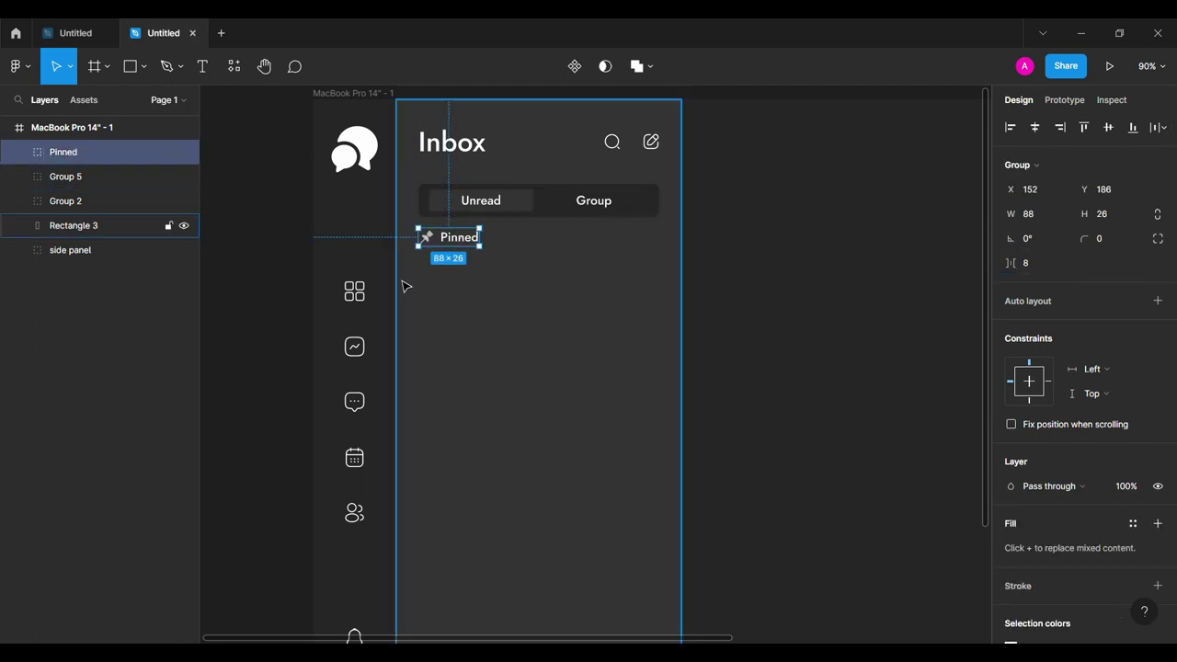
pyautogui.click(267, 166)
# Step: Add the Allef contact name at size 20 and duplicate it below for the message text
pyautogui.click(497, 305)
pyautogui.write('A')
pyautogui.press('Escape')
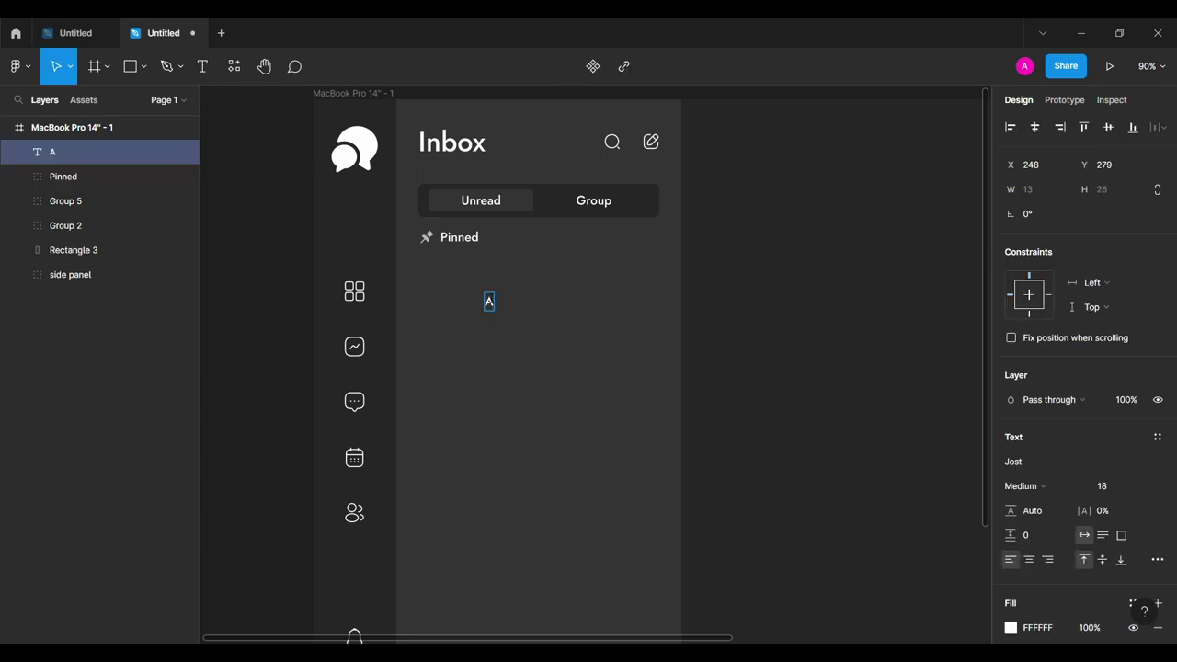
pyautogui.press('Escape')
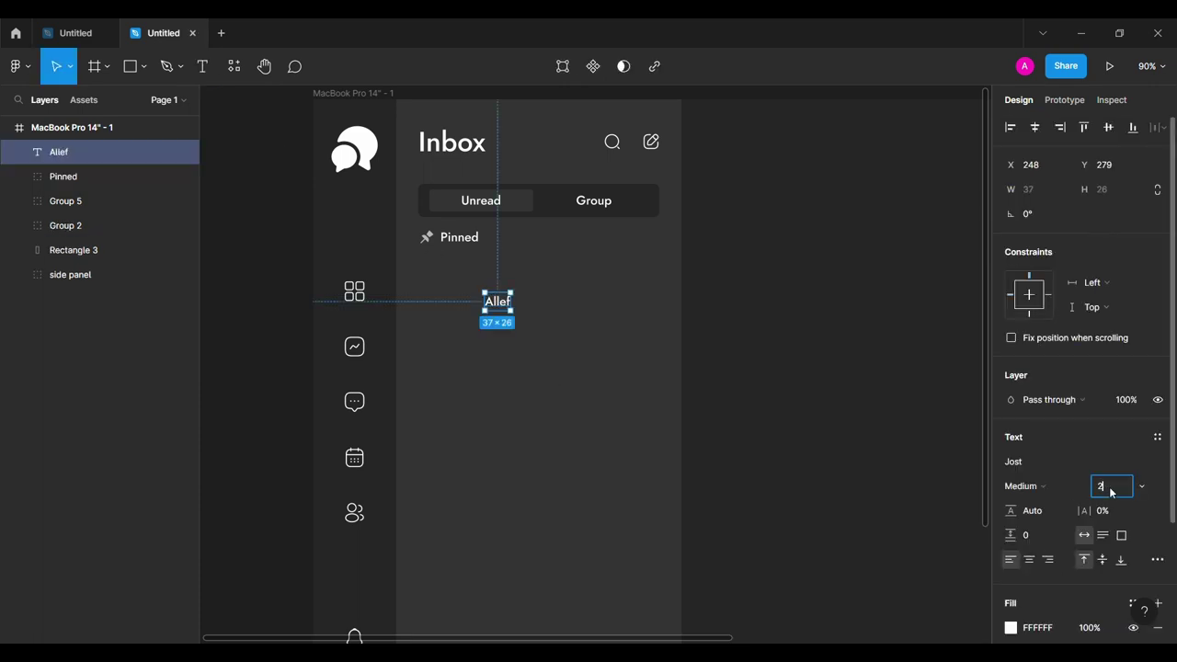
pyautogui.write('0')
pyautogui.press('Return')
pyautogui.moveTo(499, 303); pyautogui.dragTo(499, 329)
pyautogui.doubleClick(499, 327)
pyautogui.write('Meeting is by 11 am')
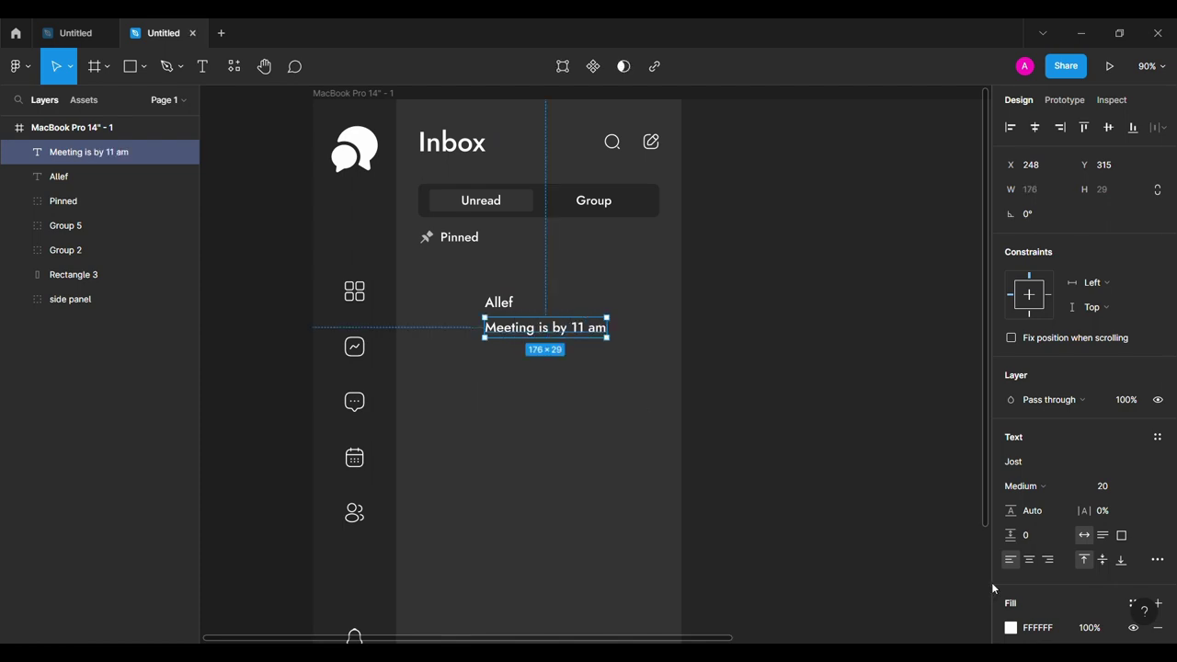
# Step: Dim the message text to 60% opacity and group it with the name at 0 gap
pyautogui.click(1092, 627)
pyautogui.write('60')
pyautogui.press('Return')
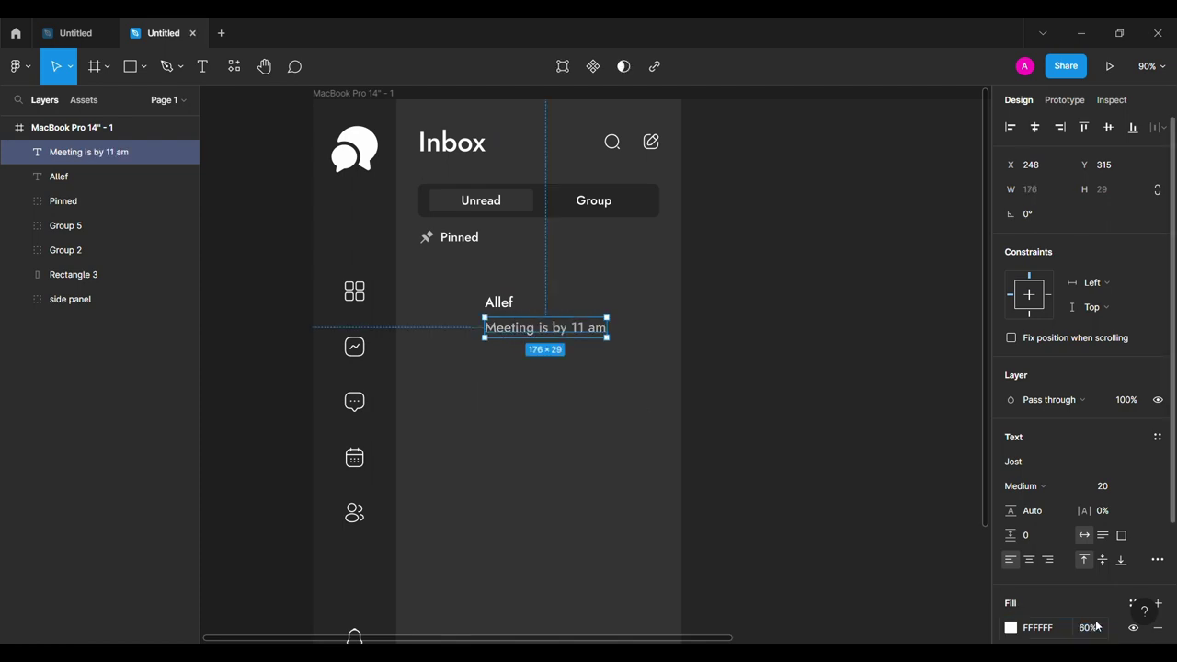
pyautogui.keyDown('shift'); pyautogui.click(519, 303); pyautogui.keyUp('shift')
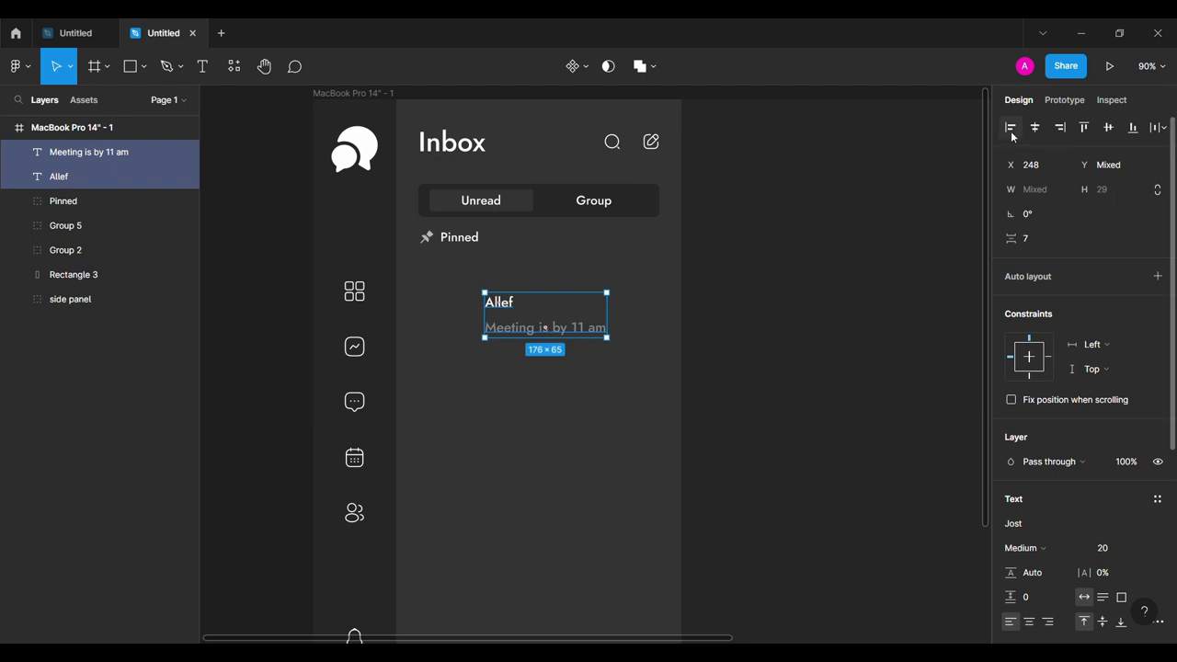
pyautogui.click(1037, 239)
pyautogui.write('0')
pyautogui.press('Return')
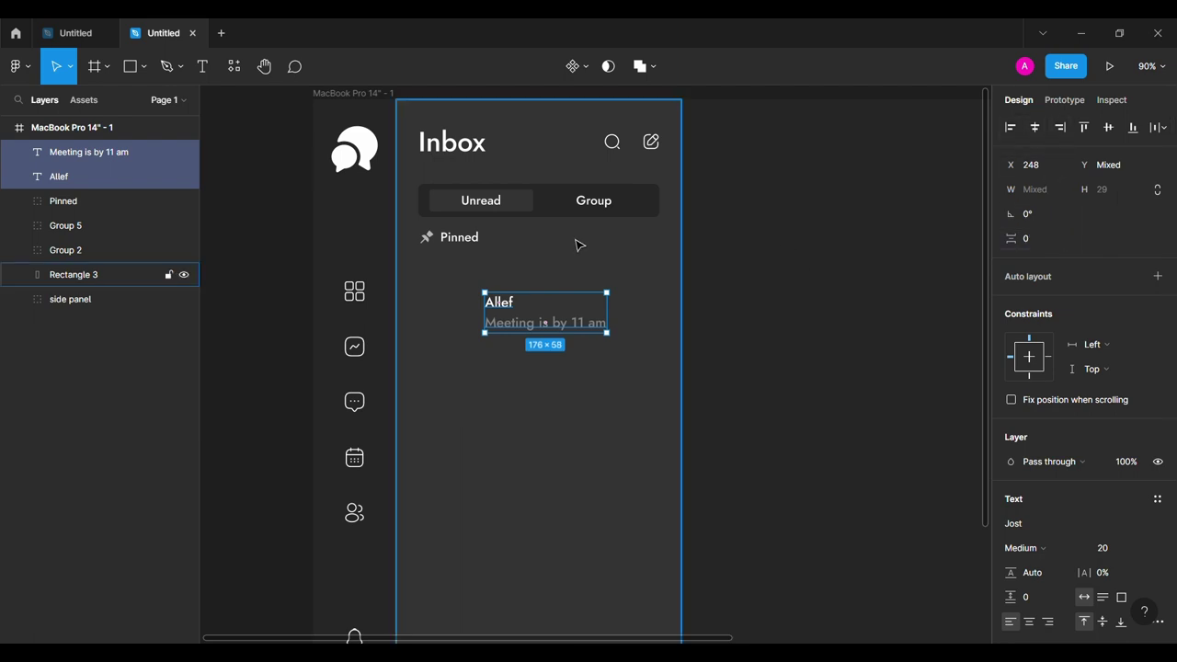
pyautogui.hotkey('ctrl', 'g')
# Step: Turn the name-and-message group into an auto-layout frame with the message at size 16
pyautogui.click(526, 324)
pyautogui.hotkey('shift', 'a')
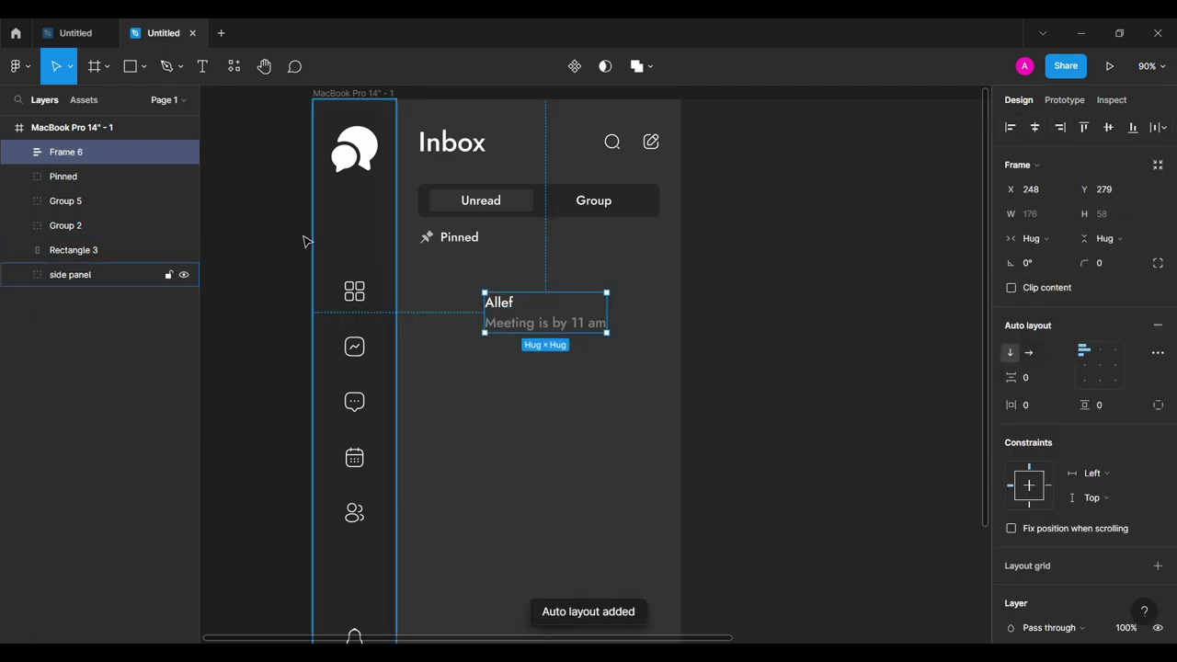
pyautogui.click(25, 156)
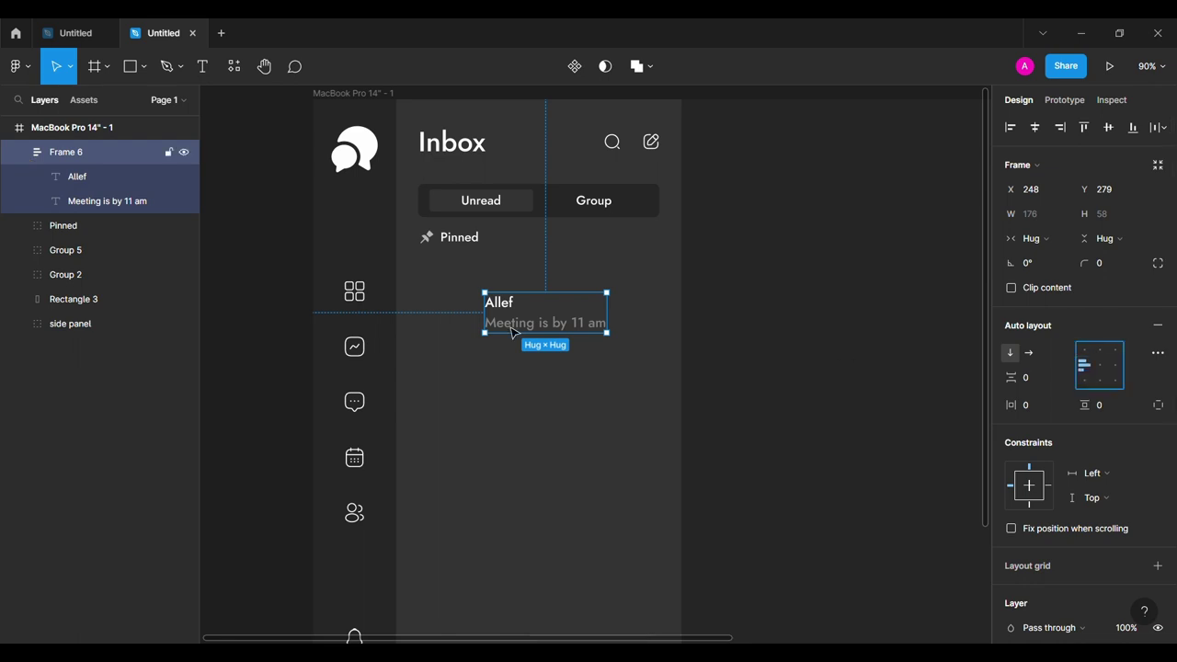
pyautogui.click(19, 151)
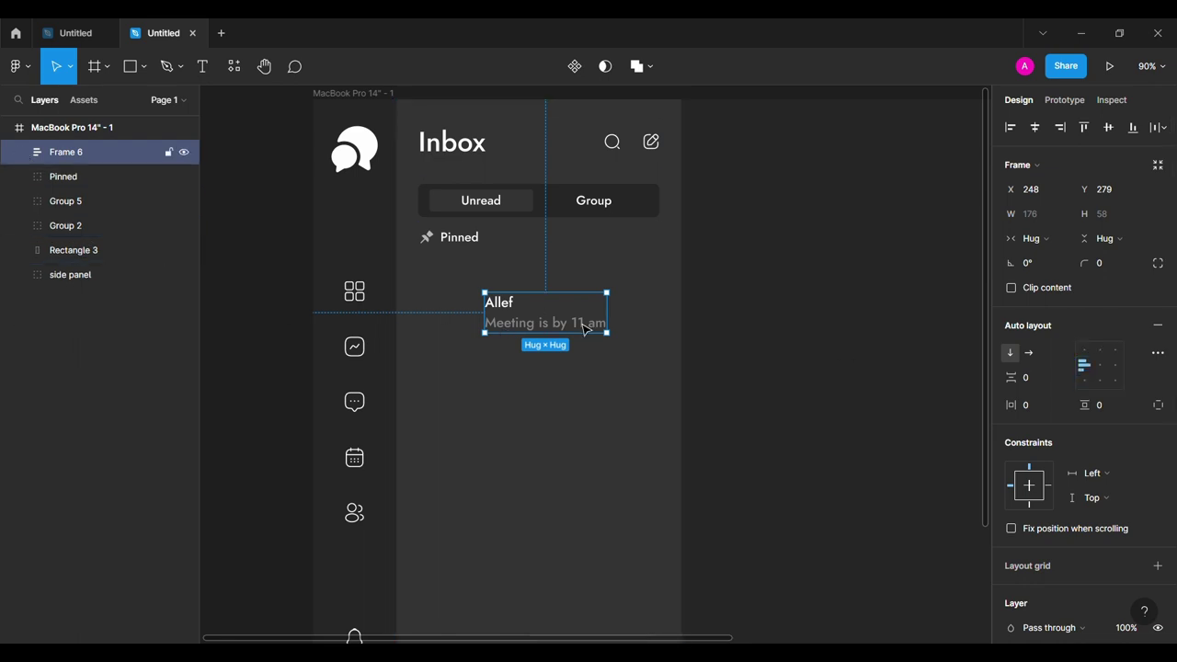
pyautogui.doubleClick(545, 323)
pyautogui.write('6')
pyautogui.press('Return')
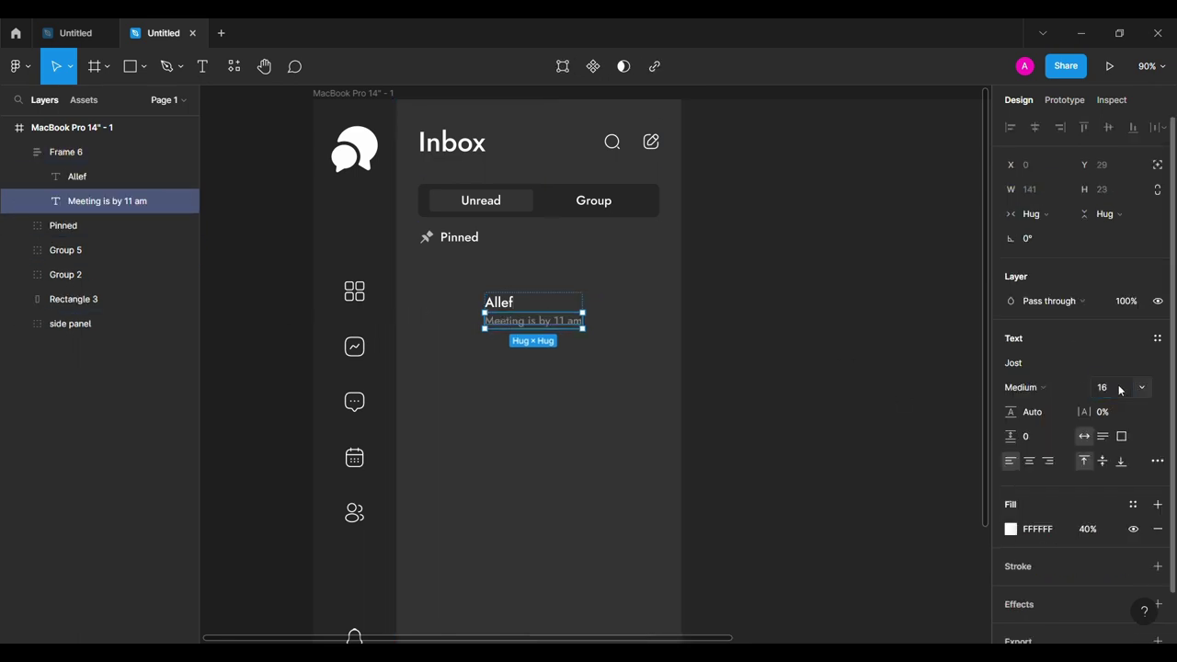
pyautogui.click(727, 318)
pyautogui.click(88, 159)
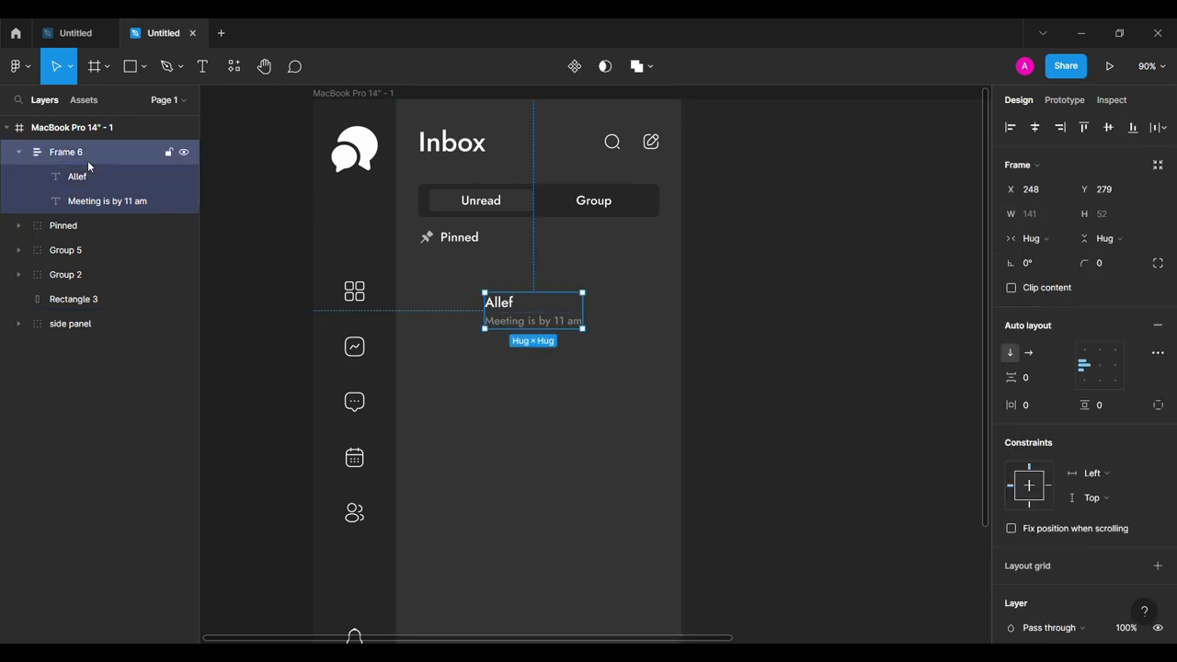
pyautogui.click(289, 292)
# Step: Start the 10:32 am timestamp text to the right of the Allef preview
pyautogui.press('t')
pyautogui.click(626, 313)
pyautogui.write('10:32 am')
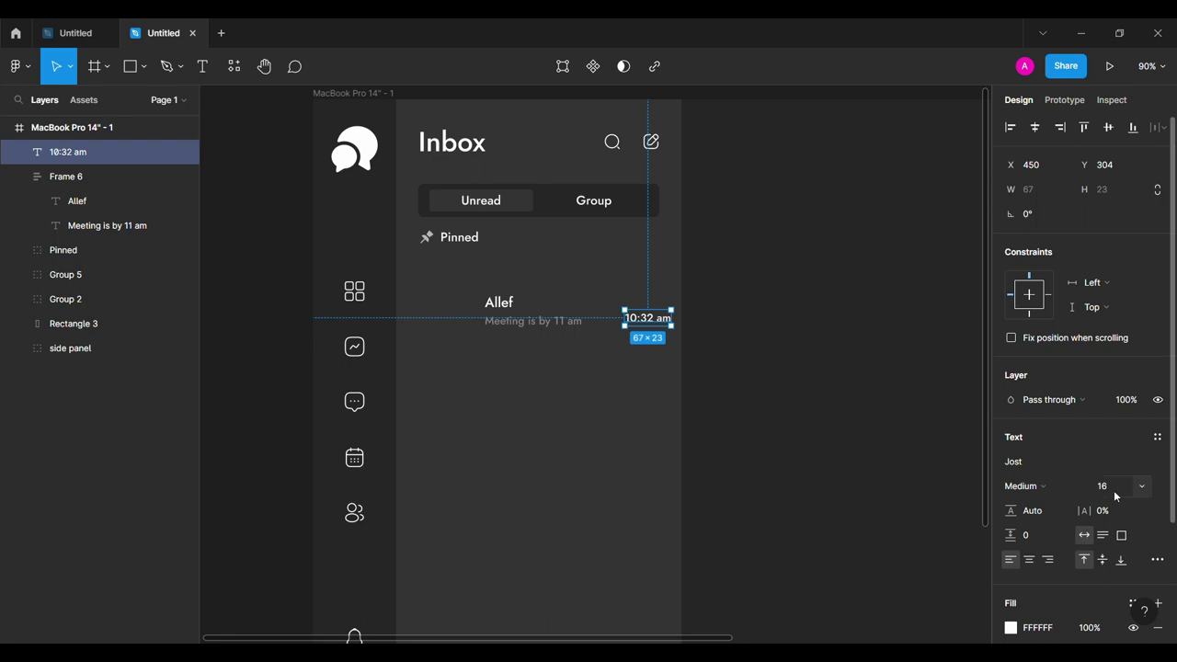
# Step: Dim the timestamp to 40% opacity and move it level with the Allef frame
pyautogui.click(1088, 627)
pyautogui.write('40')
pyautogui.press('Return')
pyautogui.moveTo(570, 322); pyautogui.dragTo(538, 303)
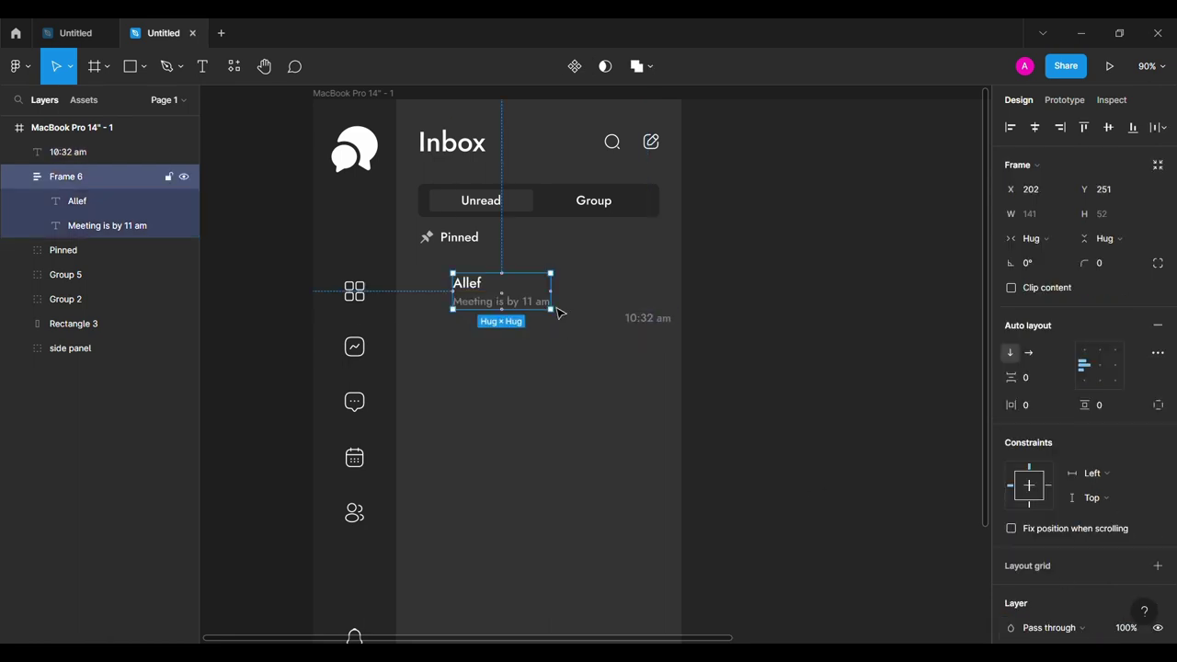
pyautogui.click(651, 322)
pyautogui.moveTo(650, 321); pyautogui.dragTo(630, 288)
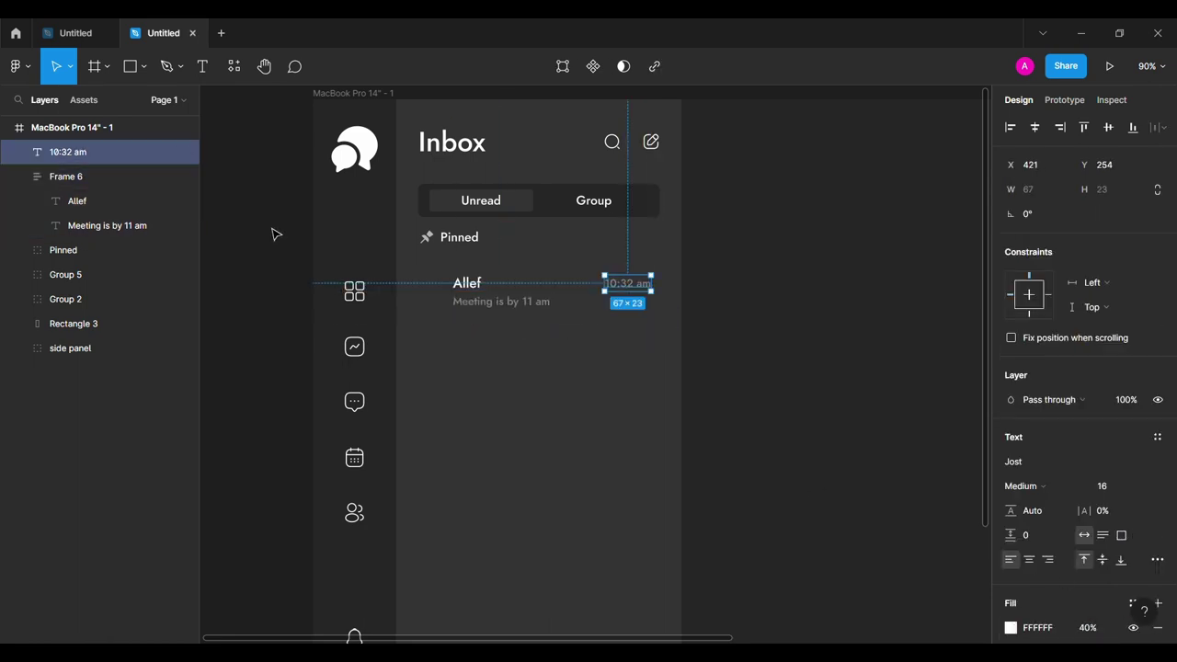
pyautogui.press('Escape')
# Step: Add a '2' text below the timestamp and a 24×24 circle over it
pyautogui.press('t')
pyautogui.click(626, 321)
pyautogui.write('2')
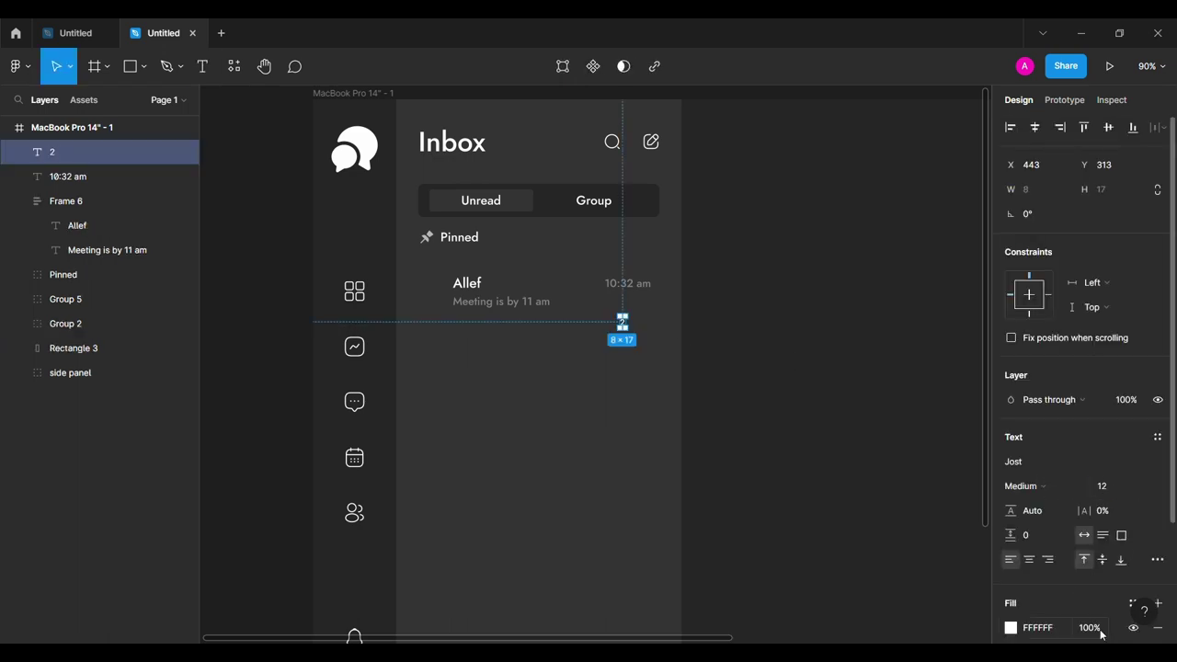
pyautogui.click(925, 531)
pyautogui.click(144, 67)
pyautogui.click(73, 156)
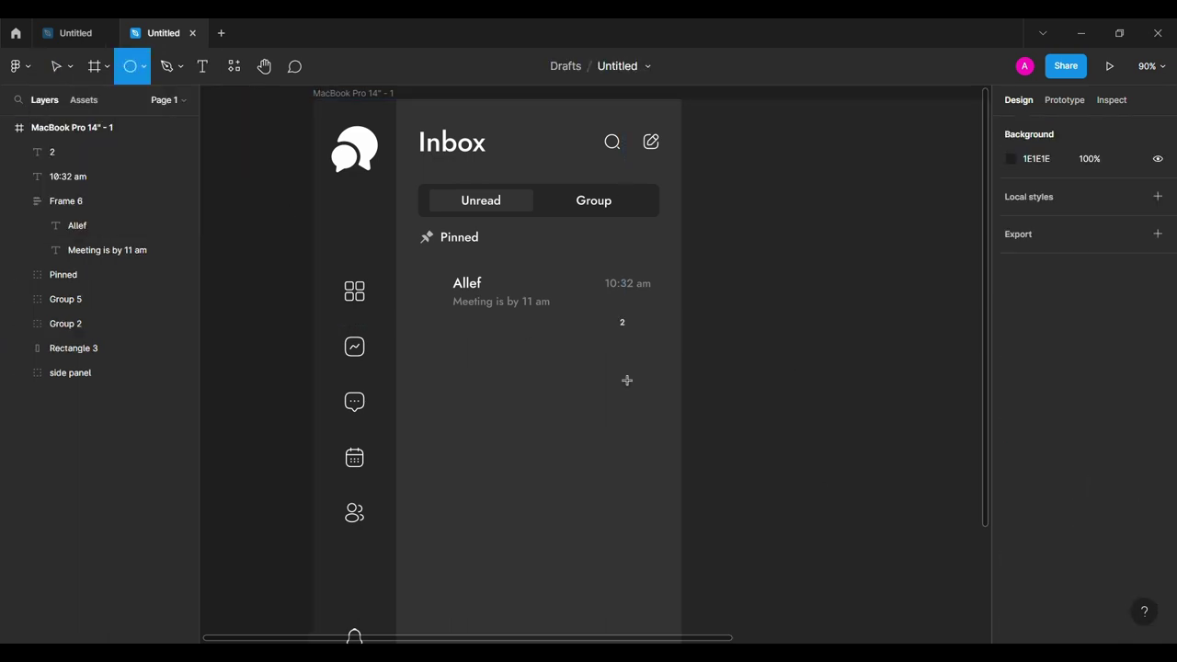
pyautogui.moveTo(579, 349); pyautogui.dragTo(607, 377)
pyautogui.click(1115, 189)
pyautogui.write('24')
pyautogui.press('Return')
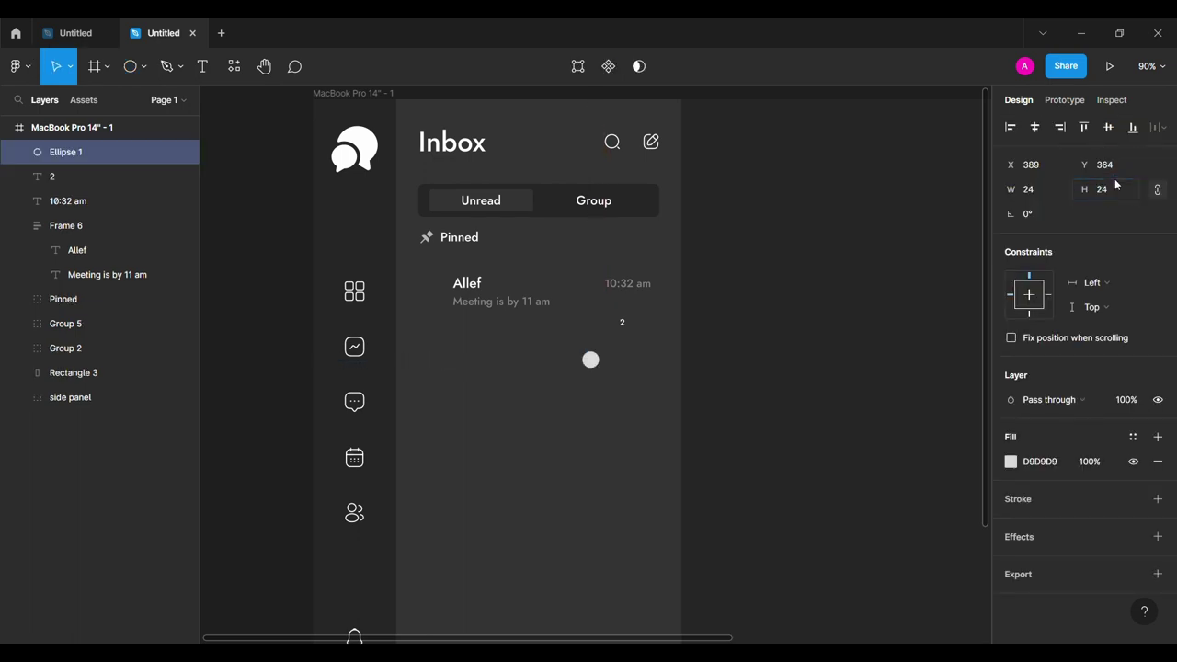
pyautogui.scroll(5, 635, 326)
pyautogui.moveTo(546, 407); pyautogui.dragTo(618, 335)
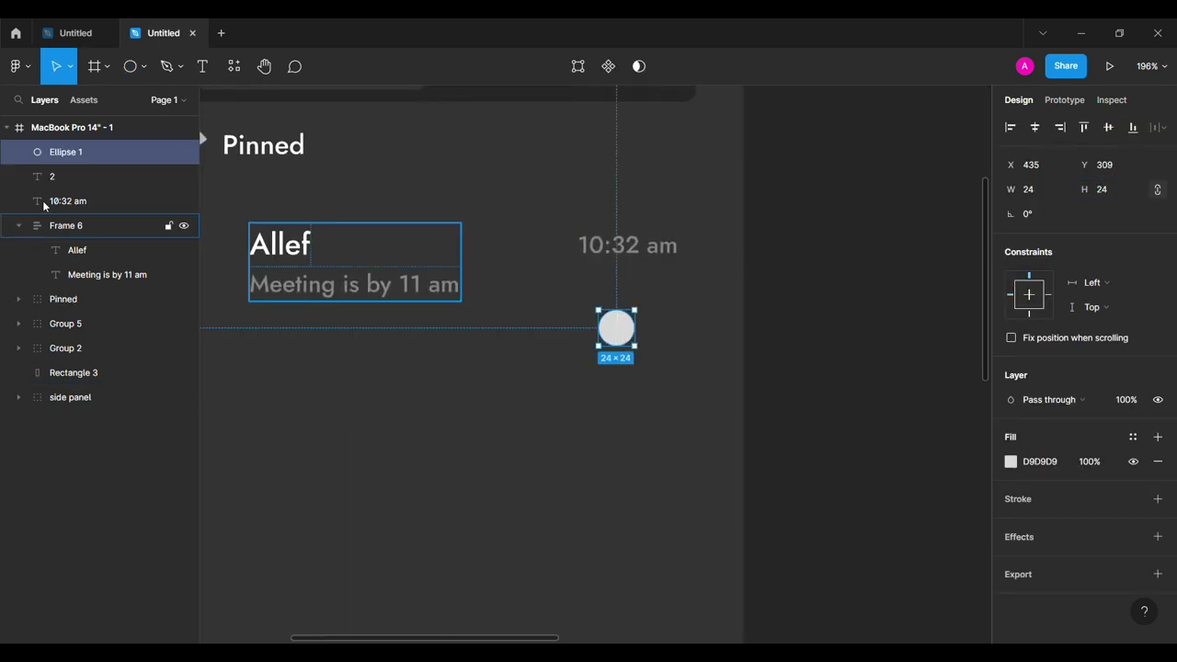
# Step: Group the circle with the '2', place it behind, and fill it purple
pyautogui.keyDown('shift'); pyautogui.click(77, 180); pyautogui.keyUp('shift')
pyautogui.hotkey('ctrl', 'g')
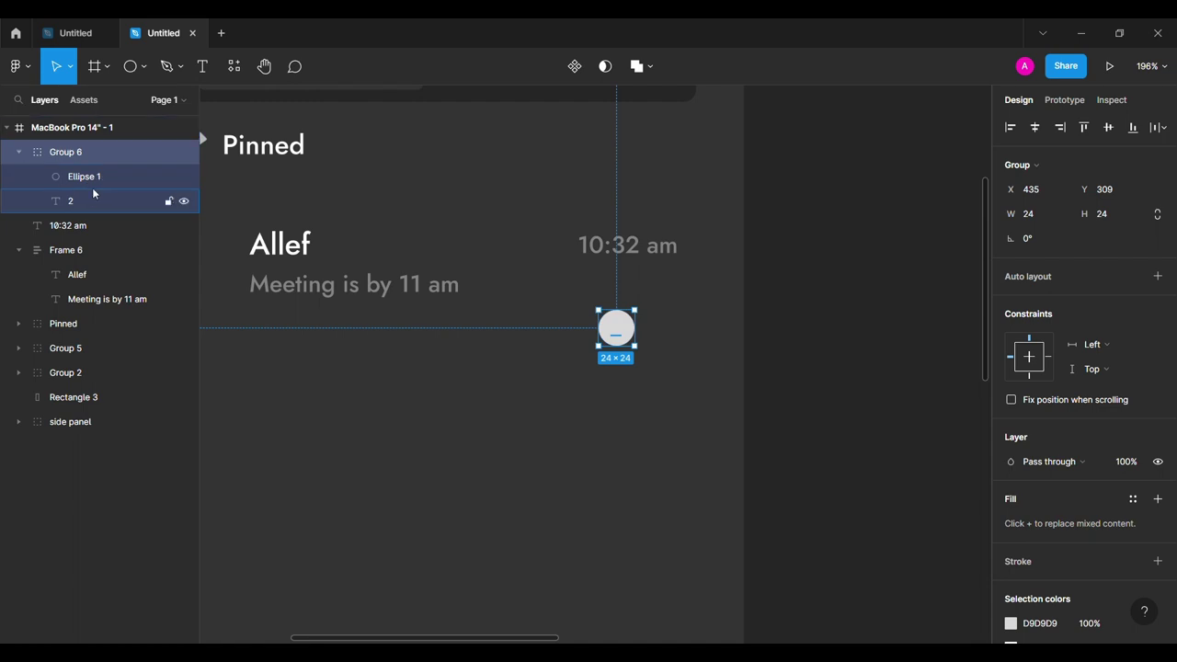
pyautogui.click(93, 187)
pyautogui.moveTo(115, 214); pyautogui.dragTo(94, 197)
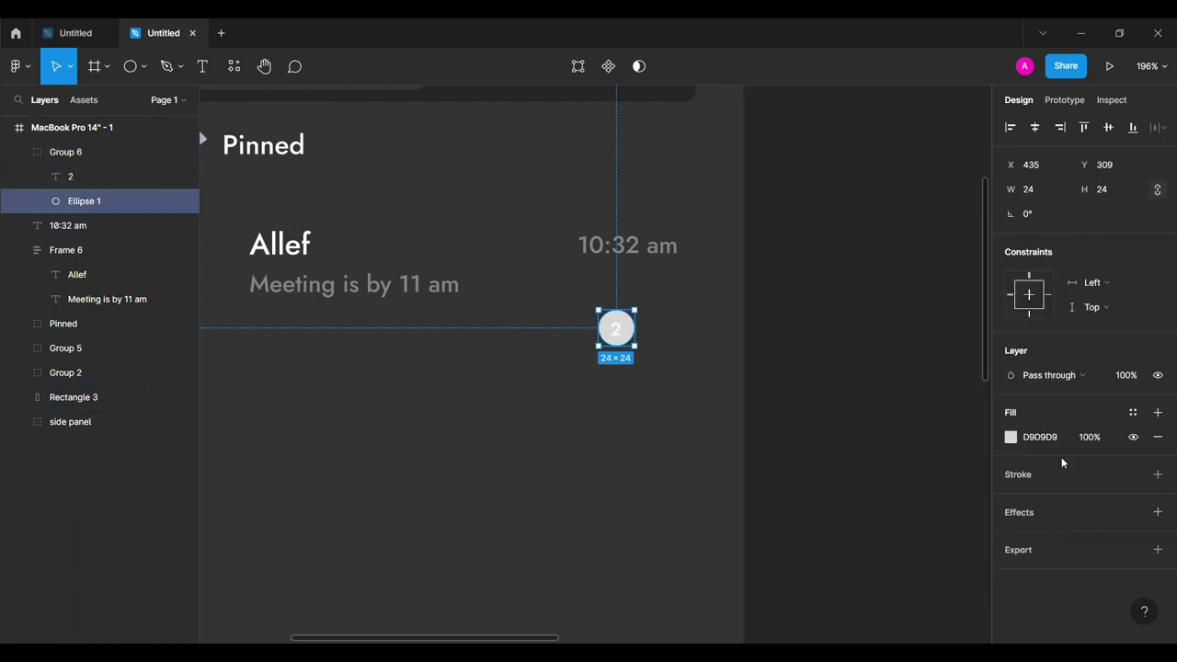
pyautogui.click(1050, 439)
pyautogui.write('9377F1')
pyautogui.press('Return')
pyautogui.click(70, 175)
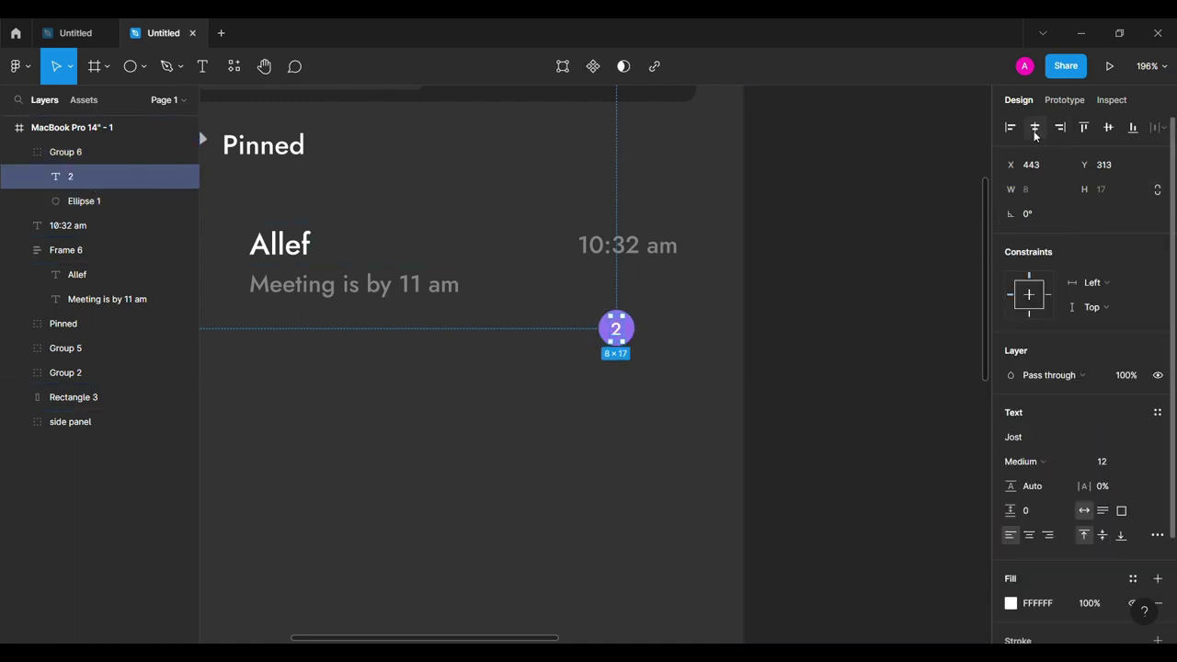
pyautogui.click(65, 152)
pyautogui.click(19, 152)
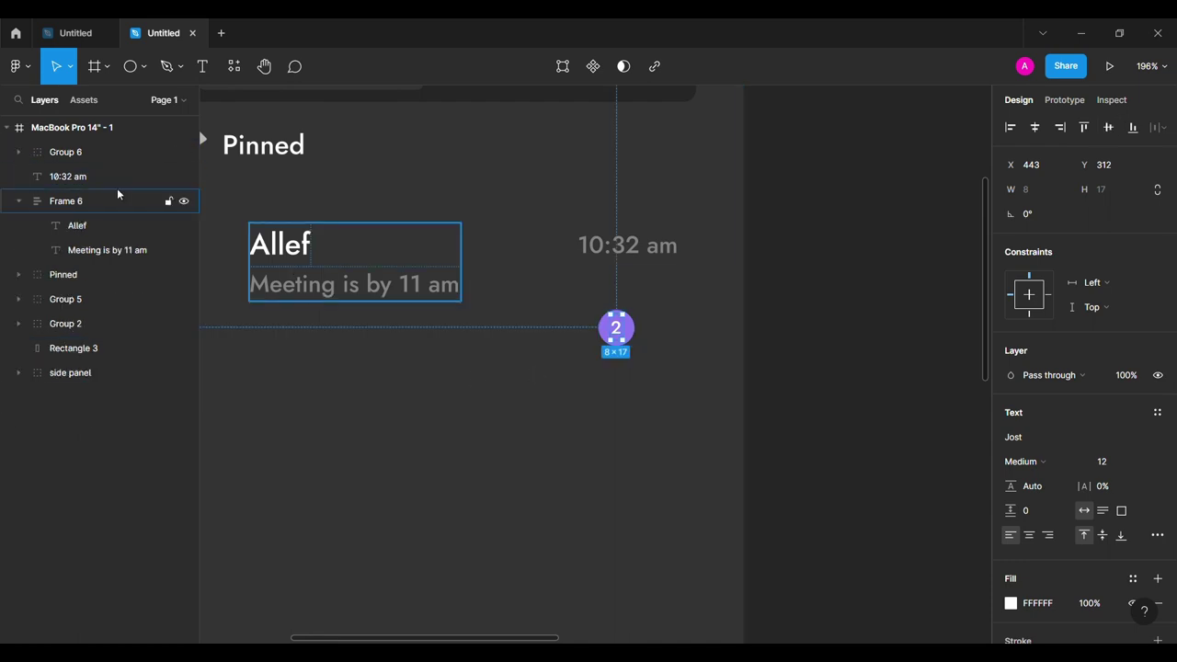
# Step: Stack the timestamp and badge in a centred auto-layout frame with an 8 px gap
pyautogui.click(90, 176)
pyautogui.keyDown('shift'); pyautogui.click(117, 150); pyautogui.keyUp('shift')
pyautogui.hotkey('shift', 'a')
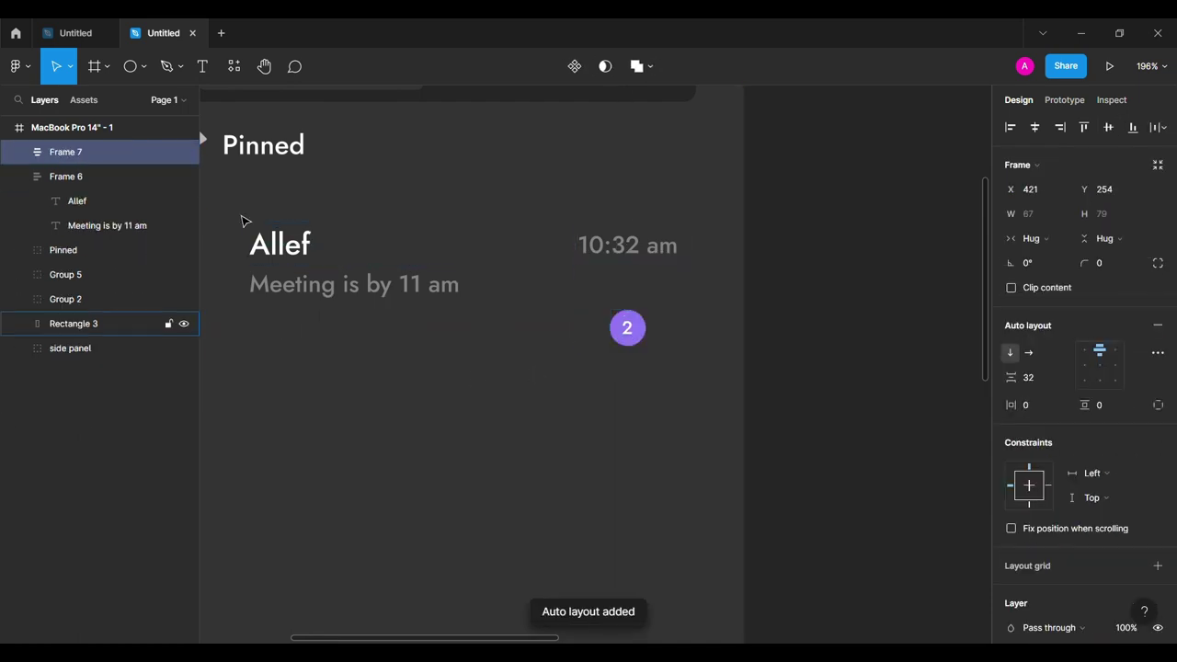
pyautogui.write('0')
pyautogui.press('Return')
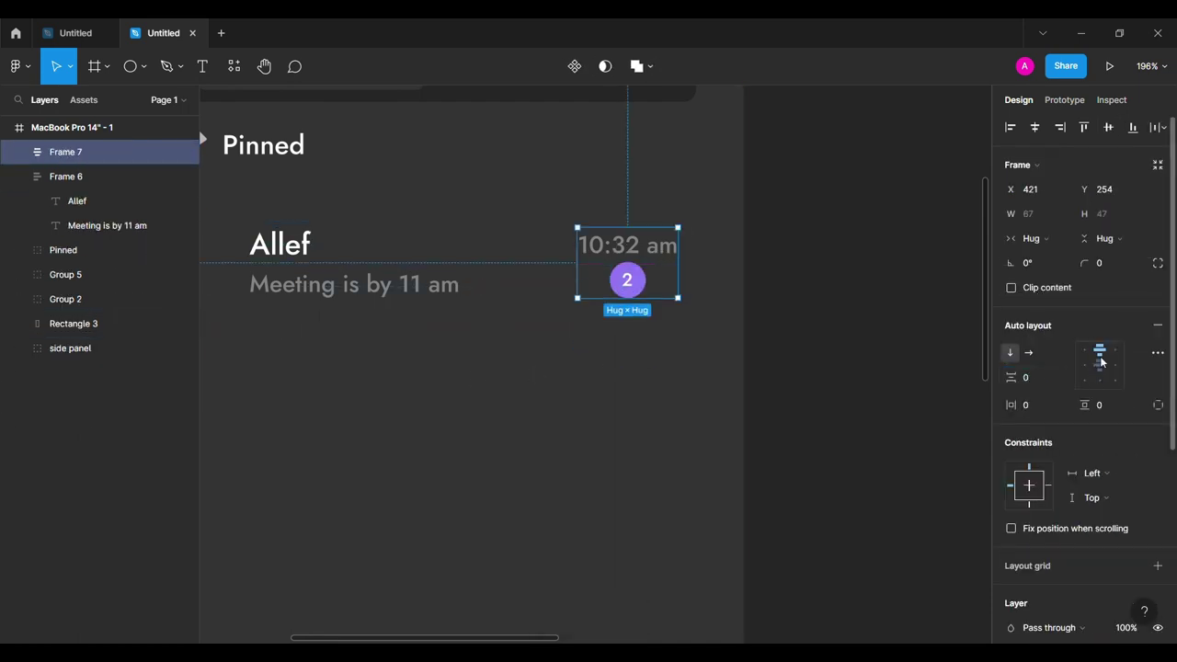
pyautogui.click(1100, 362)
pyautogui.click(1030, 385)
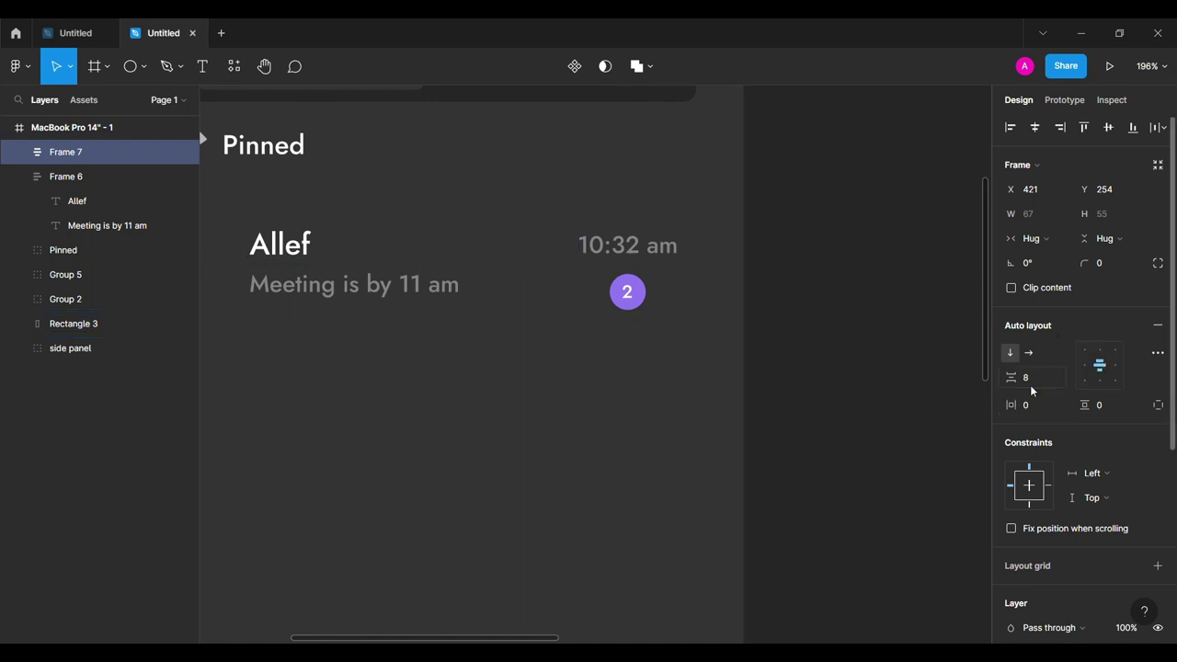
pyautogui.write('8')
pyautogui.press('Return')
# Step: Align the timestamp stack with the Allef message frame
pyautogui.click(101, 225)
pyautogui.click(18, 177)
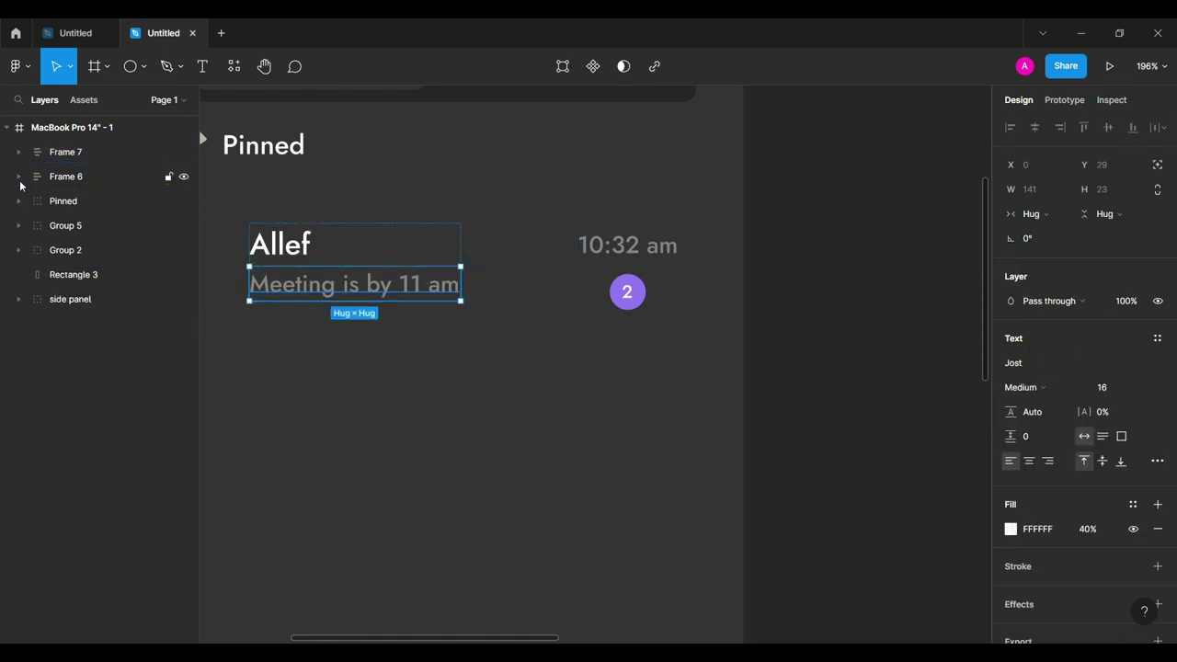
pyautogui.click(79, 170)
pyautogui.click(1107, 127)
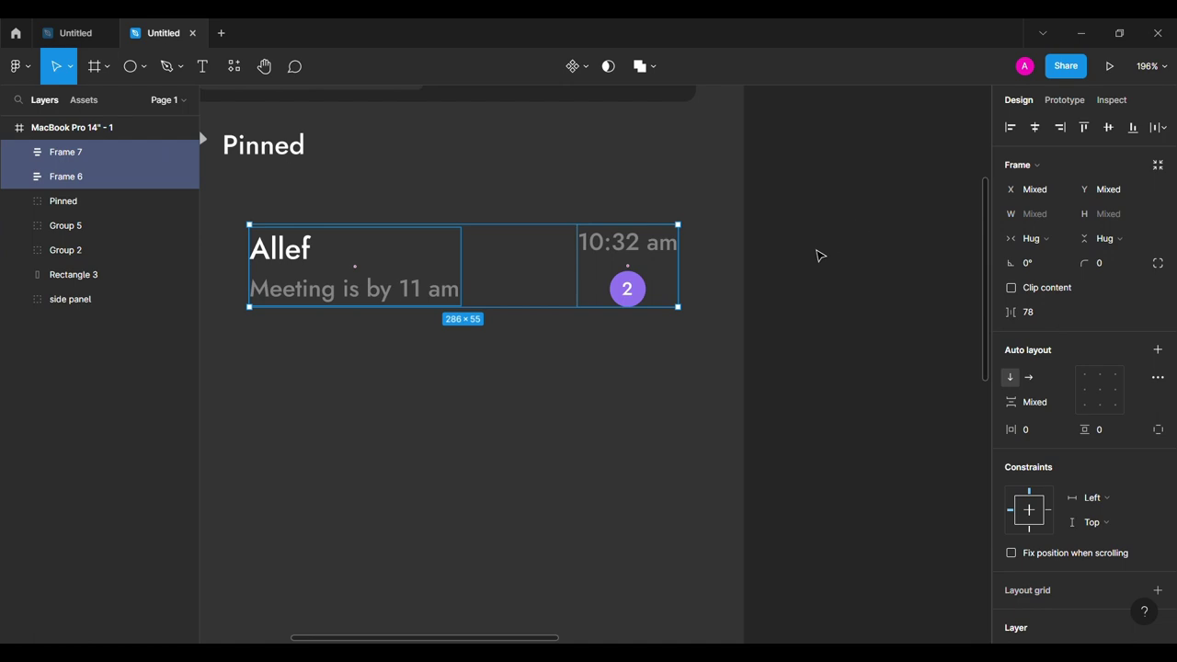
pyautogui.hscroll(-2, 820, 256)
pyautogui.scroll(-5, 644, 266)
# Step: Draw a 60×60 circle below the Allef entry
pyautogui.click(426, 270)
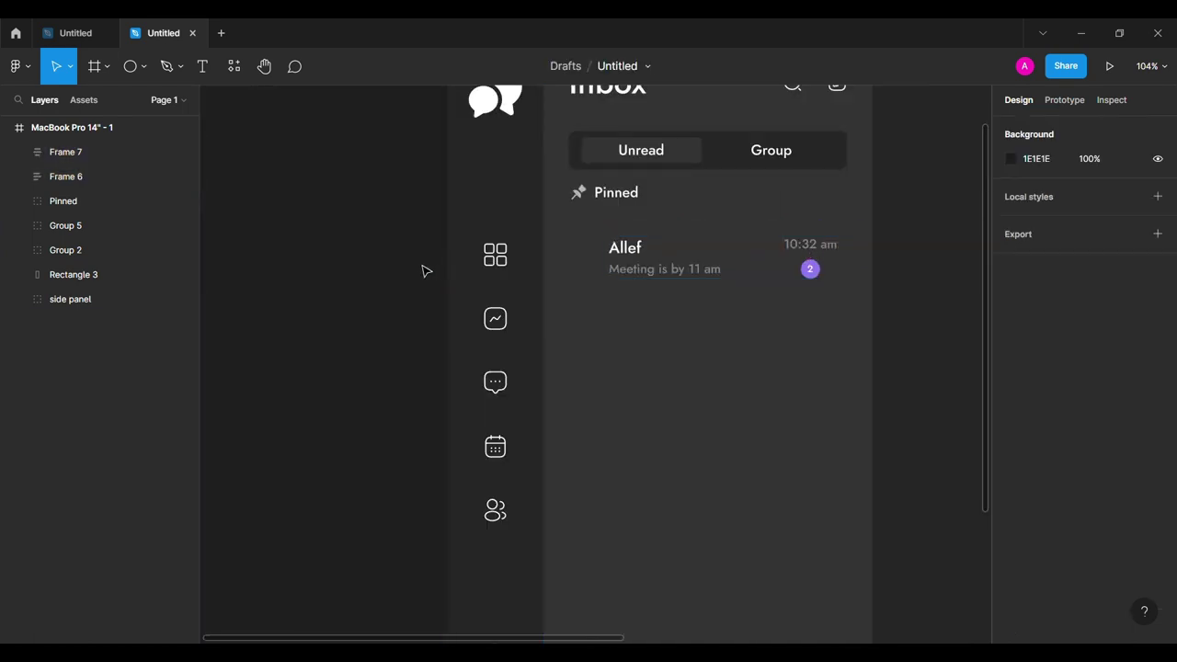
pyautogui.click(127, 66)
pyautogui.moveTo(592, 345); pyautogui.dragTo(646, 395)
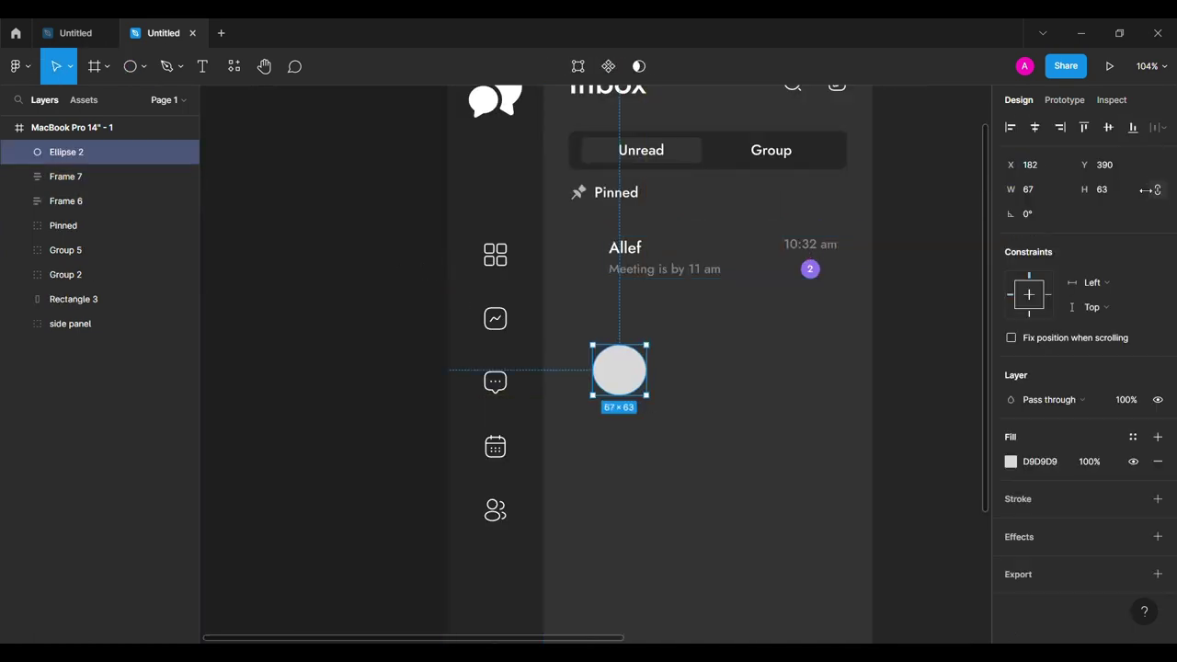
pyautogui.write('0')
pyautogui.press('Return')
pyautogui.write('60')
pyautogui.press('Return')
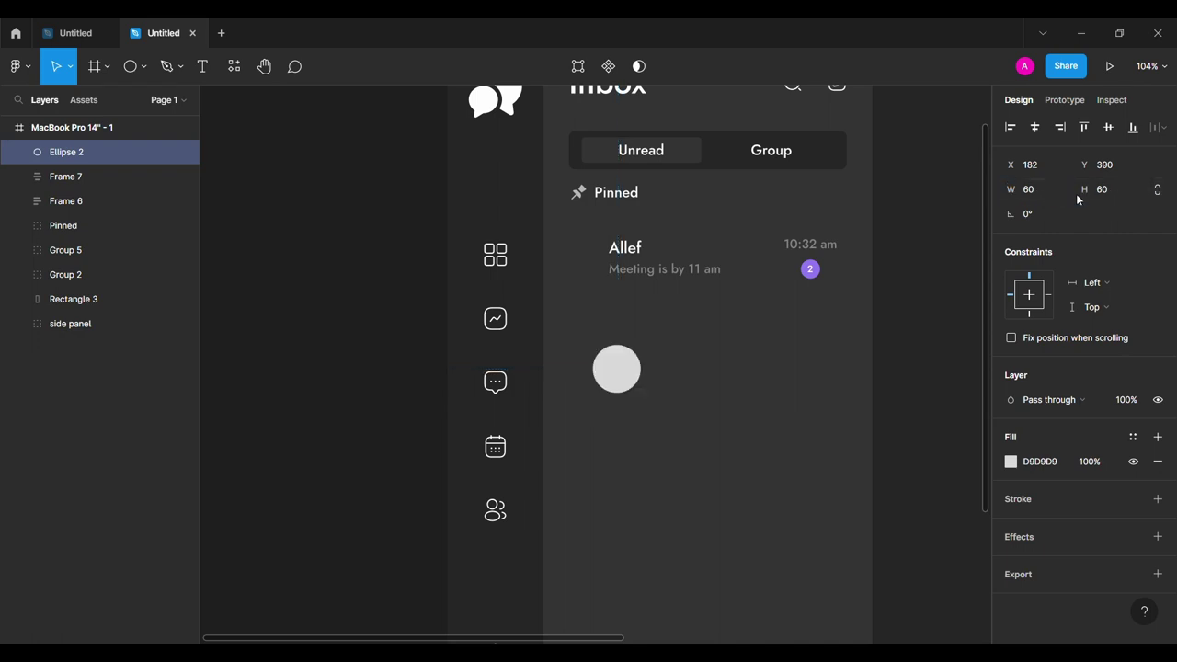
# Step: Fill the circle with an Unsplash portrait photo and move it left of Allef
pyautogui.click(15, 74)
pyautogui.click(205, 310)
pyautogui.write('Profile p')
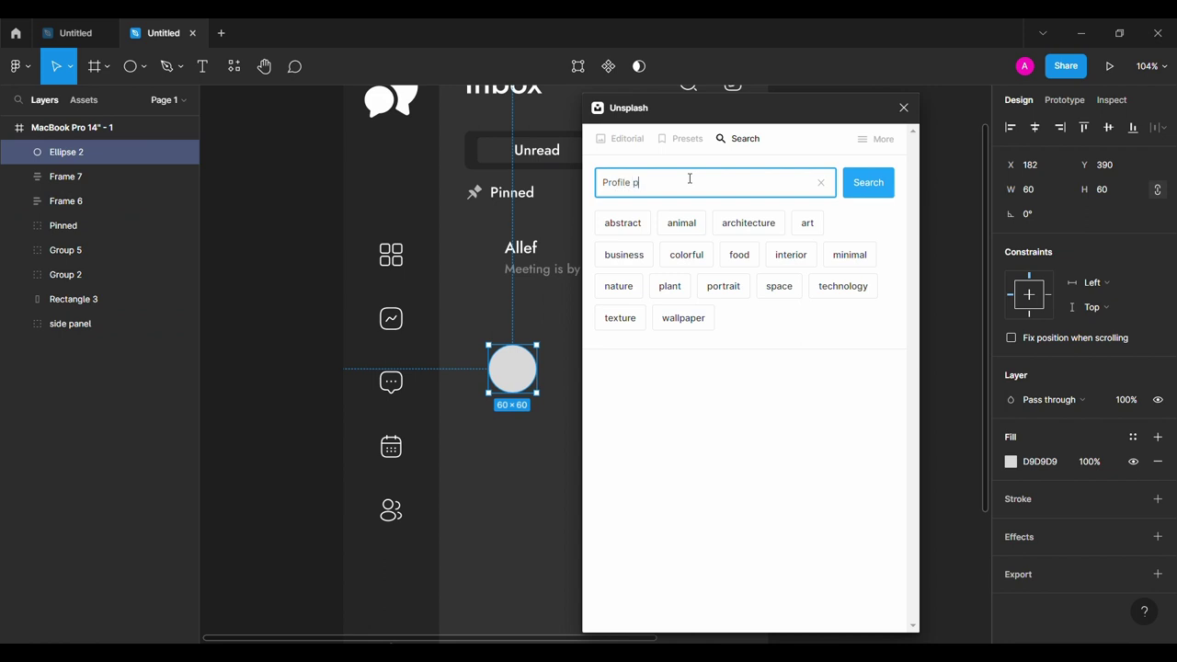
pyautogui.write('hoto')
pyautogui.press('Return')
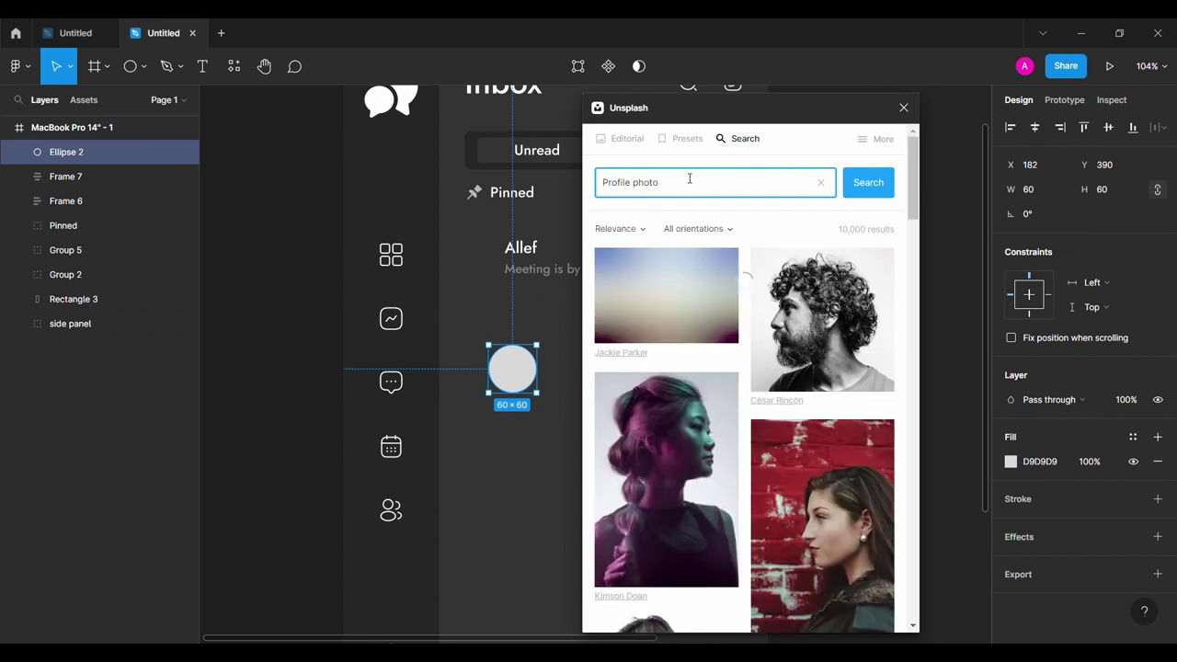
pyautogui.scroll(-2, 679, 363)
pyautogui.scroll(-5, 680, 368)
pyautogui.scroll(-5, 680, 368)
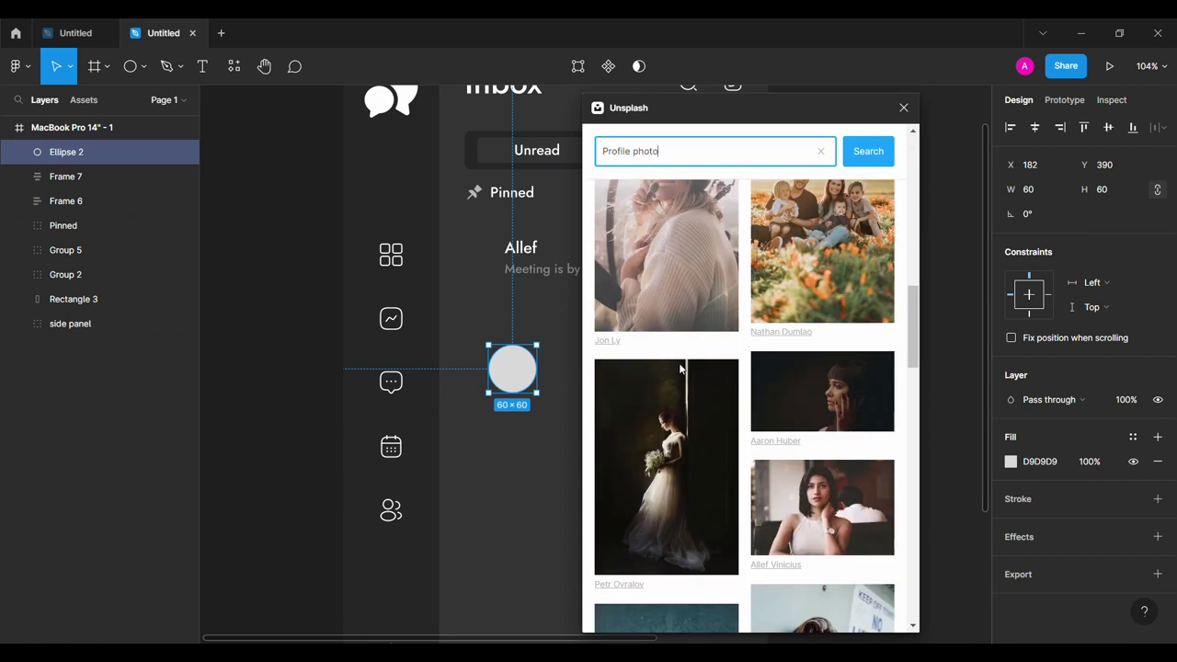
pyautogui.click(812, 512)
pyautogui.click(903, 107)
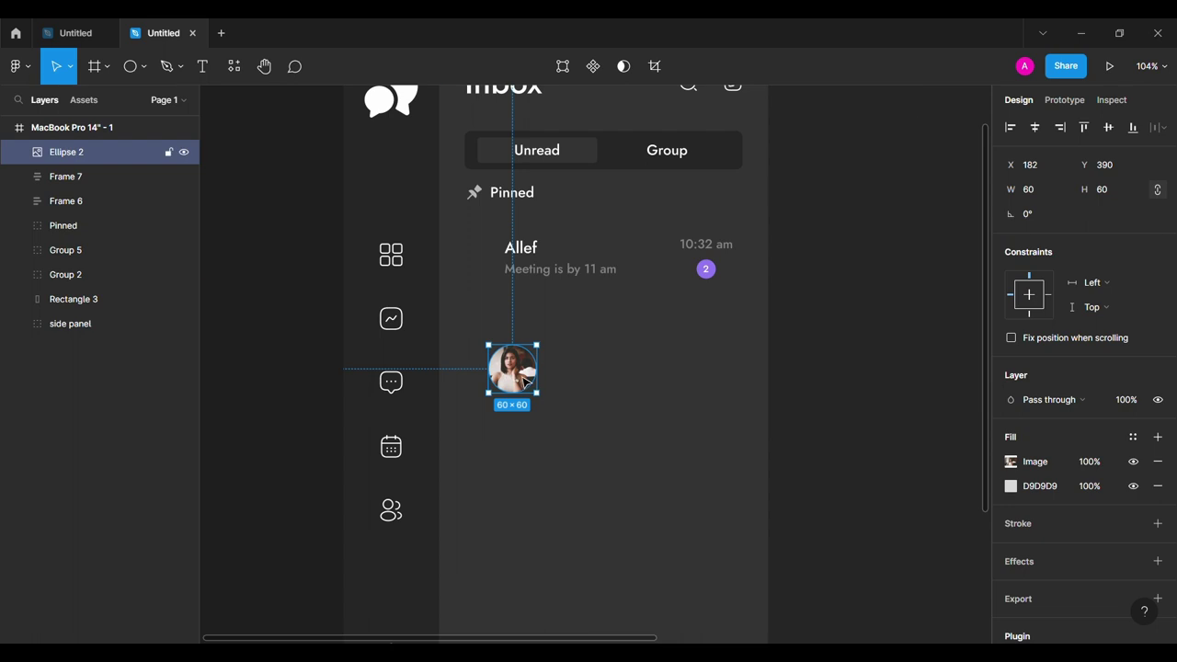
pyautogui.moveTo(524, 381); pyautogui.dragTo(483, 274)
pyautogui.keyDown('shift'); pyautogui.click(88, 200); pyautogui.keyUp('shift')
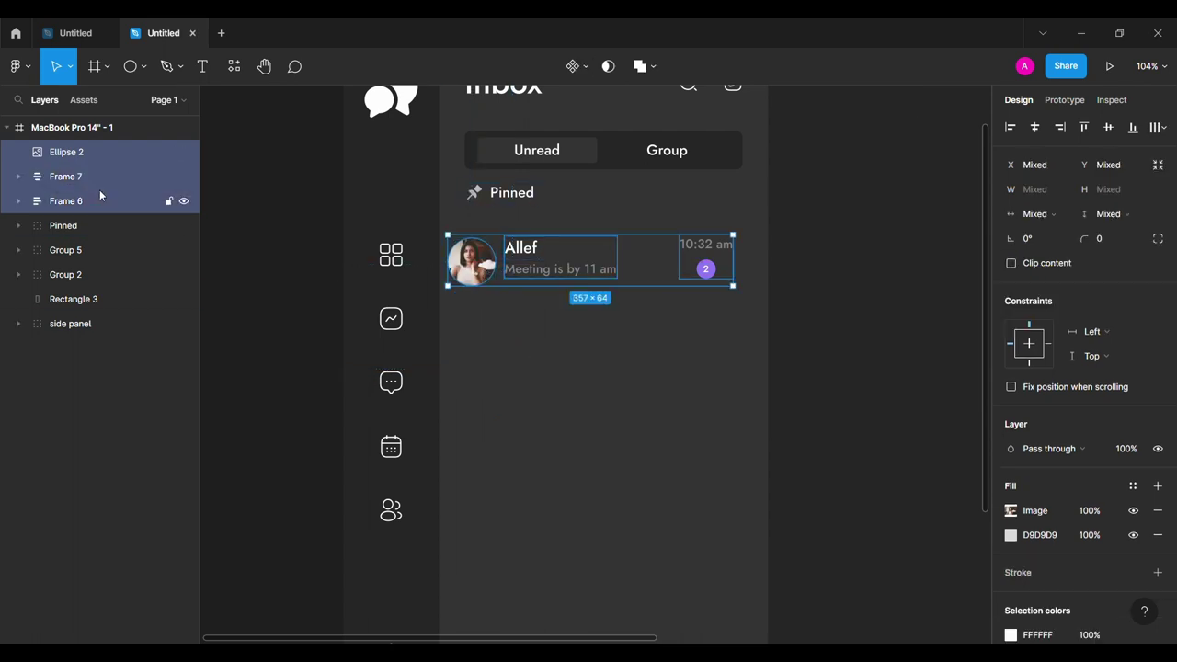
# Step: Wrap the avatar and both text frames in an auto-layout row with 32 spacing
pyautogui.hotkey('shift', 'a')
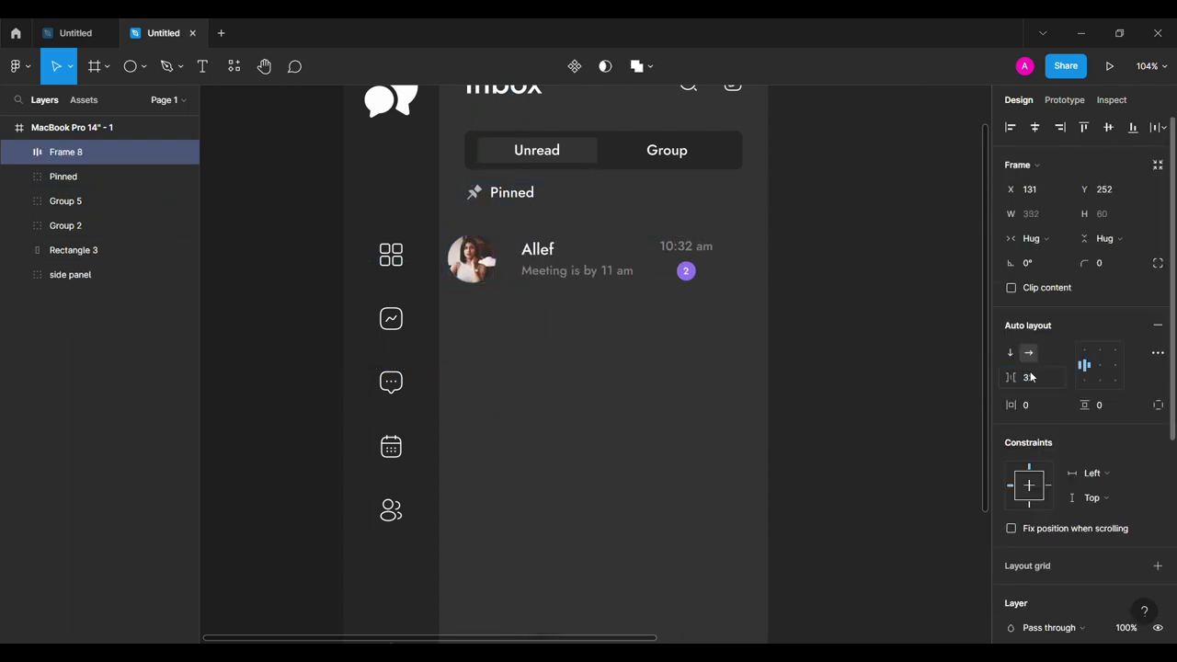
pyautogui.click(1029, 407)
pyautogui.write('32')
pyautogui.press('Return')
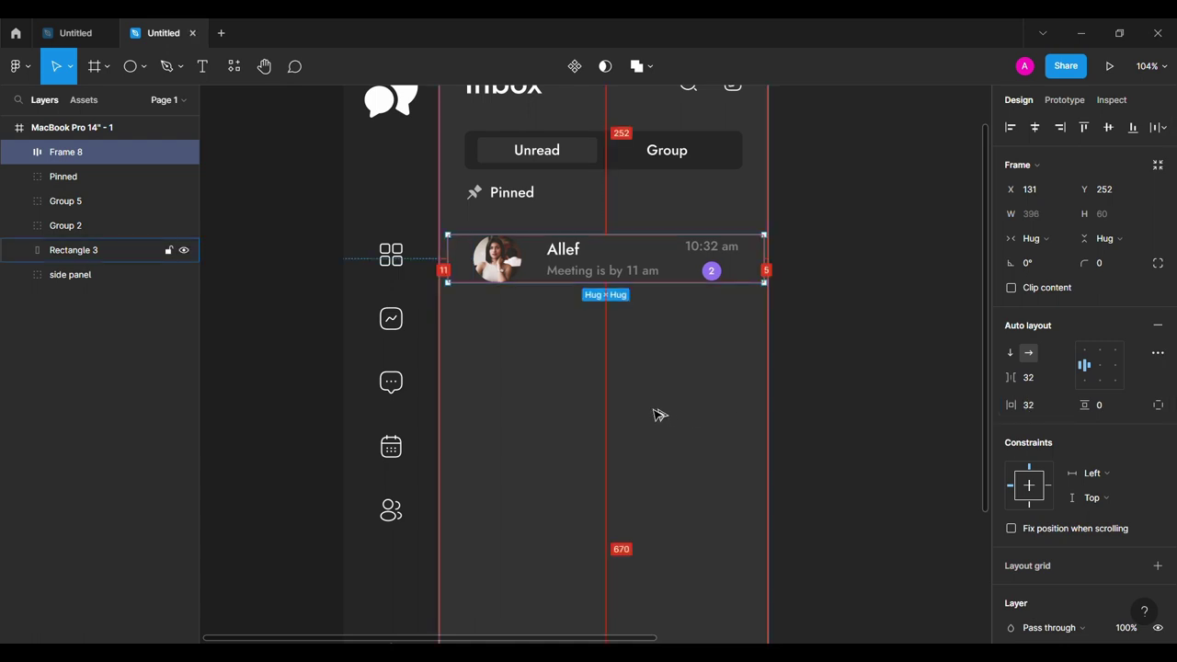
pyautogui.press('Left')
pyautogui.press('Left')
pyautogui.press('Left')
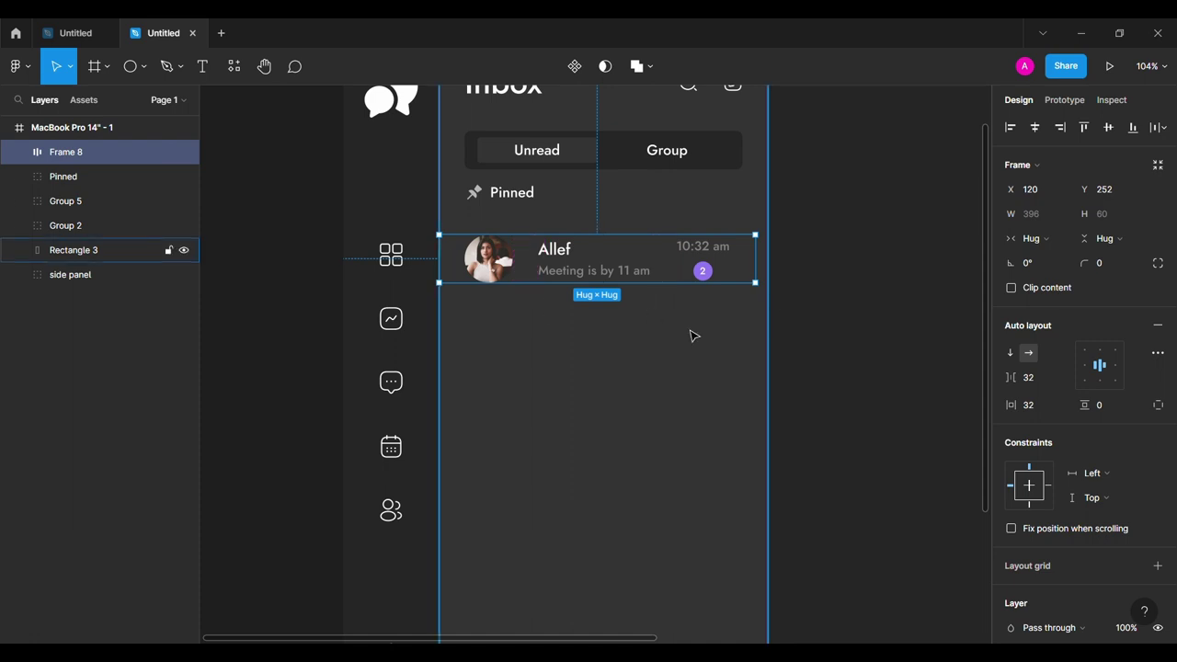
# Step: Nudge the chat row right and up to sit just beneath the Pinned label
pyautogui.doubleClick(703, 246)
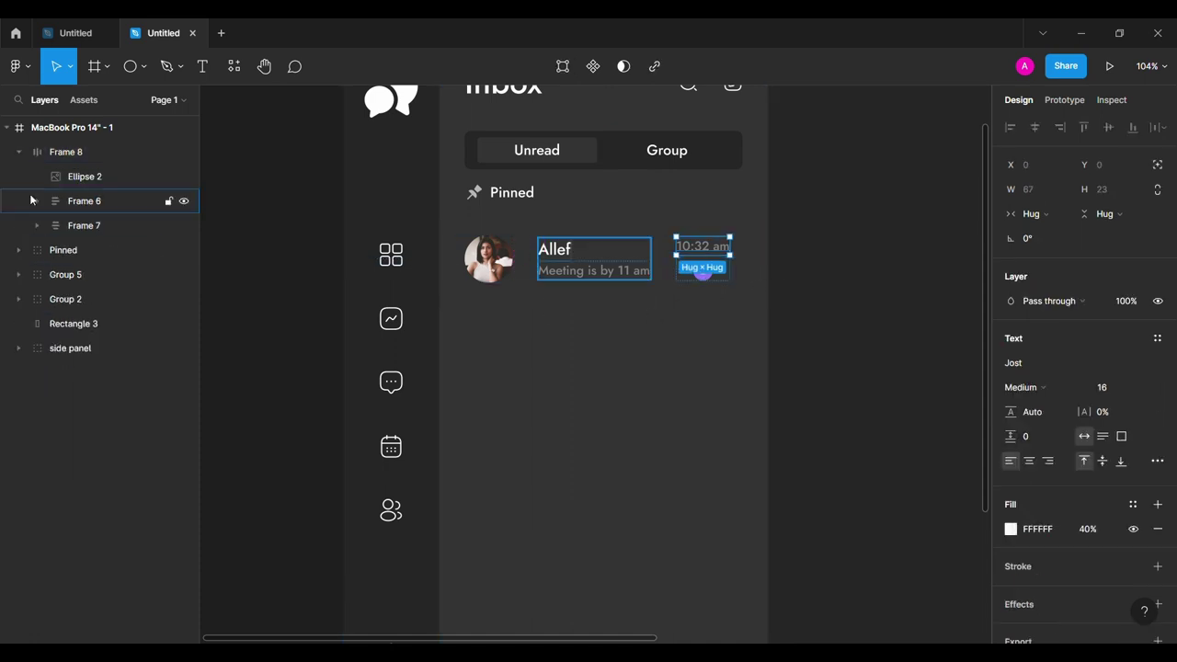
pyautogui.click(22, 161)
pyautogui.press('Right')
pyautogui.press('Right')
pyautogui.press('Right')
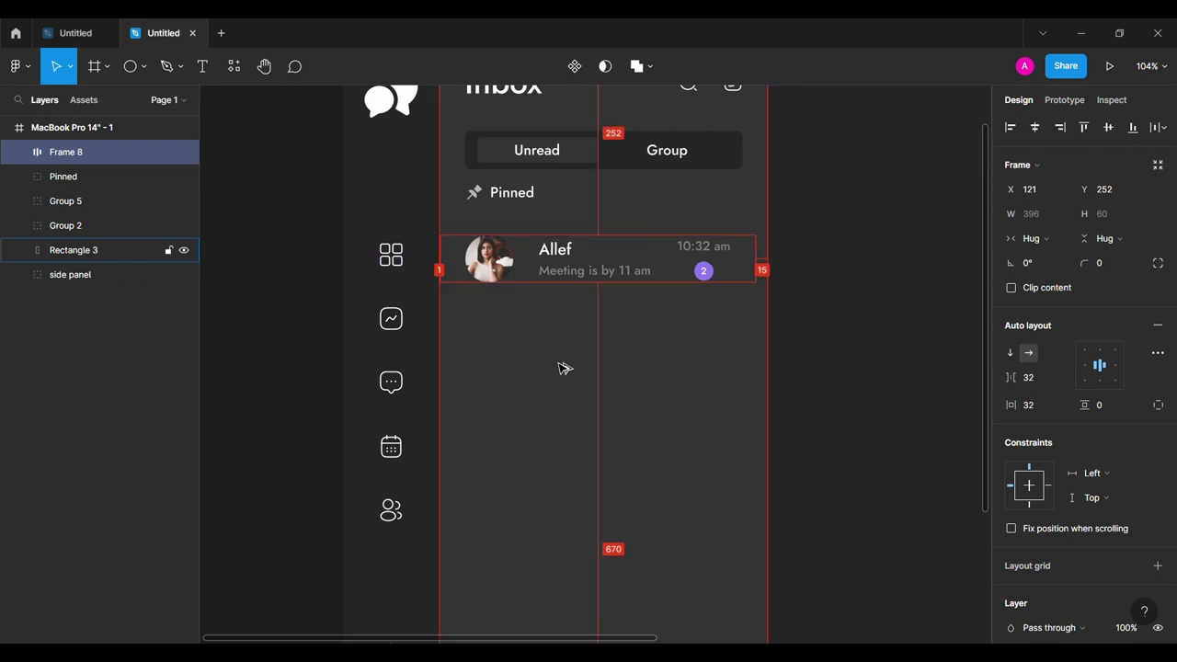
pyautogui.press('Up')
pyautogui.press('Up')
pyautogui.press('Up')
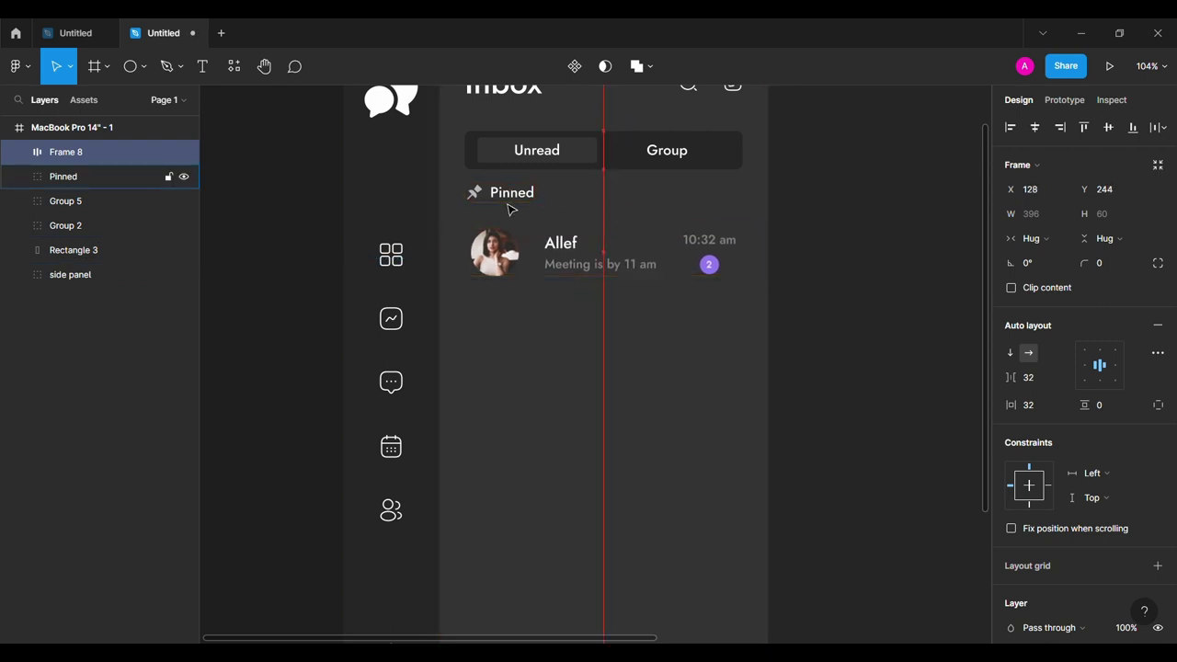
pyautogui.click(280, 304)
# Step: Draw a divider line under the Allef row with a white stroke at 40% opacity and 0.5 weight
pyautogui.click(143, 66)
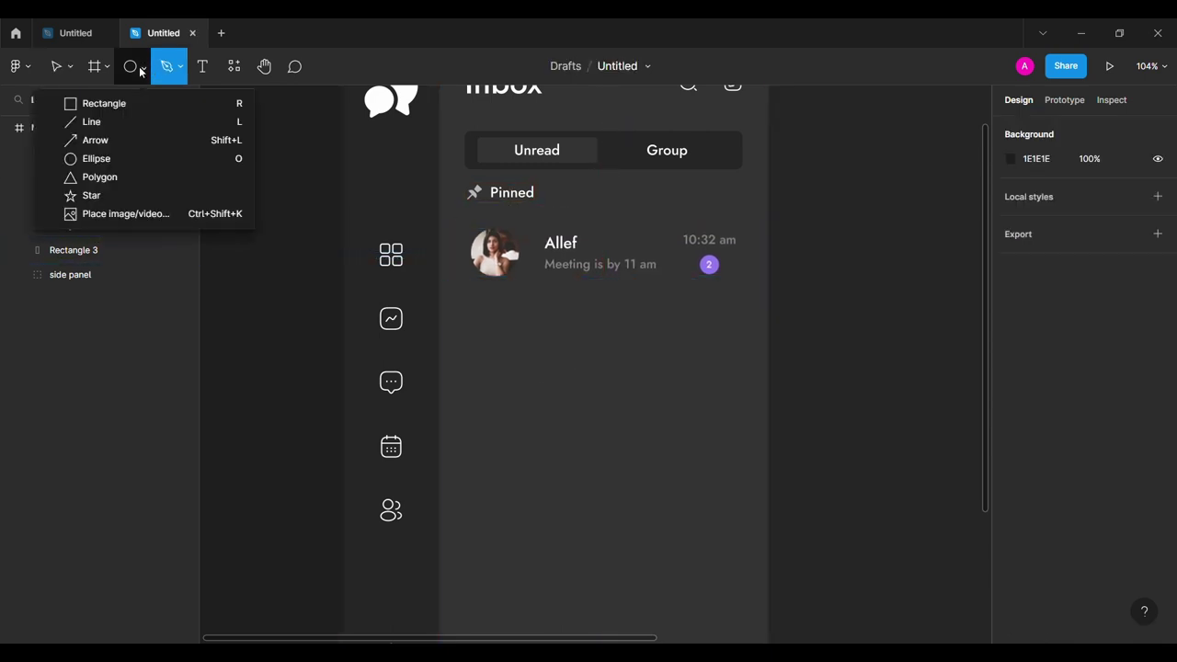
pyautogui.click(92, 118)
pyautogui.moveTo(483, 328)
pyautogui.mouseDown()
pyautogui.moveTo(686, 339)
pyautogui.moveTo(732, 328)
pyautogui.mouseUp()
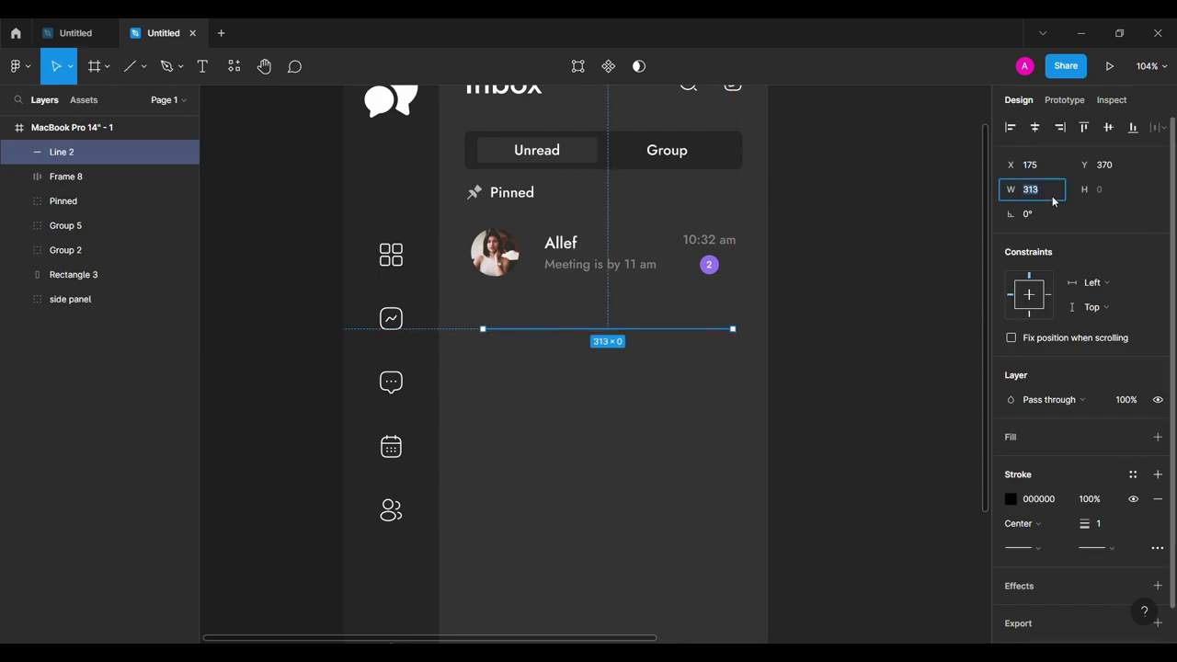
pyautogui.write('348')
pyautogui.press('Return')
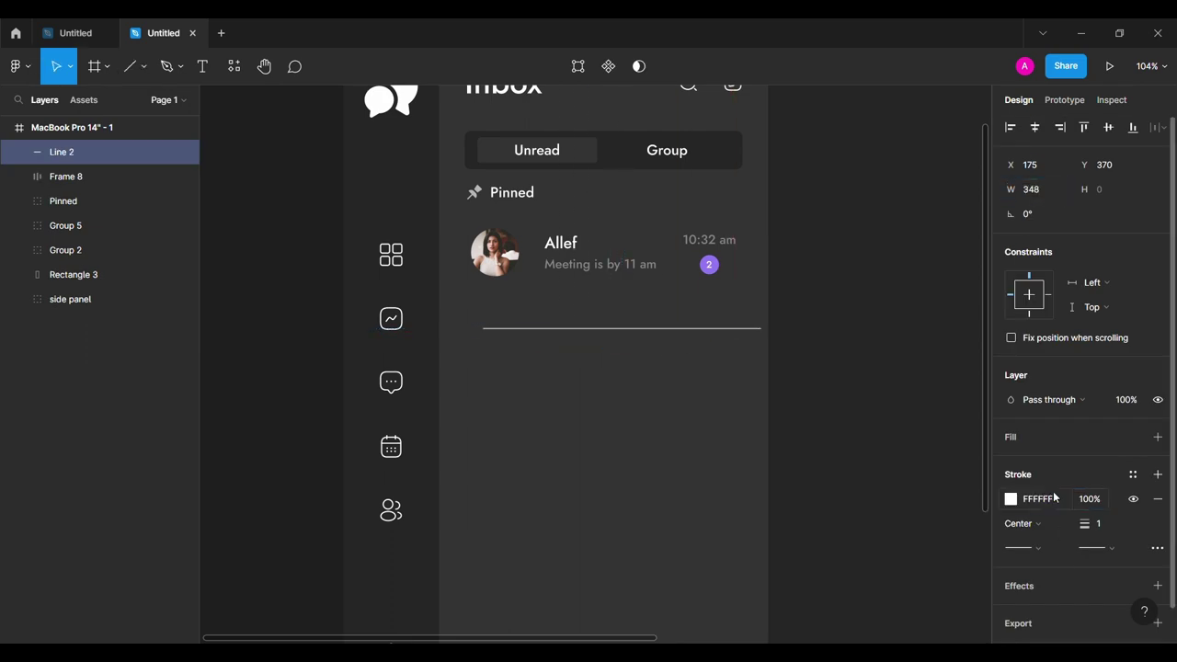
pyautogui.click(1088, 498)
pyautogui.write('40')
pyautogui.press('Return')
pyautogui.write('0.5')
pyautogui.press('Return')
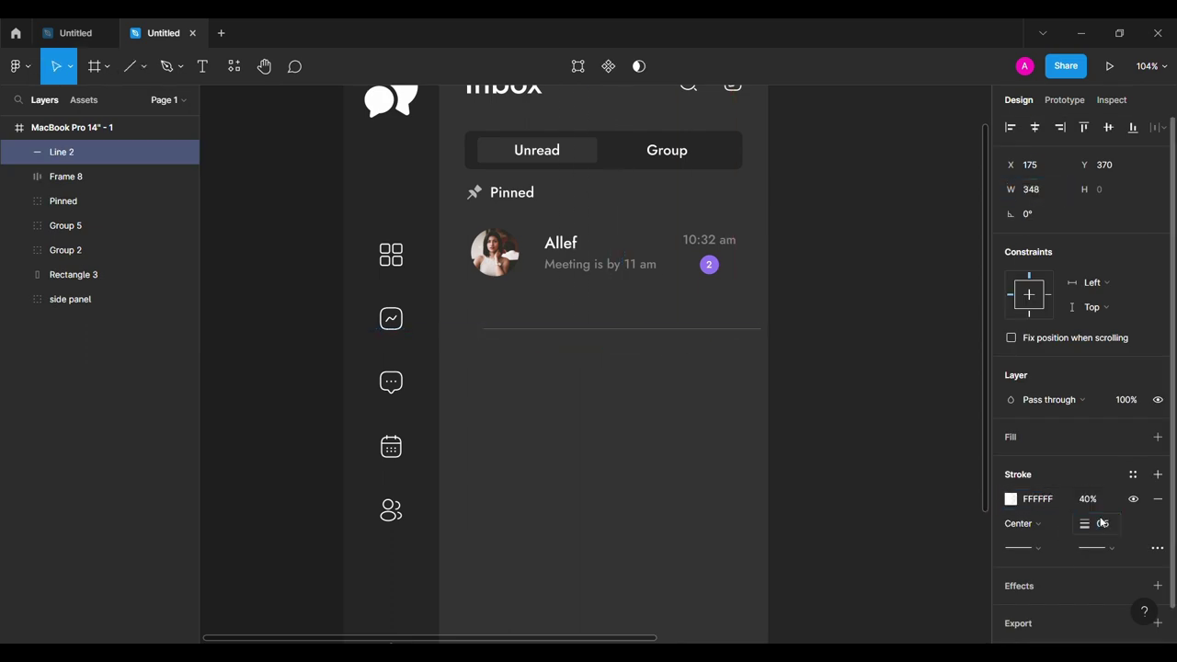
pyautogui.moveTo(647, 329); pyautogui.dragTo(635, 306)
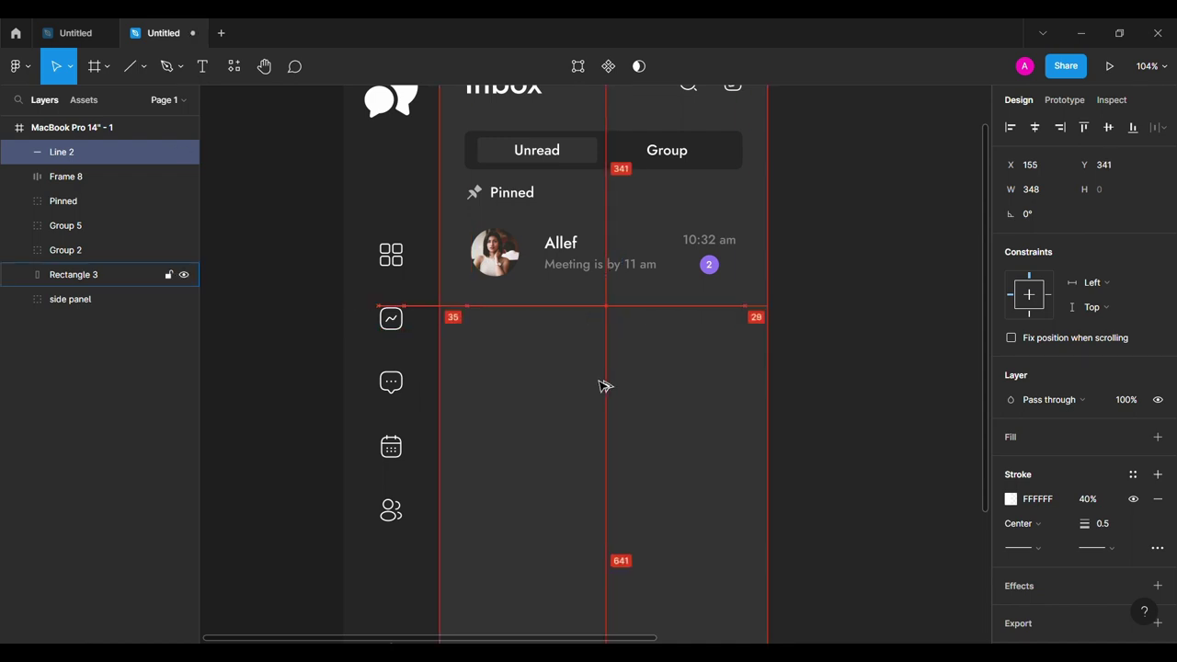
# Step: Wrap the Allef row and divider in auto layout with gap 8 and padding 4
pyautogui.keyDown('shift'); pyautogui.click(598, 253); pyautogui.keyUp('shift')
pyautogui.hotkey('shift', 'a')
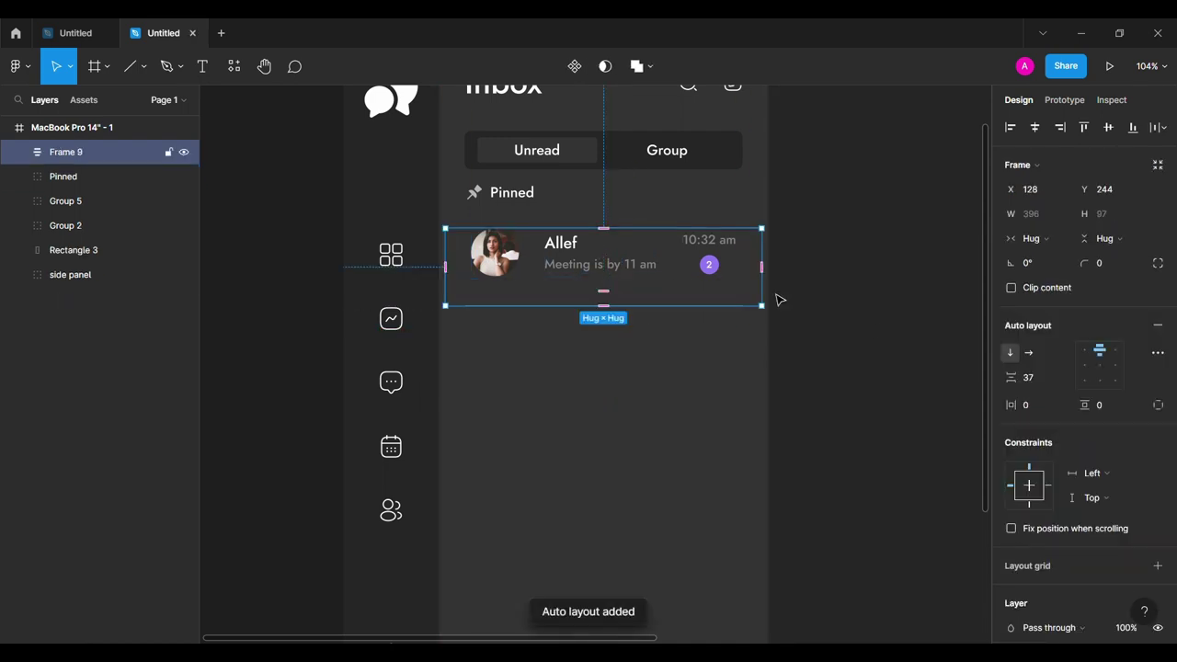
pyautogui.click(1048, 382)
pyautogui.write('8')
pyautogui.press('Return')
pyautogui.click(1107, 408)
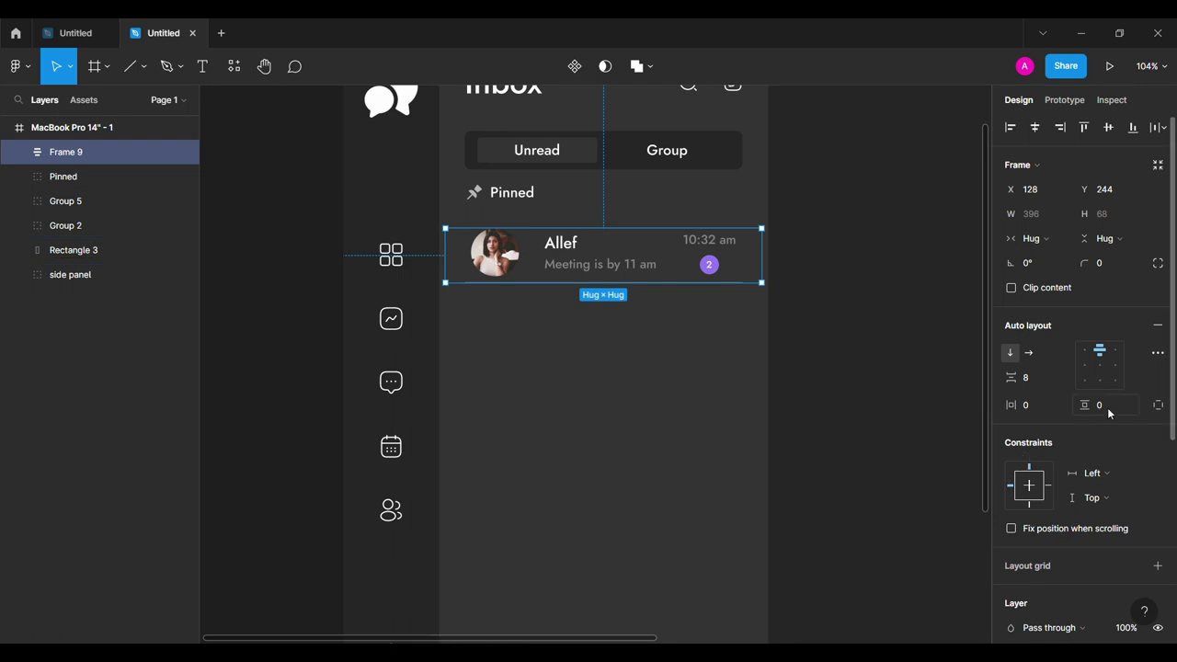
pyautogui.write('4')
pyautogui.press('Return')
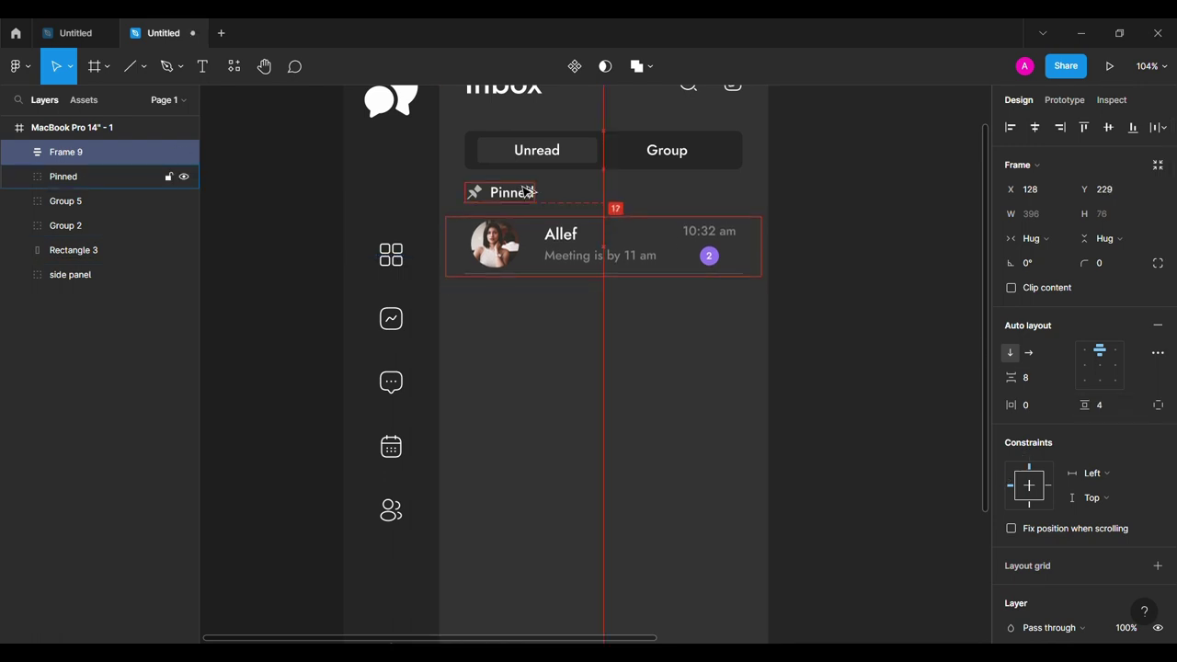
pyautogui.press('Up')
pyautogui.press('Up')
pyautogui.press('Up')
# Step: Alt-drag two copies of the Allef row to stack three chat entries
pyautogui.click(313, 266)
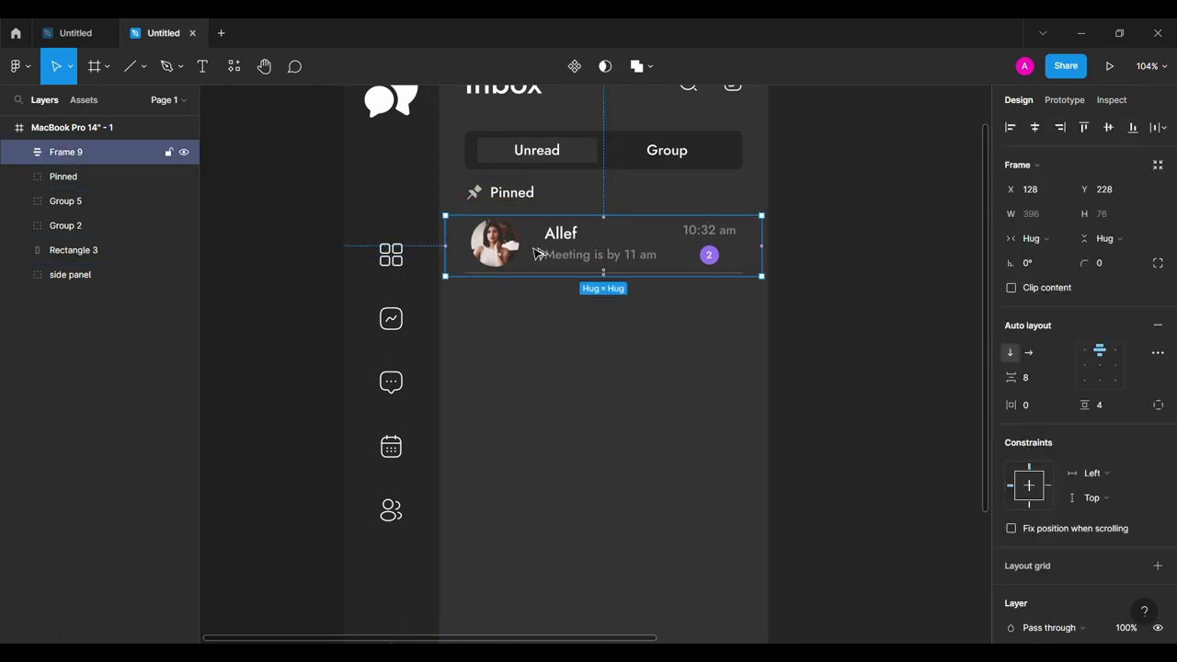
pyautogui.moveTo(539, 255); pyautogui.dragTo(521, 399)
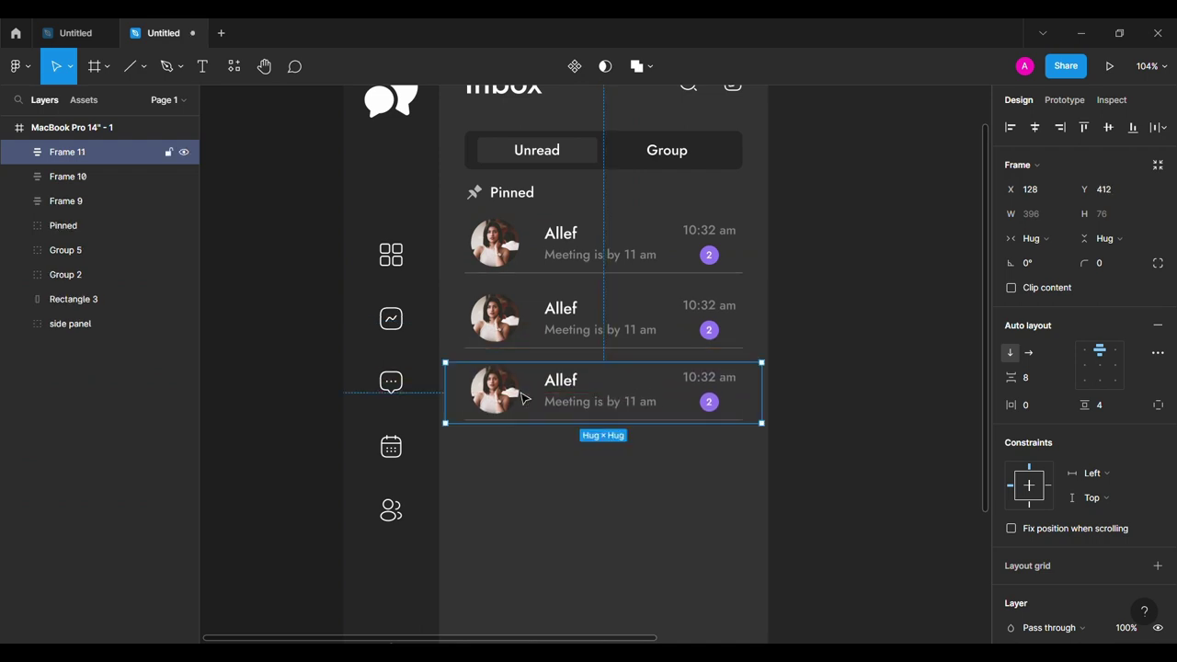
pyautogui.click(602, 308)
pyautogui.press('Up')
pyautogui.press('Up')
pyautogui.press('Up')
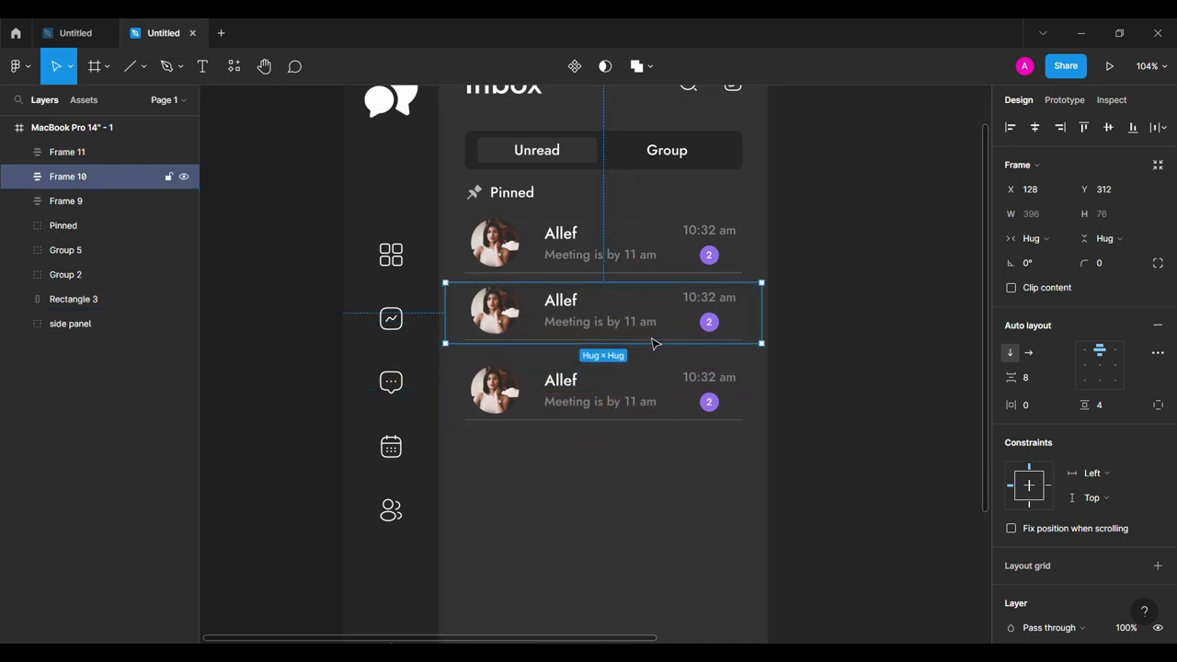
pyautogui.press('Tab')
pyautogui.press('Up')
pyautogui.press('Up')
pyautogui.press('Up')
pyautogui.press('Up')
pyautogui.press('Up')
pyautogui.press('Up')
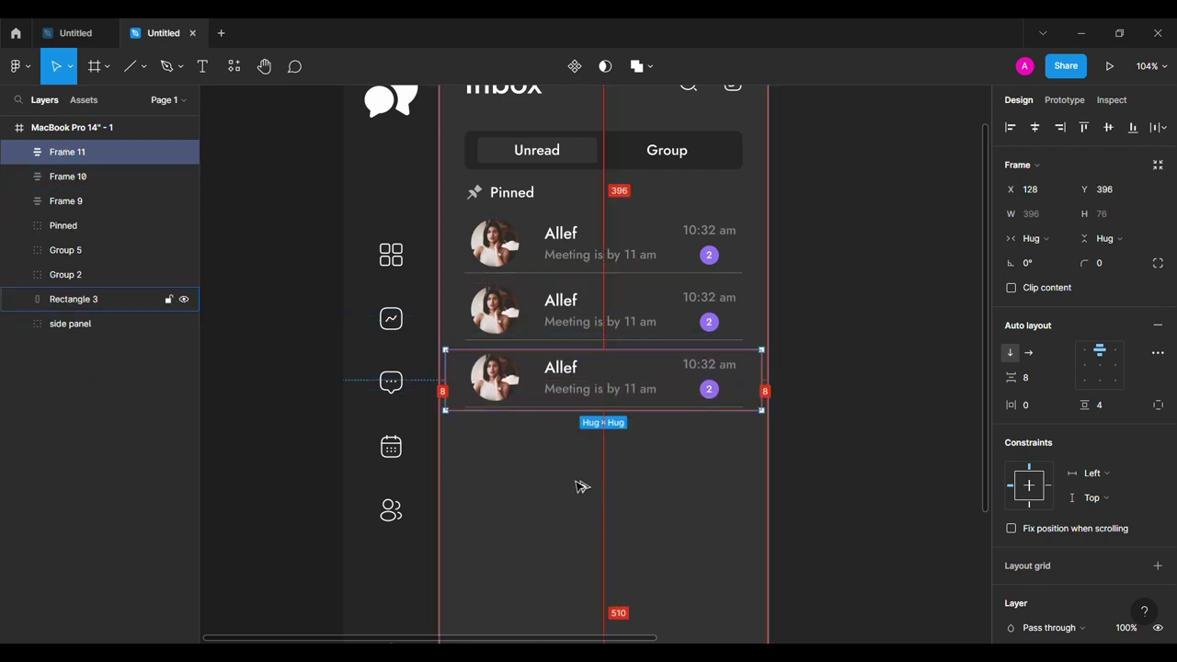
# Step: Select the second chat row's avatar image and open the main menu
pyautogui.click(604, 316)
pyautogui.keyDown('ctrl'); pyautogui.click(494, 308); pyautogui.keyUp('ctrl')
pyautogui.click(16, 66)
pyautogui.moveTo(47, 277)
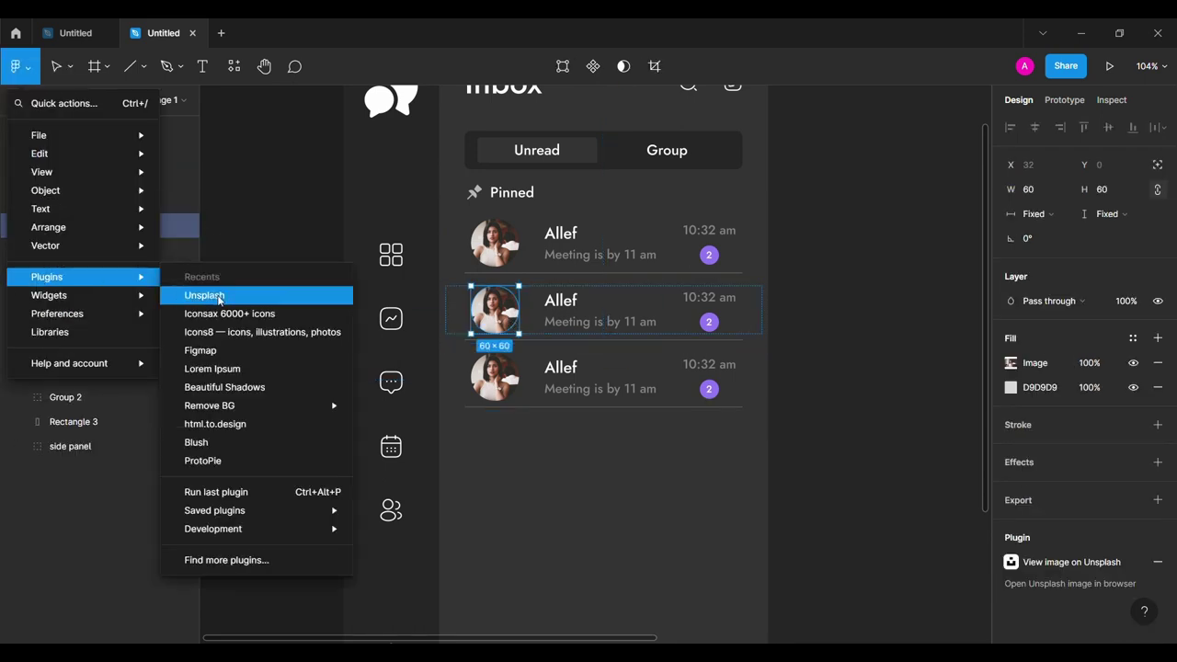
# Step: Fill the second and third avatars with Unsplash 'profile picture' photos
pyautogui.click(216, 296)
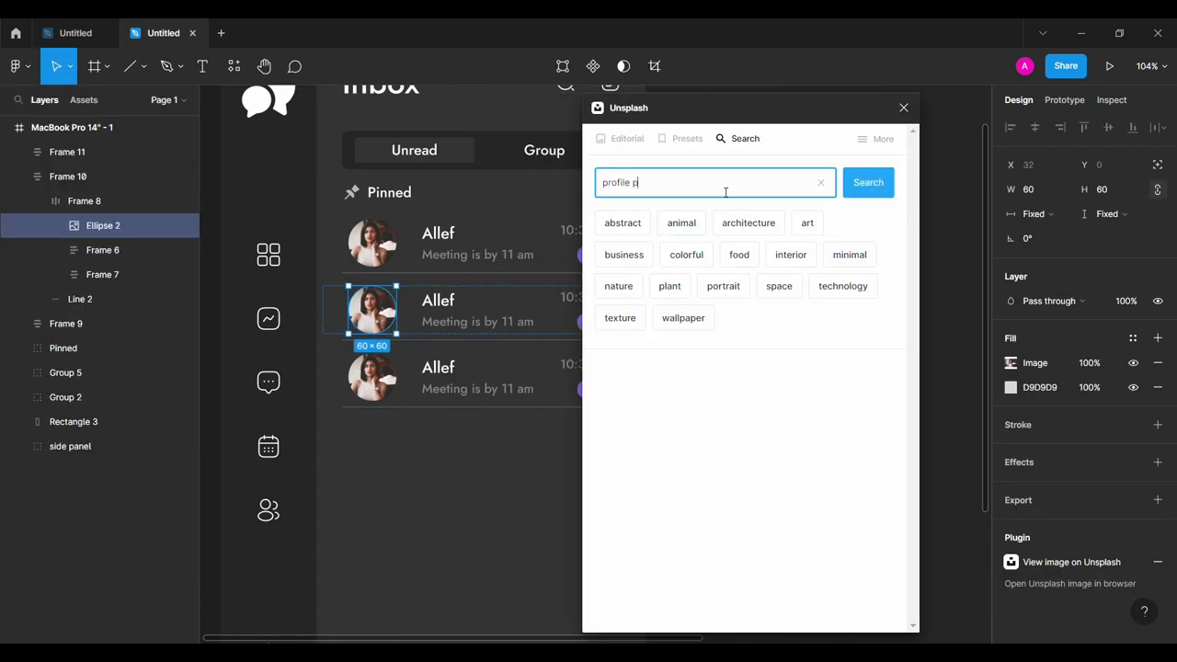
pyautogui.write('ure')
pyautogui.press('Return')
pyautogui.click(648, 303)
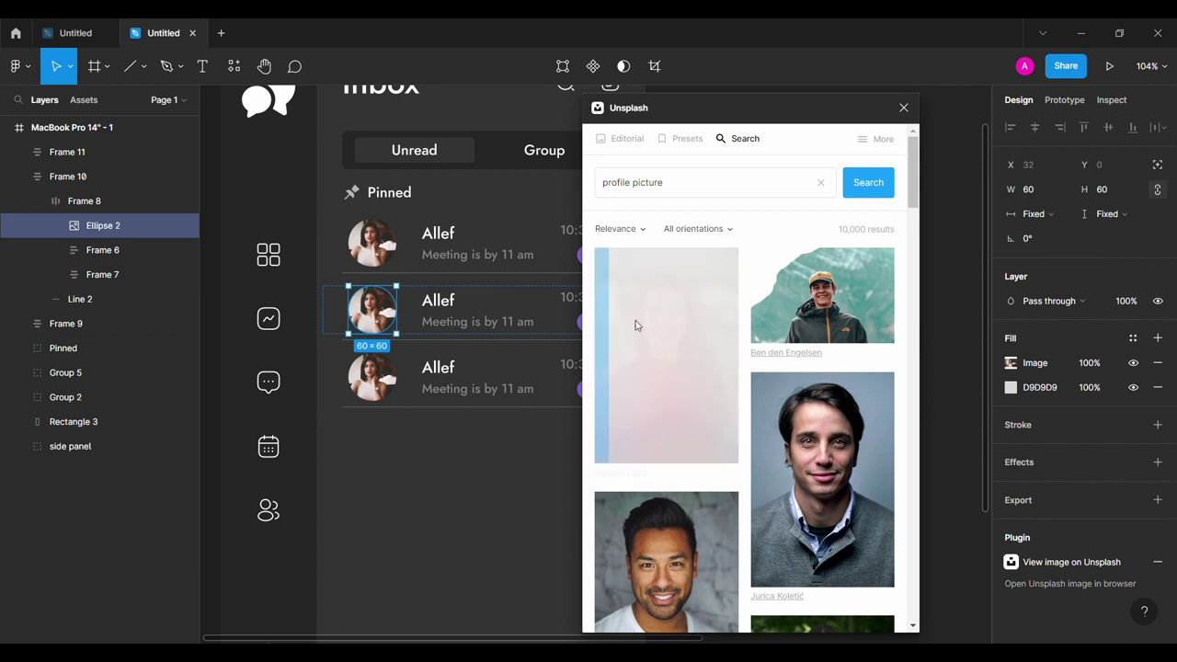
pyautogui.doubleClick(386, 378)
pyautogui.scroll(-5, 710, 473)
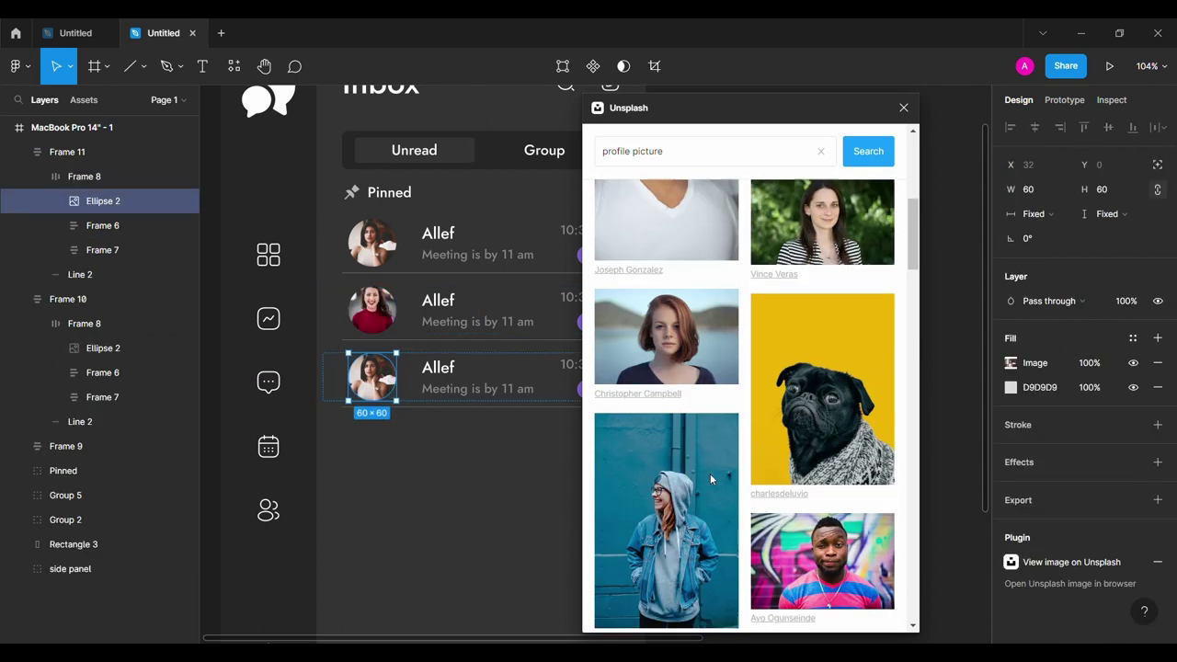
pyautogui.scroll(-3, 710, 474)
pyautogui.scroll(5, 807, 449)
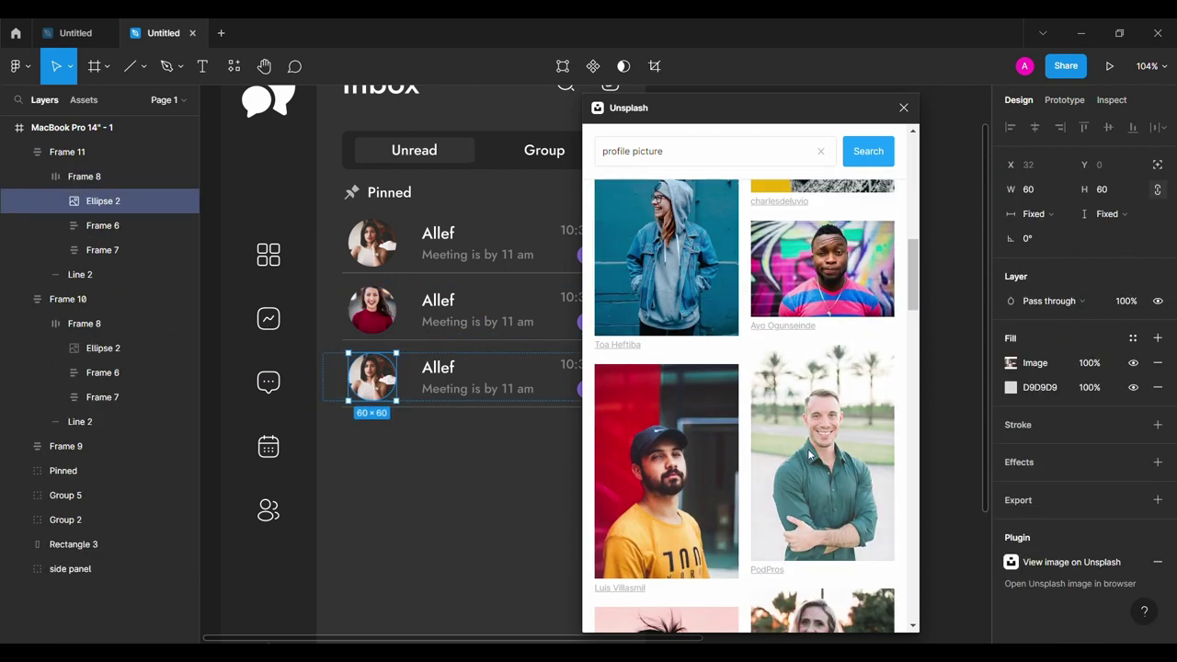
pyautogui.click(811, 448)
pyautogui.click(904, 108)
# Step: Rename the second and third chat rows to Michael and Usman
pyautogui.click(429, 302)
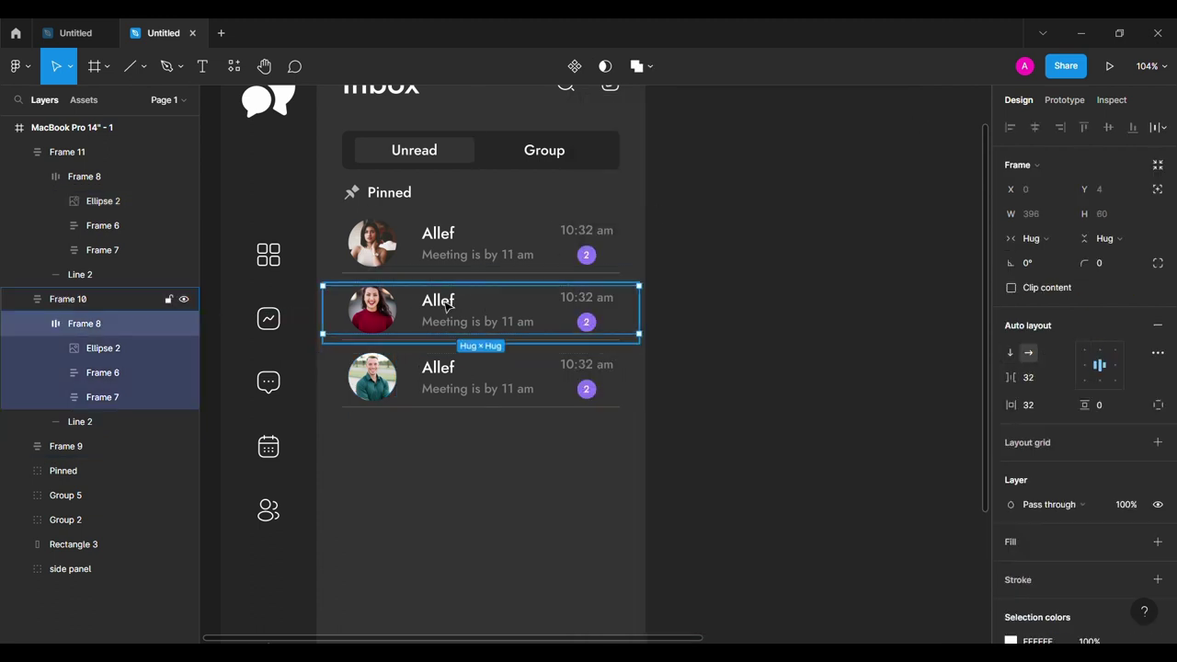
pyautogui.doubleClick(438, 301)
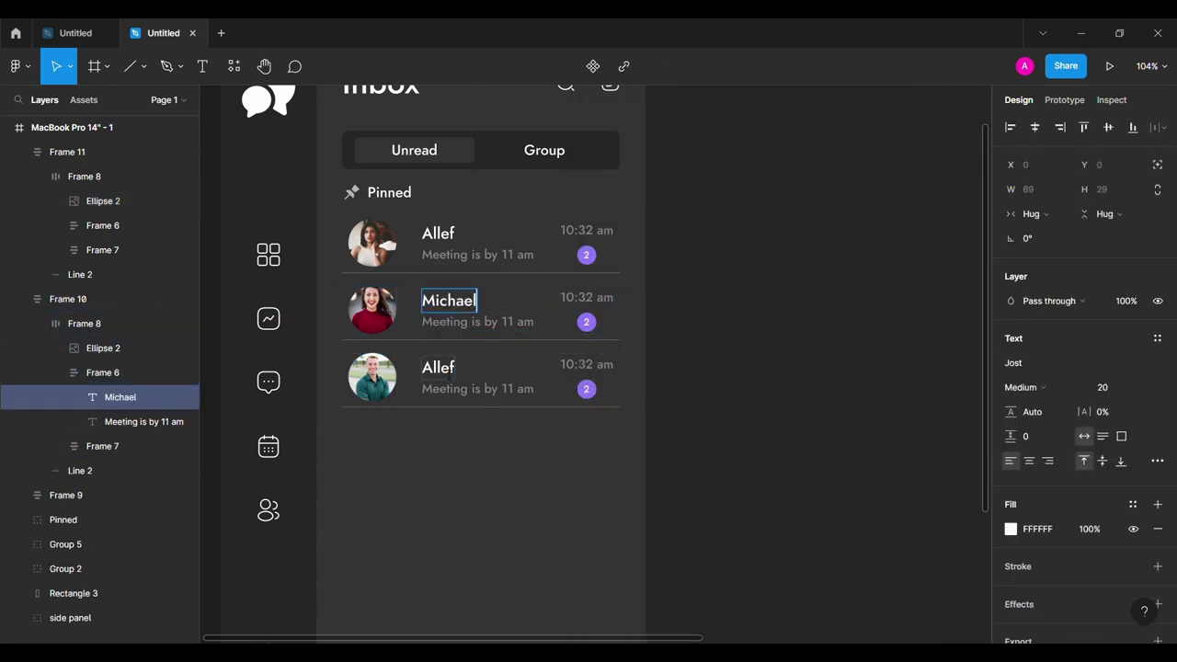
pyautogui.doubleClick(438, 367)
pyautogui.click(712, 383)
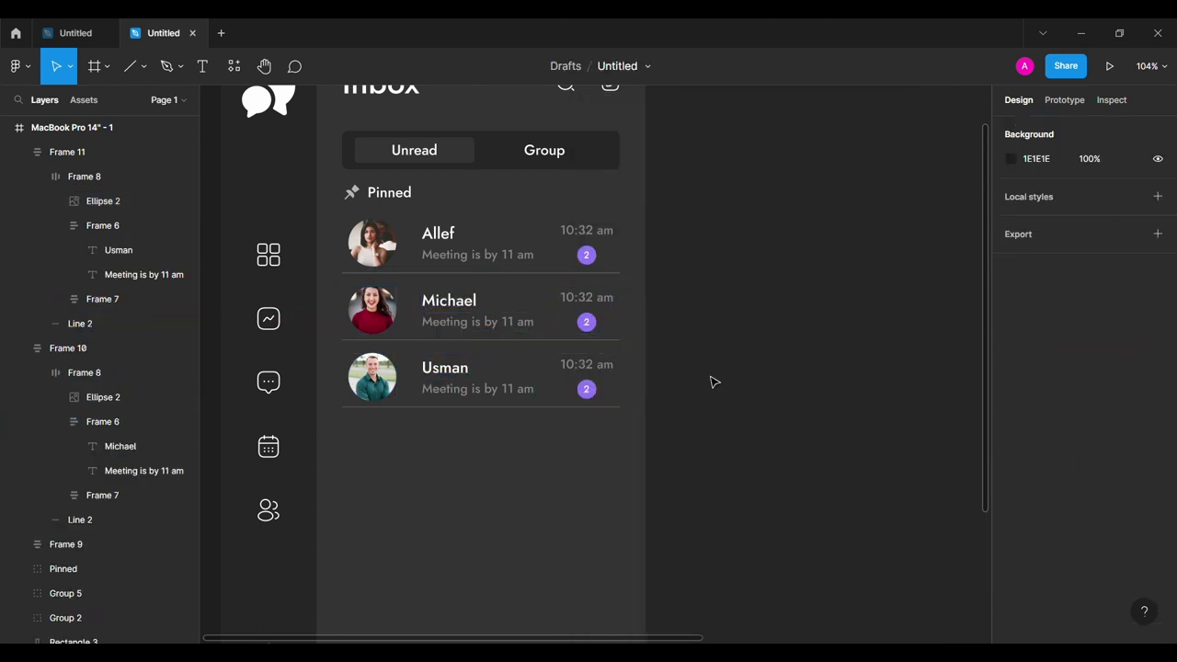
# Step: Collapse the expanded chat row layers in the Layers panel
pyautogui.click(102, 225)
pyautogui.click(56, 225)
pyautogui.click(36, 177)
pyautogui.click(56, 298)
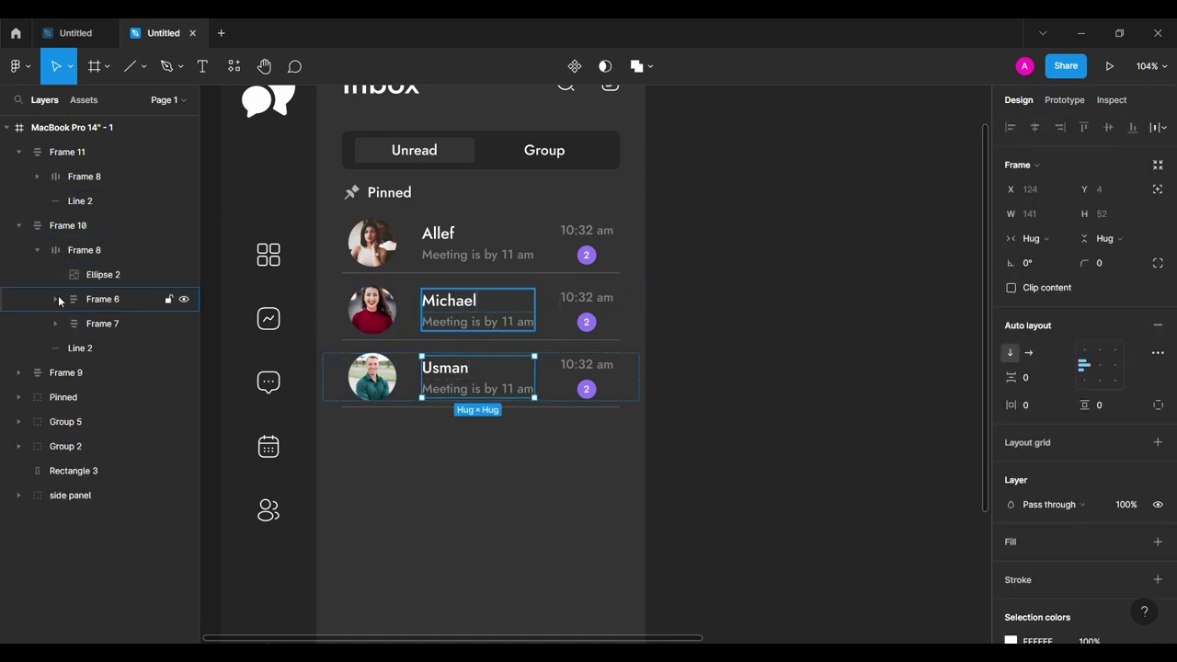
pyautogui.click(36, 249)
pyautogui.click(18, 225)
pyautogui.click(18, 152)
pyautogui.hscroll(-3, 230, 245)
# Step: Add a white FFFFFF background fill at 40% opacity to the Usman row
pyautogui.click(318, 284)
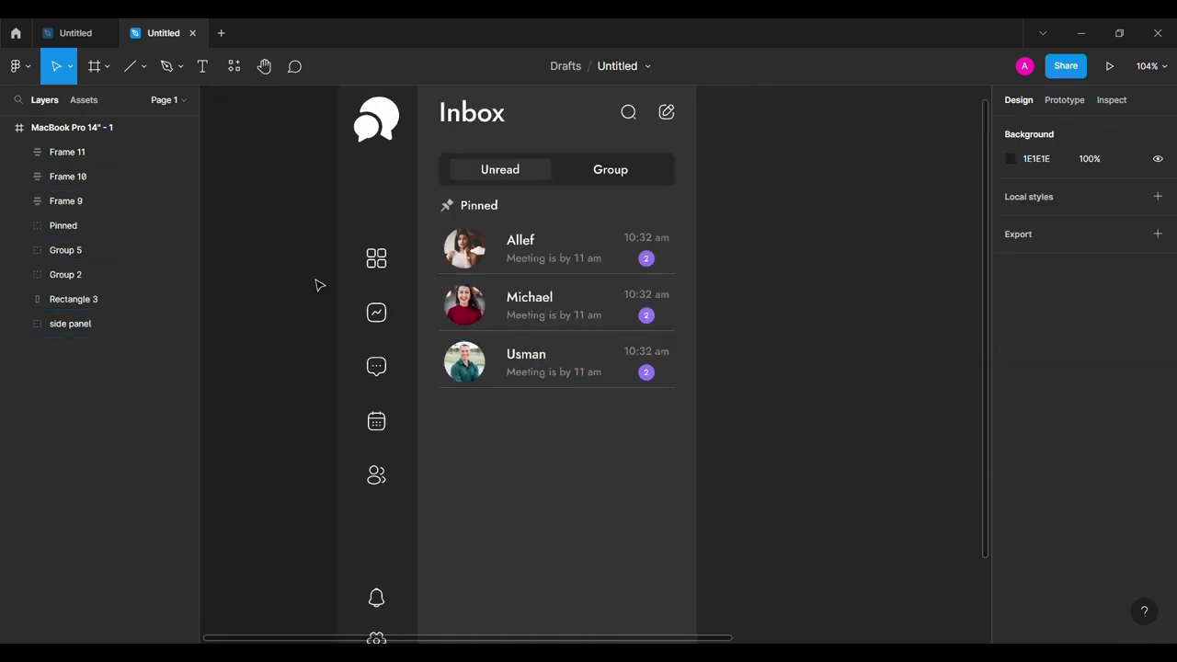
pyautogui.scroll(-3, 318, 285)
pyautogui.click(552, 273)
pyautogui.scroll(-2, 1044, 449)
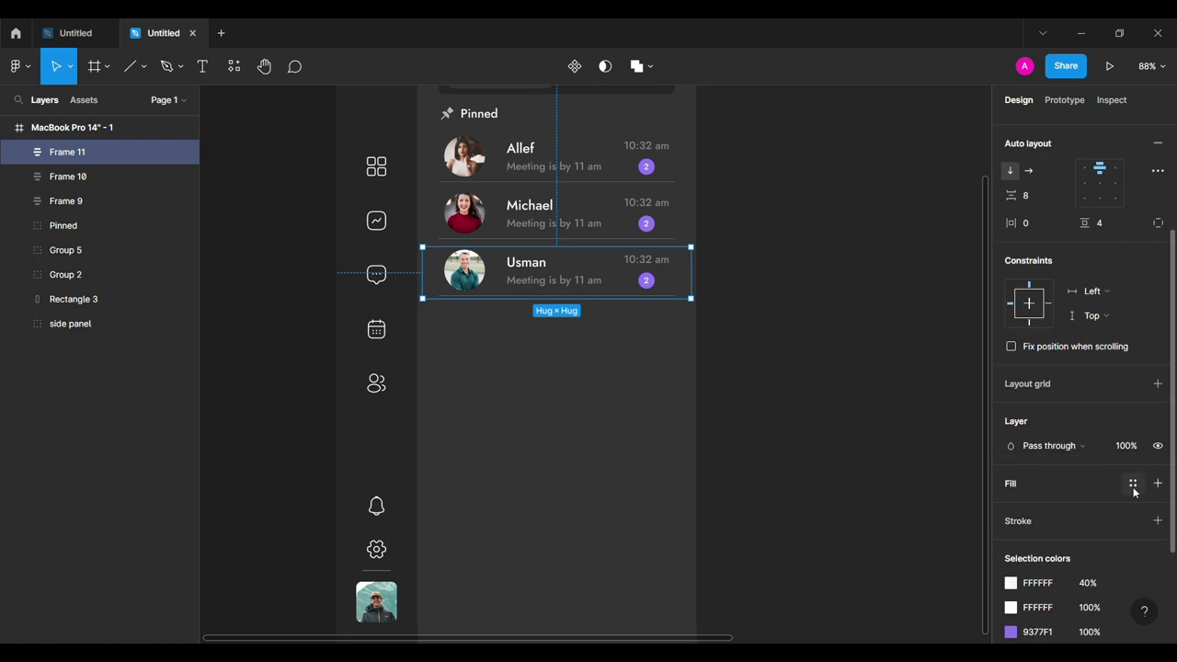
pyautogui.click(1158, 482)
pyautogui.click(1090, 507)
pyautogui.write('40')
pyautogui.press('Return')
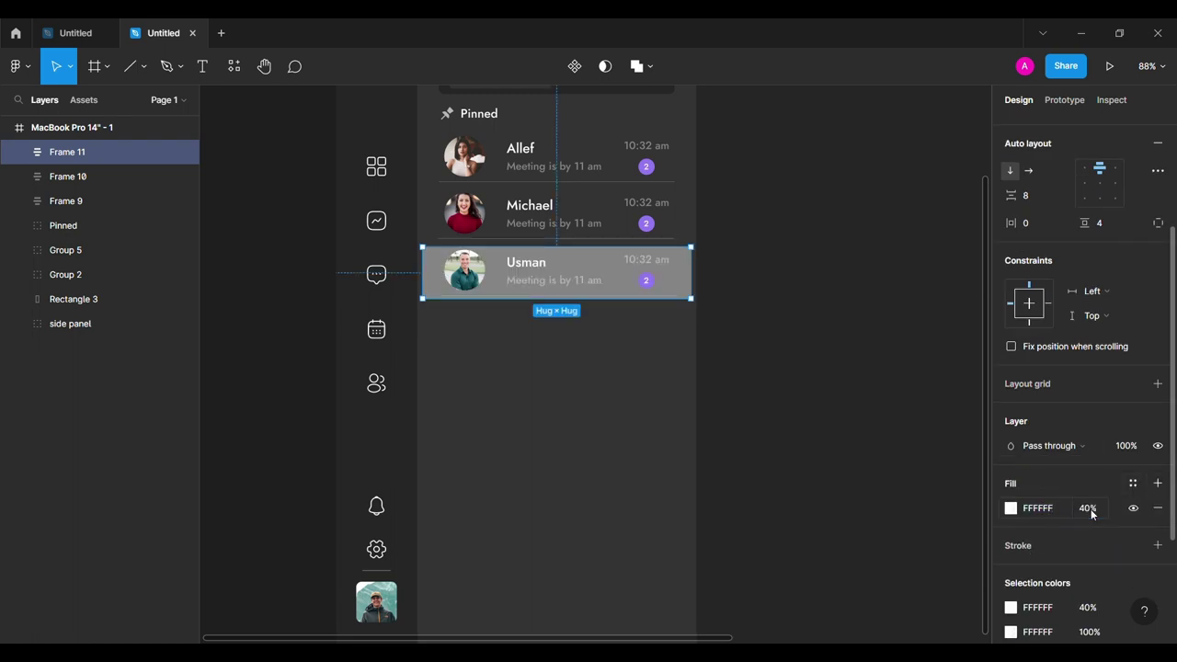
# Step: Lower the Usman row fill opacity to 20%, then set it to 30%
pyautogui.click(864, 479)
pyautogui.click(67, 152)
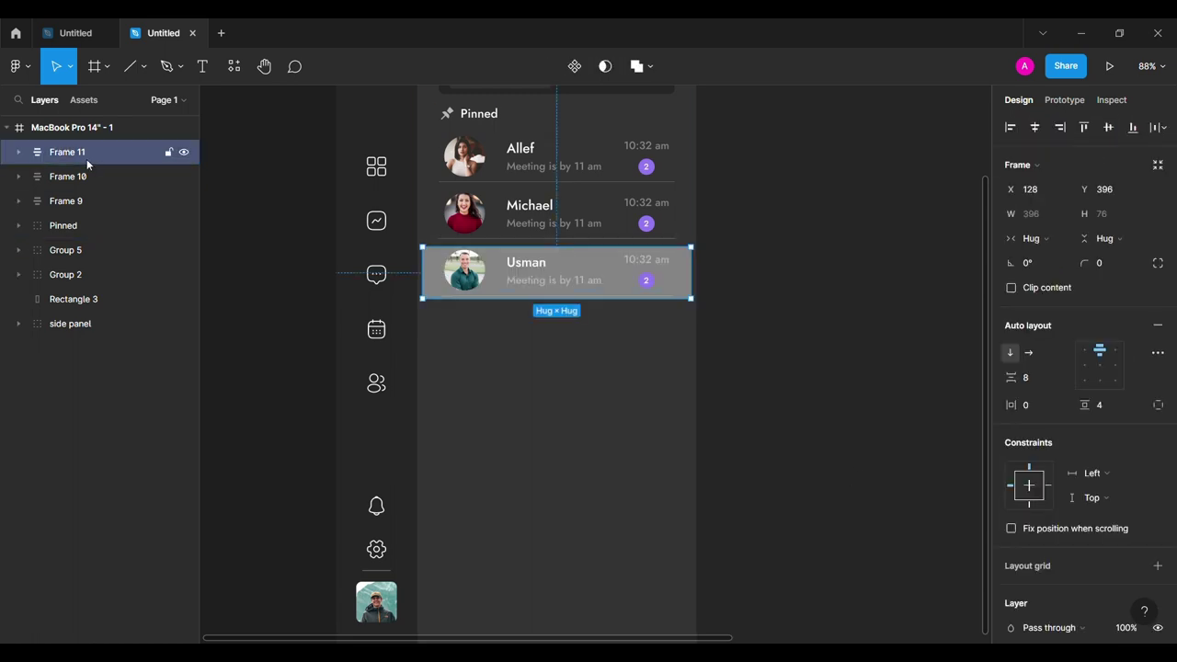
pyautogui.scroll(-3, 1084, 441)
pyautogui.click(1087, 537)
pyautogui.write('20')
pyautogui.press('Return')
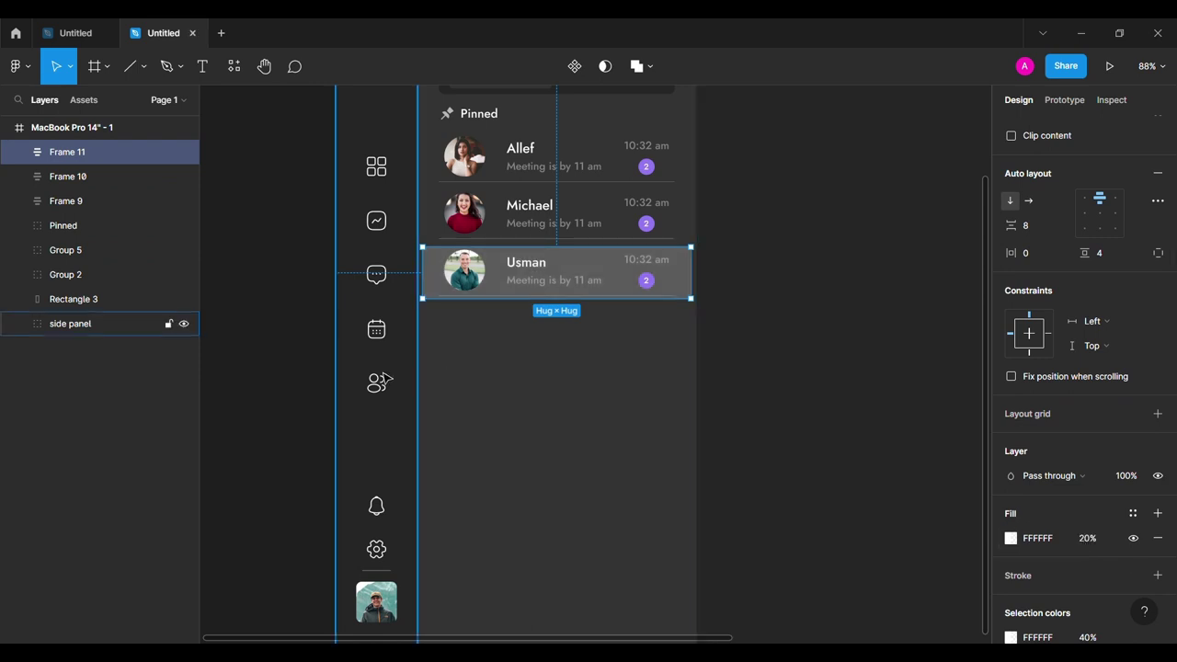
pyautogui.click(1087, 538)
pyautogui.write('30')
pyautogui.press('Return')
# Step: Select the Pinned heading
pyautogui.click(331, 401)
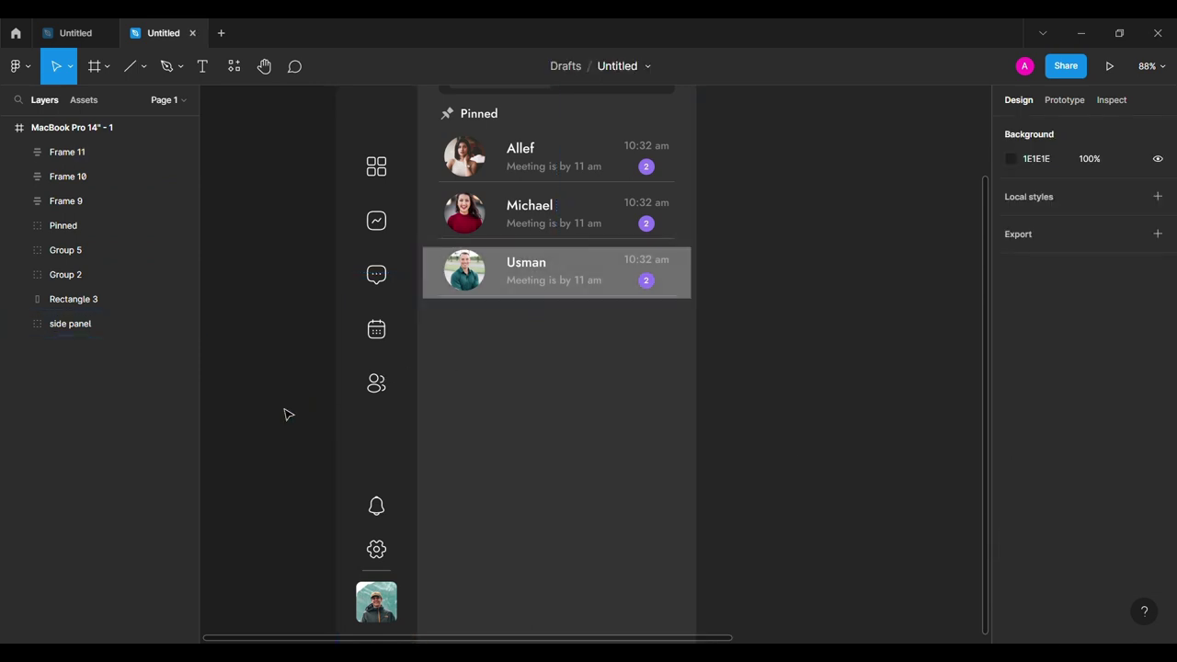
pyautogui.scroll(2, 286, 413)
pyautogui.click(442, 181)
pyautogui.scroll(-3, 1057, 441)
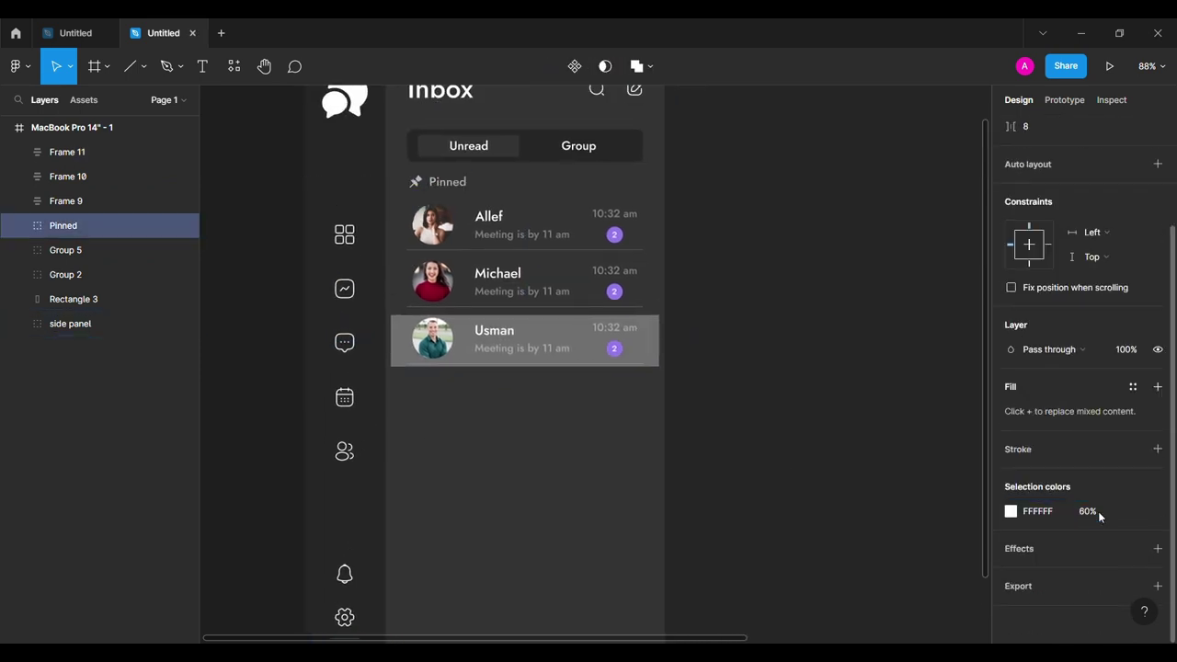
# Step: Duplicate the Pinned heading below the Usman row and relabel it 'All Messsages'
pyautogui.keyDown('alt'); pyautogui.moveTo(436, 182); pyautogui.dragTo(439, 411); pyautogui.keyUp('alt')
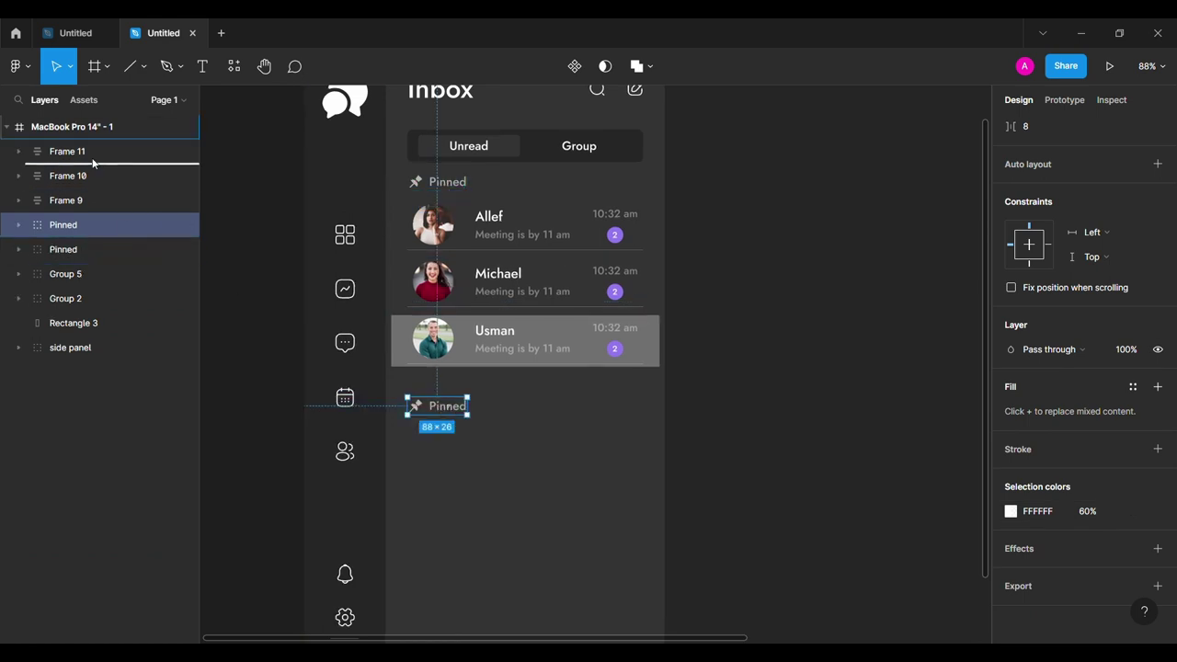
pyautogui.moveTo(93, 163); pyautogui.dragTo(93, 147)
pyautogui.doubleClick(85, 155)
pyautogui.write('All messages')
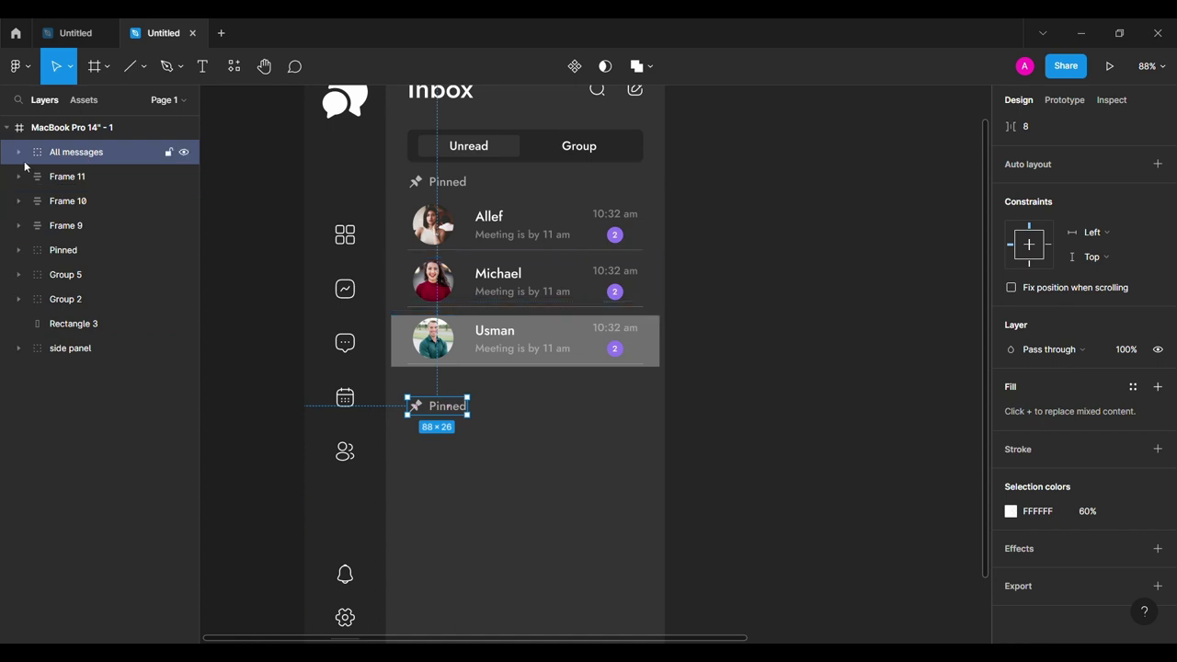
pyautogui.press('Return')
pyautogui.click(87, 188)
pyautogui.write('All Messsages')
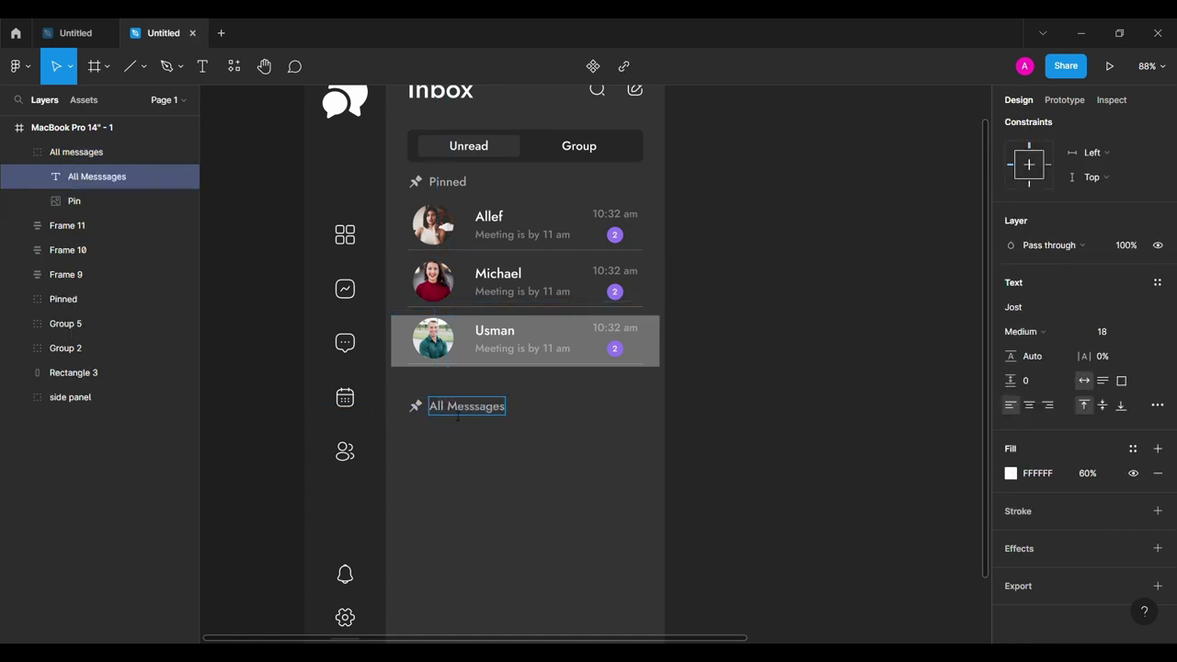
pyautogui.click(448, 447)
# Step: Insert a Bold message icon from the Iconsax plugin
pyautogui.click(16, 67)
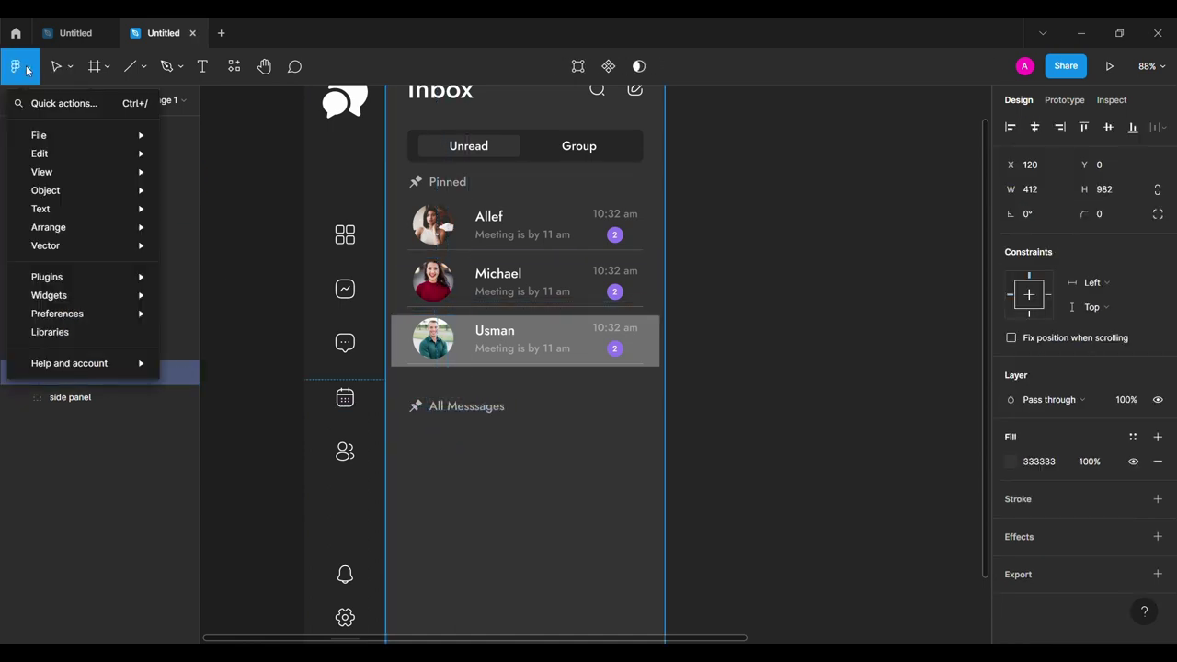
pyautogui.click(243, 313)
pyautogui.write('mess')
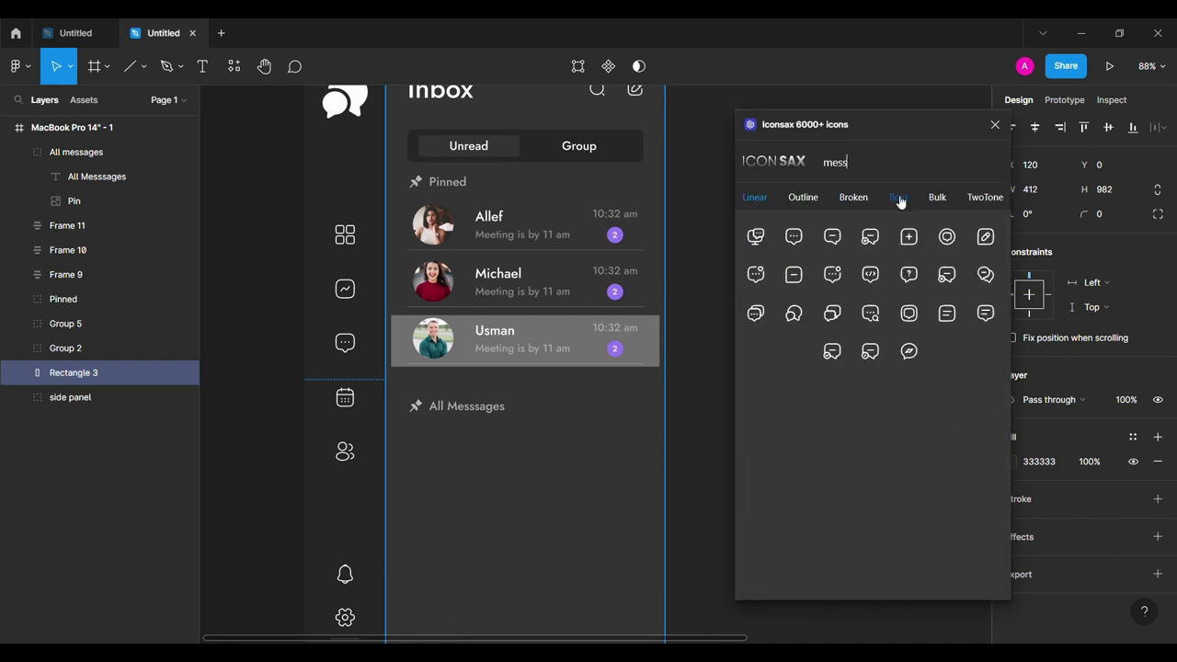
pyautogui.click(898, 197)
pyautogui.moveTo(536, 465); pyautogui.dragTo(490, 479)
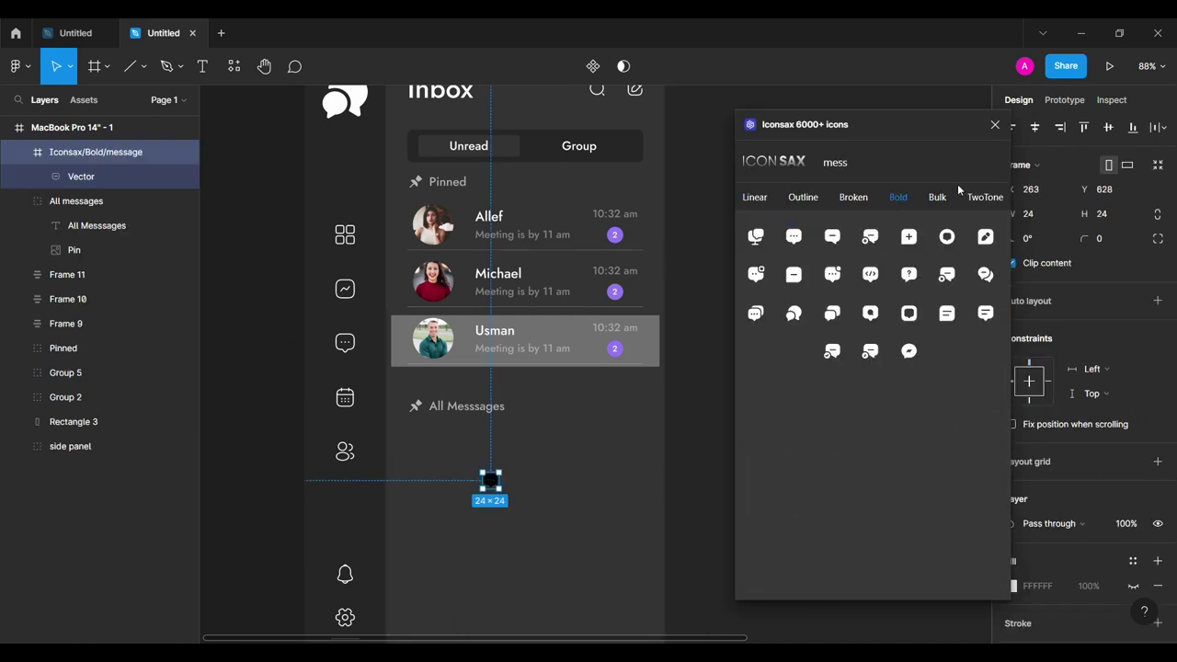
pyautogui.click(994, 124)
# Step: Colour the message icon #FFFFFF at 60% and place it beside the heading
pyautogui.scroll(-3, 1045, 440)
pyautogui.click(1034, 512)
pyautogui.write('fff')
pyautogui.press('Tab')
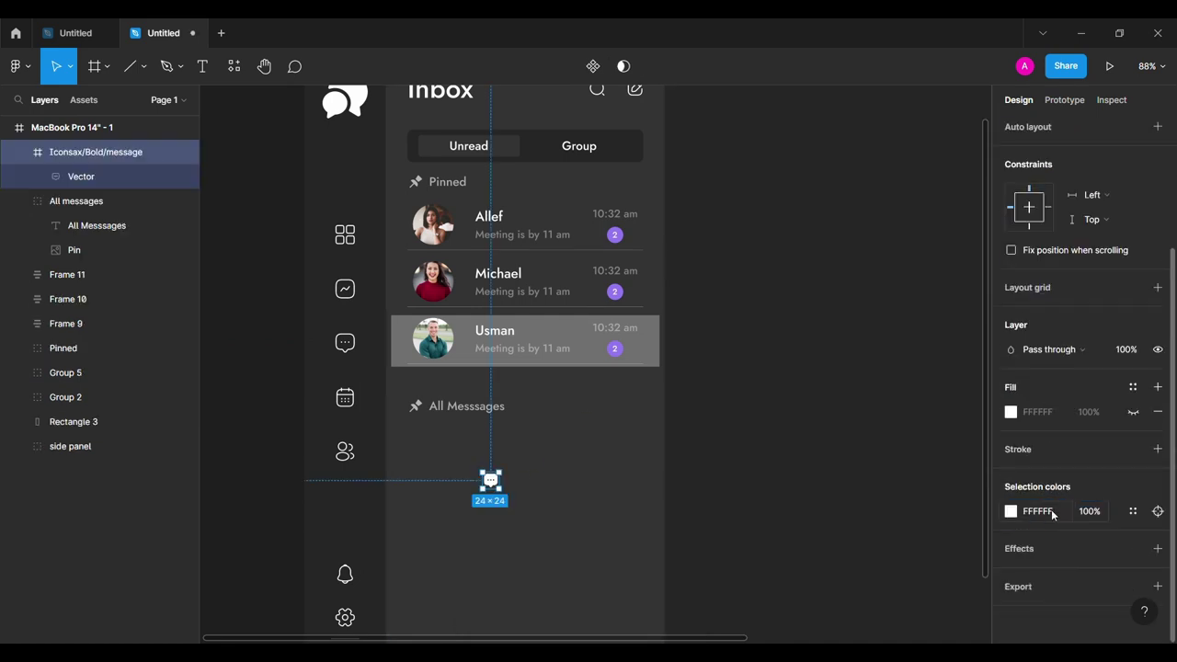
pyautogui.write('6')
pyautogui.moveTo(491, 483); pyautogui.dragTo(413, 421)
# Step: Move the message icon into the All messages heading group
pyautogui.click(19, 151)
pyautogui.click(19, 176)
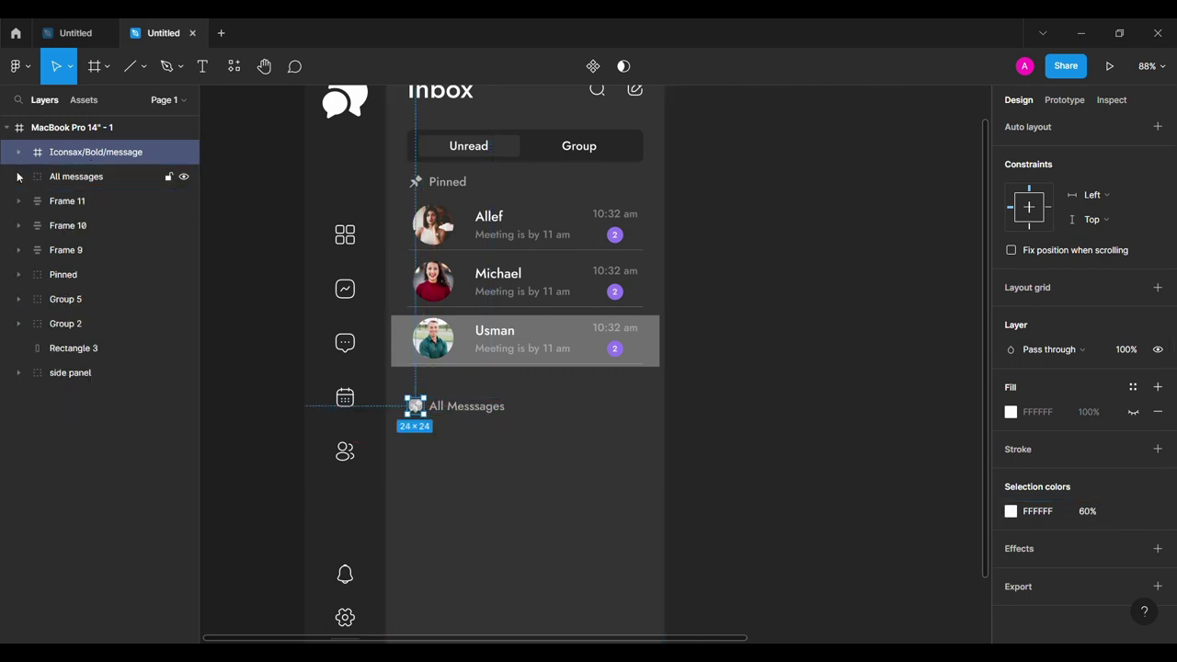
pyautogui.moveTo(116, 156); pyautogui.dragTo(78, 179)
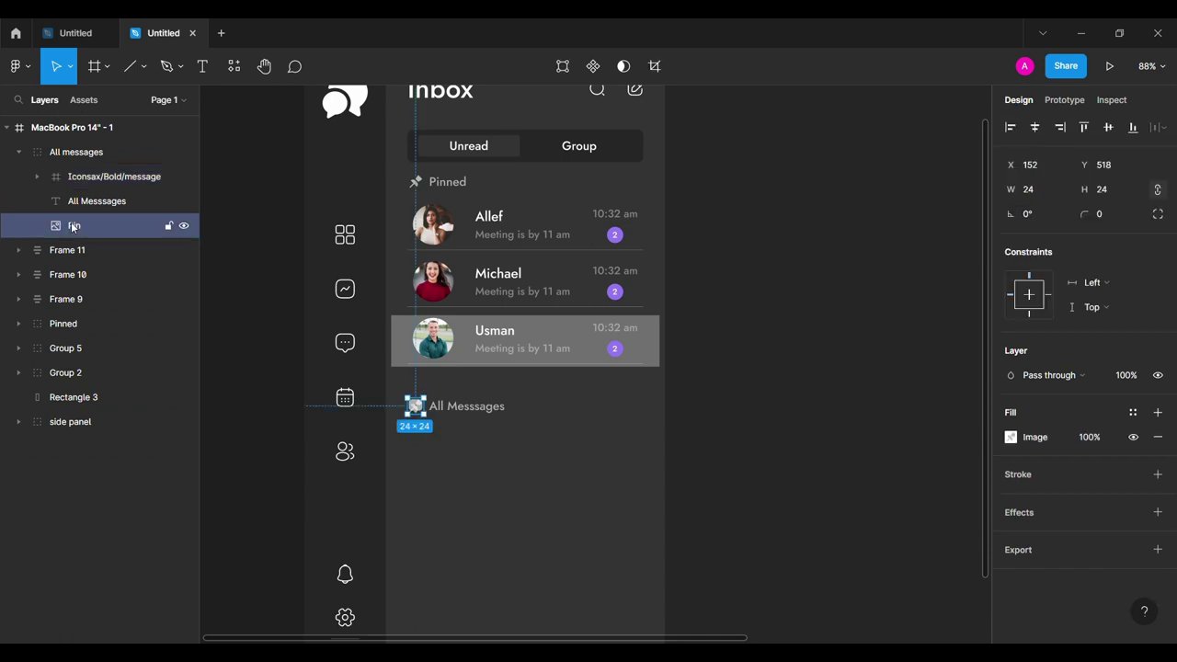
pyautogui.click(257, 395)
pyautogui.click(450, 404)
pyautogui.scroll(2, 450, 406)
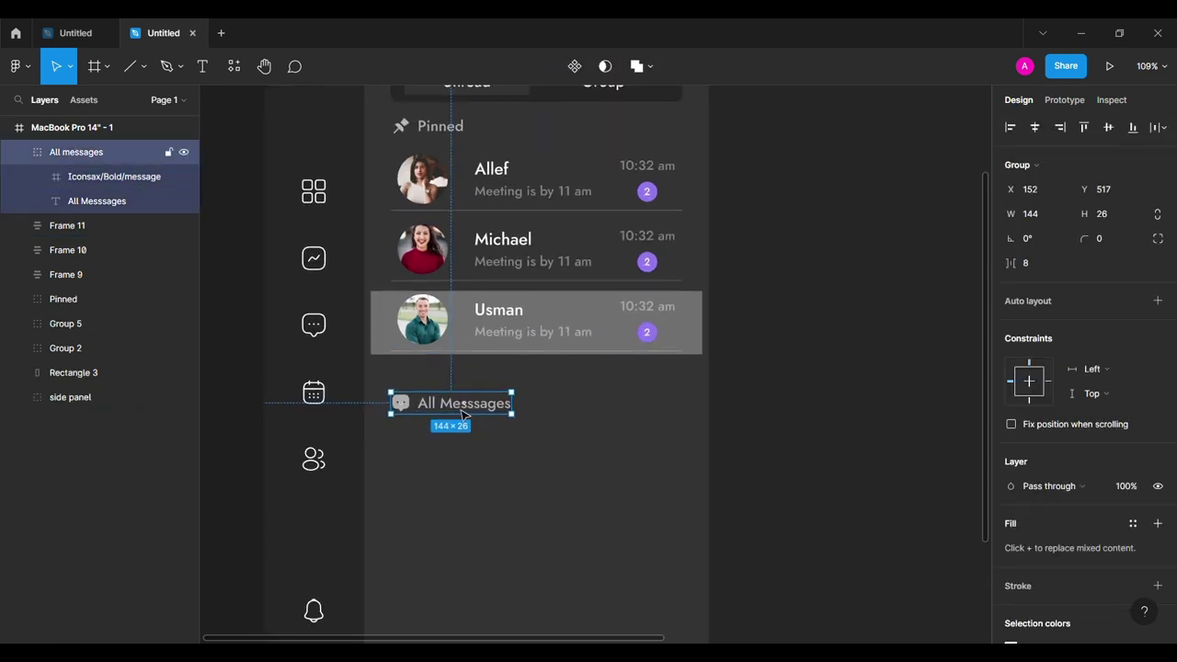
pyautogui.doubleClick(464, 409)
pyautogui.click(399, 403)
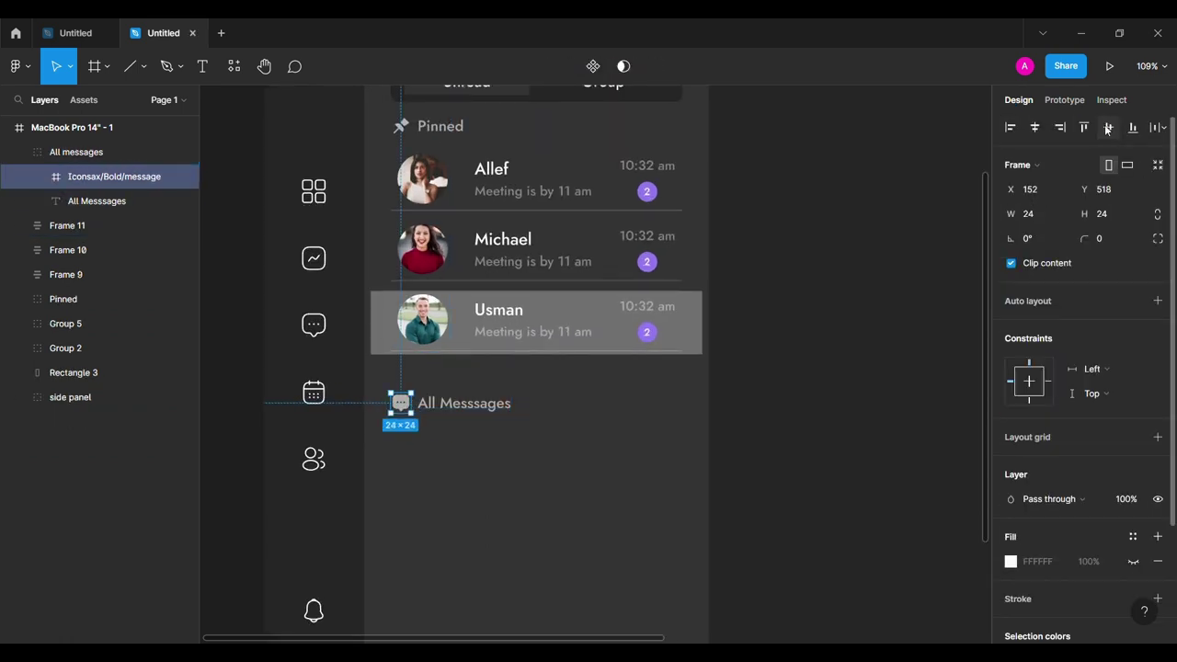
pyautogui.click(98, 152)
pyautogui.click(26, 152)
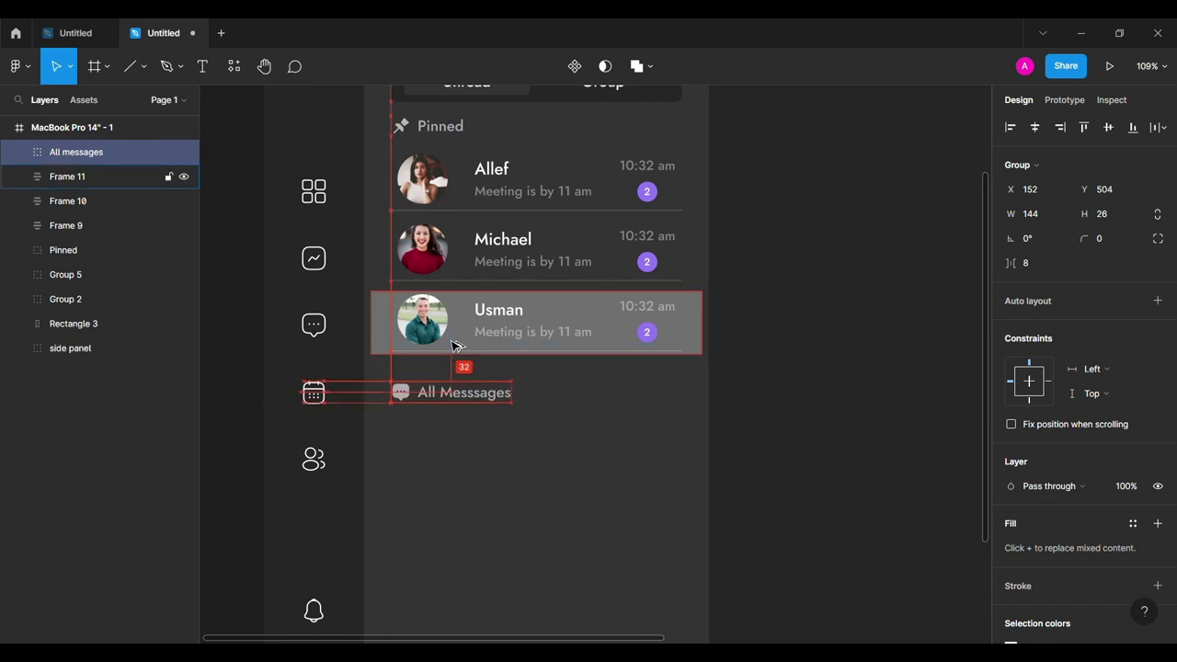
# Step: Alt-drag a copy of a chat card below the All Messsages heading
pyautogui.scroll(-2, 340, 497)
pyautogui.click(249, 459)
pyautogui.scroll(-1, 249, 460)
pyautogui.scroll(-2, 368, 322)
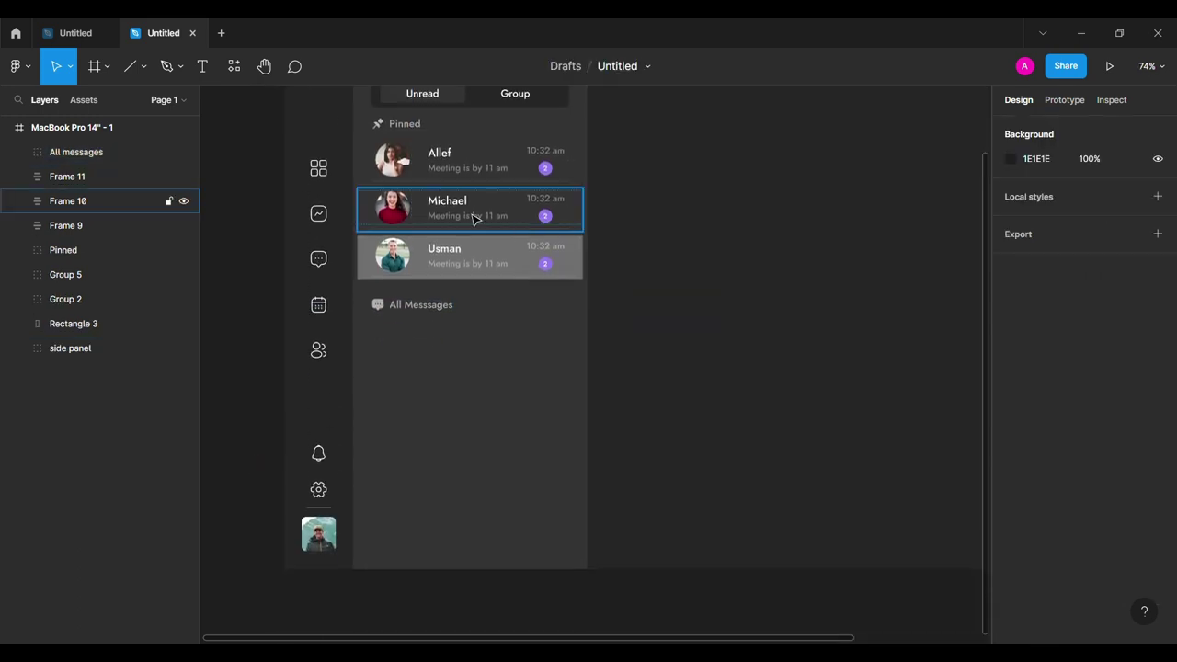
pyautogui.moveTo(475, 218)
pyautogui.mouseDown()
pyautogui.moveTo(474, 357)
pyautogui.moveTo(434, 401)
pyautogui.moveTo(434, 507)
pyautogui.moveTo(447, 546)
pyautogui.mouseUp()
# Step: Select all five chat cards and set the spacing between them to 8
pyautogui.keyDown('shift'); pyautogui.click(501, 501); pyautogui.keyUp('shift')
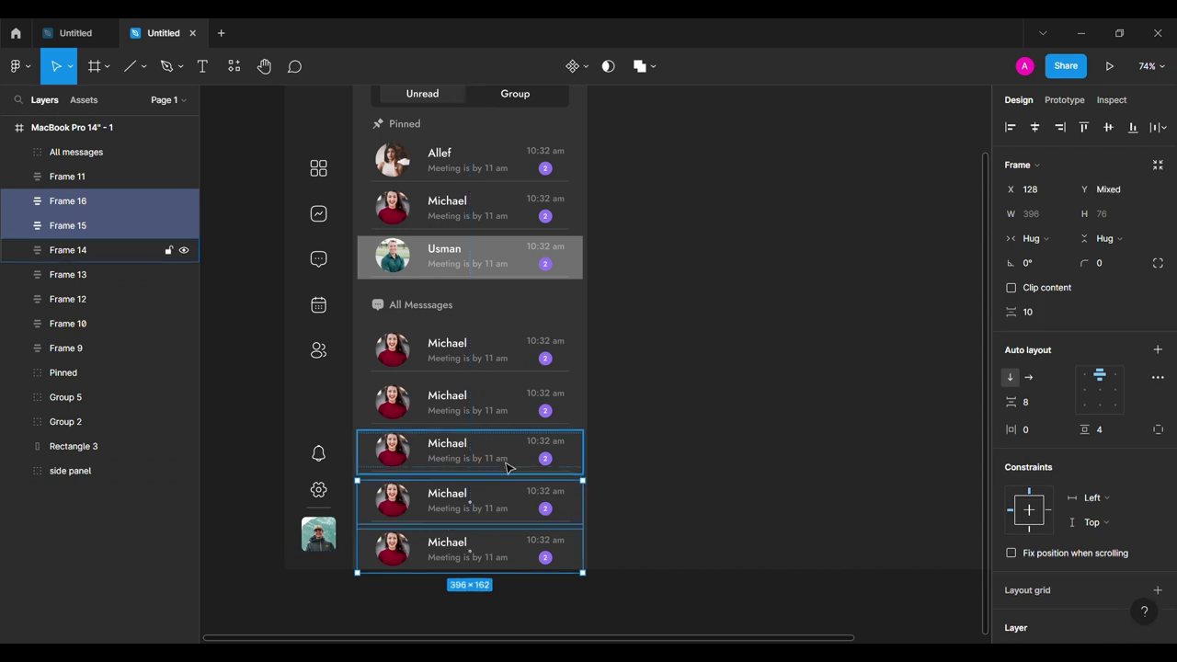
pyautogui.keyDown('shift'); pyautogui.click(507, 412); pyautogui.keyUp('shift')
pyautogui.keyDown('shift'); pyautogui.click(510, 365); pyautogui.keyUp('shift')
pyautogui.click(1034, 312)
pyautogui.write('12')
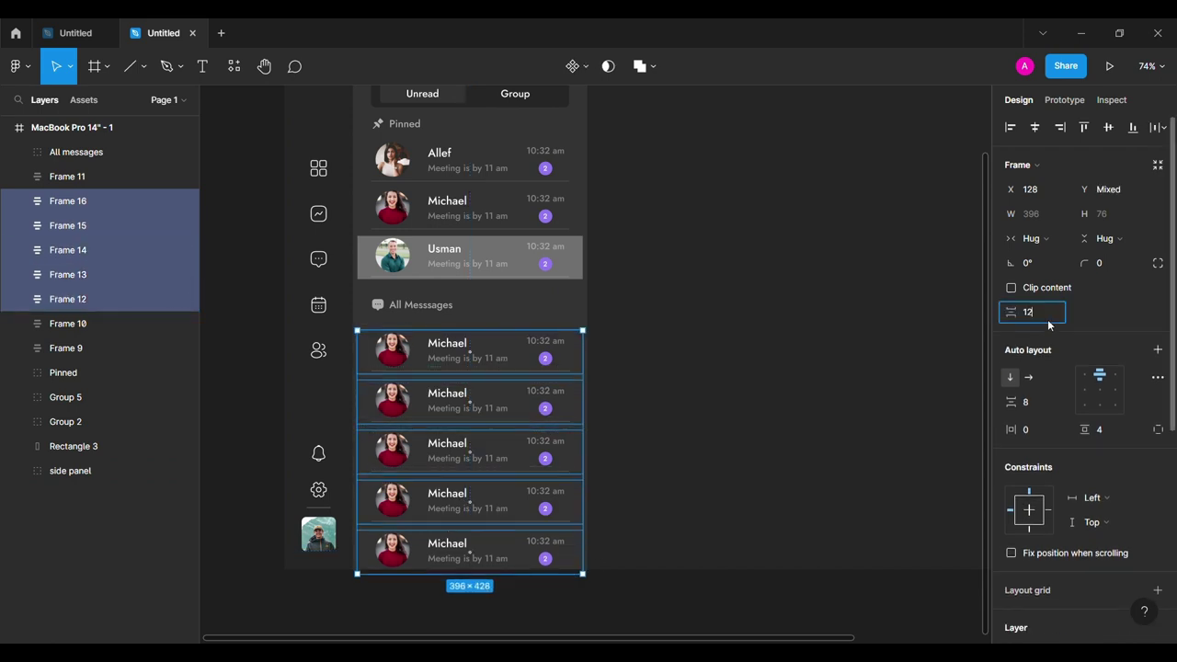
pyautogui.press('BackSpace')
pyautogui.press('BackSpace')
pyautogui.write('8')
pyautogui.press('Return')
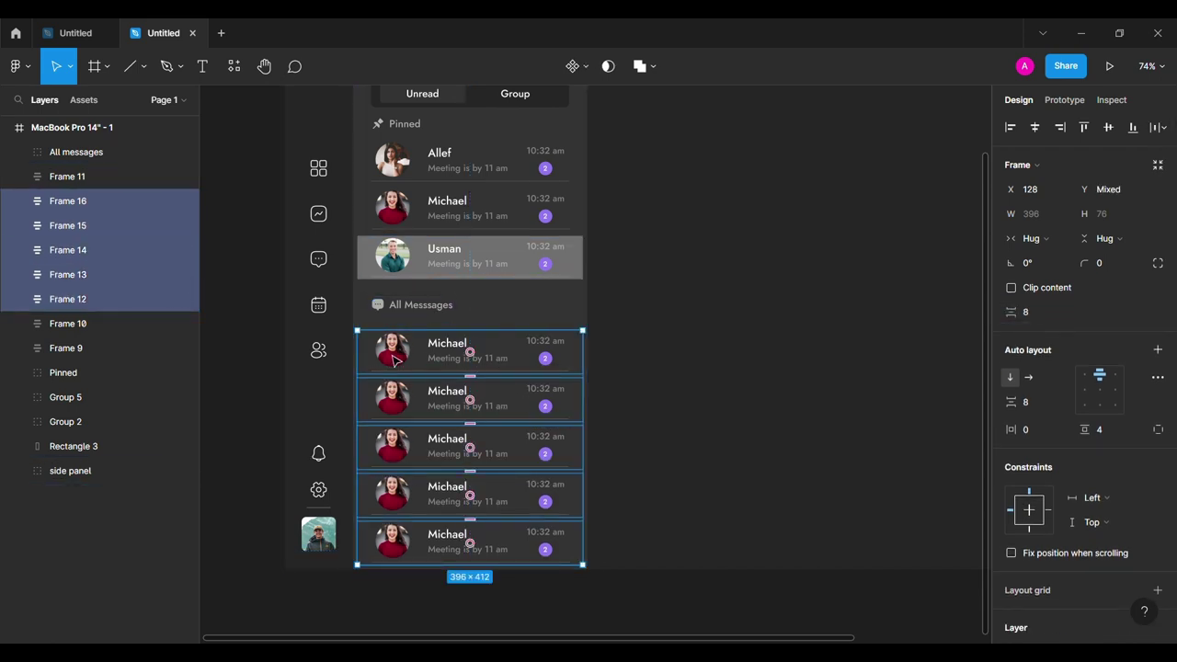
# Step: Fill the first card's avatar with an Unsplash portrait using the Unsplash plugin
pyautogui.doubleClick(393, 358)
pyautogui.click(16, 66)
pyautogui.click(211, 313)
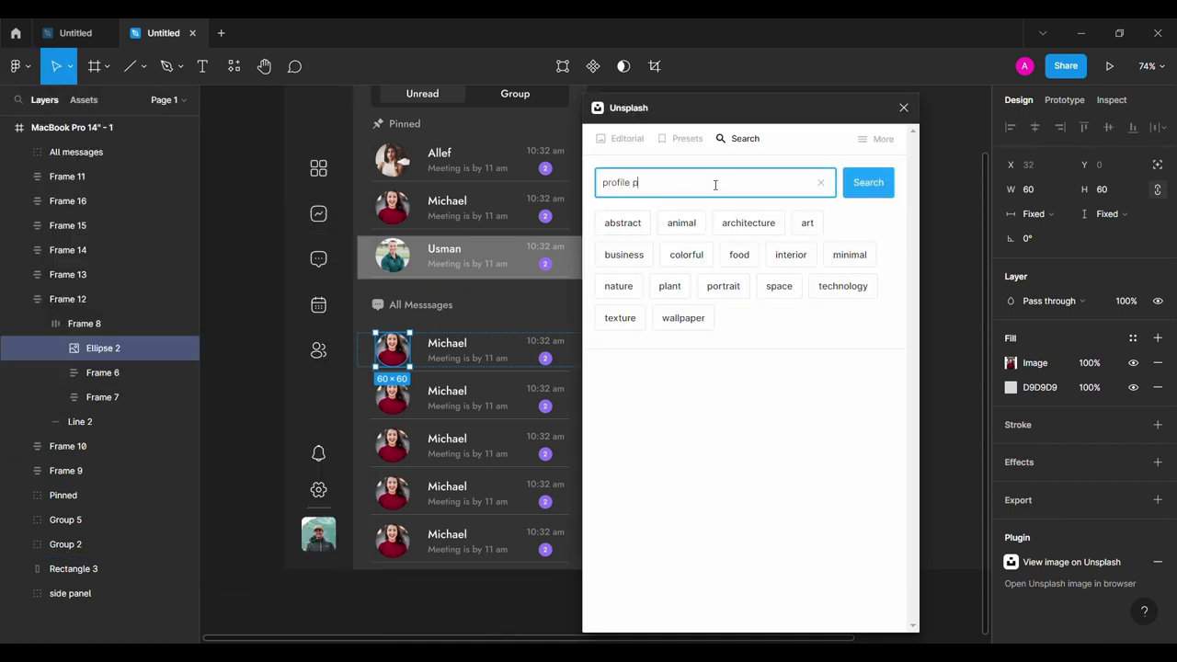
pyautogui.write('hoto')
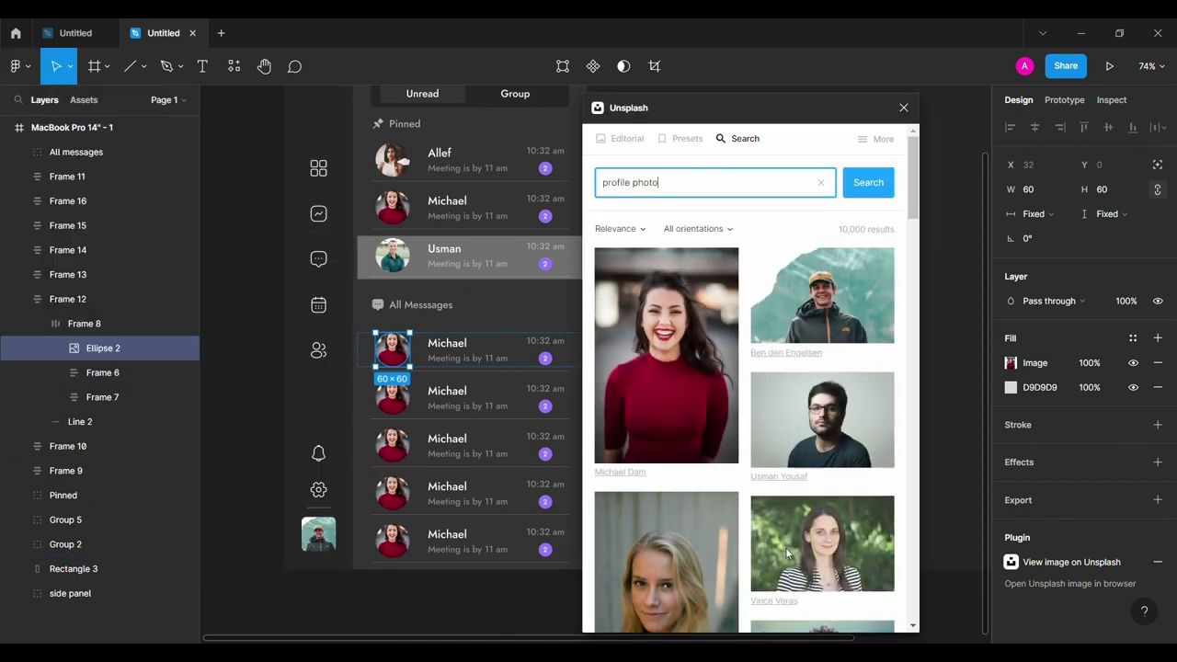
pyautogui.click(785, 552)
pyautogui.click(459, 348)
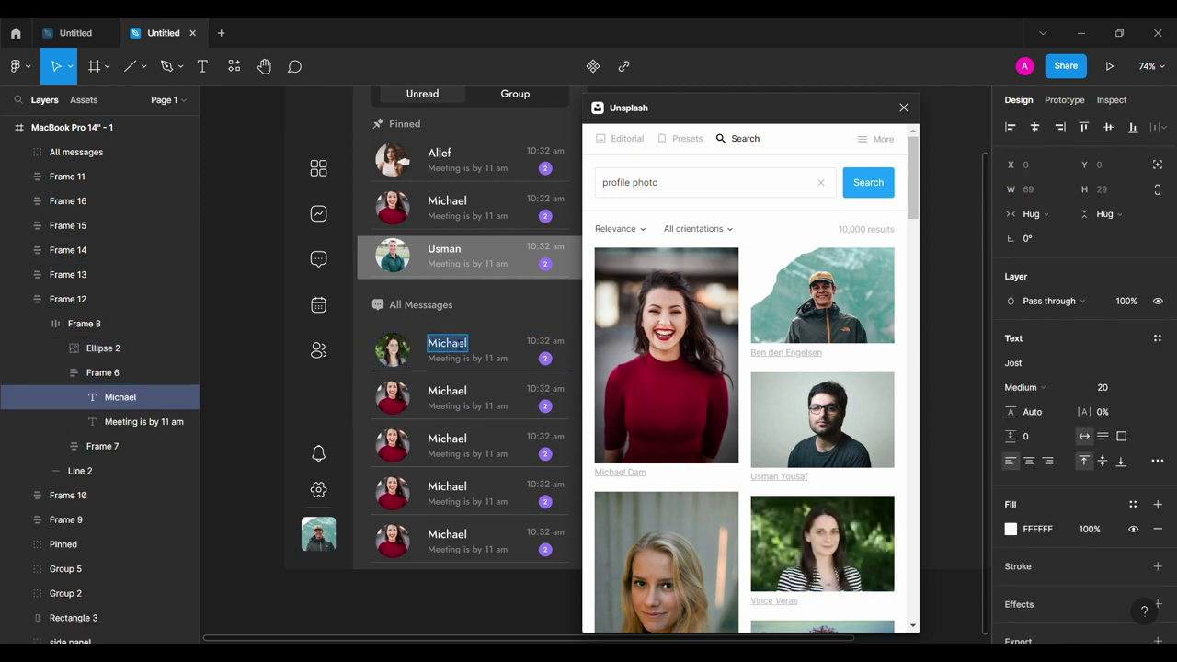
# Step: Give the second card's avatar an Unsplash photo and edit its contact name
pyautogui.click(391, 398)
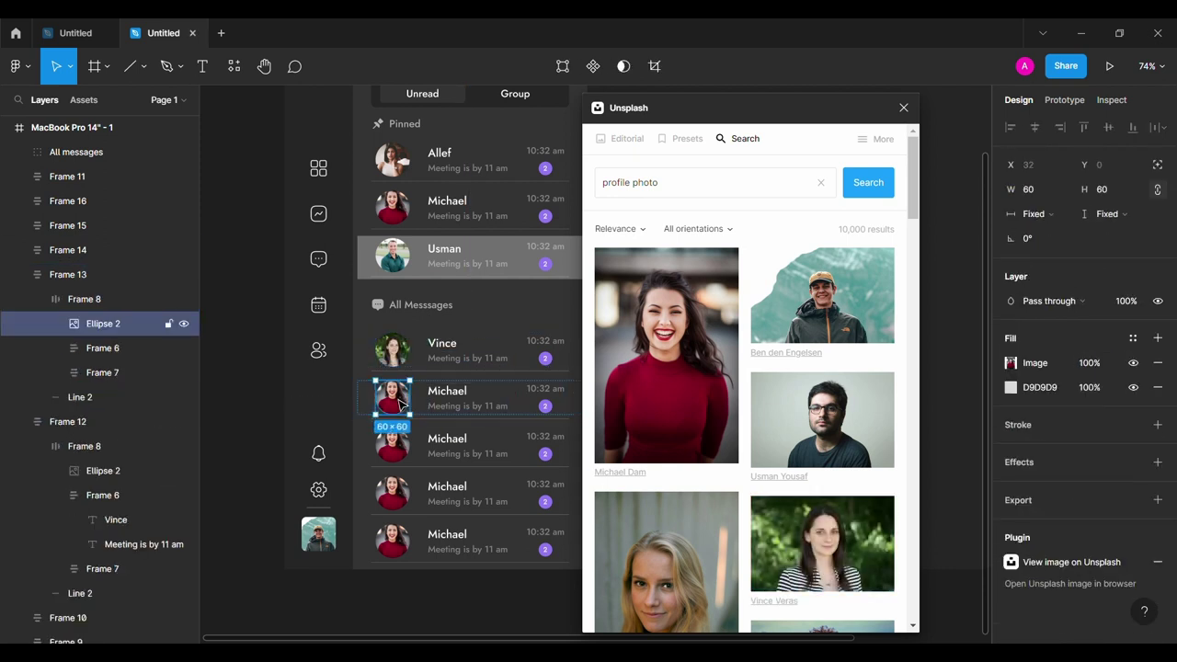
pyautogui.click(666, 561)
pyautogui.scroll(-3, 683, 552)
pyautogui.click(449, 390)
pyautogui.doubleClick(450, 390)
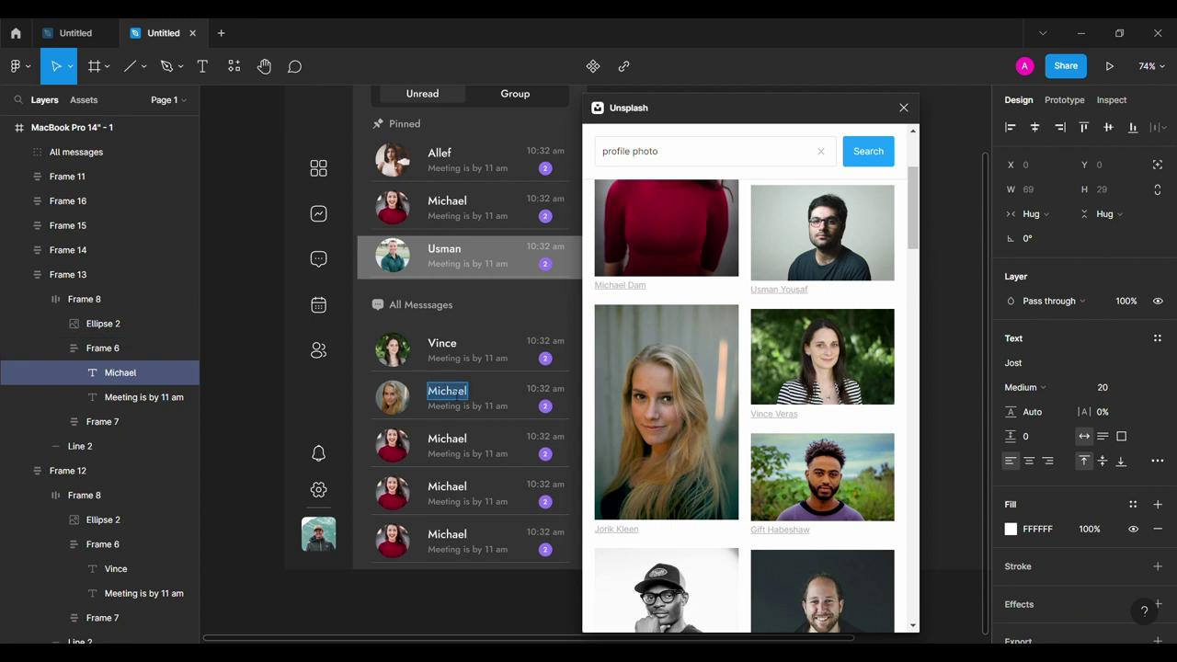
# Step: Give the third card an Unsplash portrait and rename its contact
pyautogui.click(400, 444)
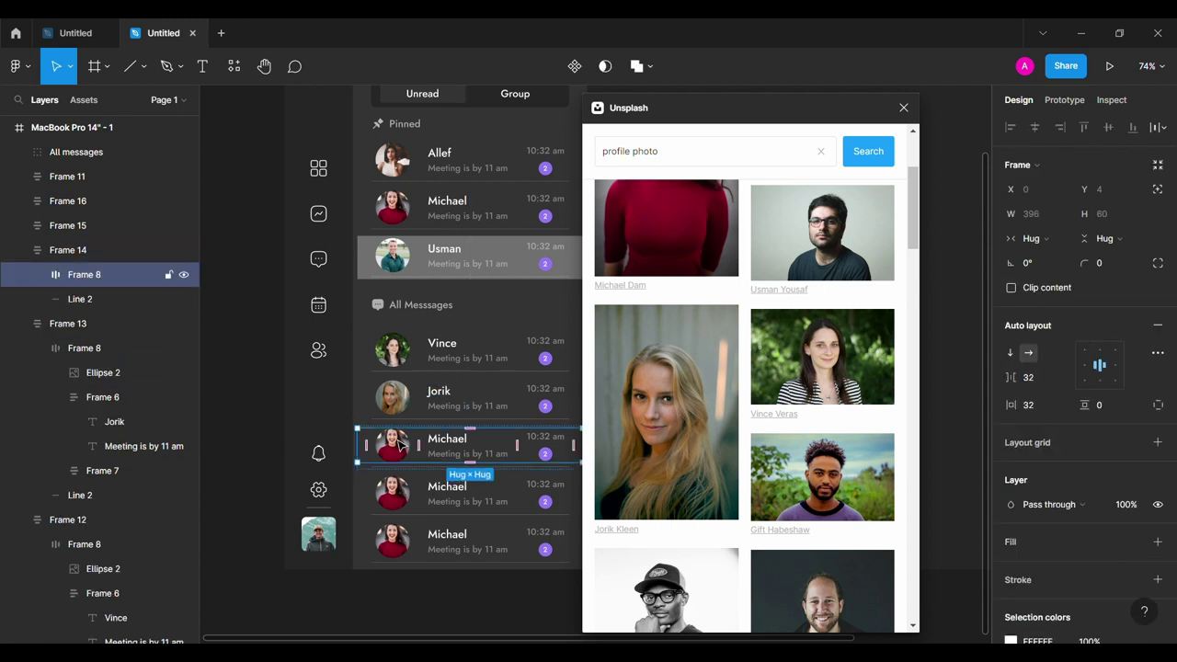
pyautogui.click(392, 444)
pyautogui.click(821, 477)
pyautogui.click(447, 439)
pyautogui.doubleClick(447, 438)
pyautogui.write('Gift')
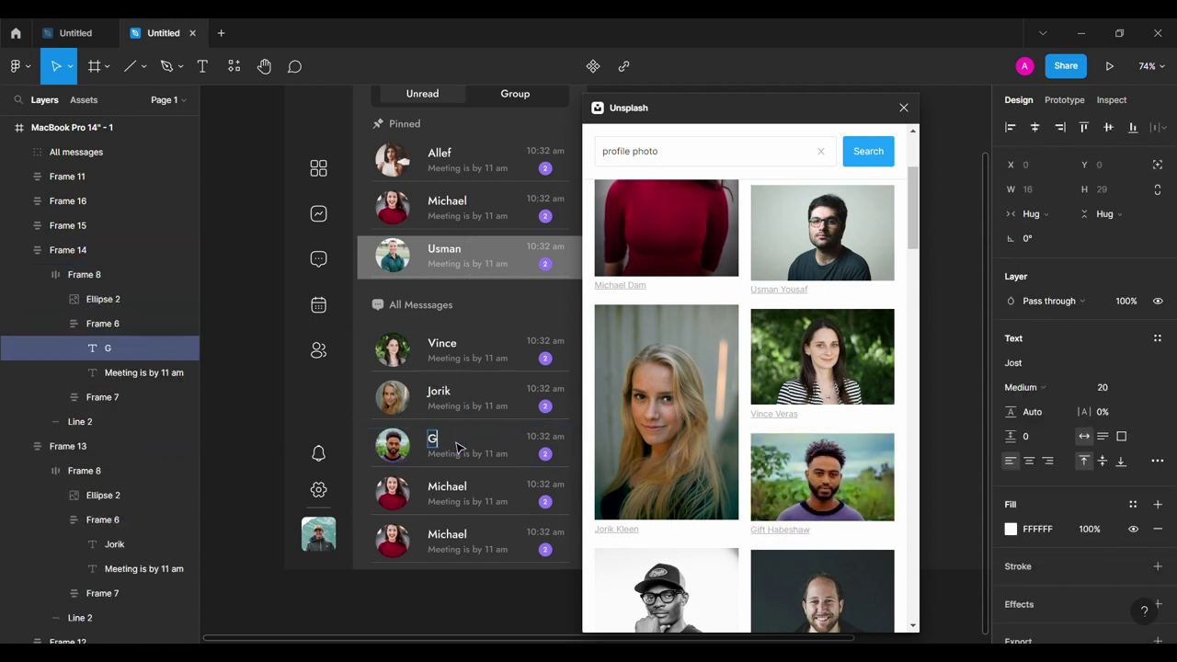
# Step: Fill the fourth card's avatar with a smiling man's Unsplash photo
pyautogui.click(397, 496)
pyautogui.doubleClick(395, 495)
pyautogui.click(454, 494)
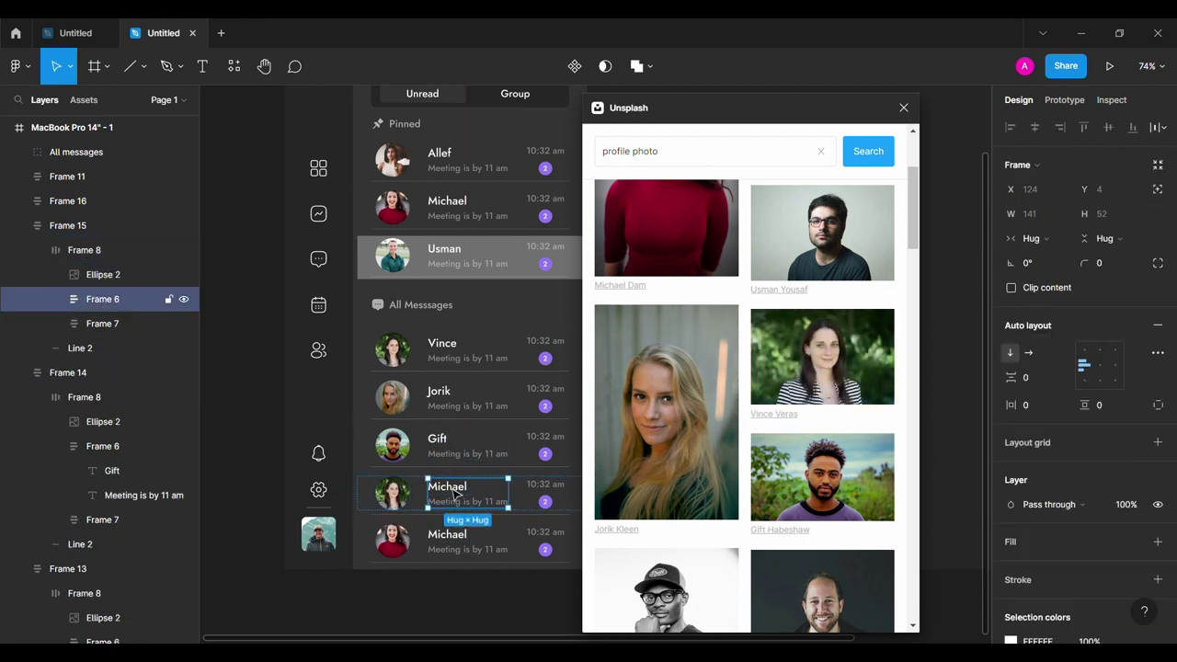
pyautogui.scroll(-5, 765, 545)
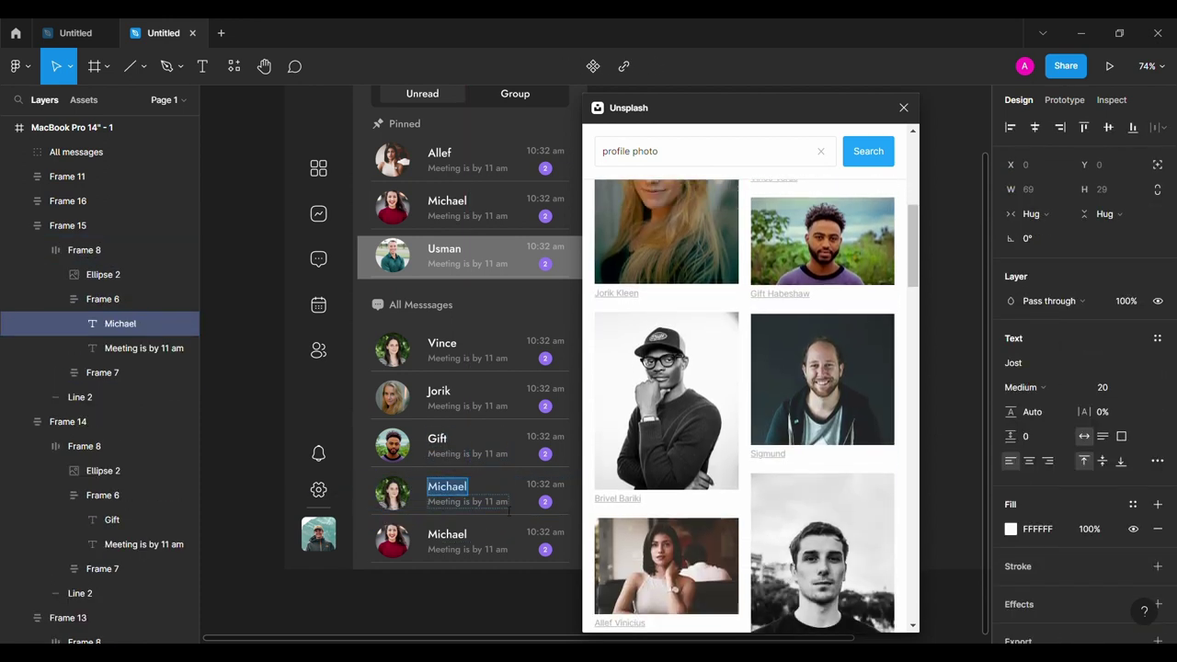
pyautogui.doubleClick(407, 504)
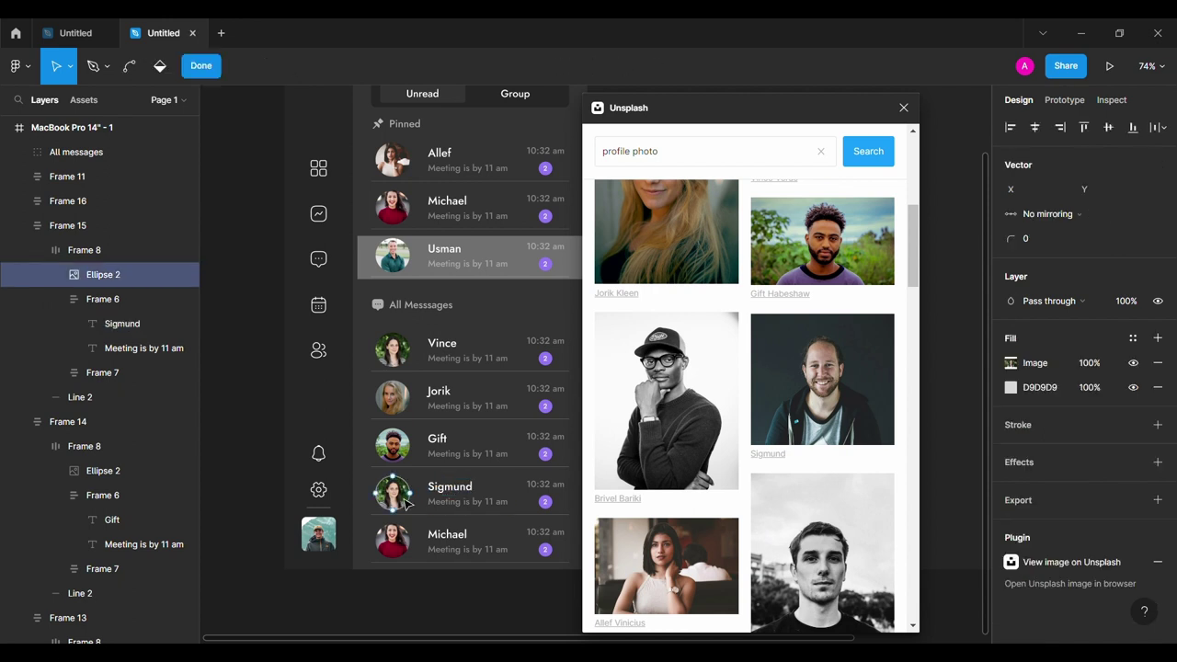
pyautogui.click(201, 73)
pyautogui.click(841, 371)
# Step: Give the fifth card's avatar an Unsplash portrait, select its name, and close the plugin
pyautogui.click(393, 541)
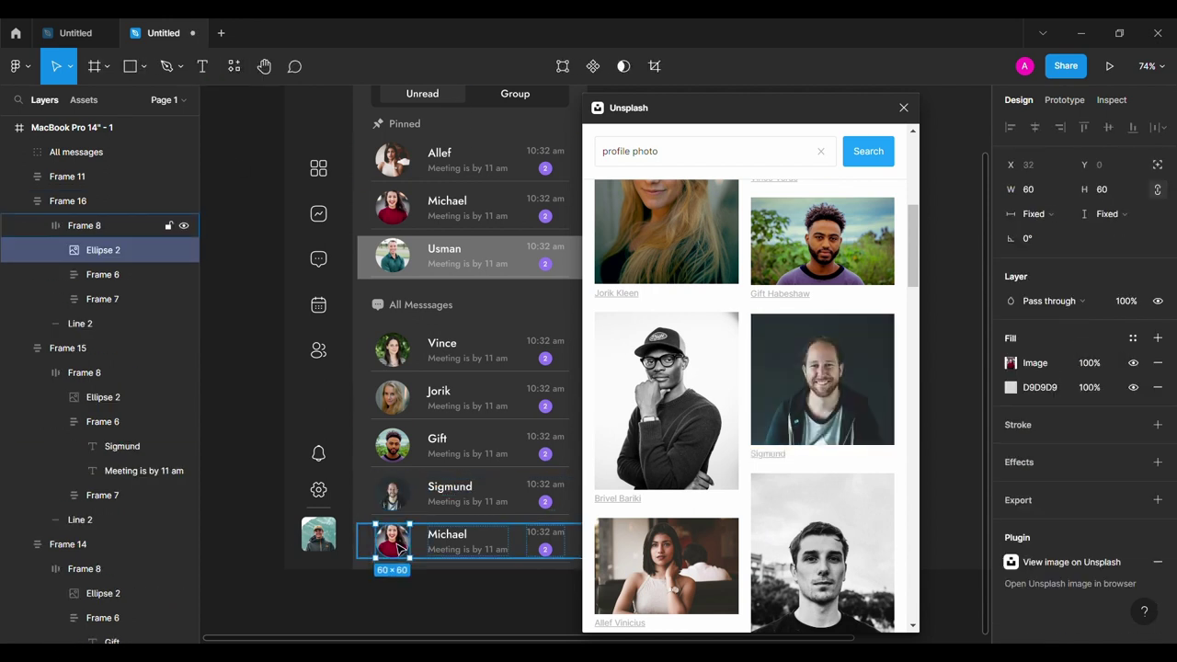
pyautogui.scroll(-3, 775, 542)
pyautogui.click(775, 542)
pyautogui.click(459, 535)
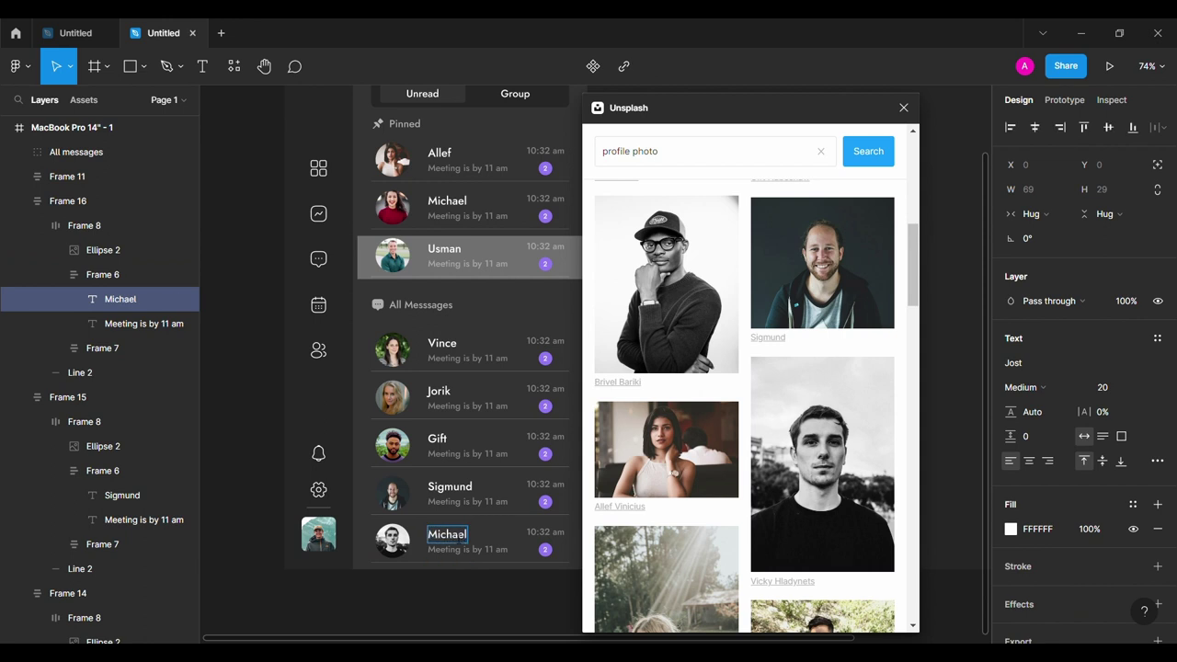
pyautogui.click(904, 107)
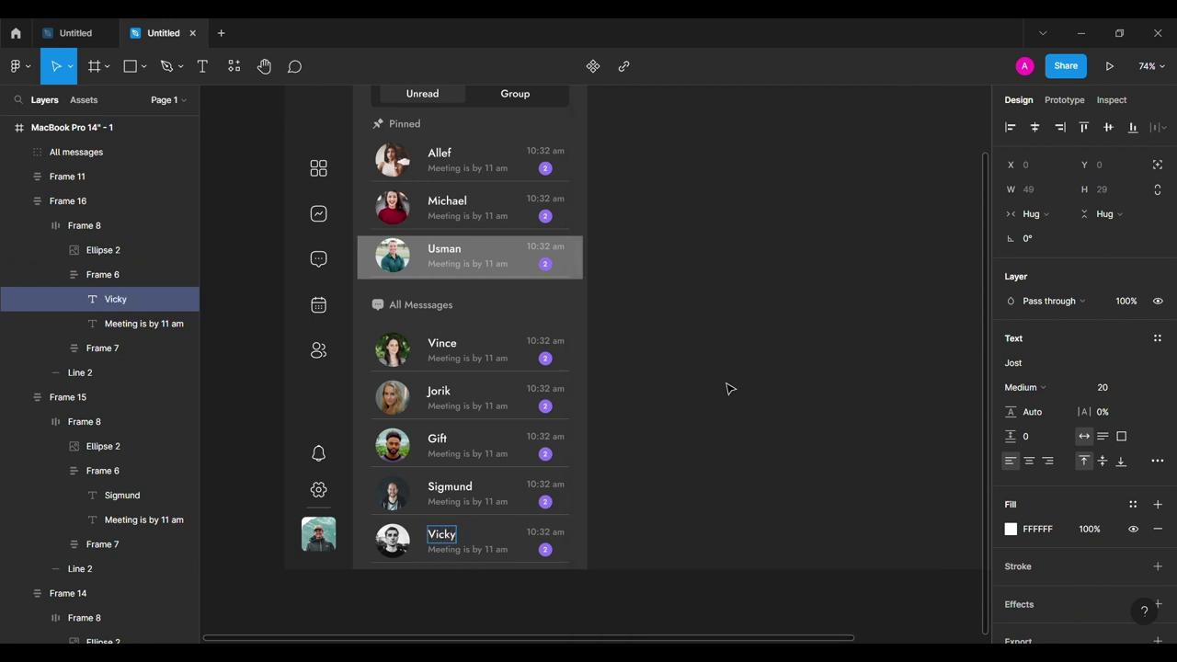
pyautogui.click(613, 468)
# Step: Delete the unread badge from the last chat row
pyautogui.click(546, 358)
pyautogui.doubleClick(546, 359)
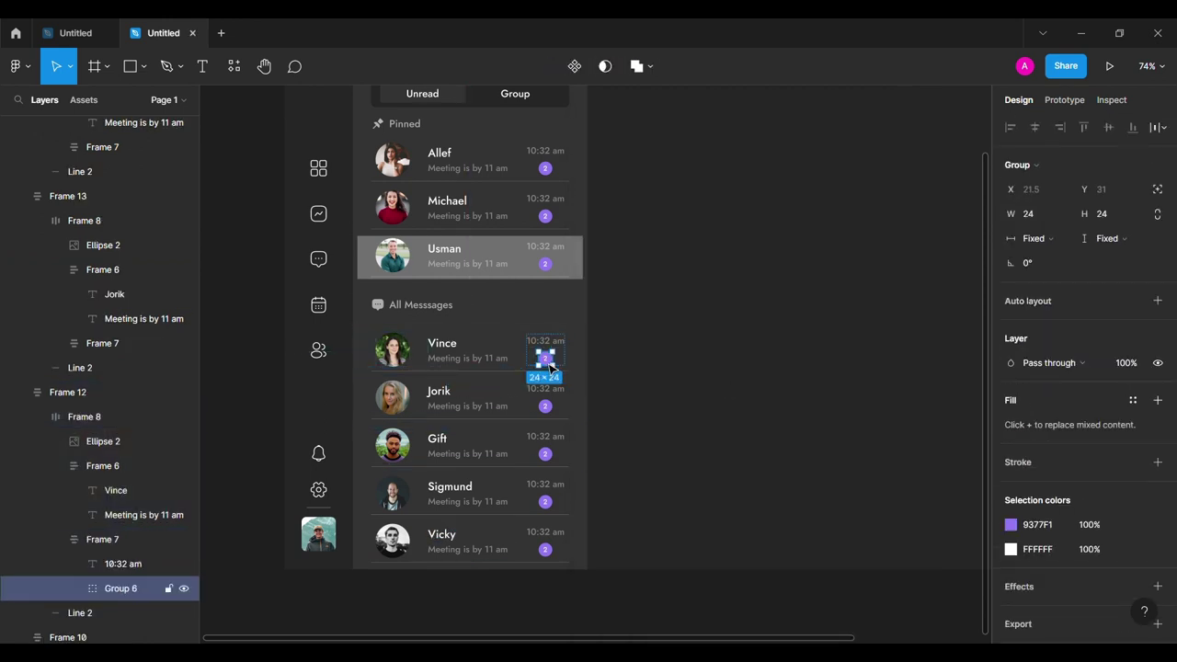
pyautogui.press('Escape')
pyautogui.doubleClick(548, 408)
pyautogui.press('Escape')
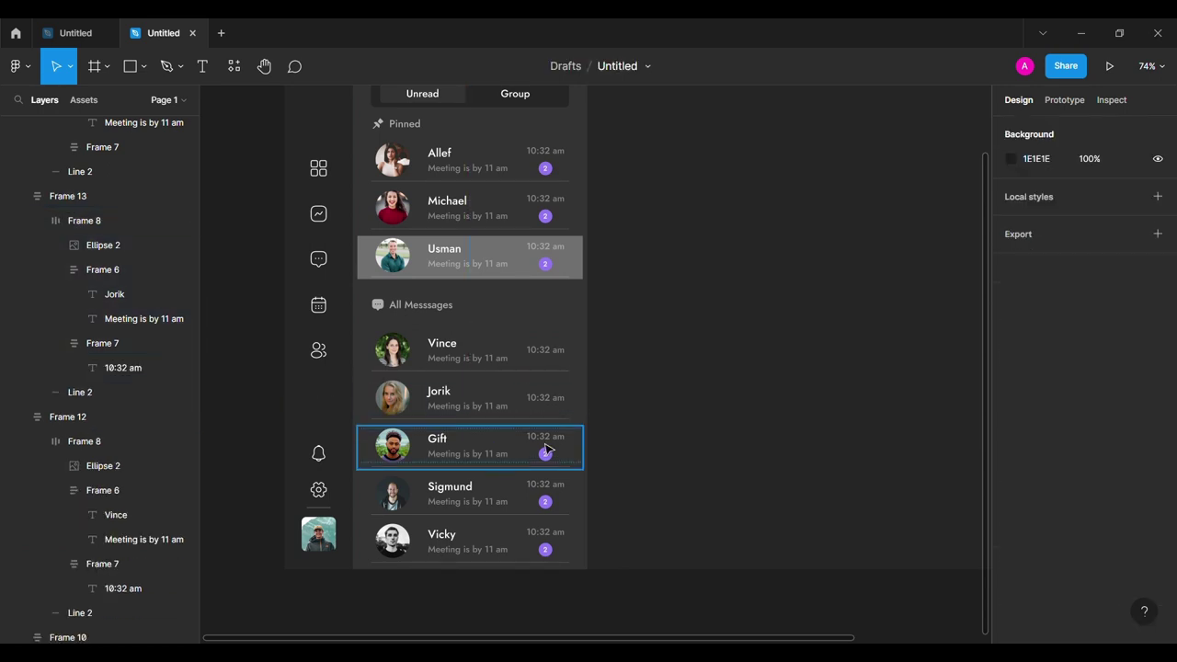
pyautogui.click(548, 454)
pyautogui.doubleClick(548, 454)
pyautogui.press('Escape')
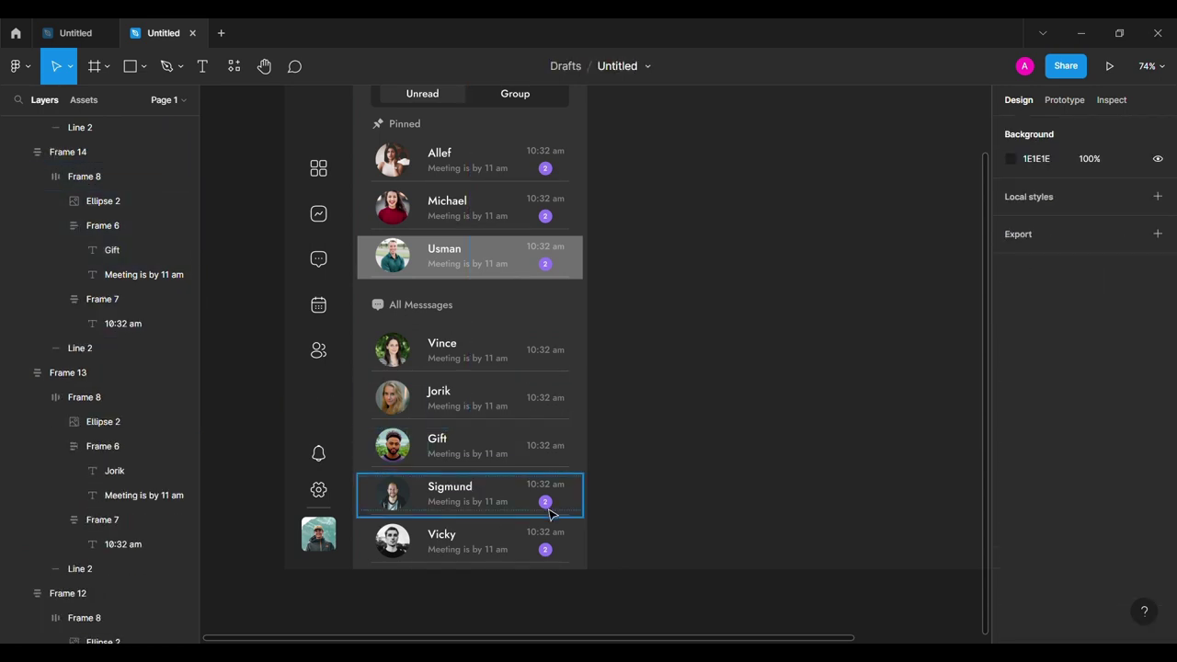
pyautogui.doubleClick(548, 502)
pyautogui.click(546, 557)
pyautogui.doubleClick(546, 552)
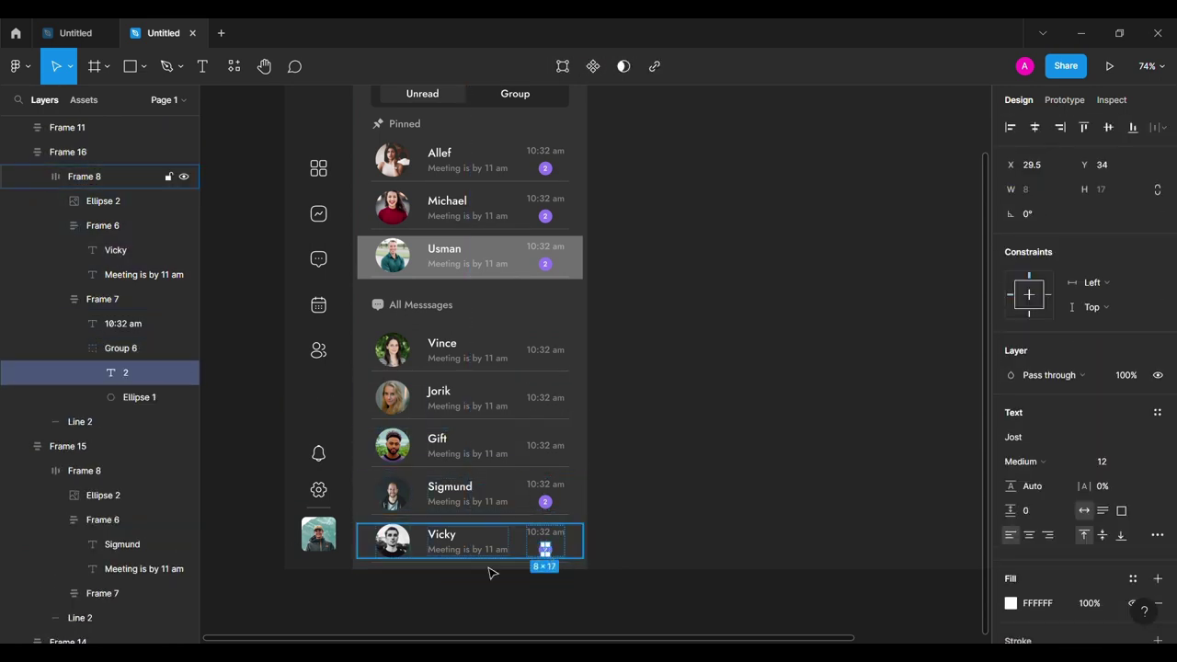
pyautogui.press('Delete')
# Step: Collapse the expanded layers of all five chat rows in the Layers panel
pyautogui.click(55, 299)
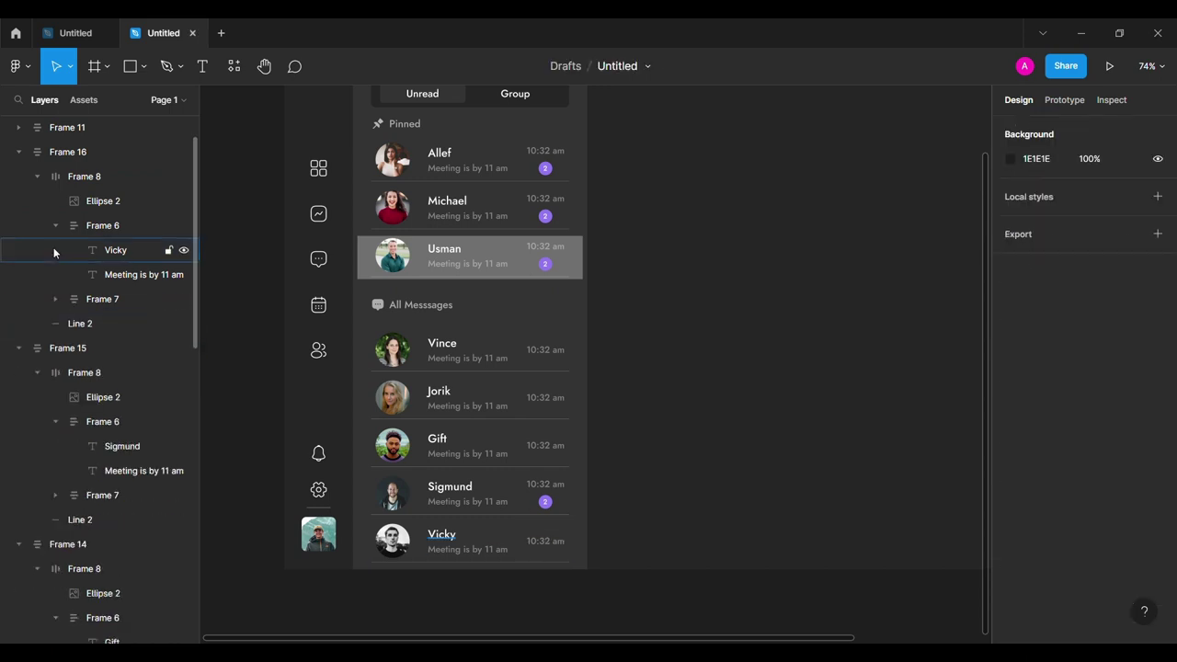
pyautogui.click(37, 176)
pyautogui.click(19, 152)
pyautogui.click(19, 176)
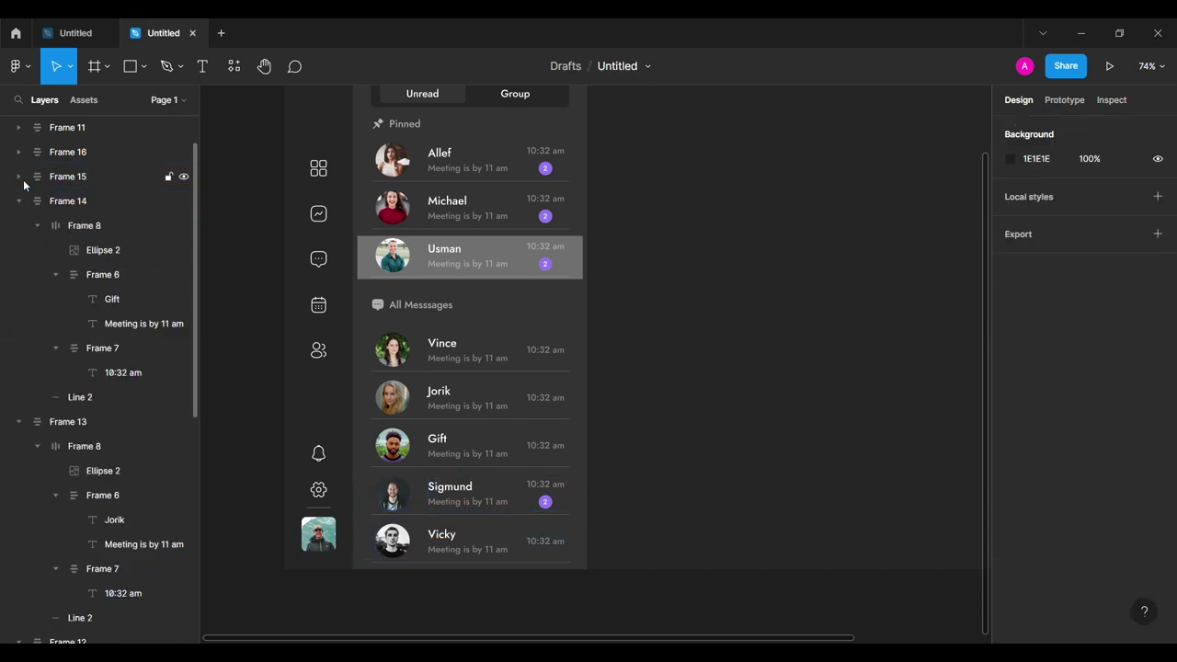
pyautogui.click(55, 274)
pyautogui.click(55, 298)
pyautogui.click(37, 225)
pyautogui.click(18, 200)
pyautogui.click(55, 299)
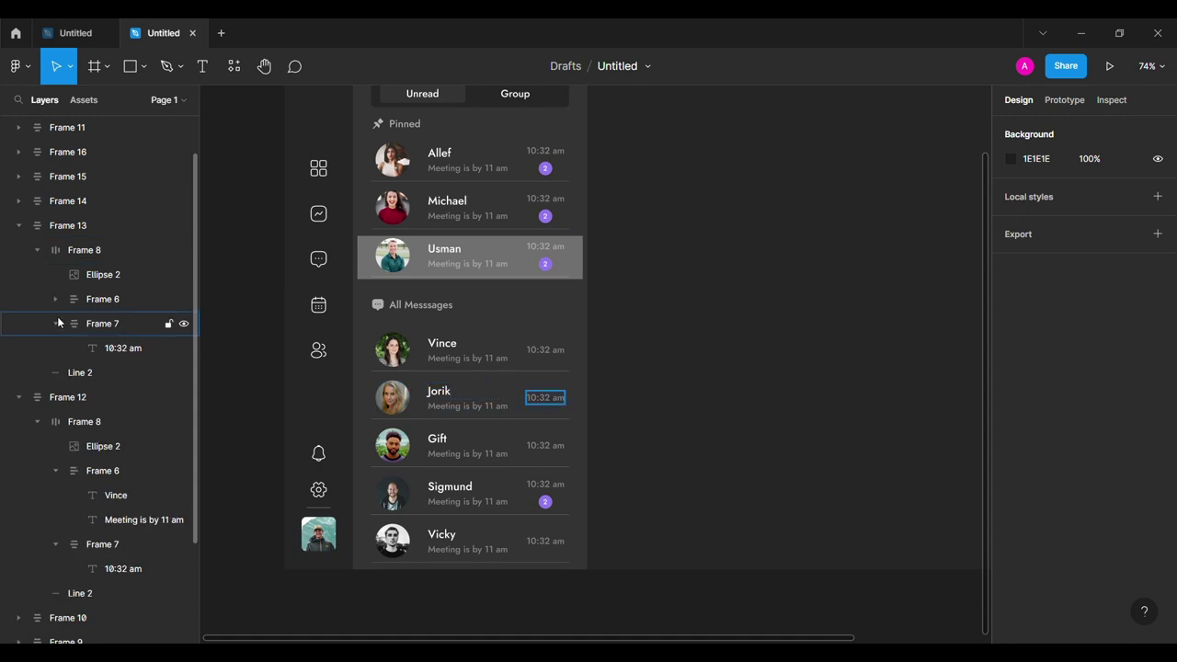
pyautogui.click(55, 323)
pyautogui.click(37, 249)
pyautogui.click(18, 225)
pyautogui.click(55, 322)
pyautogui.click(55, 348)
pyautogui.click(37, 274)
pyautogui.click(18, 249)
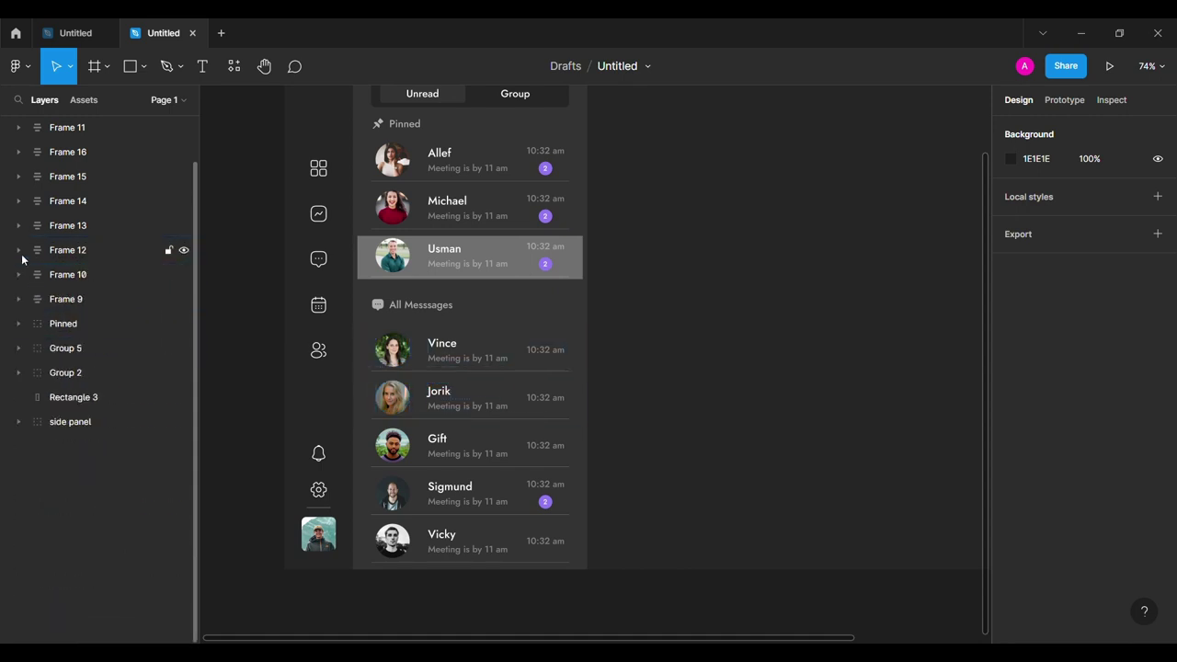
# Step: Group every inbox panel layer down to Rectangle 3 and name the group 'inbox'
pyautogui.scroll(1, 427, 338)
pyautogui.click(426, 330)
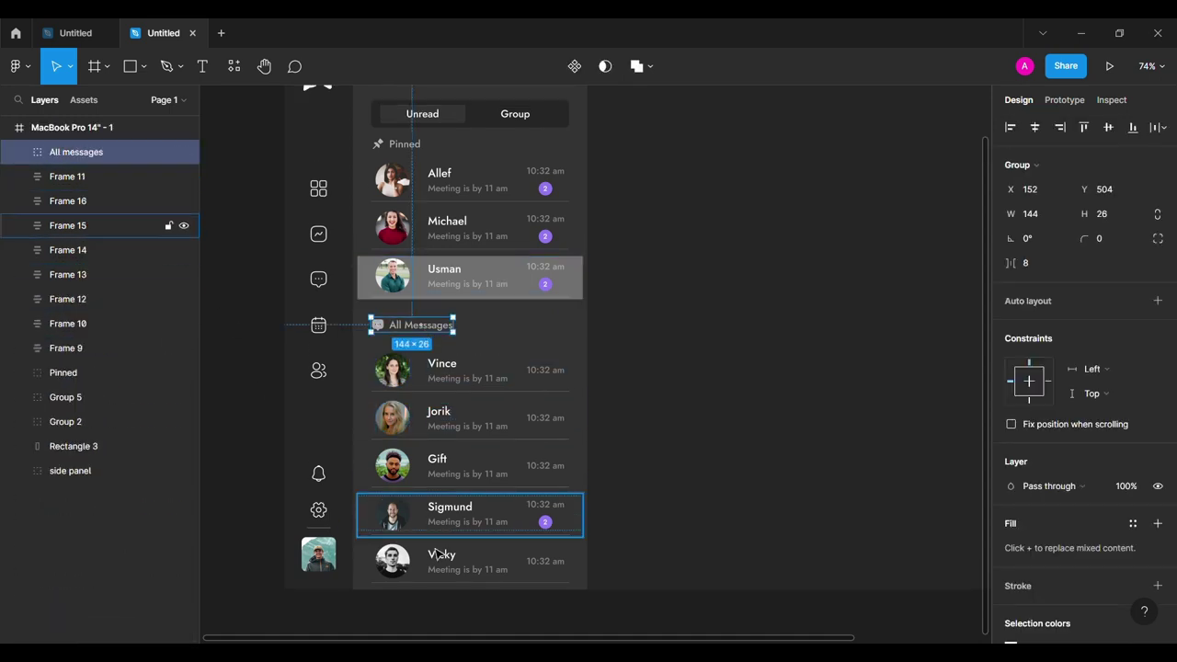
pyautogui.keyDown('shift'); pyautogui.click(89, 445); pyautogui.keyUp('shift')
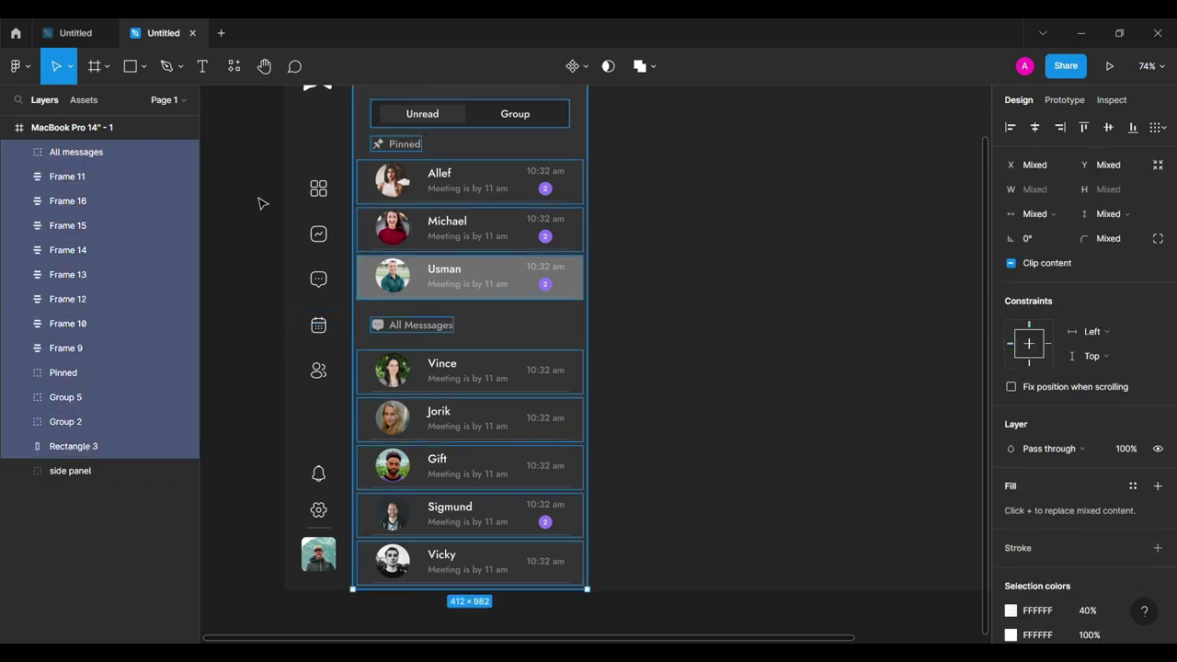
pyautogui.click(261, 199)
pyautogui.scroll(-3, 260, 200)
pyautogui.click(58, 444)
pyautogui.keyDown('shift'); pyautogui.click(108, 154); pyautogui.keyUp('shift')
pyautogui.hotkey('ctrl', 'g')
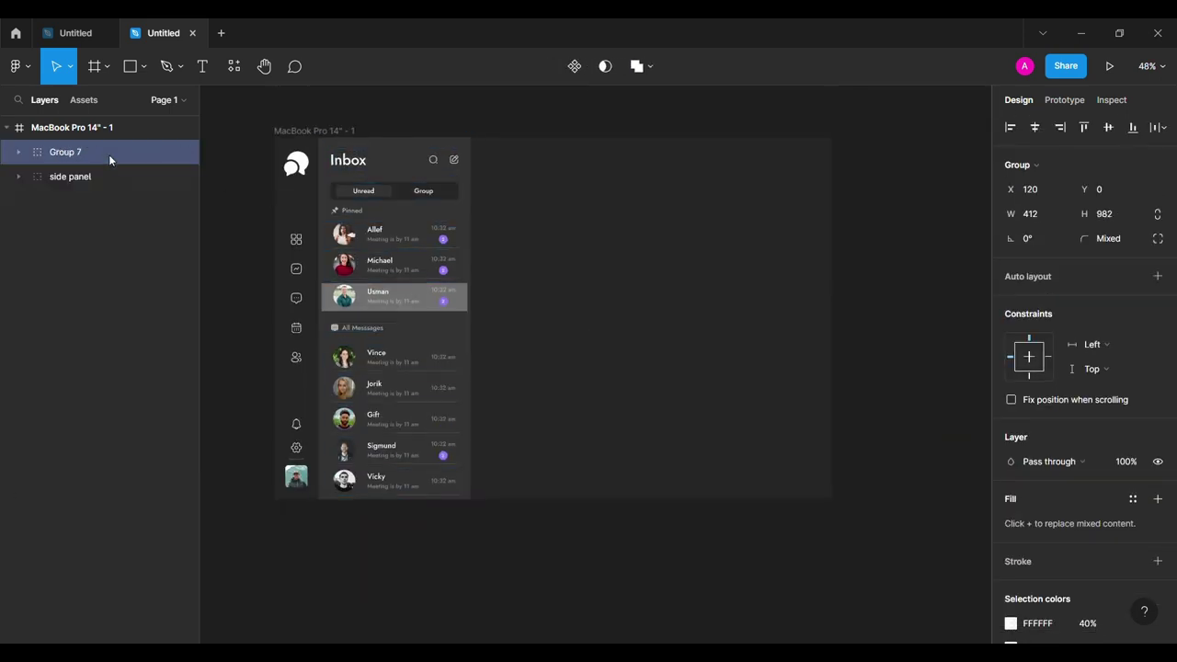
pyautogui.doubleClick(109, 154)
pyautogui.write('inbox')
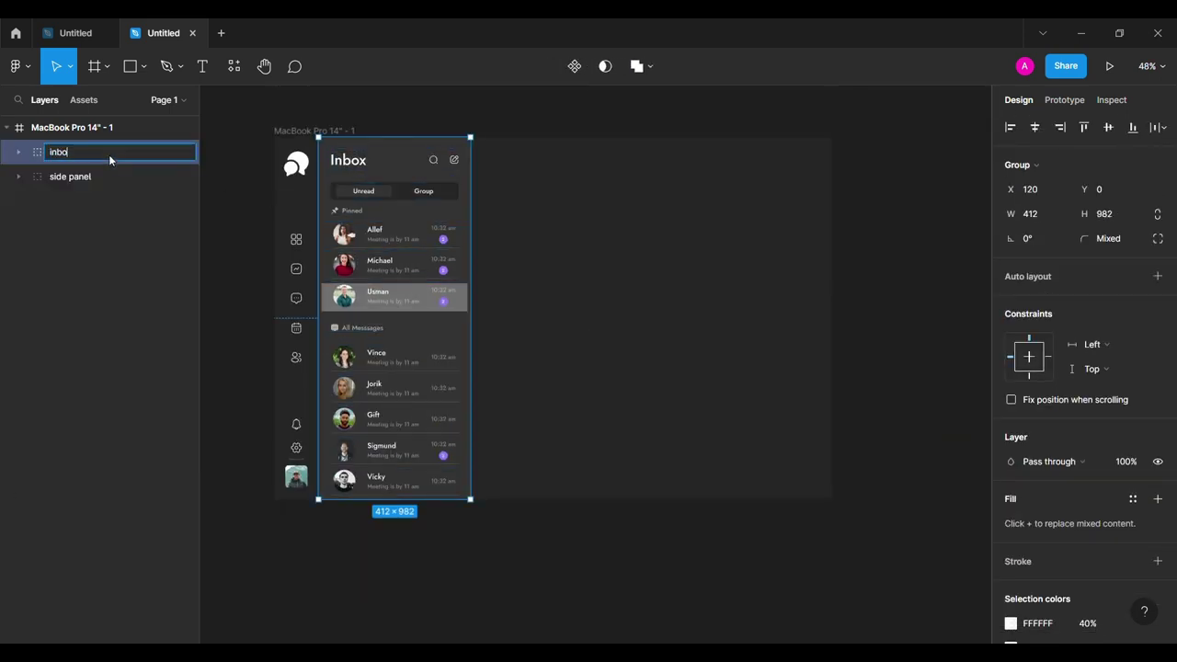
pyautogui.press('Return')
# Step: Select the unread badge on the pinned chat row
pyautogui.click(254, 261)
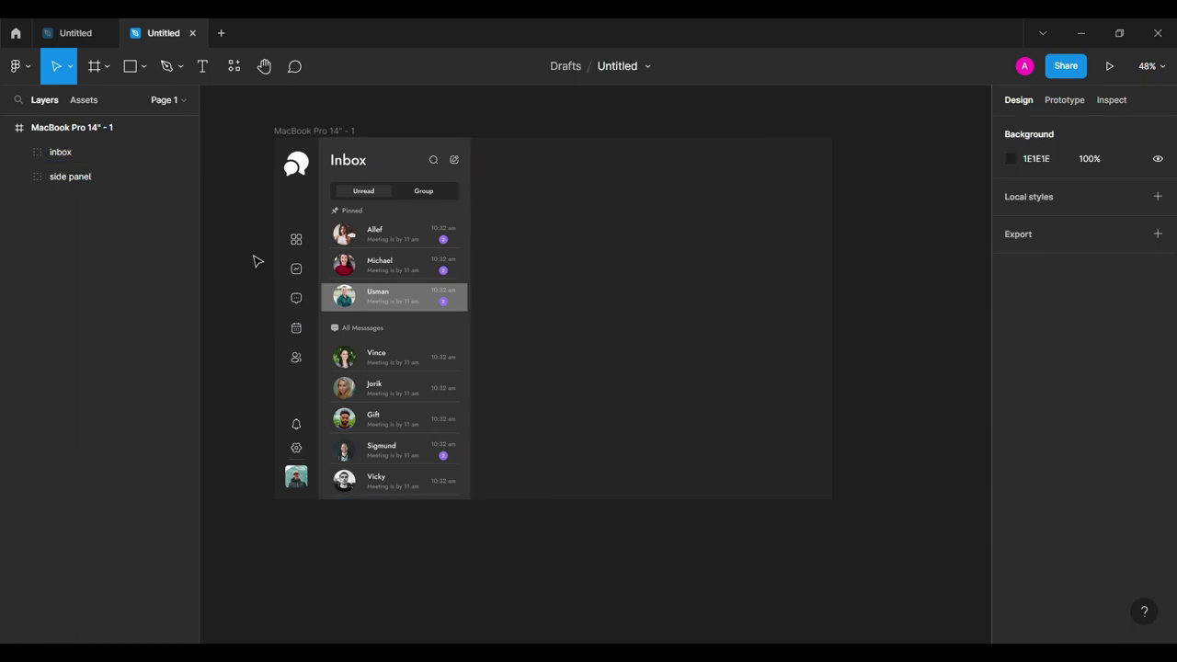
pyautogui.scroll(3, 254, 261)
pyautogui.keyDown('ctrl'); pyautogui.click(574, 338); pyautogui.keyUp('ctrl')
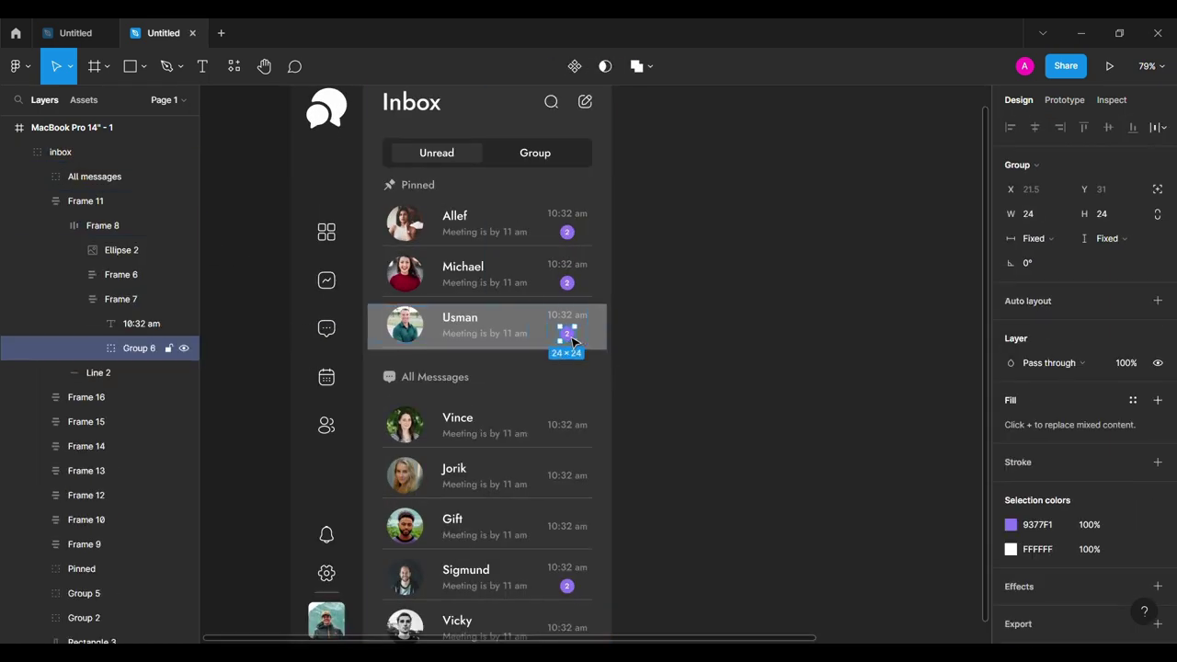
# Step: Remove the pinned chat's unread badge and collapse the row and inbox layers
pyautogui.press('Escape')
pyautogui.click(73, 299)
pyautogui.click(57, 225)
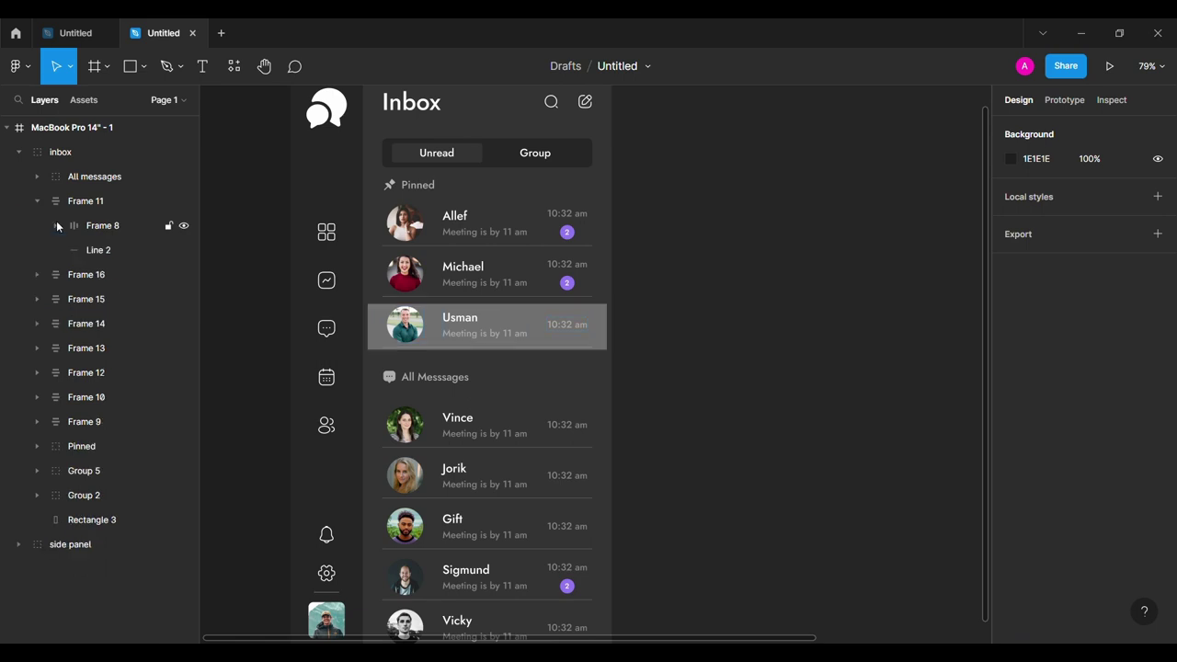
pyautogui.click(37, 200)
pyautogui.click(19, 151)
# Step: Draw a thin 6×48 bar beside the chat icon and fill it 9377F1
pyautogui.click(130, 66)
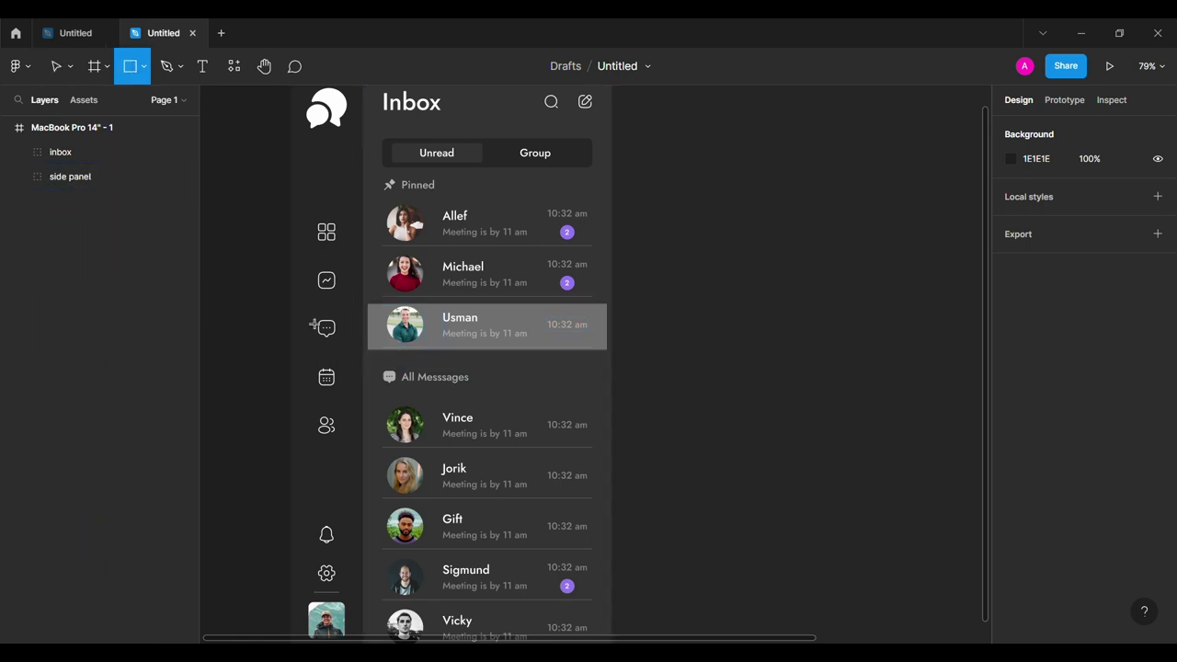
pyautogui.moveTo(302, 311); pyautogui.dragTo(308, 346)
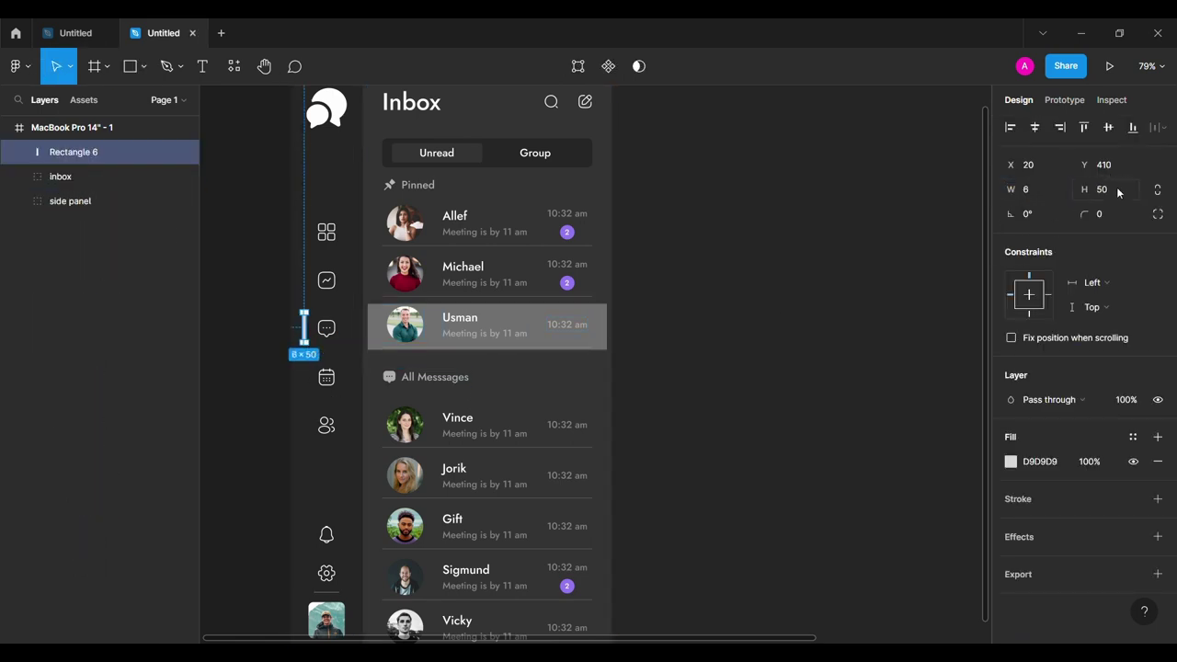
pyautogui.press('4')
pyautogui.press('8')
pyautogui.press('Return')
pyautogui.click(201, 66)
pyautogui.scroll(5, 275, 339)
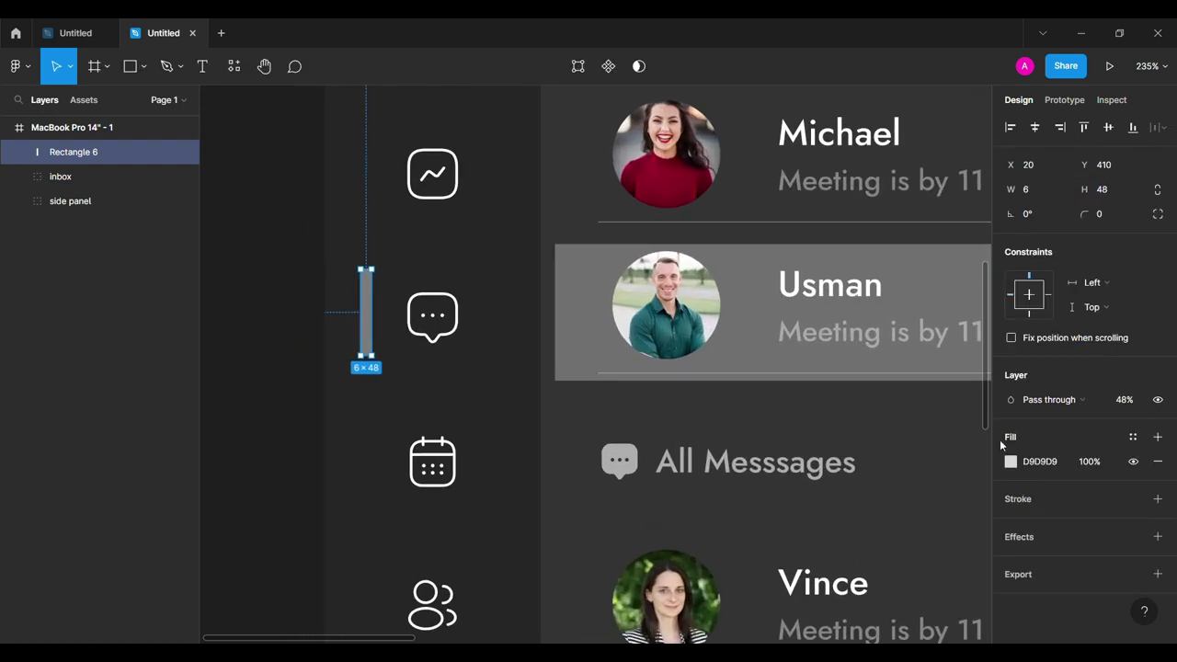
pyautogui.write('9377F1')
pyautogui.press('Return')
# Step: Set the bar's corner radii to 0 8 8 0 and place it at the side panel edge
pyautogui.click(1158, 213)
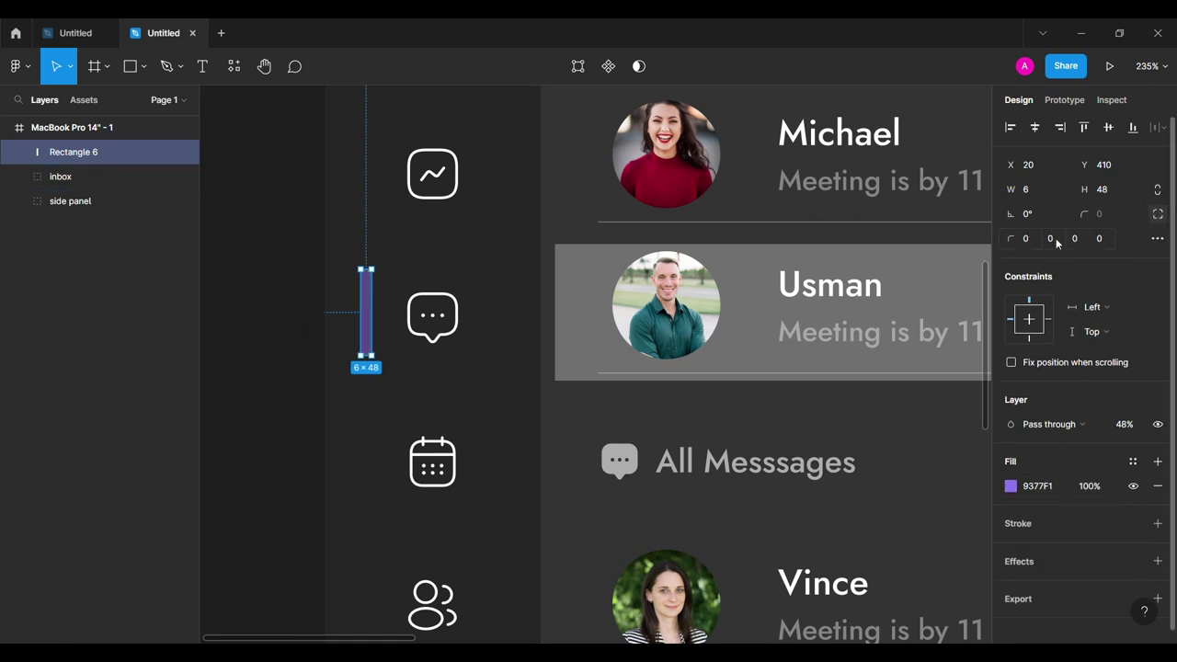
pyautogui.press('Tab')
pyautogui.write('8')
pyautogui.press('Return')
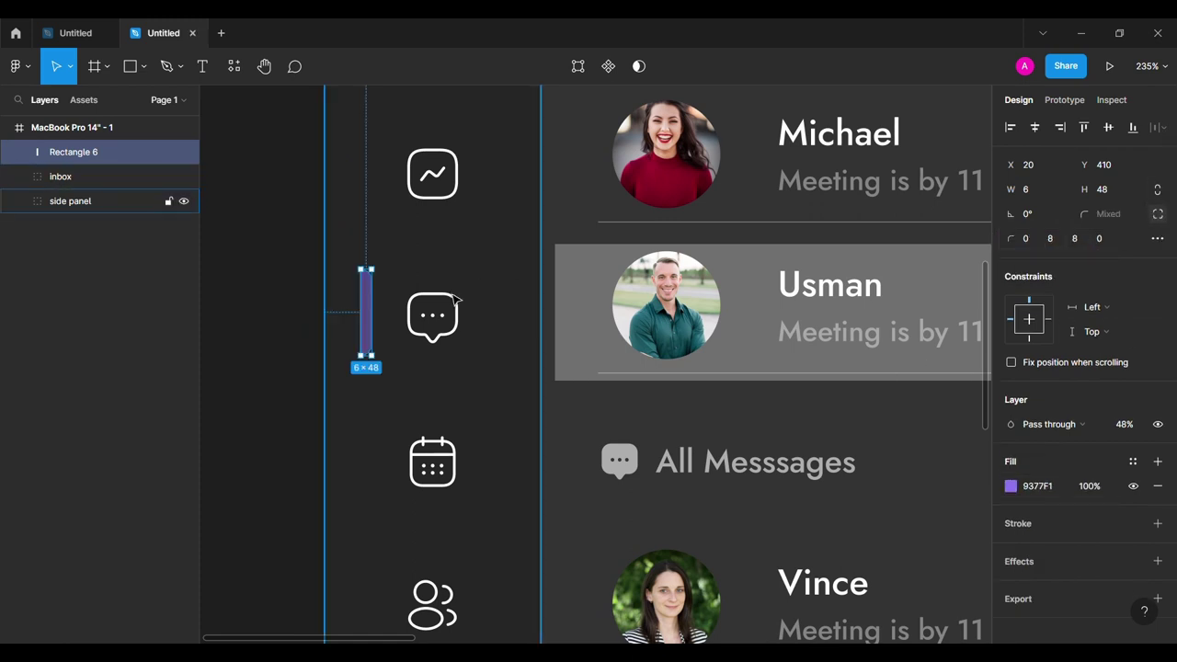
pyautogui.moveTo(374, 348)
pyautogui.mouseDown()
pyautogui.moveTo(358, 349)
pyautogui.moveTo(339, 428)
pyautogui.mouseUp()
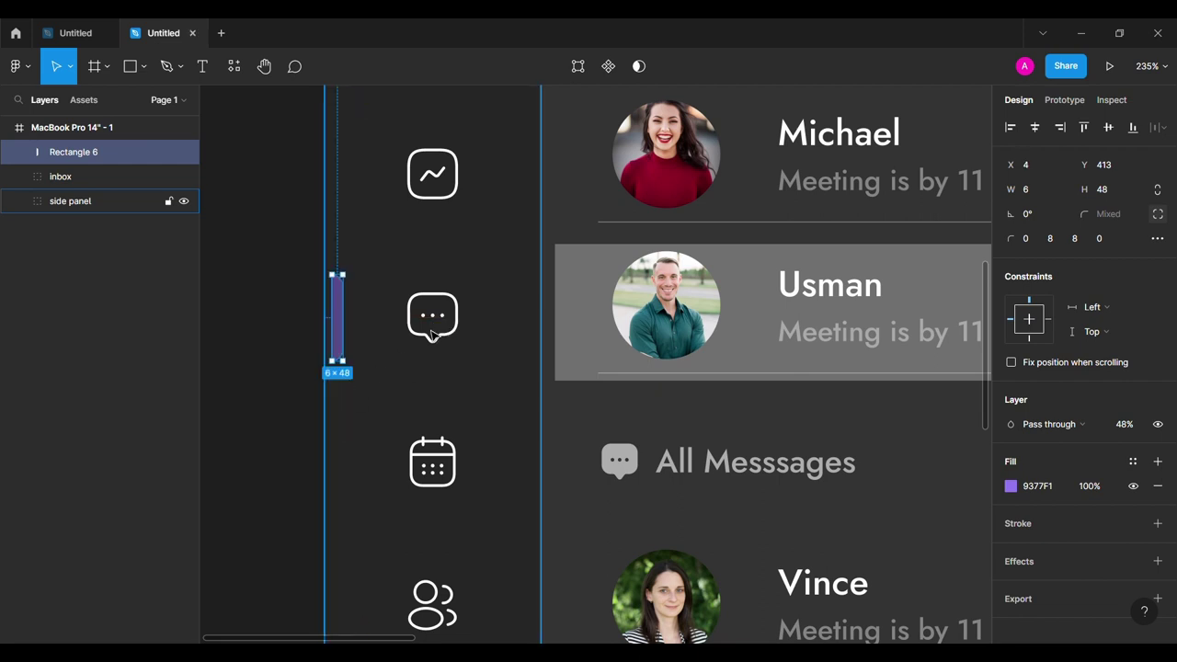
pyautogui.press('Up')
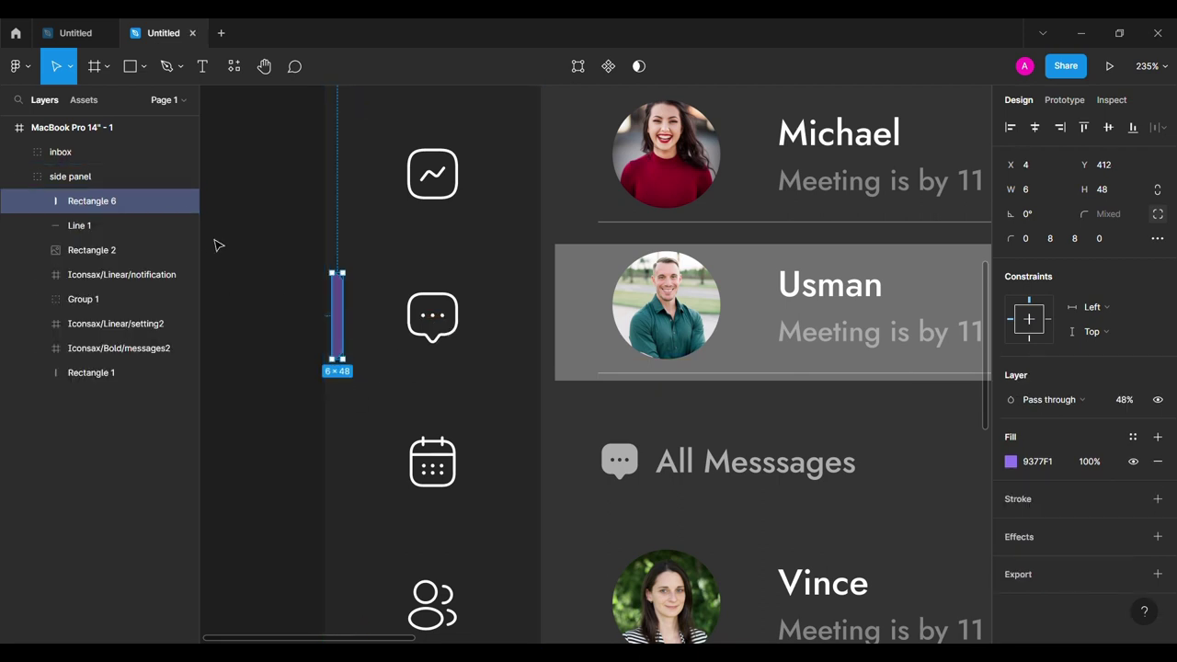
pyautogui.click(245, 249)
pyautogui.hotkey('shift', '1')
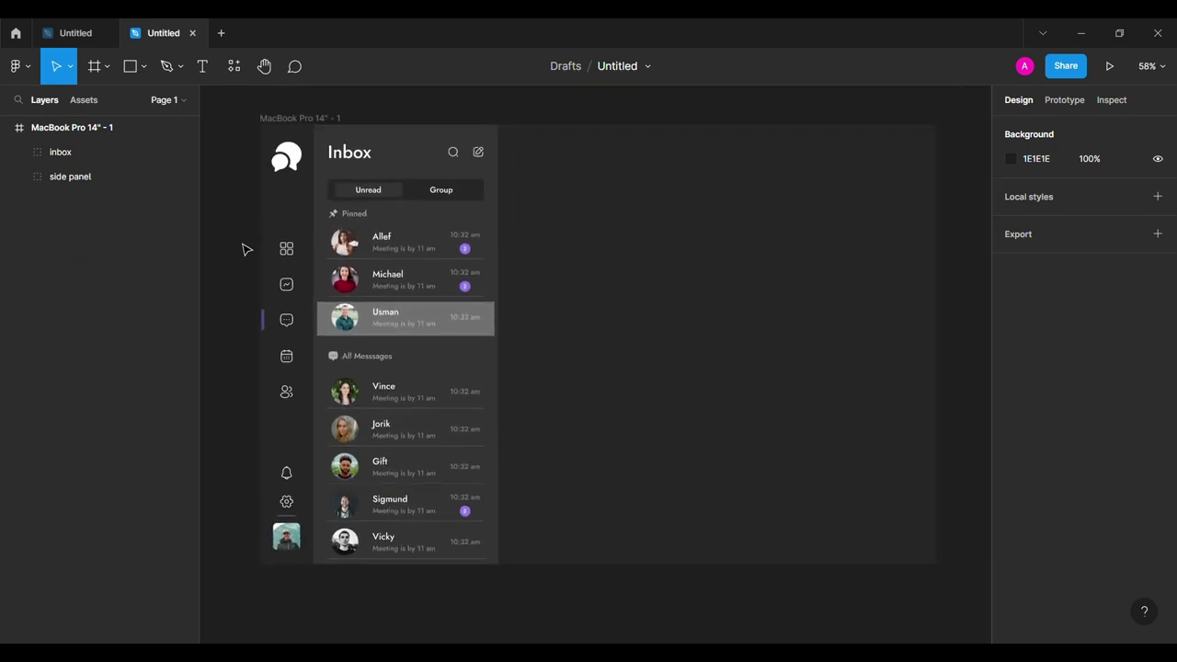
# Step: Draw a 660×120 rectangle to the right of the inbox panel
pyautogui.press('r')
pyautogui.moveTo(532, 173); pyautogui.dragTo(742, 234)
pyautogui.write('66')
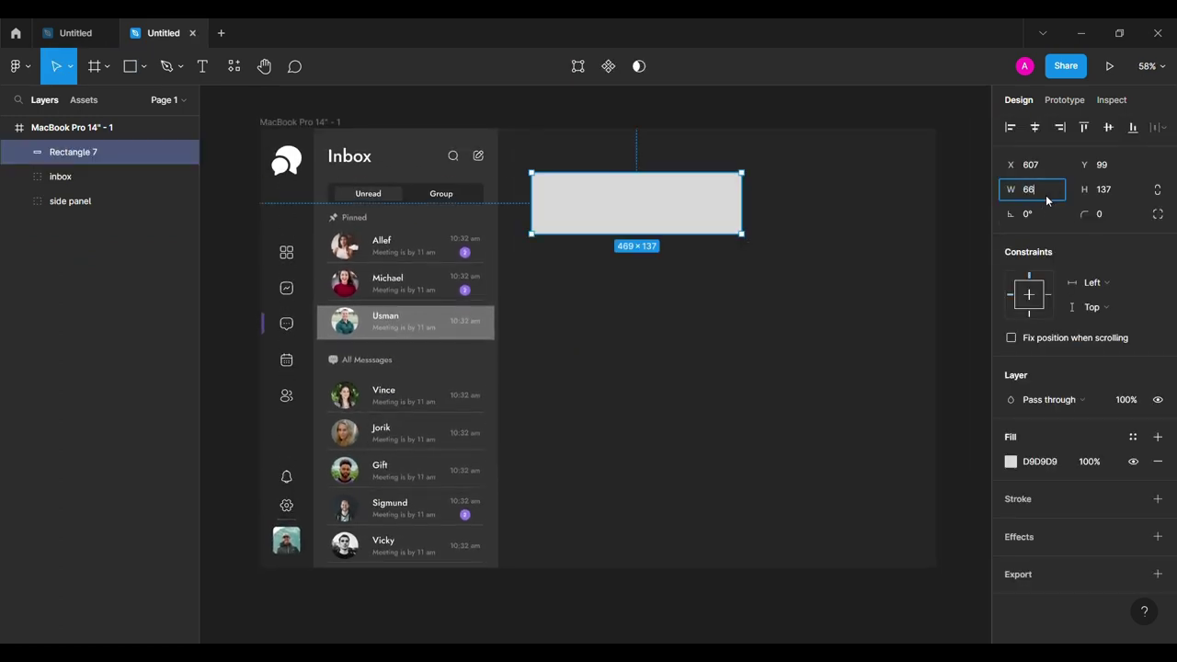
pyautogui.write('0')
pyautogui.press('Return')
pyautogui.write('0')
pyautogui.press('Return')
# Step: Move the rectangle to the frame top against the inbox and fill it 333333
pyautogui.click(1108, 165)
pyautogui.write('10')
pyautogui.press('Return')
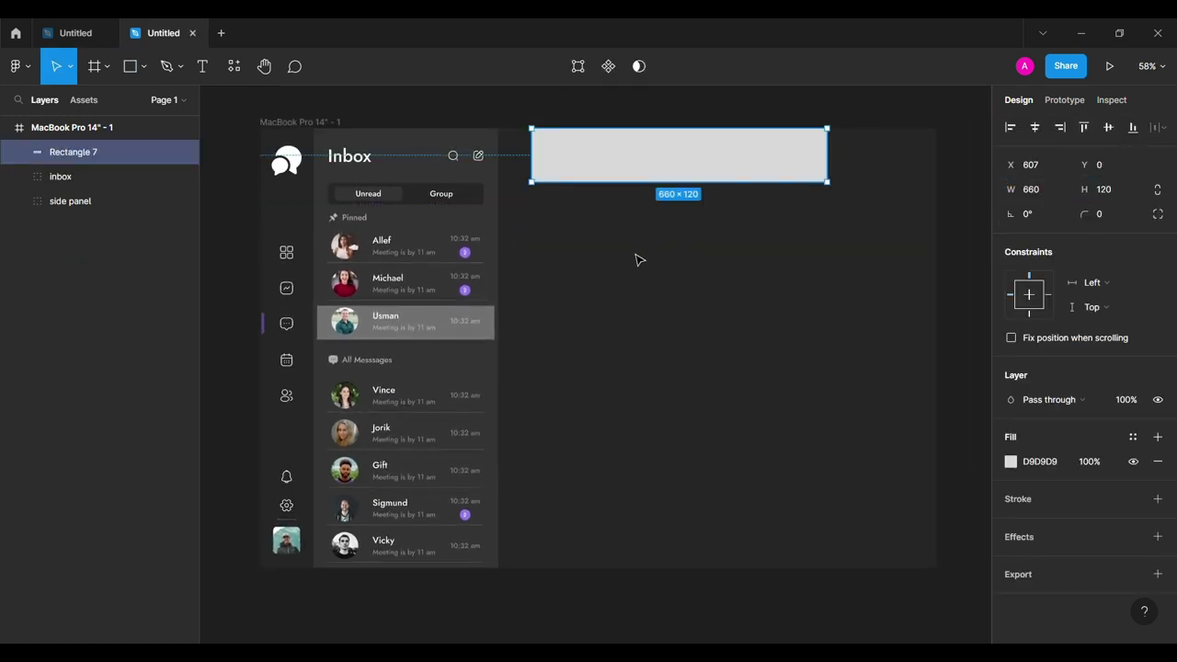
pyautogui.hotkey('shift', 'Up')
pyautogui.hotkey('shift', 'Left')
pyautogui.hotkey('shift', 'Left')
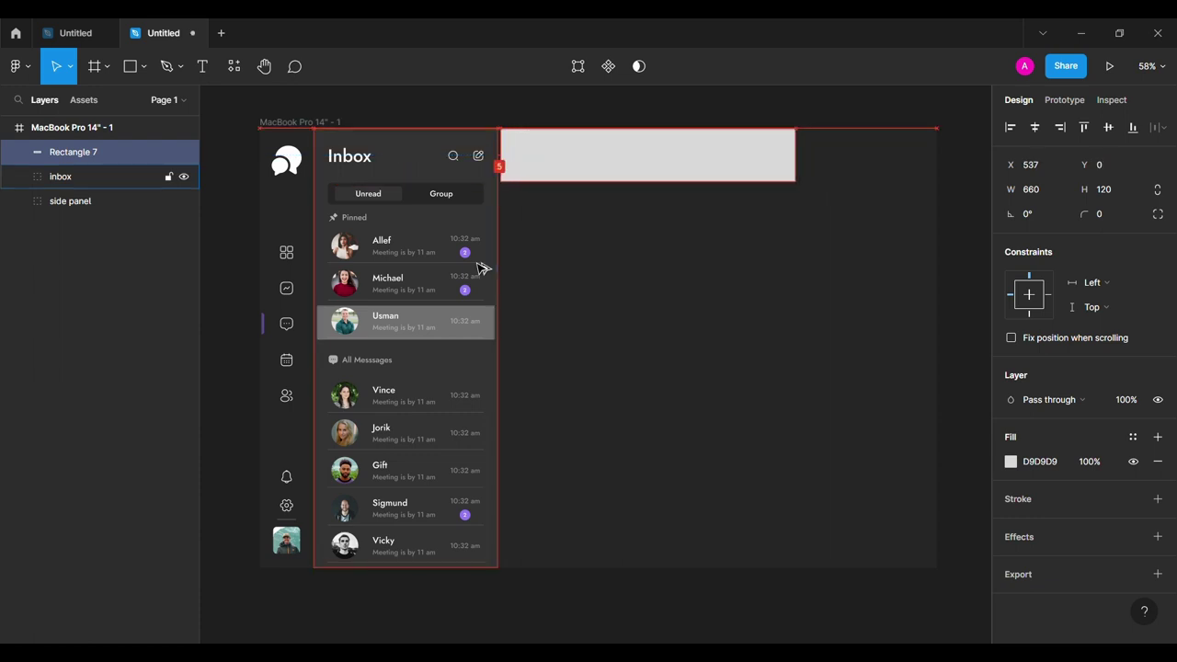
pyautogui.press('Left')
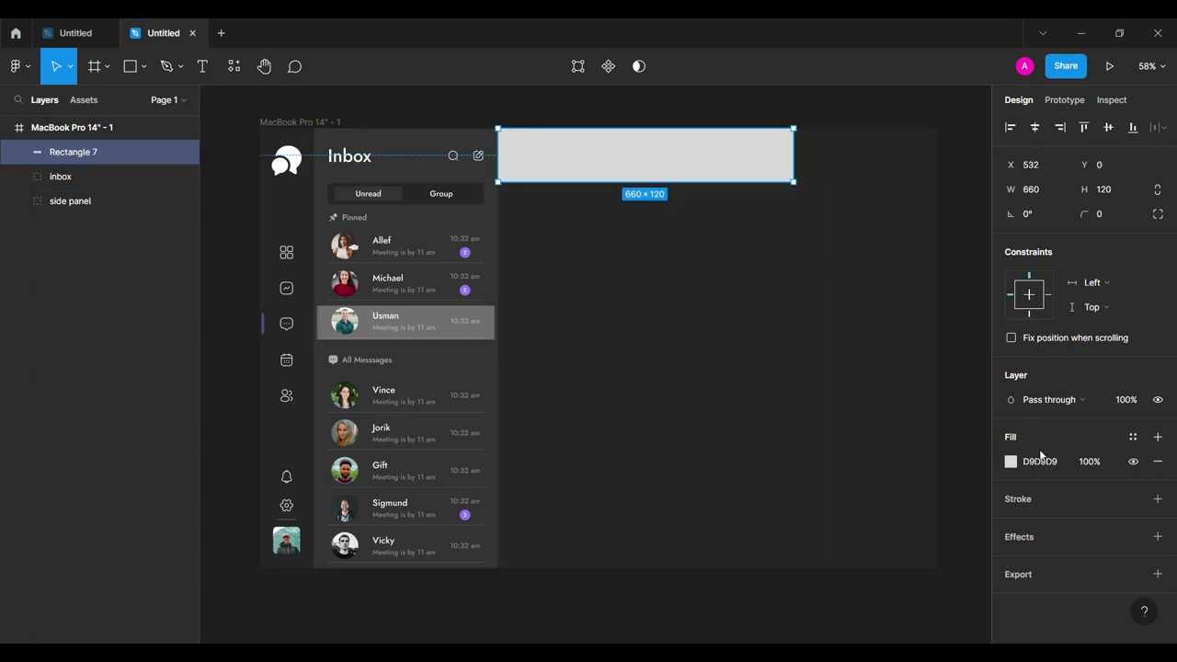
pyautogui.press('Return')
pyautogui.click(870, 120)
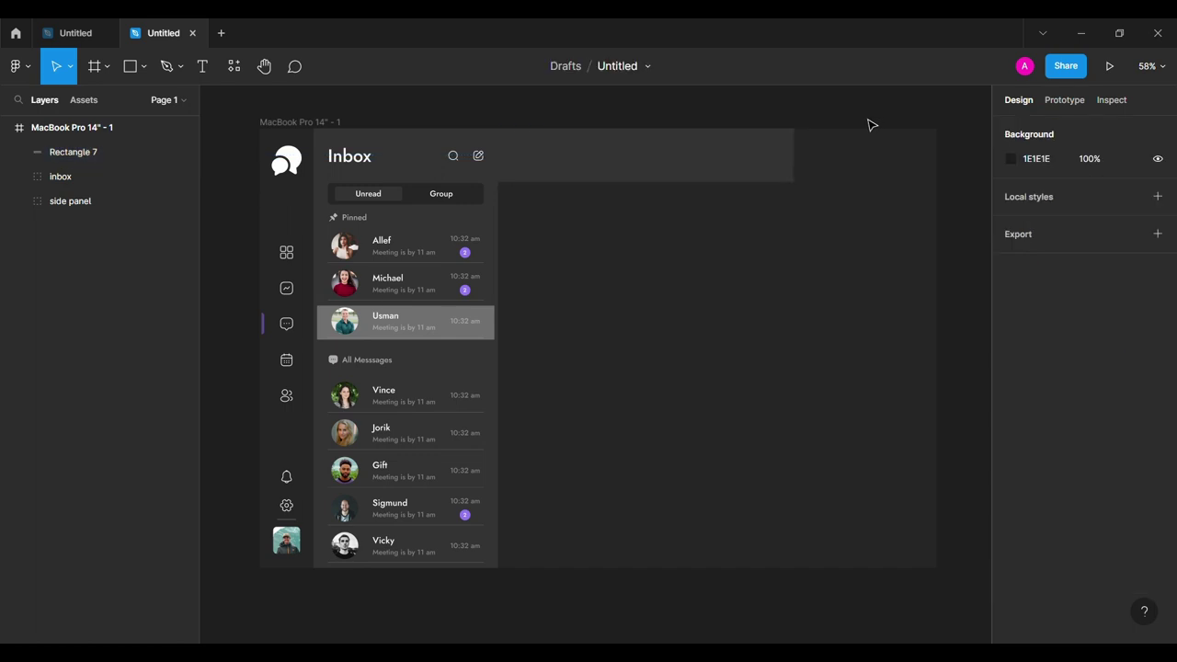
pyautogui.keyDown('ctrl'); pyautogui.scroll(3, 869, 123); pyautogui.keyUp('ctrl')
pyautogui.hscroll(-2, 869, 125)
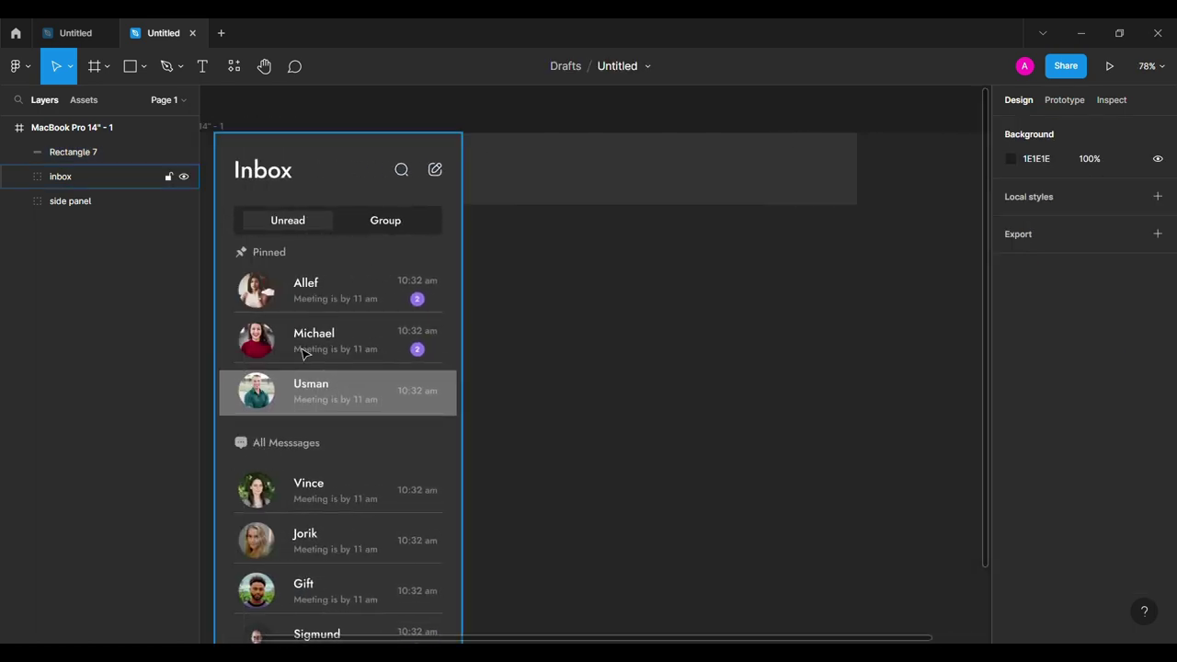
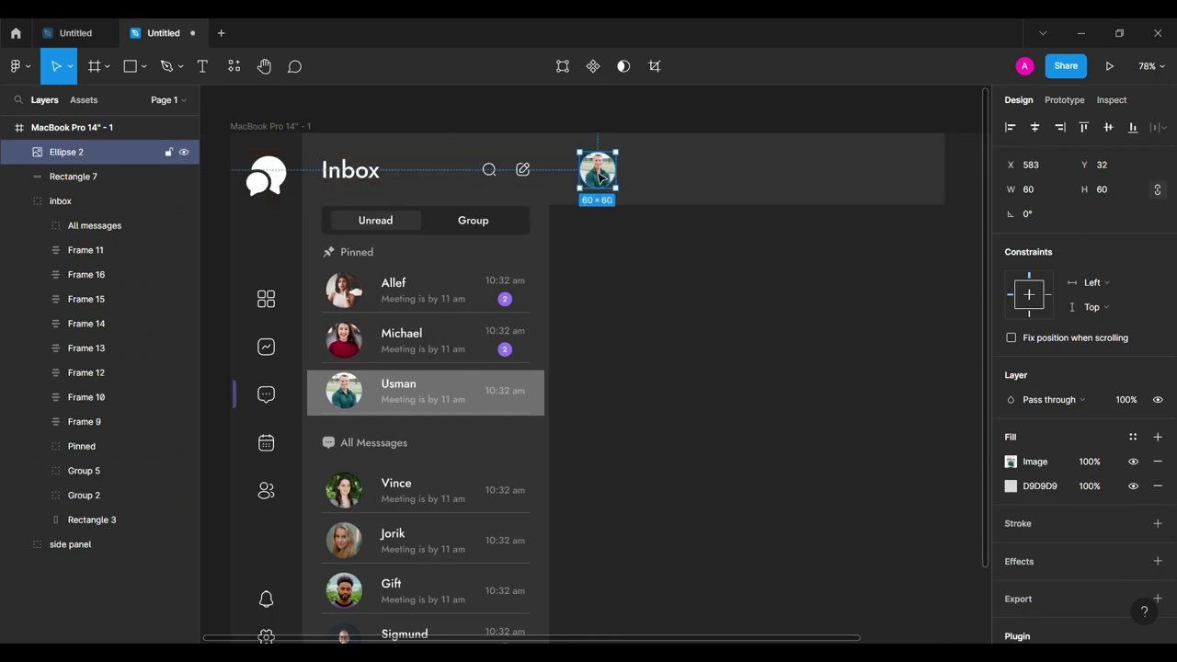
# Step: Resize the Ellipse 2 avatar to 68×68 and nudge it up and left in the header
pyautogui.click(1112, 190)
pyautogui.write('68')
pyautogui.press('Return')
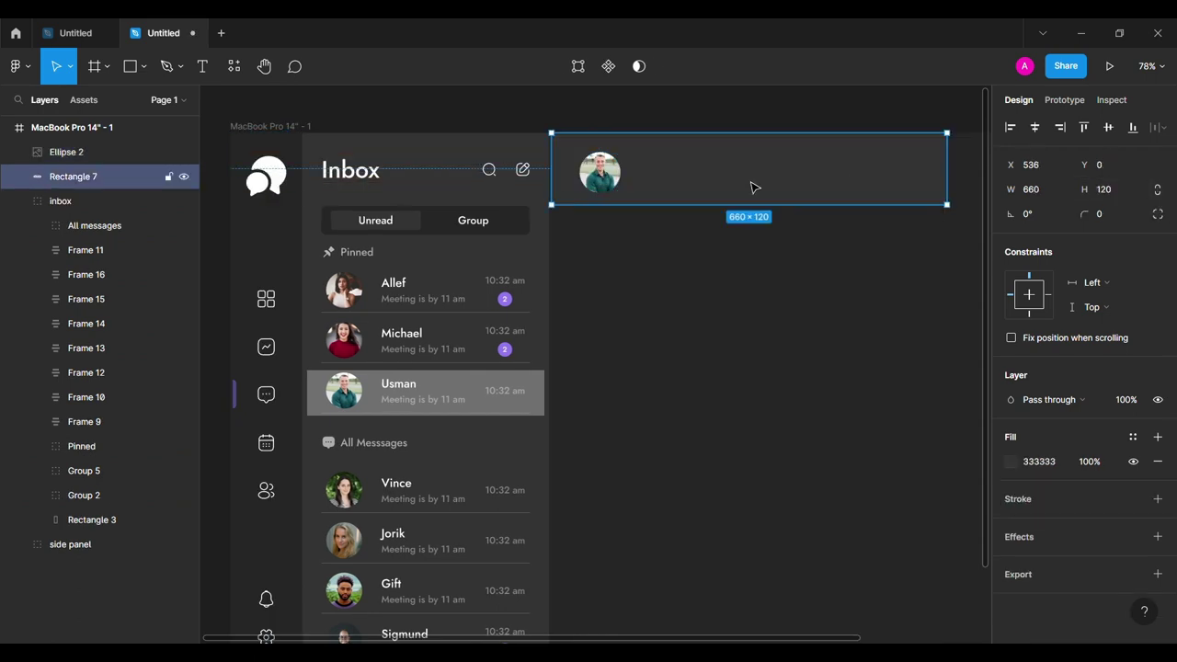
pyautogui.scroll(3, 609, 242)
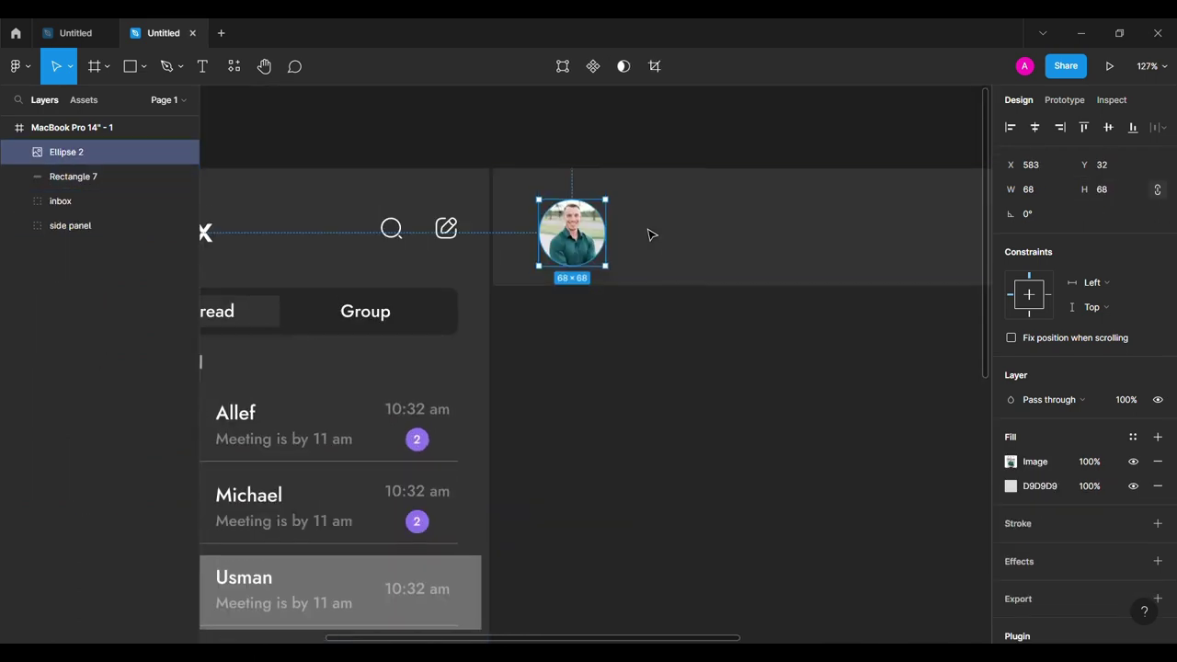
pyautogui.hotkey('shift', 'Left')
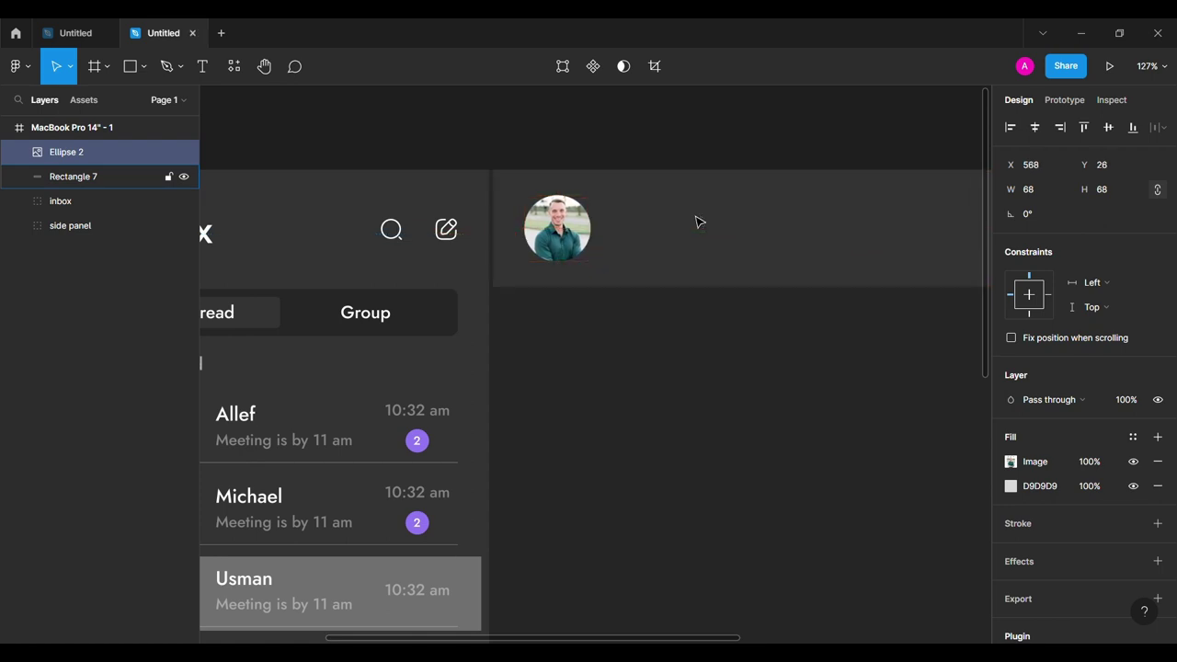
pyautogui.hscroll(2, 699, 220)
pyautogui.press('Up')
pyautogui.press('Up')
pyautogui.press('Up')
# Step: Draw a small online dot at the avatar's lower-right edge and fill it yellow-green E0EC5C
pyautogui.click(545, 141)
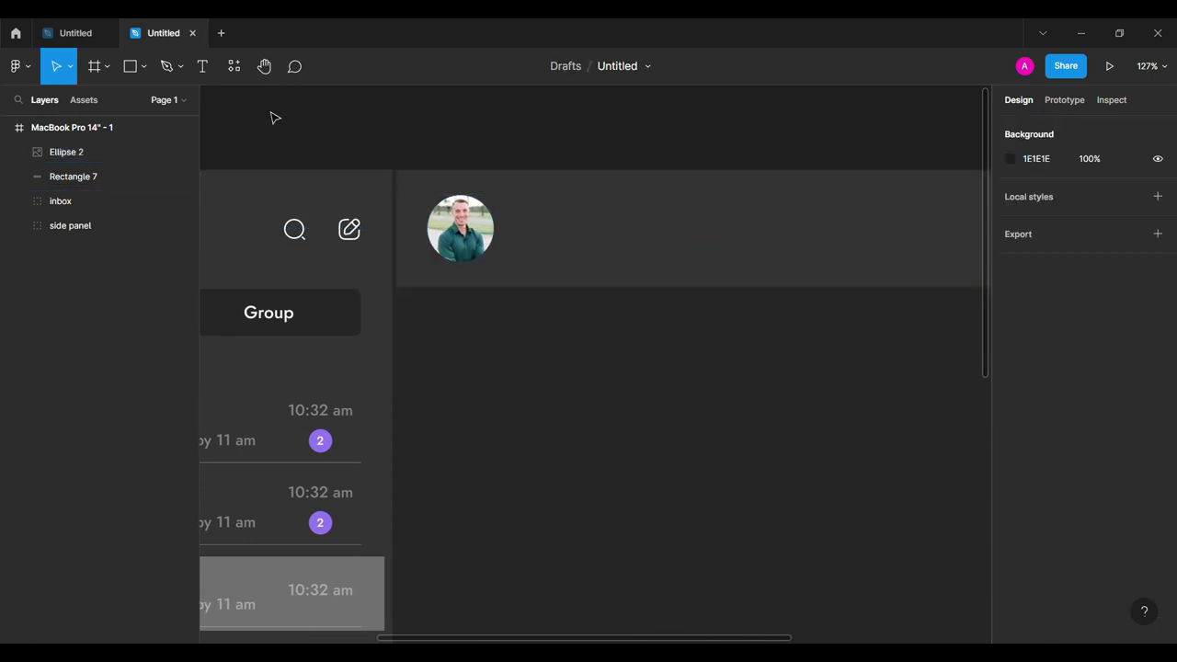
pyautogui.click(144, 66)
pyautogui.click(101, 158)
pyautogui.scroll(3, 446, 262)
pyautogui.moveTo(527, 254); pyautogui.dragTo(513, 241)
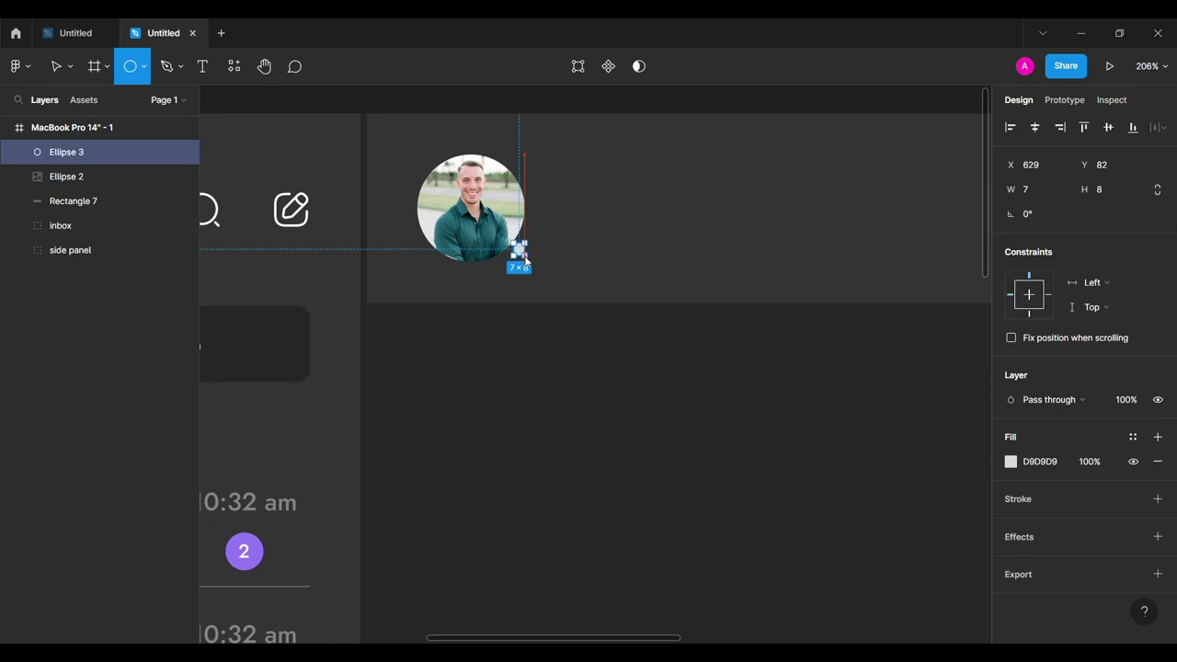
pyautogui.click(1010, 461)
pyautogui.click(878, 465)
pyautogui.click(885, 264)
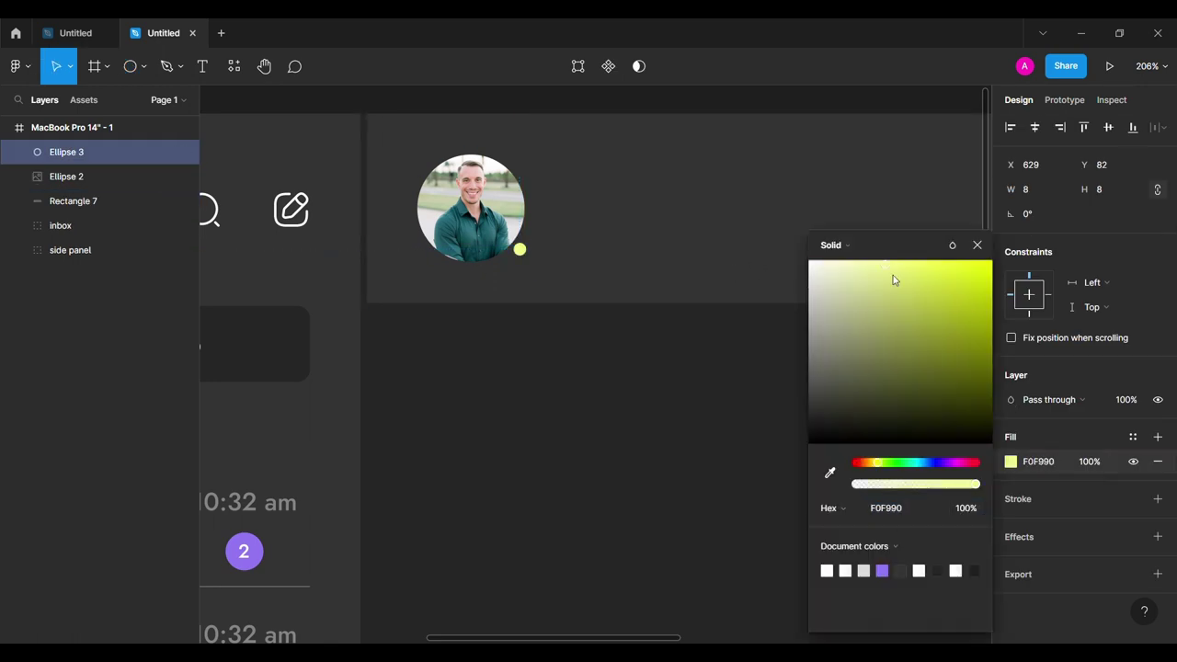
pyautogui.click(730, 270)
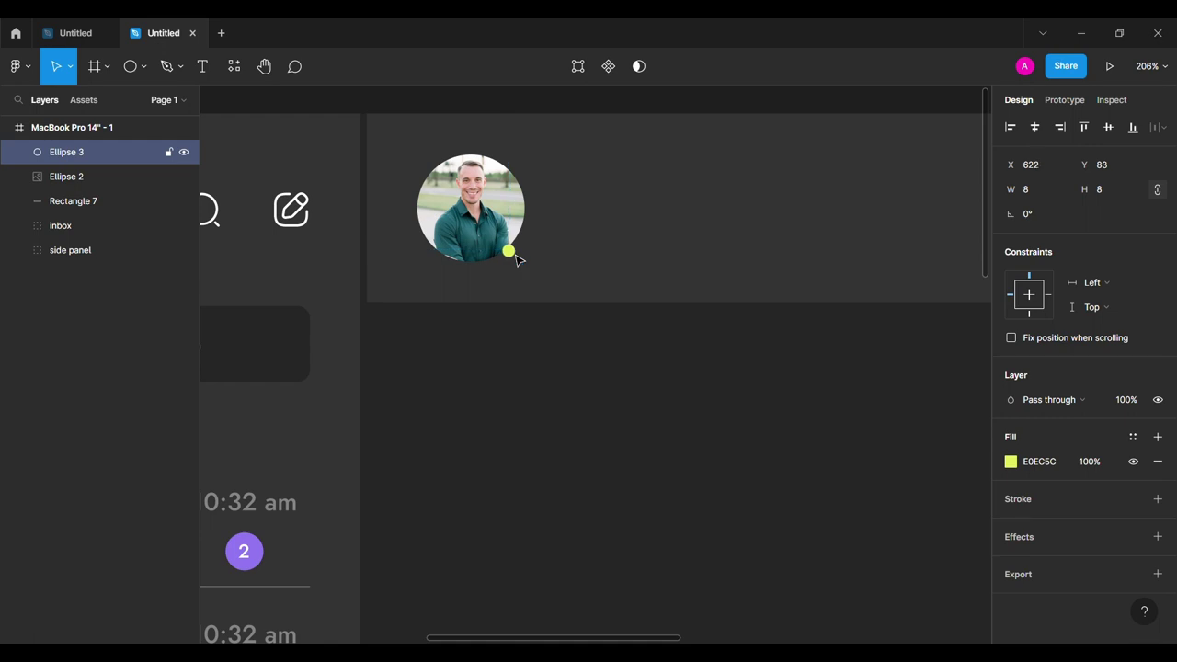
# Step: Group the dot with the avatar and name the group 'Profile photo'
pyautogui.keyDown('shift'); pyautogui.click(65, 176); pyautogui.keyUp('shift')
pyautogui.hotkey('ctrl', 'g')
pyautogui.doubleClick(88, 152)
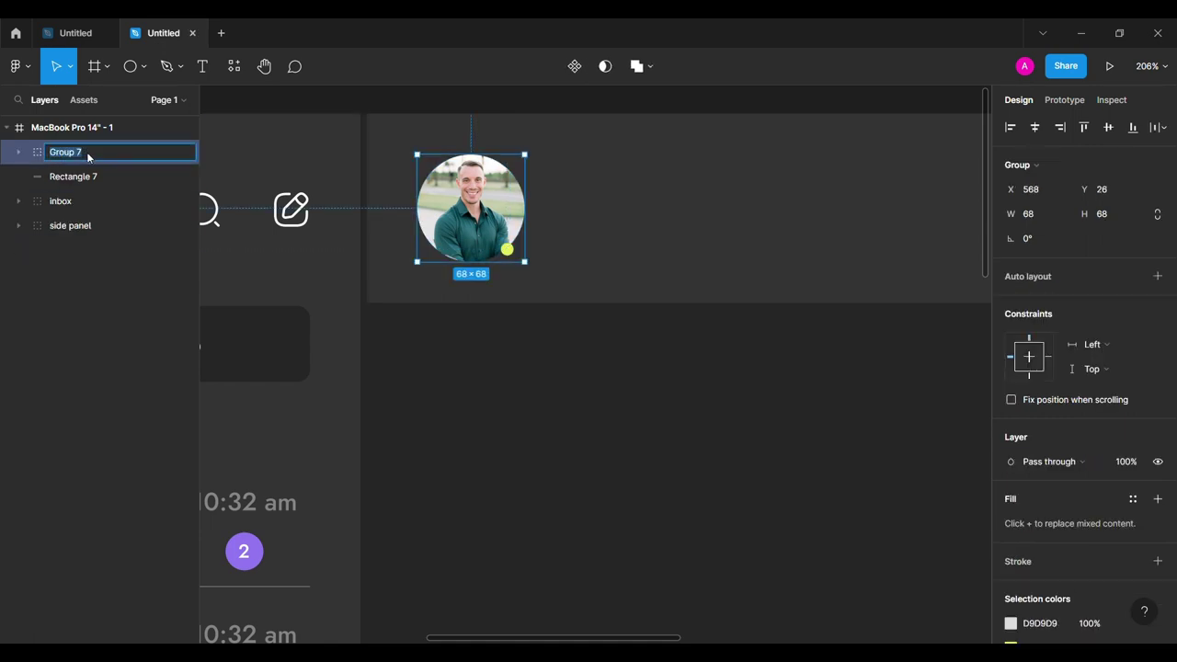
pyautogui.write('oto')
pyautogui.press('Return')
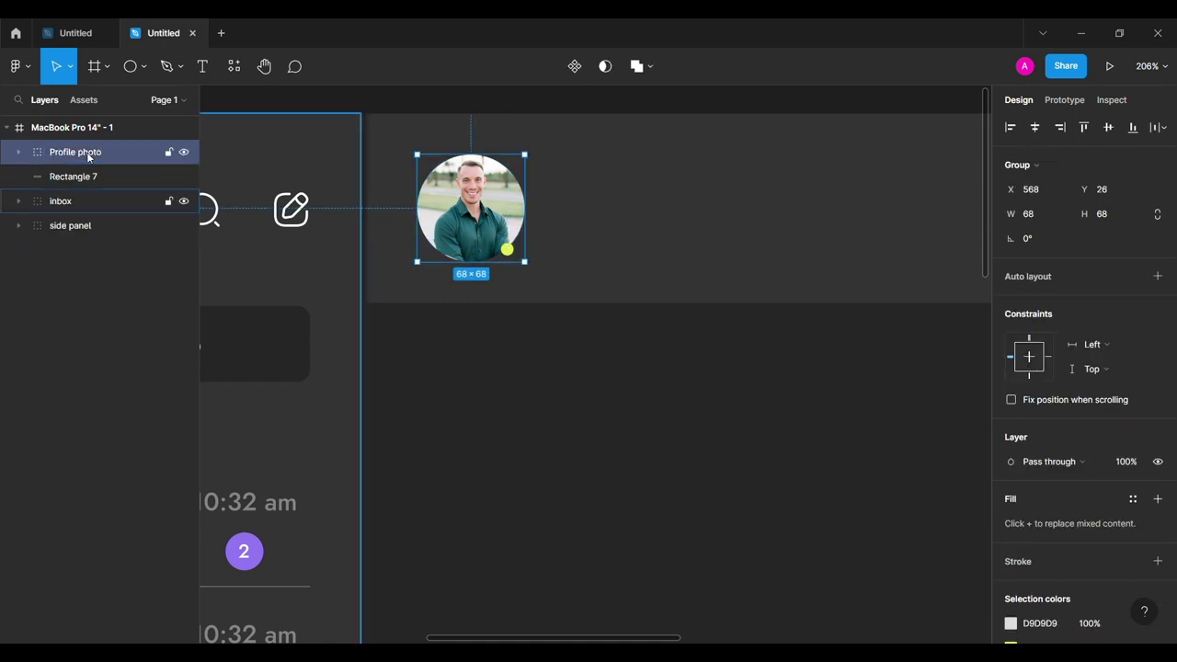
# Step: Add the name text 'Usman' beside the profile photo at font size 24
pyautogui.click(493, 111)
pyautogui.click(202, 66)
pyautogui.click(581, 170)
pyautogui.write('Usman')
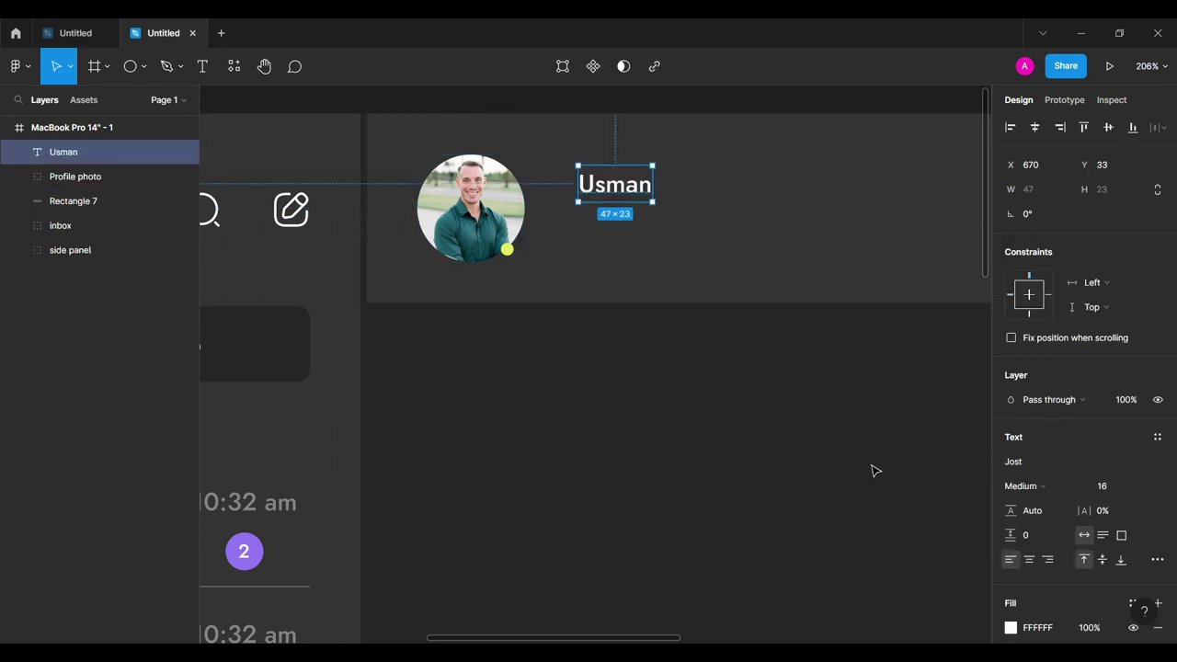
pyautogui.click(1101, 485)
pyautogui.write('24')
pyautogui.press('Return')
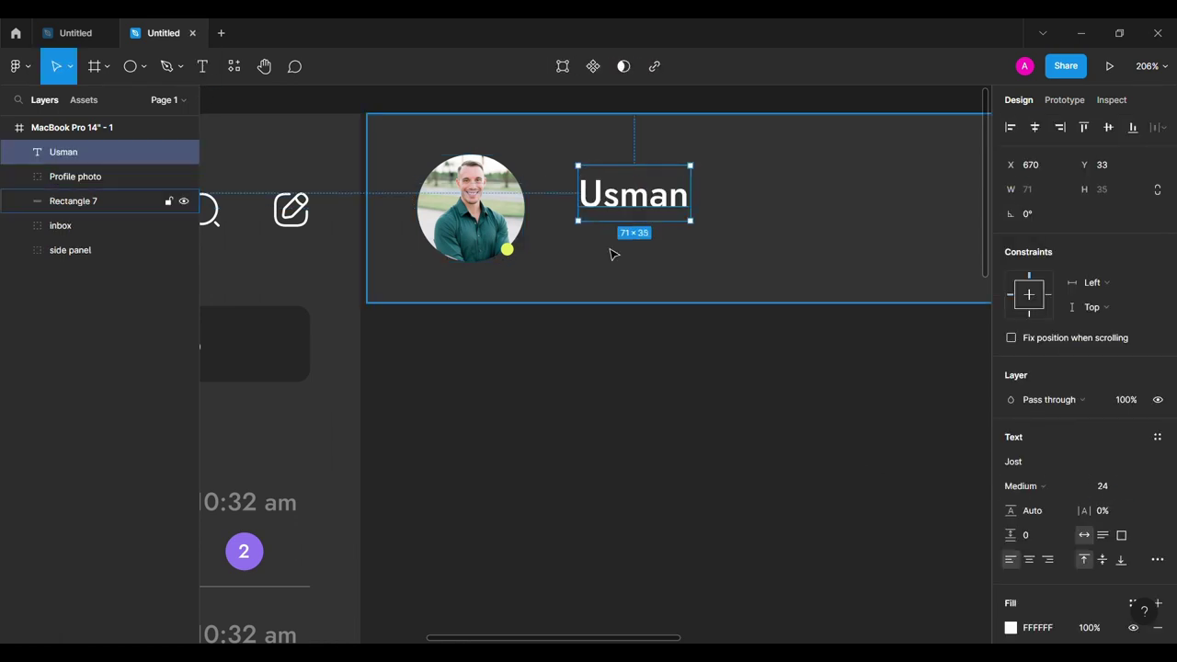
# Step: Duplicate the name below it as 'Active 2 mins ago' at font size 16
pyautogui.moveTo(614, 204); pyautogui.dragTo(606, 255)
pyautogui.doubleClick(607, 255)
pyautogui.write('Active 2 mins ago')
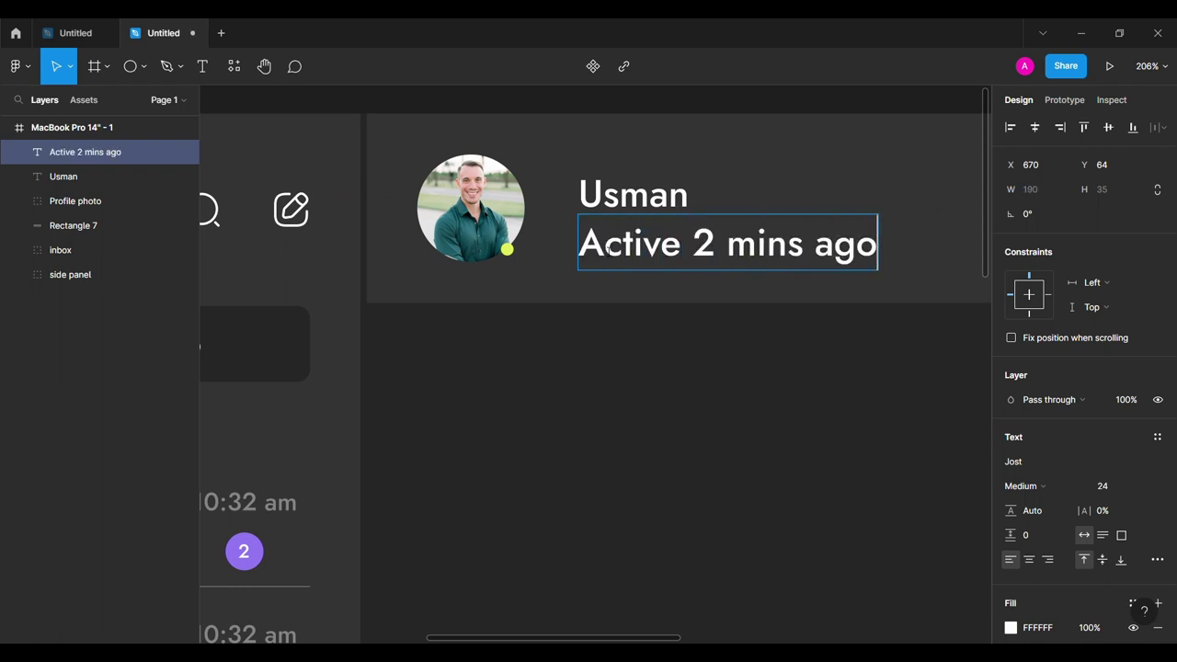
pyautogui.press('Escape')
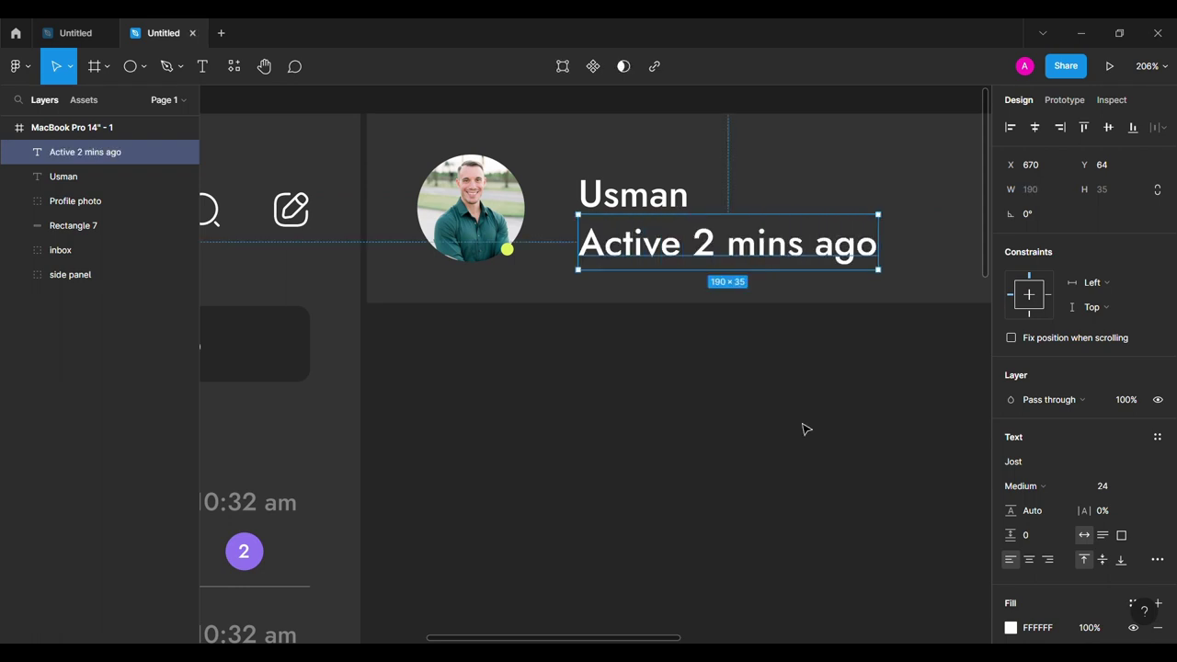
pyautogui.write('16')
pyautogui.press('Return')
# Step: Fade the status text to 40% opacity and group it with the name
pyautogui.keyDown('shift'); pyautogui.click(92, 176); pyautogui.keyUp('shift')
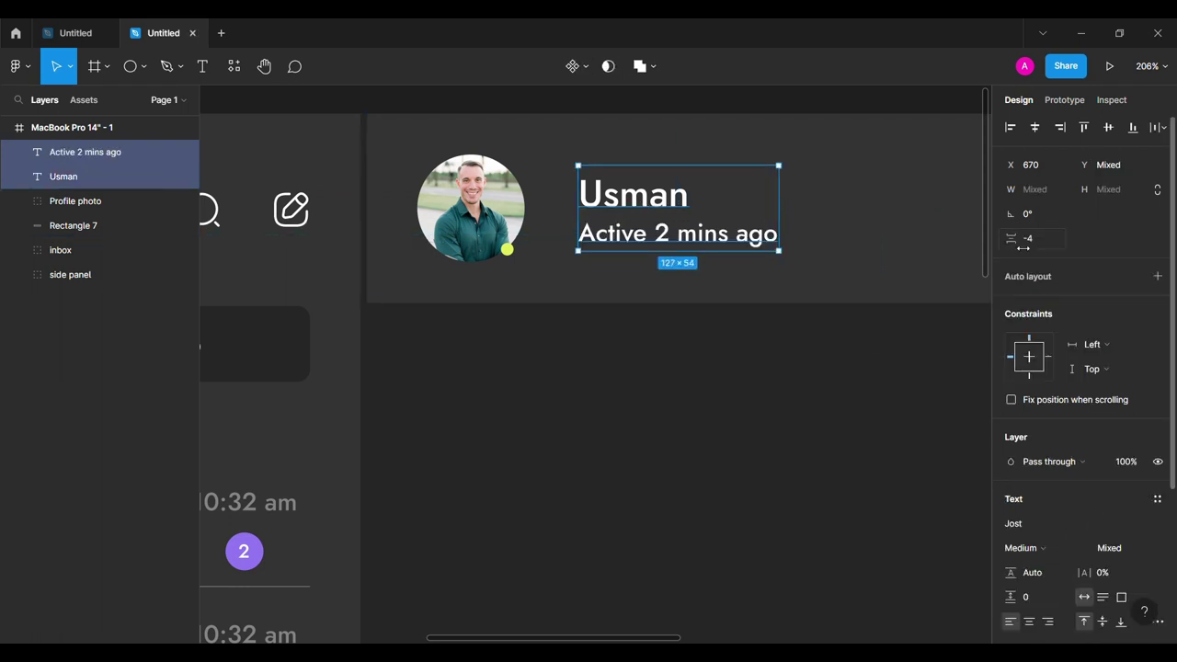
pyautogui.scroll(-3, 1090, 498)
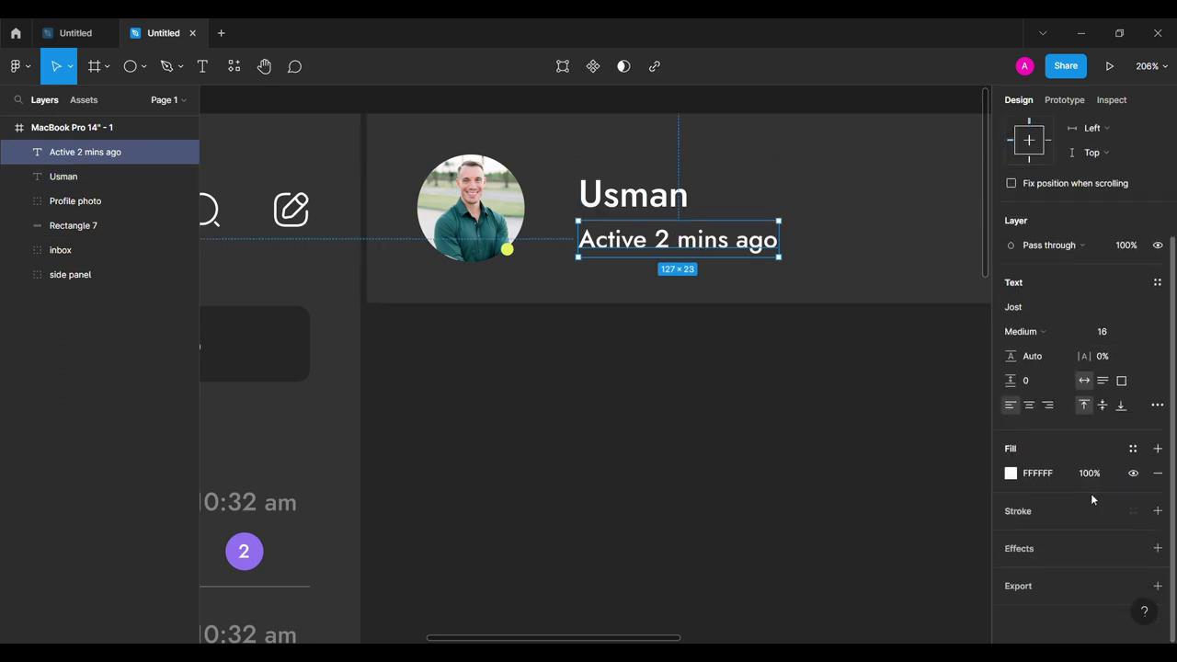
pyautogui.write('40')
pyautogui.press('Return')
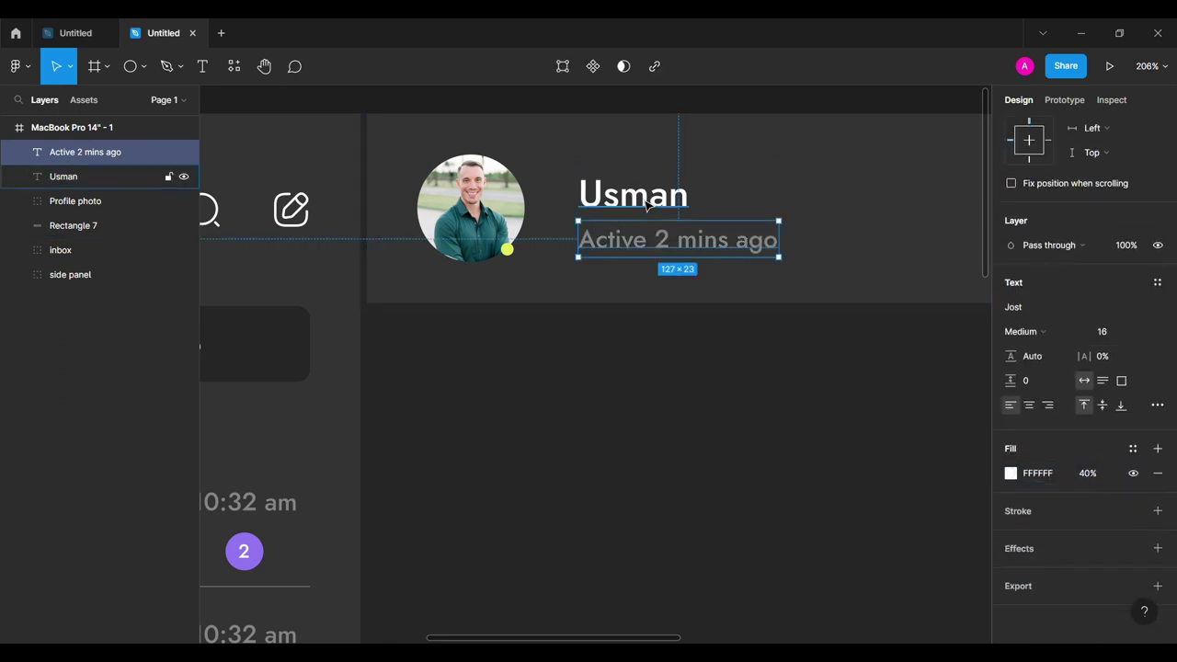
pyautogui.keyDown('shift'); pyautogui.click(92, 175); pyautogui.keyUp('shift')
pyautogui.hotkey('ctrl', 'g')
# Step: Vertically centre the name-and-status group on the profile photo
pyautogui.keyDown('shift'); pyautogui.click(484, 207); pyautogui.keyUp('shift')
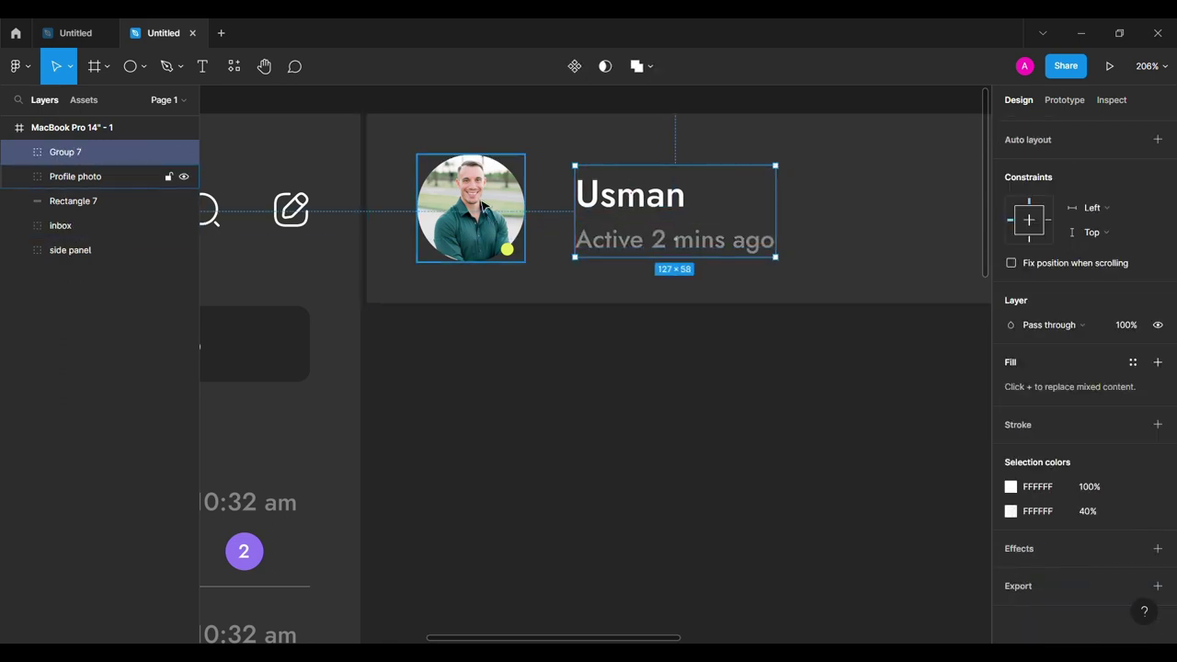
pyautogui.scroll(3, 1072, 130)
pyautogui.click(1107, 127)
pyautogui.scroll(1, 701, 131)
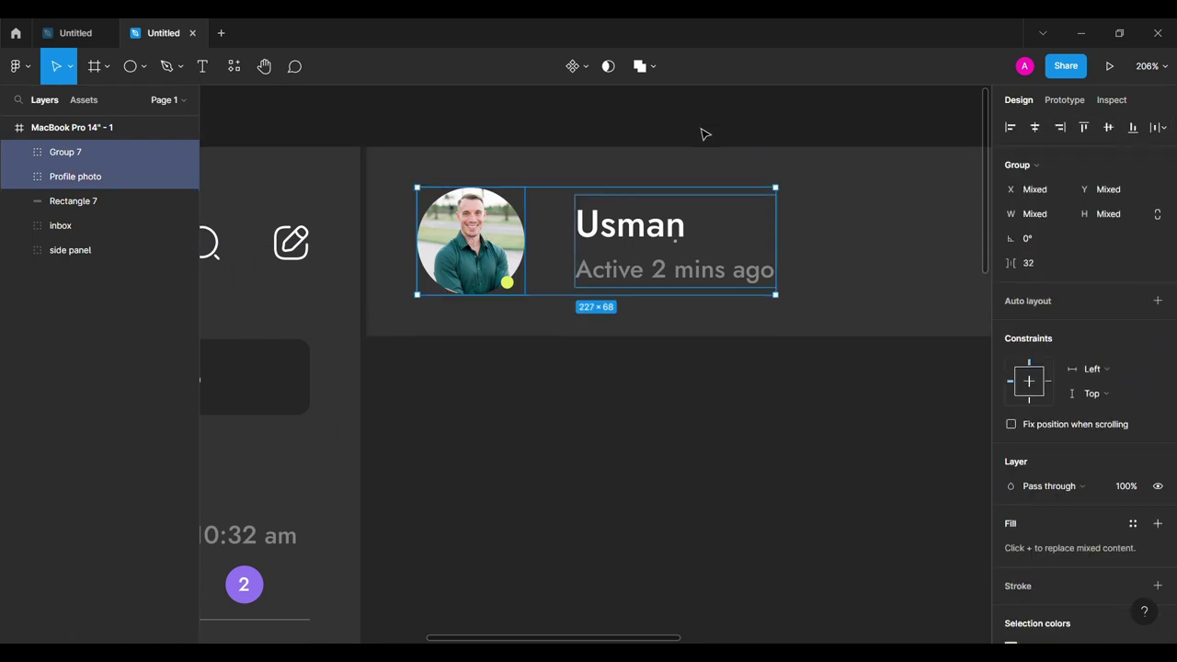
pyautogui.click(702, 132)
pyautogui.hscroll(5, 655, 342)
pyautogui.click(21, 66)
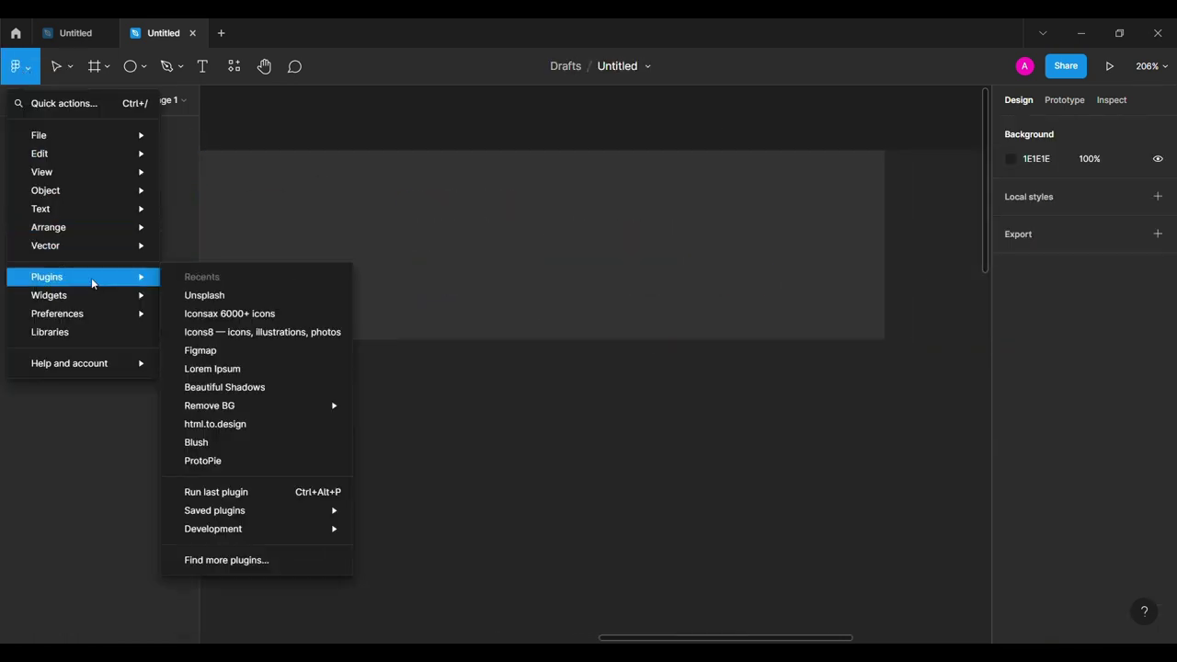
# Step: Place Iconsax call and video icons in the chat header
pyautogui.click(230, 314)
pyautogui.write('call')
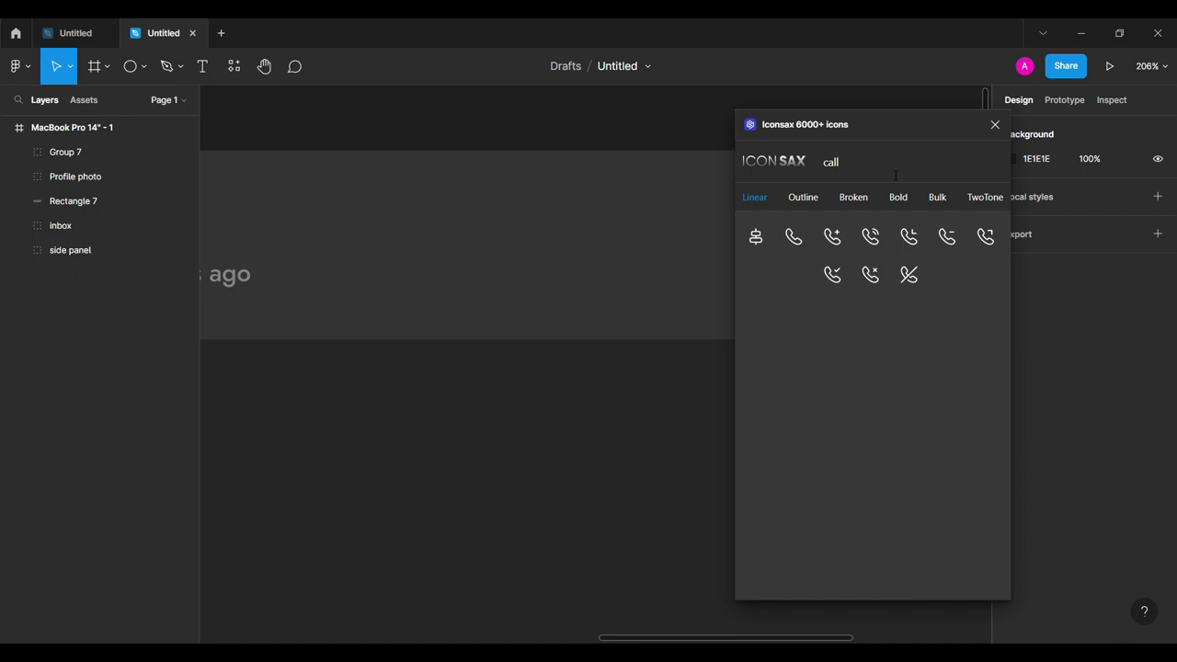
pyautogui.moveTo(795, 237); pyautogui.dragTo(640, 246)
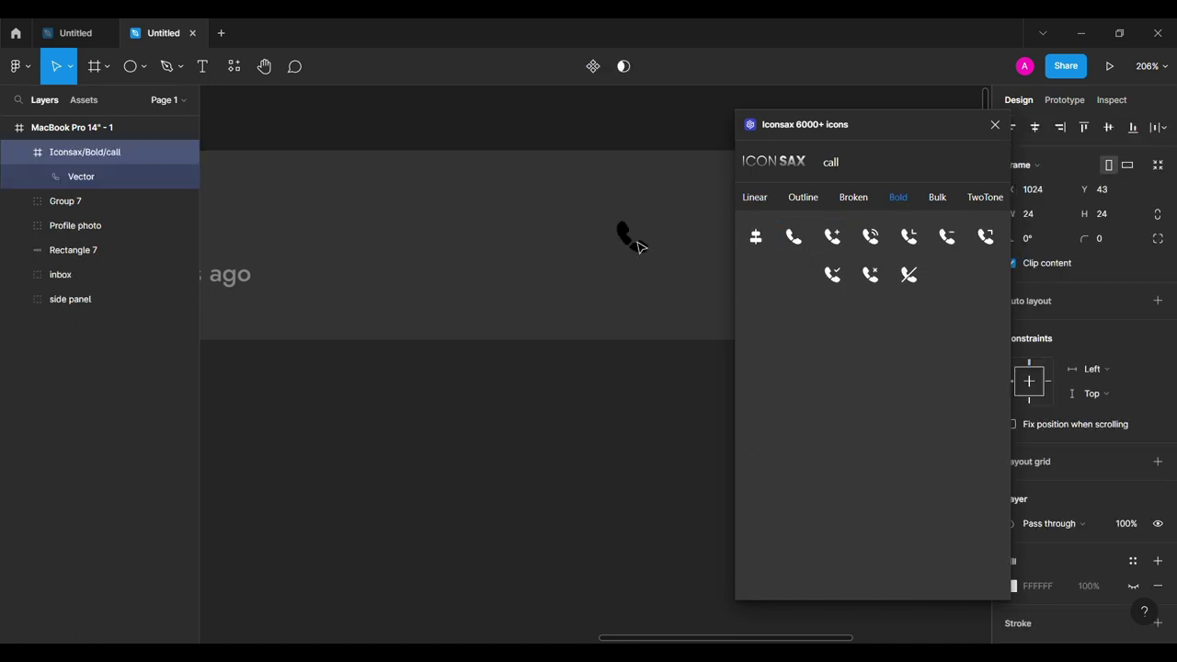
pyautogui.write('vid')
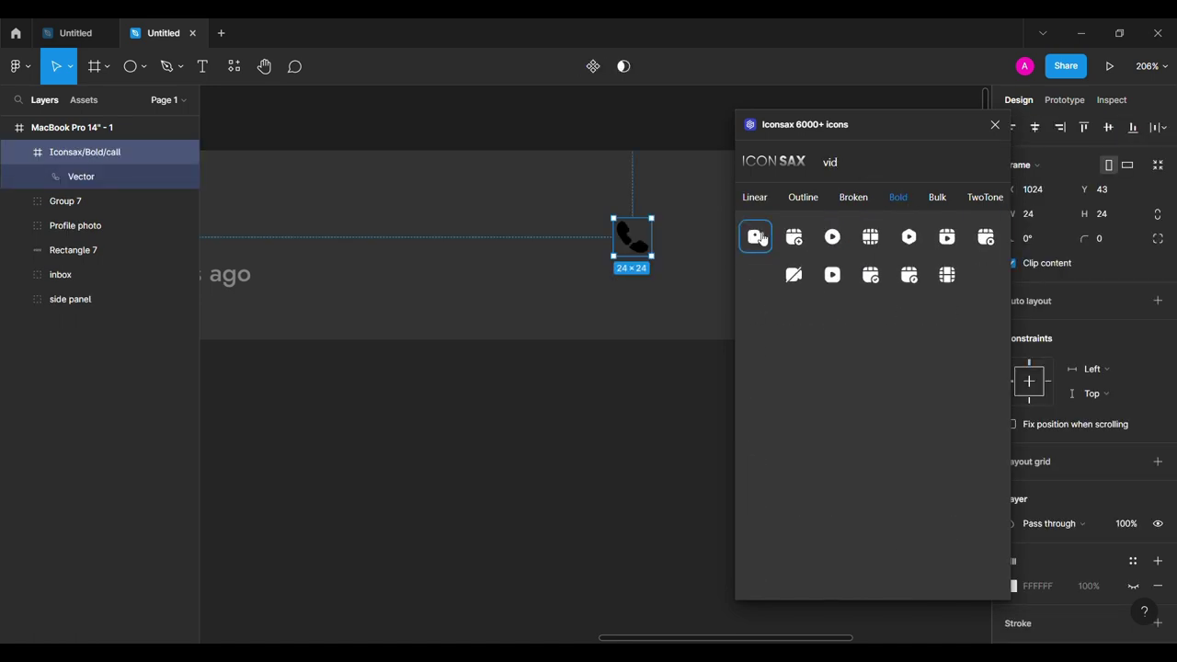
pyautogui.moveTo(761, 239); pyautogui.dragTo(546, 252)
pyautogui.click(993, 125)
# Step: Colour both header icons purple 9377F1
pyautogui.keyDown('shift'); pyautogui.click(84, 200); pyautogui.keyUp('shift')
pyautogui.scroll(-5, 1084, 368)
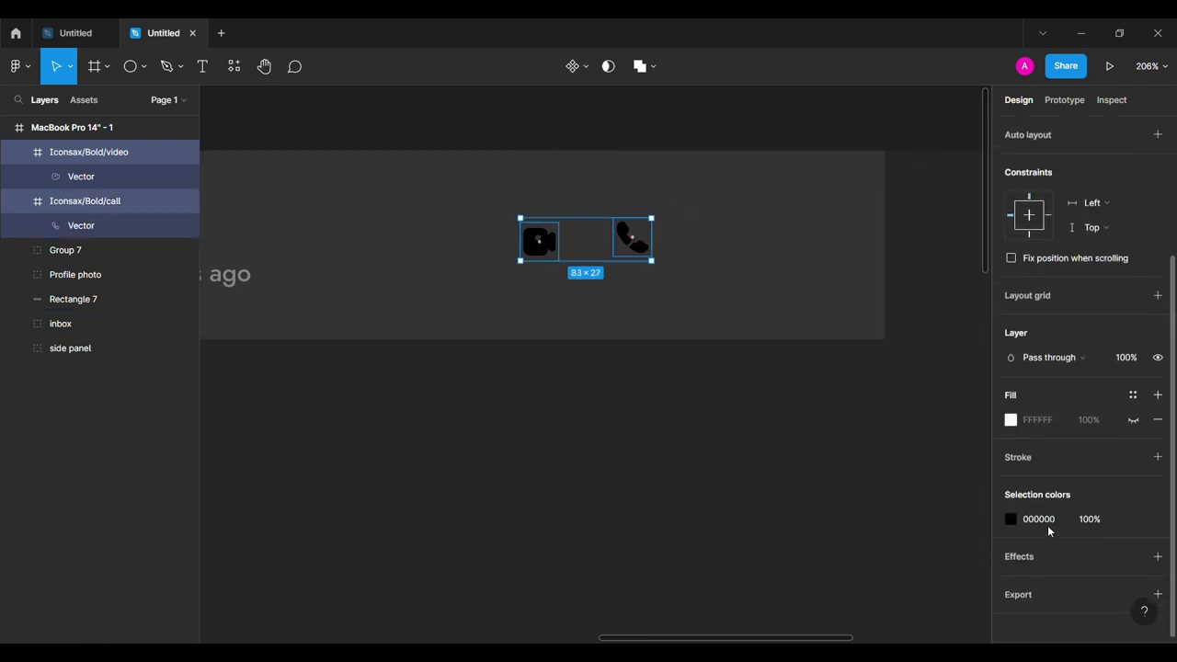
pyautogui.click(1048, 512)
pyautogui.write('9377F1')
pyautogui.press('Return')
pyautogui.scroll(2, 599, 244)
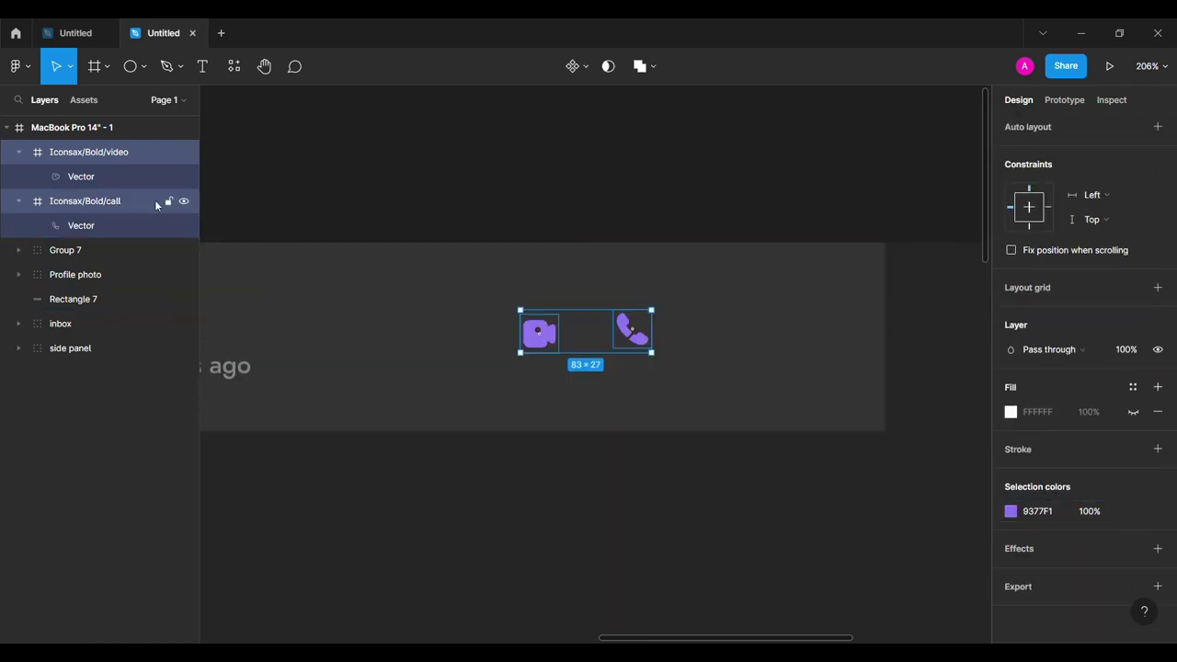
pyautogui.hotkey('alt', 'l')
pyautogui.press('Escape')
# Step: Draw a 32-size circle behind the video icon and group them together
pyautogui.moveTo(467, 310); pyautogui.dragTo(497, 341)
pyautogui.click(1107, 187)
pyautogui.write('32')
pyautogui.press('Return')
pyautogui.click(549, 340)
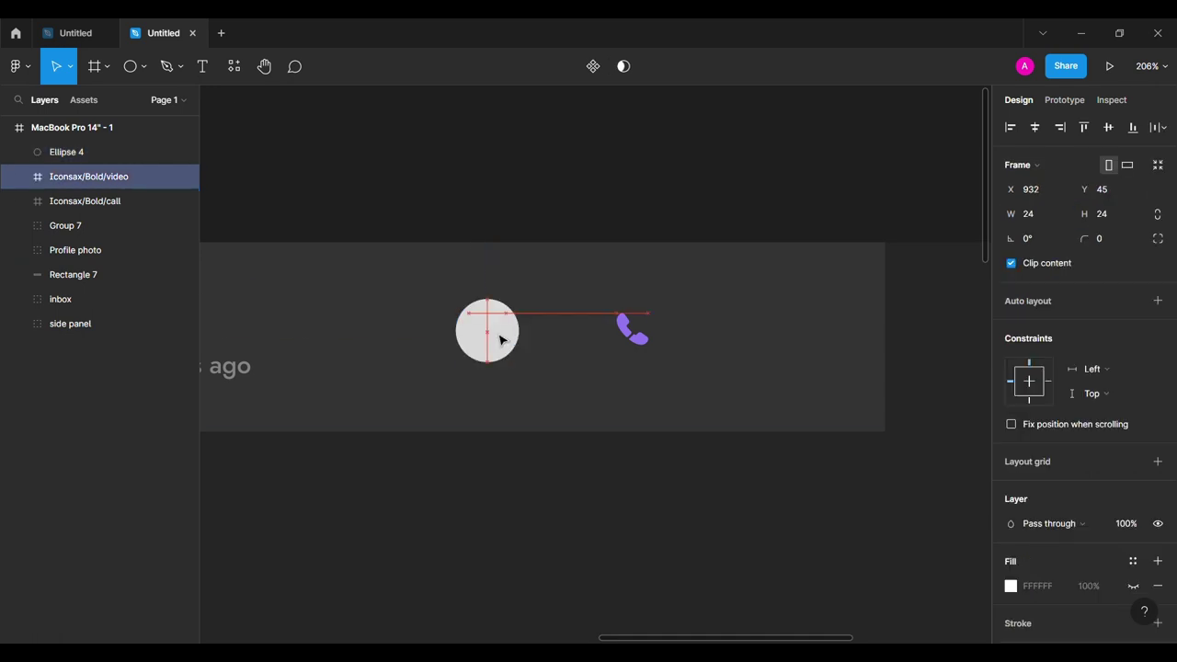
pyautogui.moveTo(105, 175); pyautogui.dragTo(104, 155)
pyautogui.keyDown('shift'); pyautogui.click(104, 179); pyautogui.keyUp('shift')
pyautogui.hotkey('ctrl', 'g')
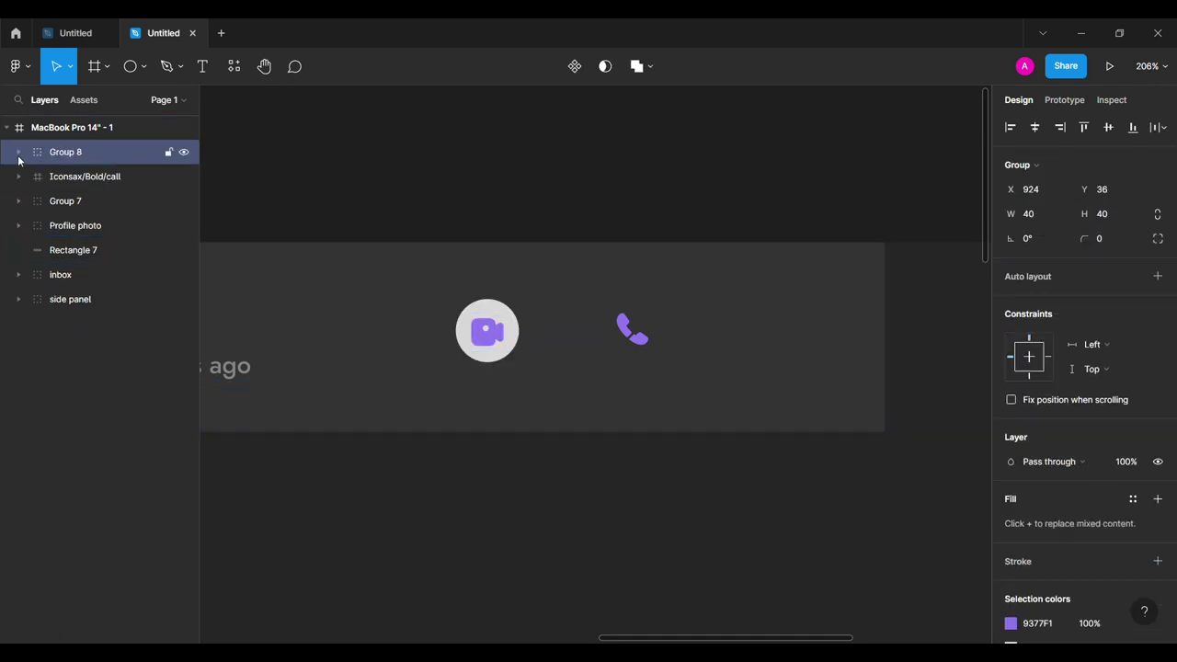
# Step: Tint the video button's circle 9377F1 at 10% opacity
pyautogui.doubleClick(486, 331)
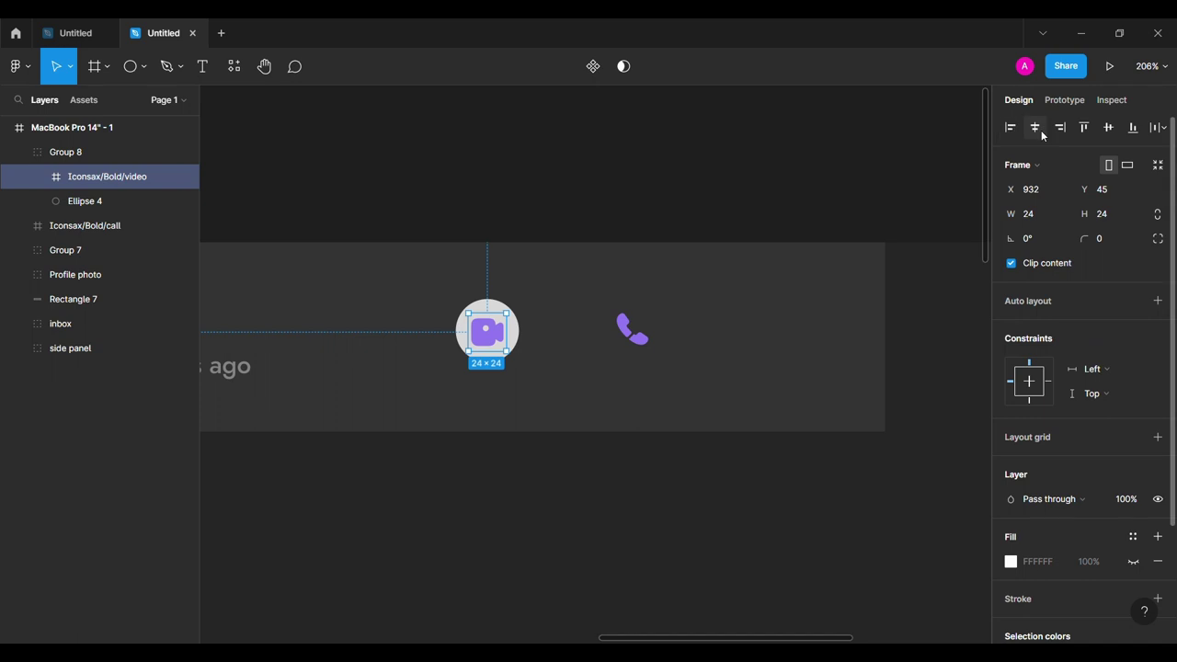
pyautogui.press('Tab')
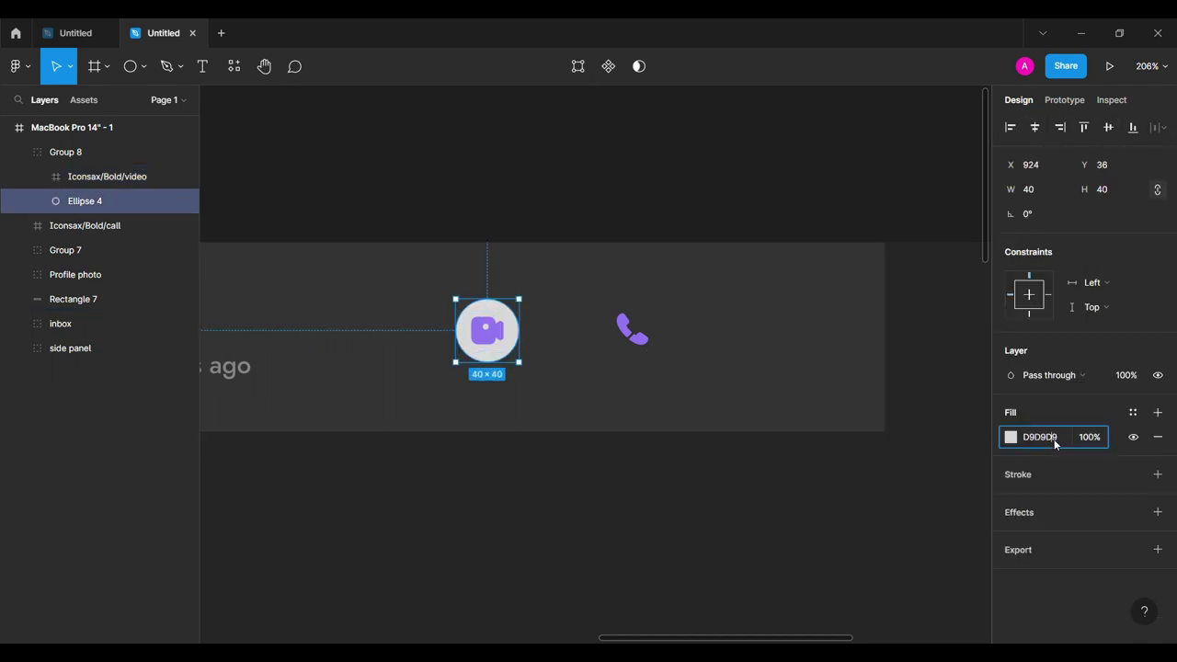
pyautogui.write('9377F1')
pyautogui.press('Return')
pyautogui.press('Tab')
pyautogui.write('10')
pyautogui.press('Return')
pyautogui.click(20, 152)
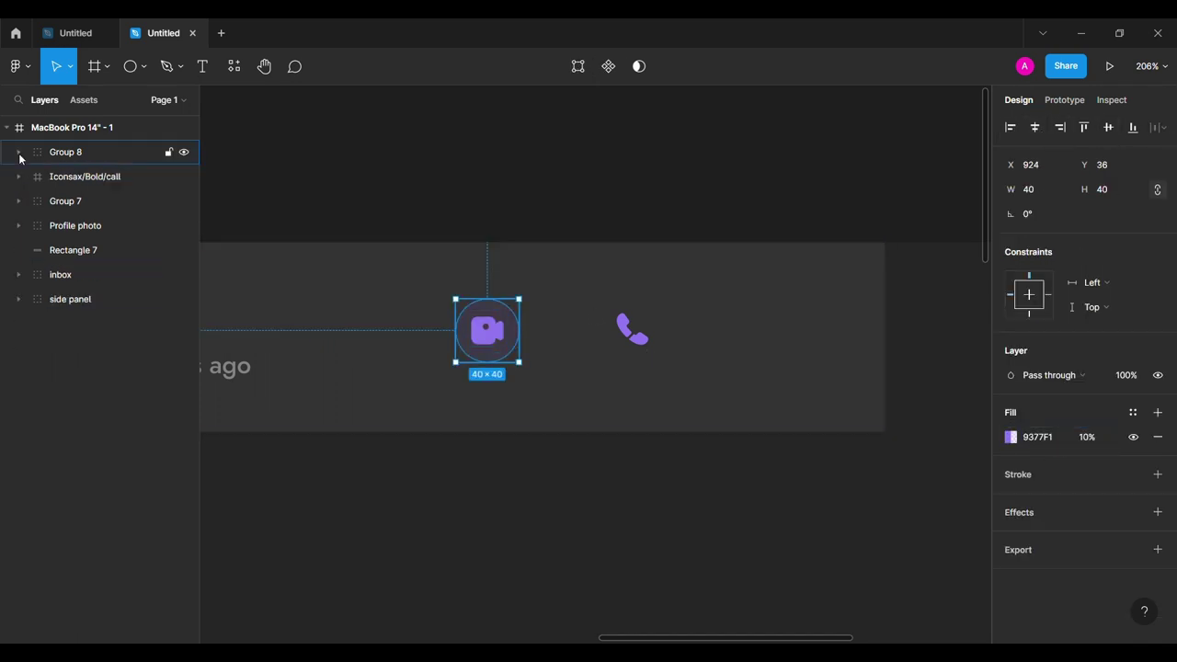
# Step: Duplicate the tinted circle behind the call icon and group them
pyautogui.moveTo(482, 337); pyautogui.dragTo(714, 333)
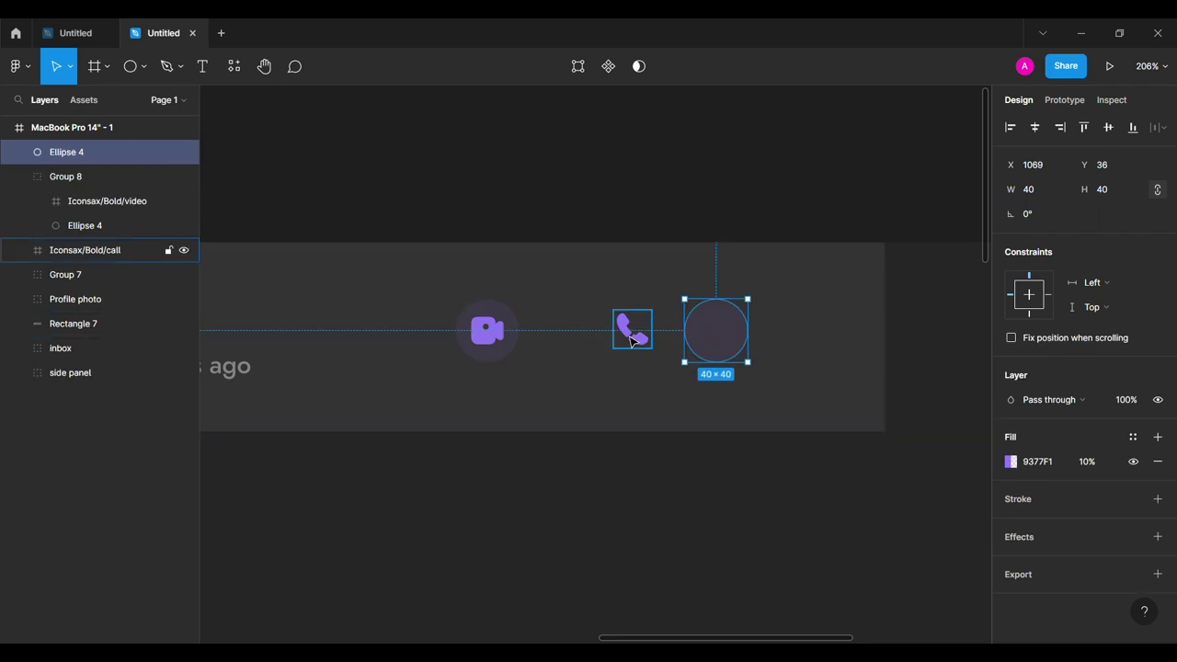
pyautogui.moveTo(631, 329); pyautogui.dragTo(715, 339)
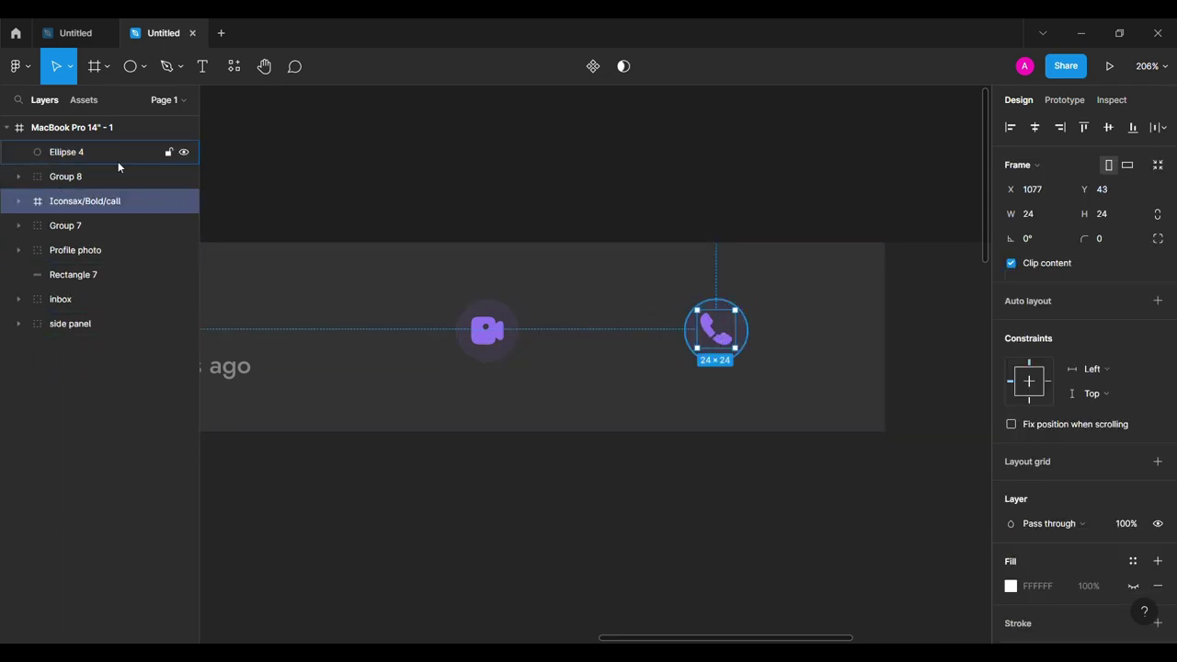
pyautogui.keyDown('shift'); pyautogui.click(118, 155); pyautogui.keyUp('shift')
pyautogui.hotkey('ctrl', 'g')
pyautogui.doubleClick(746, 349)
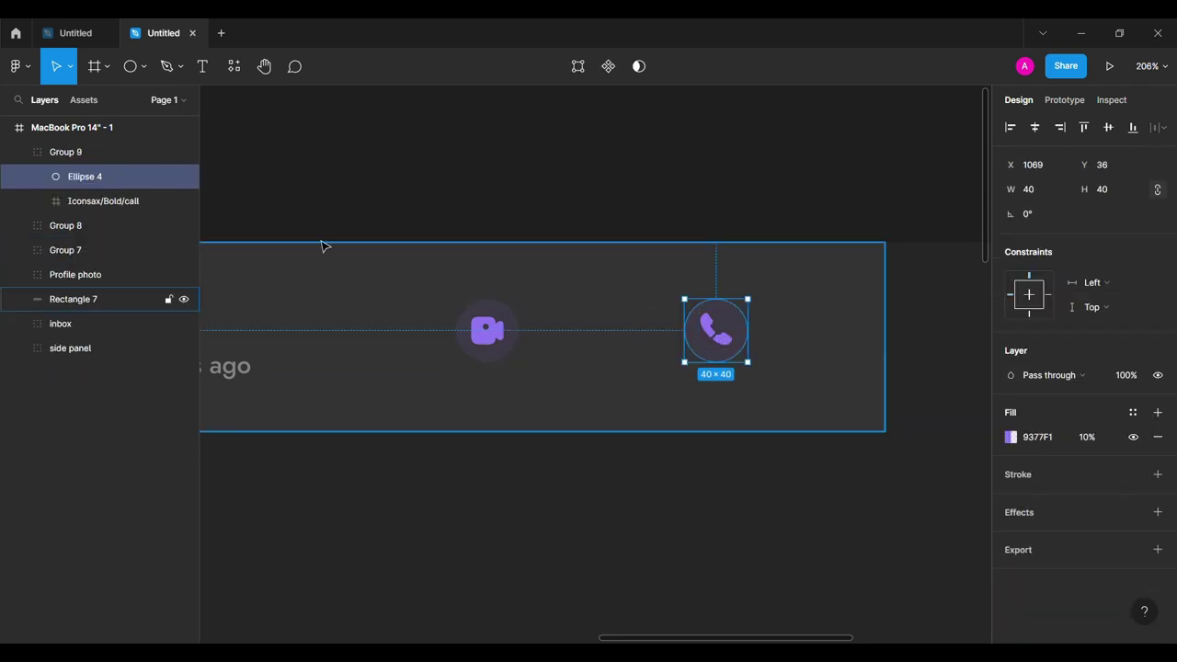
pyautogui.press('Tab')
# Step: Space the call and video buttons 16 apart
pyautogui.click(717, 329)
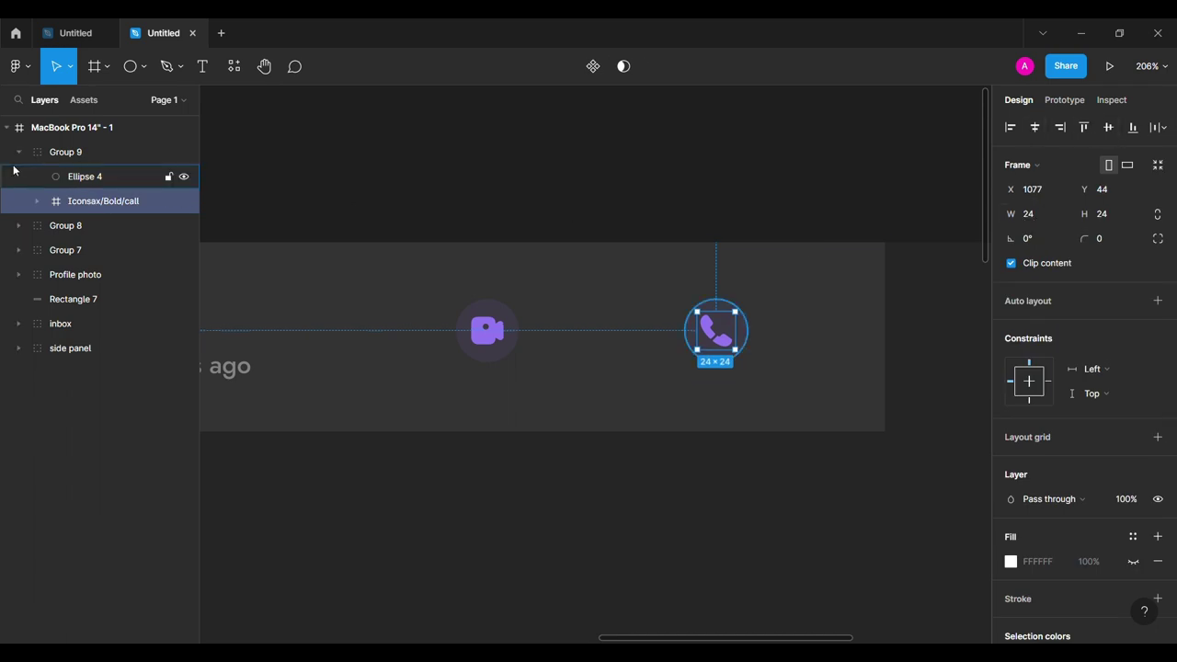
pyautogui.keyDown('ctrl'); pyautogui.scroll(-3, 485, 329); pyautogui.keyUp('ctrl')
pyautogui.keyDown('shift'); pyautogui.click(111, 176); pyautogui.keyUp('shift')
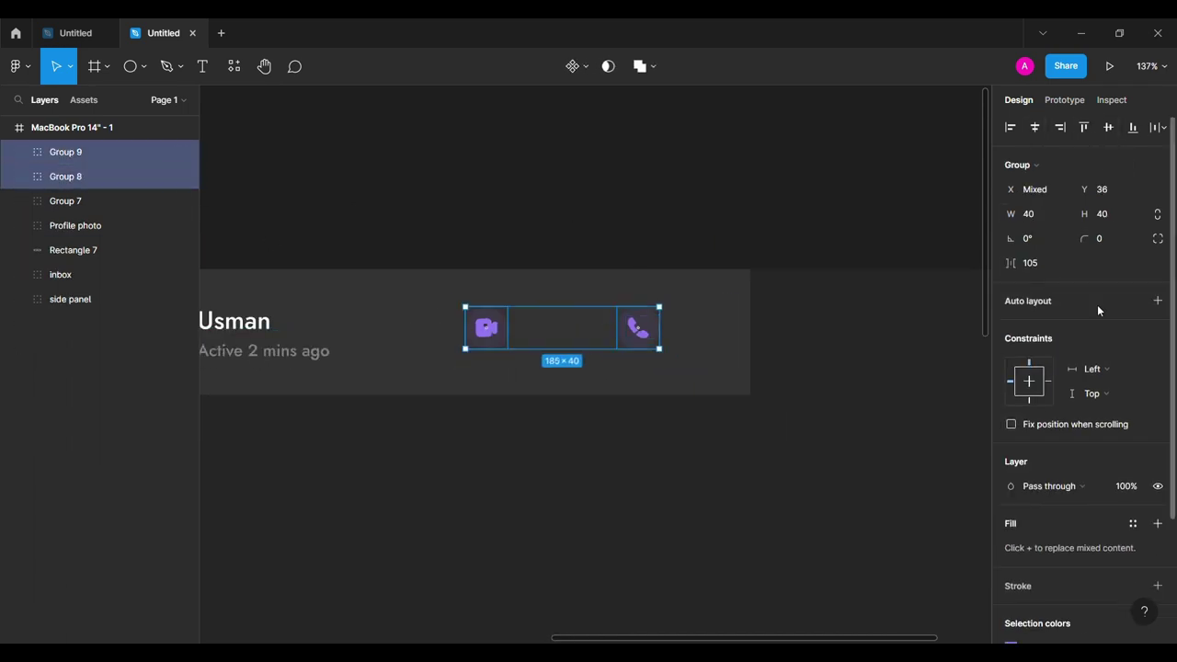
pyautogui.write('16')
pyautogui.press('Return')
pyautogui.hscroll(-2, 377, 322)
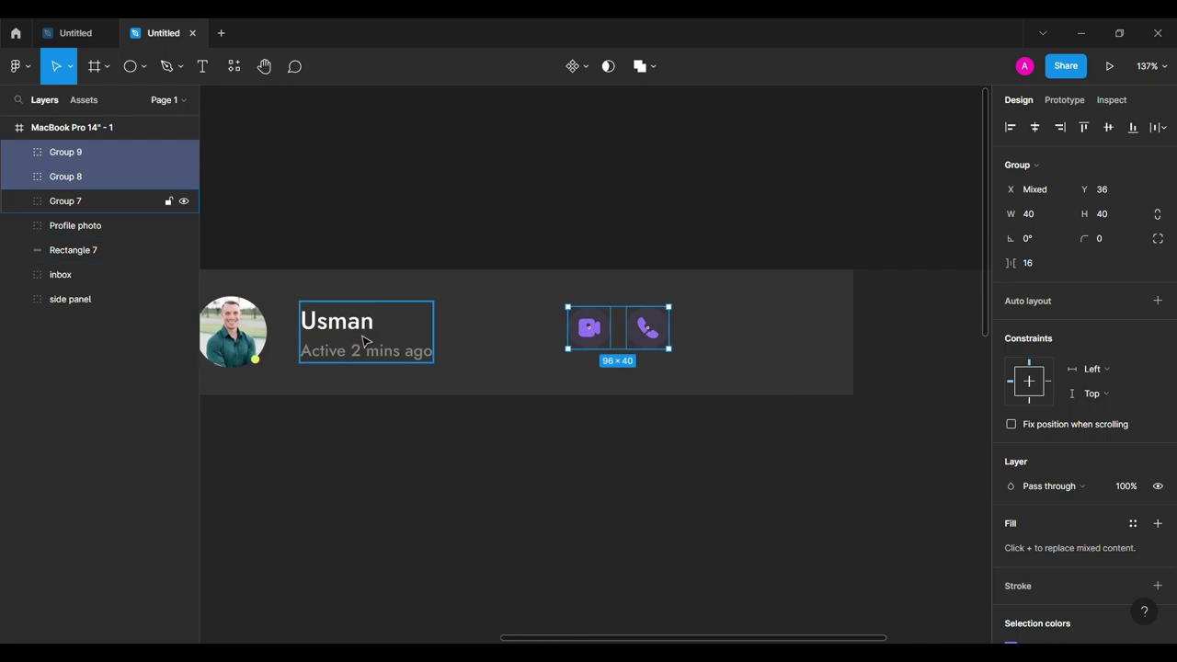
pyautogui.keyDown('shift'); pyautogui.click(363, 340); pyautogui.keyUp('shift')
pyautogui.click(336, 165)
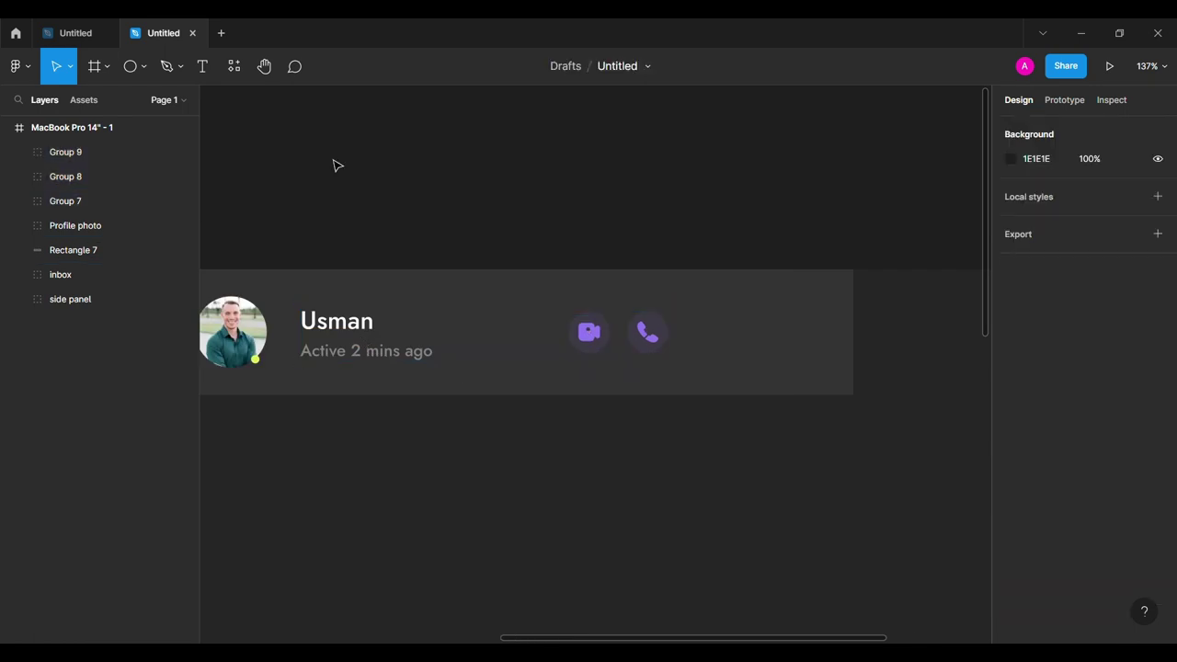
# Step: Draw three stacked menu dots with 4 spacing and group them
pyautogui.moveTo(779, 323); pyautogui.dragTo(770, 352)
pyautogui.press('v')
pyautogui.scroll(3, 817, 329)
pyautogui.hotkey('ctrl', 'd')
pyautogui.keyDown('shift'); pyautogui.click(770, 333); pyautogui.keyUp('shift')
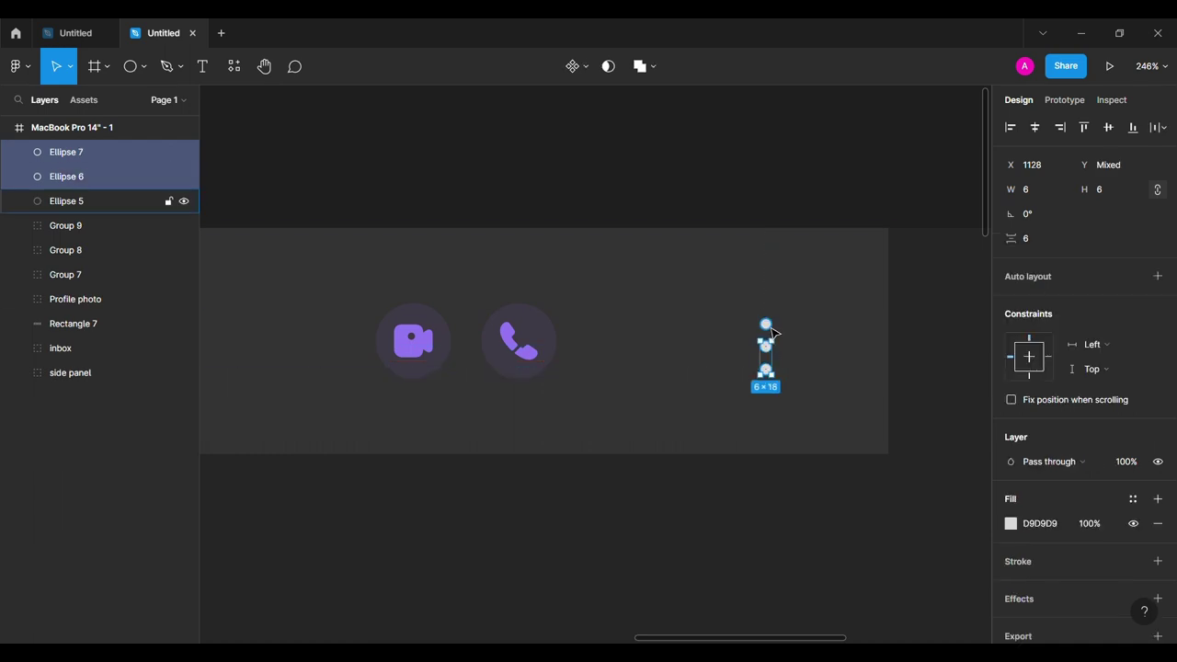
pyautogui.scroll(2, 772, 333)
pyautogui.scroll(3, 772, 333)
pyautogui.scroll(-3, 858, 343)
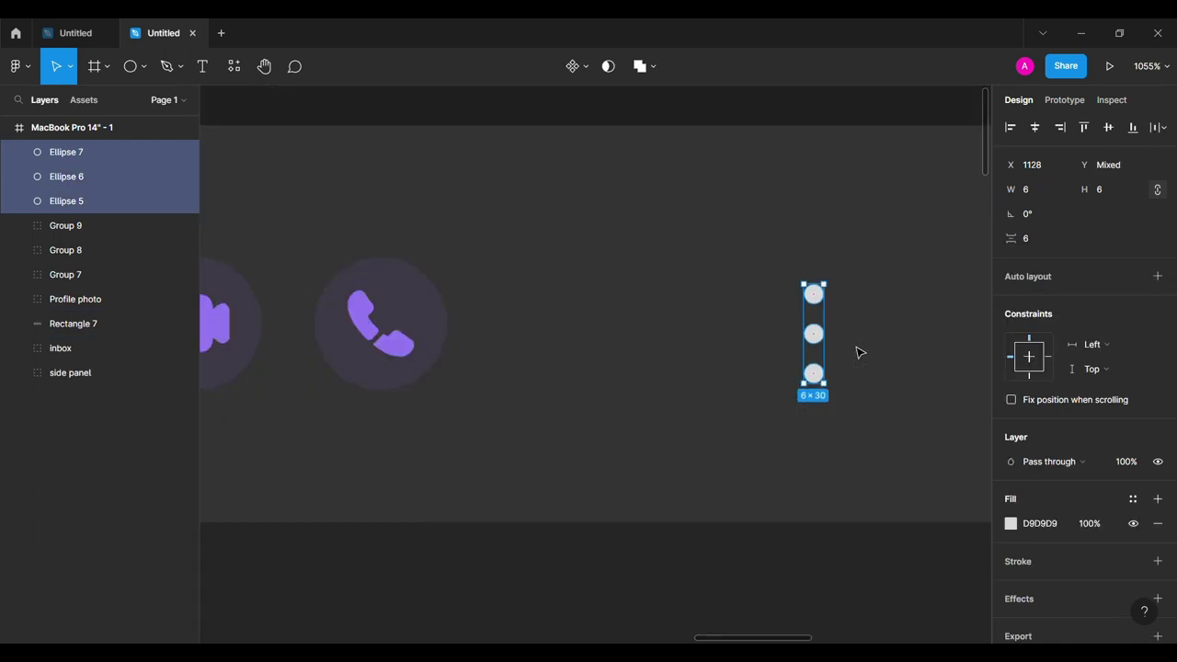
pyautogui.scroll(-2, 858, 343)
pyautogui.click(1040, 244)
pyautogui.write('4')
pyautogui.press('Return')
pyautogui.hotkey('ctrl', 'g')
# Step: Fill the dots white, move them right, and centre them vertically with the name text
pyautogui.scroll(-2, 1044, 368)
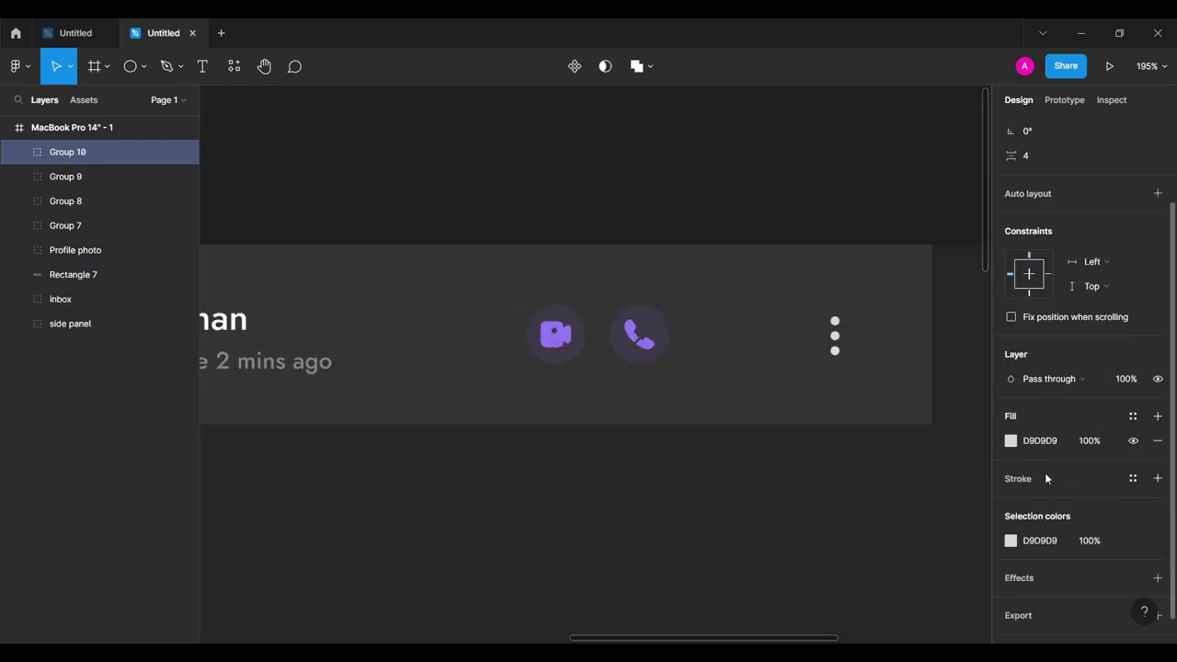
pyautogui.click(1041, 441)
pyautogui.write('fffff')
pyautogui.press('Return')
pyautogui.moveTo(835, 334); pyautogui.dragTo(886, 329)
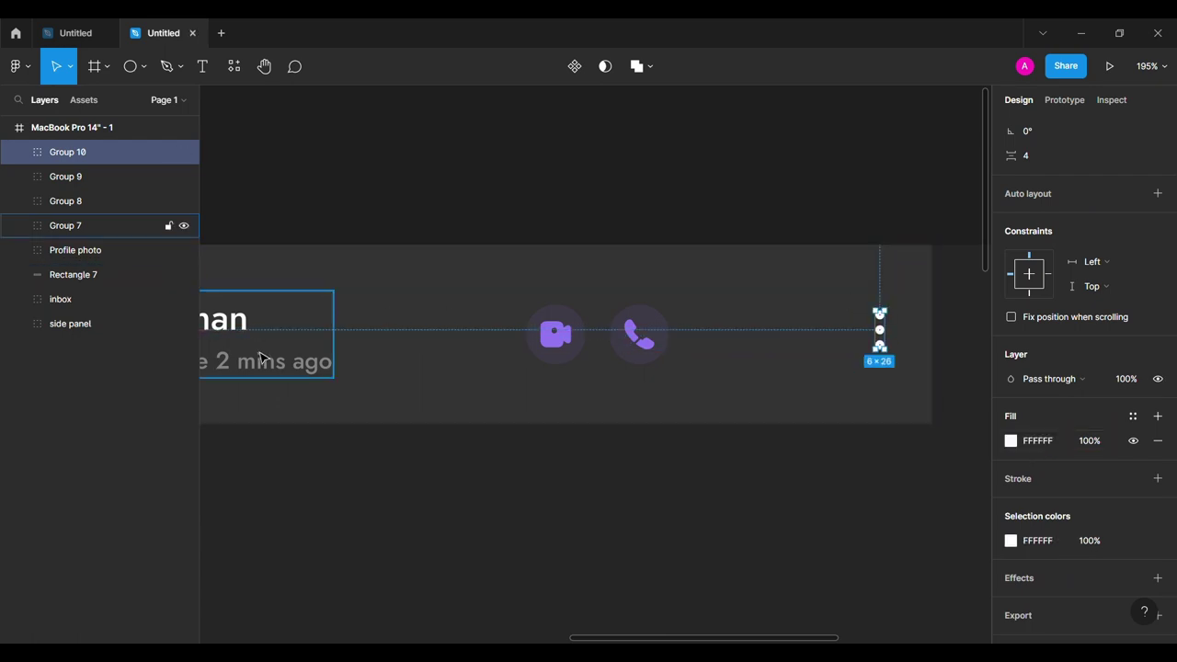
pyautogui.keyDown('shift'); pyautogui.click(83, 225); pyautogui.keyUp('shift')
pyautogui.scroll(2, 1064, 191)
pyautogui.click(1109, 126)
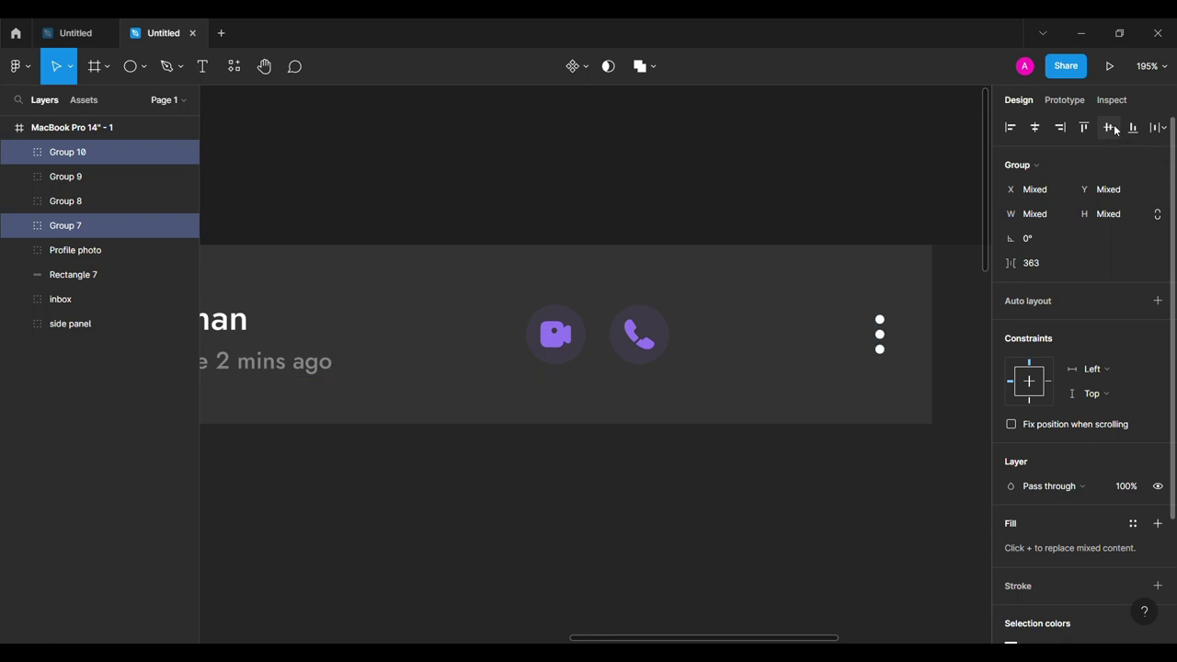
# Step: Set a 32 gap between the call button and dots, spacing the header buttons evenly
pyautogui.doubleClick(647, 335)
pyautogui.click(24, 177)
pyautogui.click(73, 177)
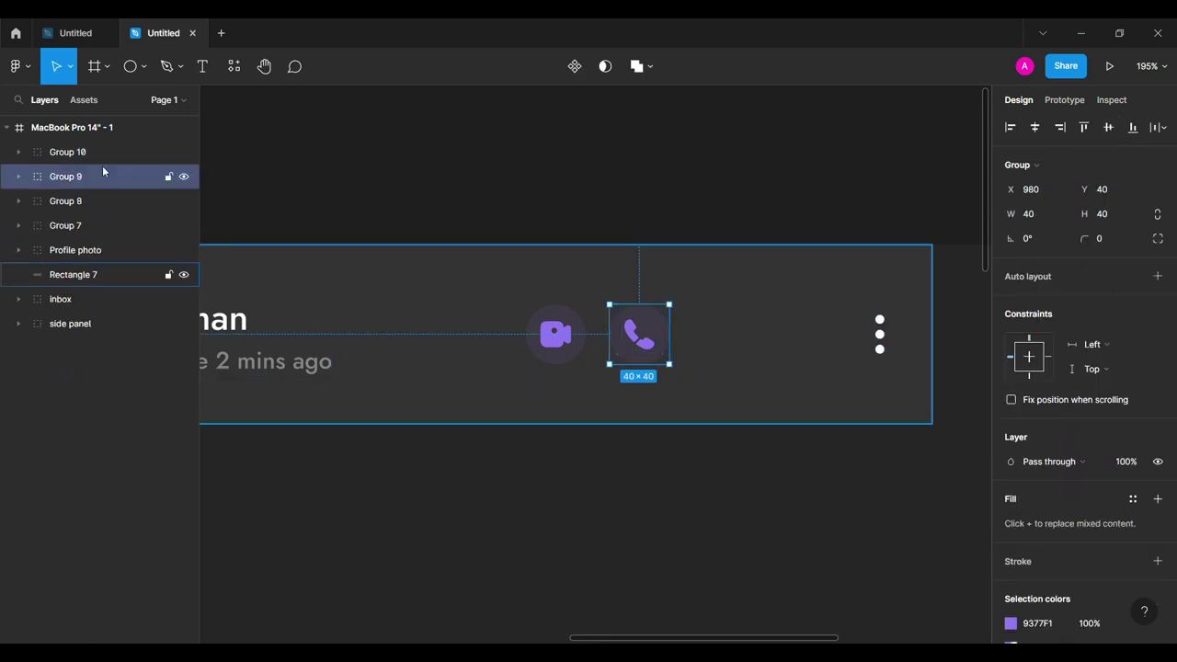
pyautogui.keyDown('shift'); pyautogui.click(102, 154); pyautogui.keyUp('shift')
pyautogui.click(1033, 263)
pyautogui.write('32')
pyautogui.press('Return')
pyautogui.keyDown('shift'); pyautogui.click(65, 201); pyautogui.keyUp('shift')
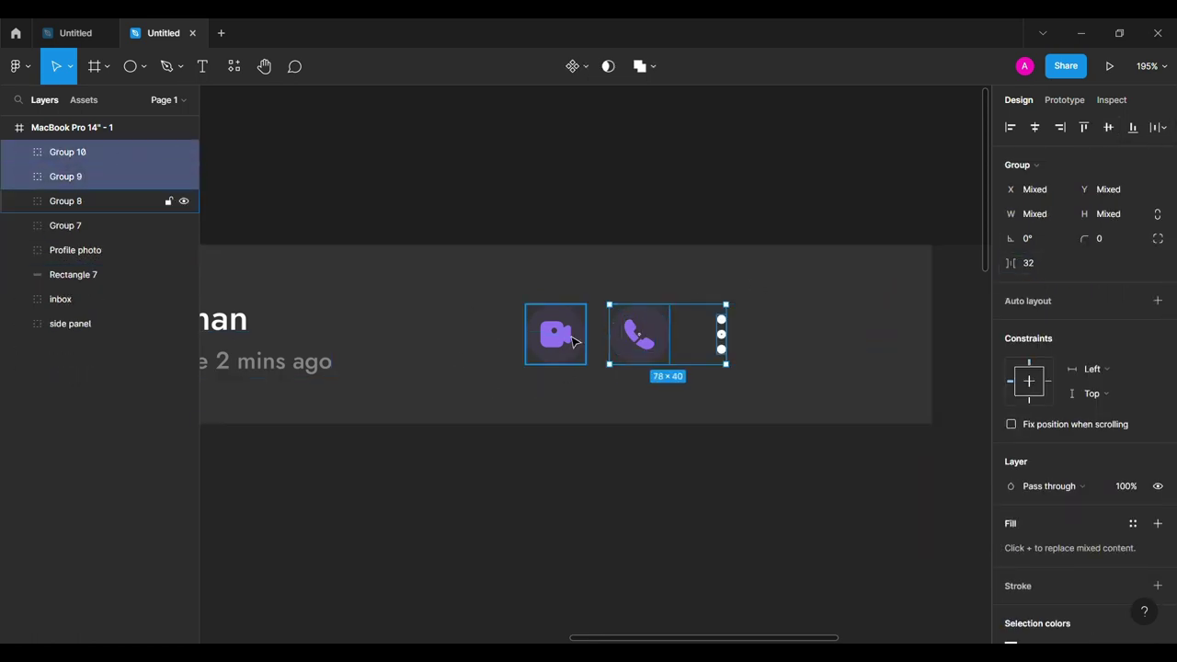
pyautogui.click(715, 353)
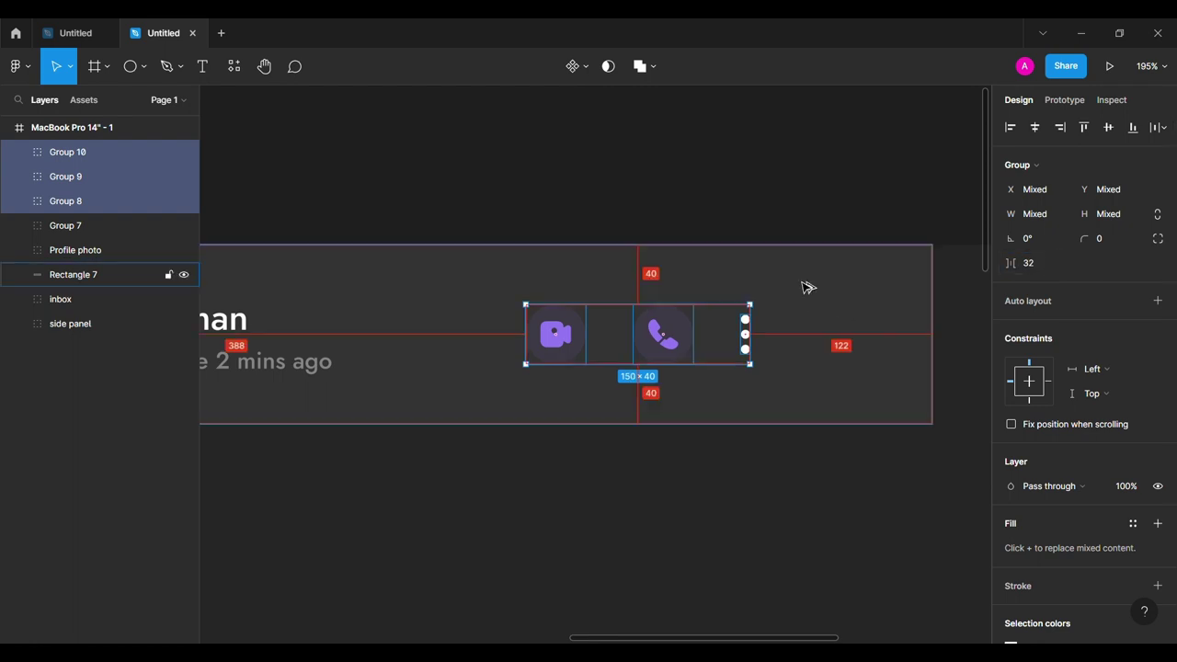
pyautogui.hotkey('shift', 'Right')
pyautogui.hotkey('shift', 'Right')
pyautogui.hotkey('shift', 'Right')
pyautogui.click(696, 184)
# Step: Group the header background and all header layers as 'Profile details'
pyautogui.hotkey('shift', '1')
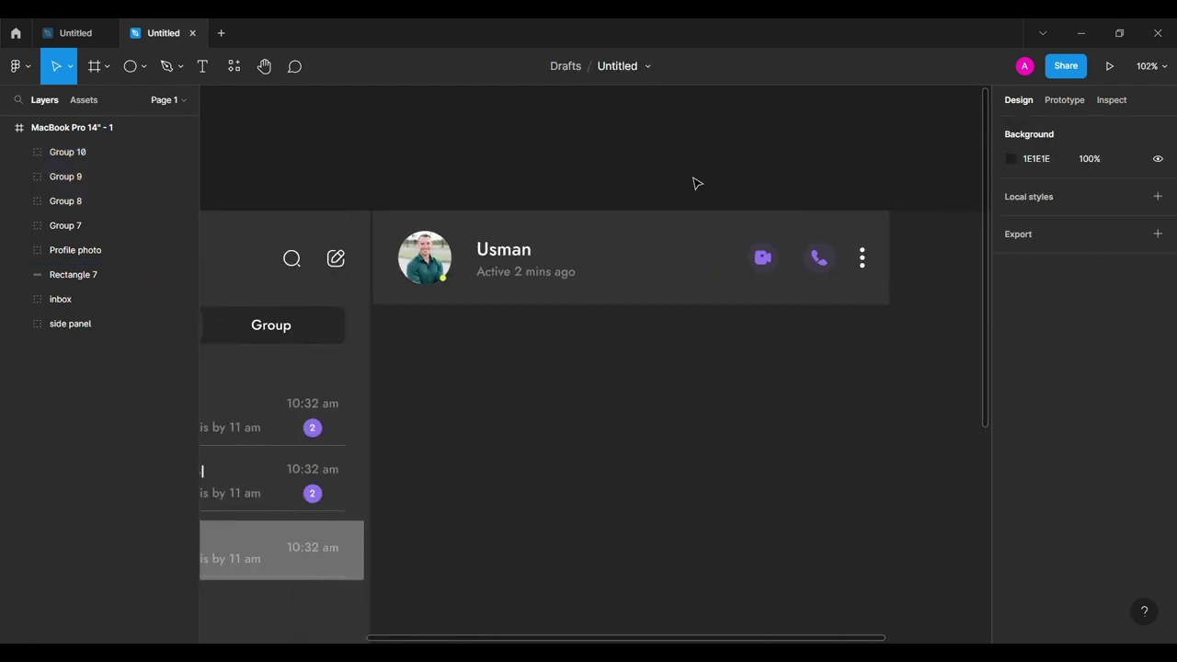
pyautogui.click(101, 274)
pyautogui.keyDown('shift'); pyautogui.click(110, 152); pyautogui.keyUp('shift')
pyautogui.hotkey('ctrl', 'g')
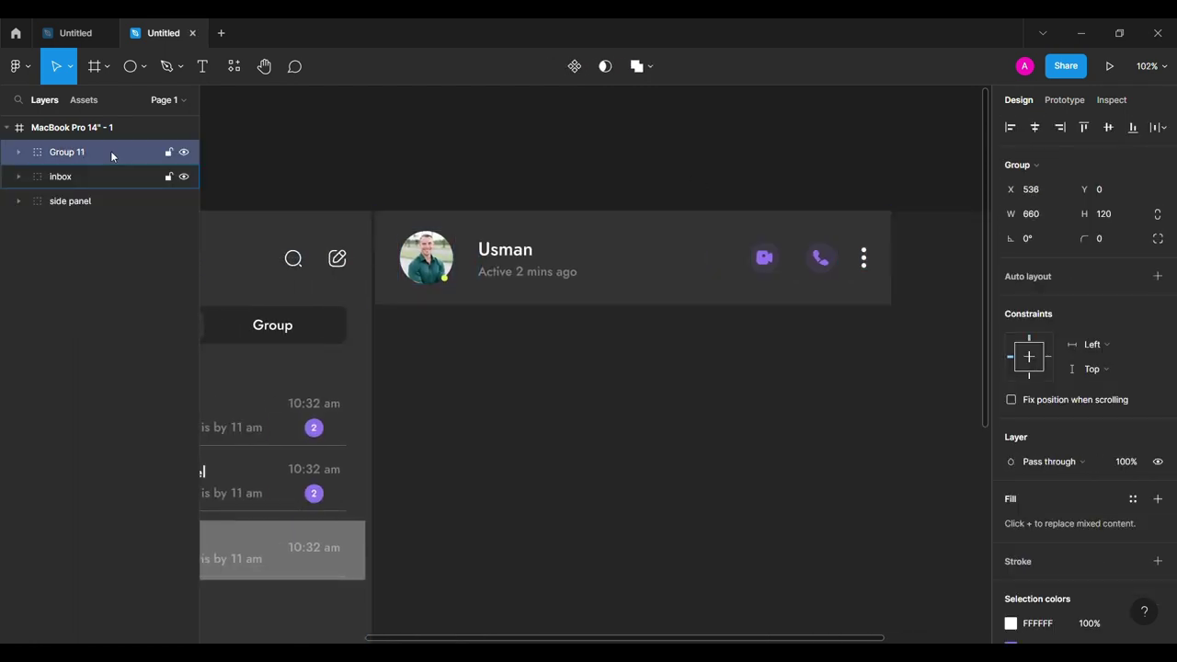
pyautogui.hotkey('shift', '1')
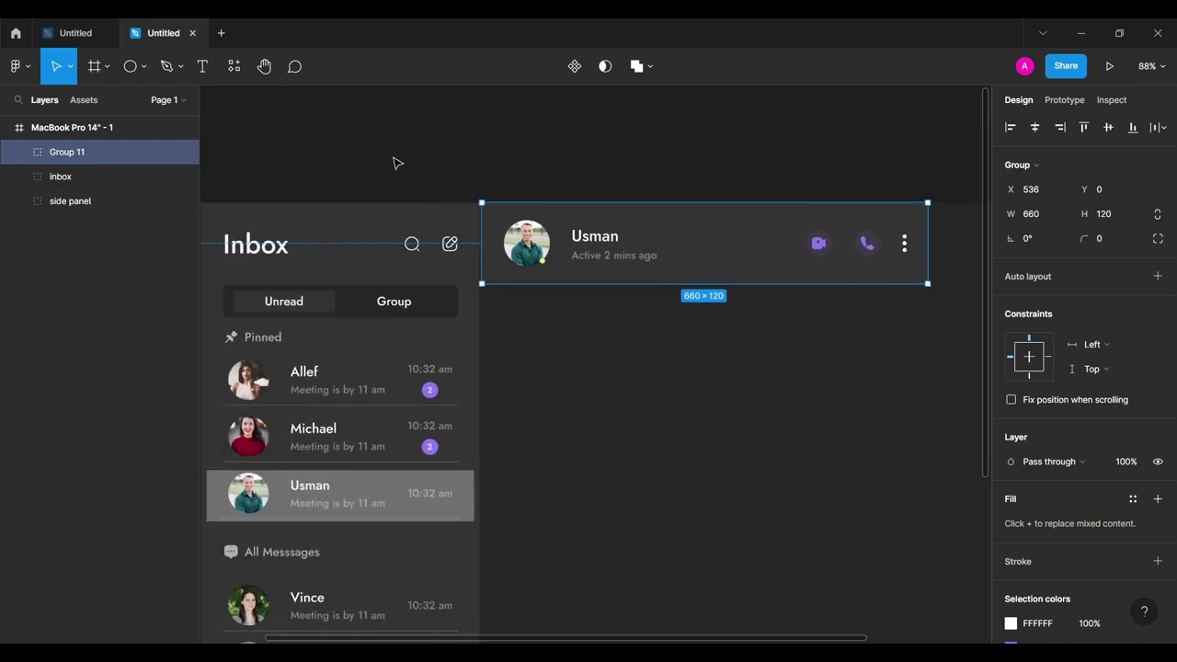
pyautogui.write('Profile')
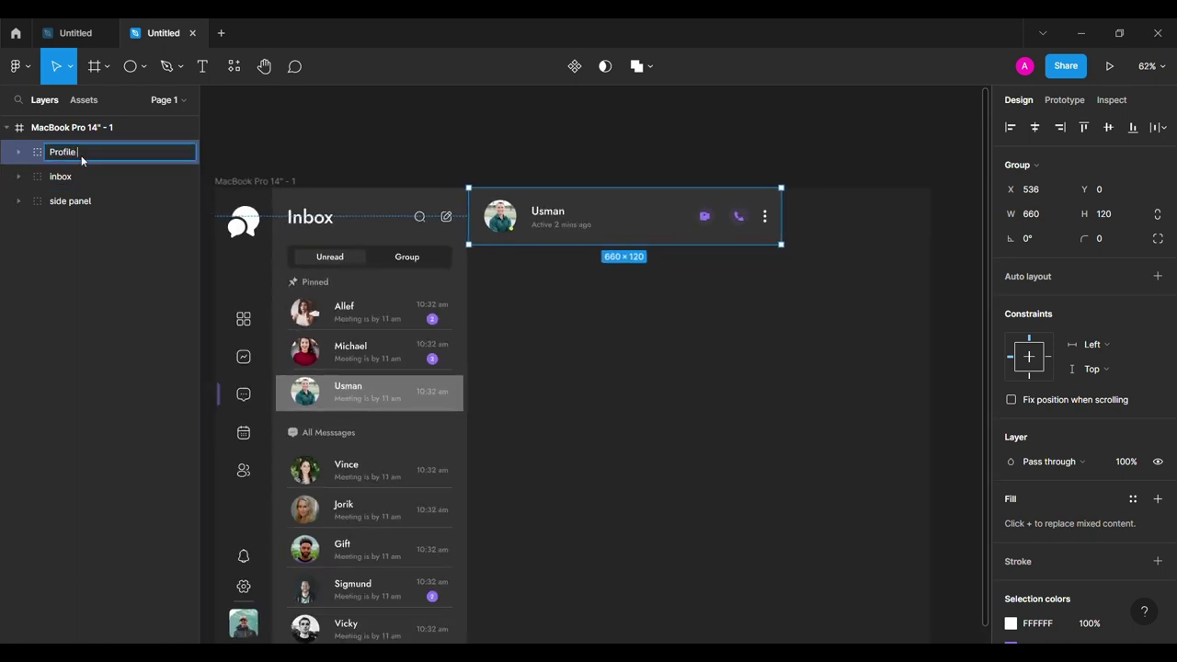
pyautogui.write(' details')
pyautogui.press('Return')
pyautogui.click(304, 150)
pyautogui.scroll(-2, 309, 149)
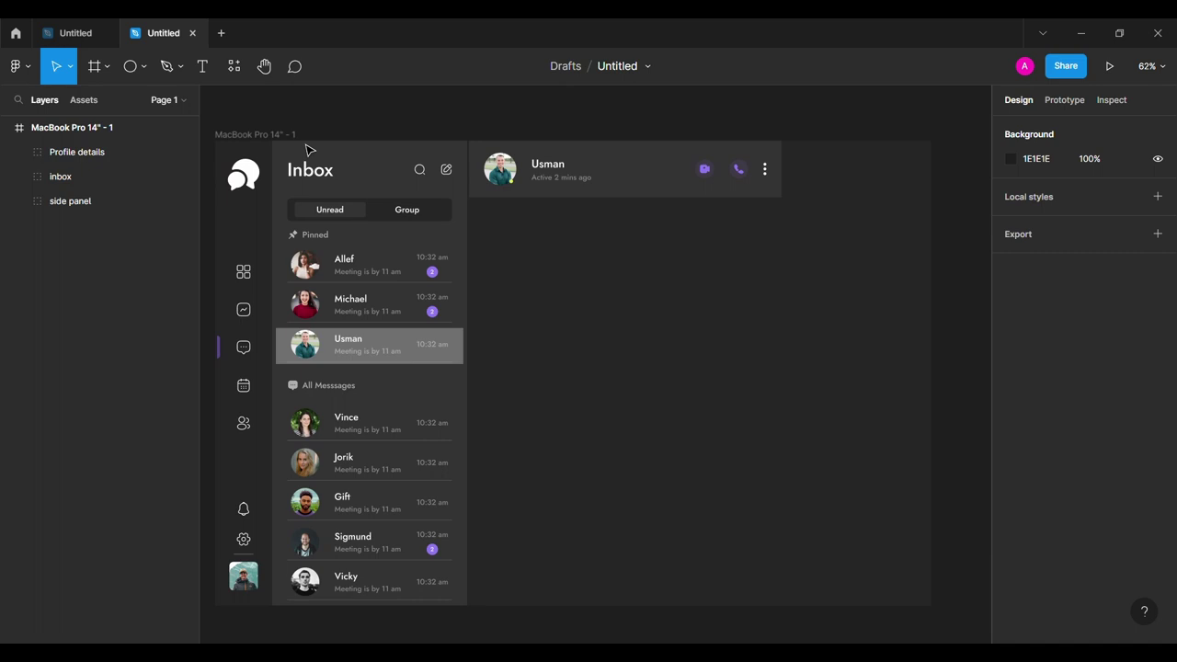
# Step: Draw a horizontal line under the chat header with a white stroke at 40% opacity
pyautogui.click(135, 78)
pyautogui.click(92, 121)
pyautogui.moveTo(497, 252); pyautogui.dragTo(637, 253)
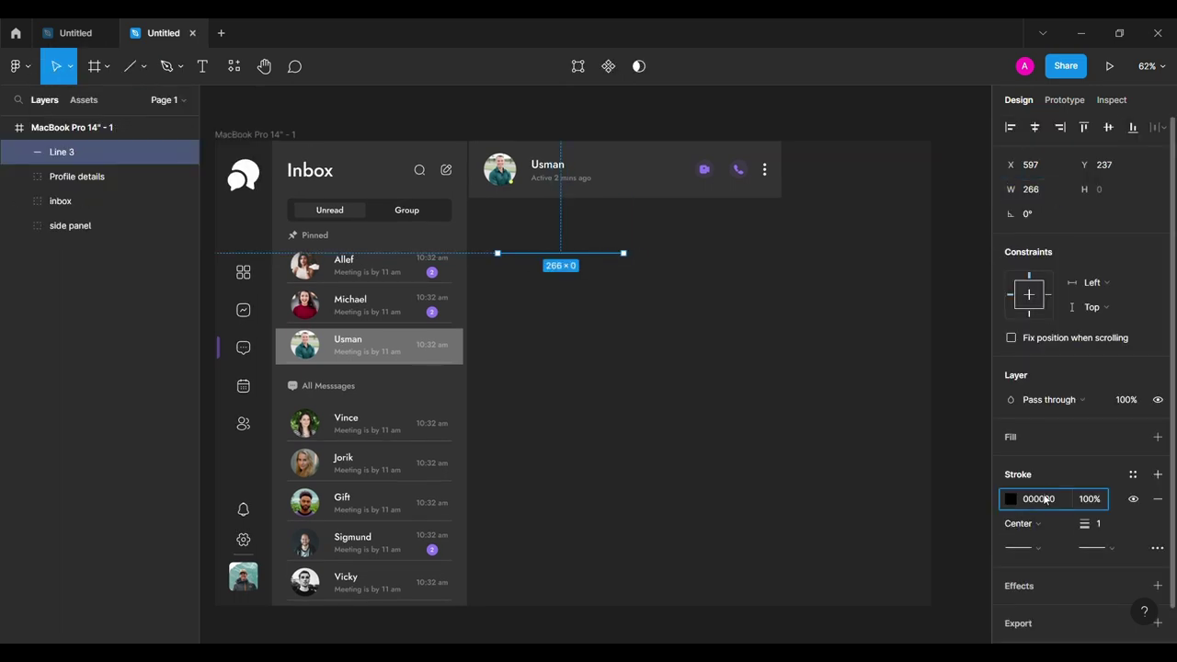
pyautogui.press('Tab')
pyautogui.write('40')
pyautogui.press('Return')
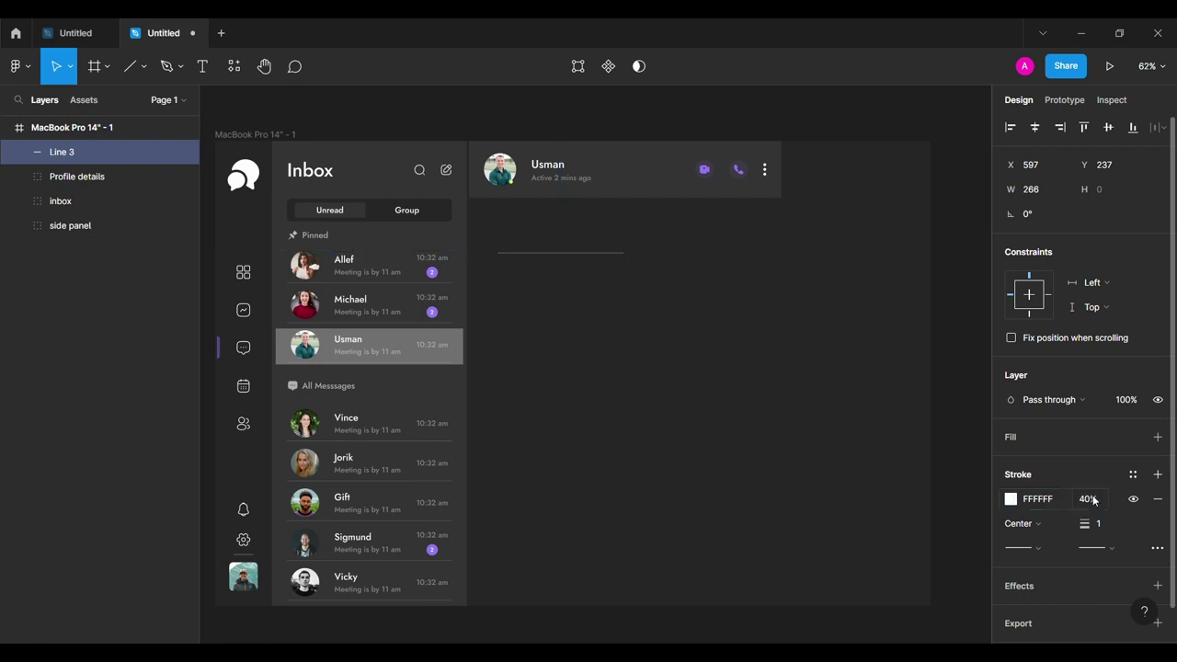
pyautogui.write('0.5')
pyautogui.scroll(3, 622, 304)
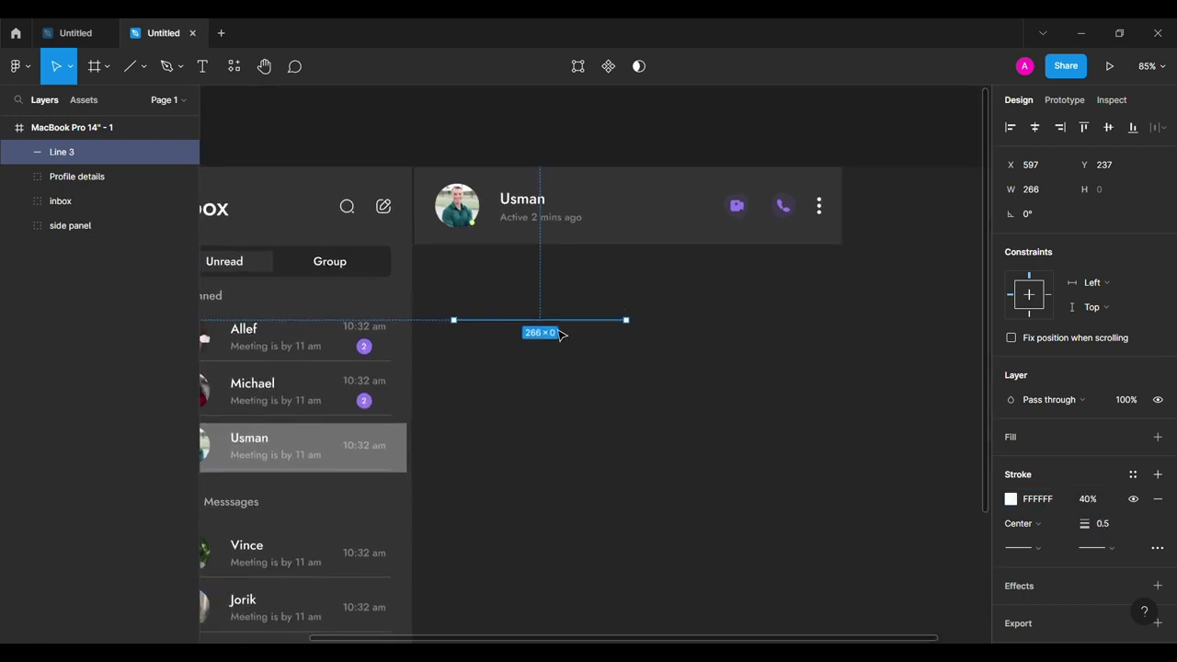
pyautogui.moveTo(554, 323)
pyautogui.mouseDown()
pyautogui.moveTo(402, 315)
pyautogui.moveTo(504, 242)
pyautogui.mouseUp()
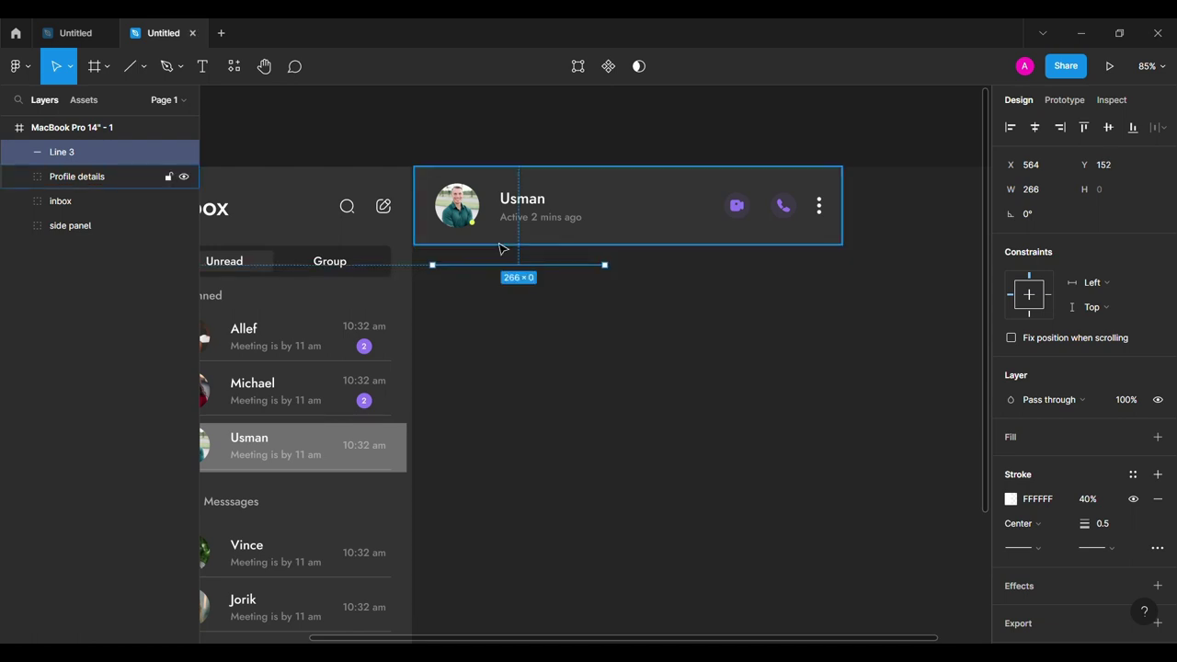
# Step: Add a 'Today' text label level with the right end of the line
pyautogui.click(368, 124)
pyautogui.press('t')
pyautogui.click(633, 267)
pyautogui.write('Today')
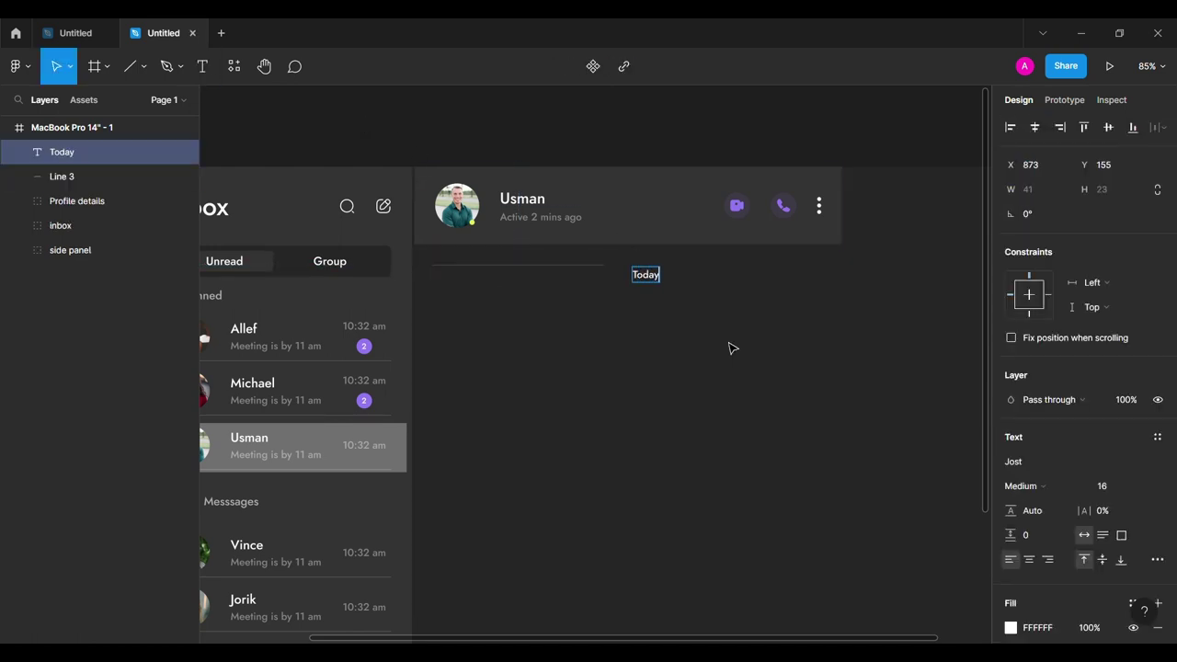
pyautogui.press('Escape')
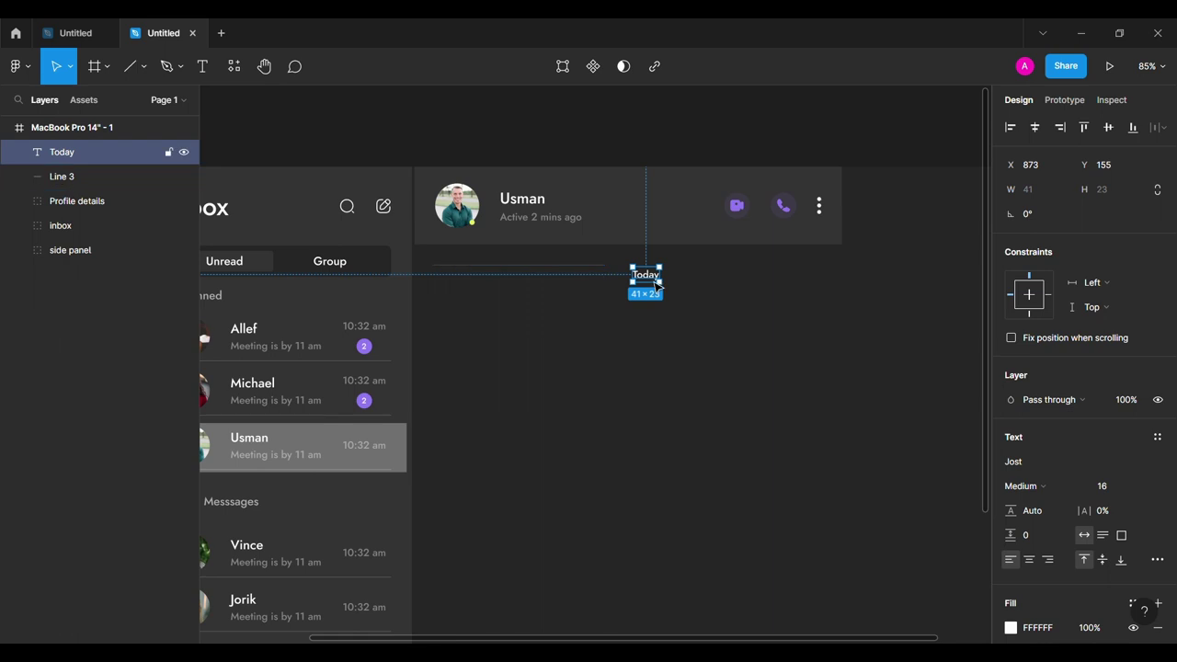
pyautogui.moveTo(658, 285); pyautogui.dragTo(580, 273)
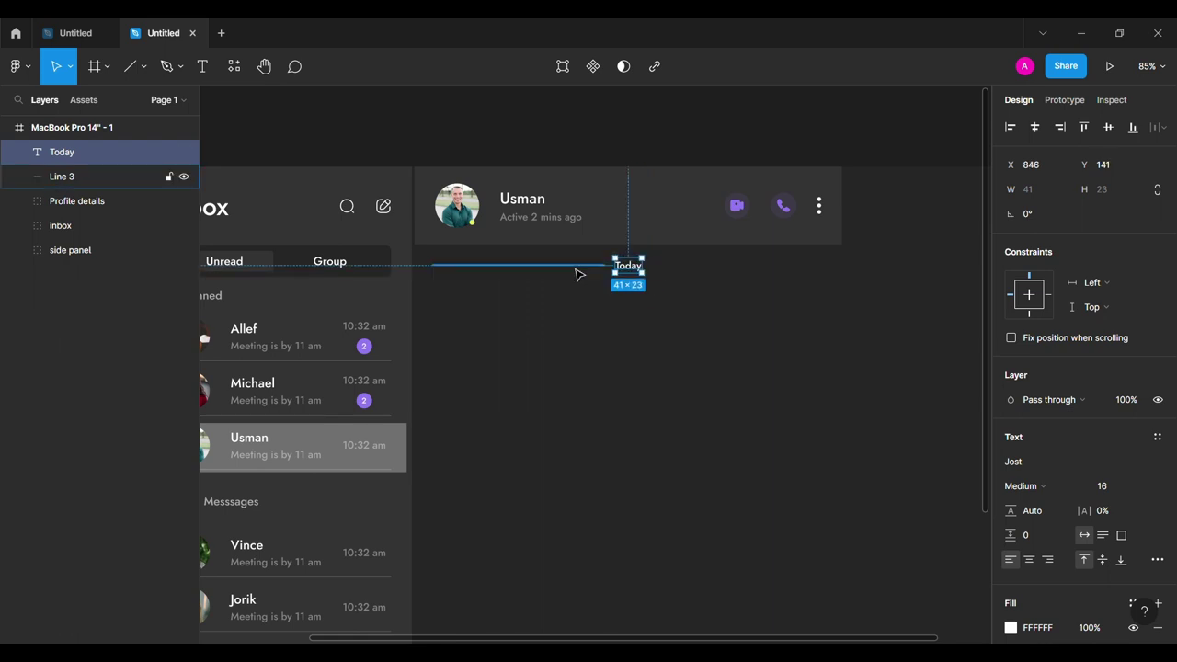
# Step: Duplicate the line to the right of Today and group the three divider pieces
pyautogui.keyDown('shift'); pyautogui.click(580, 265); pyautogui.keyUp('shift')
pyautogui.click(727, 151)
pyautogui.click(583, 266)
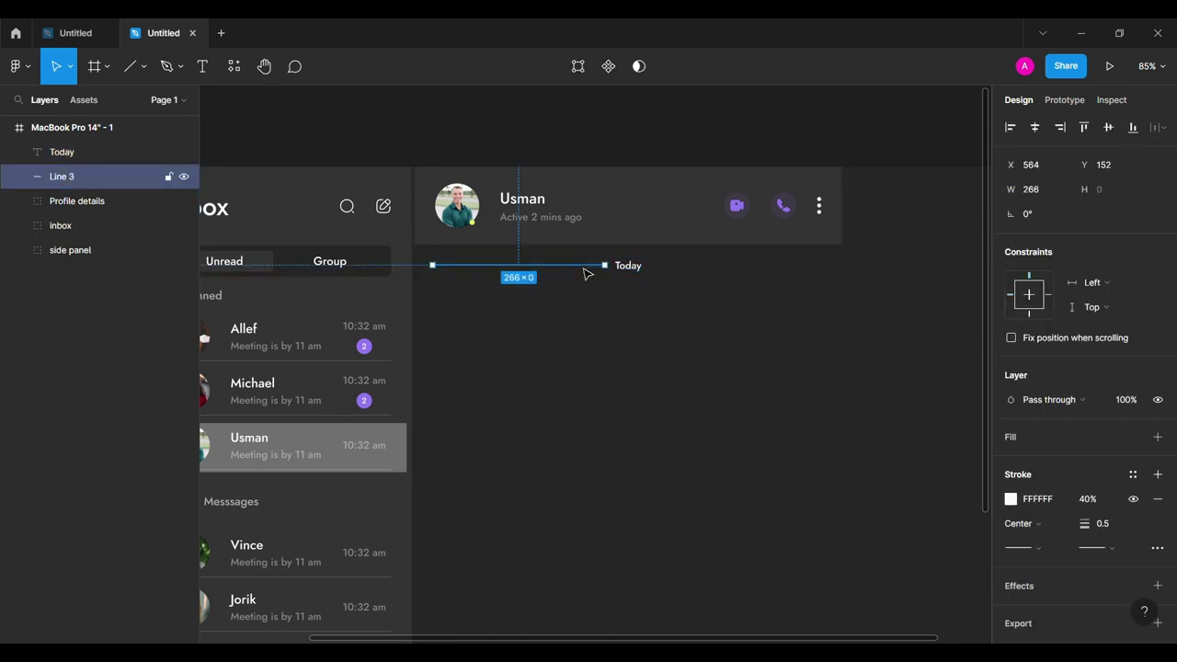
pyautogui.moveTo(583, 266); pyautogui.dragTo(697, 282)
pyautogui.moveTo(774, 278); pyautogui.dragTo(818, 279)
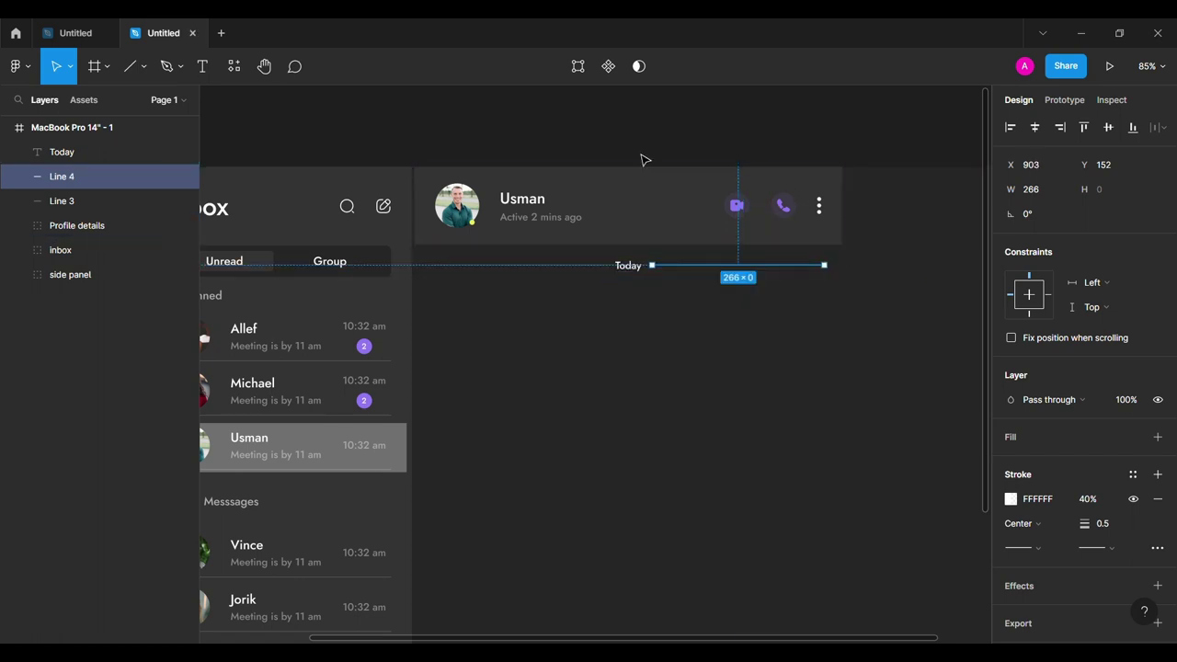
pyautogui.keyDown('shift'); pyautogui.click(92, 157); pyautogui.keyUp('shift')
pyautogui.hotkey('ctrl', 'g')
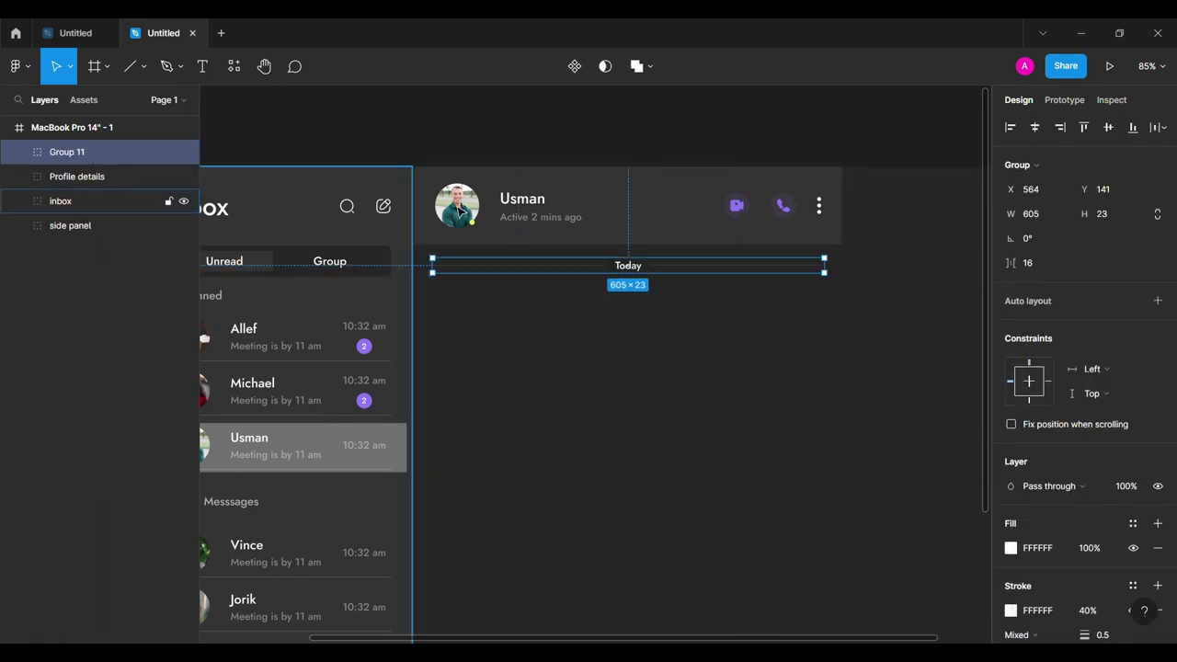
# Step: Select the Today label inside the divider and edit its fill opacity
pyautogui.keyDown('ctrl'); pyautogui.scroll(-2, 638, 144); pyautogui.keyUp('ctrl')
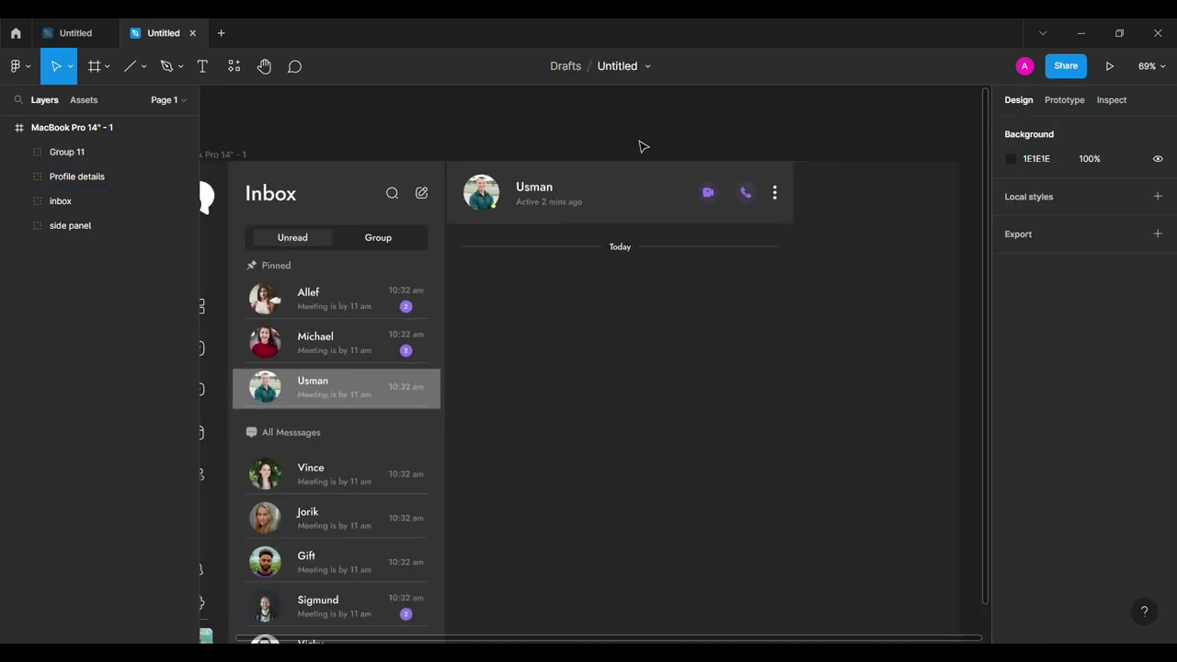
pyautogui.doubleClick(620, 250)
pyautogui.click(1087, 603)
# Step: Apply 60% fill opacity to the Today label
pyautogui.write('60')
pyautogui.press('Return')
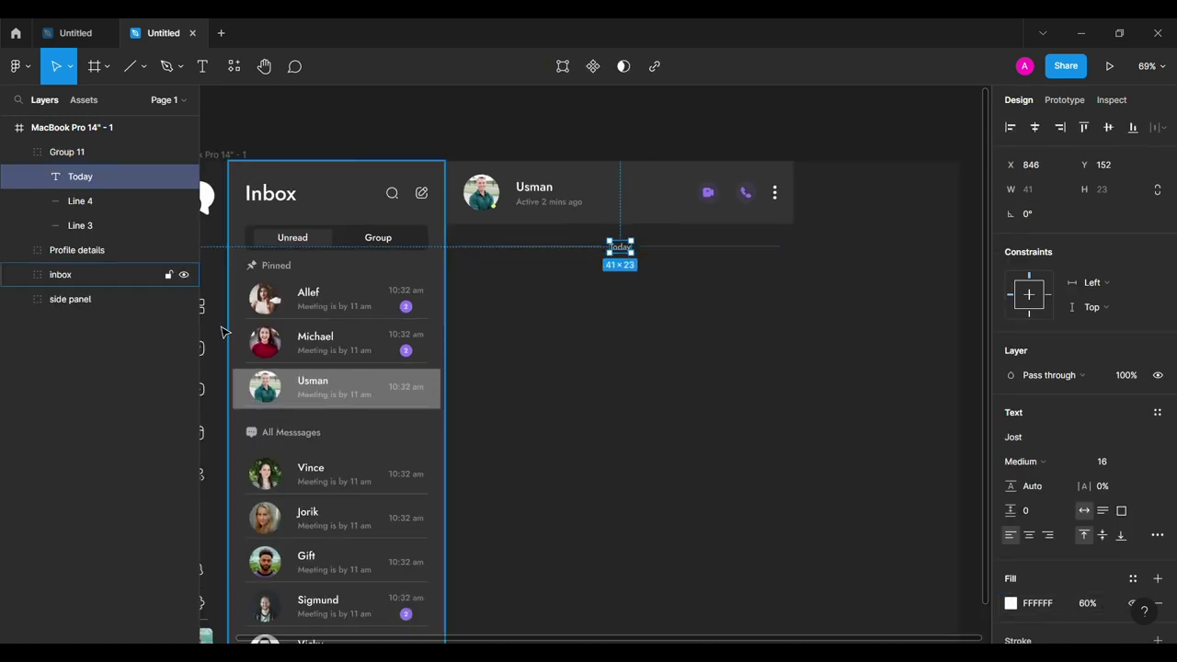
pyautogui.hotkey('alt', 'l')
# Step: Add a 'Hello Anurag!' text layer and wrap it in an auto-layout frame
pyautogui.press('t')
pyautogui.click(506, 291)
pyautogui.write('Hello Anurag!')
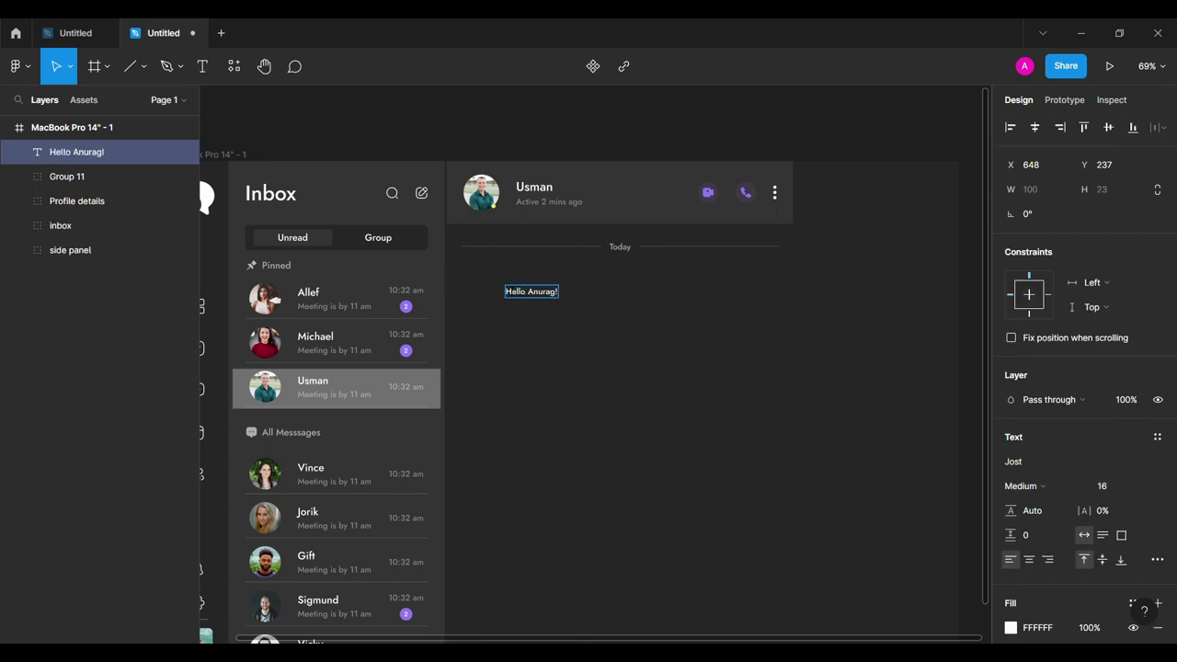
pyautogui.hotkey('shift', 'a')
pyautogui.write('8')
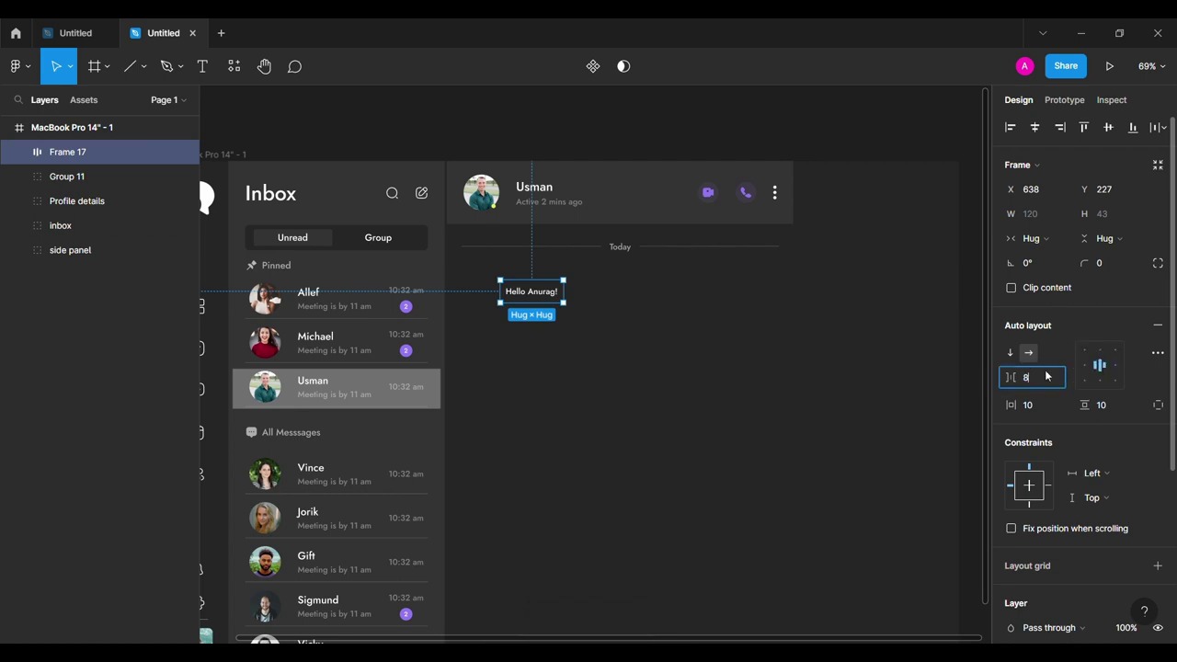
# Step: Give the message frame a dark grey 333333 fill and corner radius 8
pyautogui.scroll(-3, 1041, 512)
pyautogui.click(1157, 484)
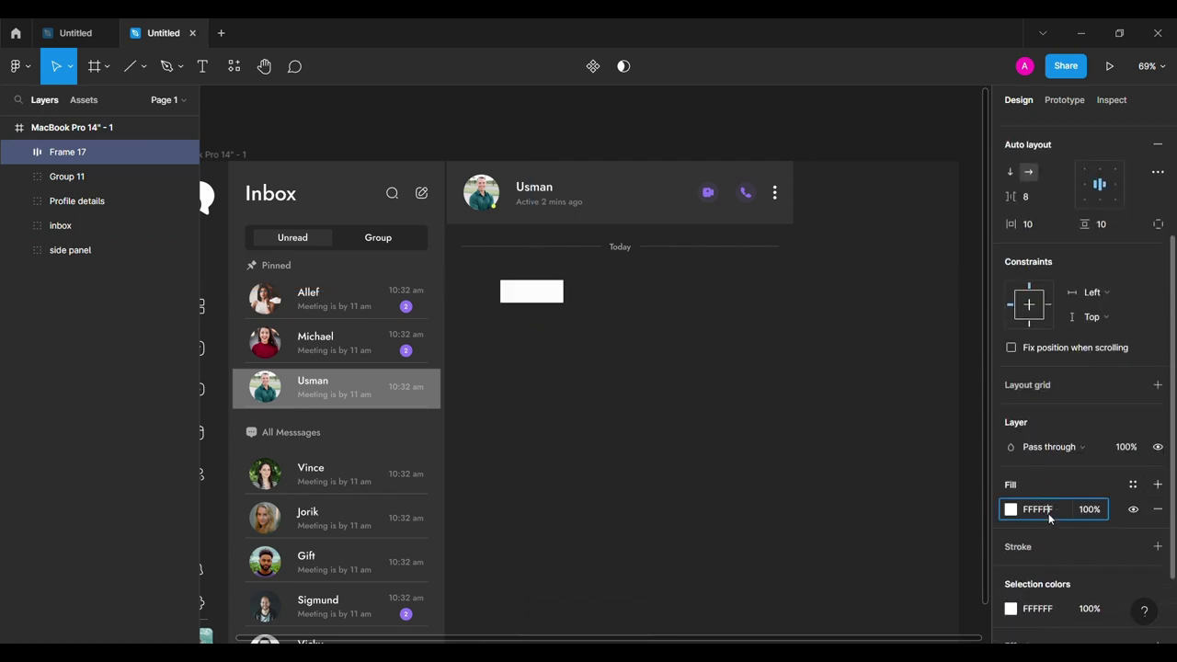
pyautogui.write('3333')
pyautogui.press('Return')
pyautogui.scroll(3, 1040, 414)
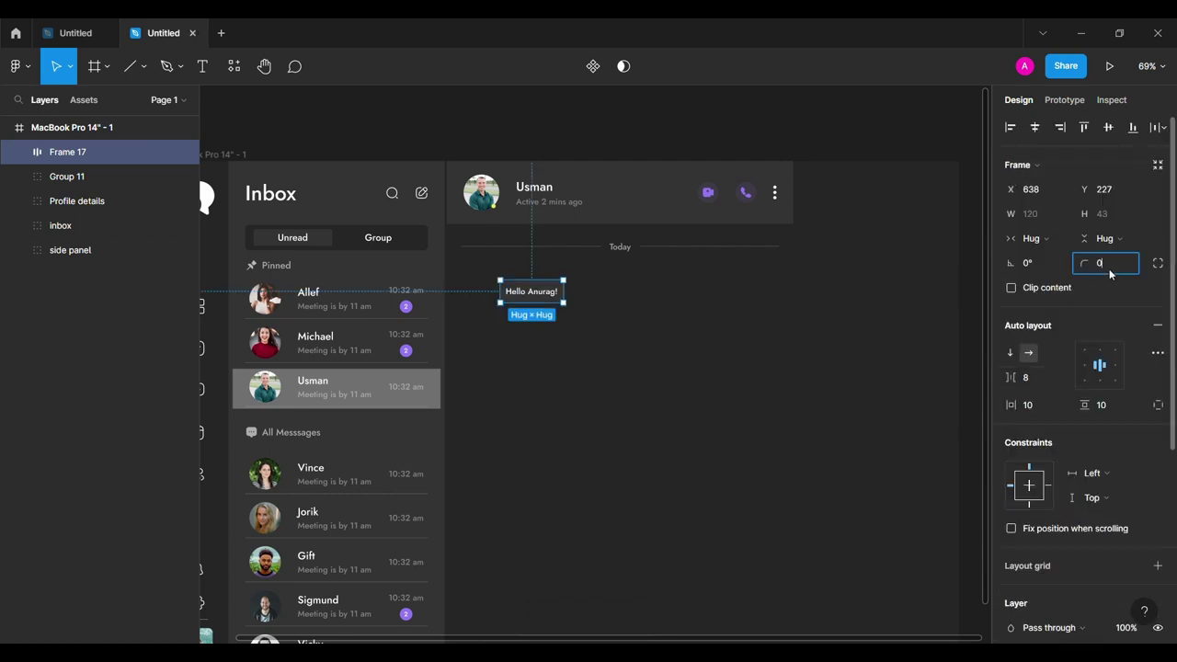
pyautogui.write('8')
pyautogui.click(510, 141)
# Step: Set bubble padding to 16 horizontal and 8 vertical, with one square corner
pyautogui.scroll(5, 502, 133)
pyautogui.click(598, 450)
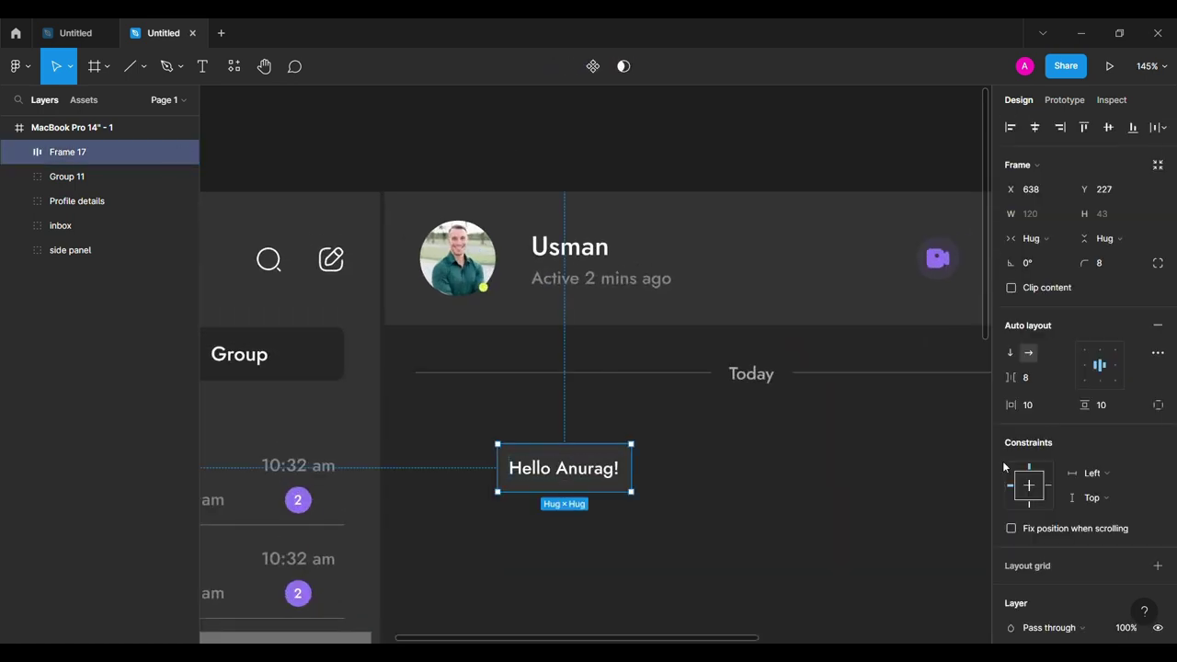
pyautogui.click(1027, 405)
pyautogui.write('16')
pyautogui.press('Return')
pyautogui.write('8')
pyautogui.press('Return')
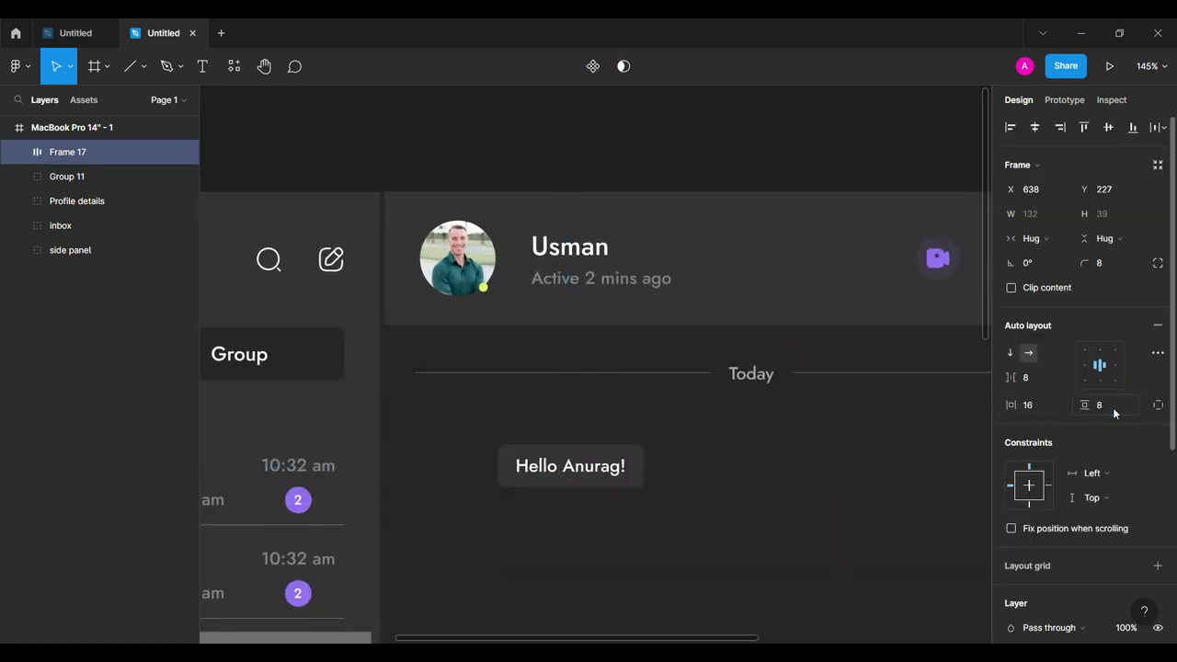
pyautogui.click(1158, 263)
pyautogui.click(1098, 287)
pyautogui.write('0')
pyautogui.press('Return')
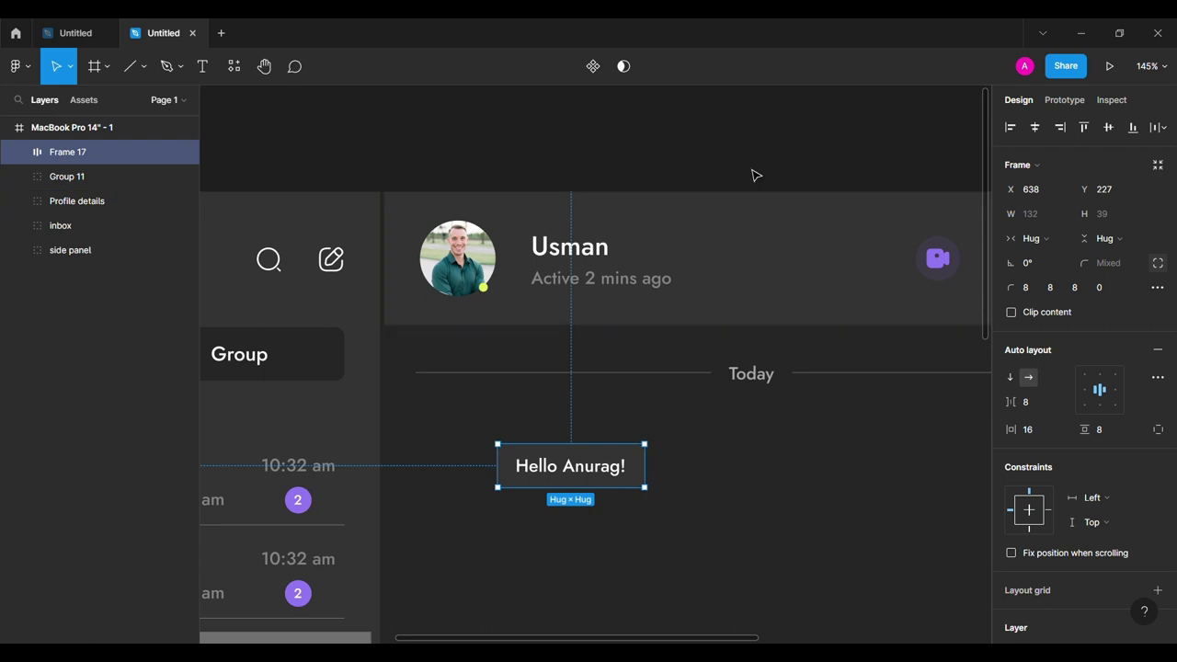
# Step: Add a 10:02 am timestamp beside the bubble at 12 px and 40% opacity
pyautogui.click(751, 176)
pyautogui.press('t')
pyautogui.click(687, 456)
pyautogui.write('10:02 am')
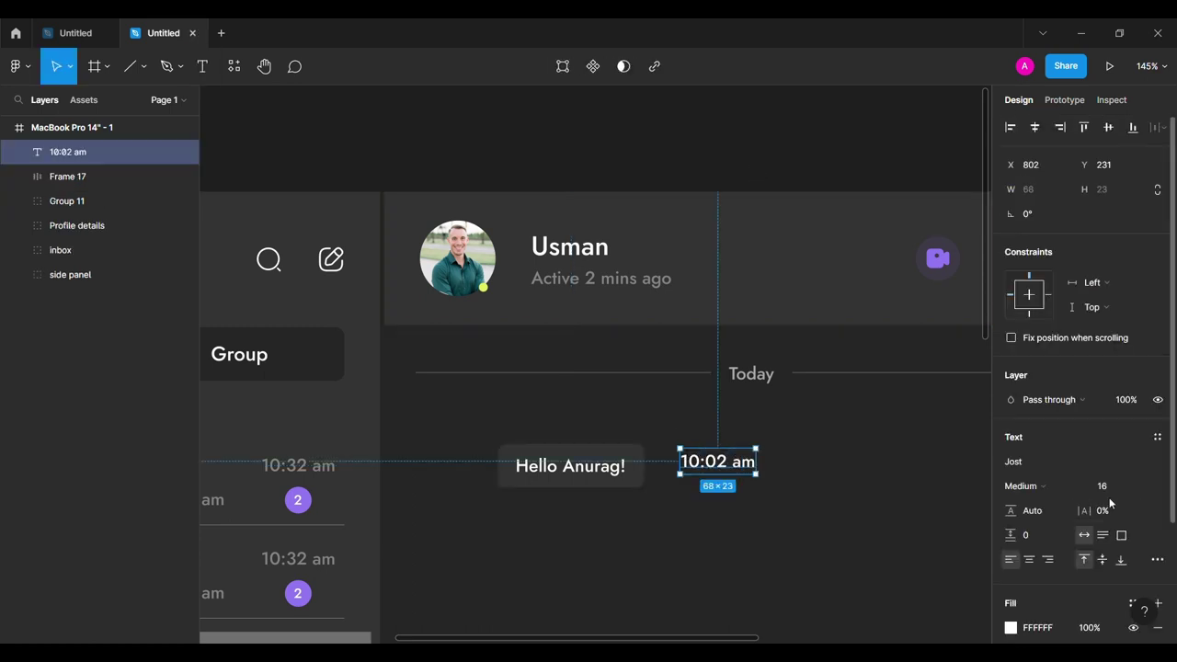
pyautogui.write('02 am')
pyautogui.click(1101, 486)
pyautogui.write('12')
pyautogui.press('Return')
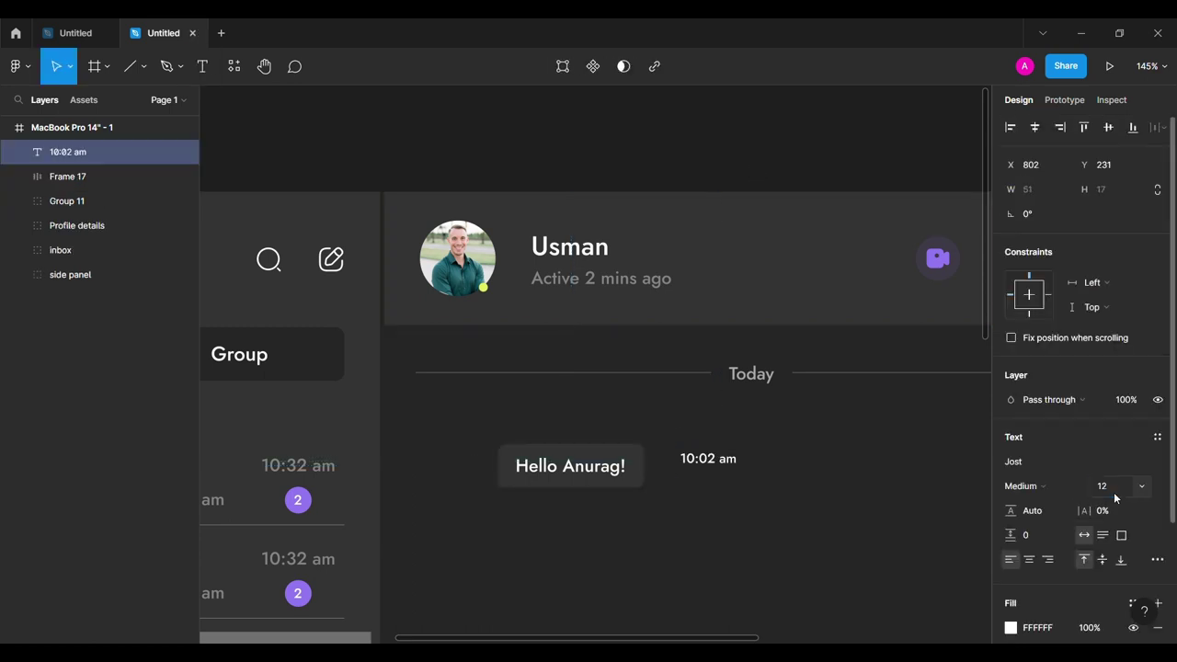
pyautogui.click(1089, 626)
pyautogui.write('40')
pyautogui.press('Return')
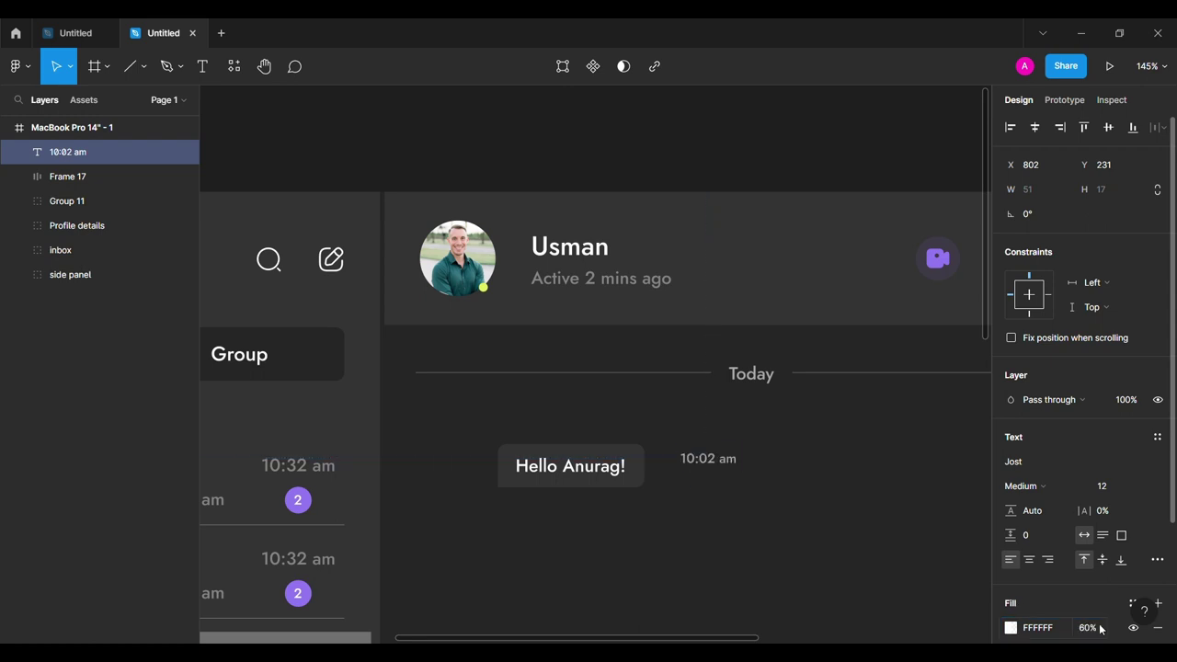
# Step: Auto-layout the bubble and timestamp together, bottom-aligned with an 8 gap
pyautogui.keyDown('shift'); pyautogui.click(614, 474); pyautogui.keyUp('shift')
pyautogui.hotkey('shift', 'a')
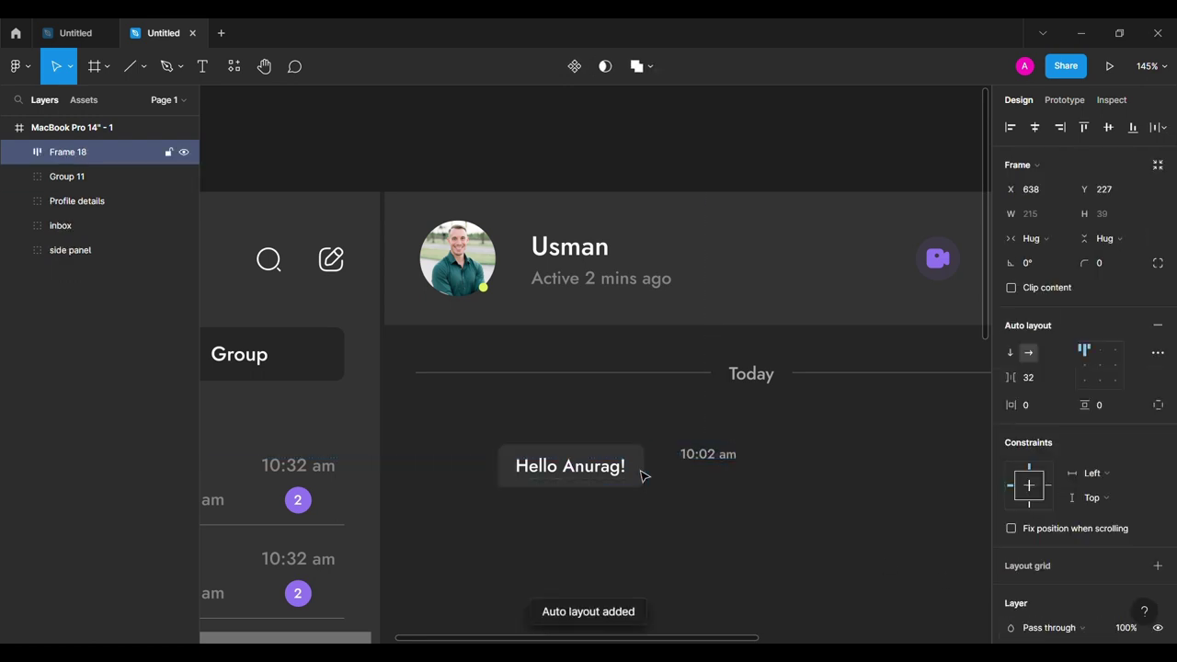
pyautogui.click(1102, 386)
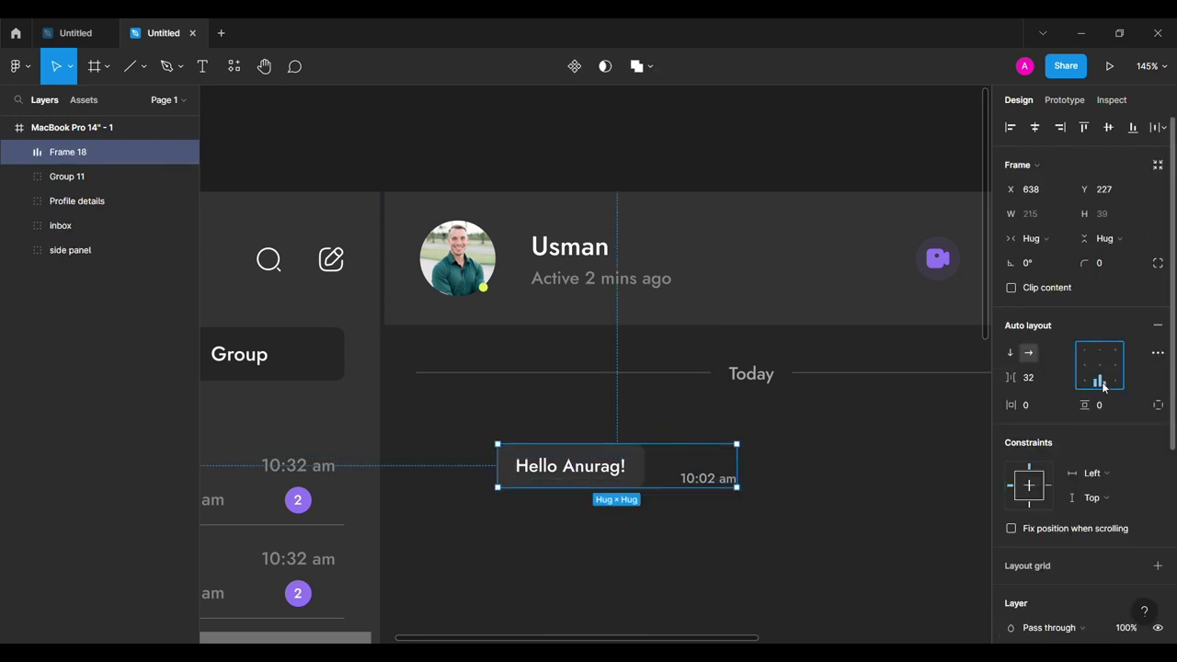
pyautogui.click(1046, 383)
pyautogui.write('8')
pyautogui.press('Return')
# Step: Move the message row up beneath the Today divider
pyautogui.moveTo(607, 459)
pyautogui.mouseDown()
pyautogui.moveTo(523, 381)
pyautogui.moveTo(528, 397)
pyautogui.mouseUp()
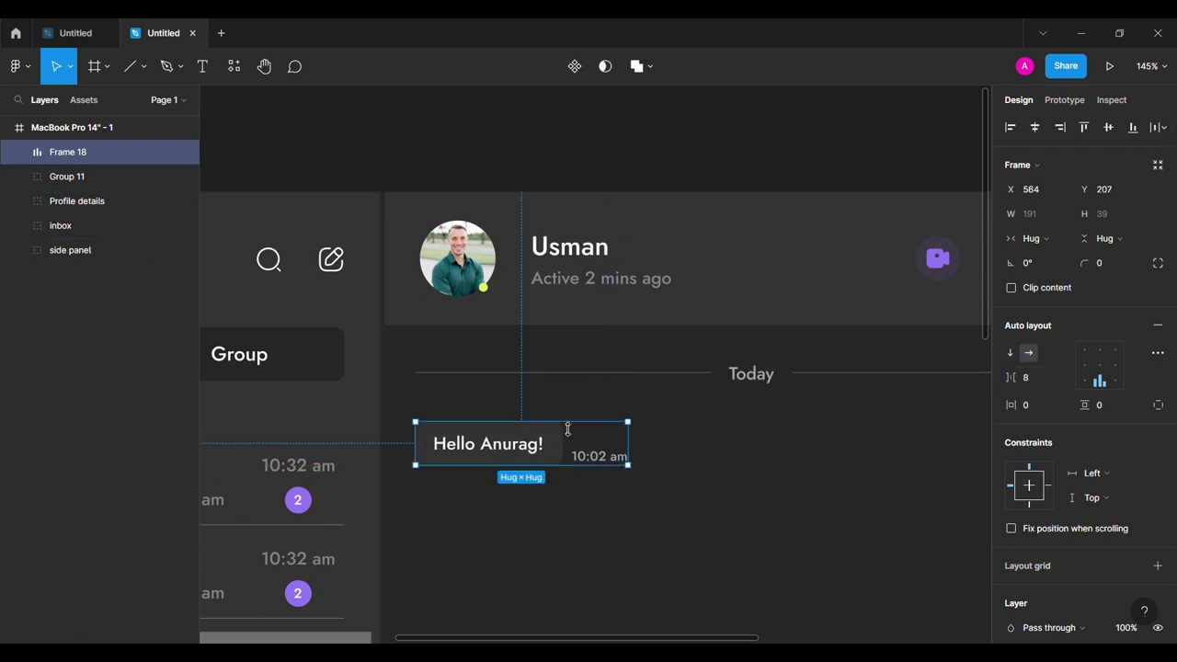
pyautogui.scroll(-2, 567, 429)
pyautogui.moveTo(519, 347); pyautogui.dragTo(514, 447)
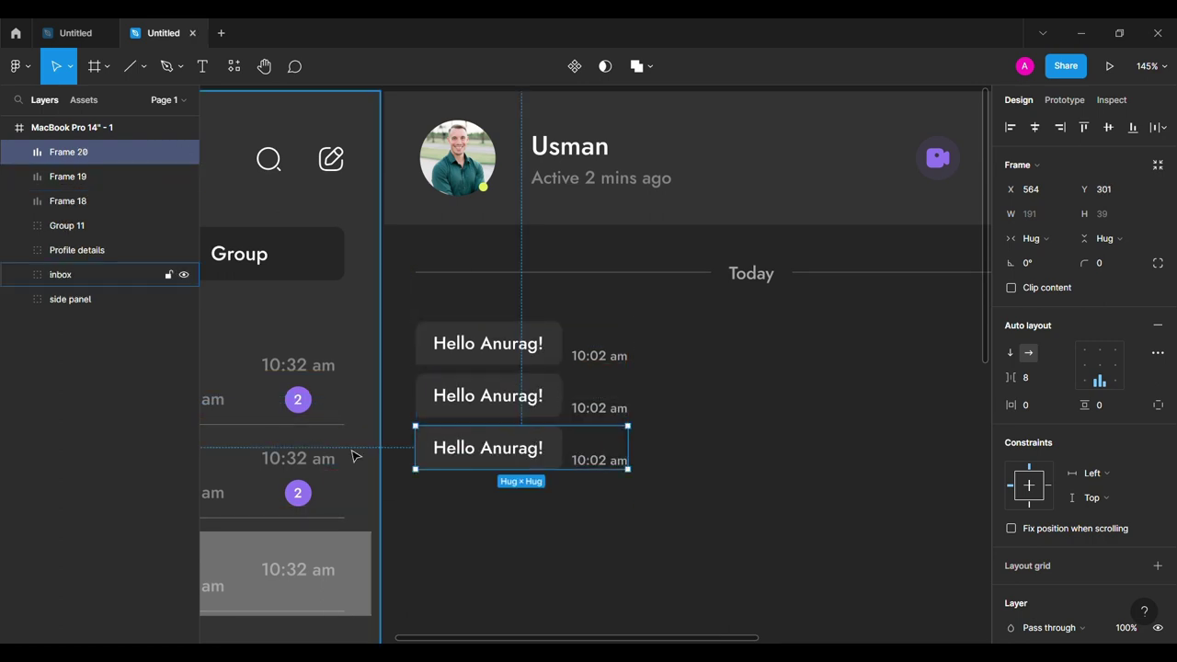
# Step: Retype the copies as 'Hope you're doing fine' and 'Just sent you the design for the last concept'
pyautogui.doubleClick(481, 396)
pyautogui.write('Hope y')
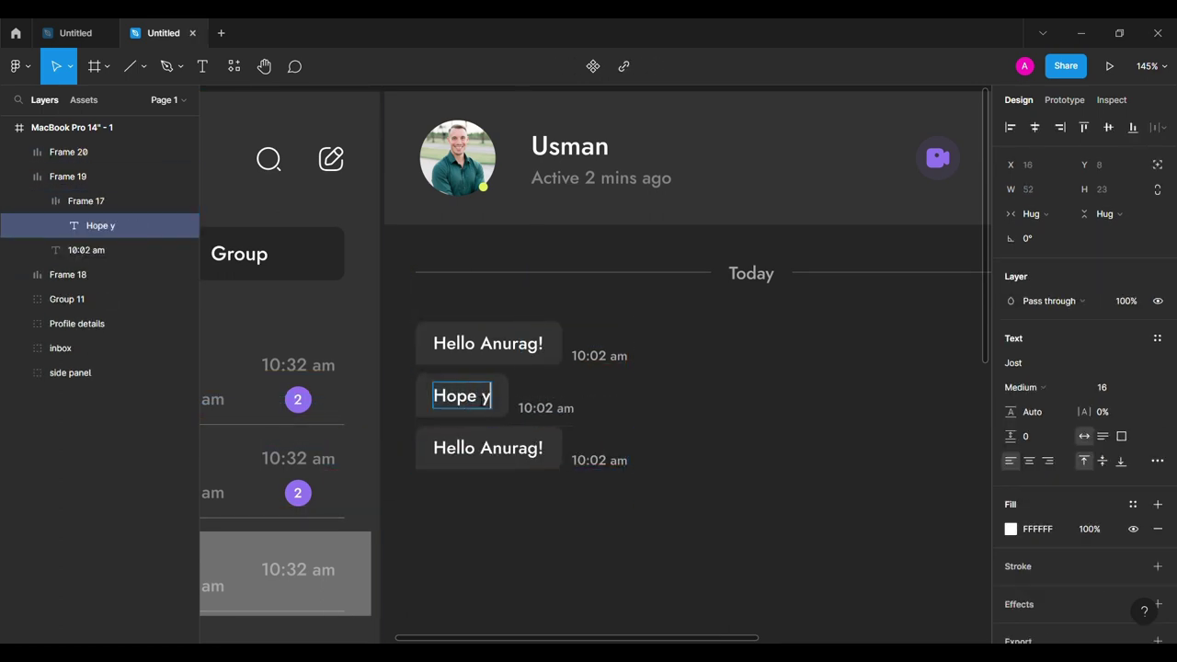
pyautogui.write("ou're doing")
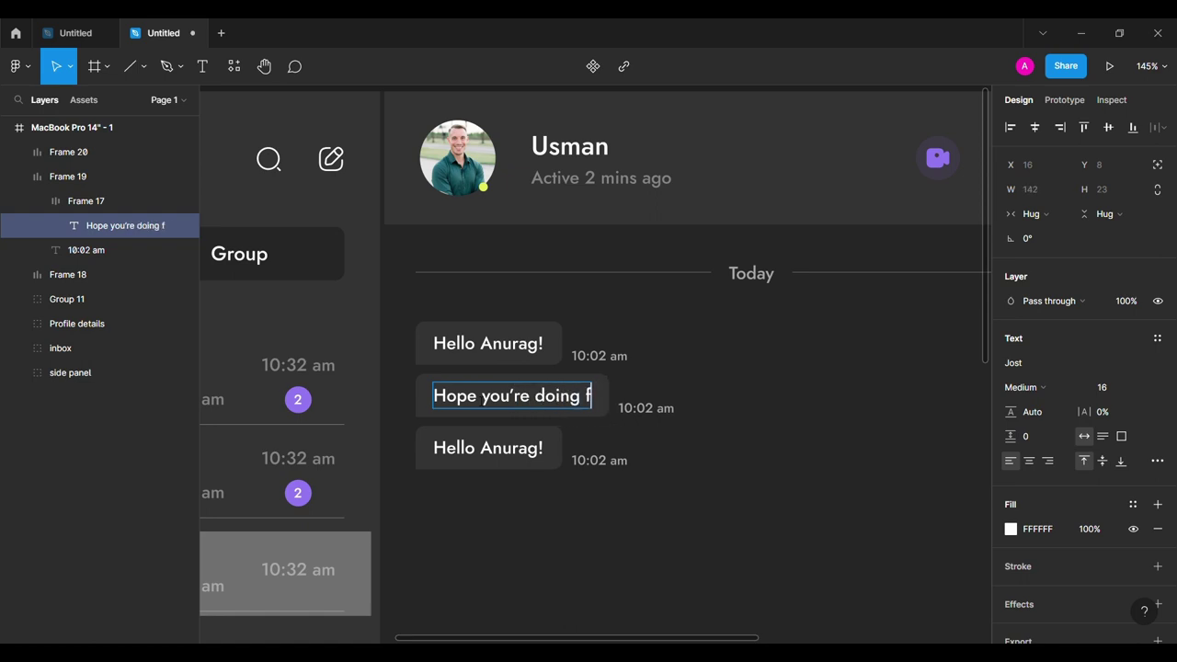
pyautogui.write(' fine')
pyautogui.doubleClick(436, 448)
pyautogui.write('Just')
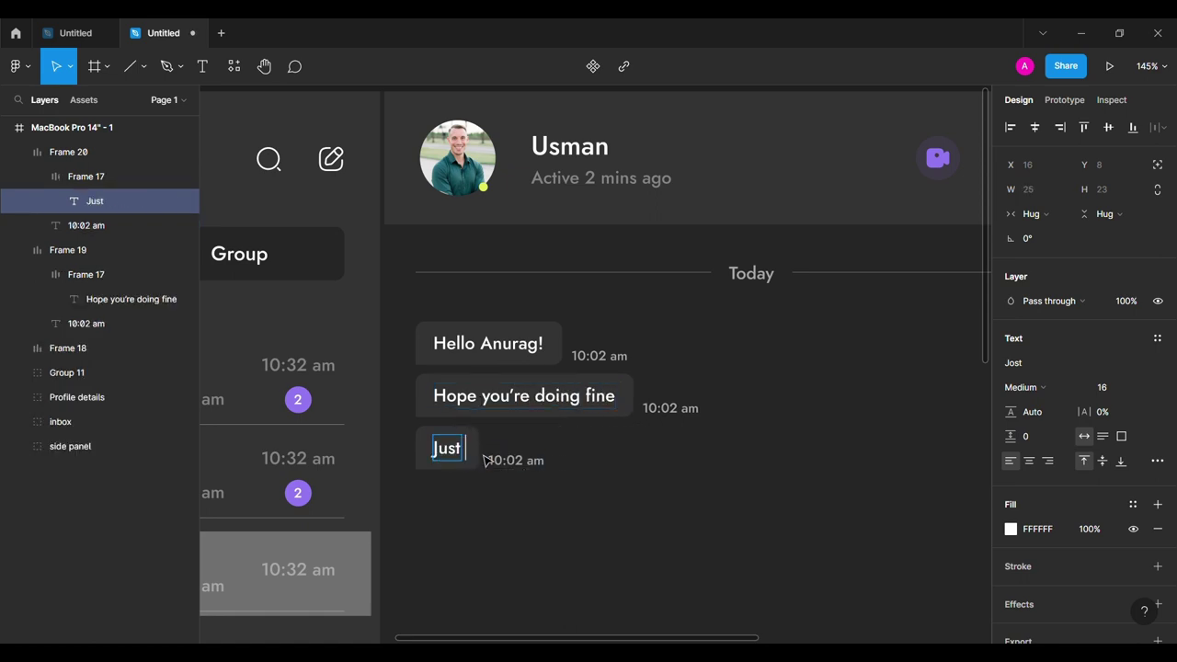
pyautogui.write(' sent you the design')
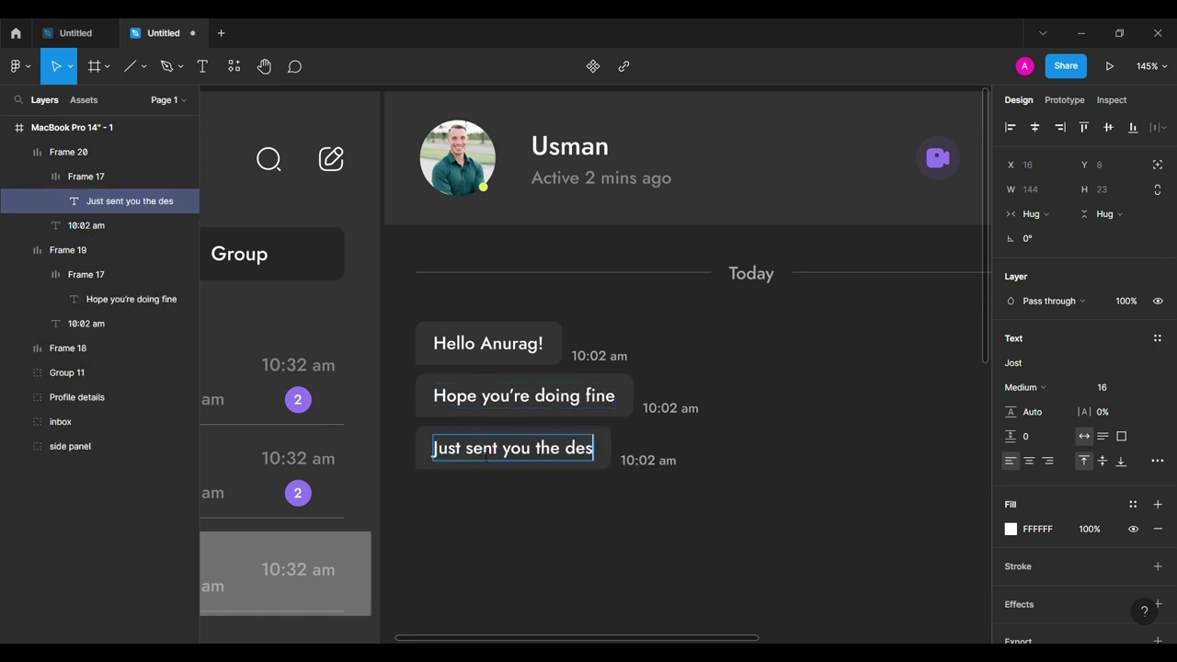
pyautogui.write(' for the last con')
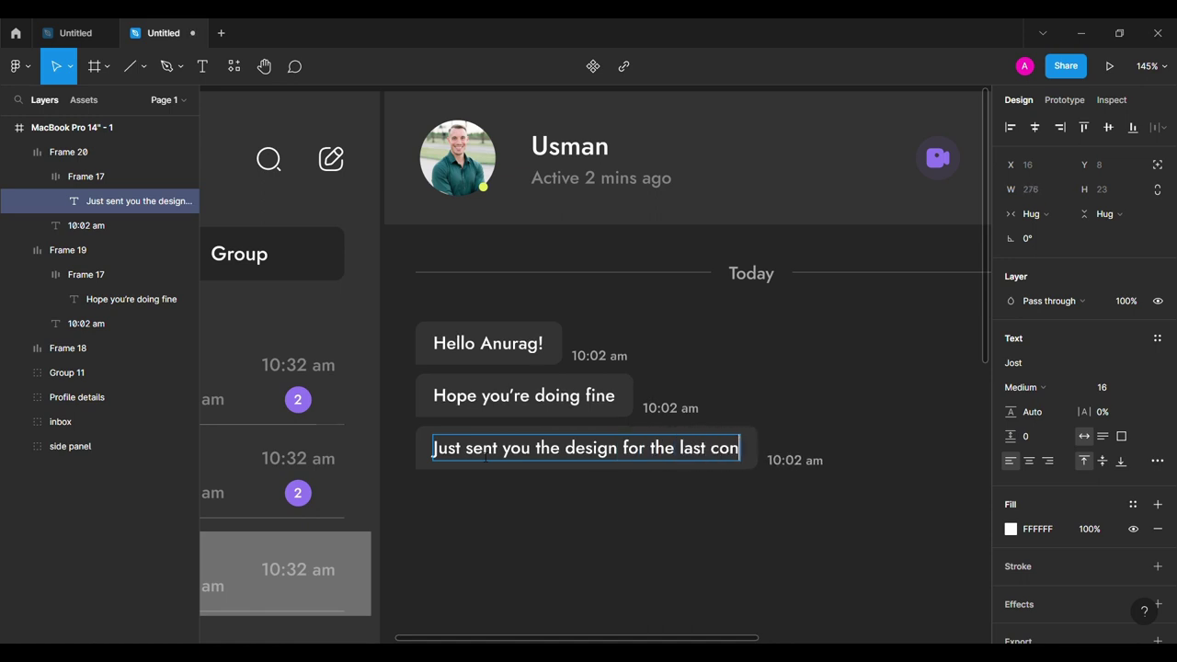
pyautogui.write('cept')
# Step: Insert 'final' before 'design' in the third message and select that row
pyautogui.hotkey('ctrl', 'a')
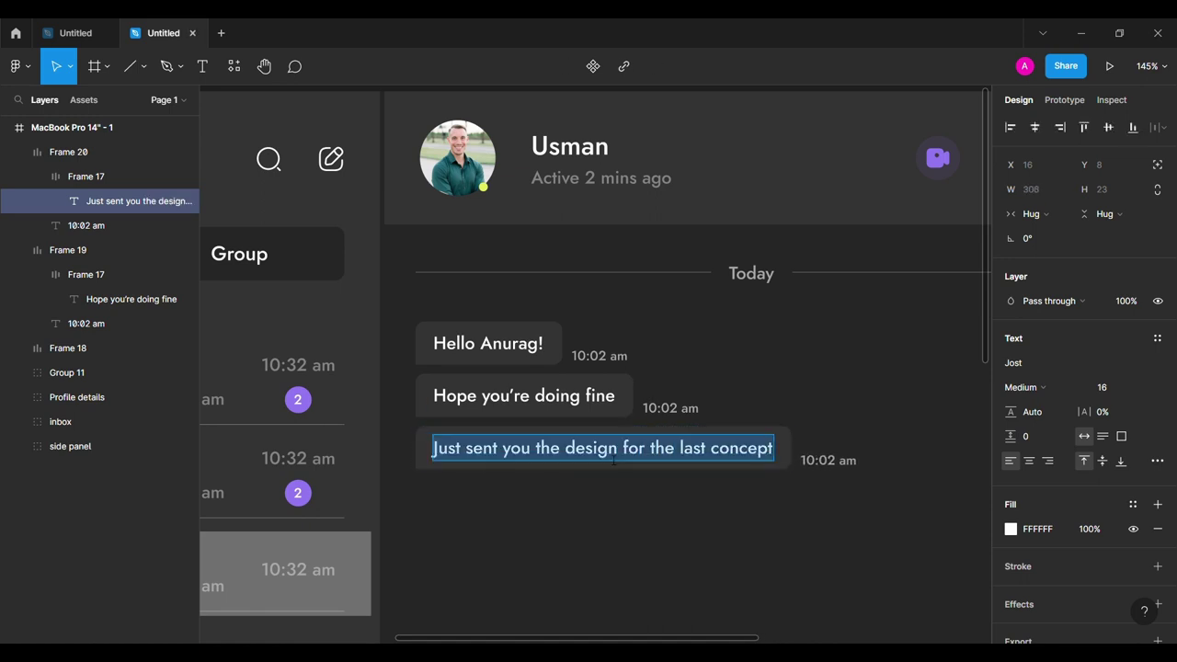
pyautogui.click(563, 448)
pyautogui.write('final')
pyautogui.press('Escape')
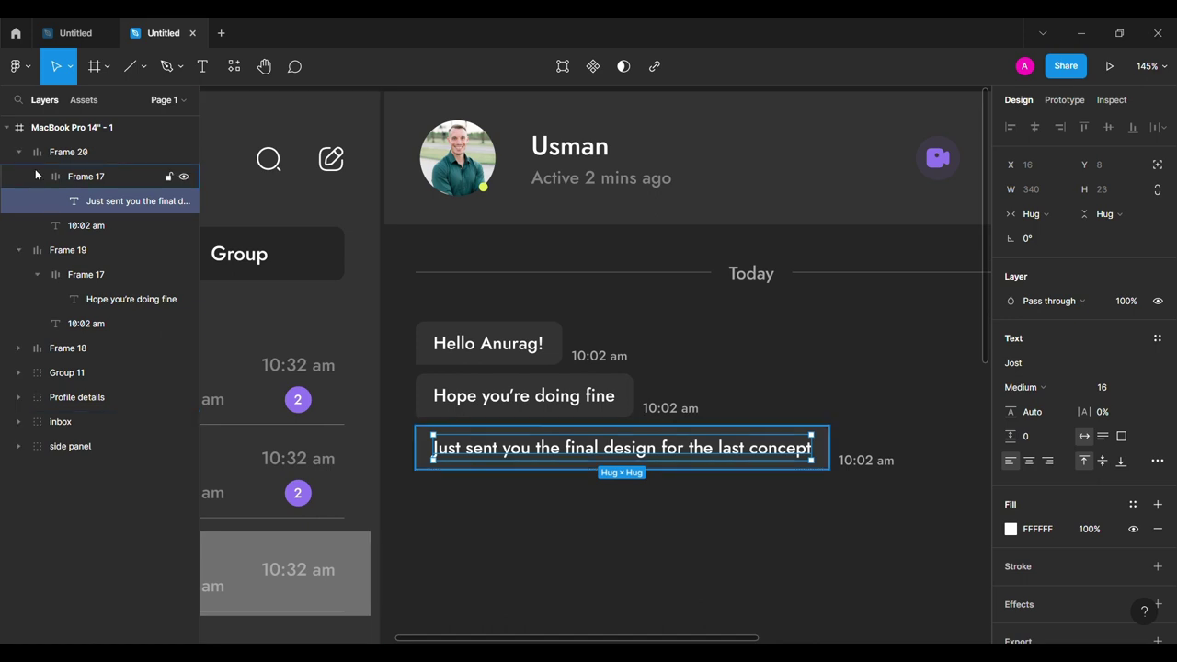
pyautogui.keyDown('ctrl'); pyautogui.scroll(-5, 466, 357); pyautogui.keyUp('ctrl')
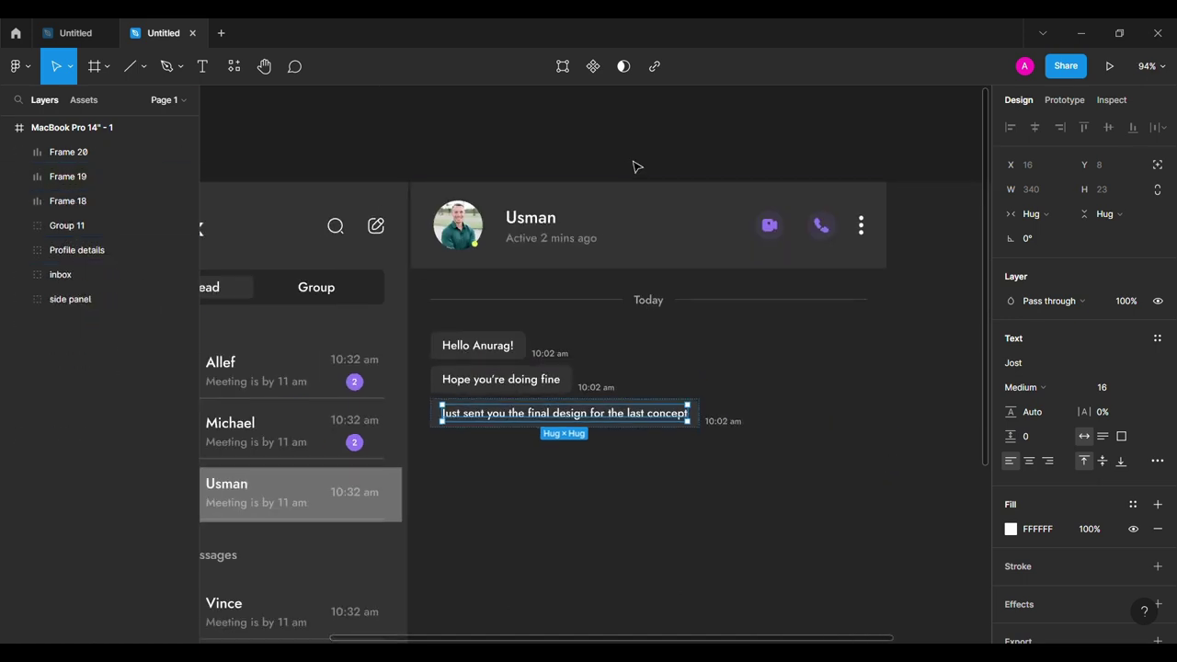
pyautogui.click(636, 166)
# Step: Duplicate the third row, place the dashboard design image, and delete the copied text bubble
pyautogui.keyDown('alt'); pyautogui.moveTo(586, 428); pyautogui.dragTo(586, 465); pyautogui.keyUp('alt')
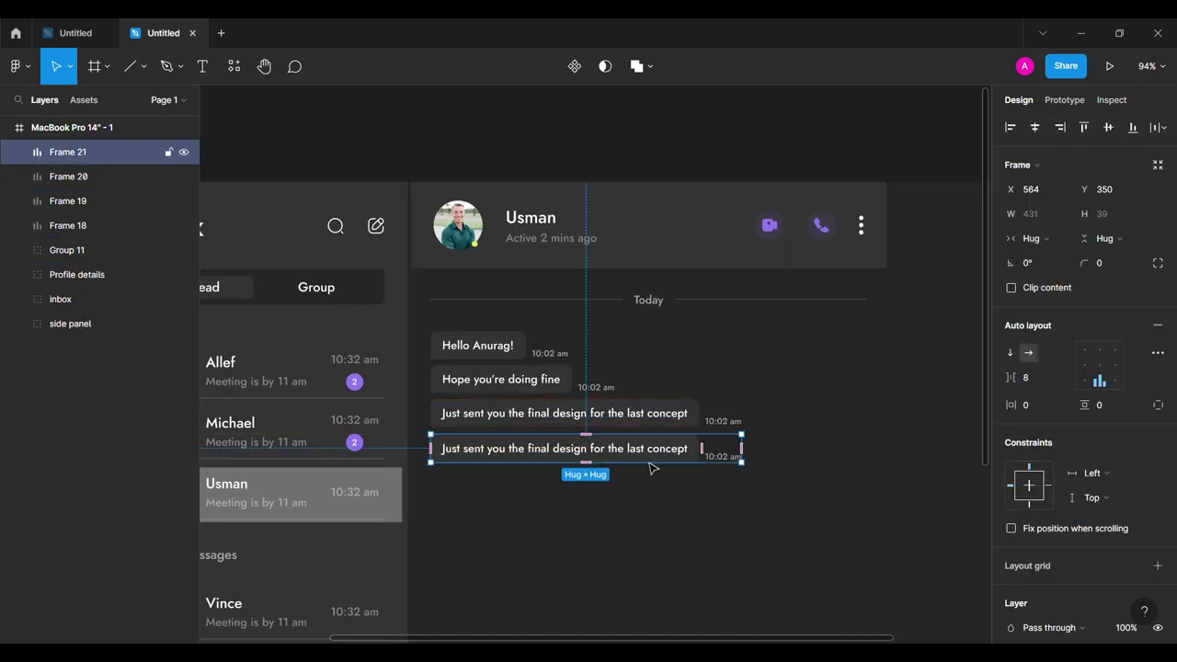
pyautogui.scroll(-3, 414, 413)
pyautogui.click(143, 66)
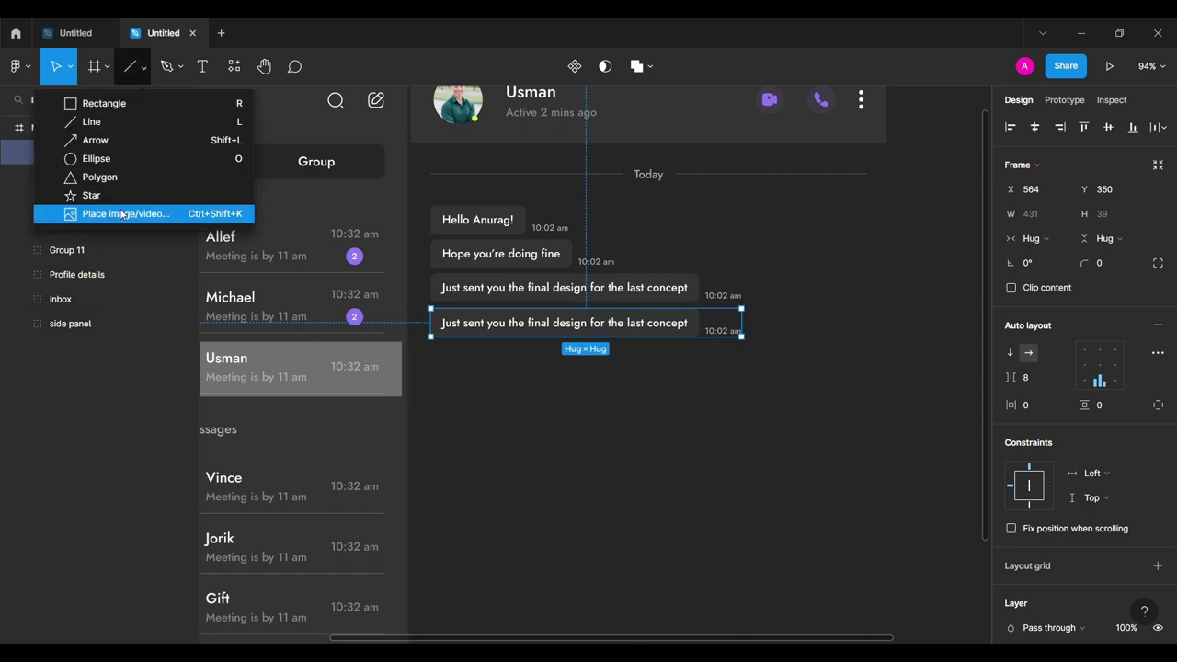
pyautogui.click(122, 214)
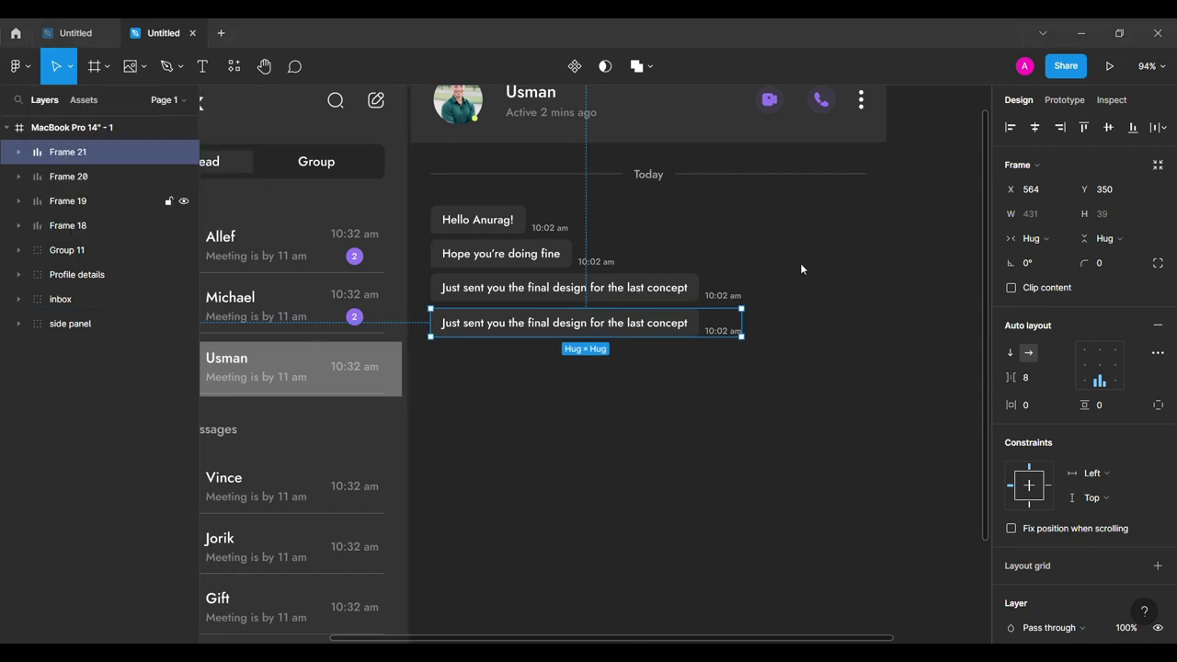
pyautogui.click(769, 407)
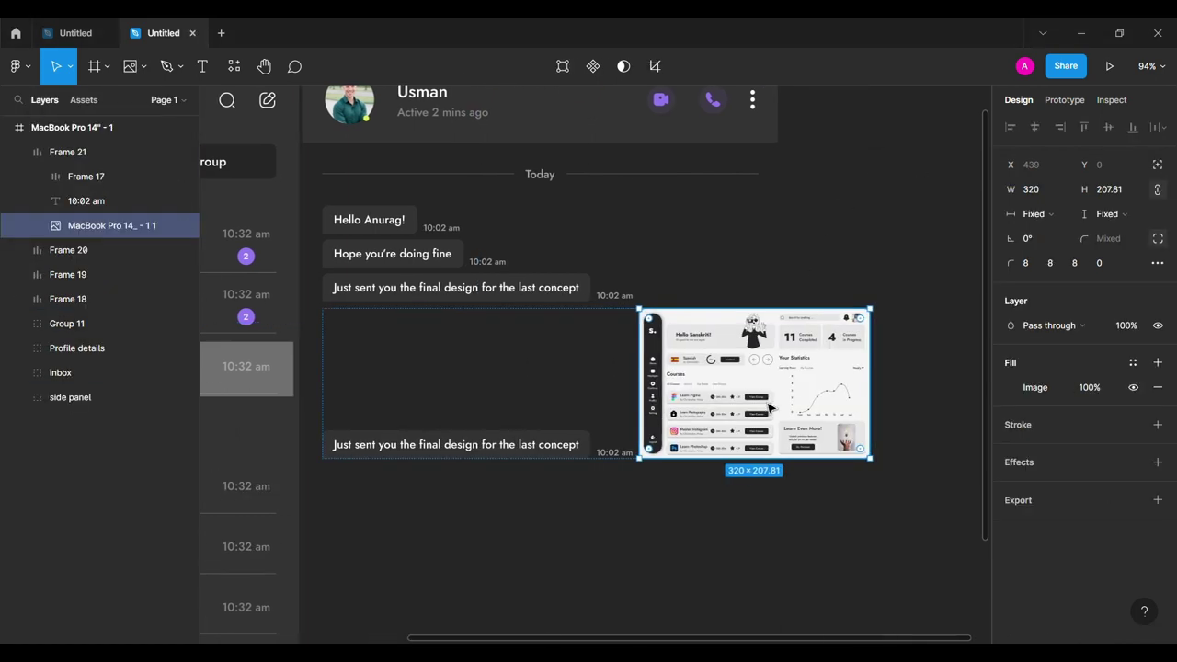
pyautogui.click(77, 176)
pyautogui.press('Delete')
# Step: Order the image before its timestamp and copy the 'Just sent you' row below it
pyautogui.moveTo(70, 205); pyautogui.dragTo(82, 177)
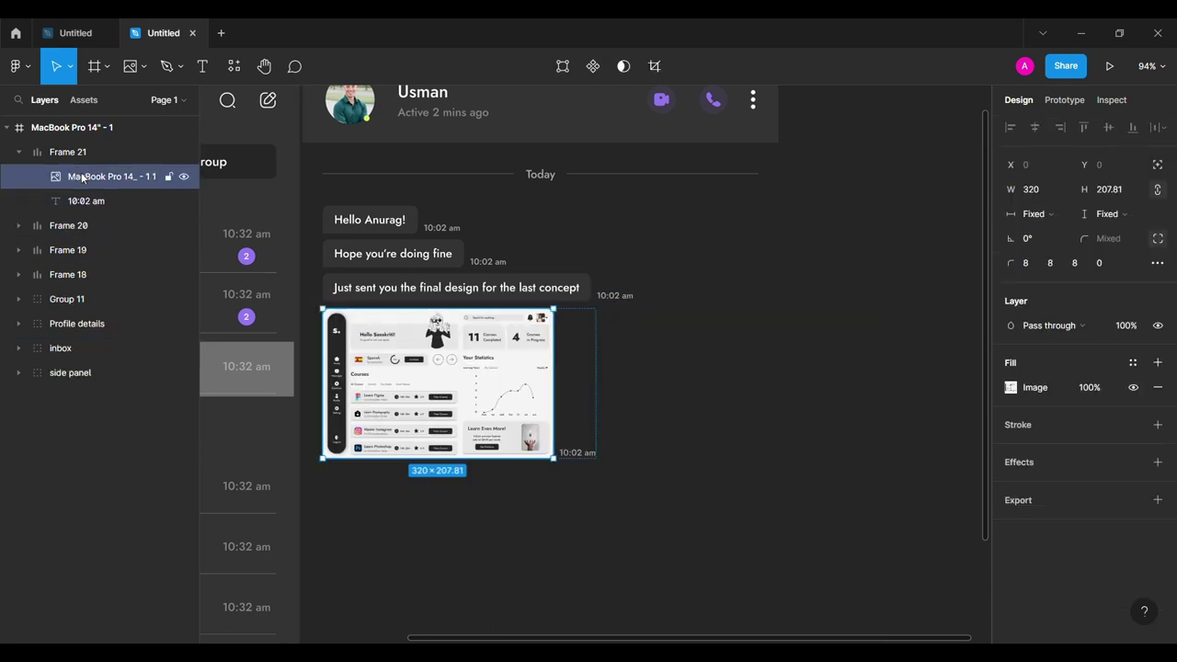
pyautogui.hscroll(-2, 461, 543)
pyautogui.click(462, 542)
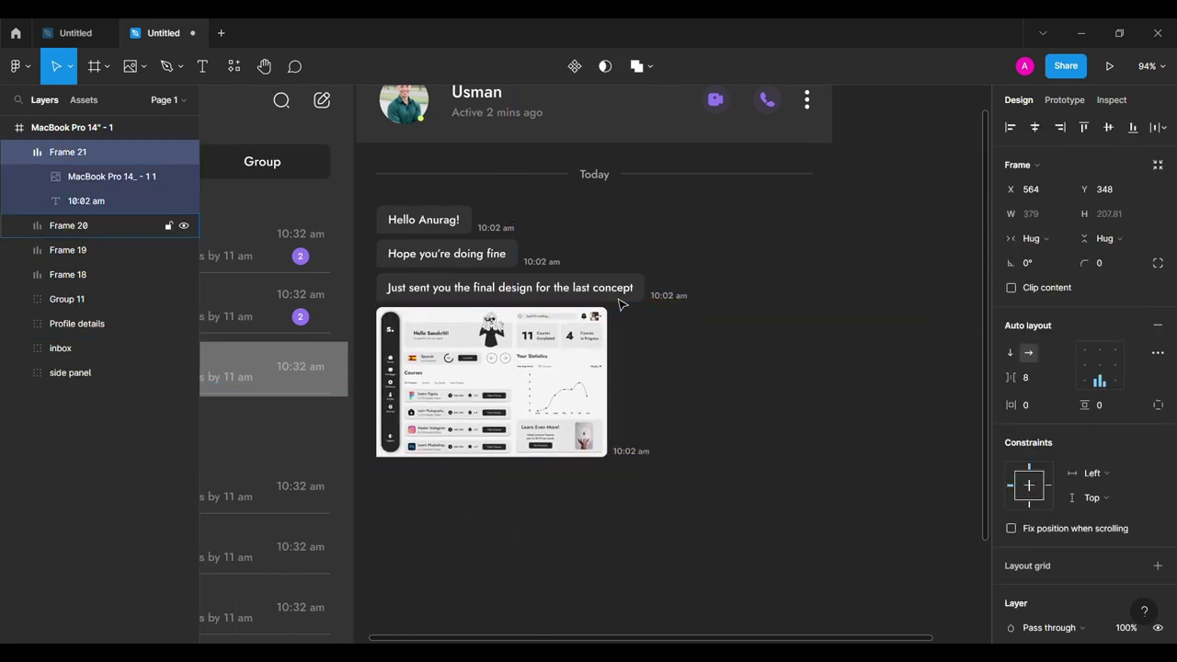
pyautogui.click(557, 300)
pyautogui.moveTo(558, 304); pyautogui.dragTo(549, 542)
# Step: Reword the copied bubbles to 'Please report the conclusion' and 'ASAP'
pyautogui.scroll(-3, 551, 542)
pyautogui.doubleClick(562, 401)
pyautogui.write('Please report the conclusion')
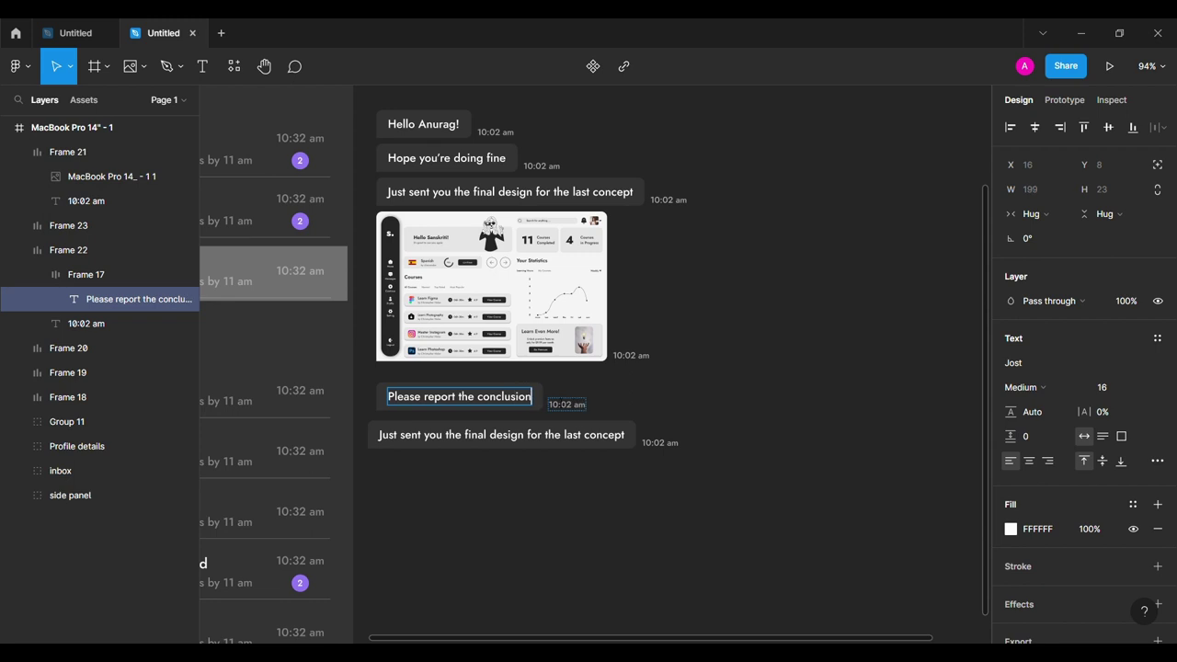
pyautogui.doubleClick(421, 434)
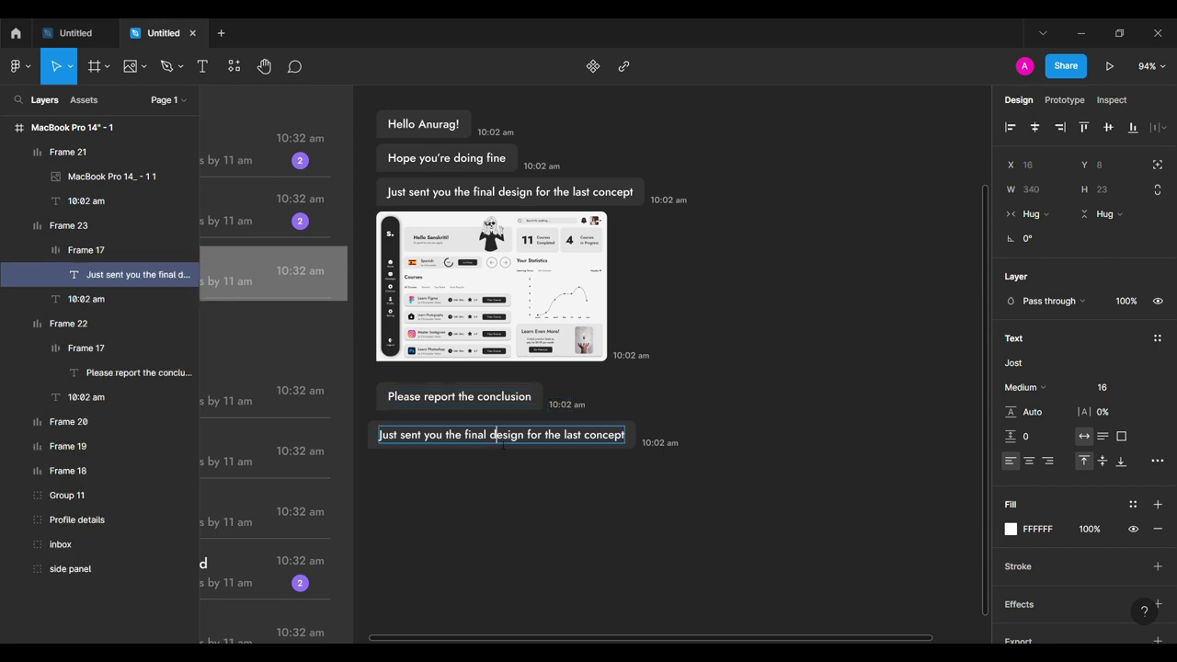
pyautogui.write('ASAP')
pyautogui.press('Escape')
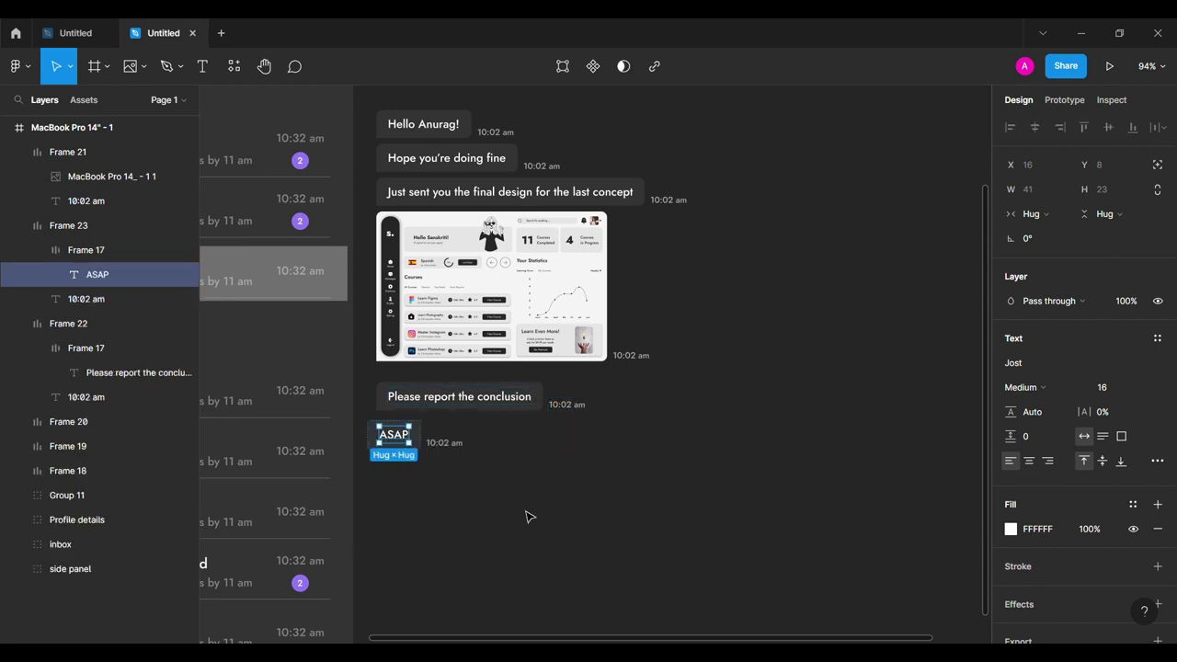
# Step: Move the conclusion message and ASAP bubble up closer to the image
pyautogui.moveTo(459, 396); pyautogui.dragTo(565, 339)
pyautogui.click(394, 434)
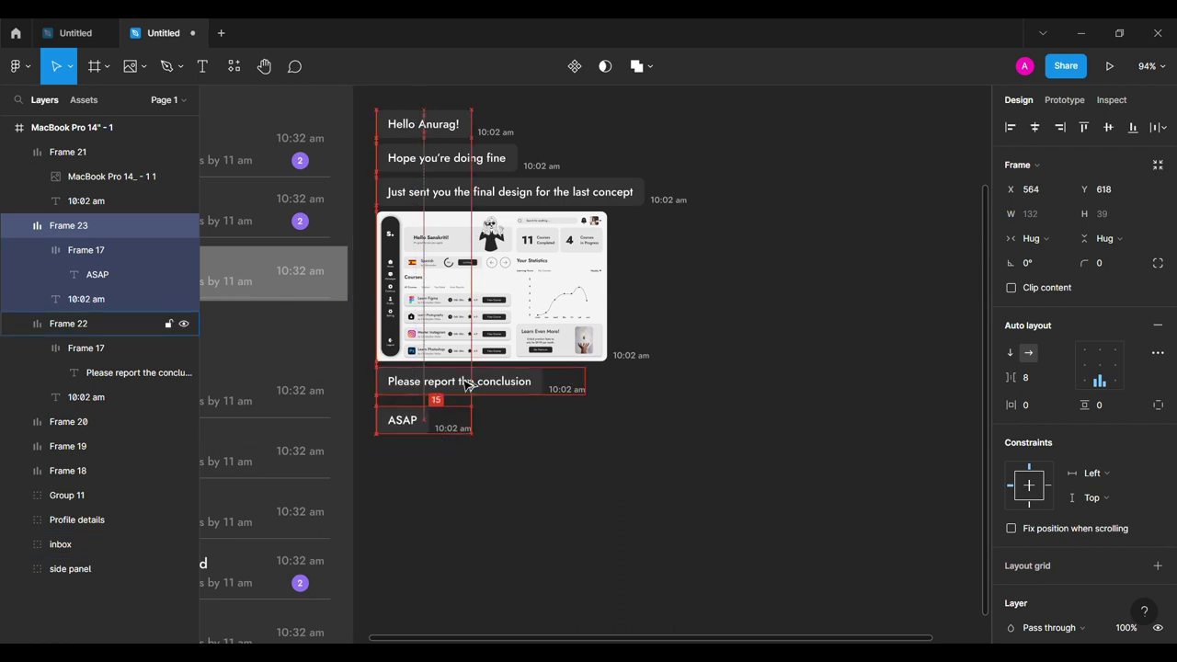
pyautogui.hotkey('shift', 'Up')
pyautogui.hotkey('shift', 'Up')
pyautogui.press('Up')
pyautogui.press('Up')
pyautogui.press('Up')
pyautogui.hotkey('shift', '1')
# Step: Collapse the layer tree down to the top-level frames
pyautogui.click(241, 358)
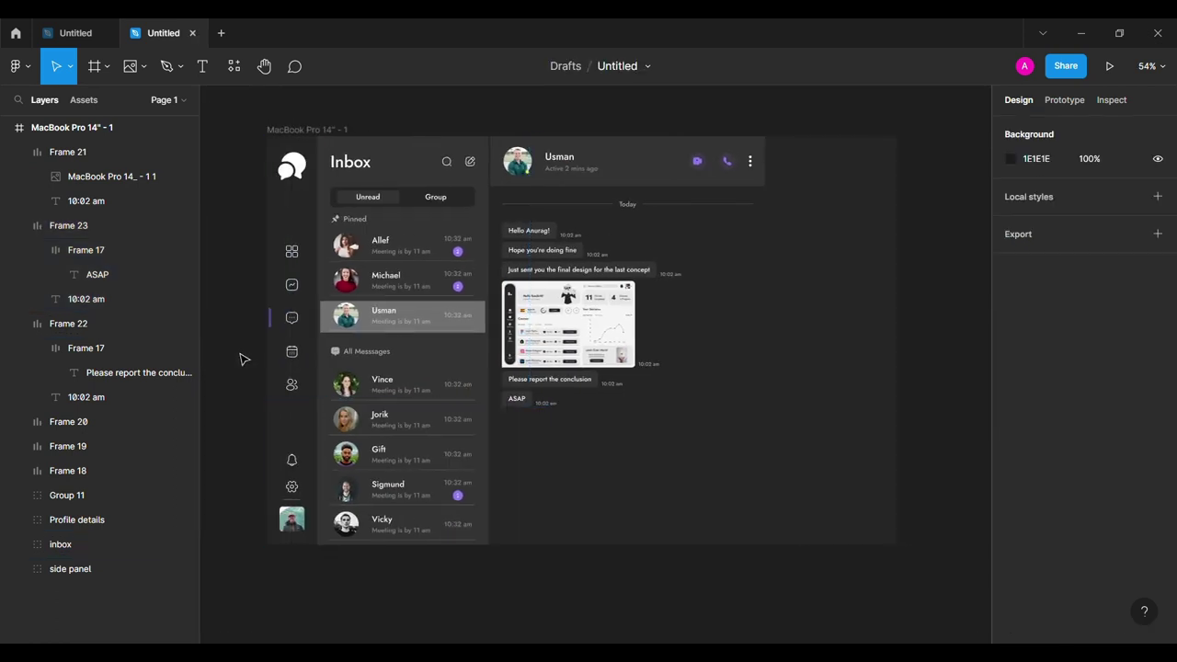
pyautogui.click(29, 348)
pyautogui.click(18, 324)
pyautogui.click(19, 225)
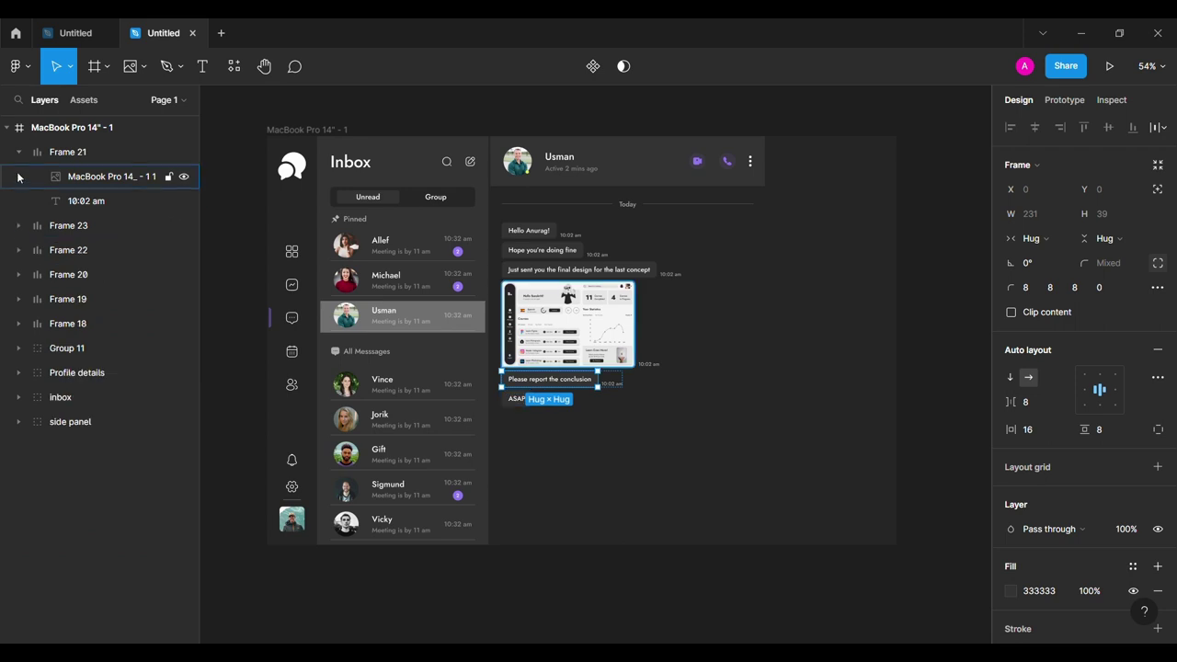
pyautogui.click(18, 152)
pyautogui.click(581, 451)
pyautogui.keyDown('ctrl'); pyautogui.scroll(3, 581, 451); pyautogui.keyUp('ctrl')
# Step: Duplicate the ASAP bubble and reword it to 'We'll get it into the production as soon as possible'
pyautogui.moveTo(533, 402); pyautogui.dragTo(542, 421)
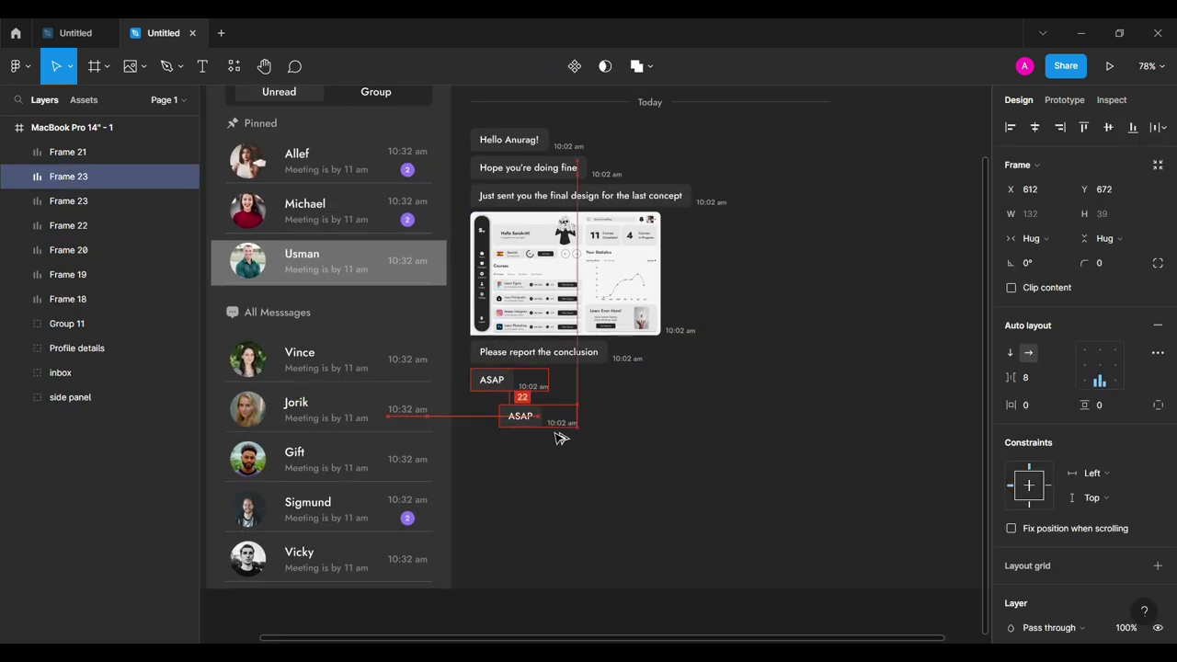
pyautogui.doubleClick(542, 420)
pyautogui.write('W')
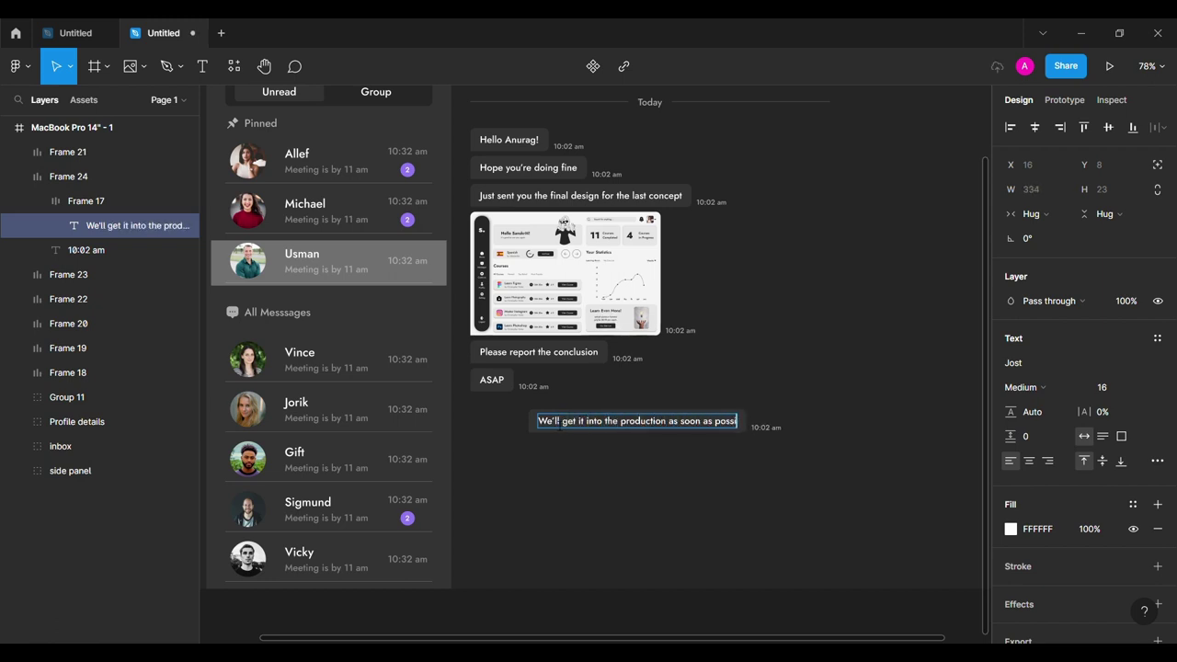
pyautogui.press('Escape')
# Step: Duplicate that message frame and reword the copy to 'Great work'
pyautogui.click(113, 176)
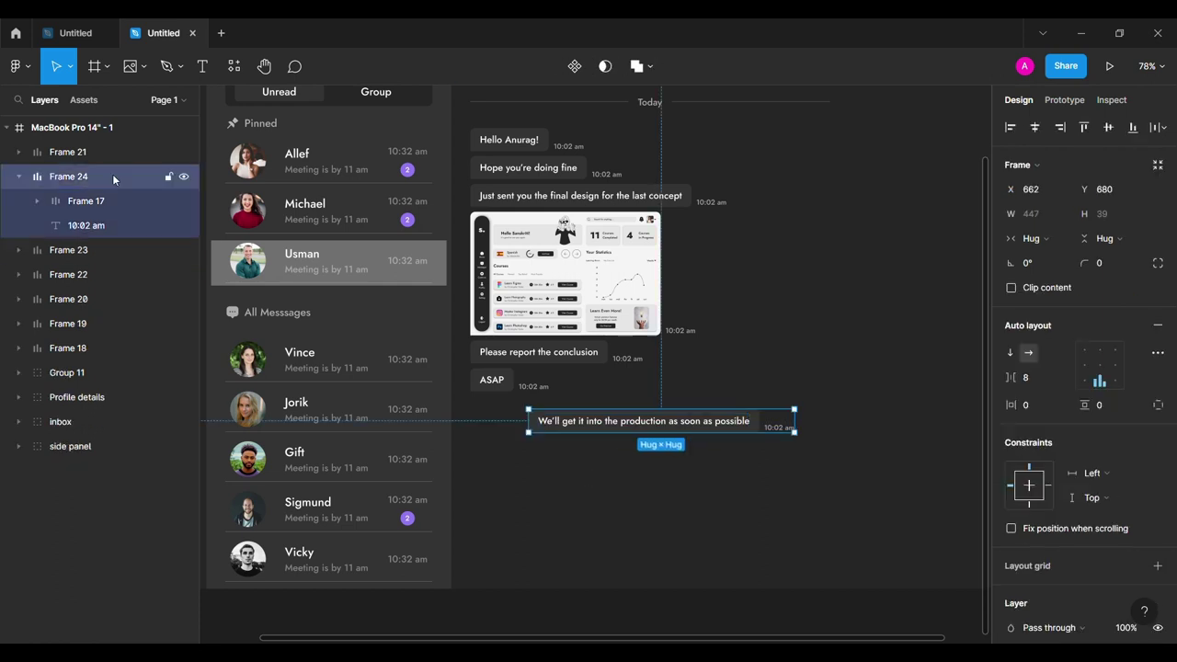
pyautogui.hotkey('ctrl', 'd')
pyautogui.doubleClick(614, 457)
pyautogui.write('Great work')
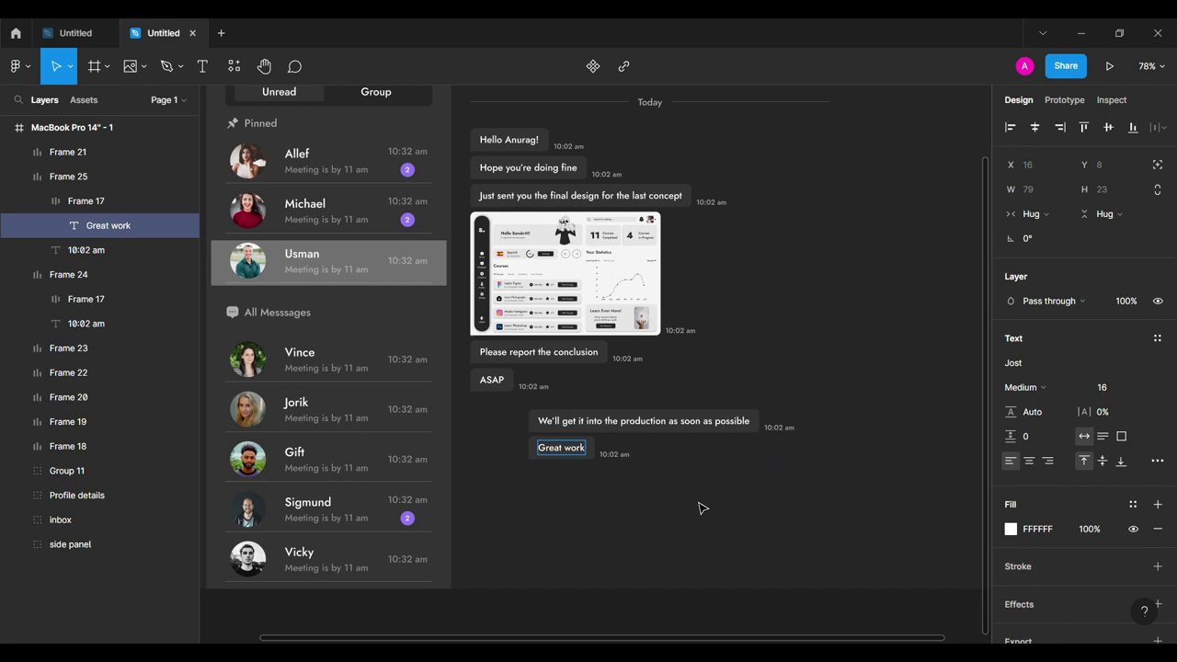
pyautogui.click(699, 507)
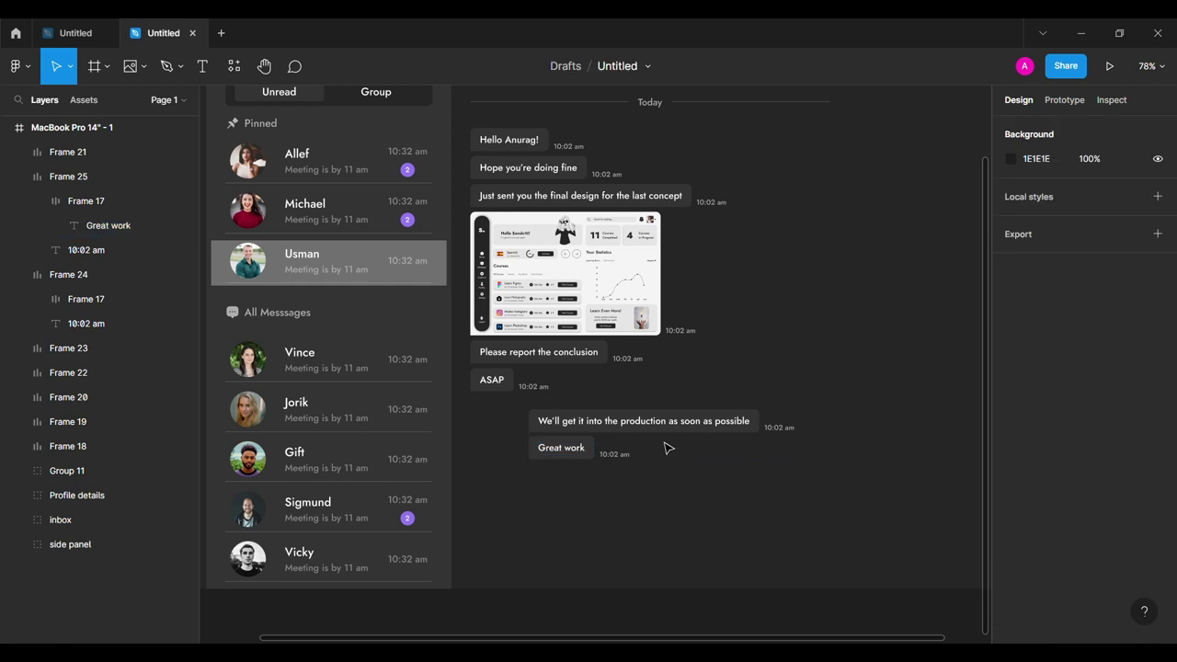
# Step: Place the timestamps before the new messages and adjust their bubble corner radii
pyautogui.moveTo(85, 321); pyautogui.dragTo(92, 193)
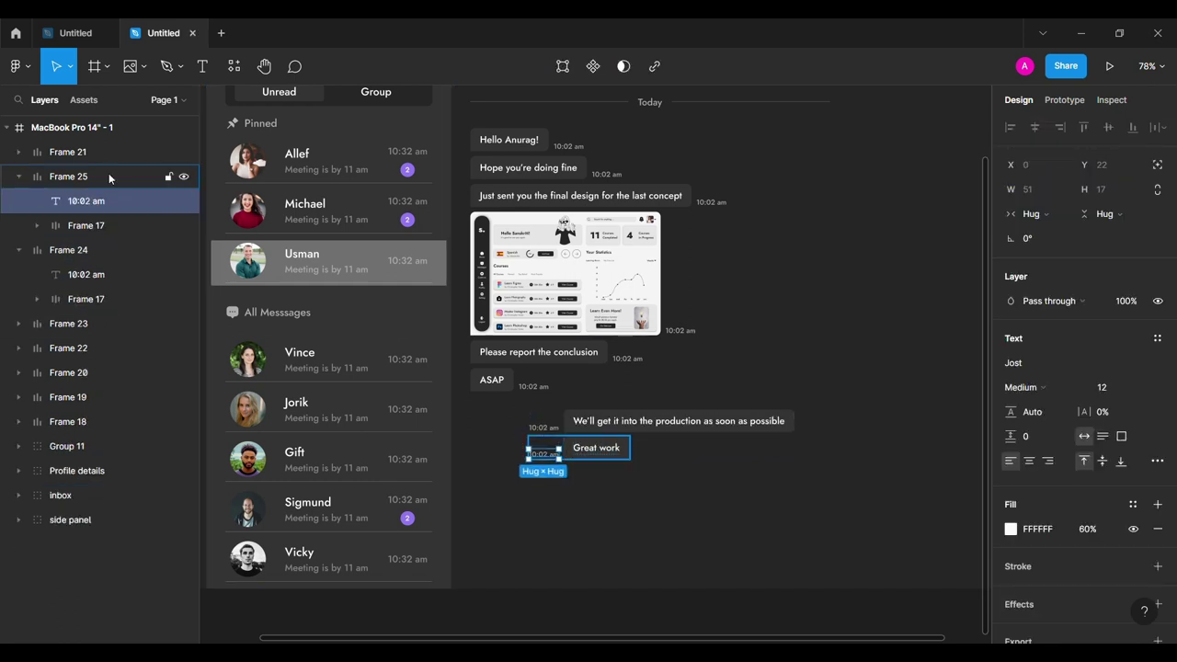
pyautogui.click(699, 420)
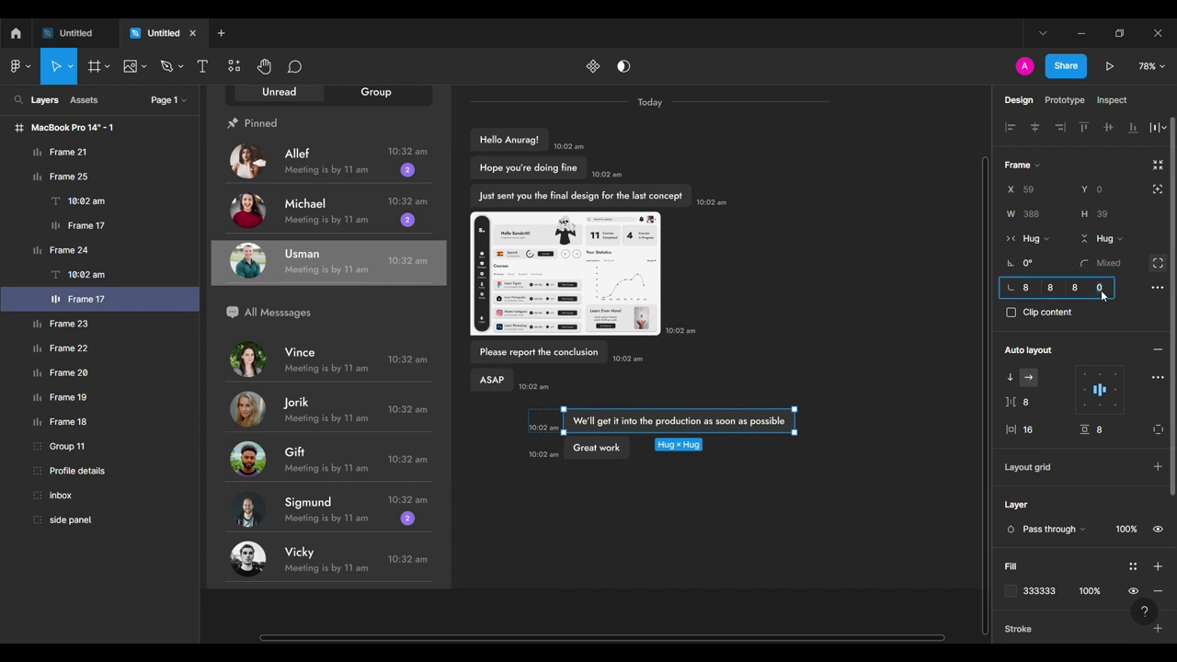
pyautogui.press('Return')
pyautogui.click(620, 456)
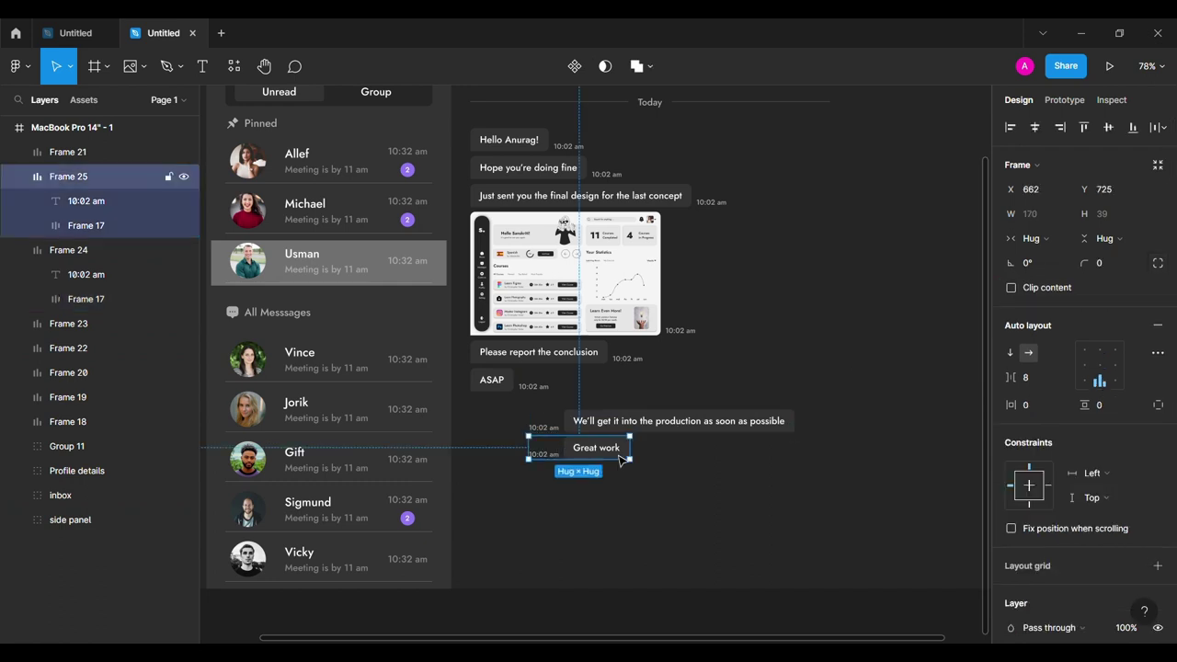
pyautogui.click(1077, 288)
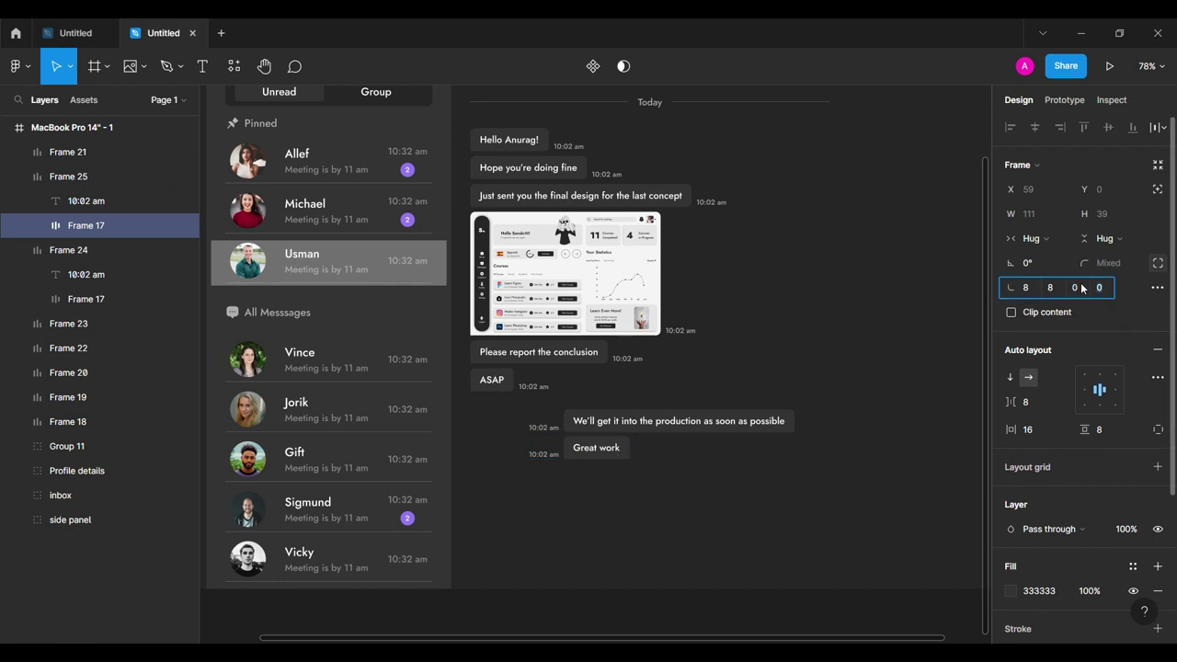
# Step: Move the production and Great work messages up under ASAP and right-align them together
pyautogui.moveTo(687, 433); pyautogui.dragTo(533, 390)
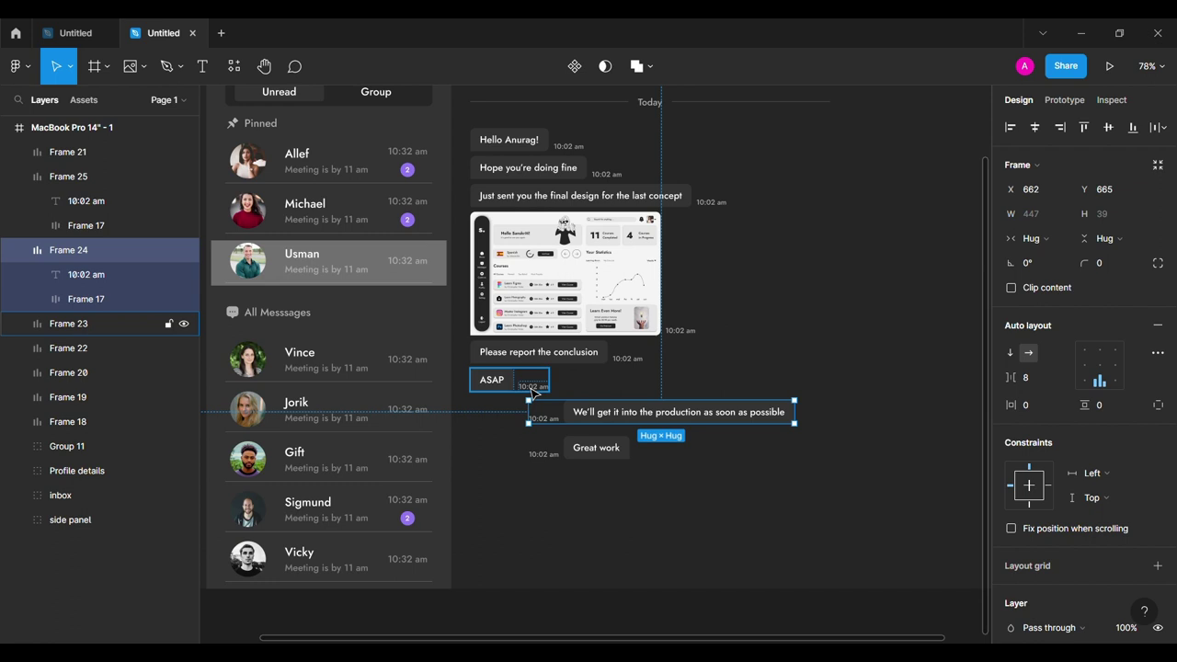
pyautogui.click(589, 449)
pyautogui.hotkey('shift', 'Up')
pyautogui.press('Up')
pyautogui.press('Up')
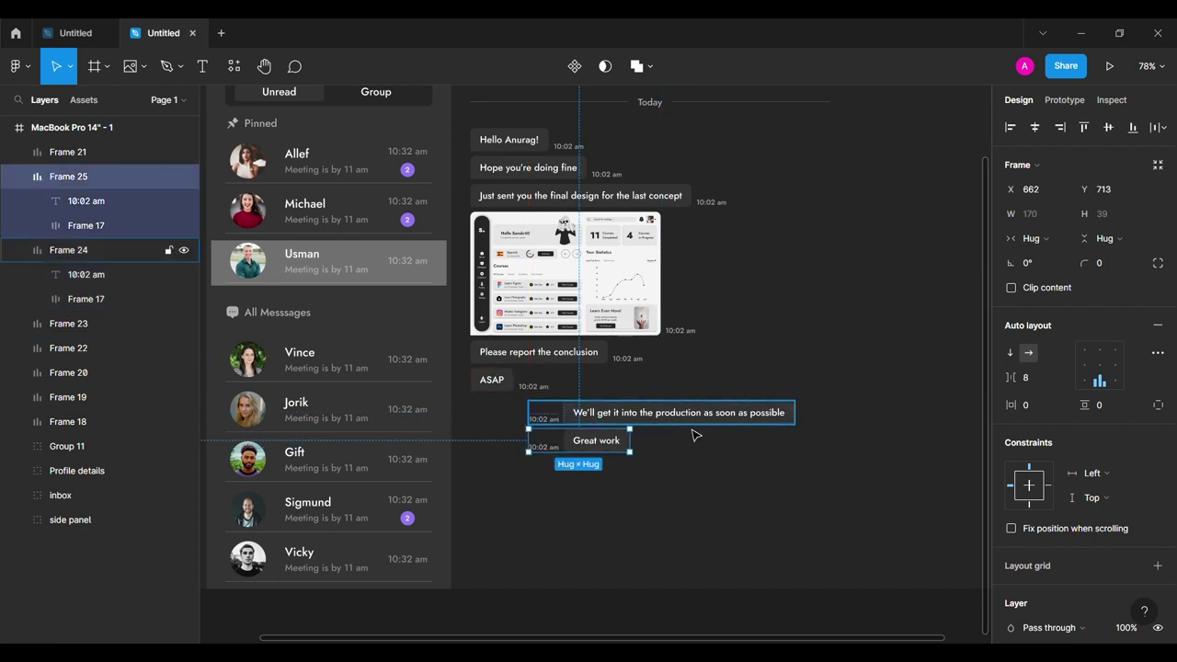
pyautogui.keyDown('shift'); pyautogui.click(668, 420); pyautogui.keyUp('shift')
pyautogui.click(1059, 127)
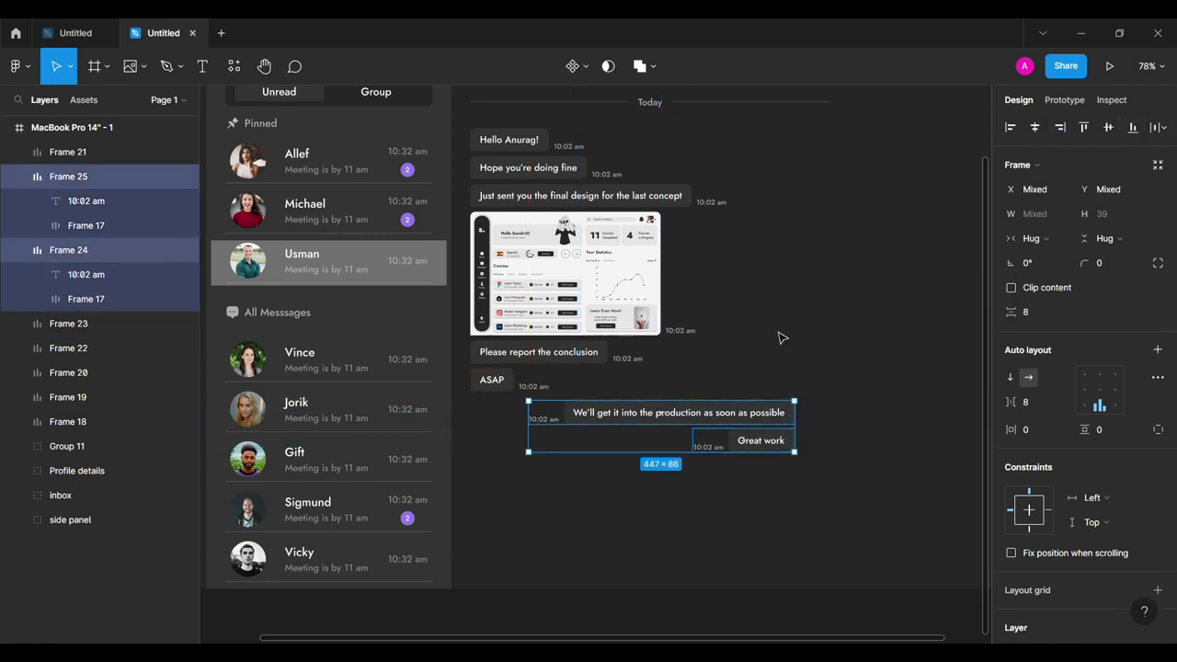
# Step: Check the edge distances and shift both messages 20 px further right
pyautogui.hscroll(3, 778, 334)
pyautogui.scroll(2, 781, 338)
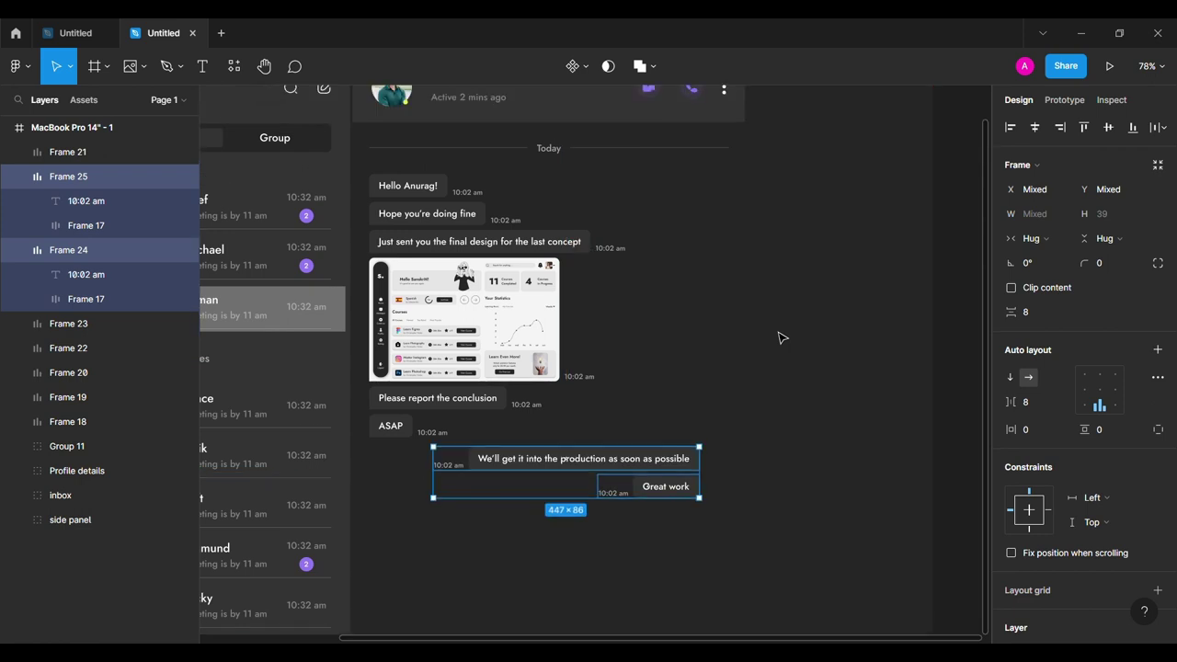
pyautogui.hscroll(-2, 695, 349)
pyautogui.press('alt')
pyautogui.hotkey('shift', 'Right')
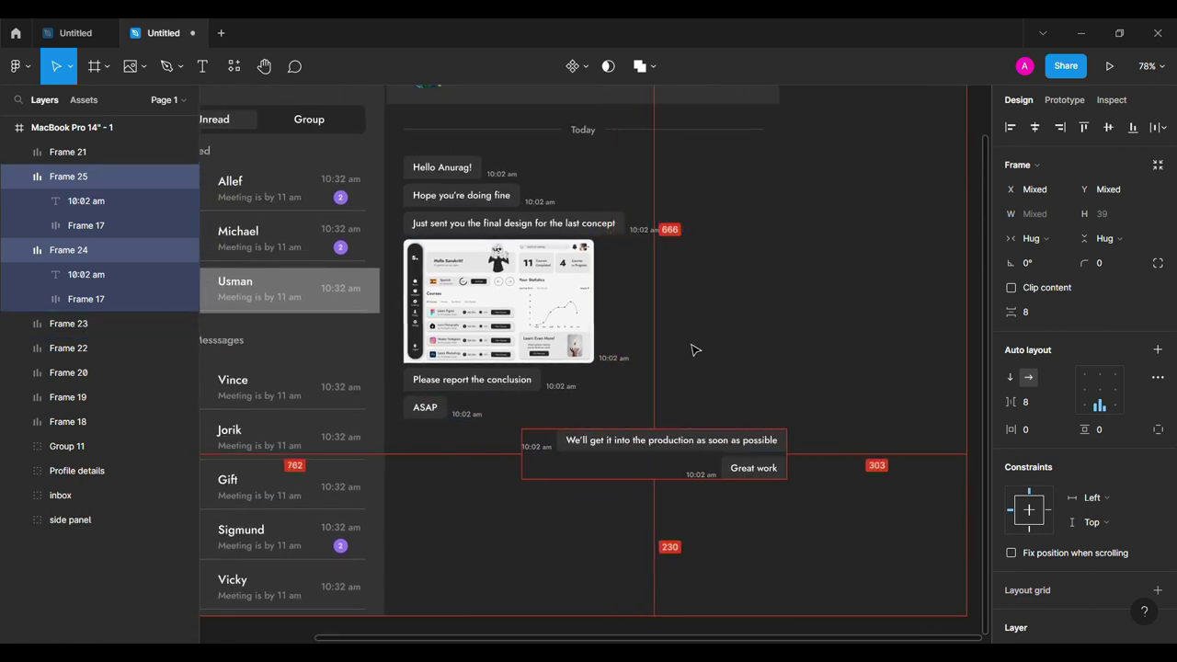
pyautogui.hotkey('shift', 'Right')
pyautogui.hotkey('shift', 'Right')
pyautogui.hotkey('shift', 'Right')
pyautogui.hotkey('shift', 'Right')
# Step: Collapse the two message layer groups and bring them up the layer order
pyautogui.scroll(-1, 696, 350)
pyautogui.hscroll(-1, 695, 349)
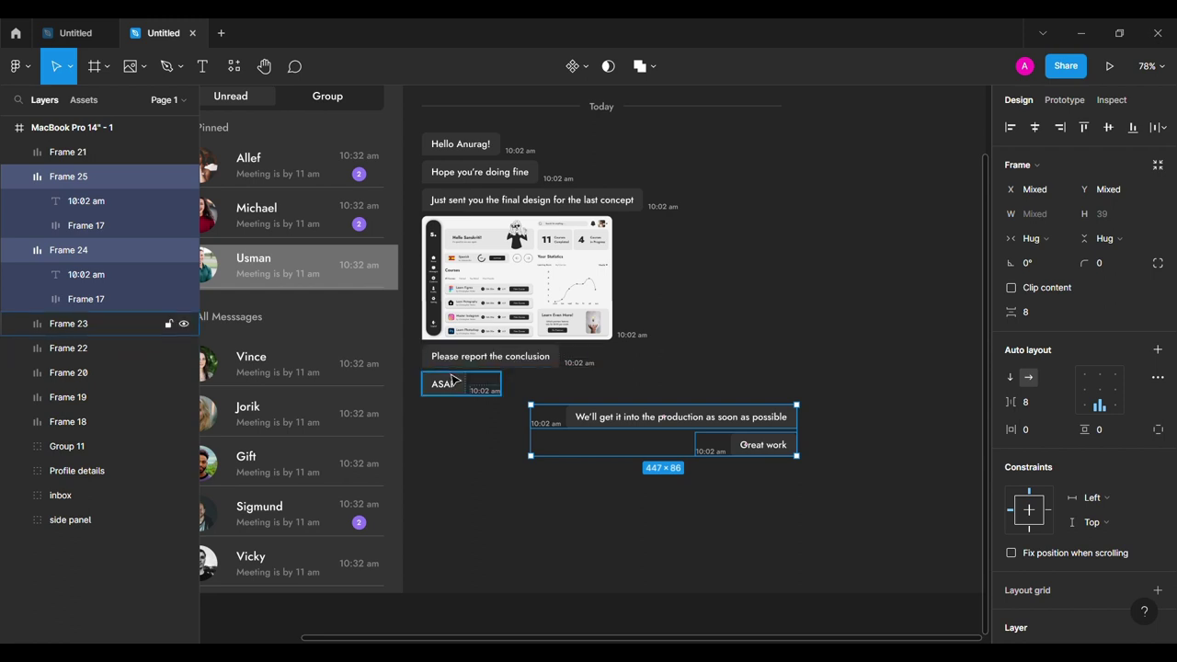
pyautogui.click(18, 250)
pyautogui.click(18, 176)
pyautogui.hotkey('ctrl', ']')
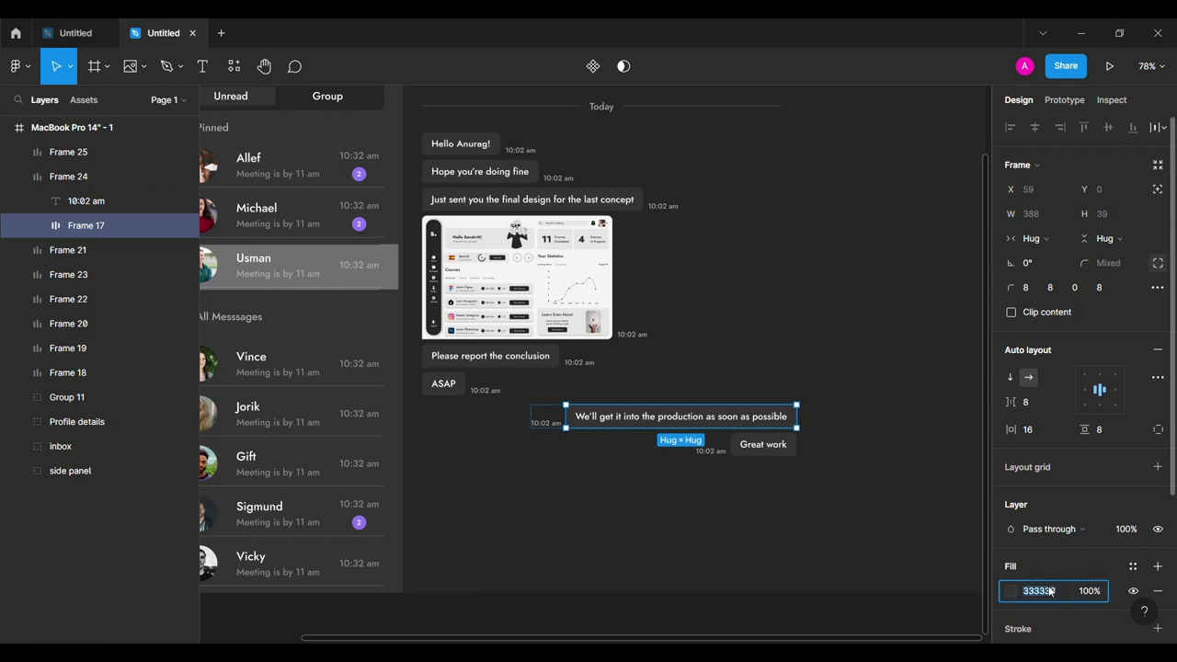
# Step: Fill the production and Great work bubbles with purple 9377F1
pyautogui.write('9377F1')
pyautogui.press('Return')
pyautogui.click(762, 444)
pyautogui.click(1039, 591)
pyautogui.write('9377F1')
pyautogui.press('Return')
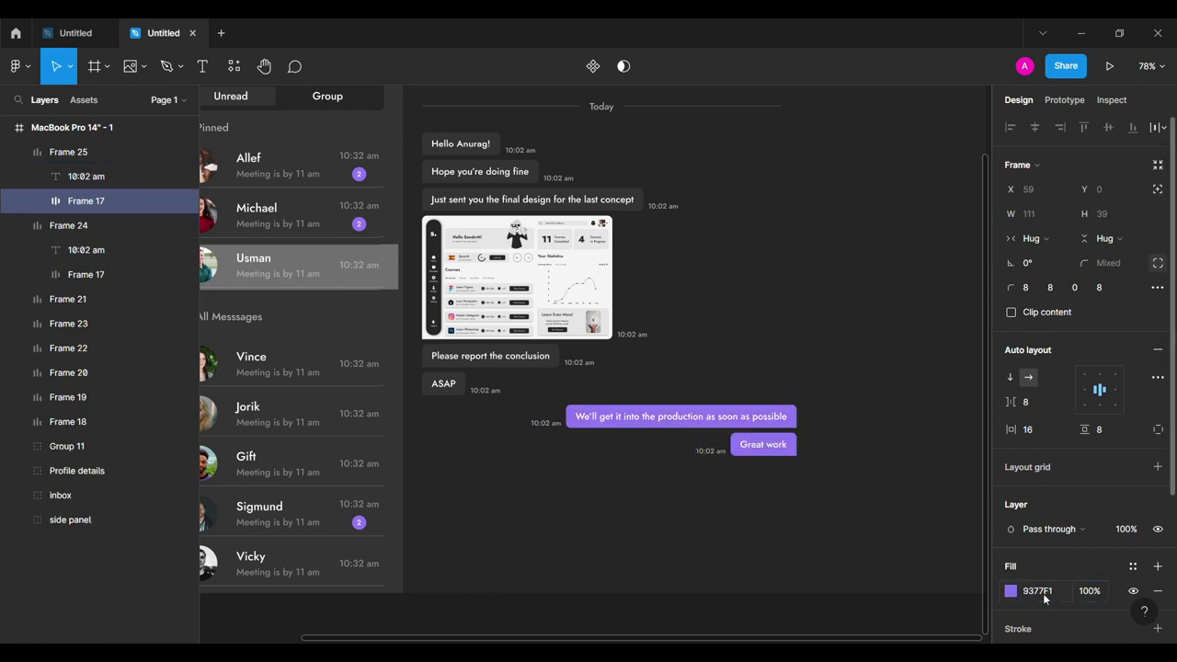
pyautogui.click(723, 525)
pyautogui.scroll(-1, 722, 528)
# Step: Duplicate the grey ASAP bubble below the purple messages and stack the copies
pyautogui.click(19, 226)
pyautogui.click(69, 151)
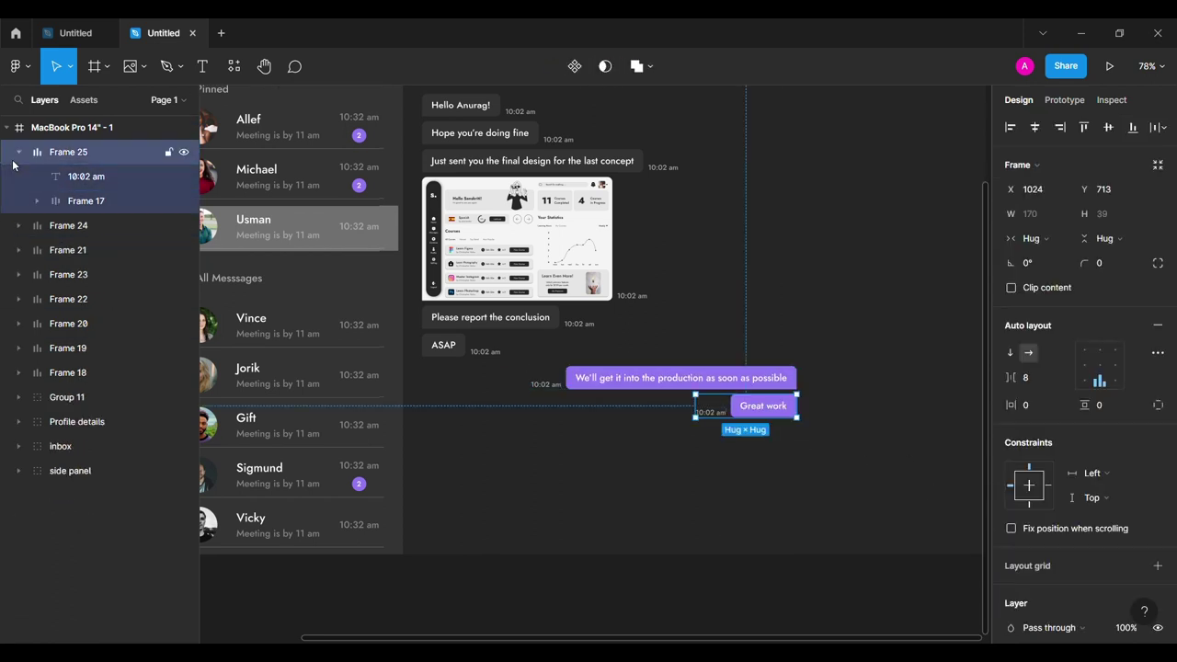
pyautogui.click(18, 151)
pyautogui.click(443, 345)
pyautogui.moveTo(445, 348)
pyautogui.mouseDown()
pyautogui.moveTo(487, 448)
pyautogui.moveTo(455, 492)
pyautogui.moveTo(460, 531)
pyautogui.mouseUp()
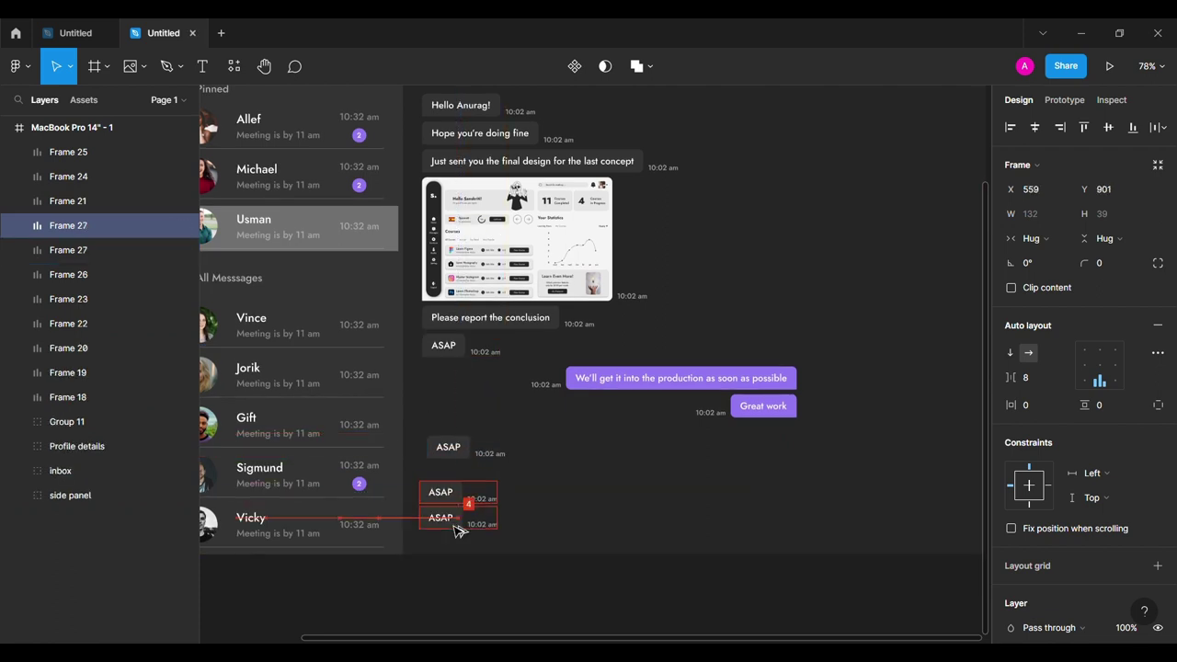
pyautogui.click(448, 447)
pyautogui.press('Up')
pyautogui.press('Up')
pyautogui.press('Up')
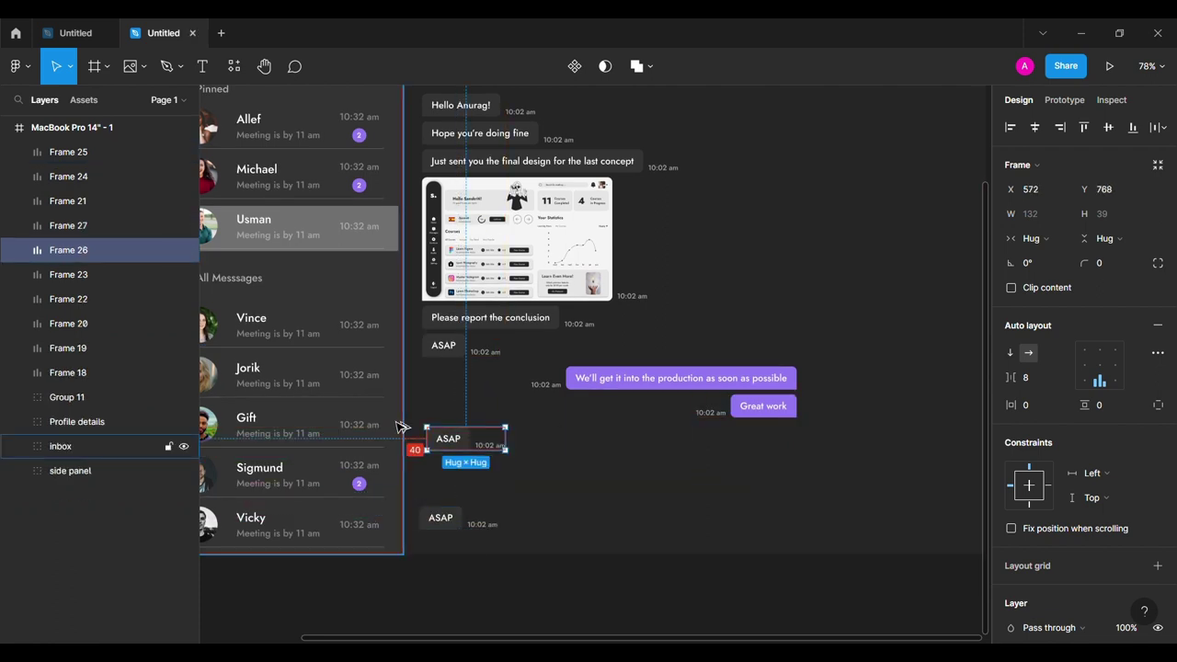
pyautogui.press('Up')
pyautogui.press('Up')
pyautogui.press('Up')
pyautogui.hotkey('ctrl', 'z')
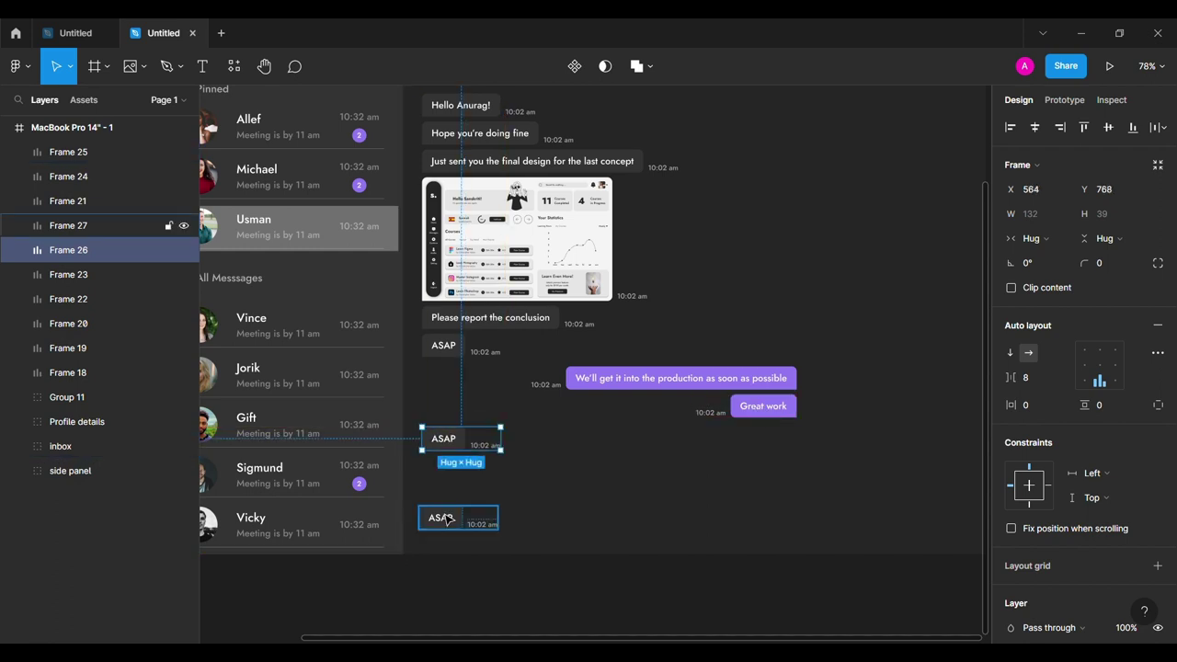
pyautogui.moveTo(441, 517)
pyautogui.mouseDown()
pyautogui.moveTo(485, 452)
pyautogui.moveTo(459, 470)
pyautogui.moveTo(454, 505)
pyautogui.mouseUp()
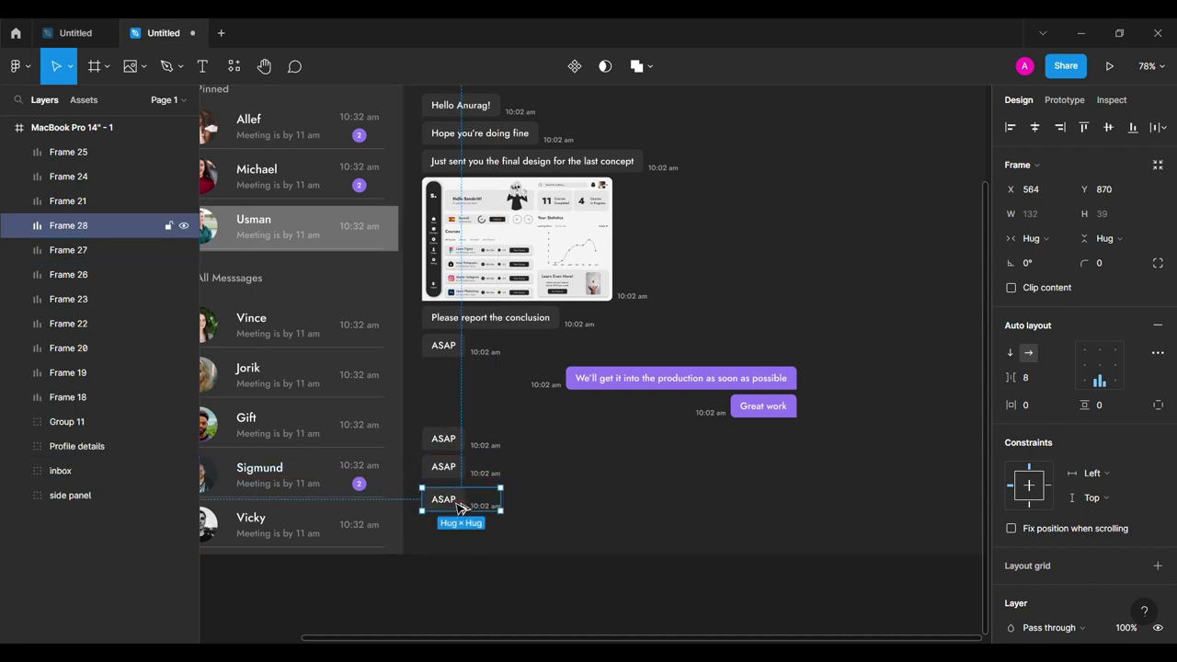
# Step: Rewrite the copies as "Great", "Good to hear that" and "See you soon!"
pyautogui.click(500, 594)
pyautogui.scroll(3, 399, 410)
pyautogui.scroll(-2, 485, 478)
pyautogui.doubleClick(497, 393)
pyautogui.write('Great')
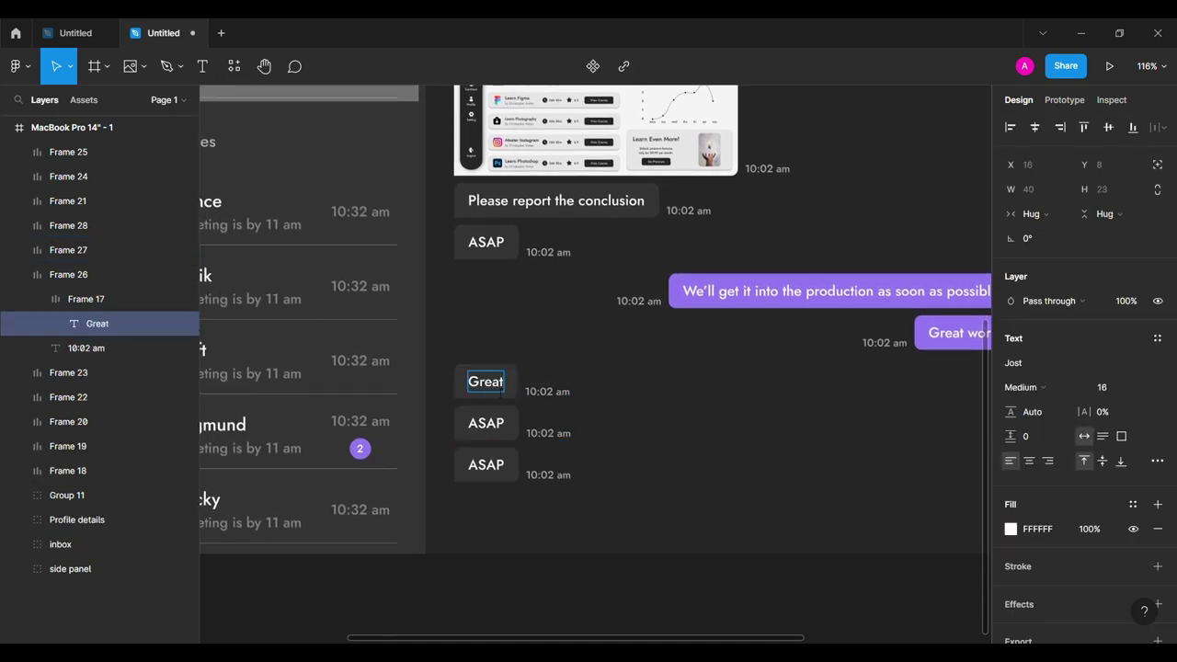
pyautogui.doubleClick(487, 423)
pyautogui.write('Good to hear that')
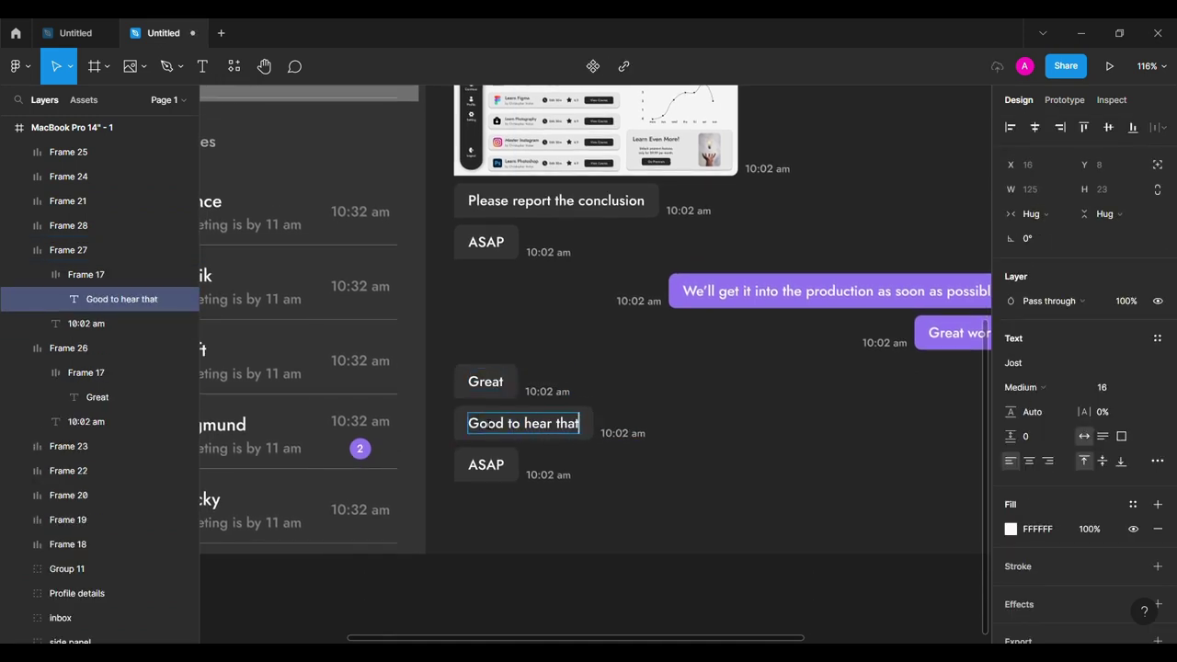
pyautogui.doubleClick(494, 467)
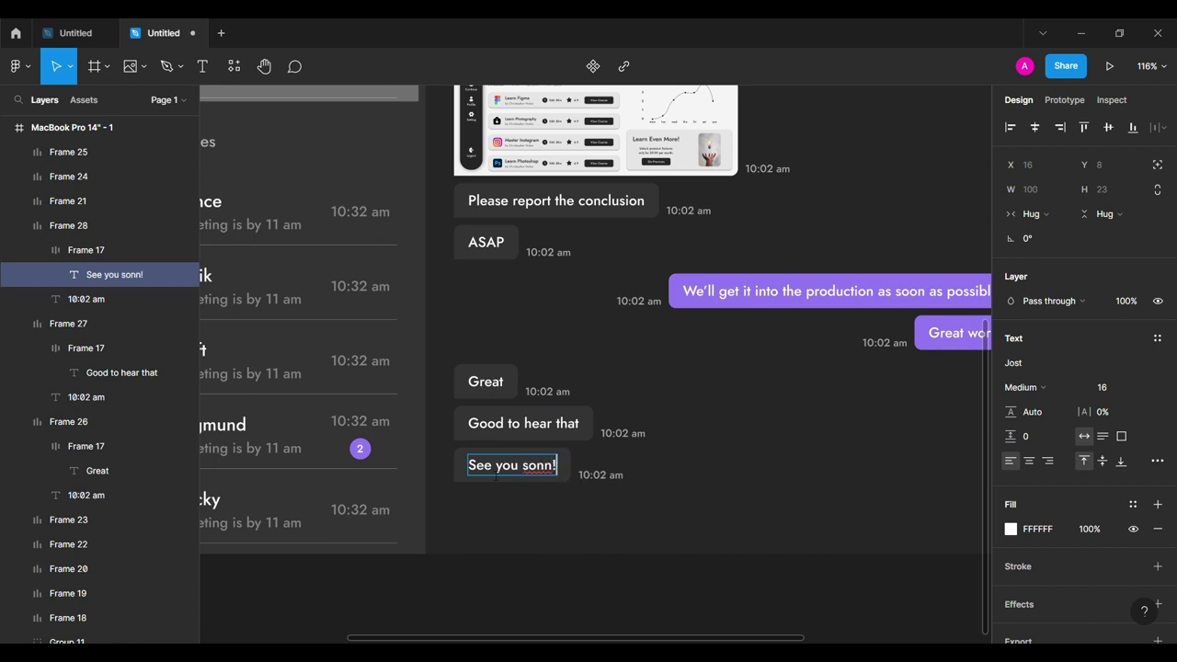
pyautogui.write('o')
pyautogui.press('Escape')
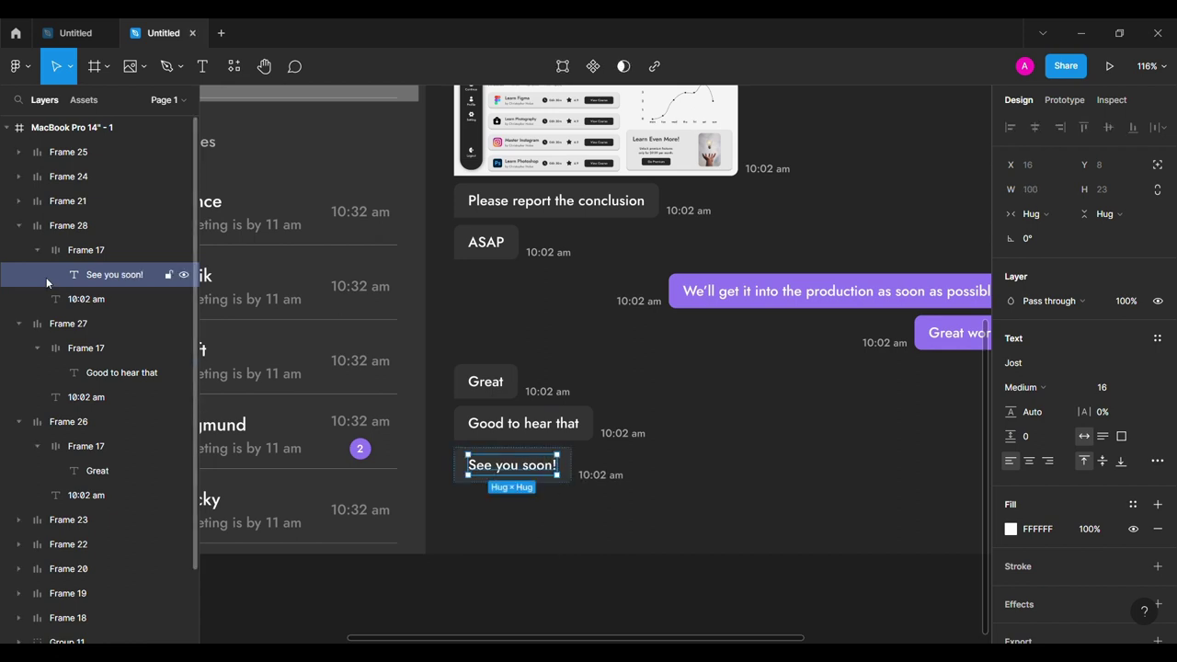
# Step: Collapse Frames 26, 27 and 28 in the layer list
pyautogui.click(37, 249)
pyautogui.click(18, 225)
pyautogui.click(18, 249)
pyautogui.click(18, 274)
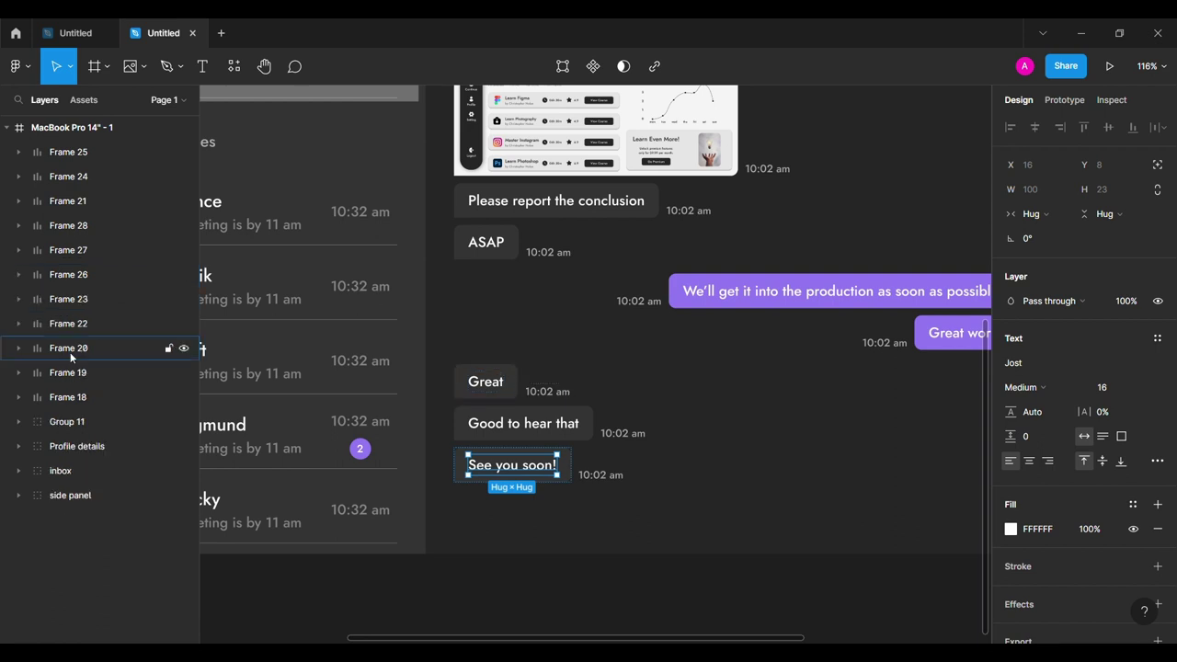
pyautogui.scroll(-5, 422, 589)
pyautogui.click(423, 593)
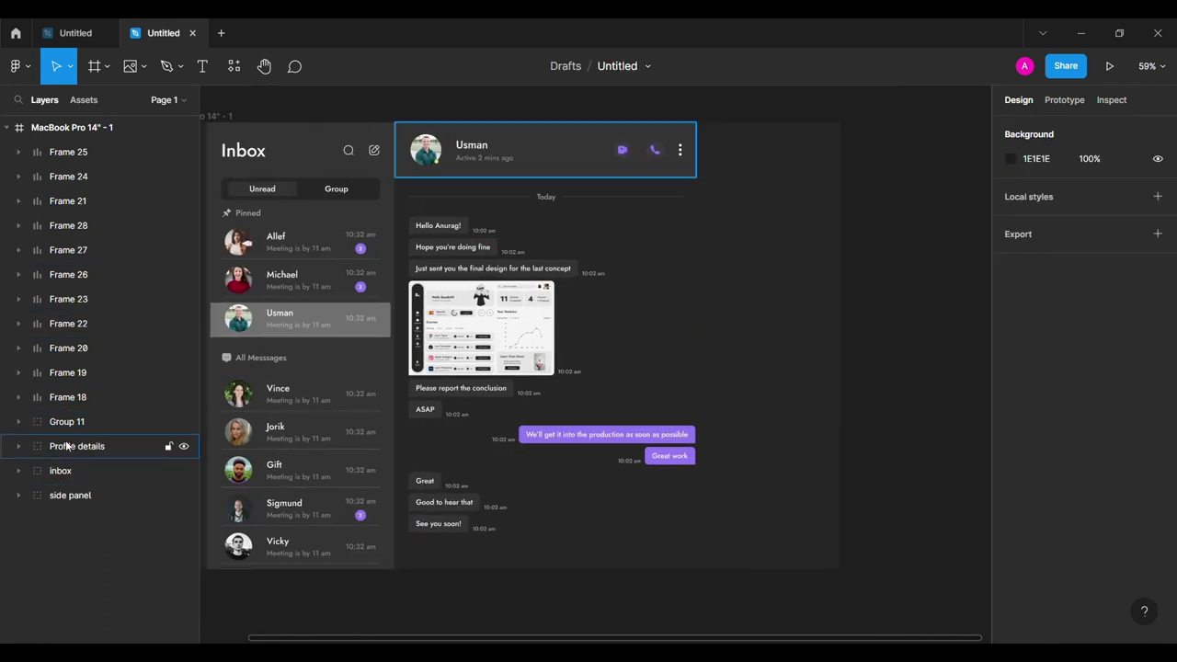
# Step: Group Frame 25 through Profile details and name the group "Chat"
pyautogui.click(61, 469)
pyautogui.click(66, 447)
pyautogui.keyDown('shift'); pyautogui.click(102, 157); pyautogui.keyUp('shift')
pyautogui.hotkey('ctrl', 'g')
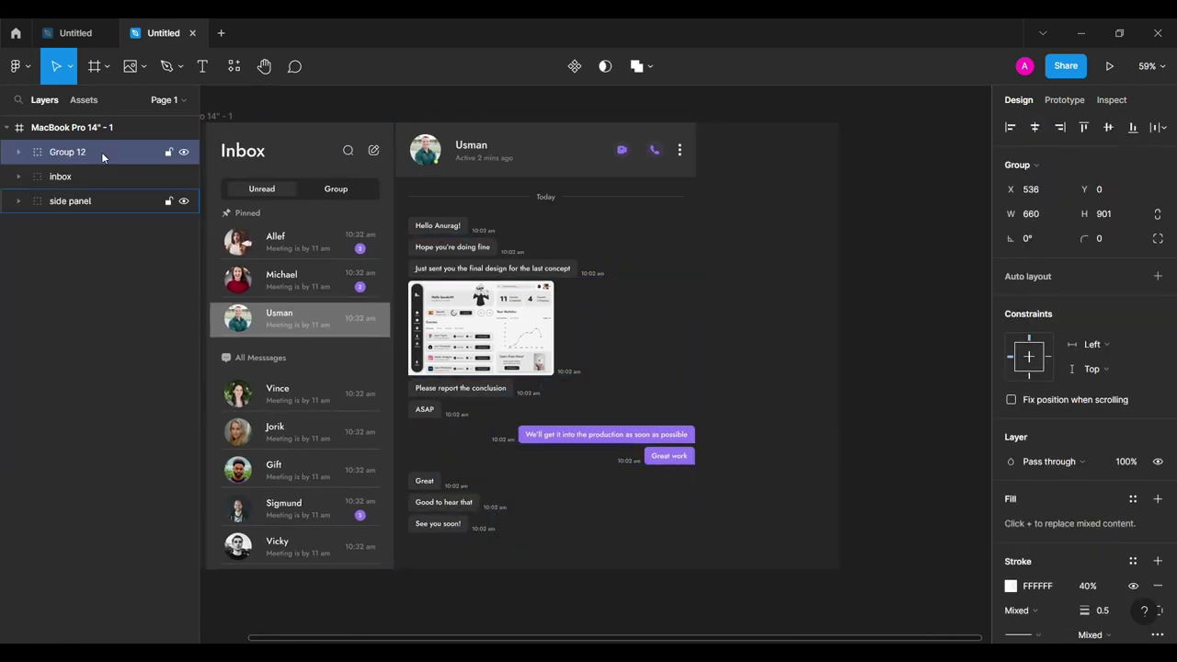
pyautogui.doubleClick(102, 152)
pyautogui.write('Chat')
pyautogui.press('Return')
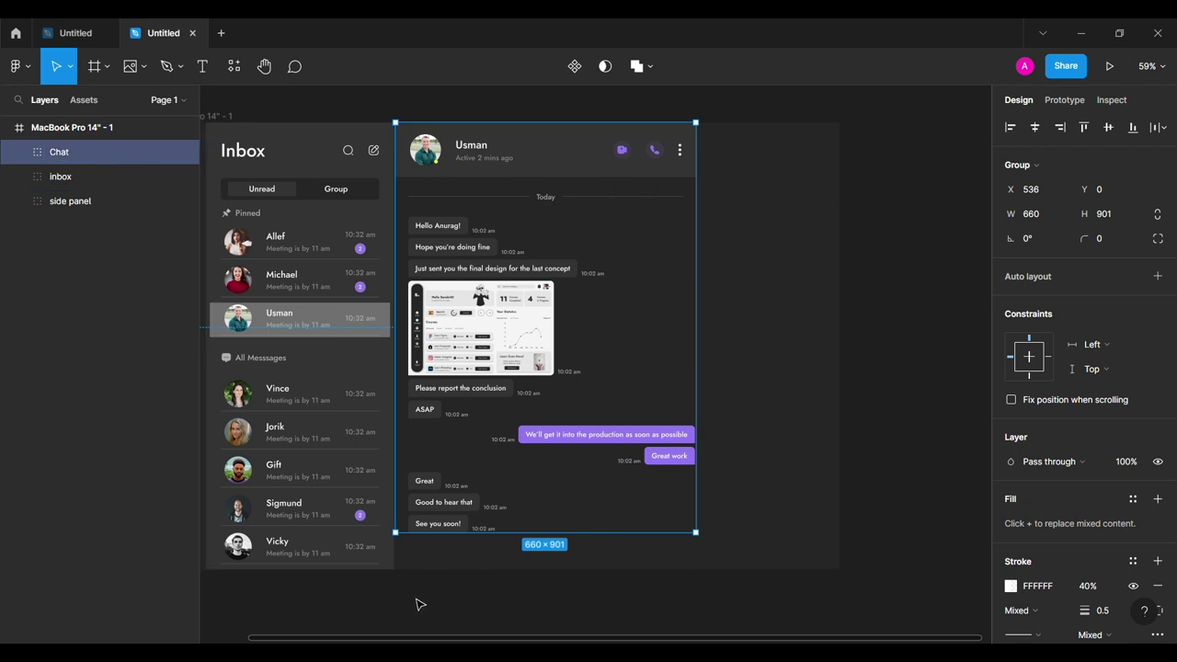
pyautogui.click(570, 533)
# Step: Draw a 660×65 rectangle below the chat messages
pyautogui.scroll(5, 570, 533)
pyautogui.click(138, 74)
pyautogui.click(83, 105)
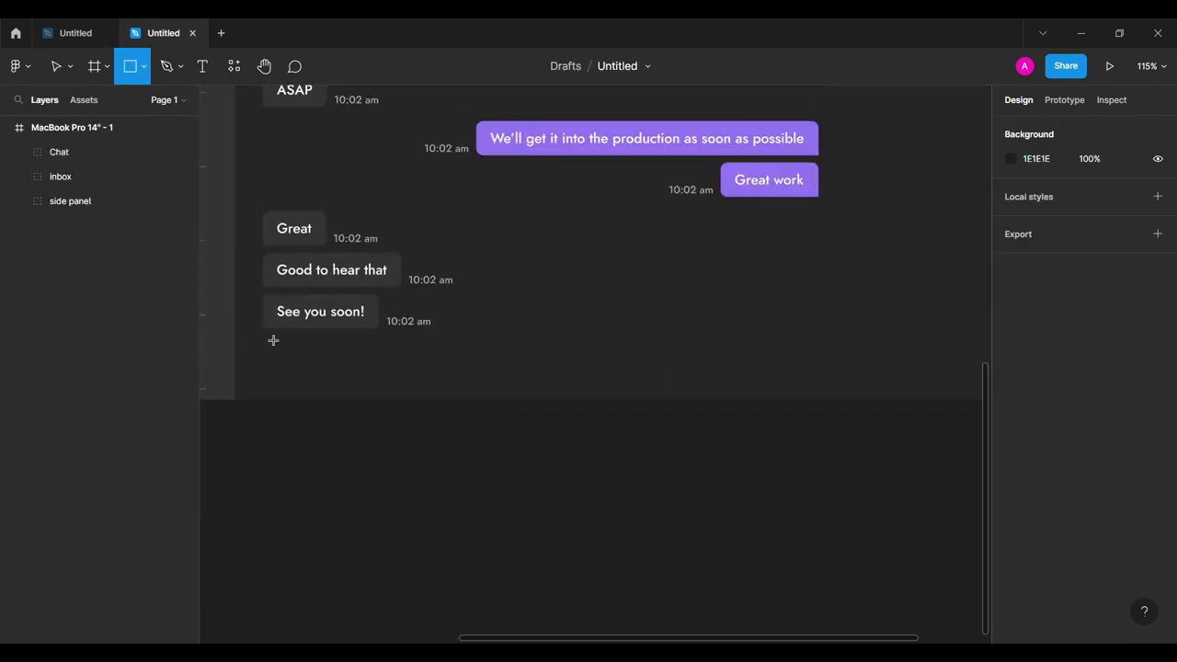
pyautogui.moveTo(286, 357); pyautogui.dragTo(771, 372)
pyautogui.write('0')
pyautogui.press('Return')
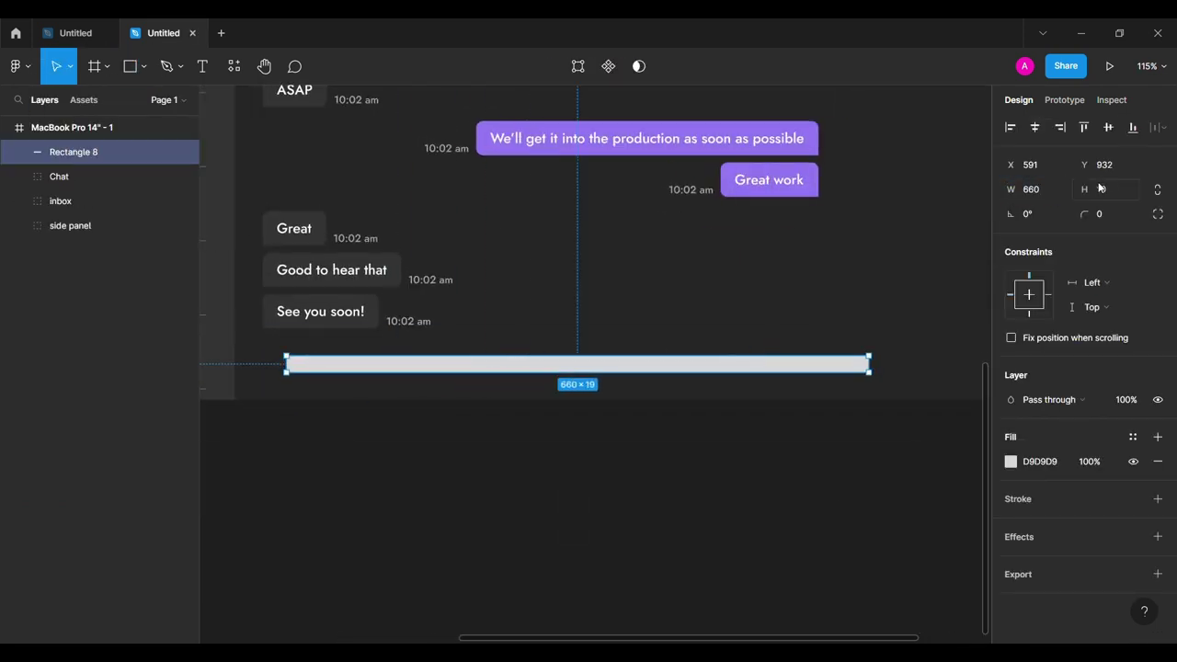
pyautogui.write('65')
pyautogui.press('Return')
# Step: Align the bar to the frame's bottom edge and fill it dark grey 333333
pyautogui.hotkey('shift', 'Up')
pyautogui.hotkey('shift', 'Up')
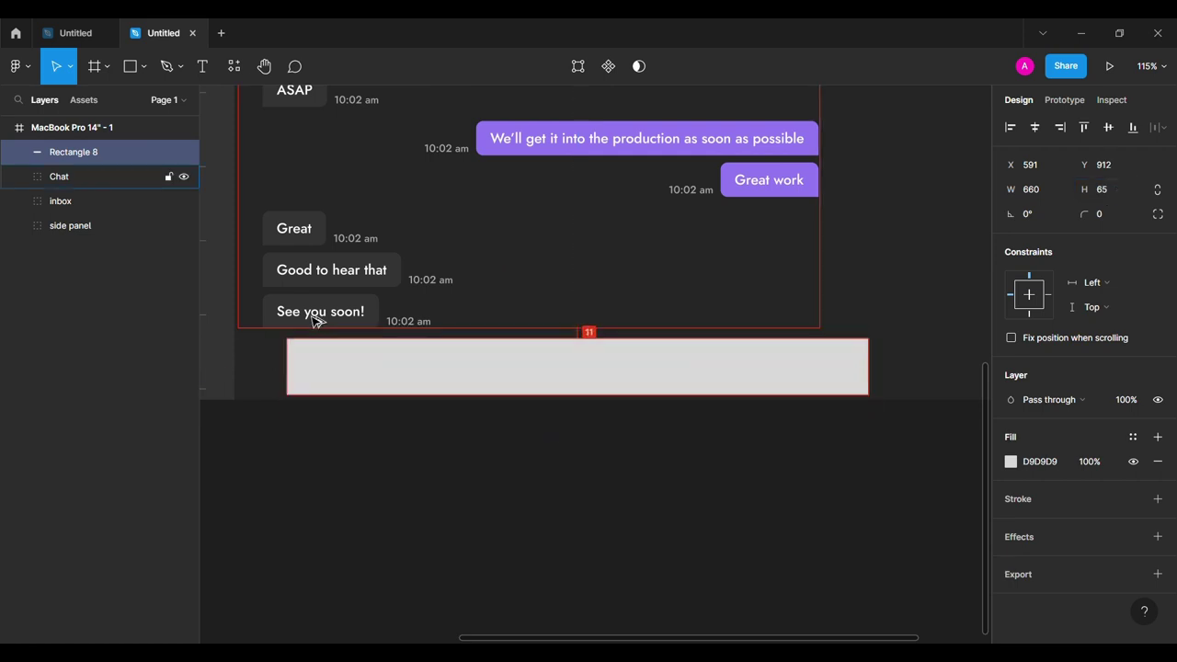
pyautogui.hscroll(-2, 312, 322)
pyautogui.hotkey('shift', 'Left')
pyautogui.hotkey('shift', 'Left')
pyautogui.press('Left')
pyautogui.press('Left')
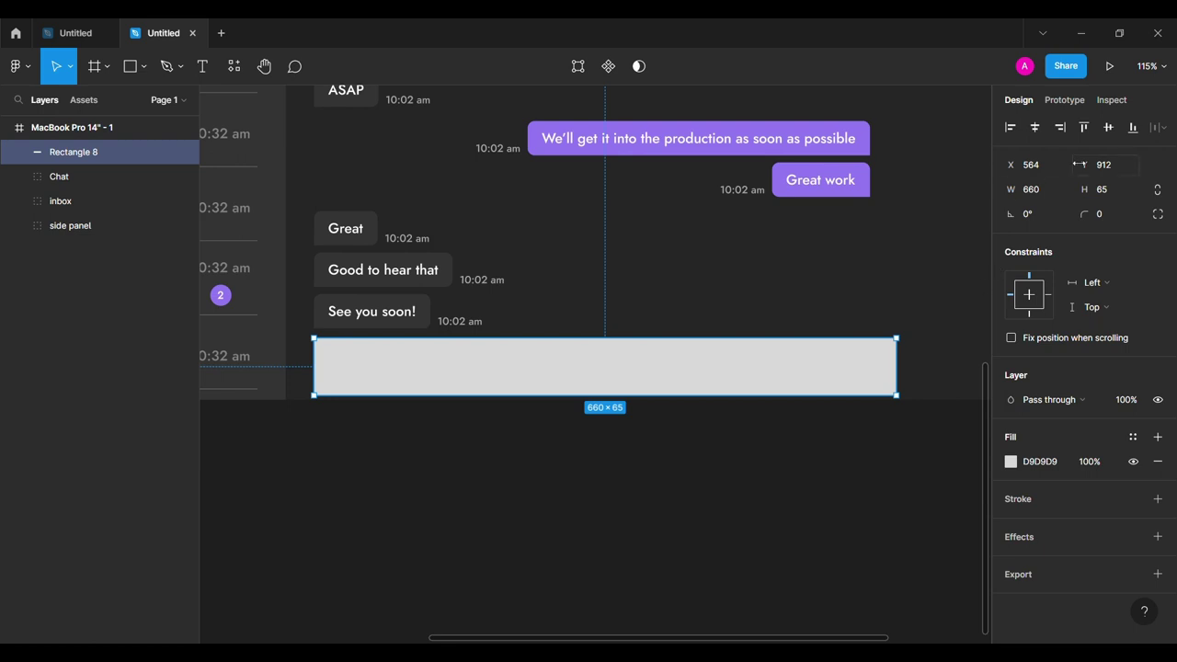
pyautogui.click(1132, 130)
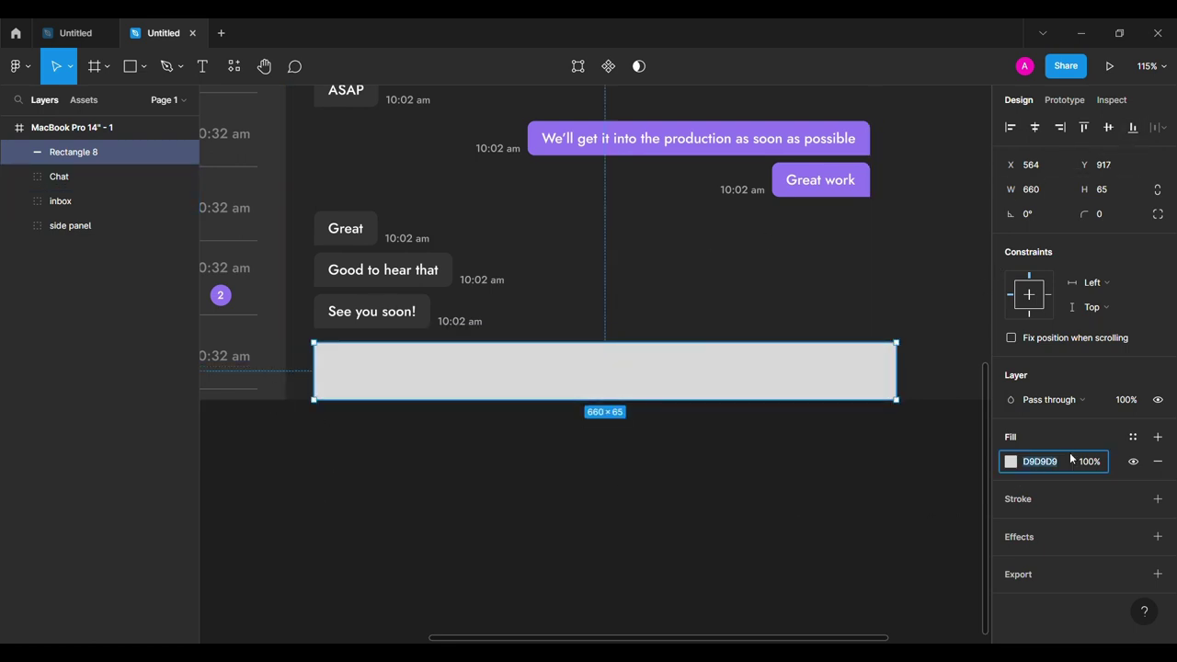
pyautogui.write('33333')
pyautogui.press('Return')
pyautogui.hotkey('shift', 'Left')
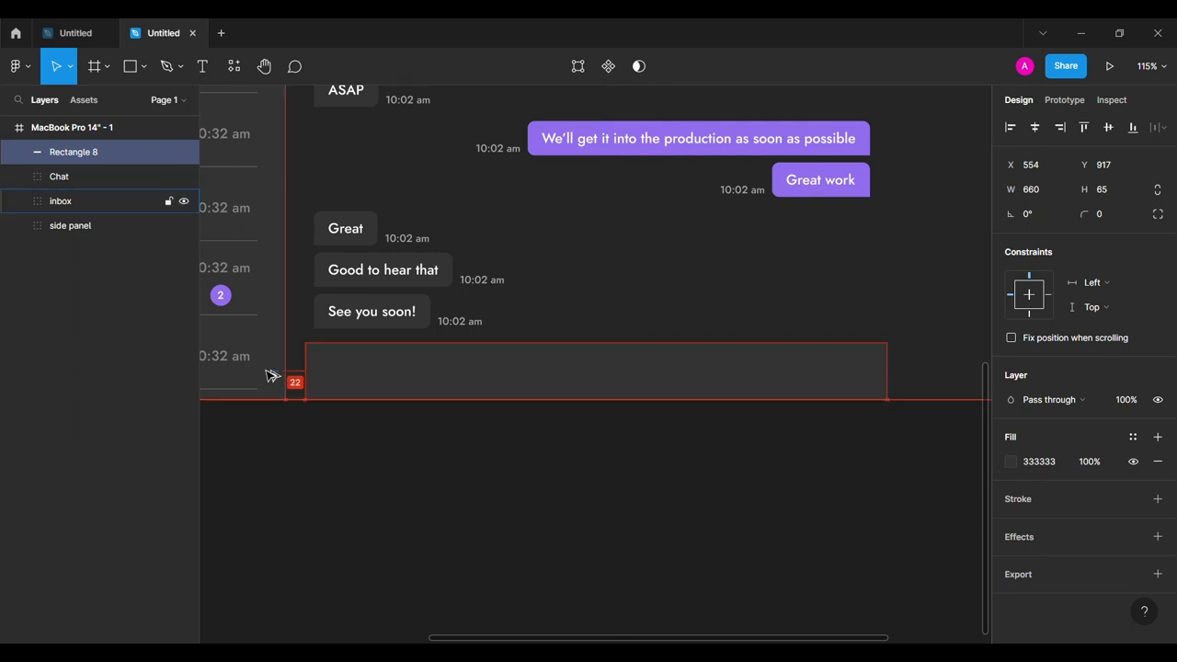
pyautogui.press('Escape')
# Step: Draw a 628×48 inner rectangle and centre it within the bar
pyautogui.click(143, 66)
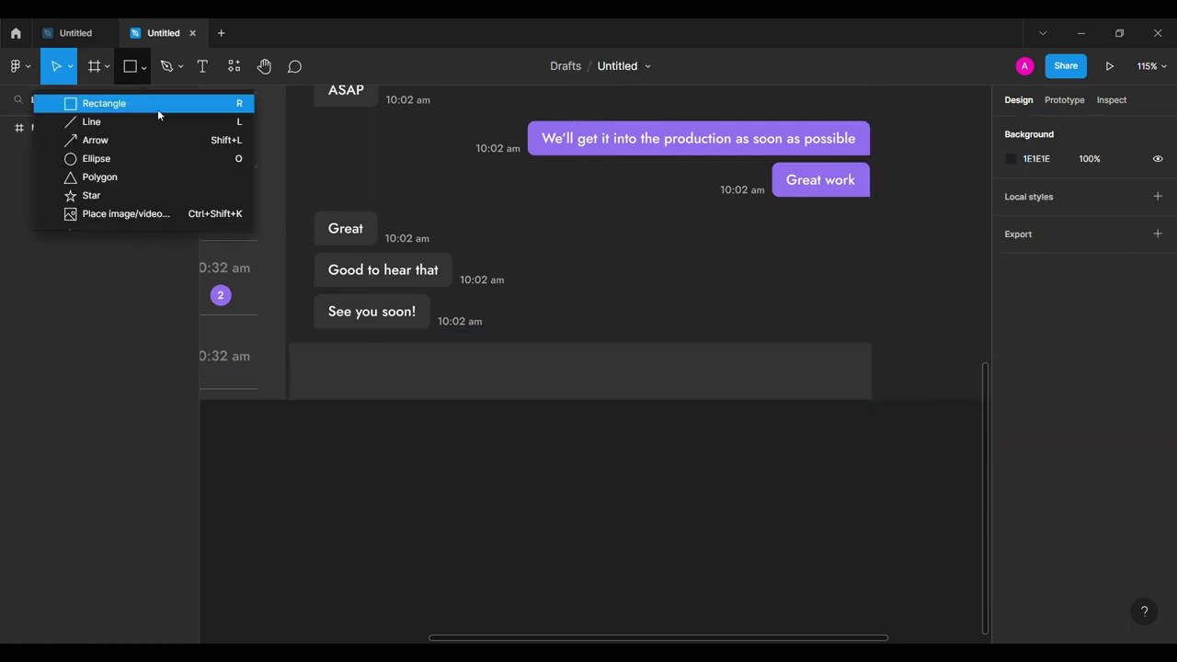
pyautogui.click(157, 104)
pyautogui.moveTo(346, 365); pyautogui.dragTo(765, 377)
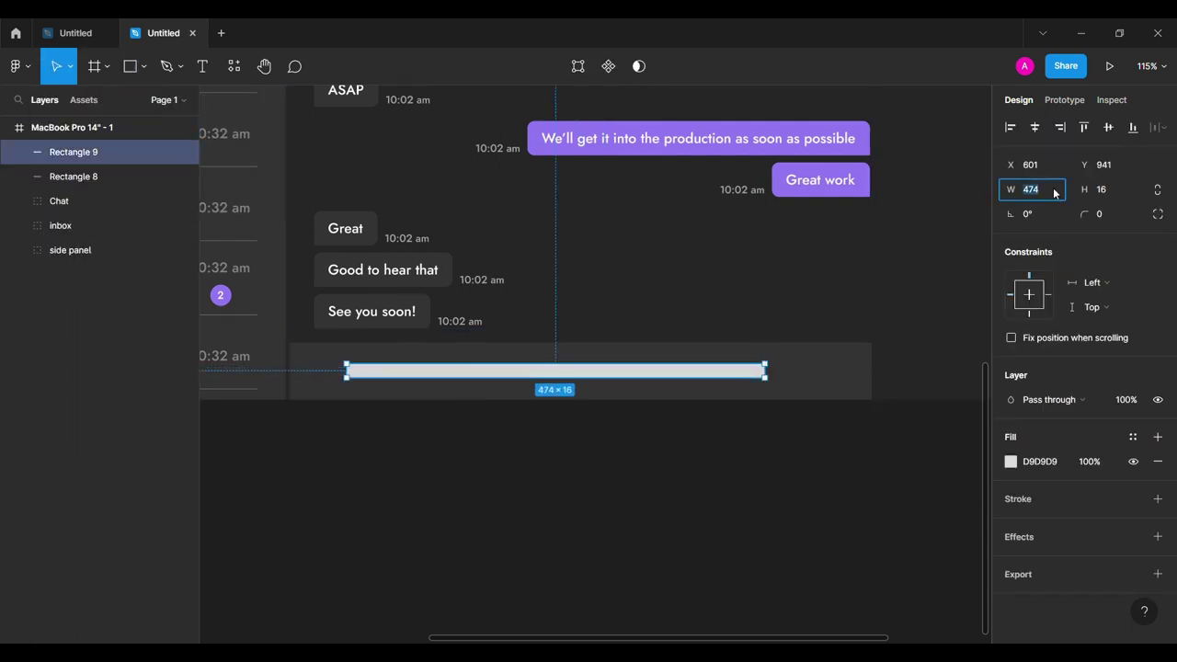
pyautogui.write('628')
pyautogui.press('Return')
pyautogui.write('48')
pyautogui.press('Return')
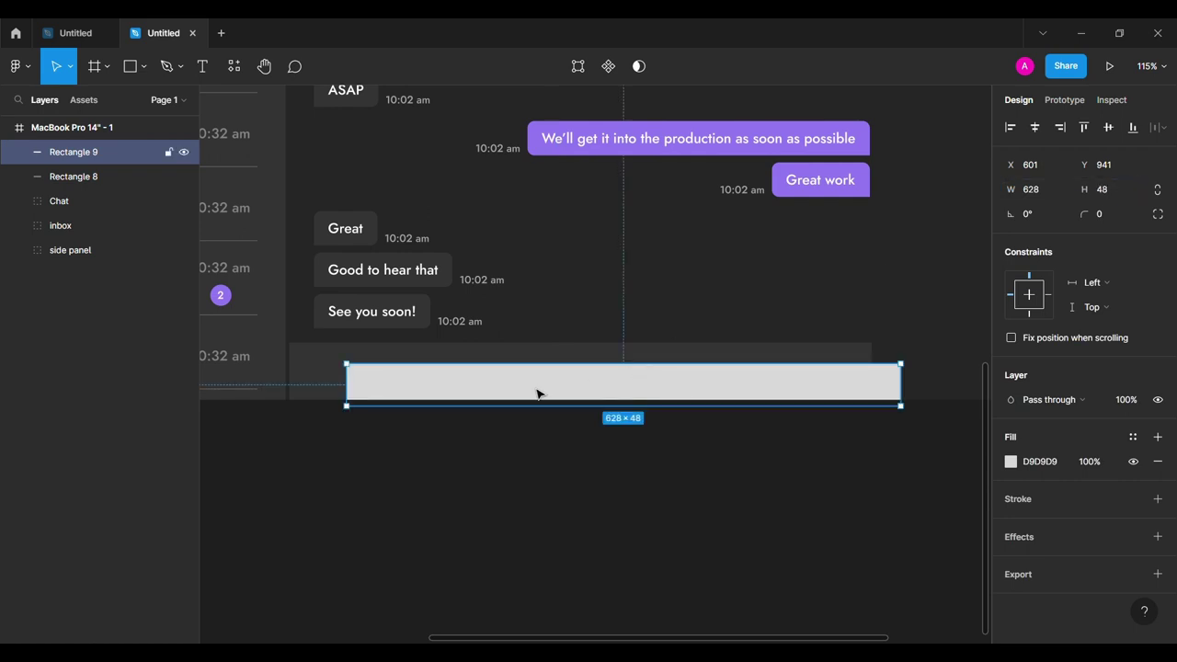
pyautogui.moveTo(538, 393); pyautogui.dragTo(487, 376)
pyautogui.keyDown('shift'); pyautogui.click(107, 182); pyautogui.keyUp('shift')
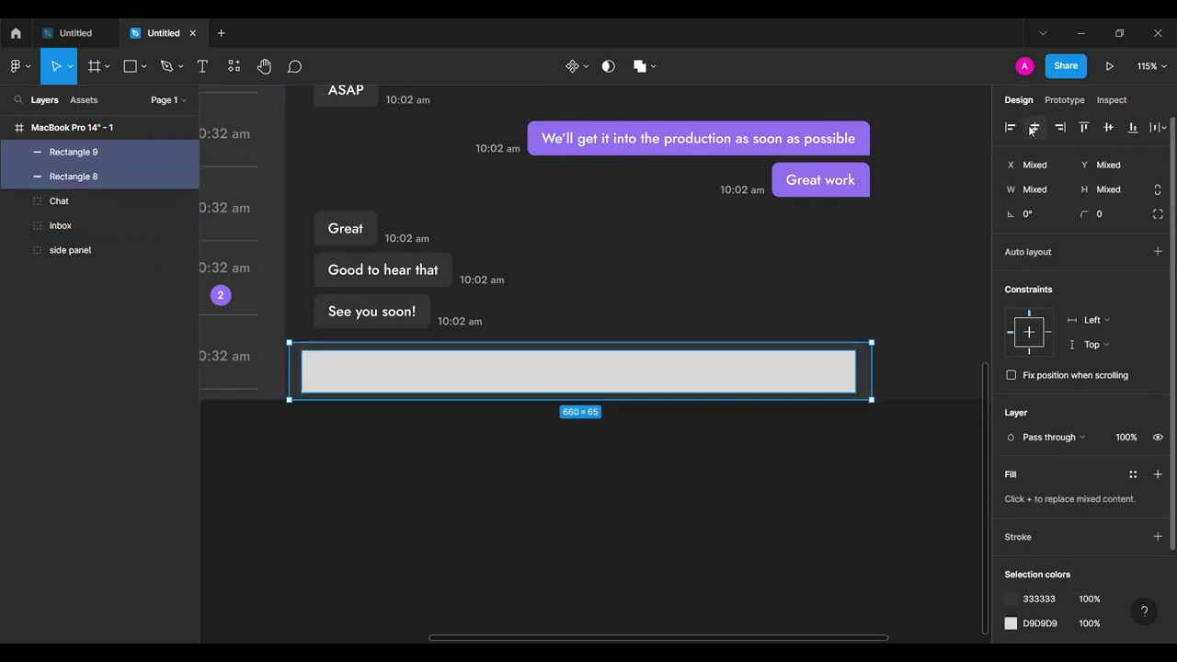
pyautogui.click(1032, 127)
pyautogui.click(1108, 127)
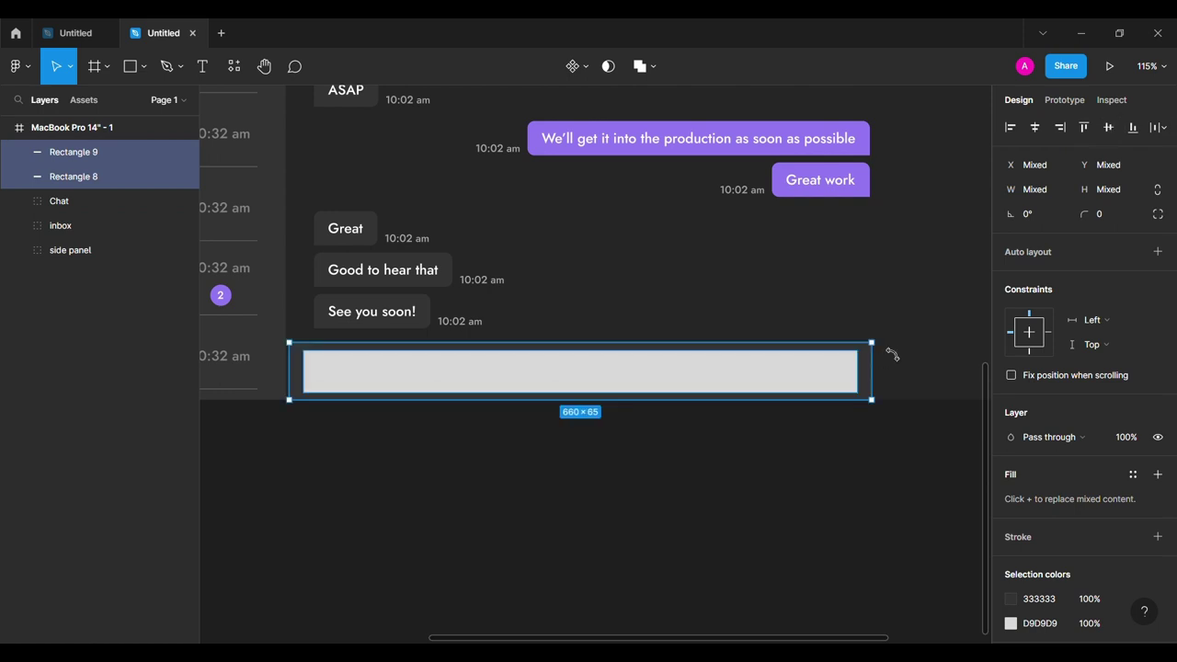
# Step: Fill the inner input field with darker 2C2C2C
pyautogui.click(657, 371)
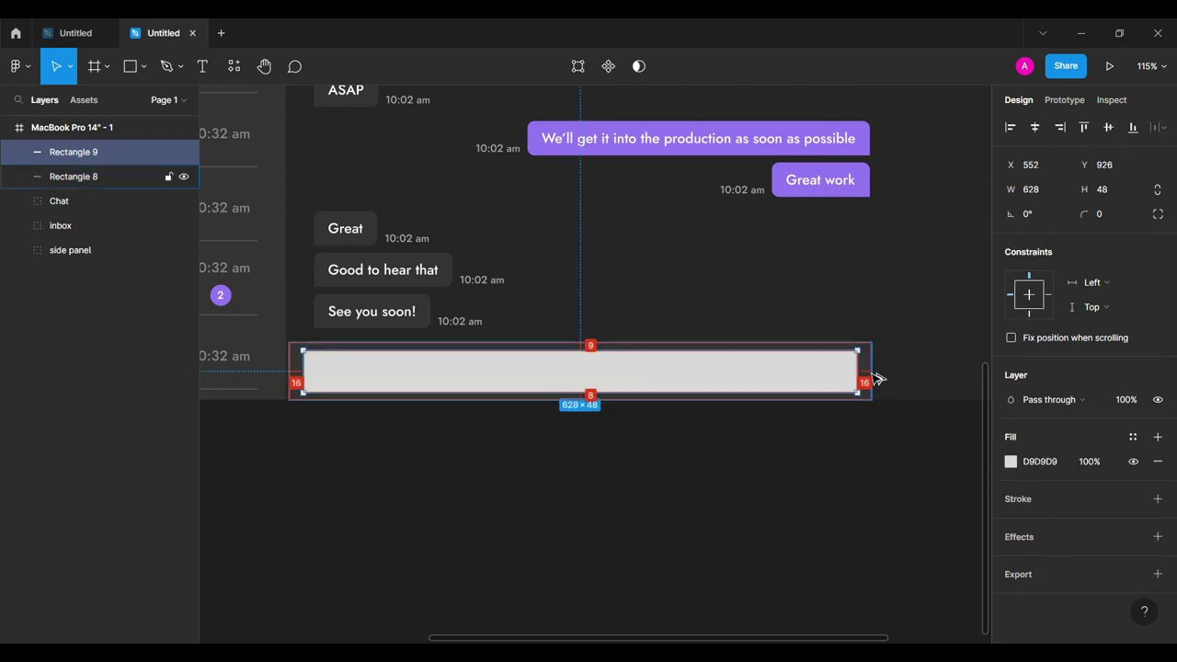
pyautogui.click(1042, 465)
pyautogui.write('2C2C2C')
pyautogui.press('Return')
pyautogui.click(736, 496)
# Step: Add "Type a message ..." placeholder text inside the field at 60% opacity
pyautogui.press('t')
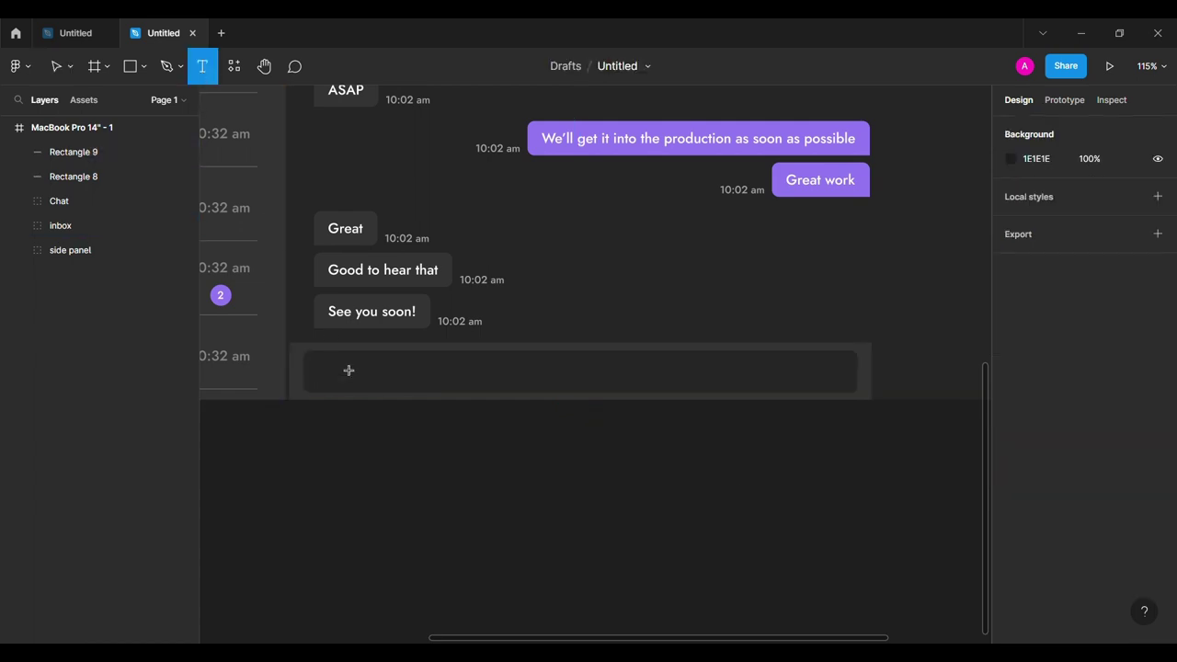
pyautogui.click(348, 369)
pyautogui.write('Type a message ...')
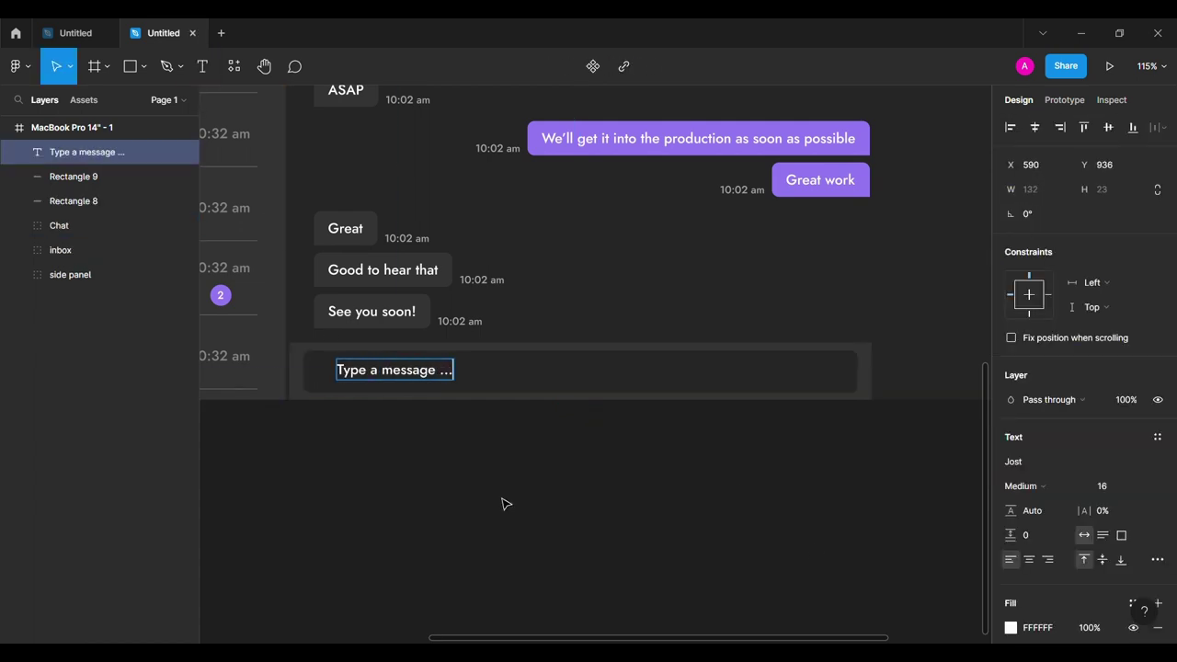
pyautogui.scroll(-3, 1084, 460)
pyautogui.click(1088, 472)
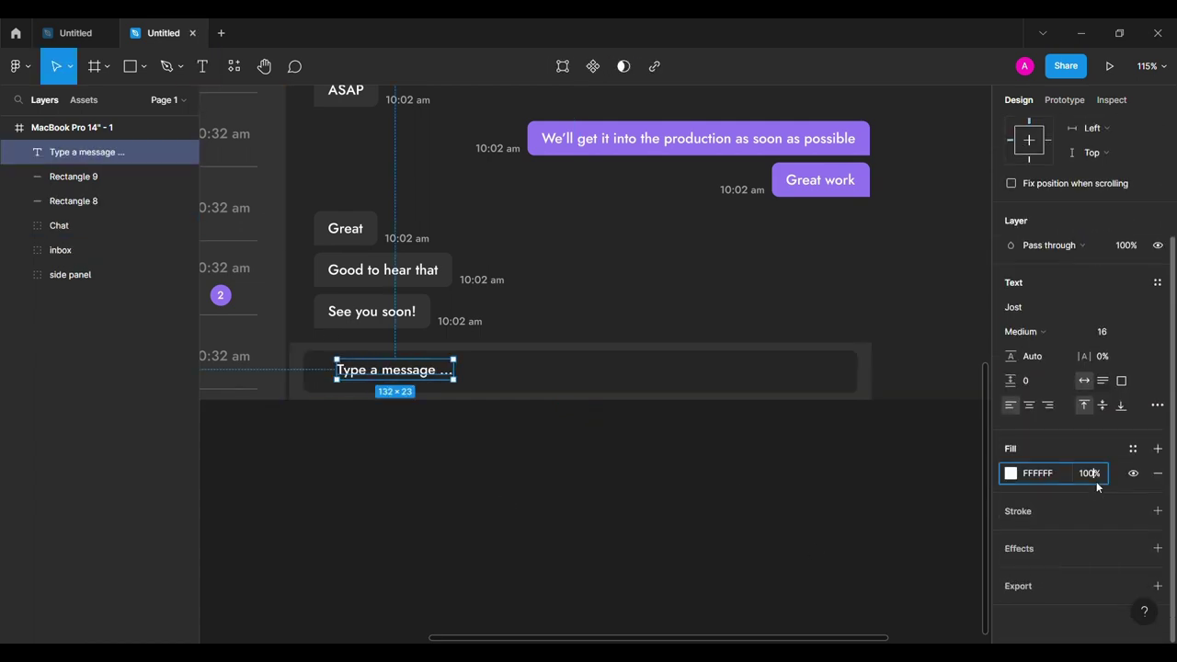
pyautogui.write('60')
pyautogui.press('Return')
pyautogui.hotkey('shift', 'Left')
pyautogui.hotkey('shift', 'Left')
pyautogui.press('Left')
pyautogui.press('Left')
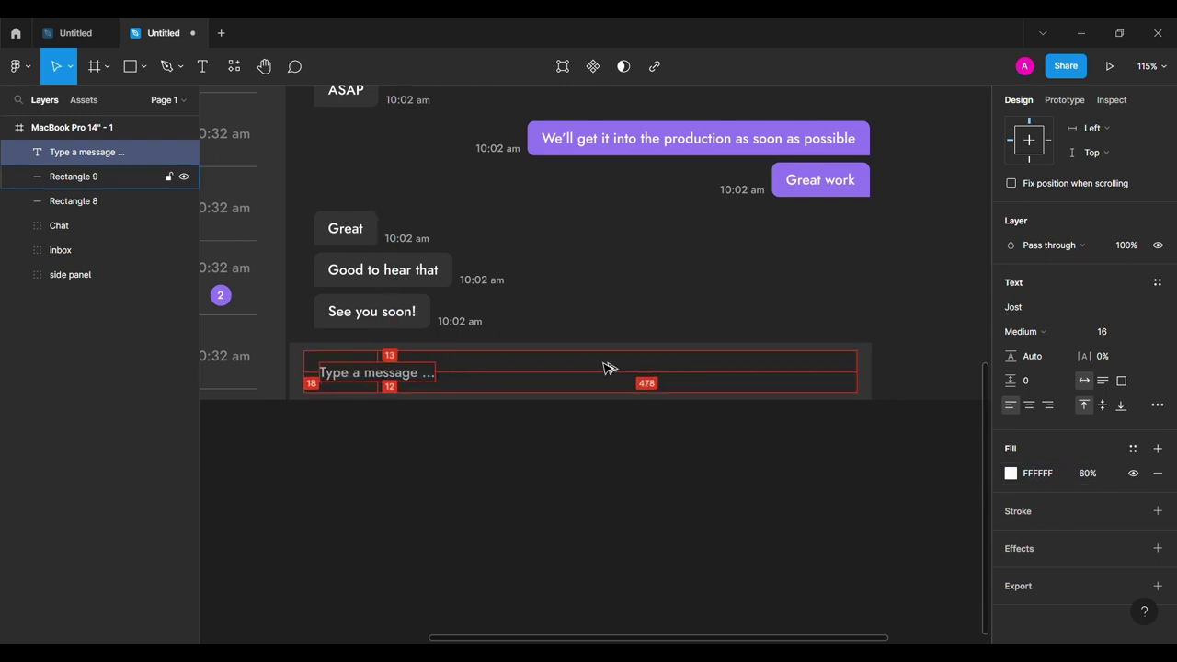
pyautogui.press('Down')
pyautogui.press('Down')
pyautogui.press('Down')
pyautogui.click(559, 500)
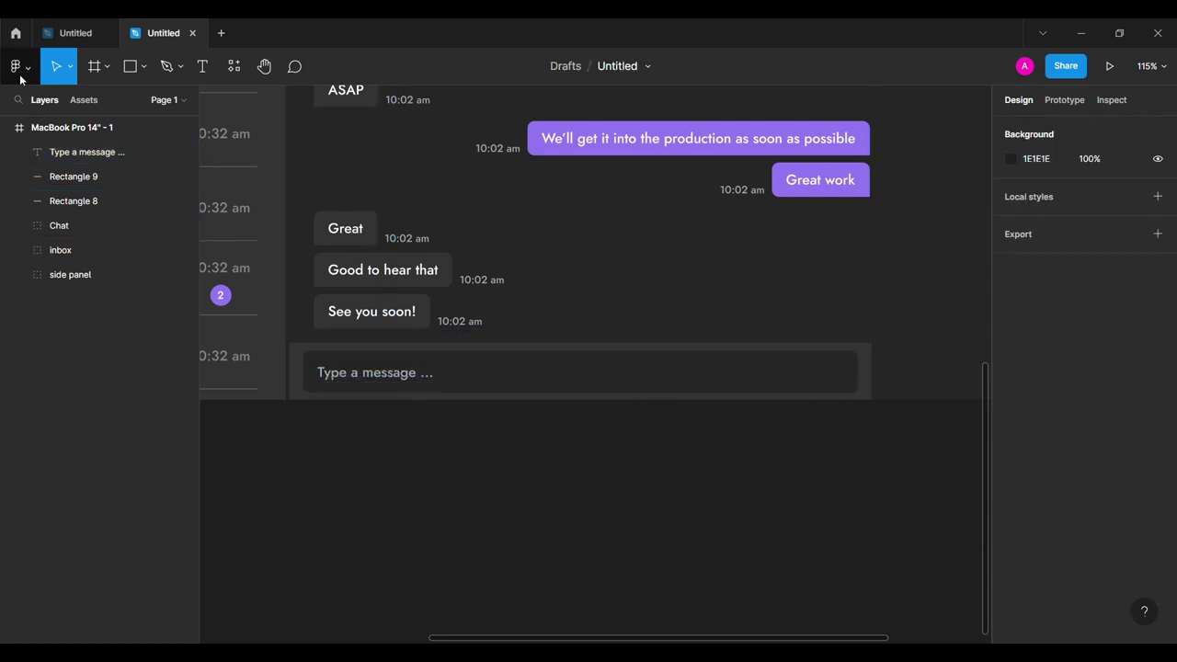
pyautogui.click(16, 67)
# Step: Insert microphone, bold gallery and send icons from the Iconsax plugin into the message bar
pyautogui.click(225, 294)
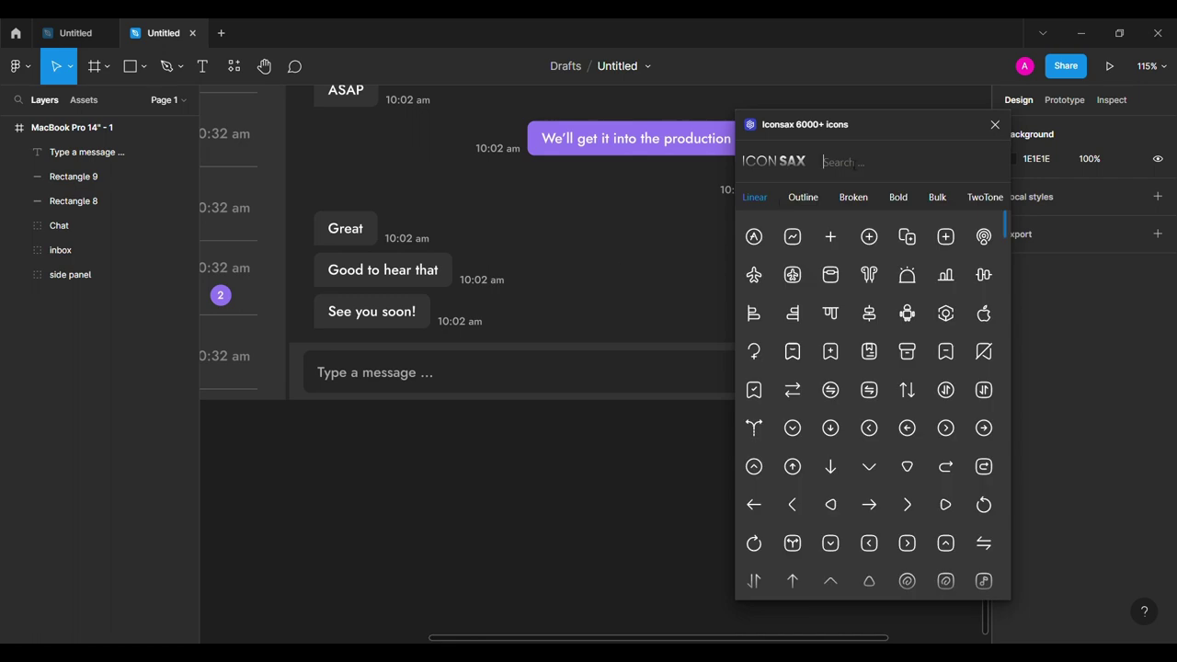
pyautogui.write('mic')
pyautogui.click(832, 248)
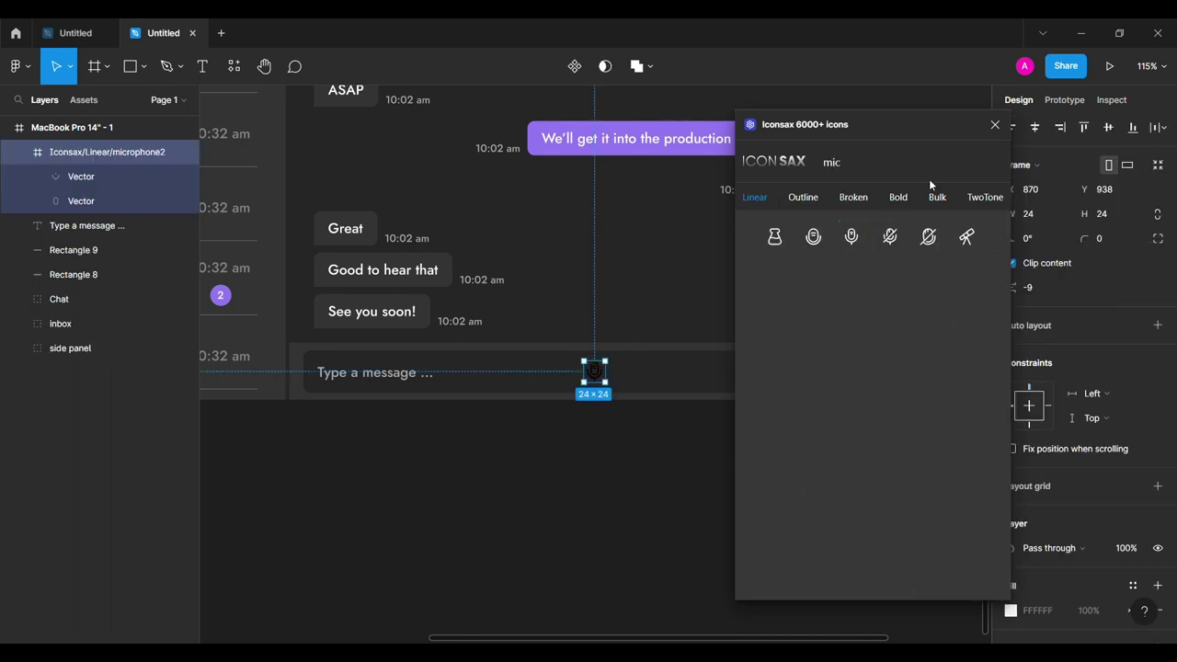
pyautogui.write('gall')
pyautogui.click(892, 198)
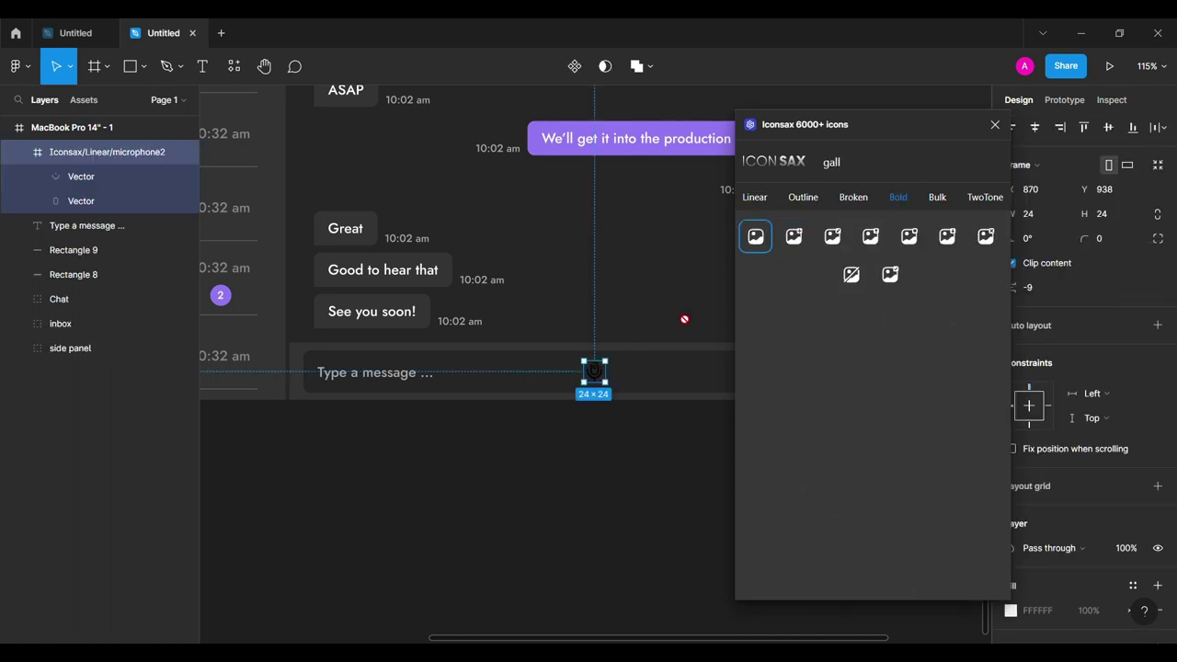
pyautogui.click(798, 233)
pyautogui.write('sen')
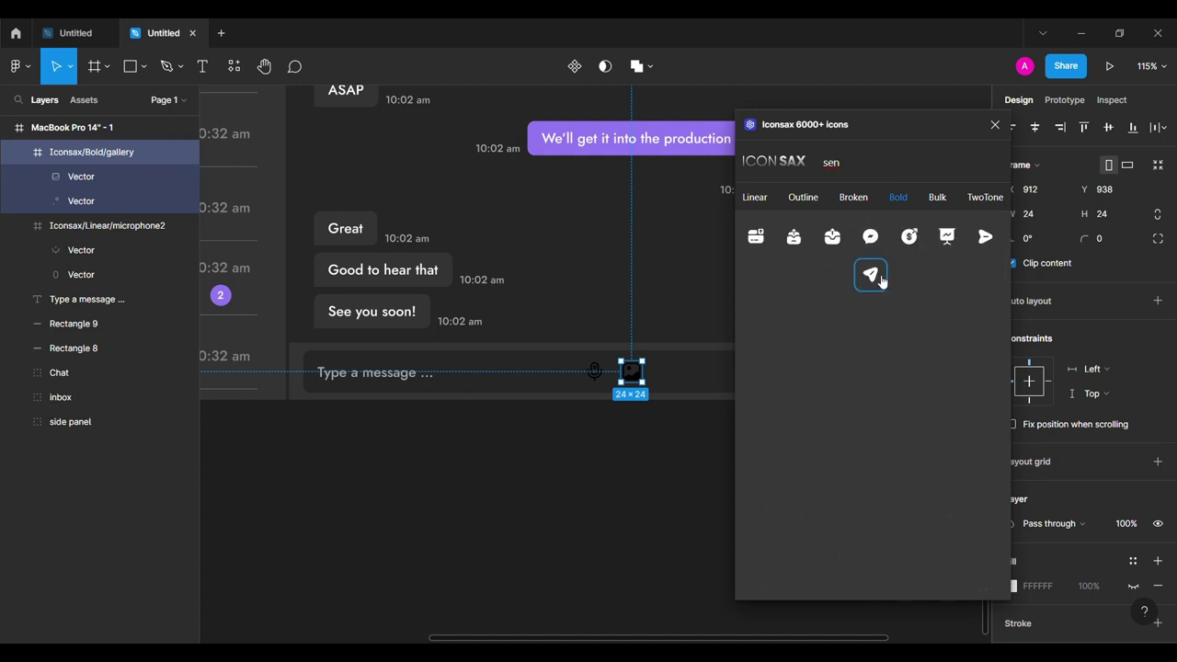
pyautogui.click(871, 274)
pyautogui.click(994, 124)
# Step: Colour the send icon purple and the microphone and gallery icons white (#fffff)
pyautogui.scroll(-3, 1013, 533)
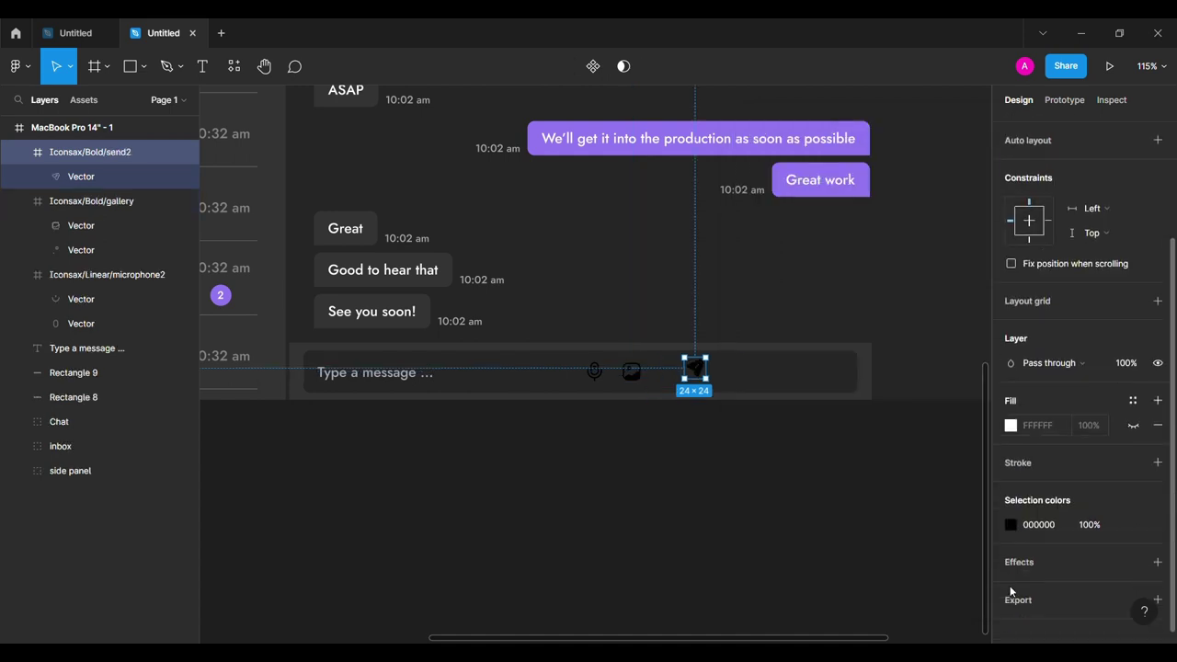
pyautogui.click(1010, 522)
pyautogui.click(939, 560)
pyautogui.press('Escape')
pyautogui.click(630, 373)
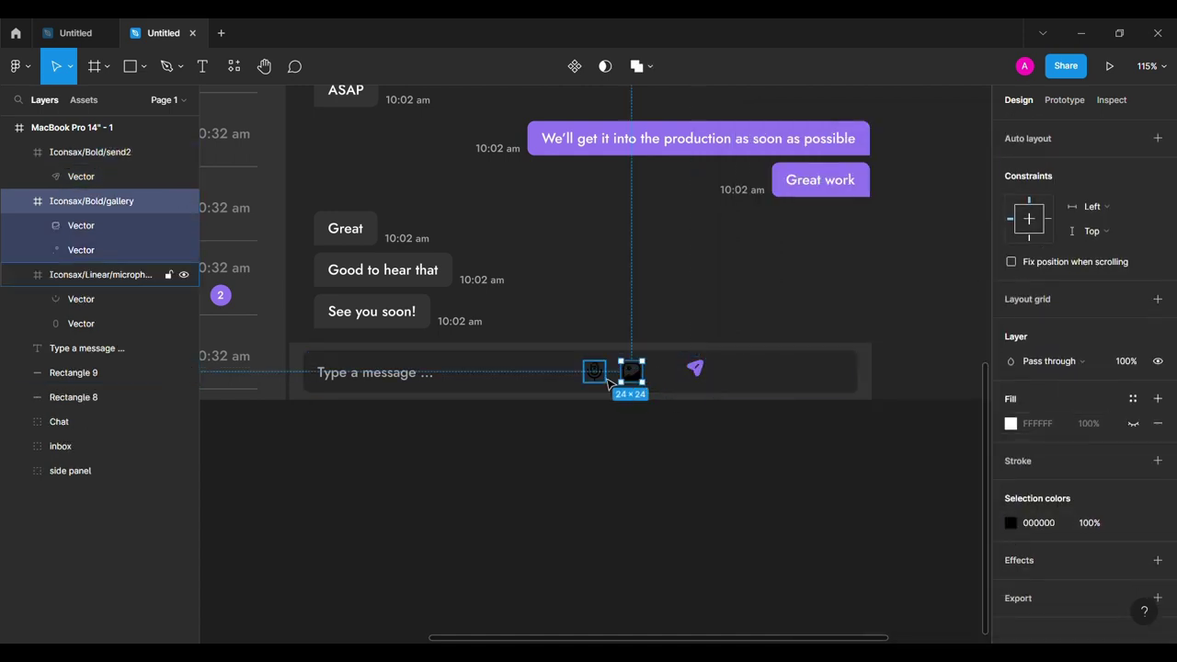
pyautogui.write('fffff')
pyautogui.press('Return')
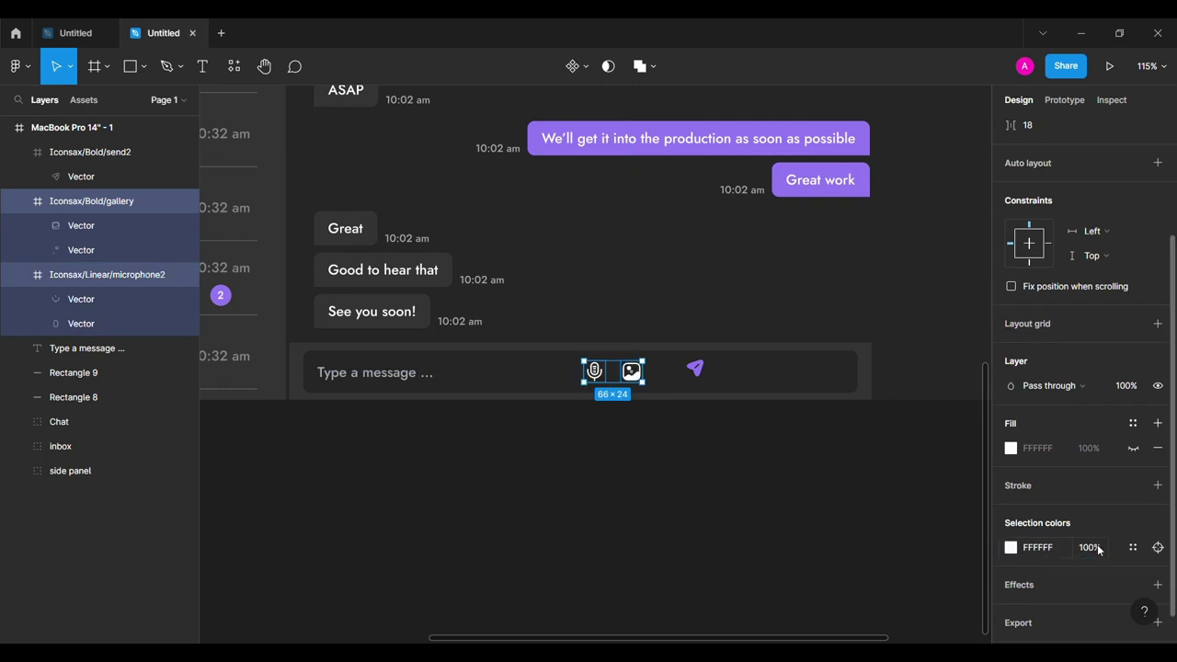
pyautogui.write('60')
# Step: Draw a short vertical divider line just before the send icon
pyautogui.click(843, 505)
pyautogui.click(18, 274)
pyautogui.click(18, 200)
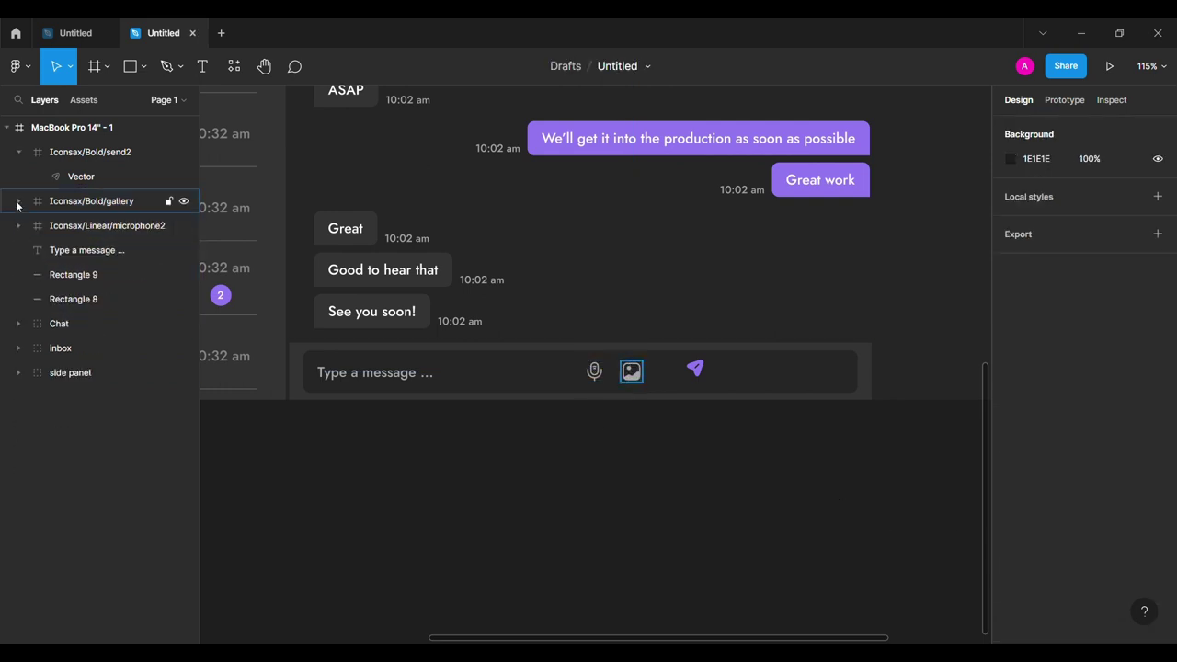
pyautogui.click(17, 153)
pyautogui.scroll(5, 726, 418)
pyautogui.click(142, 67)
pyautogui.click(140, 123)
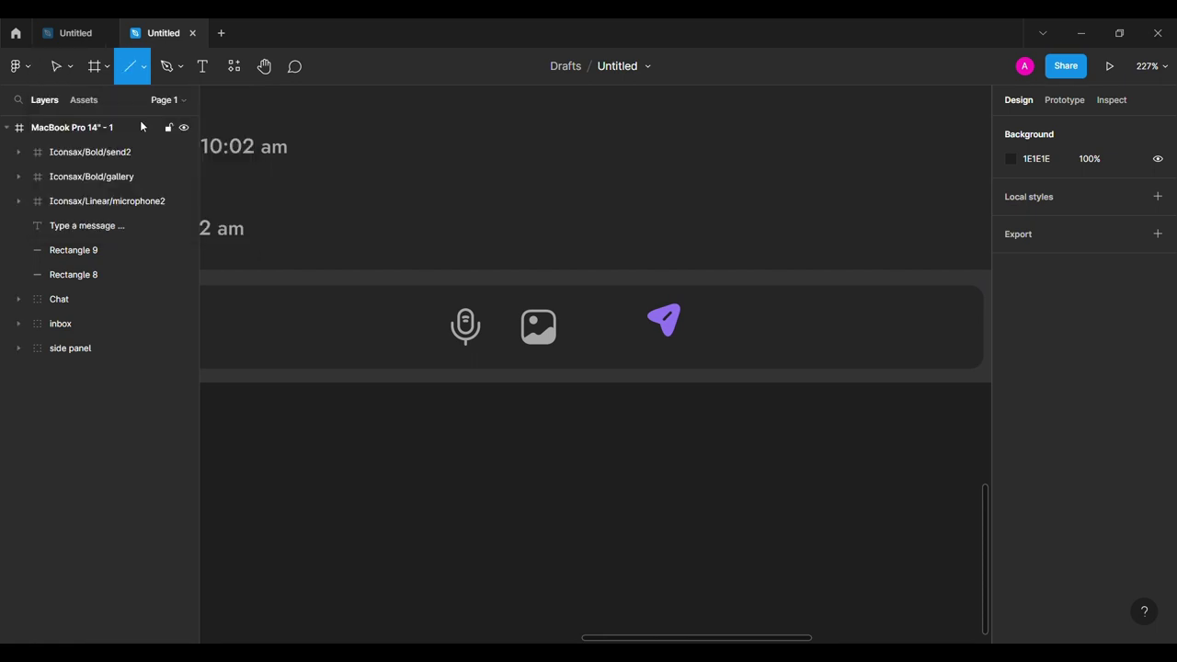
pyautogui.moveTo(602, 302); pyautogui.dragTo(602, 348)
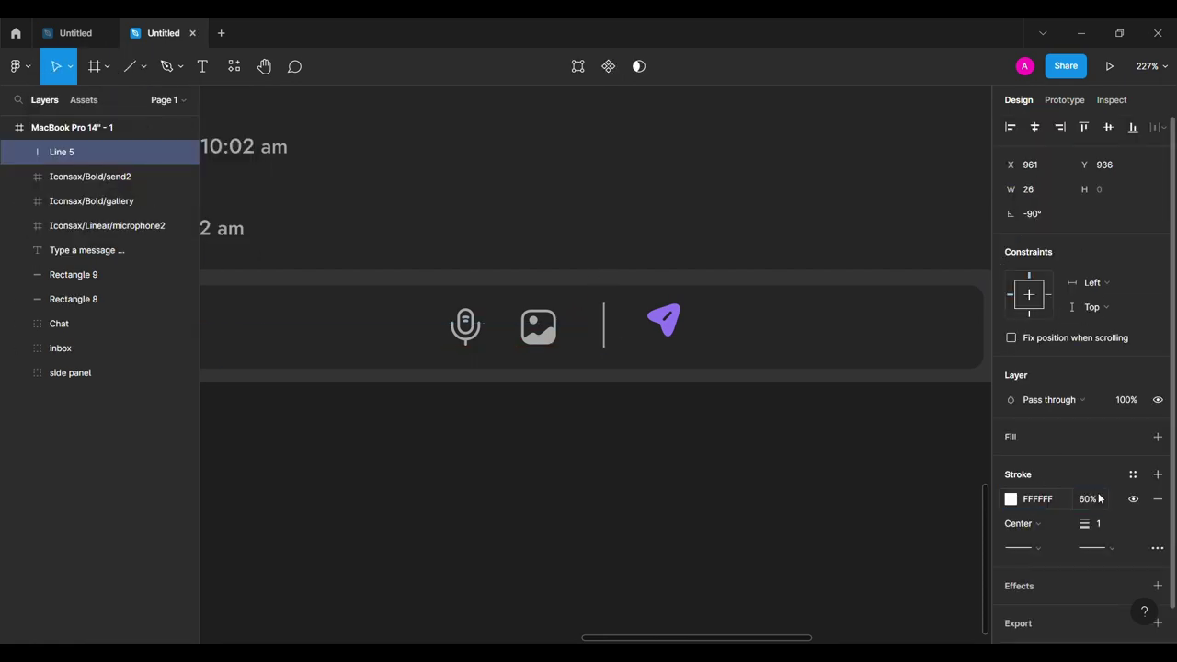
# Step: Select the send icon, divider, gallery and microphone and space them 32 apart
pyautogui.click(664, 319)
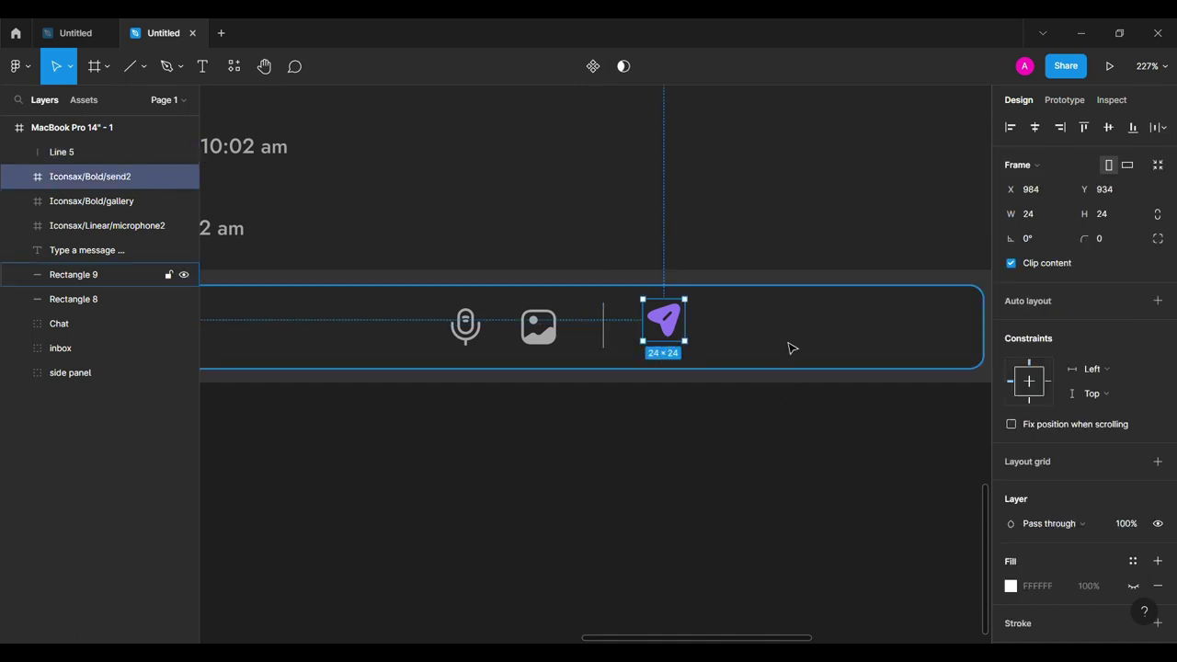
pyautogui.hscroll(3, 643, 340)
pyautogui.keyDown('shift'); pyautogui.click(465, 333); pyautogui.keyUp('shift')
pyautogui.keyDown('shift'); pyautogui.click(409, 329); pyautogui.keyUp('shift')
pyautogui.keyDown('shift'); pyautogui.click(326, 326); pyautogui.keyUp('shift')
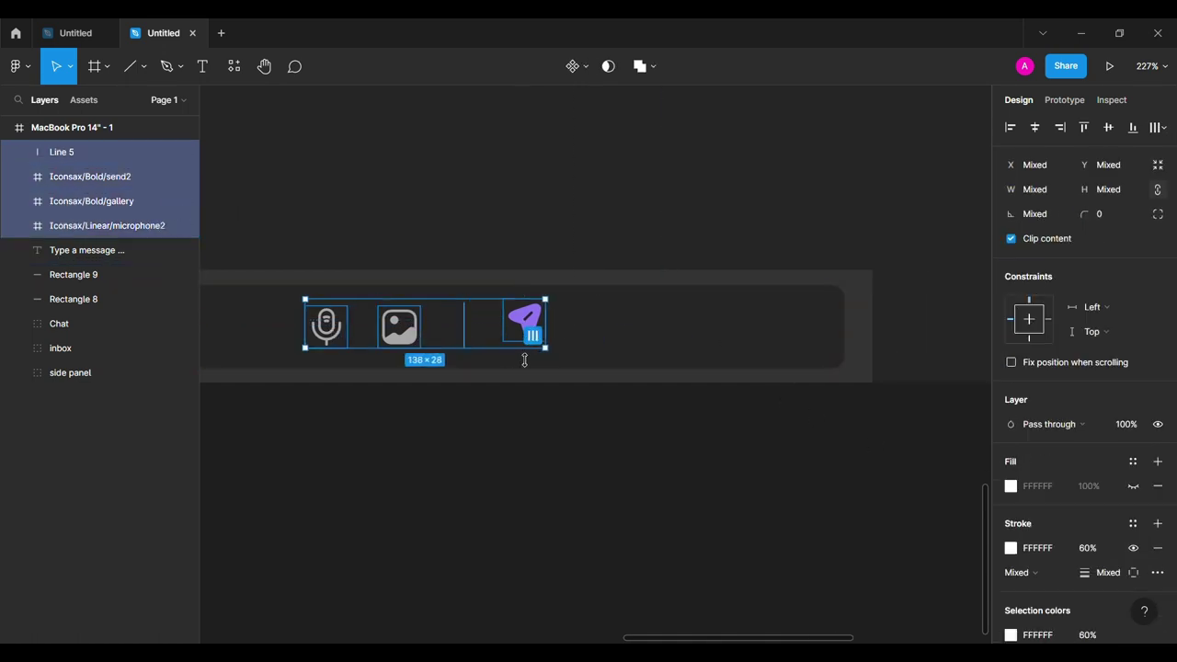
pyautogui.click(1040, 266)
pyautogui.write('32')
pyautogui.press('Return')
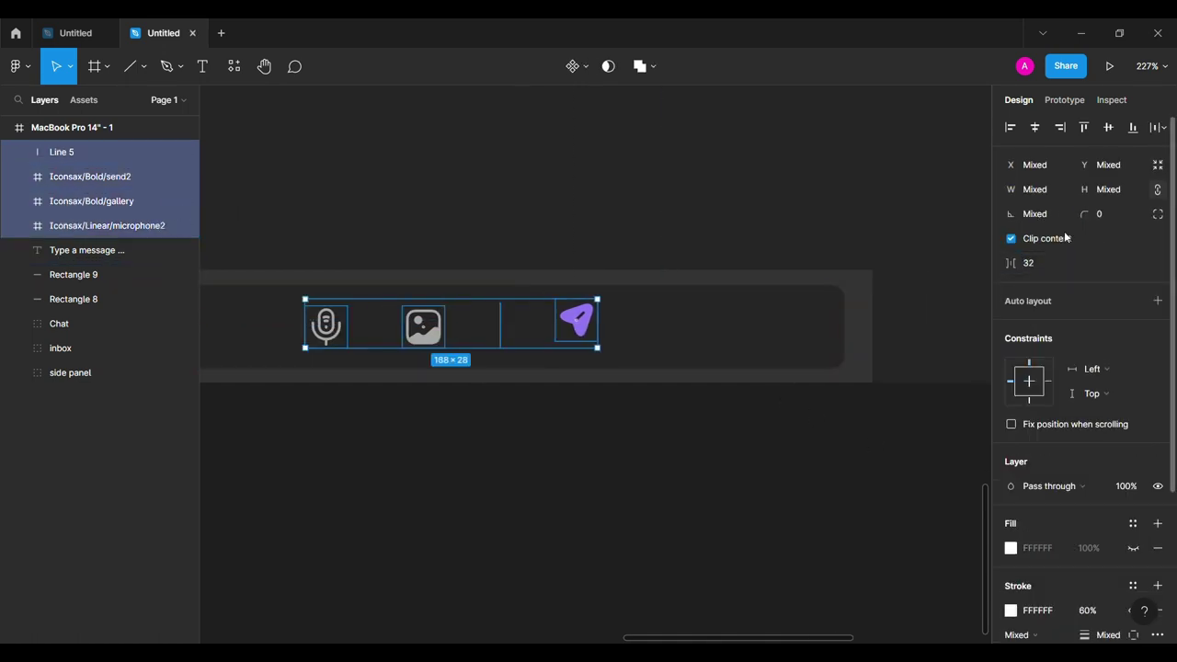
# Step: Shift the icon row toward the right end and tighten its spacing to 16
pyautogui.hotkey('shift', 'Right')
pyautogui.hotkey('shift', 'Right')
pyautogui.hotkey('shift', 'Right')
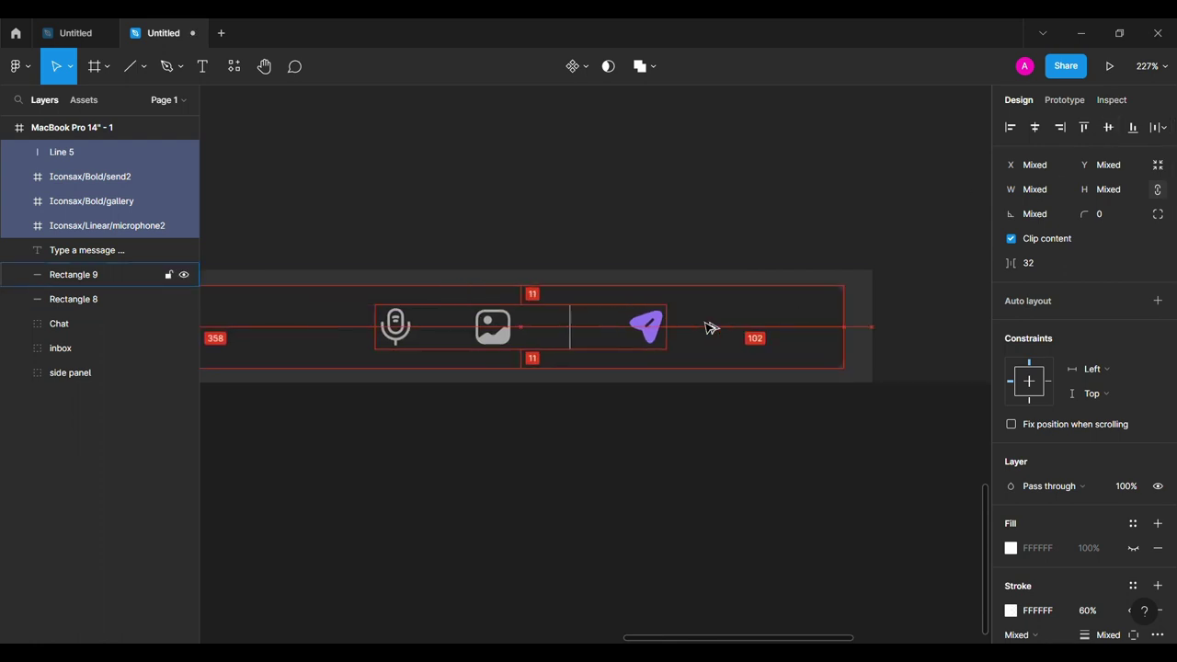
pyautogui.hotkey('shift', 'Right')
pyautogui.hotkey('shift', 'Right')
pyautogui.hotkey('shift', 'Right')
pyautogui.hotkey('shift', 'Right')
pyautogui.hotkey('shift', 'Right')
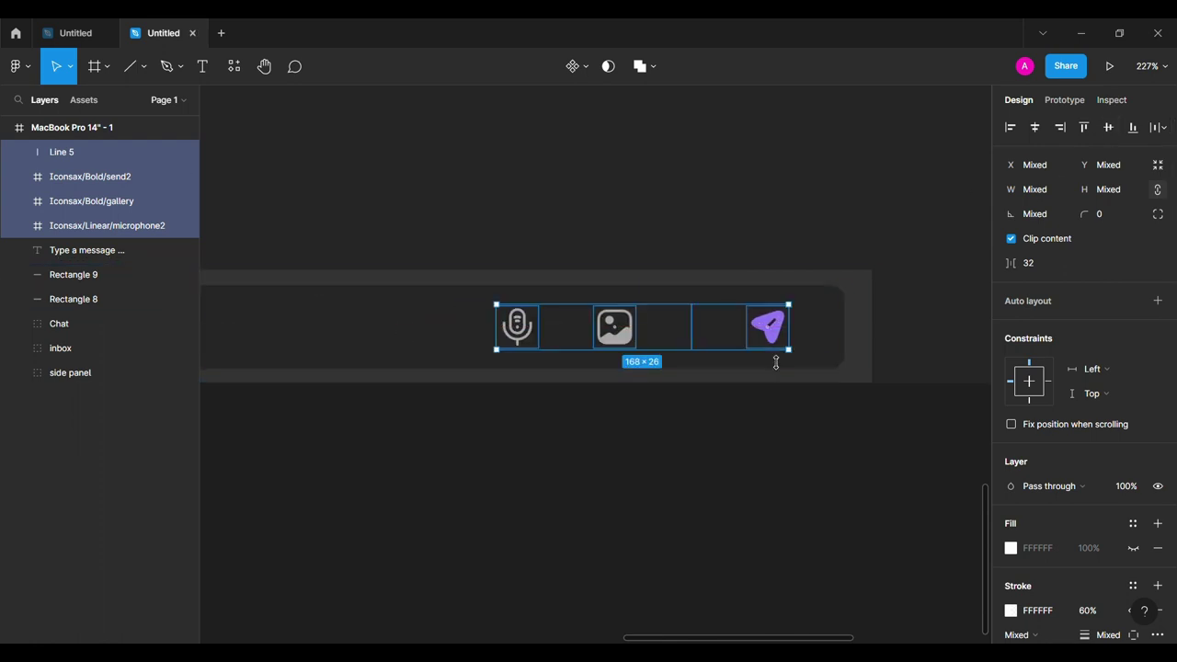
pyautogui.write('16')
pyautogui.press('Return')
pyautogui.hotkey('shift', 'Right')
pyautogui.hotkey('shift', 'Right')
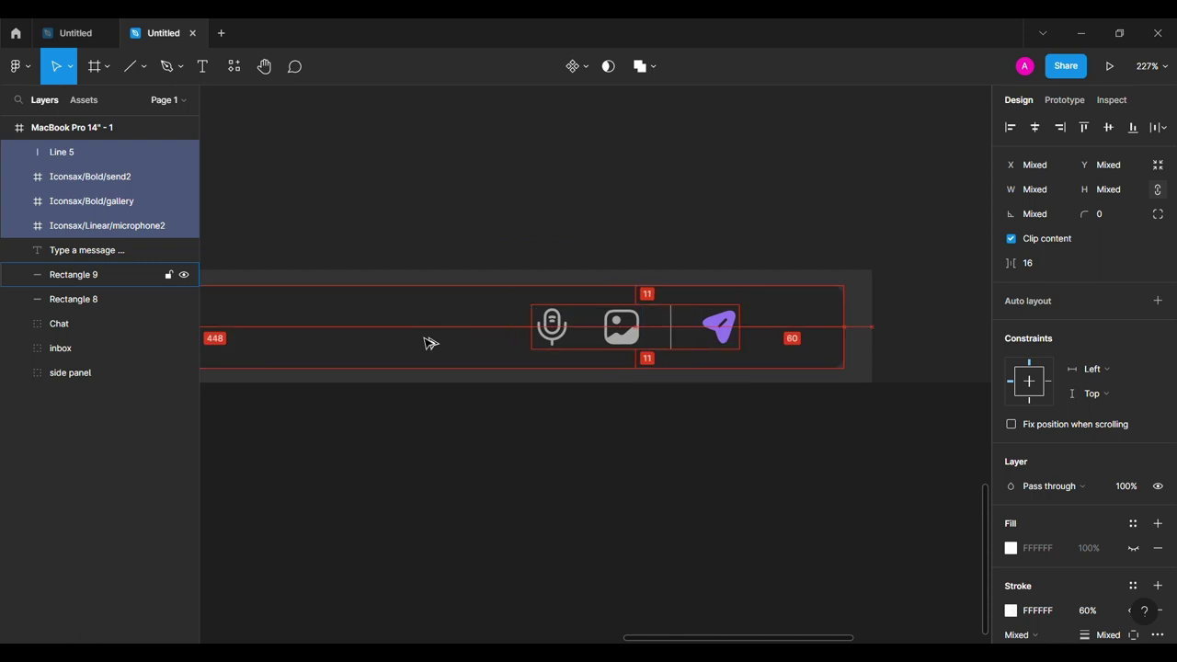
pyautogui.hotkey('shift', 'Right')
pyautogui.hotkey('shift', 'Right')
pyautogui.click(444, 506)
pyautogui.hotkey('shift', '1')
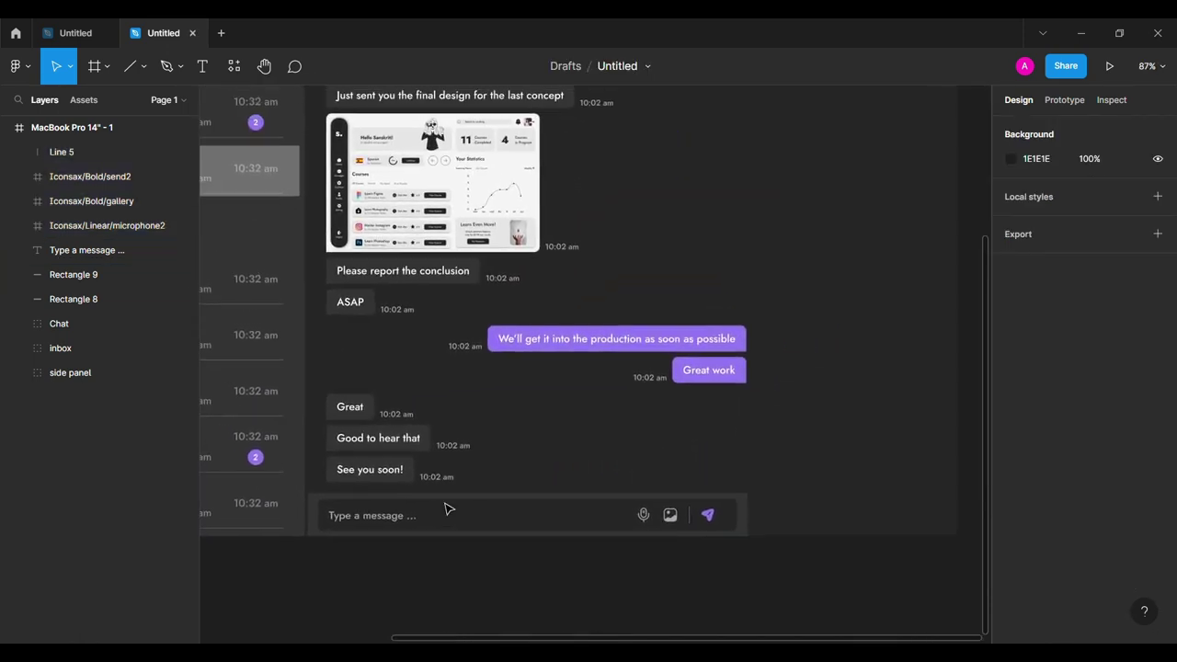
# Step: Group the message bar layers (Line 5 through Rectangle 8) inside the Chat frame
pyautogui.moveTo(65, 302)
pyautogui.mouseDown()
pyautogui.moveTo(118, 150)
pyautogui.moveTo(64, 175)
pyautogui.mouseUp()
pyautogui.hotkey('ctrl', 'z')
pyautogui.keyDown('shift'); pyautogui.click(98, 151); pyautogui.keyUp('shift')
pyautogui.hotkey('ctrl', 'g')
pyautogui.click(59, 152)
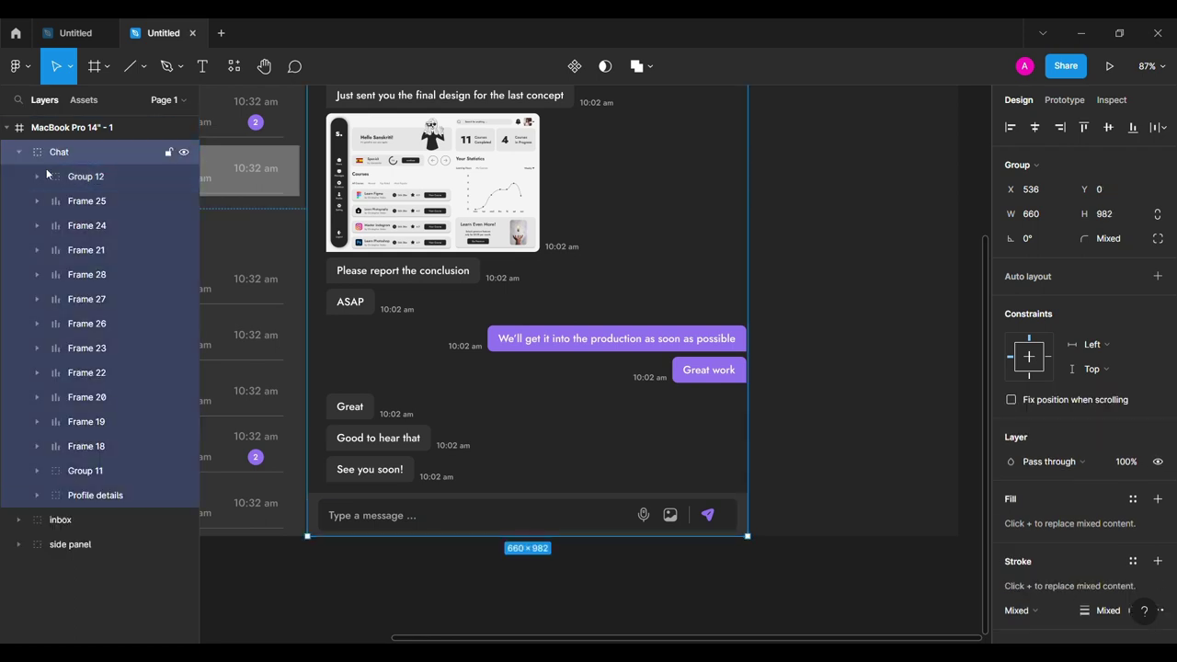
pyautogui.click(19, 152)
pyautogui.click(331, 571)
pyautogui.hotkey('shift', '1')
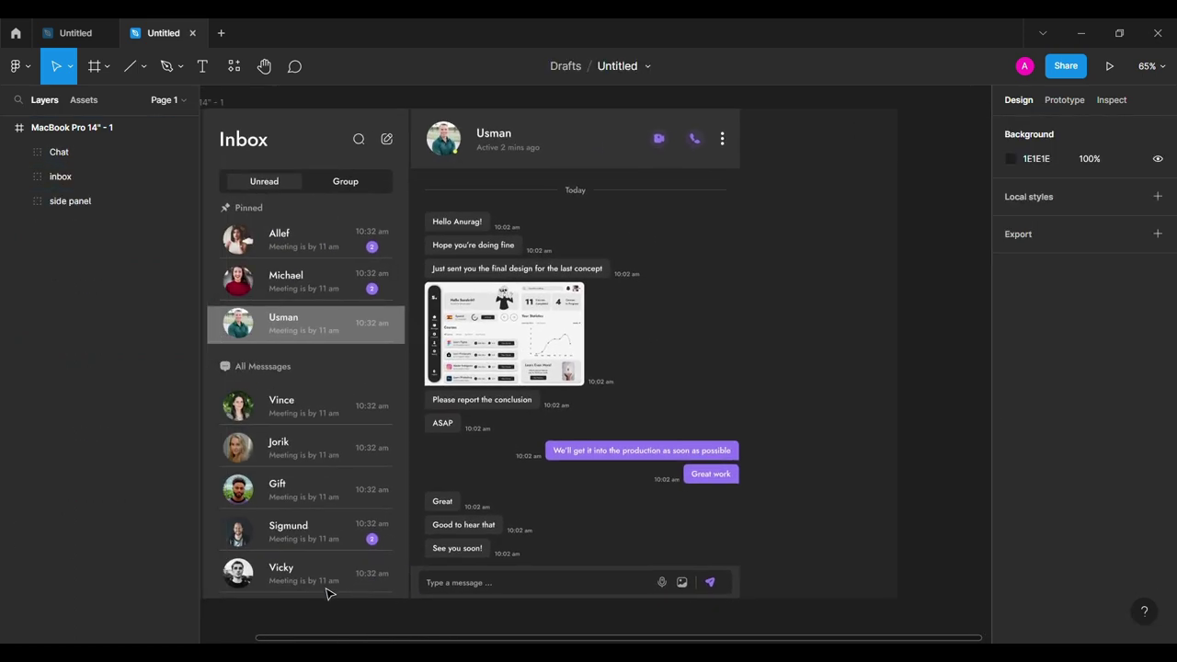
pyautogui.hscroll(5, 755, 262)
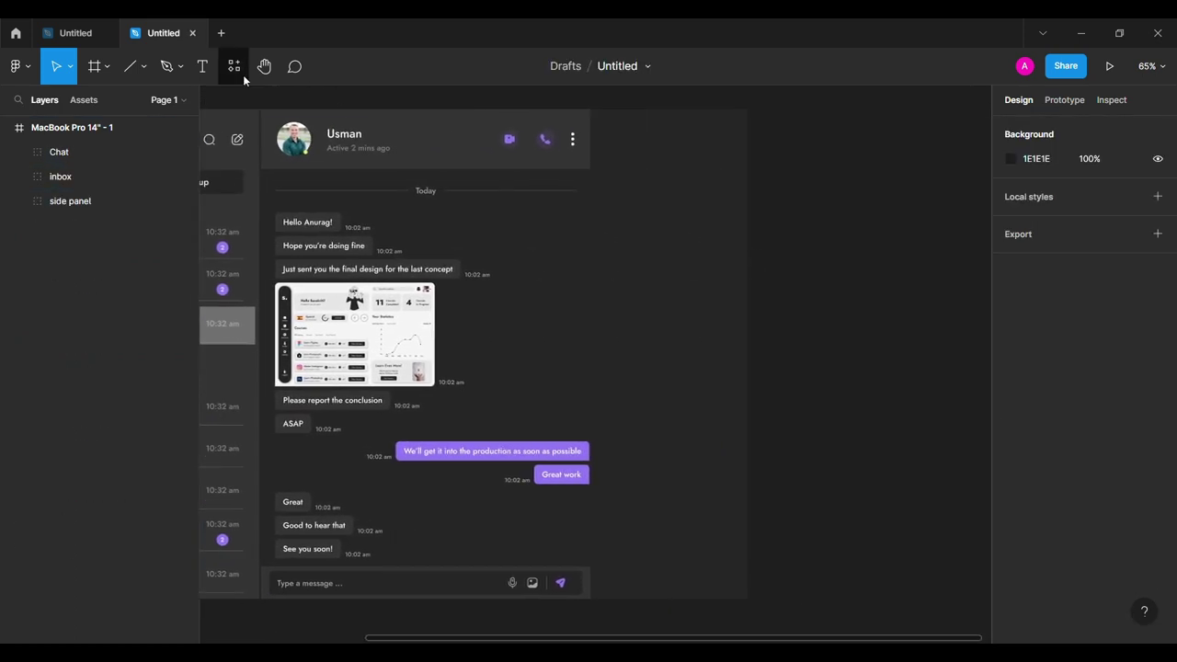
# Step: Draw a rectangle right of the chat with width 312 at X 1200
pyautogui.click(144, 66)
pyautogui.click(104, 100)
pyautogui.moveTo(647, 182); pyautogui.dragTo(677, 241)
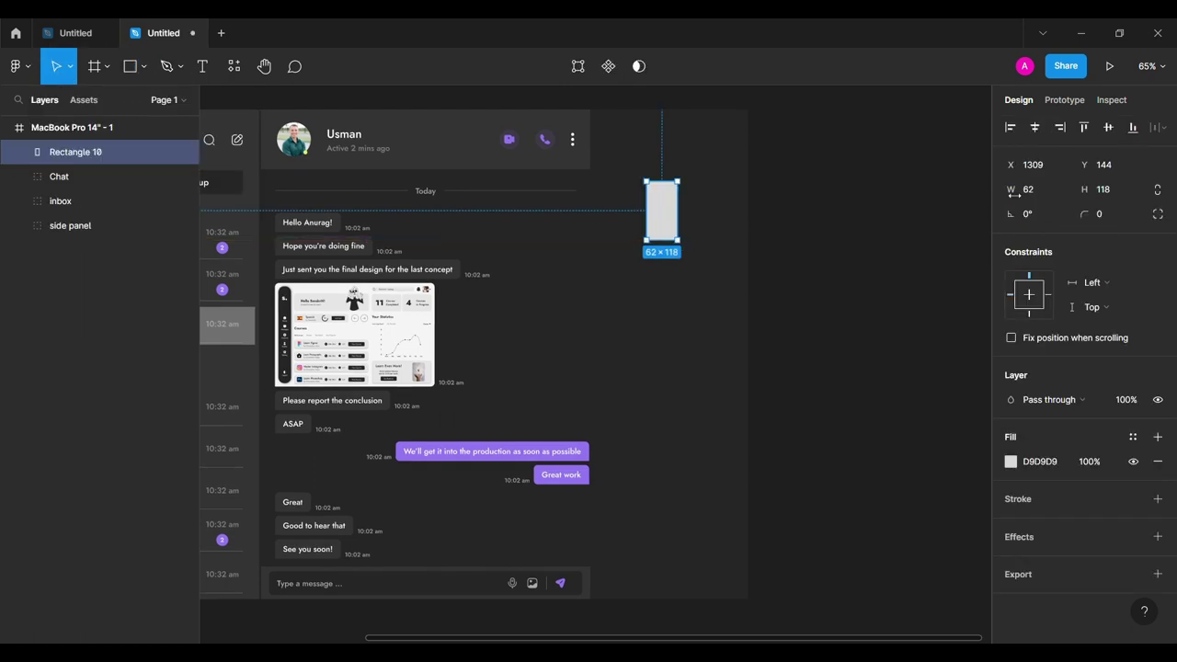
pyautogui.click(1038, 189)
pyautogui.write('312')
pyautogui.press('Return')
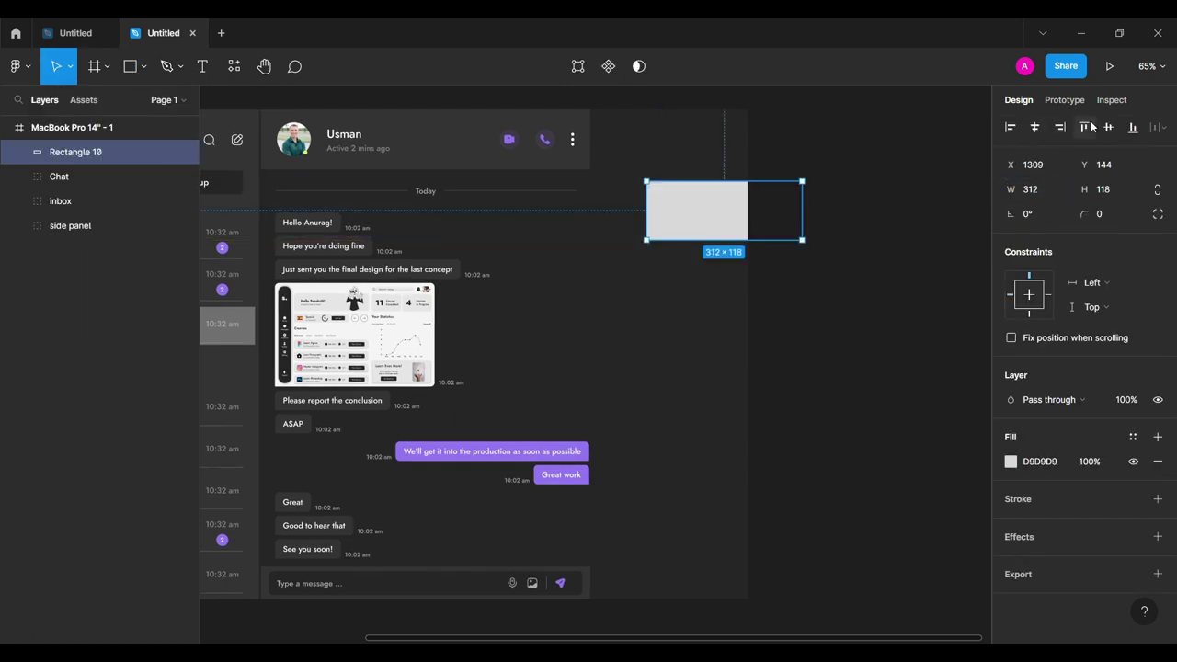
pyautogui.click(1033, 165)
pyautogui.write('1200')
pyautogui.press('Return')
# Step: Align the panel to the frame top, stretch it to 982 high, and fill it #333333
pyautogui.click(1084, 127)
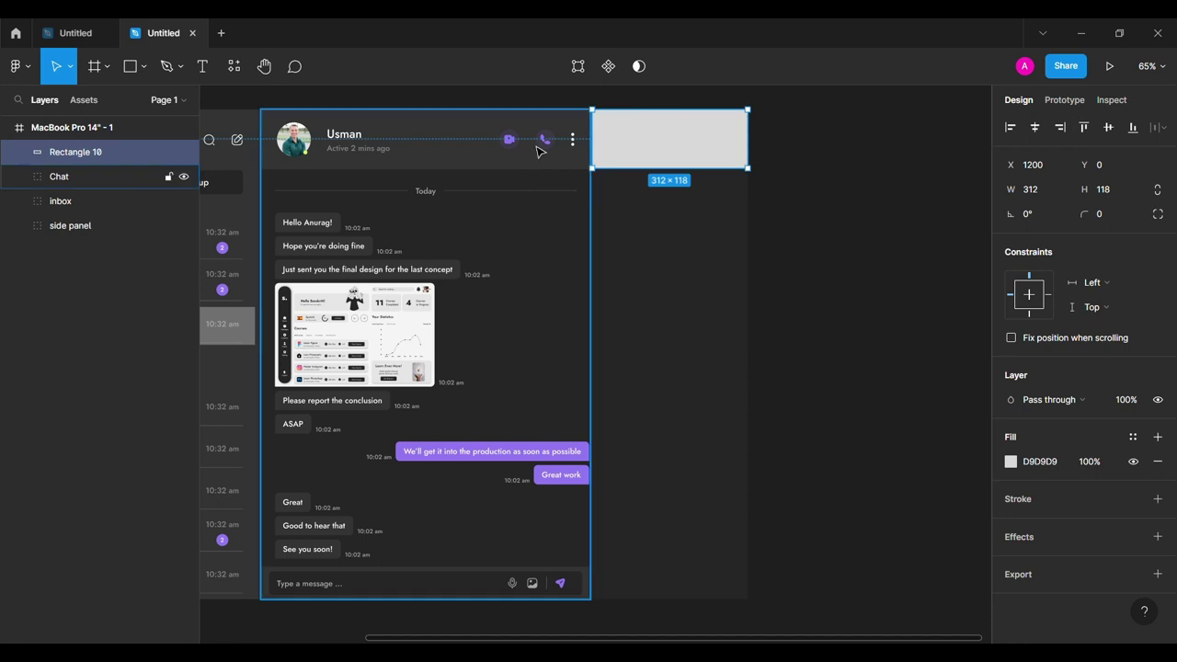
pyautogui.moveTo(698, 168); pyautogui.dragTo(698, 599)
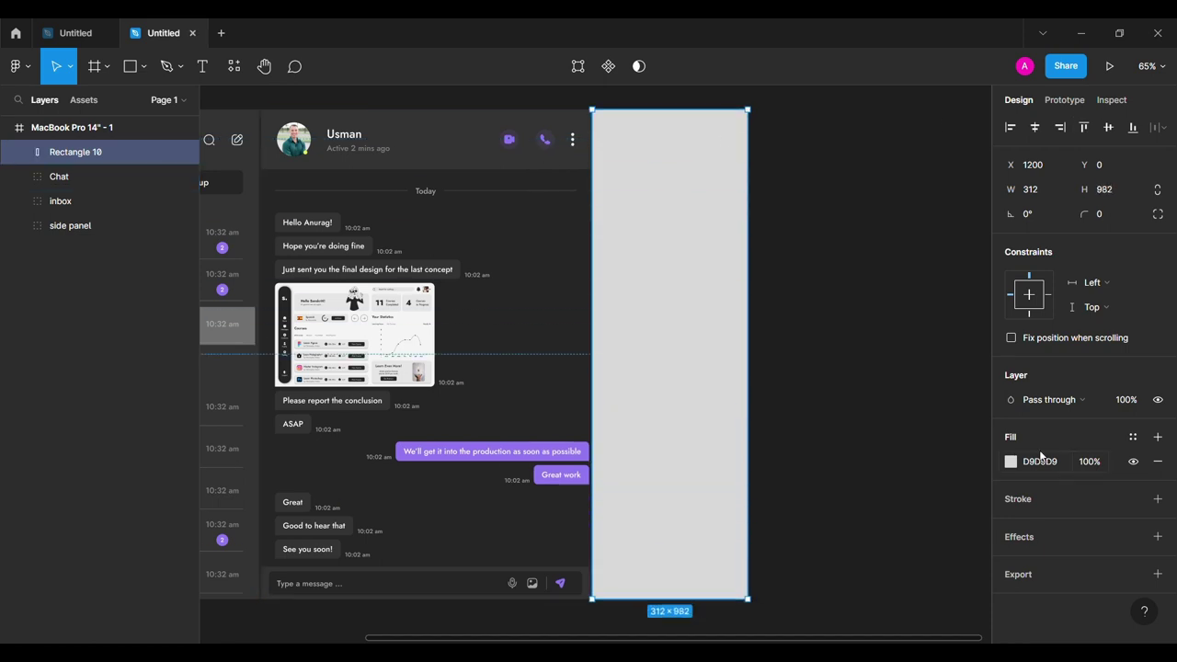
pyautogui.write('3333')
pyautogui.press('Return')
pyautogui.doubleClick(551, 478)
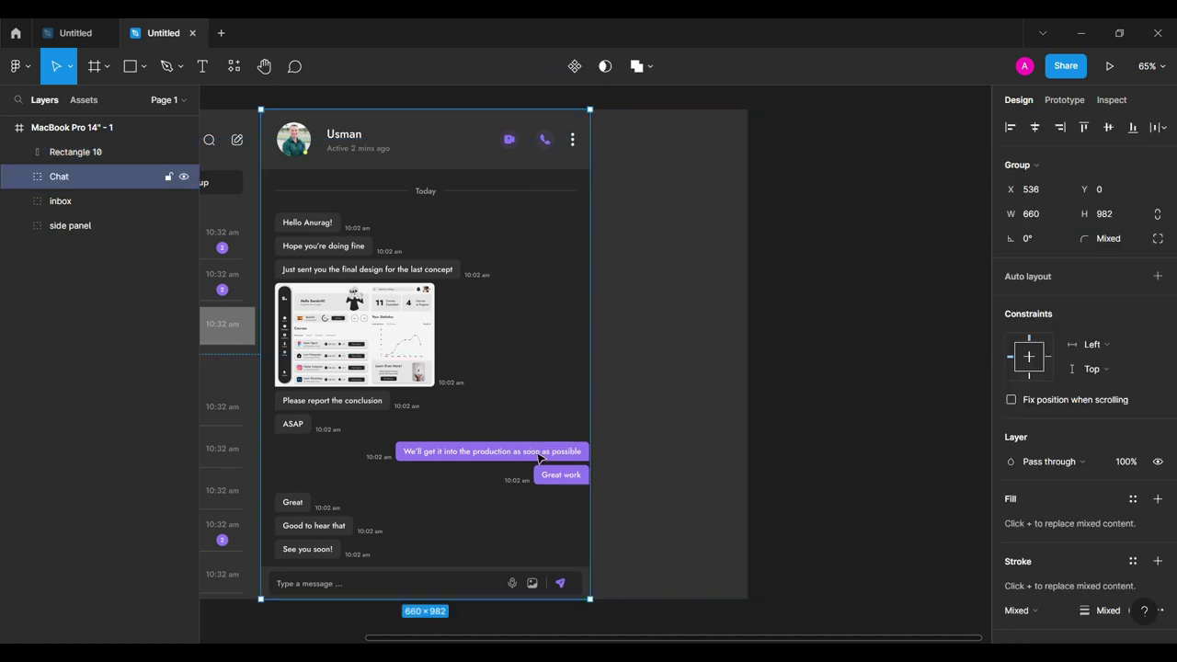
pyautogui.keyDown('shift'); pyautogui.click(552, 479); pyautogui.keyUp('shift')
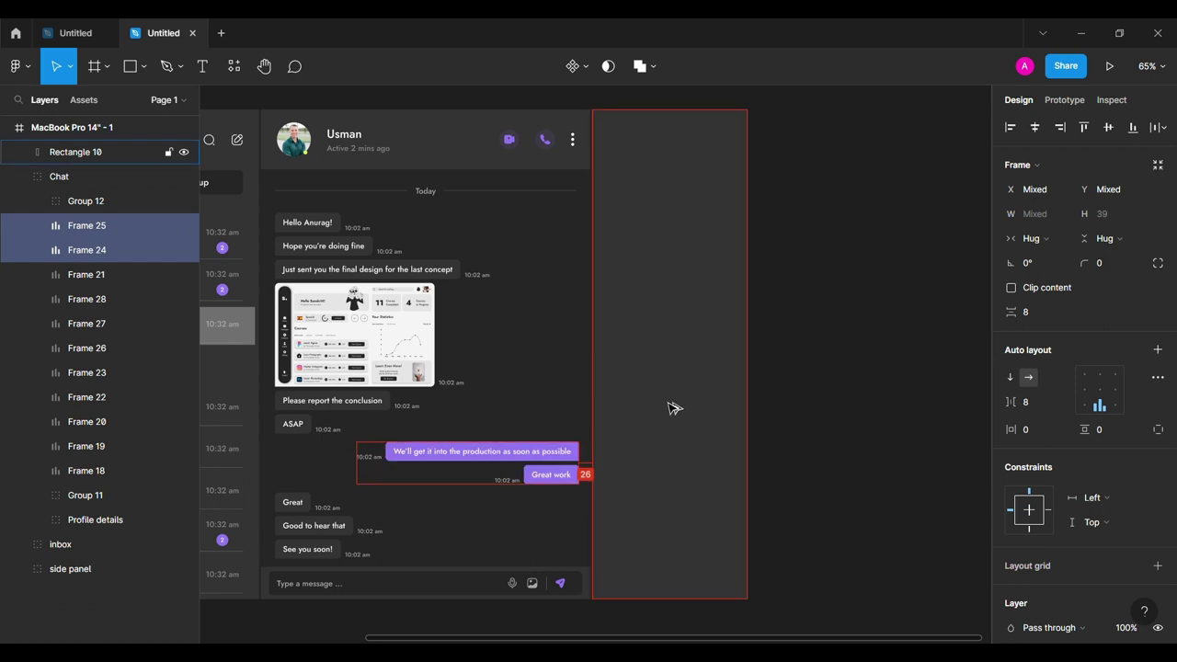
pyautogui.click(814, 355)
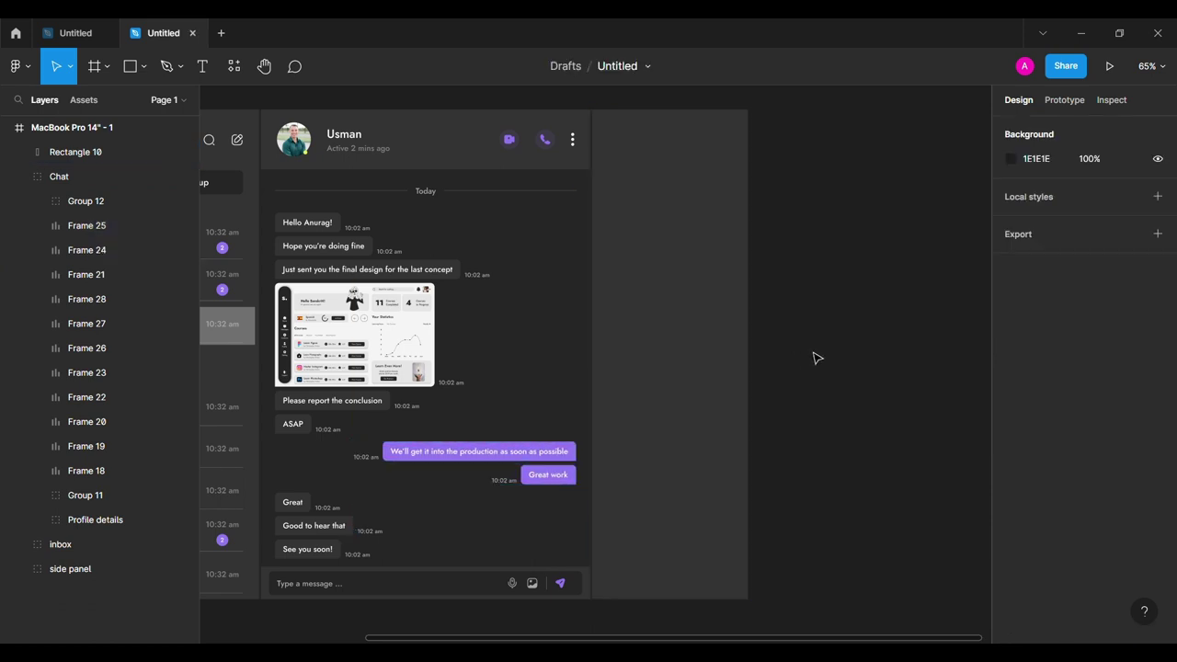
pyautogui.hscroll(-1, 643, 349)
# Step: Move the chat header's three-dot icon into the right panel's header
pyautogui.click(19, 177)
pyautogui.keyDown('ctrl'); pyautogui.click(587, 143); pyautogui.keyUp('ctrl')
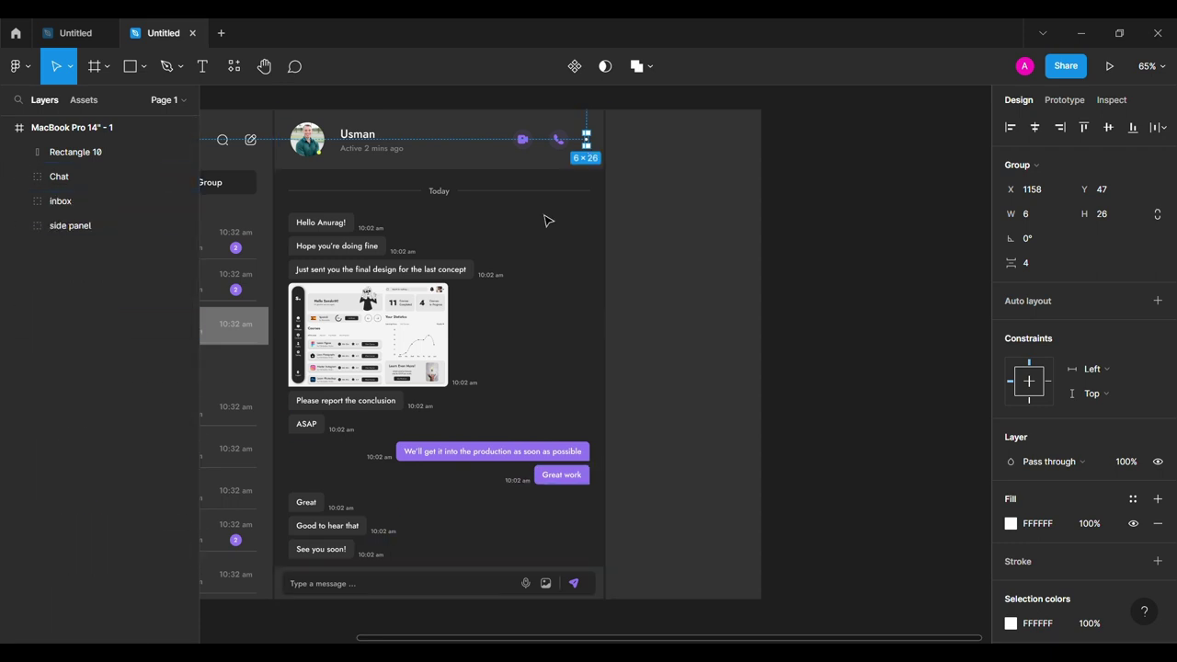
pyautogui.moveTo(585, 139)
pyautogui.mouseDown()
pyautogui.moveTo(306, 142)
pyautogui.moveTo(738, 147)
pyautogui.mouseUp()
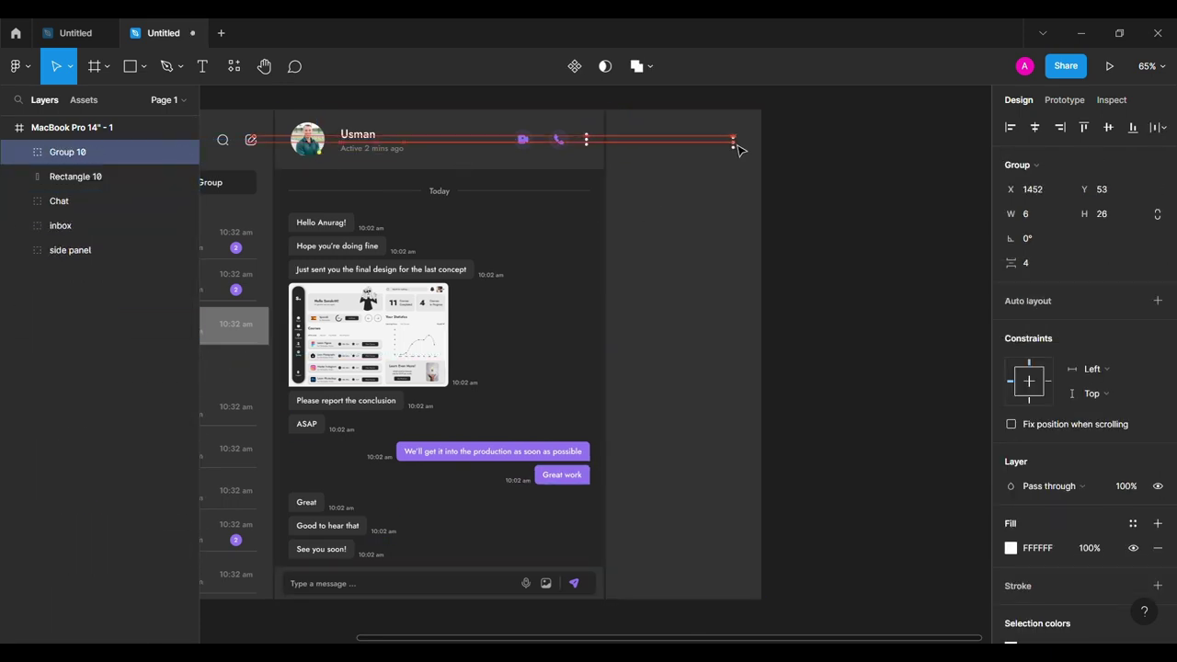
# Step: Add a 'Profile' heading at font size 40 beside the three-dot icon
pyautogui.press('Escape')
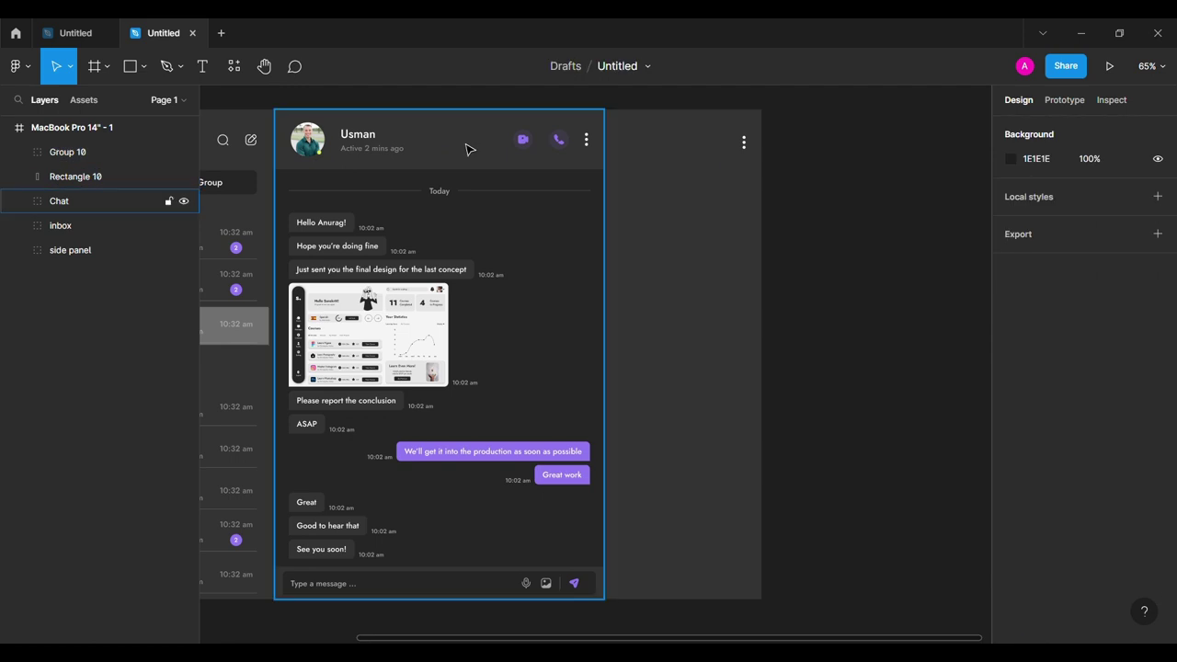
pyautogui.press('t')
pyautogui.click(634, 139)
pyautogui.write('Profile')
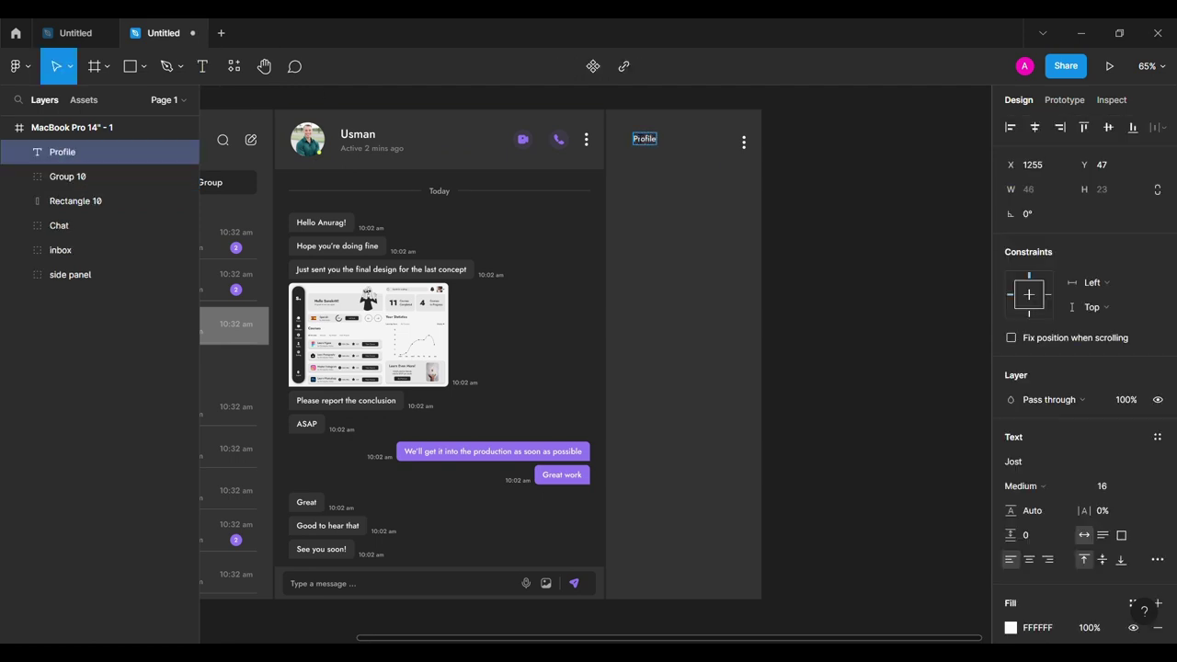
pyautogui.press('Escape')
pyautogui.write('0')
pyautogui.press('Return')
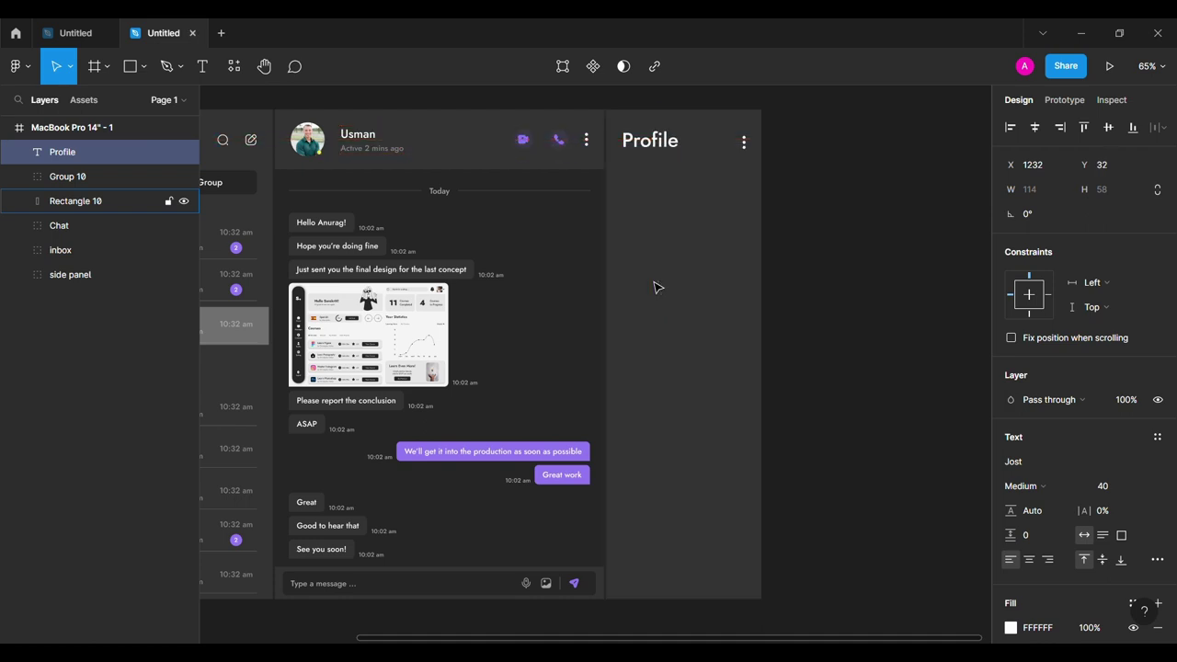
pyautogui.keyDown('shift'); pyautogui.click(744, 140); pyautogui.keyUp('shift')
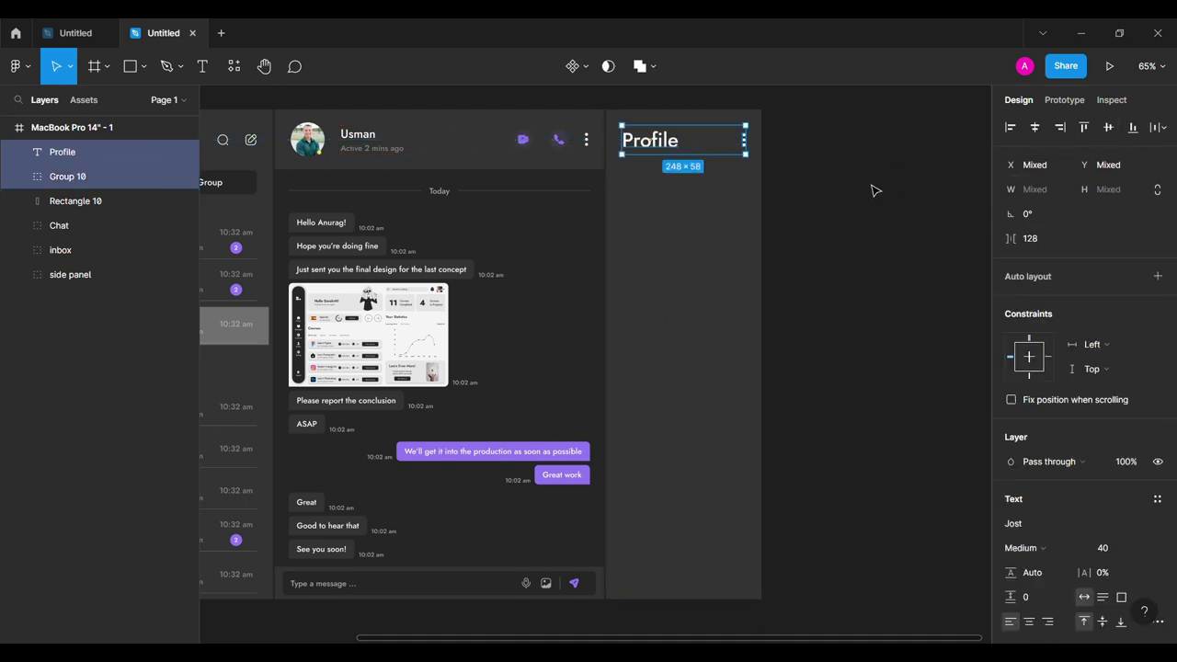
pyautogui.click(910, 297)
pyautogui.hscroll(3, 552, 350)
# Step: Copy the chat header's profile photo into the profile panel
pyautogui.keyDown('ctrl'); pyautogui.click(346, 140); pyautogui.keyUp('ctrl')
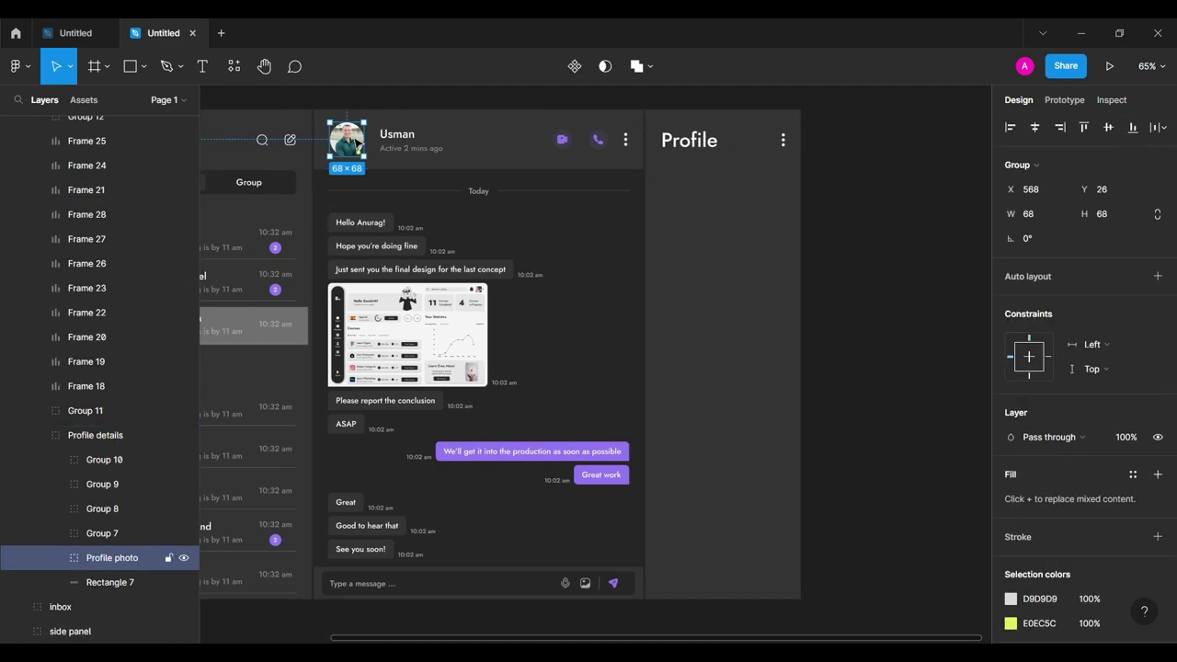
pyautogui.click(44, 435)
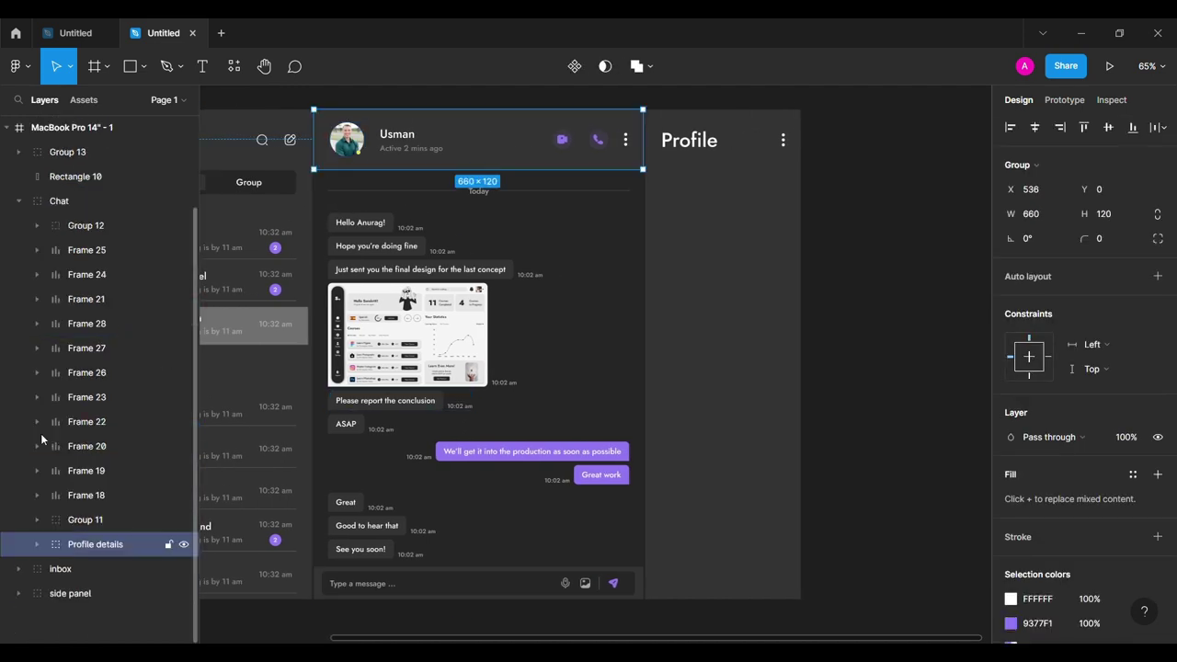
pyautogui.click(25, 200)
pyautogui.click(732, 249)
pyautogui.hotkey('ctrl', 'v')
pyautogui.moveTo(720, 250); pyautogui.dragTo(888, 273)
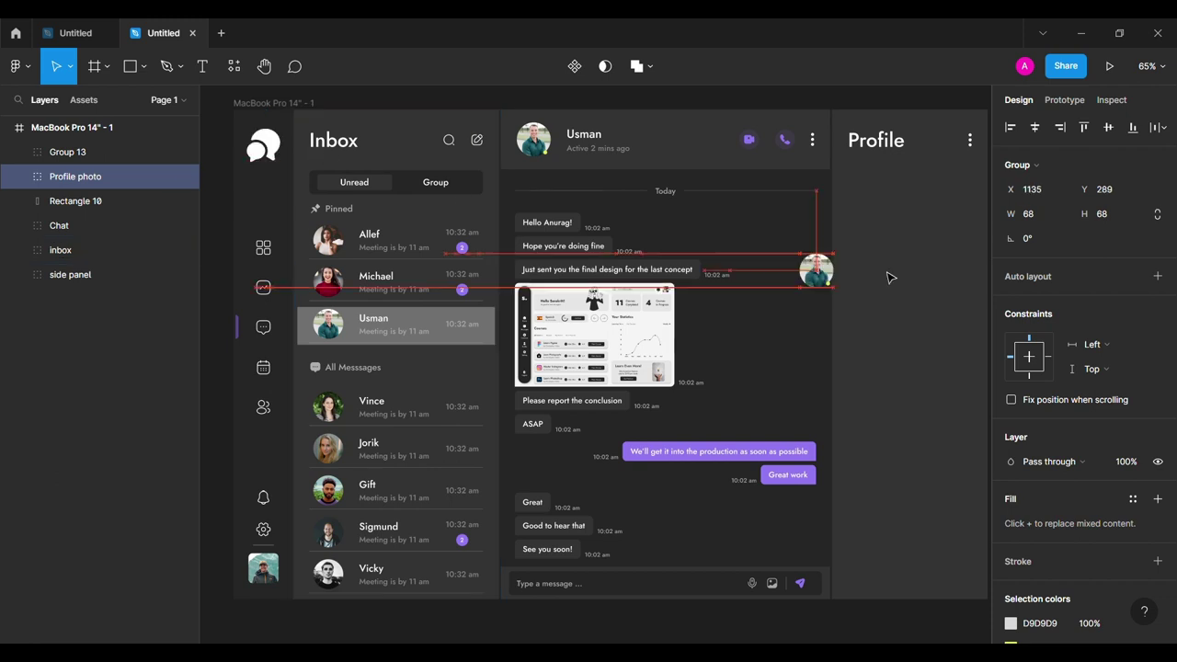
pyautogui.scroll(5, 920, 231)
# Step: Ungroup the photo ellipse, resize it to 100 wide, and place it under the Profile title
pyautogui.click(18, 176)
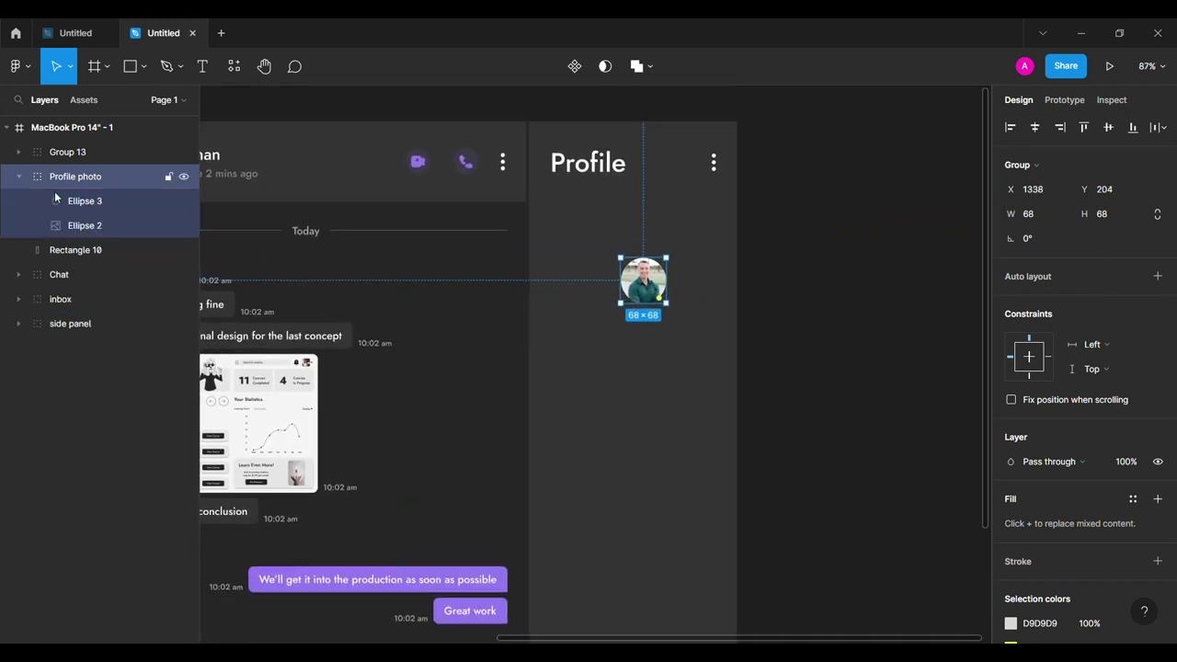
pyautogui.click(83, 200)
pyautogui.click(83, 225)
pyautogui.moveTo(83, 225); pyautogui.dragTo(83, 167)
pyautogui.click(83, 203)
pyautogui.press('Delete')
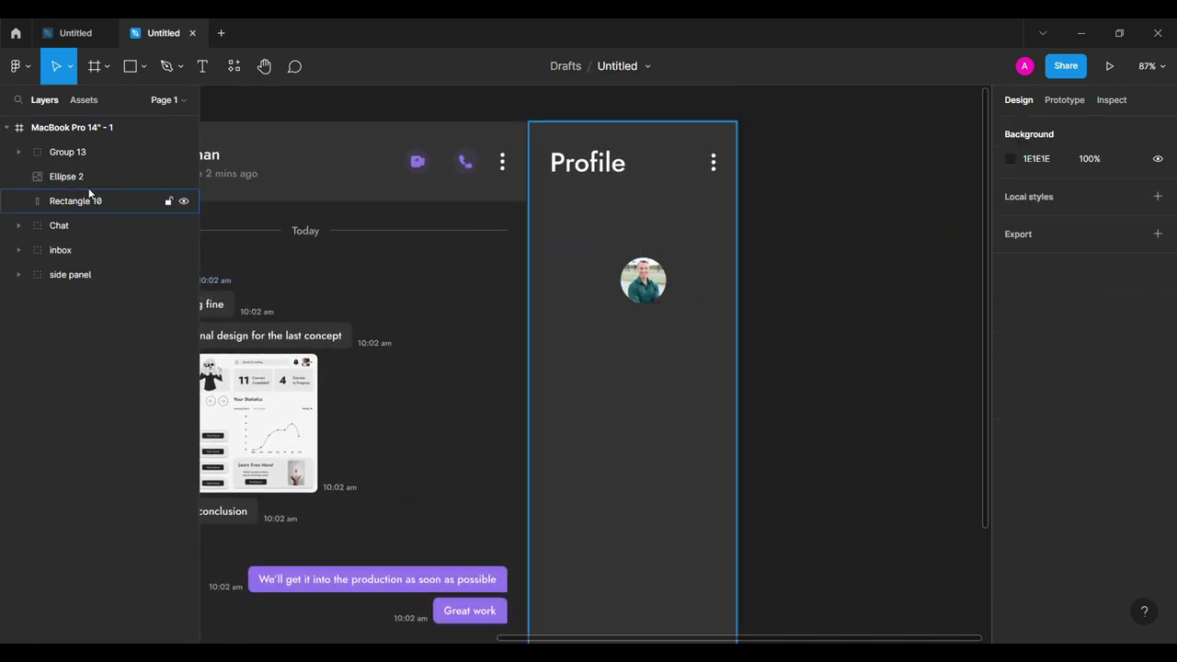
pyautogui.click(82, 177)
pyautogui.write('100')
pyautogui.press('Return')
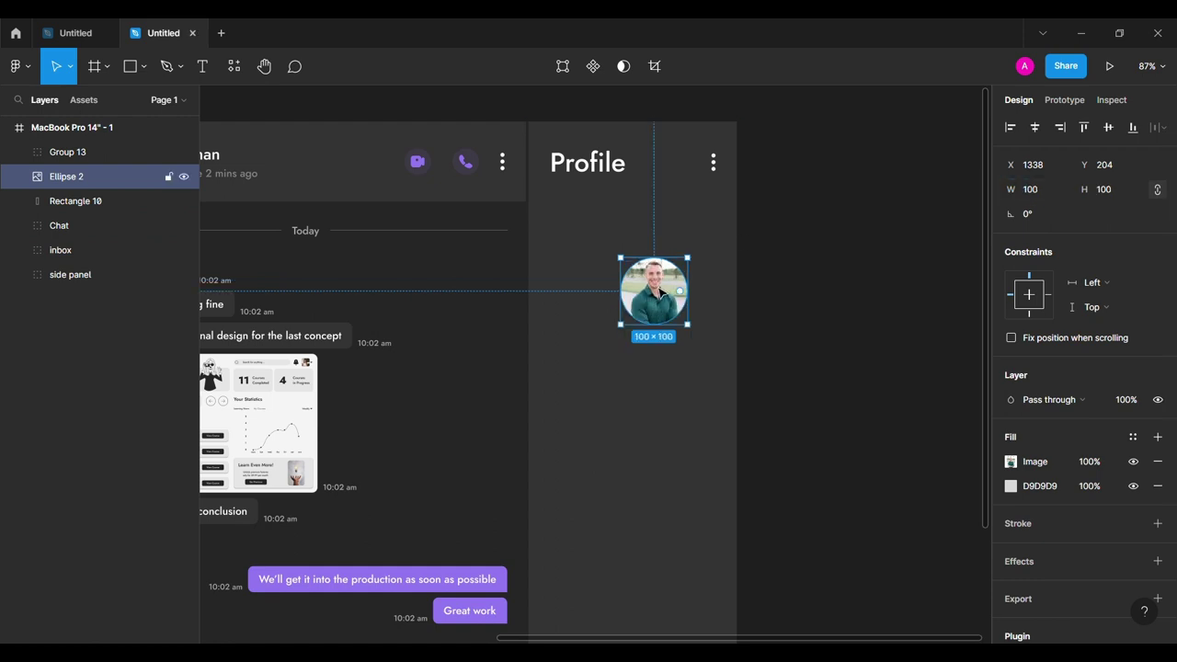
pyautogui.moveTo(660, 292); pyautogui.dragTo(639, 268)
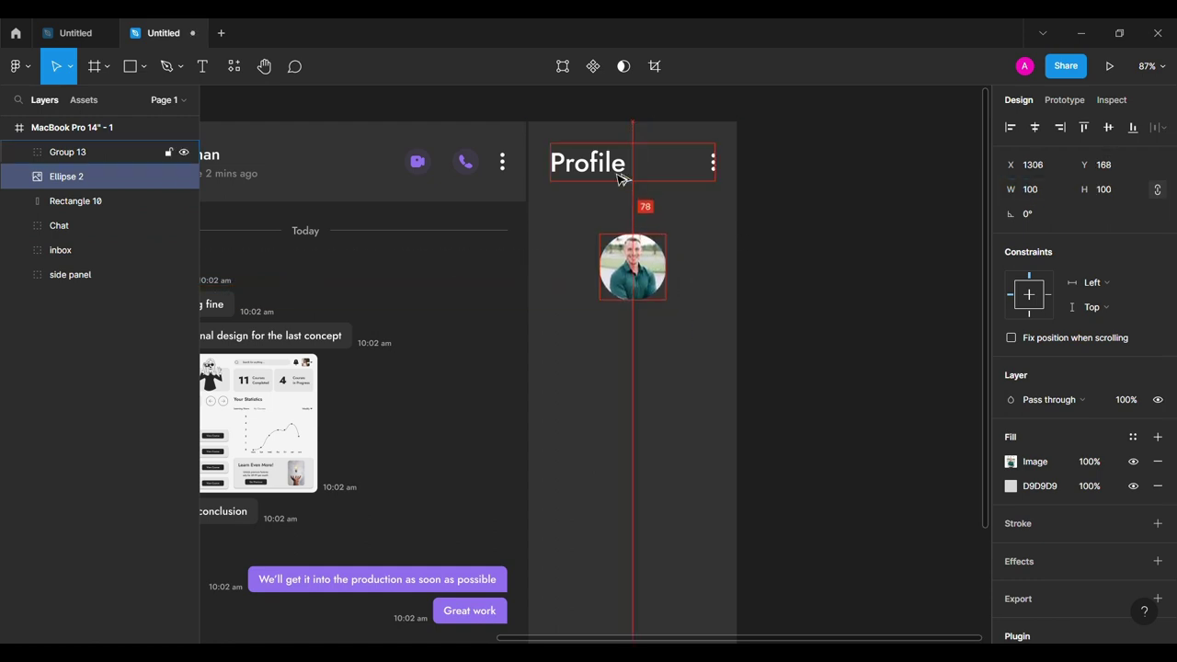
pyautogui.press('Down')
pyautogui.press('Down')
pyautogui.click(814, 262)
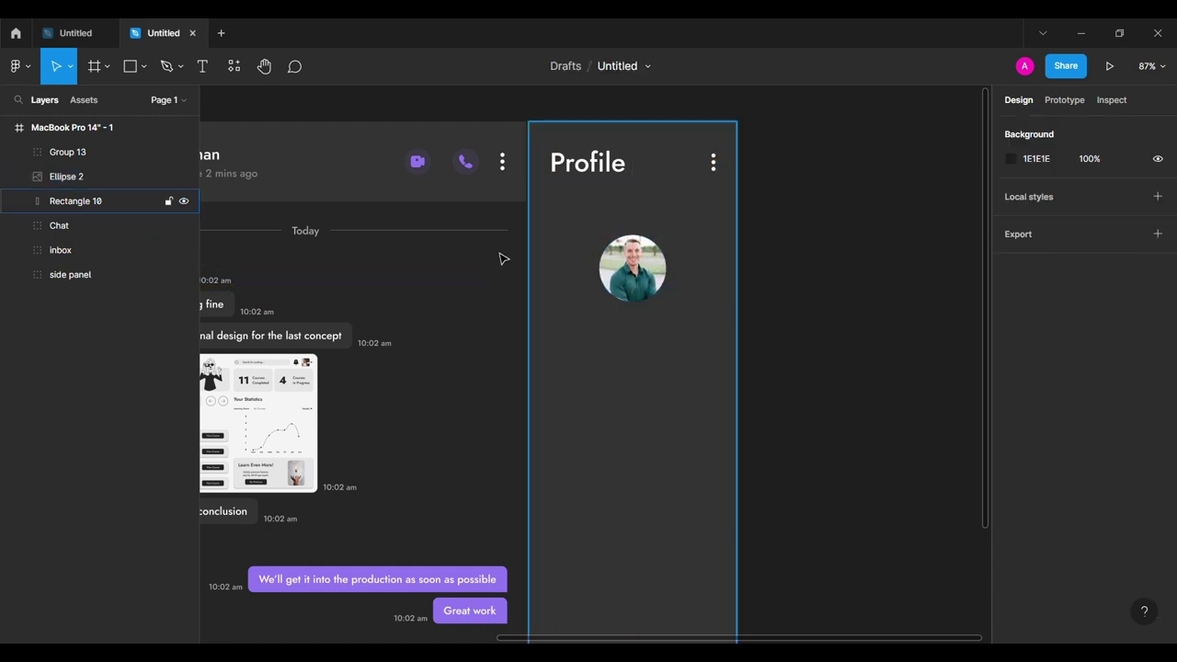
# Step: Add the name 'Usman' at size 24, centred beneath the photo
pyautogui.press('t')
pyautogui.click(613, 329)
pyautogui.write('Usman')
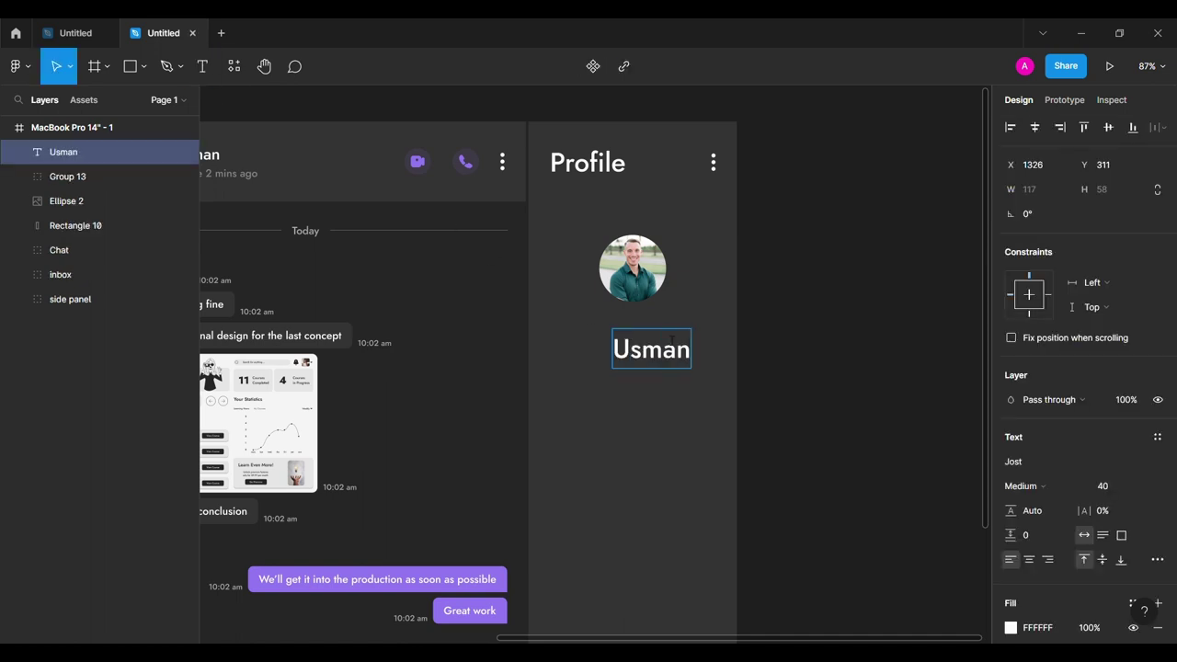
pyautogui.click(1102, 485)
pyautogui.write('24')
pyautogui.press('Return')
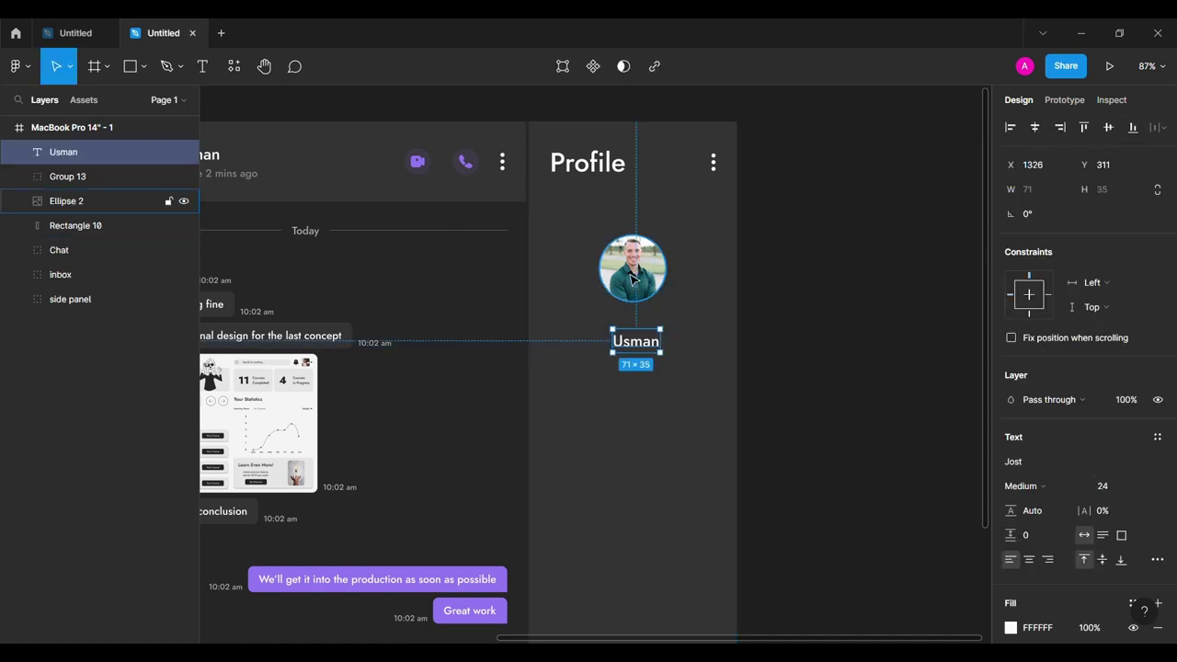
pyautogui.keyDown('shift'); pyautogui.click(632, 280); pyautogui.keyUp('shift')
pyautogui.hotkey('alt', 'h')
pyautogui.click(821, 321)
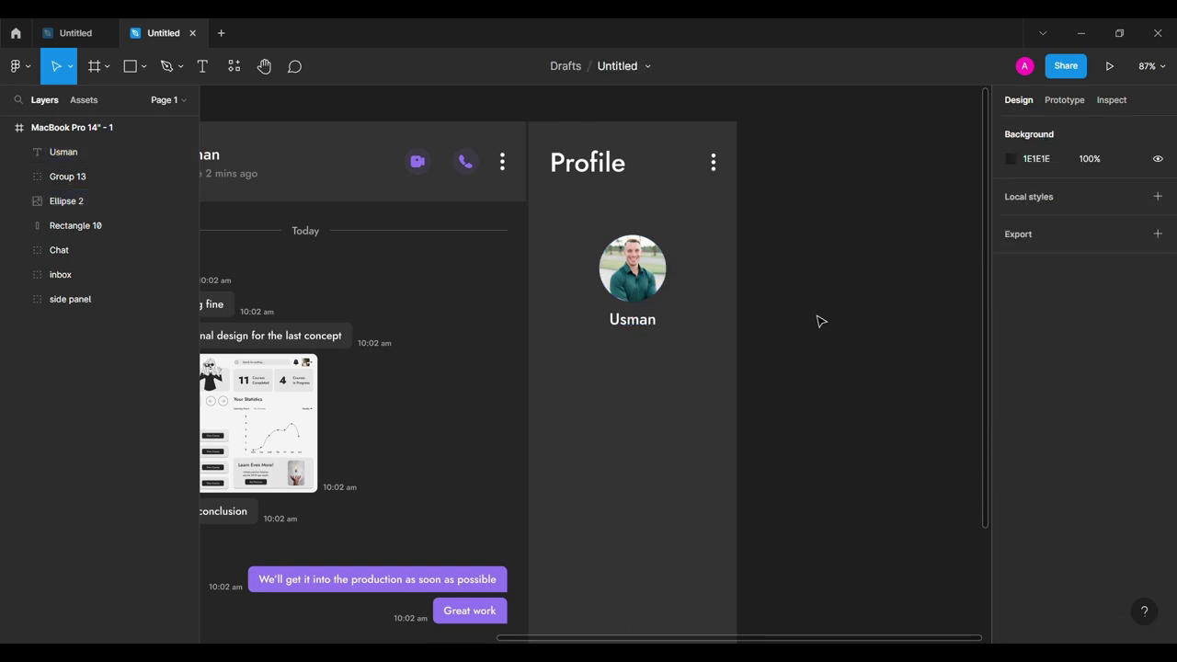
# Step: Copy the video and call icons under the name and centre name and photo over them
pyautogui.keyDown('ctrl'); pyautogui.click(418, 161); pyautogui.keyUp('ctrl')
pyautogui.keyDown('shift'); pyautogui.click(465, 162); pyautogui.keyUp('shift')
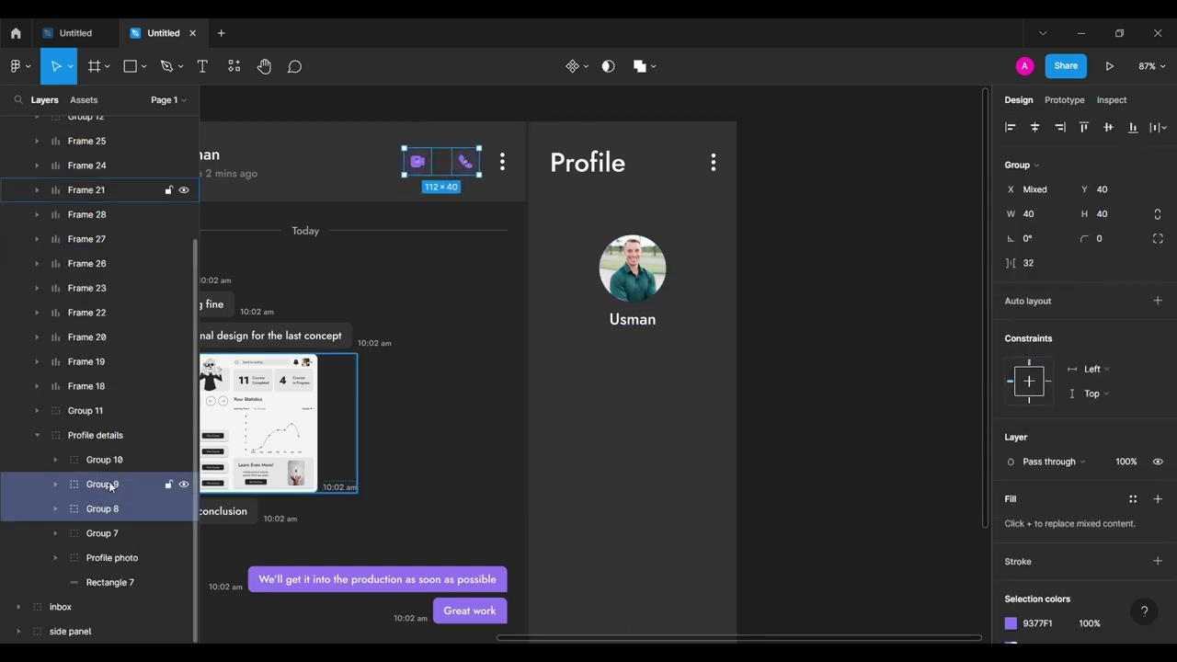
pyautogui.click(37, 435)
pyautogui.click(18, 250)
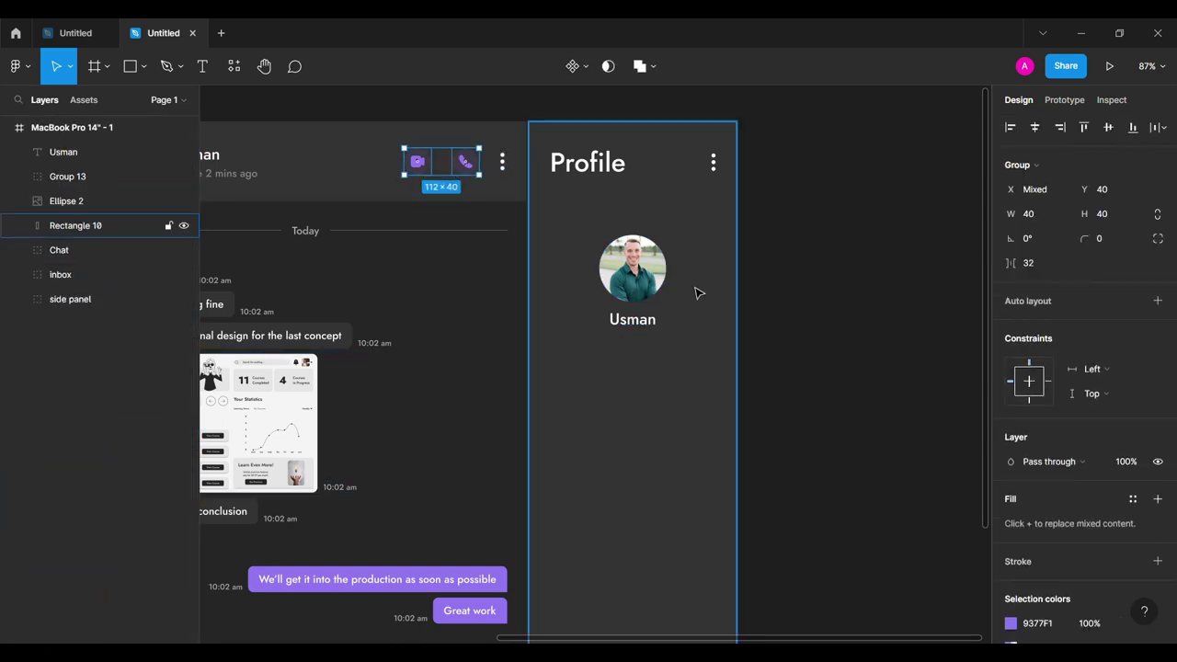
pyautogui.hscroll(-5, 696, 292)
pyautogui.moveTo(309, 164); pyautogui.dragTo(859, 360)
pyautogui.hscroll(4, 827, 359)
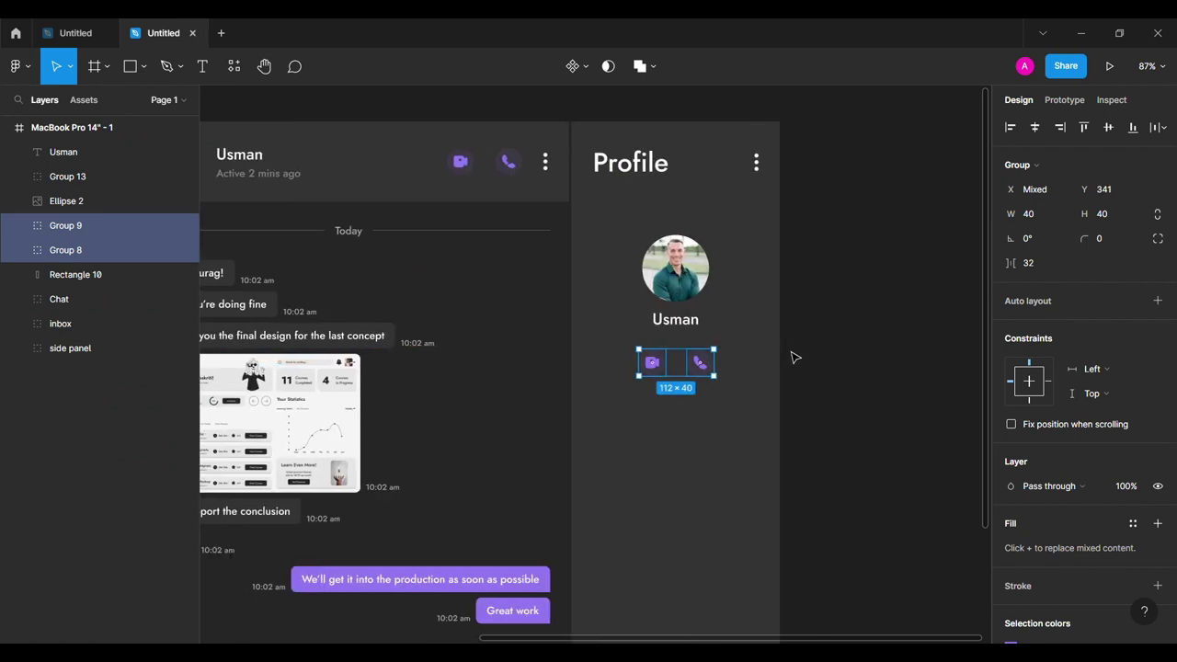
pyautogui.keyDown('shift'); pyautogui.click(694, 322); pyautogui.keyUp('shift')
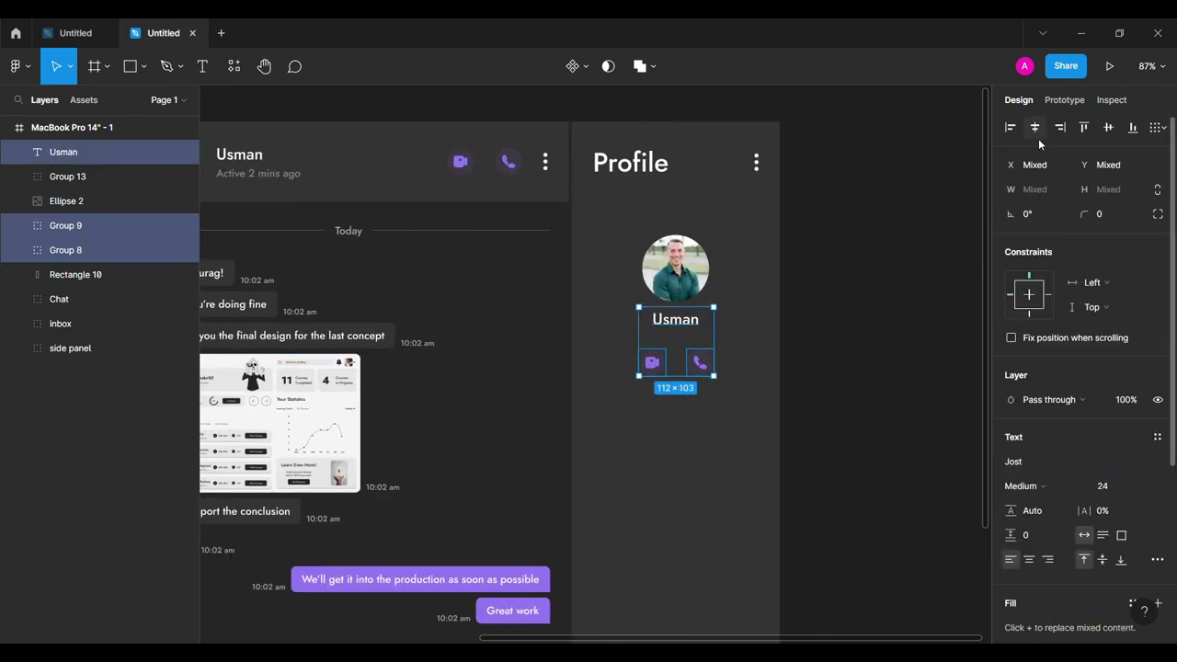
pyautogui.click(835, 291)
pyautogui.click(92, 249)
pyautogui.keyDown('shift'); pyautogui.click(92, 225); pyautogui.keyUp('shift')
pyautogui.keyDown('shift'); pyautogui.click(92, 200); pyautogui.keyUp('shift')
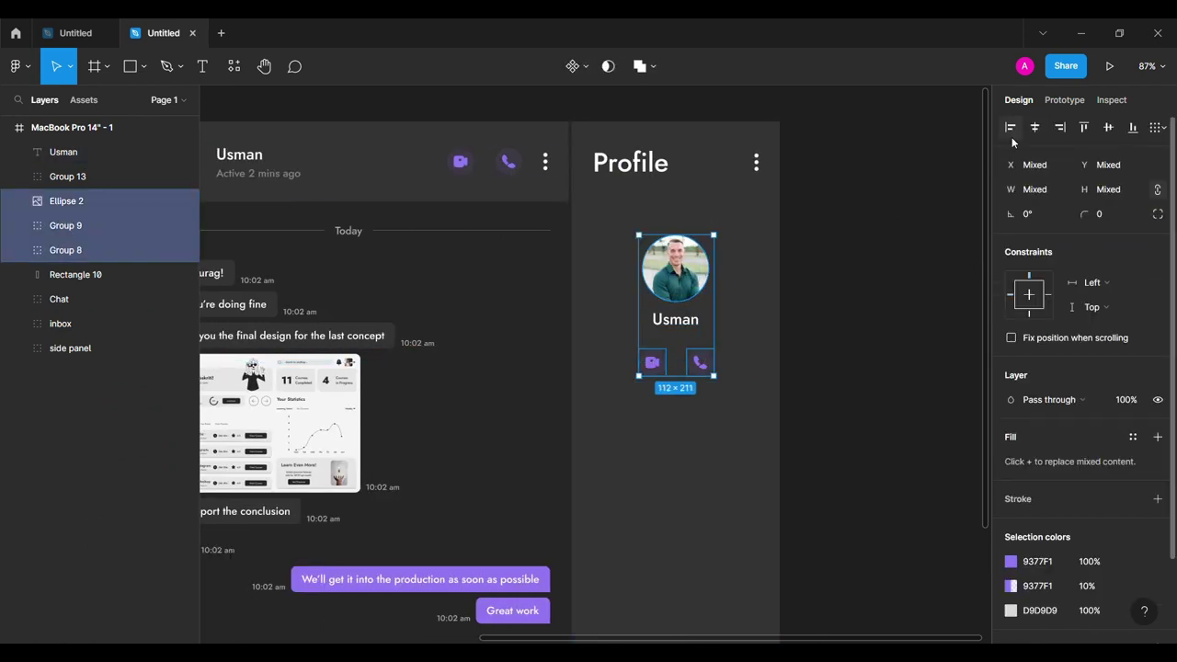
# Step: Move the video and call icon pair up closer beneath the name
pyautogui.click(862, 383)
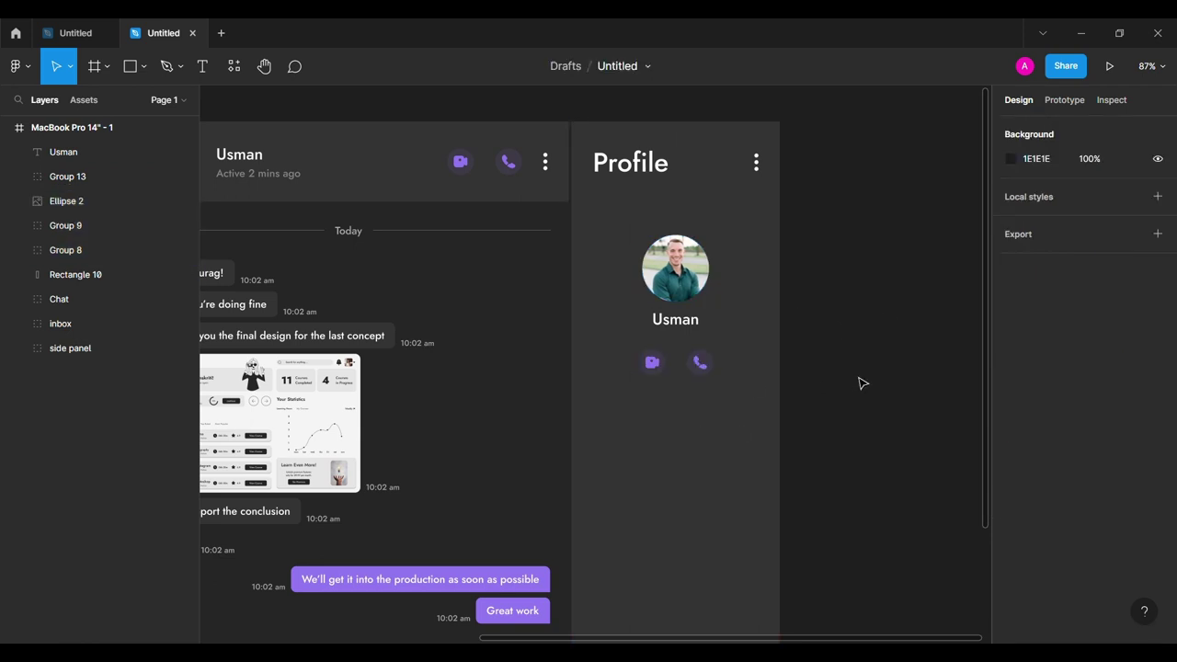
pyautogui.click(699, 362)
pyautogui.keyDown('shift'); pyautogui.click(651, 361); pyautogui.keyUp('shift')
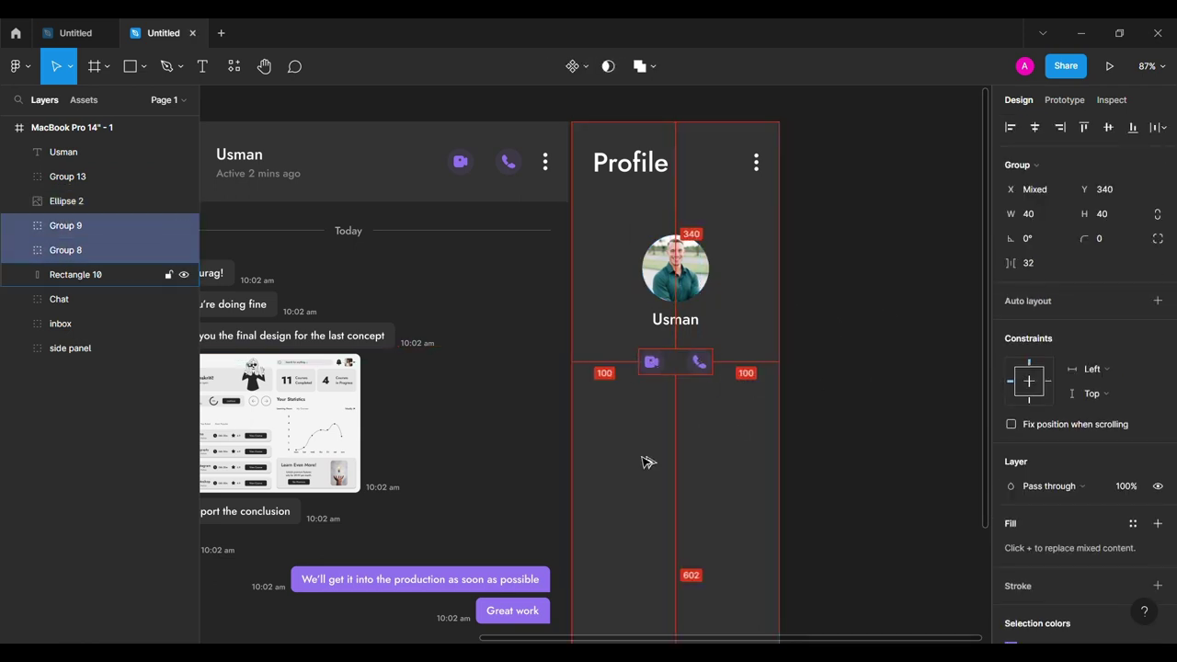
pyautogui.moveTo(696, 361); pyautogui.dragTo(696, 335)
pyautogui.click(835, 326)
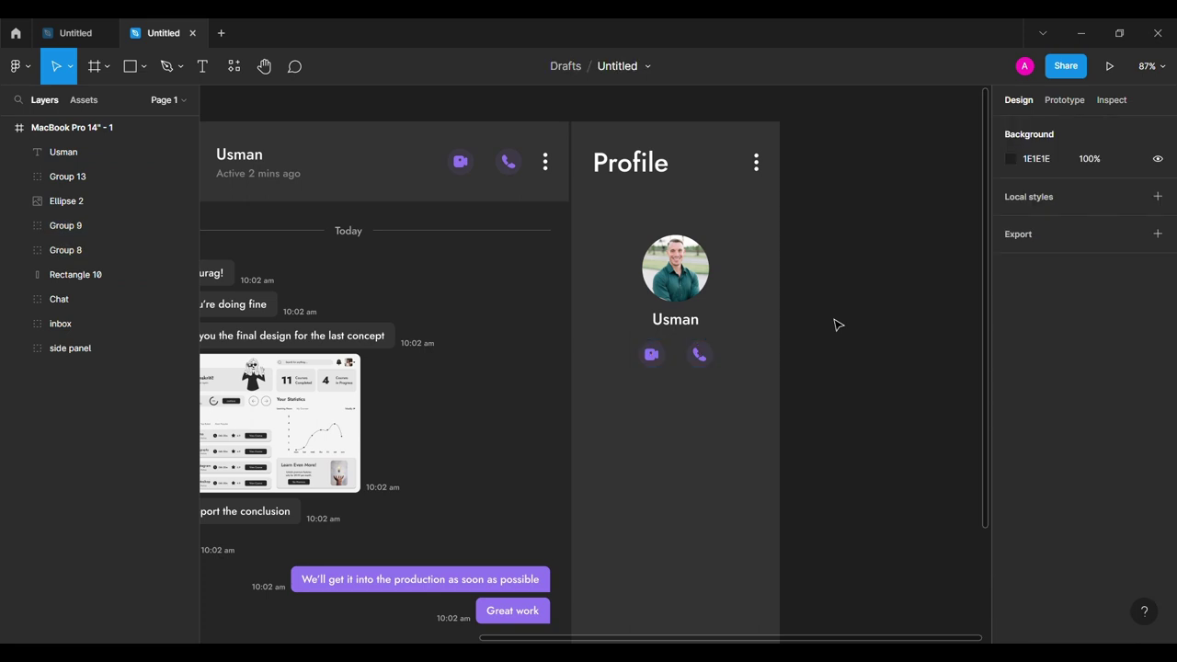
# Step: Group the photo, Usman name and both icons into one profile group
pyautogui.click(92, 153)
pyautogui.keyDown('shift'); pyautogui.click(696, 287); pyautogui.keyUp('shift')
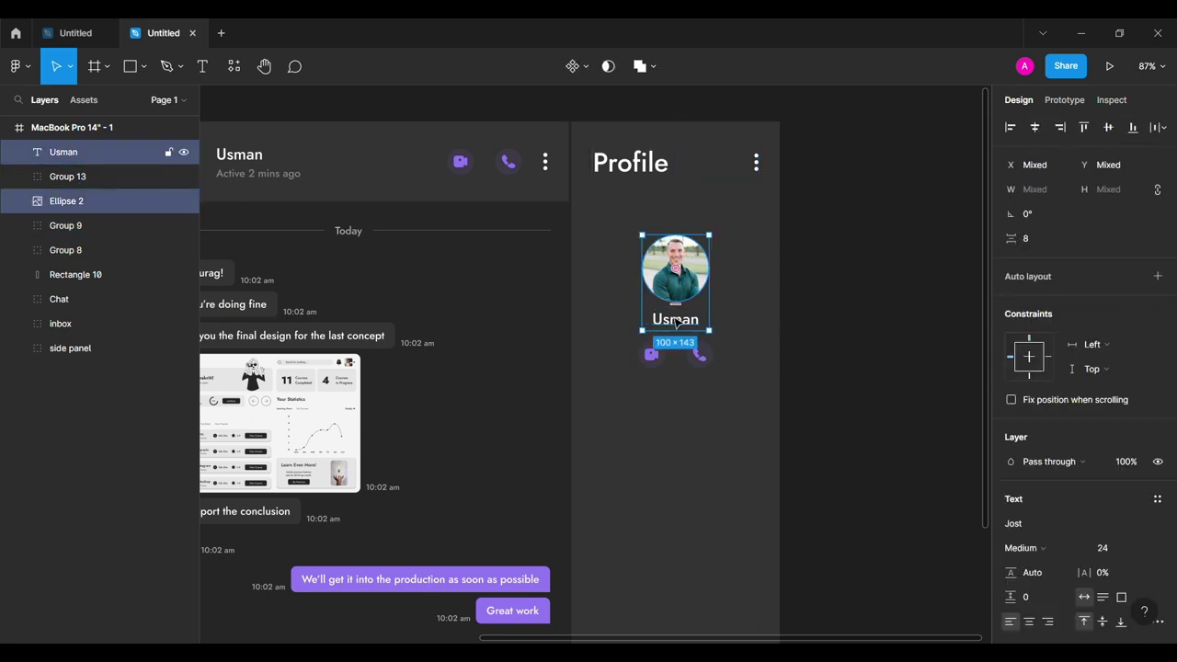
pyautogui.keyDown('shift'); pyautogui.click(700, 358); pyautogui.keyUp('shift')
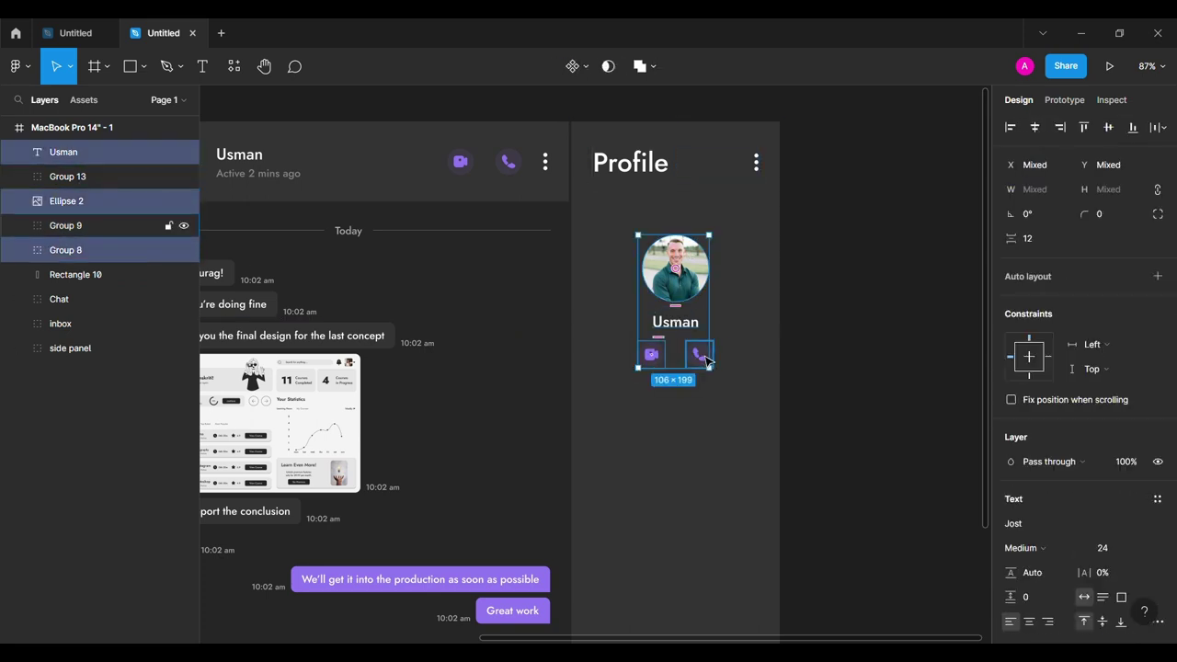
pyautogui.keyDown('shift'); pyautogui.click(706, 360); pyautogui.keyUp('shift')
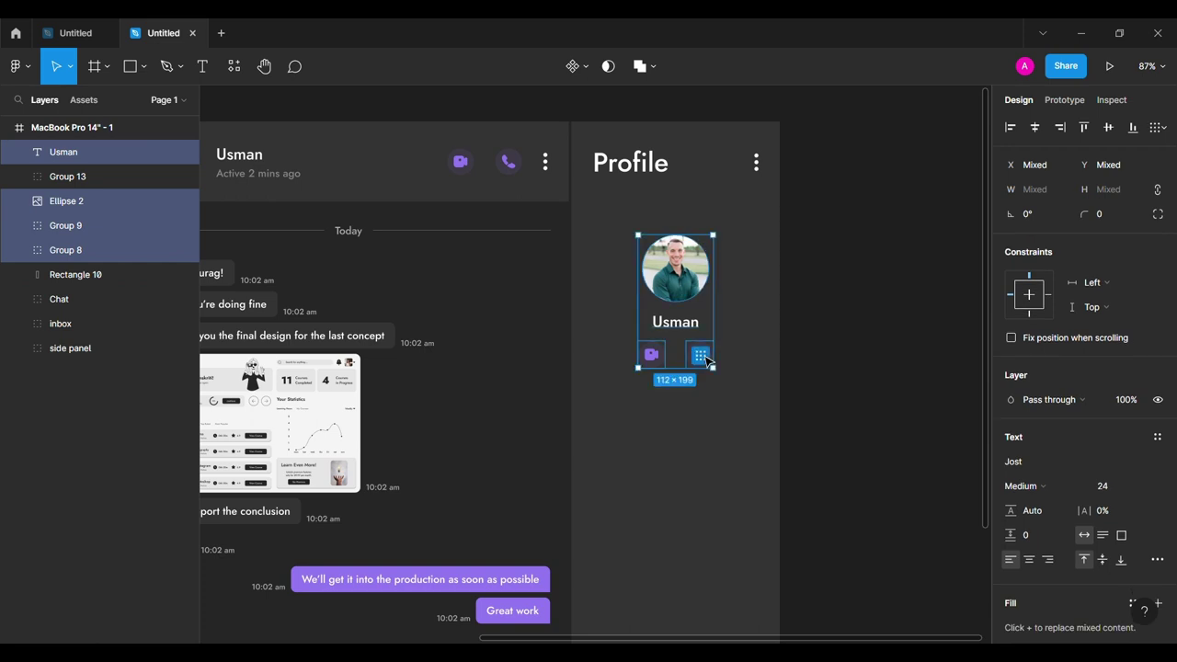
pyautogui.hotkey('ctrl', 'g')
pyautogui.doubleClick(694, 335)
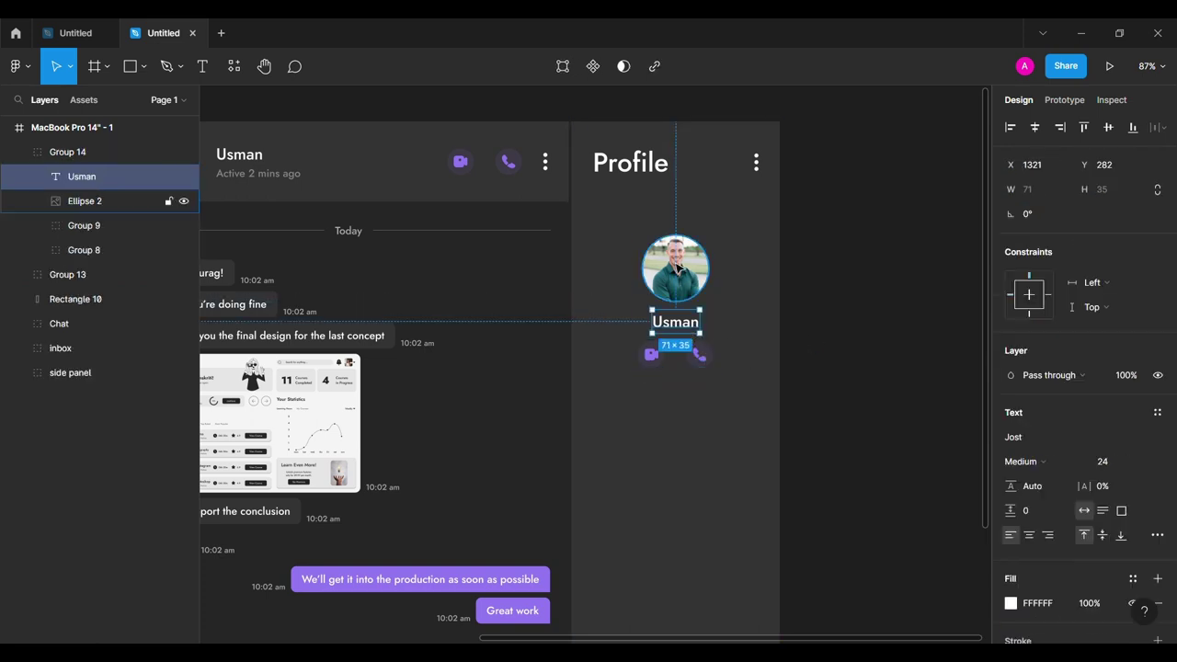
pyautogui.click(699, 354)
pyautogui.keyDown('shift'); pyautogui.click(651, 354); pyautogui.keyUp('shift')
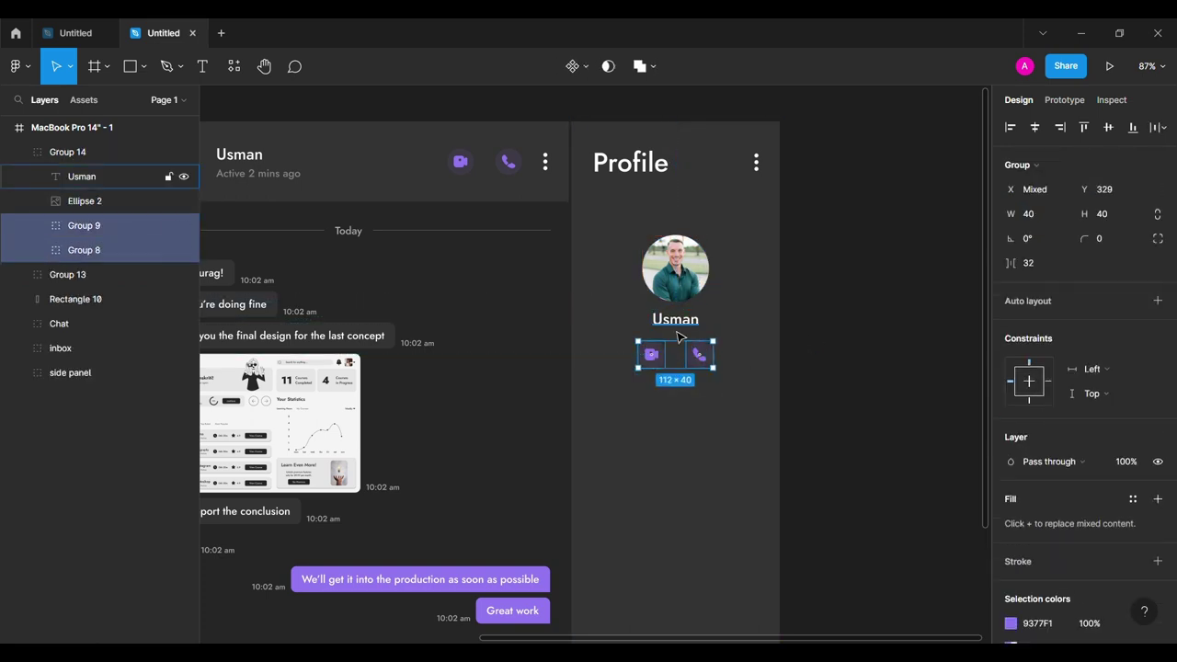
pyautogui.press('Escape')
pyautogui.press('Escape')
# Step: Give the About heading 60% fill opacity and paste a description text below it
pyautogui.press('t')
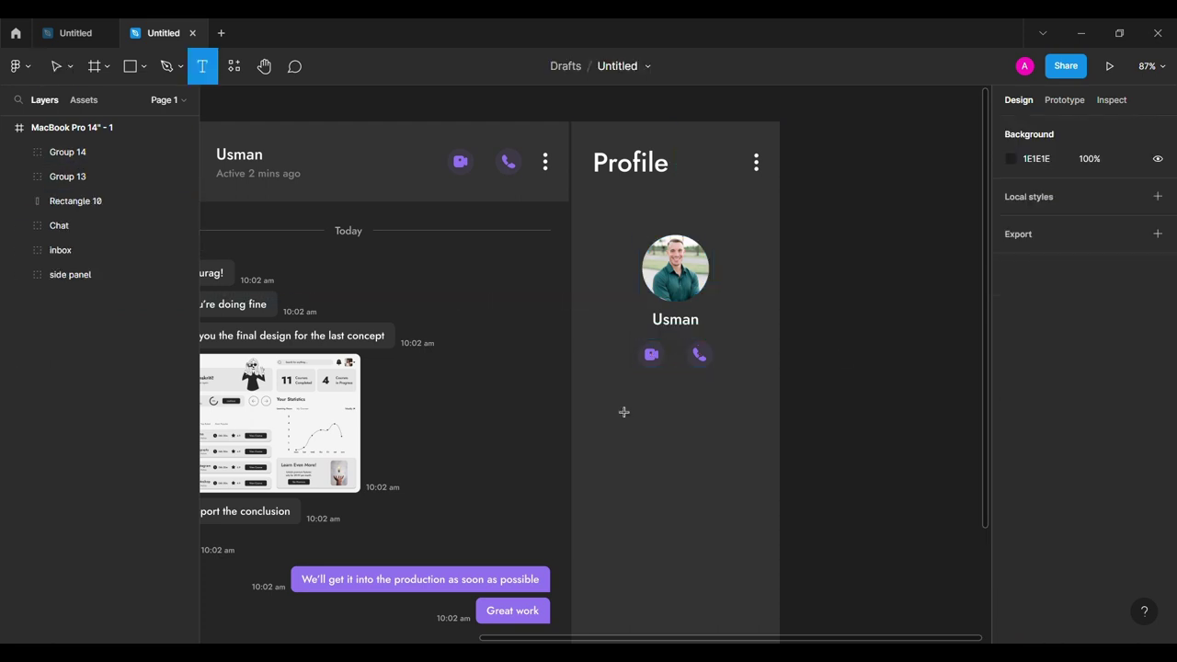
pyautogui.click(625, 413)
pyautogui.write('About')
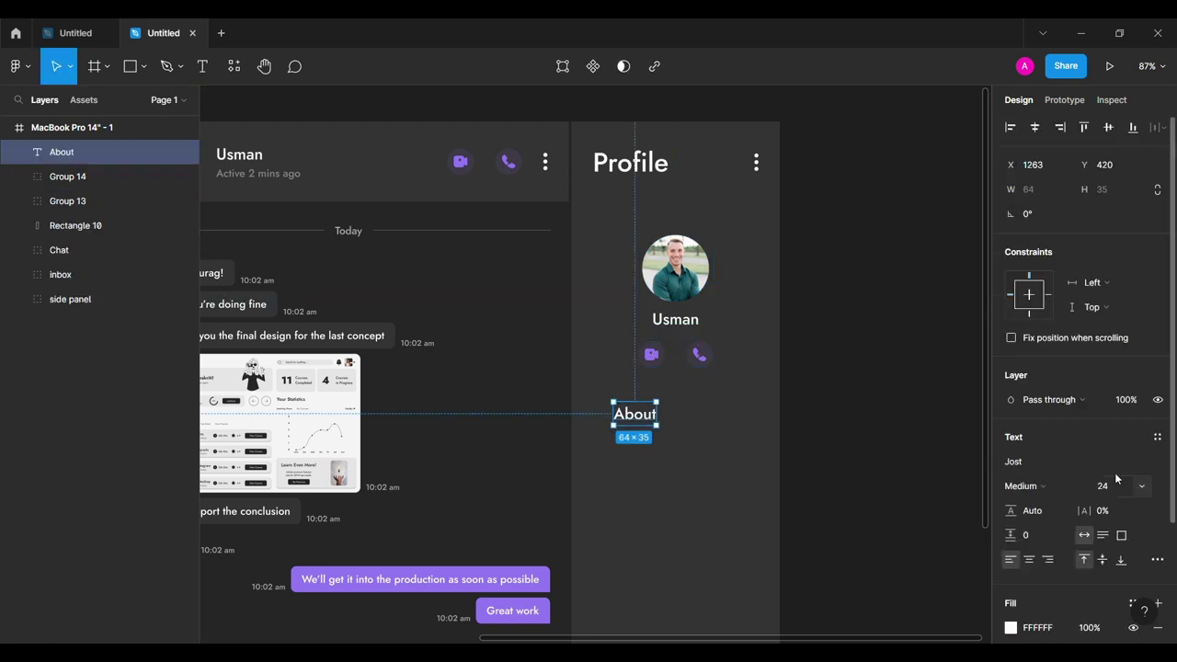
pyautogui.press('Return')
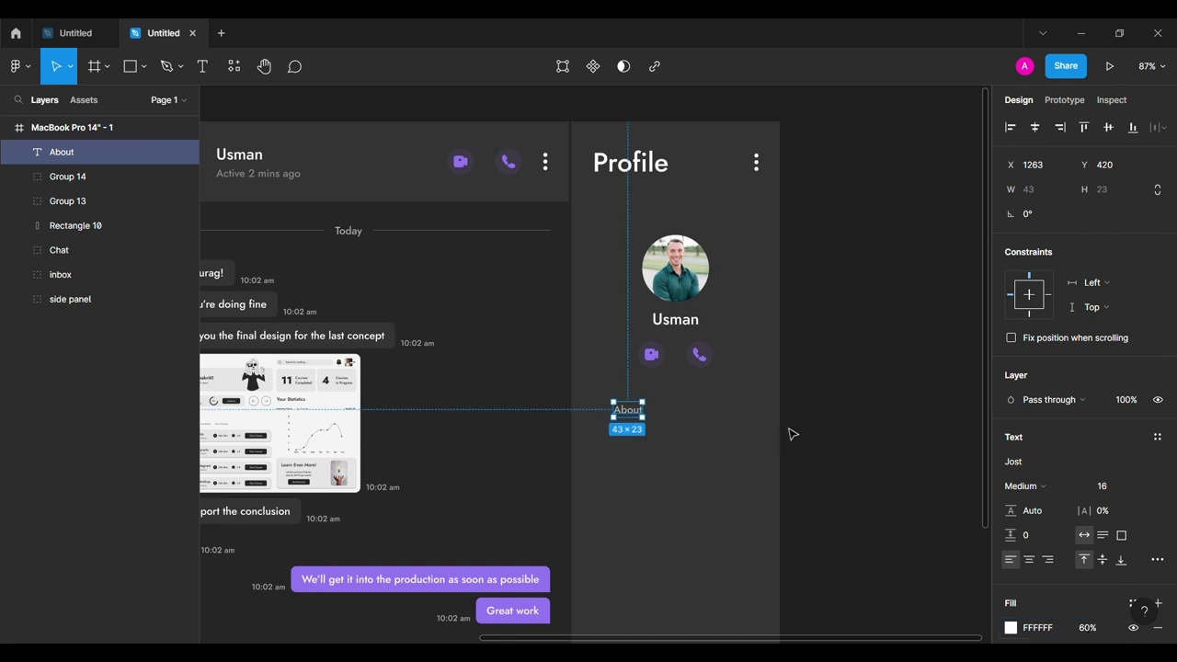
pyautogui.click(190, 61)
pyautogui.click(616, 444)
pyautogui.hotkey('ctrl', 'v')
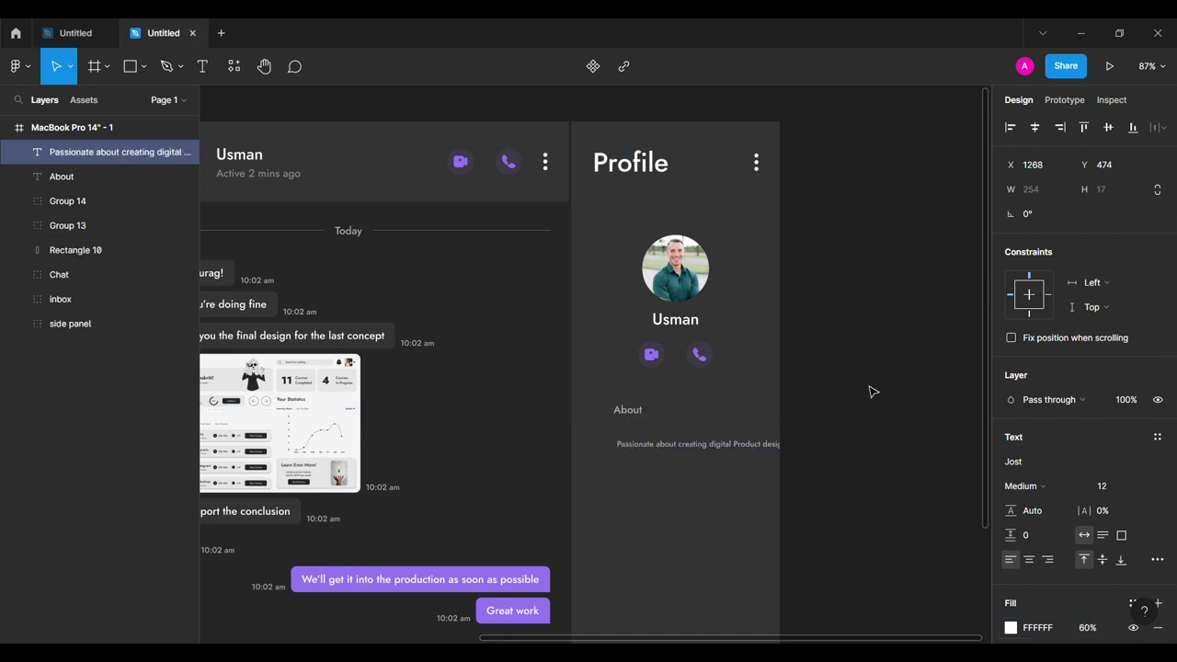
pyautogui.moveTo(661, 444); pyautogui.dragTo(607, 424)
# Step: Align and narrow the description under About, then group them together
pyautogui.click(627, 409)
pyautogui.keyDown('shift'); pyautogui.click(618, 439); pyautogui.keyUp('shift')
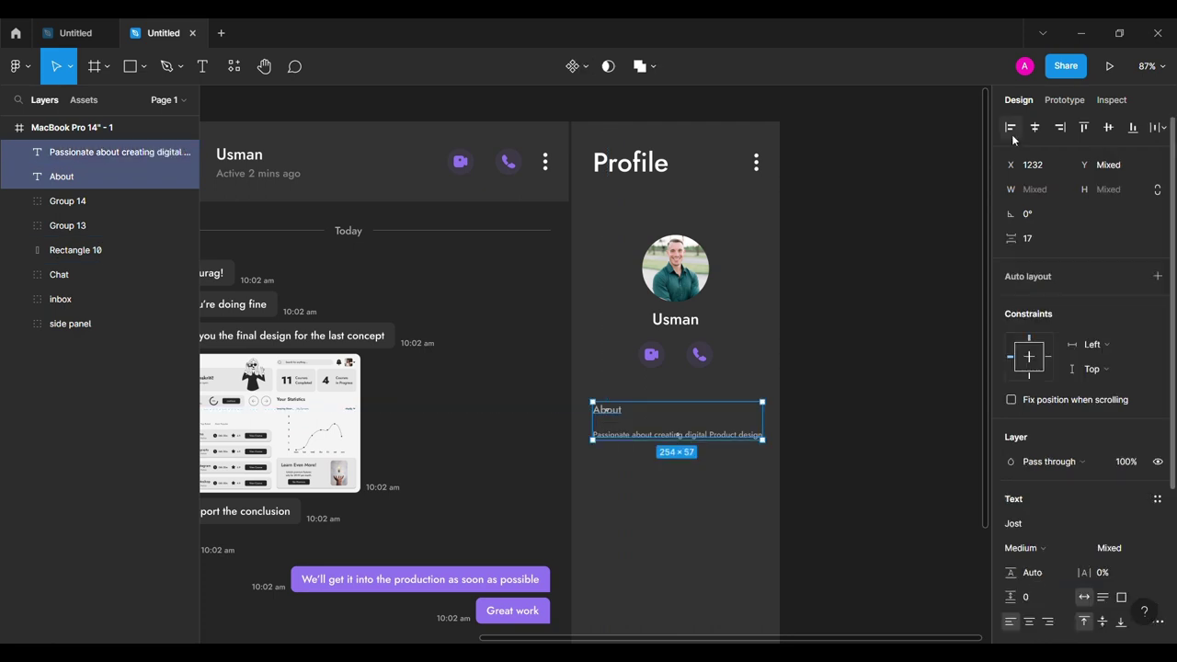
pyautogui.press('Escape')
pyautogui.moveTo(685, 433); pyautogui.dragTo(694, 438)
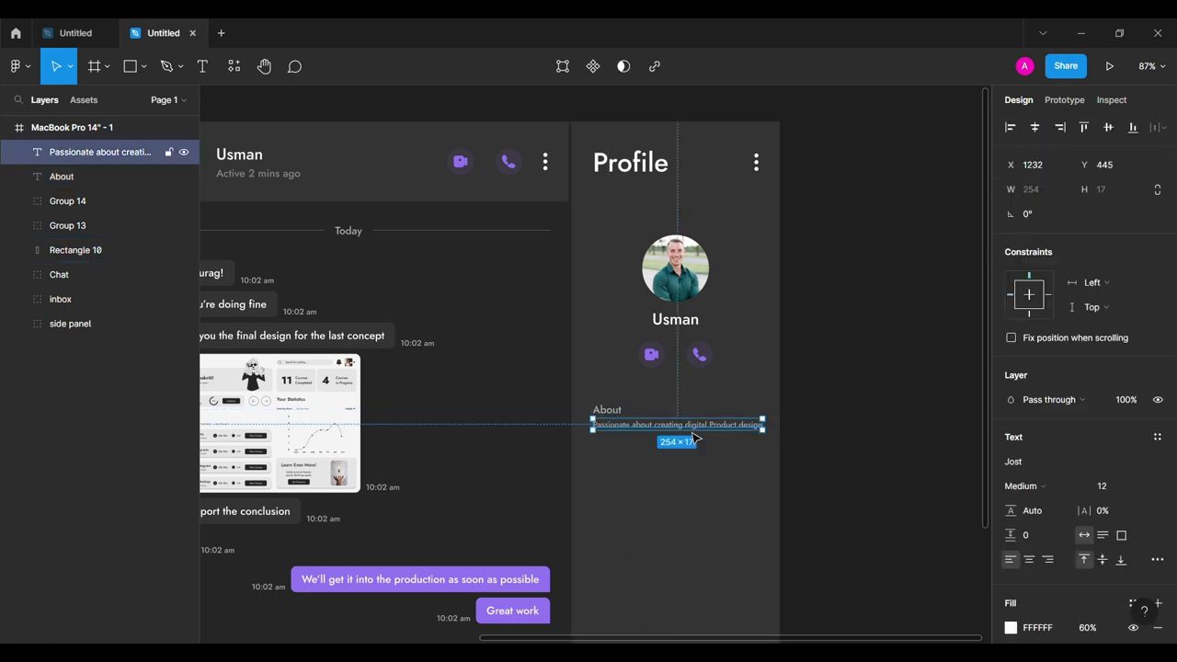
pyautogui.scroll(3, 768, 432)
pyautogui.moveTo(768, 432); pyautogui.dragTo(745, 437)
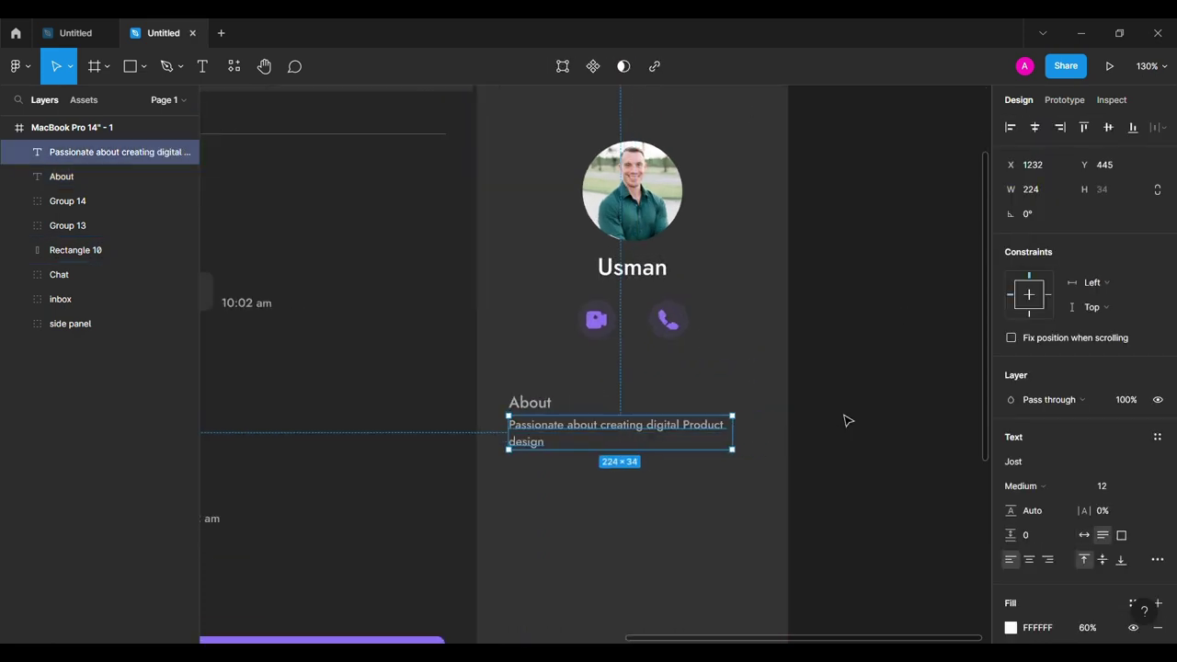
pyautogui.keyDown('shift'); pyautogui.click(62, 176); pyautogui.keyUp('shift')
pyautogui.hotkey('ctrl', 'g')
pyautogui.moveTo(551, 436); pyautogui.dragTo(549, 491)
pyautogui.scroll(-1, 542, 424)
pyautogui.scroll(-2, 547, 405)
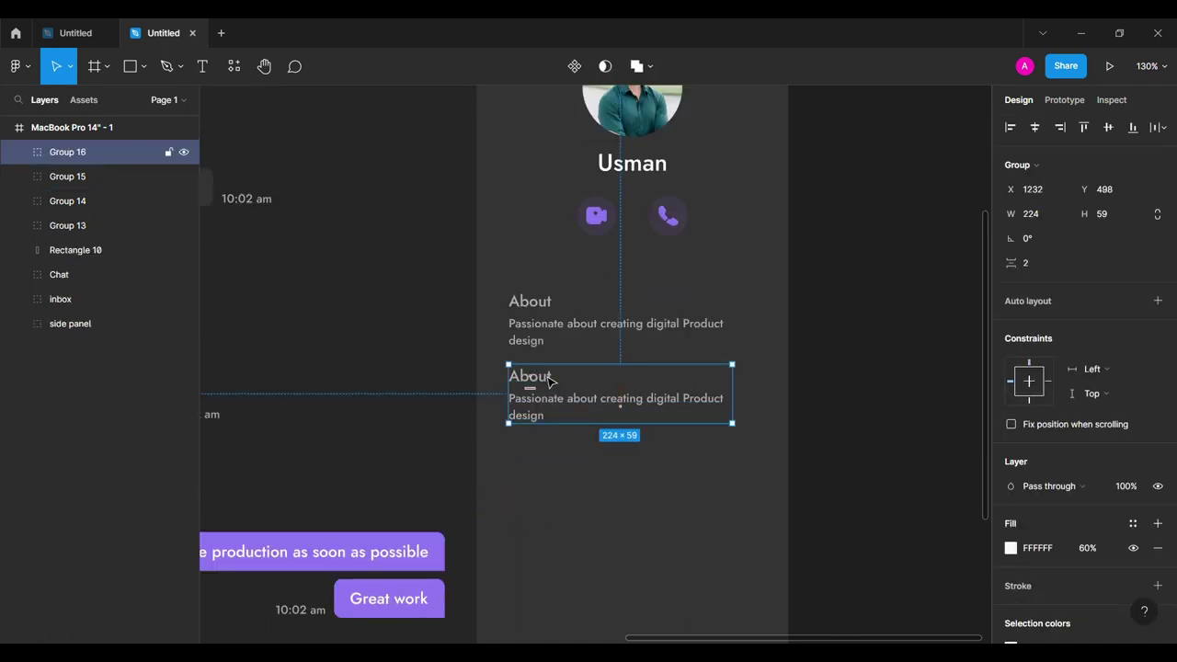
pyautogui.doubleClick(549, 377)
pyautogui.write('Phone no.')
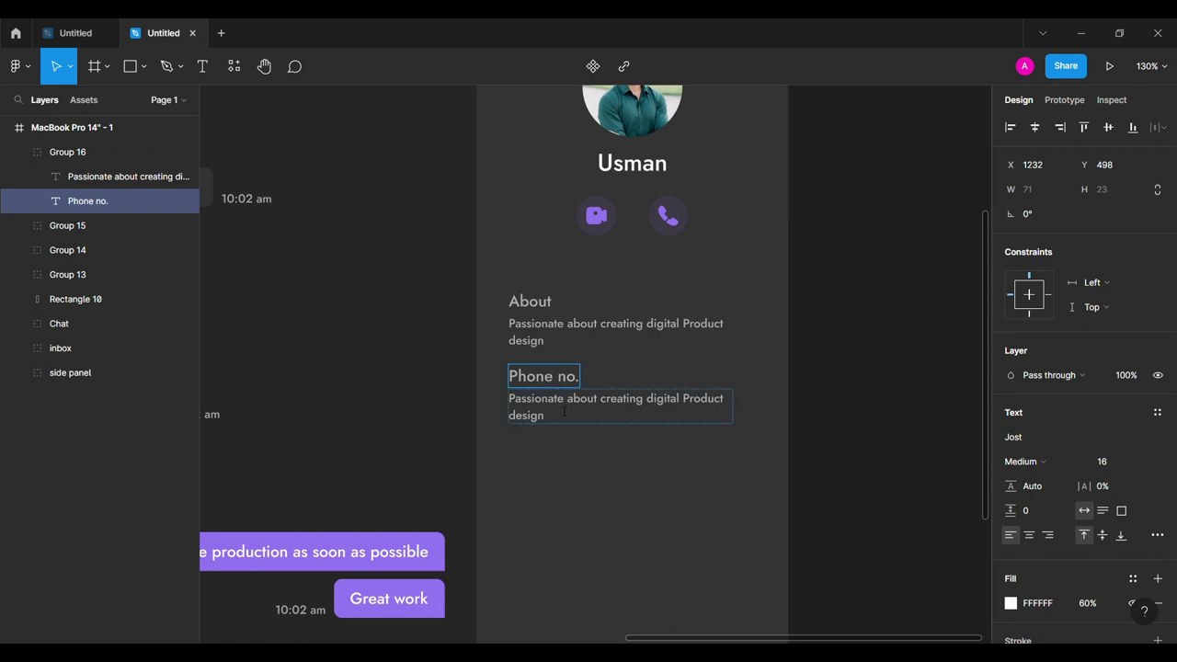
pyautogui.doubleClick(523, 406)
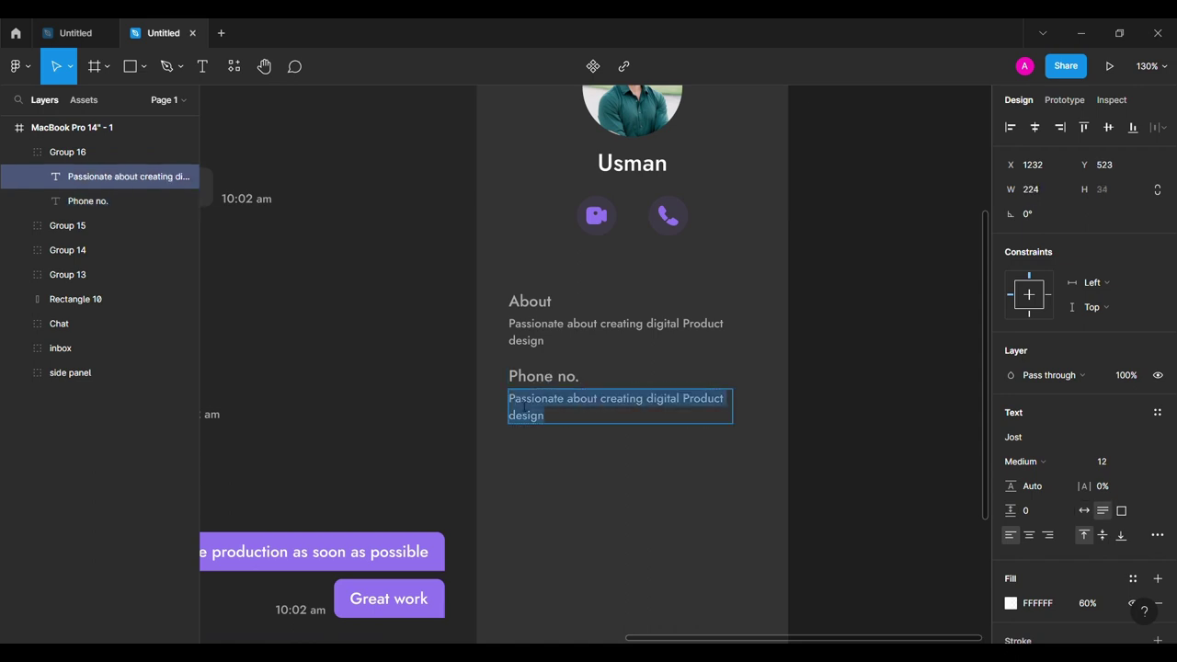
pyautogui.write('+91 0123456789')
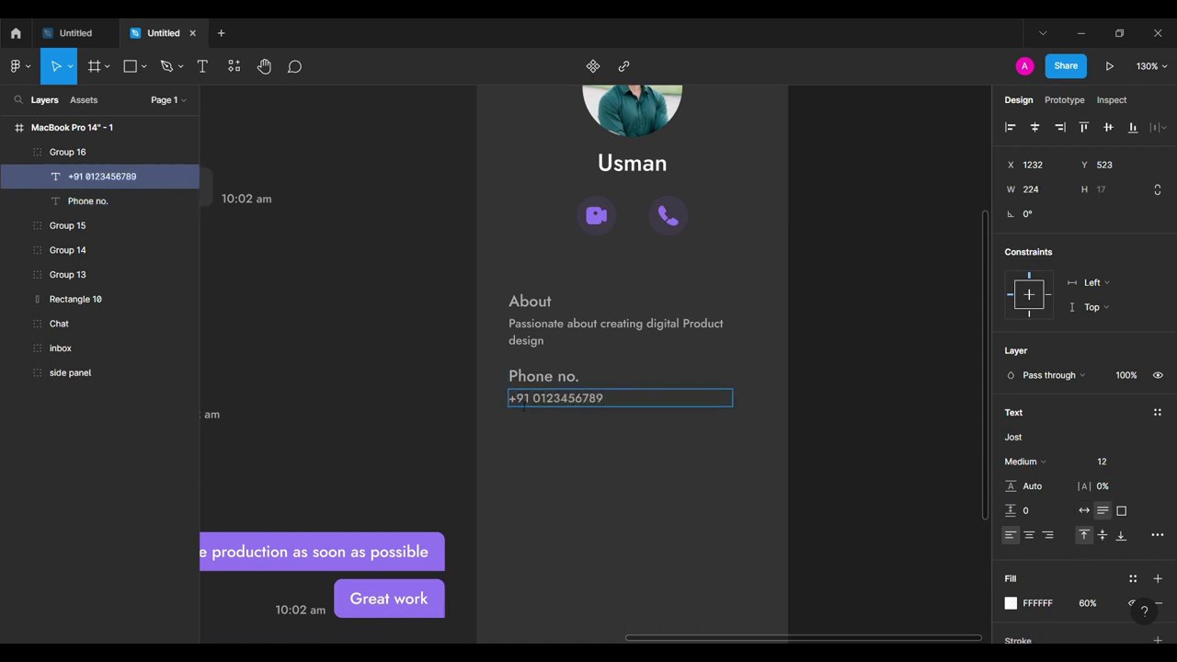
pyautogui.click(383, 318)
# Step: Copy the Phone no. group down, swapping its texts for the Notifications label and Mute dropdown
pyautogui.click(67, 152)
pyautogui.moveTo(569, 395); pyautogui.dragTo(566, 448)
pyautogui.hotkey('ctrl', 'v')
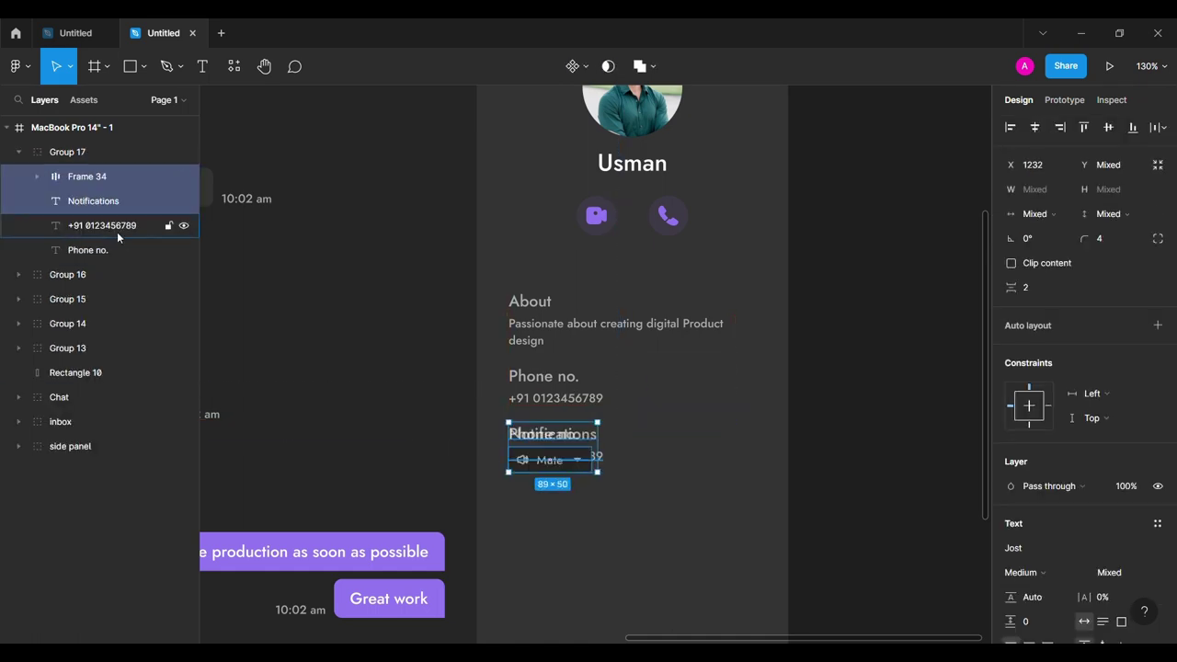
pyautogui.click(117, 225)
pyautogui.press('Delete')
pyautogui.press('Delete')
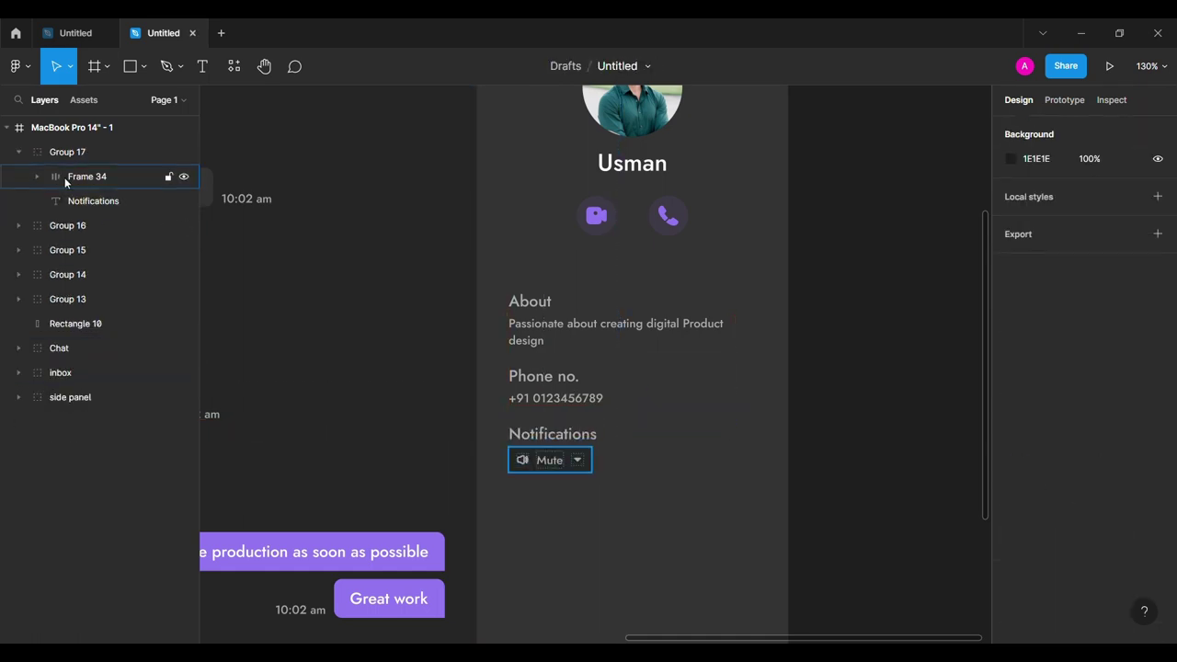
pyautogui.click(69, 177)
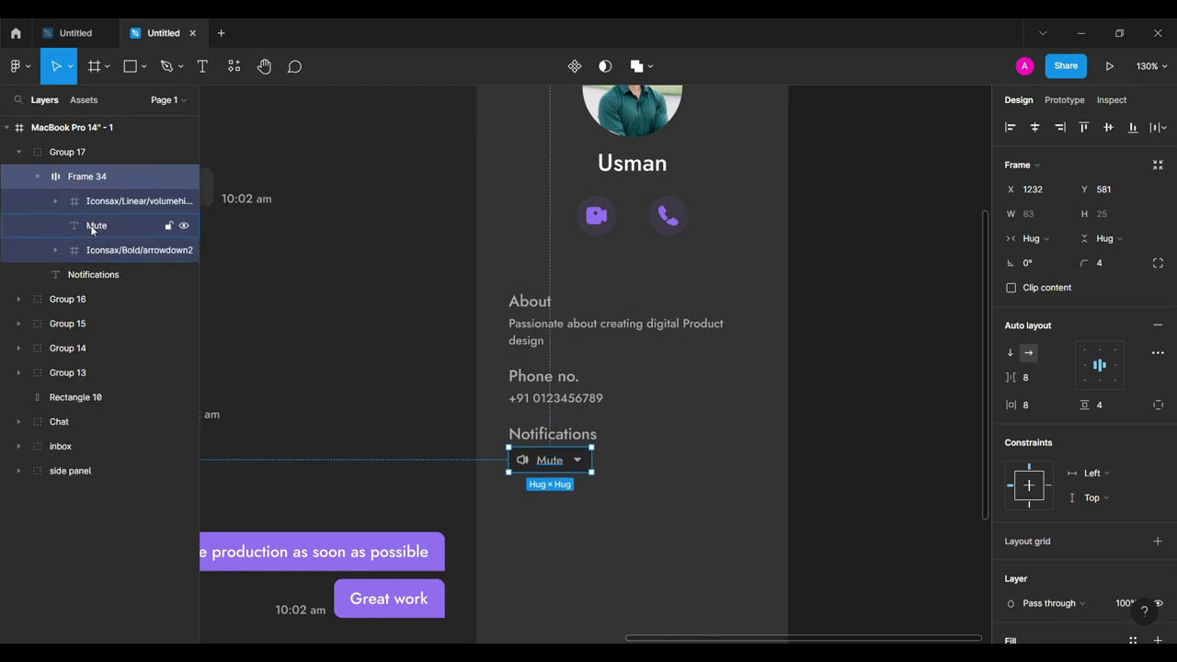
pyautogui.click(18, 152)
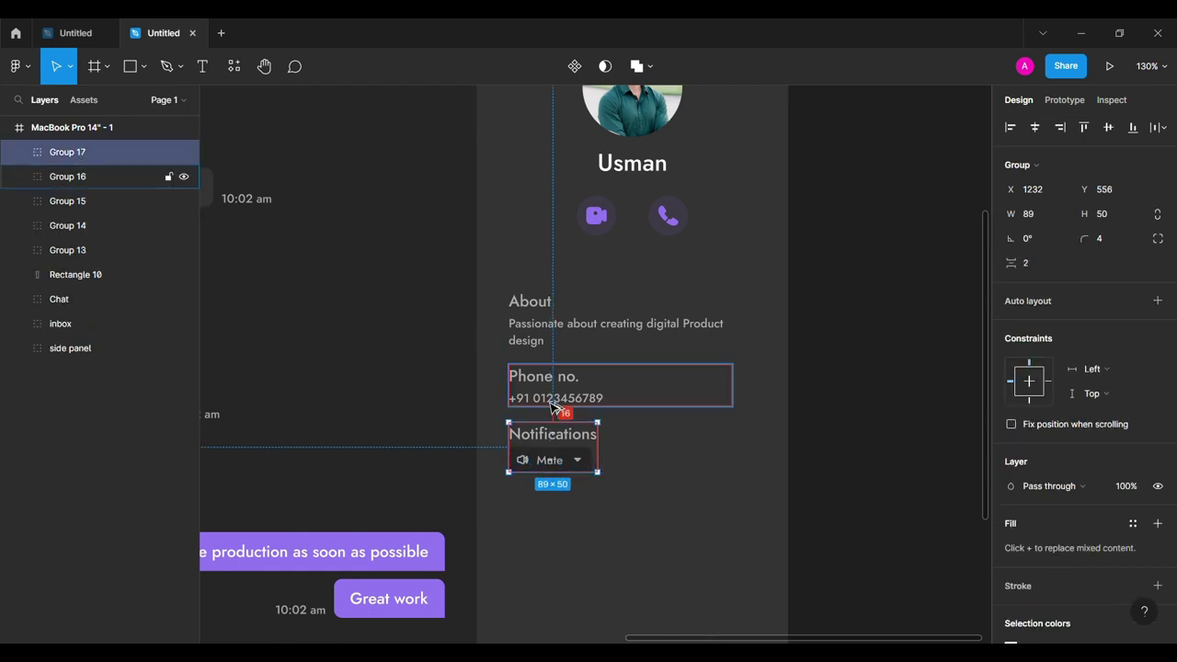
pyautogui.keyDown('shift'); pyautogui.click(597, 382); pyautogui.keyUp('shift')
pyautogui.keyDown('shift'); pyautogui.click(591, 341); pyautogui.keyUp('shift')
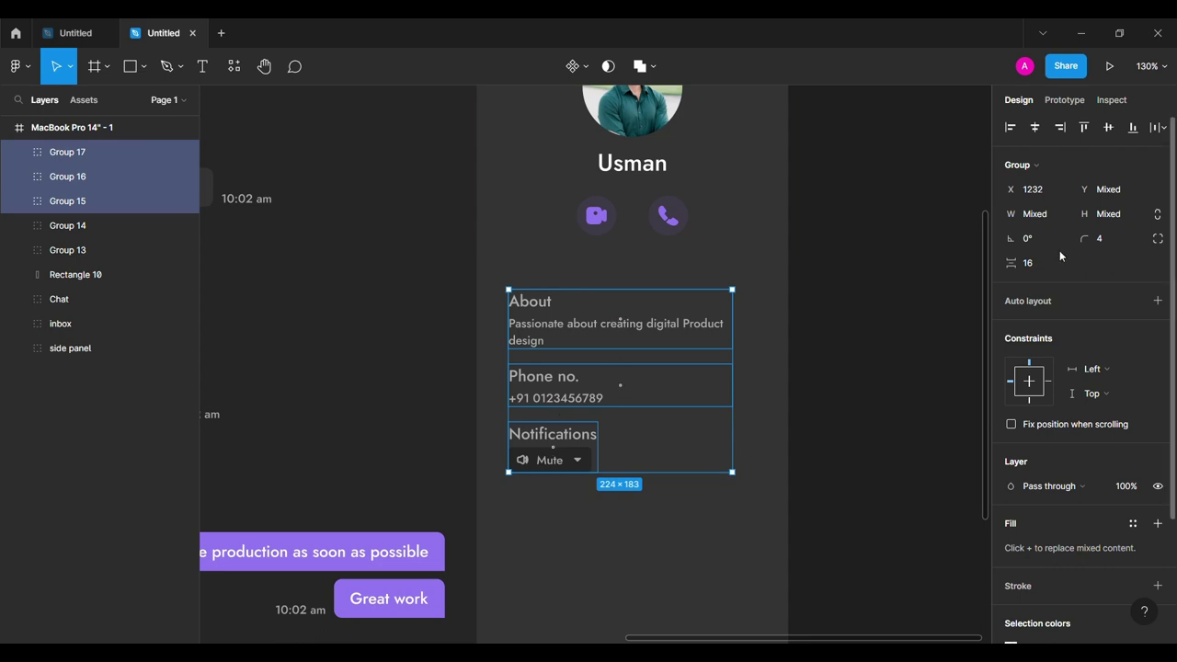
pyautogui.click(854, 368)
pyautogui.scroll(-3, 783, 370)
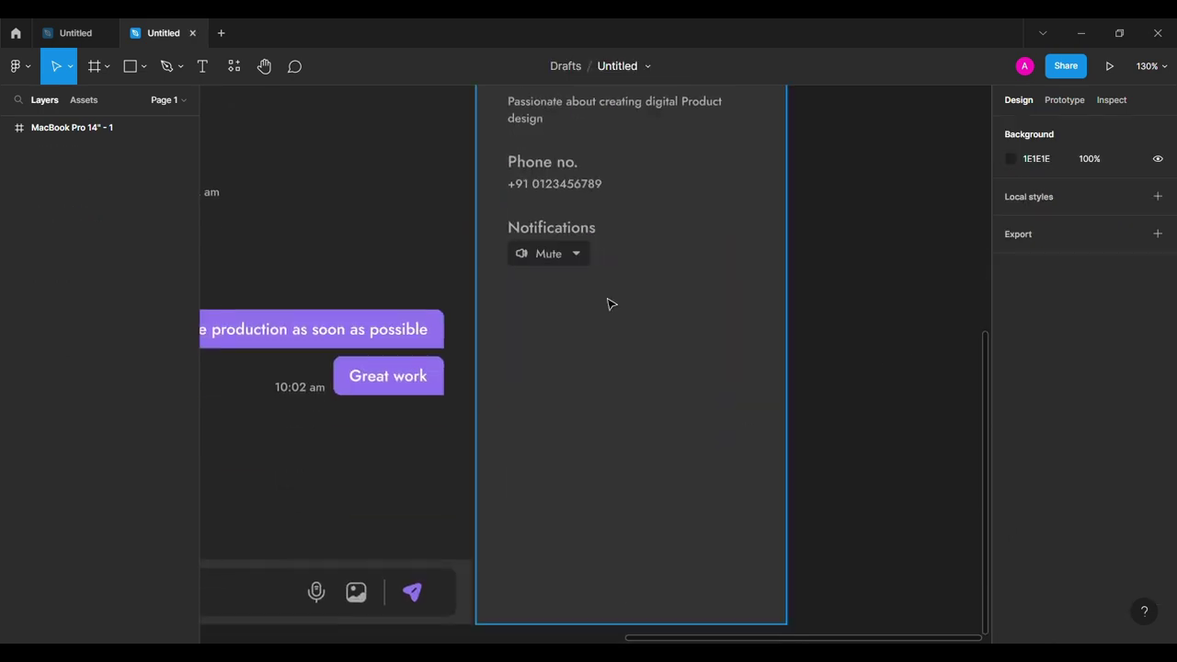
# Step: Add a Media(32) text heading set in Jost Medium, 16 px
pyautogui.press('t')
pyautogui.click(536, 328)
pyautogui.write('Media(32)')
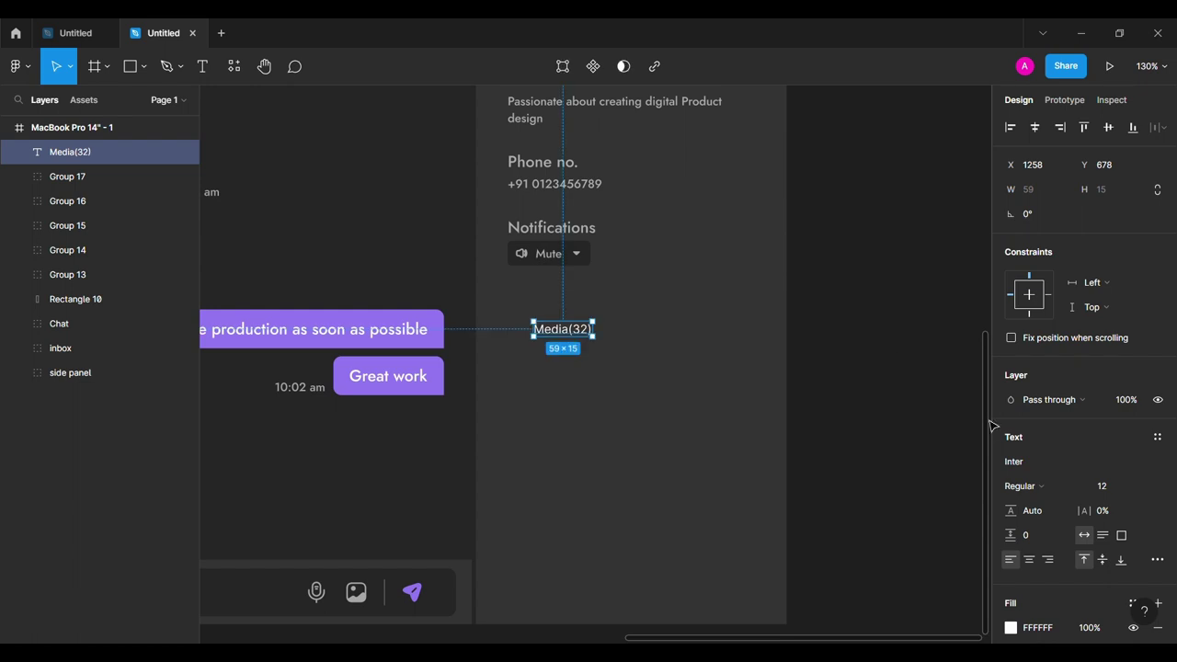
pyautogui.click(1020, 461)
pyautogui.write('jost')
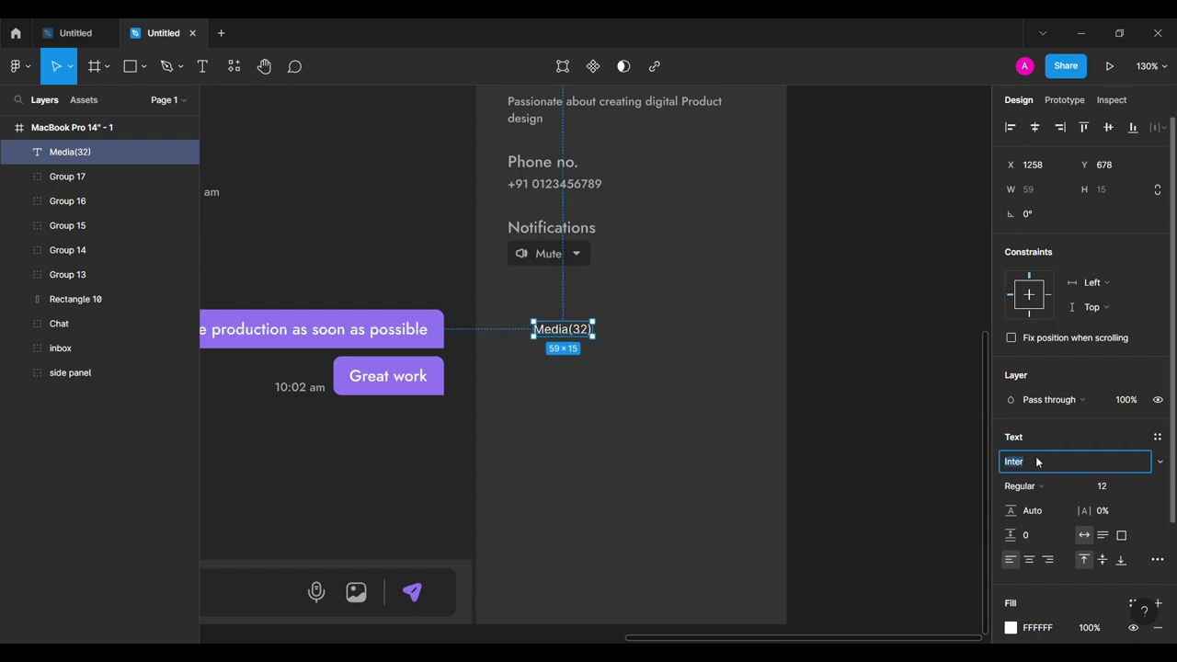
pyautogui.press('Return')
pyautogui.click(1042, 486)
pyautogui.click(1048, 338)
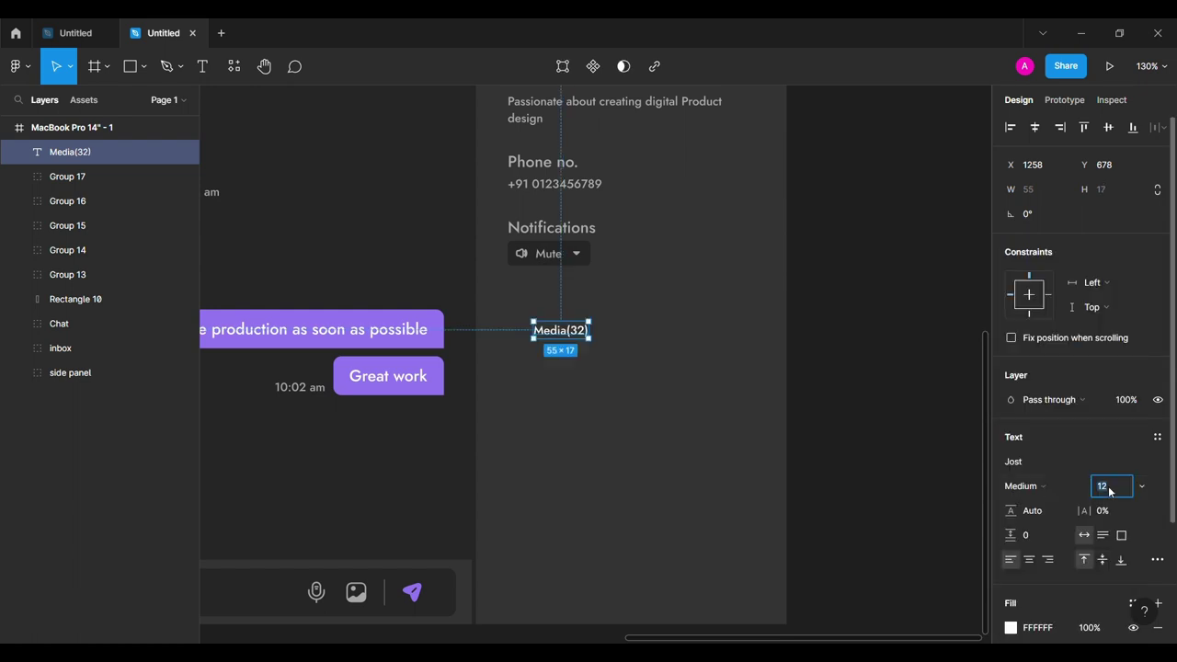
pyautogui.write('16')
pyautogui.press('Return')
pyautogui.click(551, 227)
# Step: Set Media(32) to 60% opacity and place it 24 px below Notifications
pyautogui.click(557, 333)
pyautogui.scroll(-2, 1075, 575)
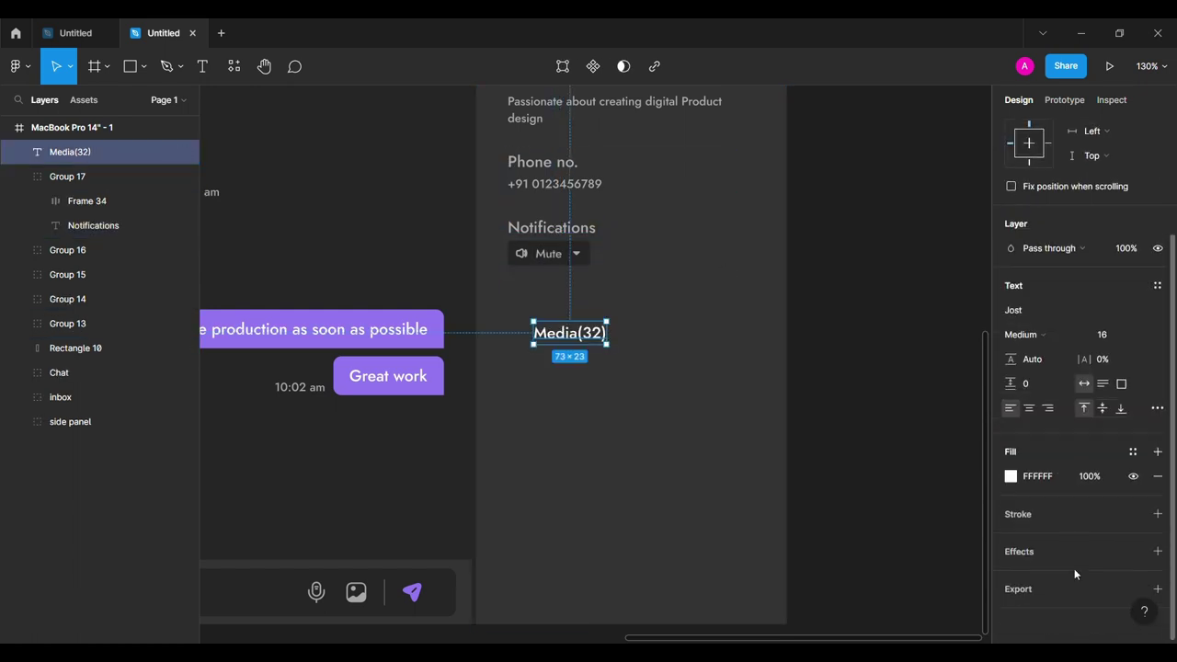
pyautogui.click(1092, 476)
pyautogui.write('60')
pyautogui.click(19, 176)
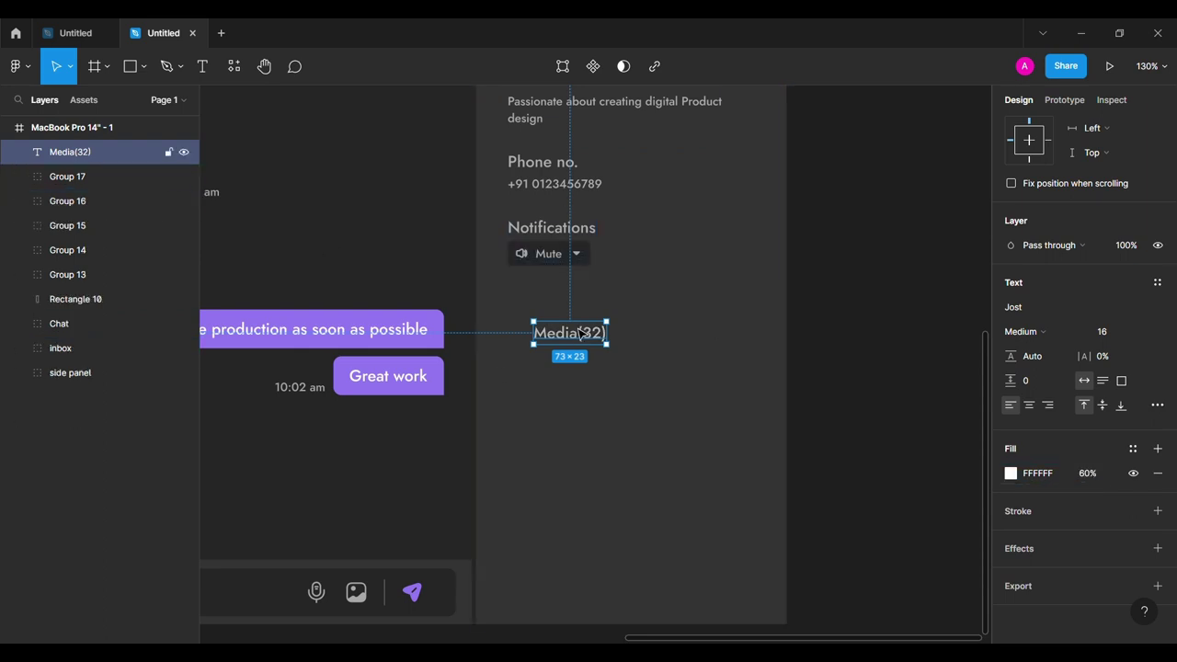
pyautogui.moveTo(570, 333); pyautogui.dragTo(536, 308)
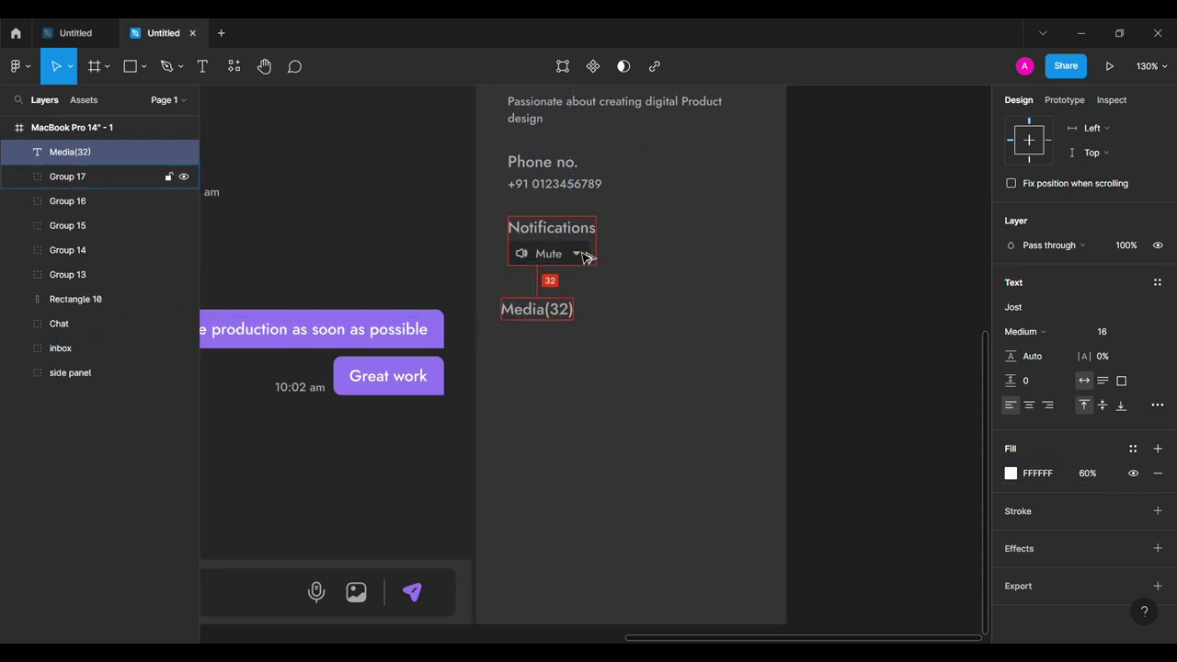
pyautogui.press('Right')
pyautogui.press('Right')
pyautogui.press('Right')
pyautogui.press('Up')
pyautogui.press('Up')
pyautogui.press('Up')
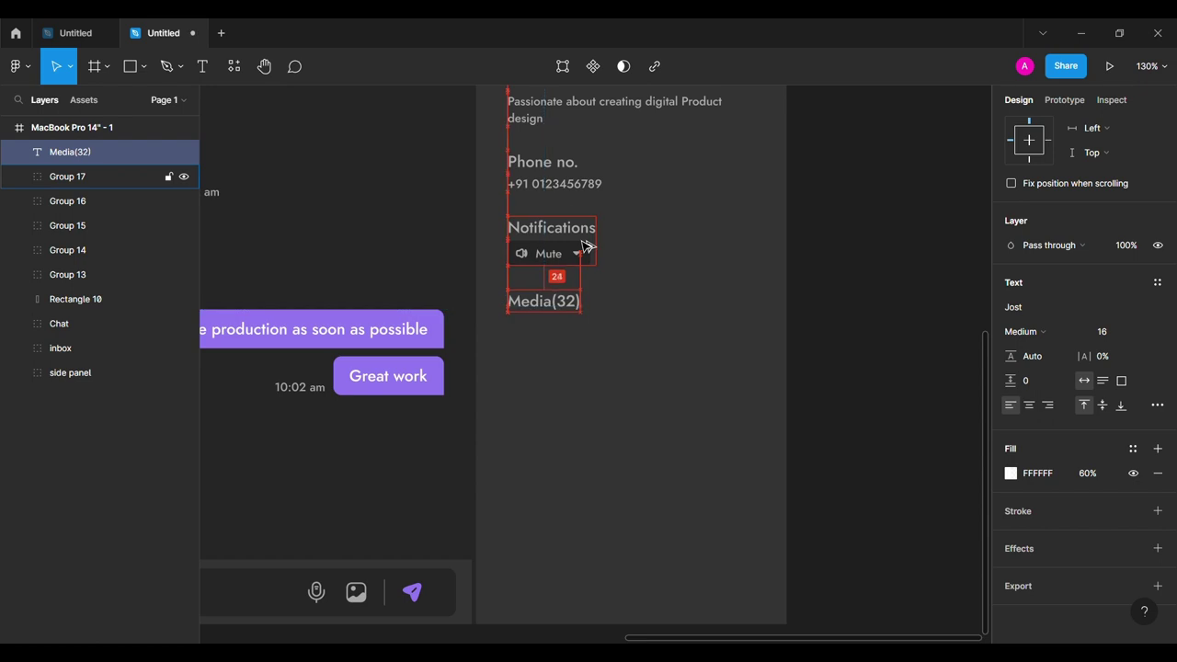
pyautogui.click(854, 268)
pyautogui.click(15, 66)
pyautogui.press('Escape')
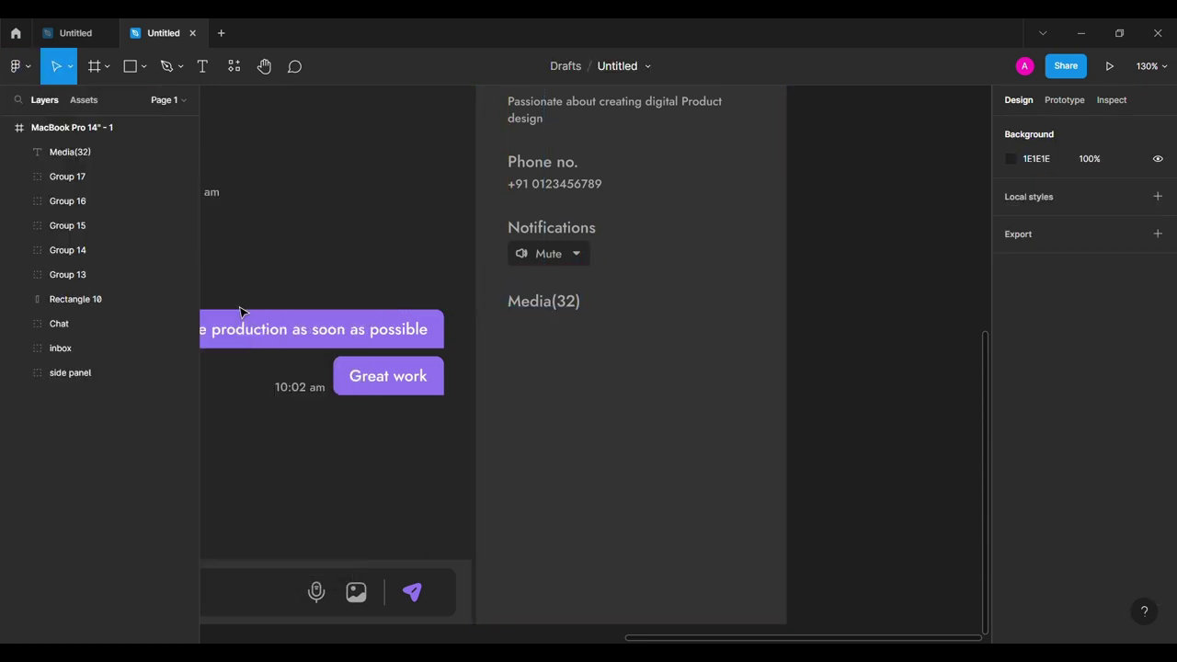
# Step: Add a white, 16 px Iconsax arrow-right icon at the right end of the Media(32) row
pyautogui.hotkey('ctrl', 'alt', 'p')
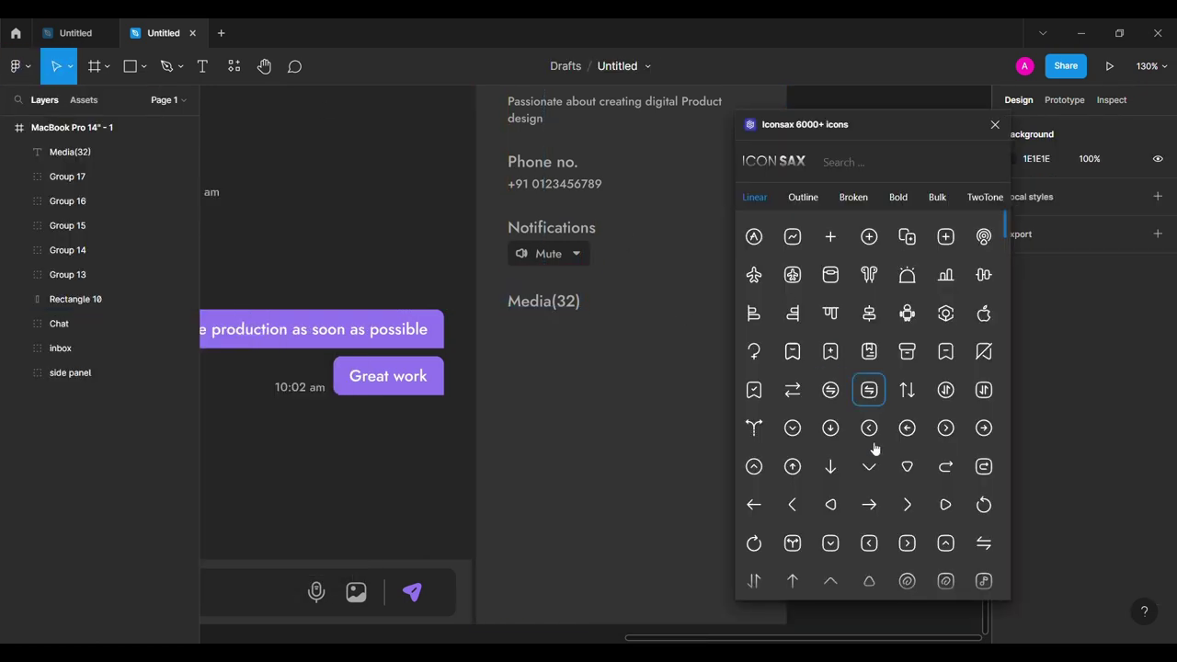
pyautogui.moveTo(732, 361); pyautogui.dragTo(685, 348)
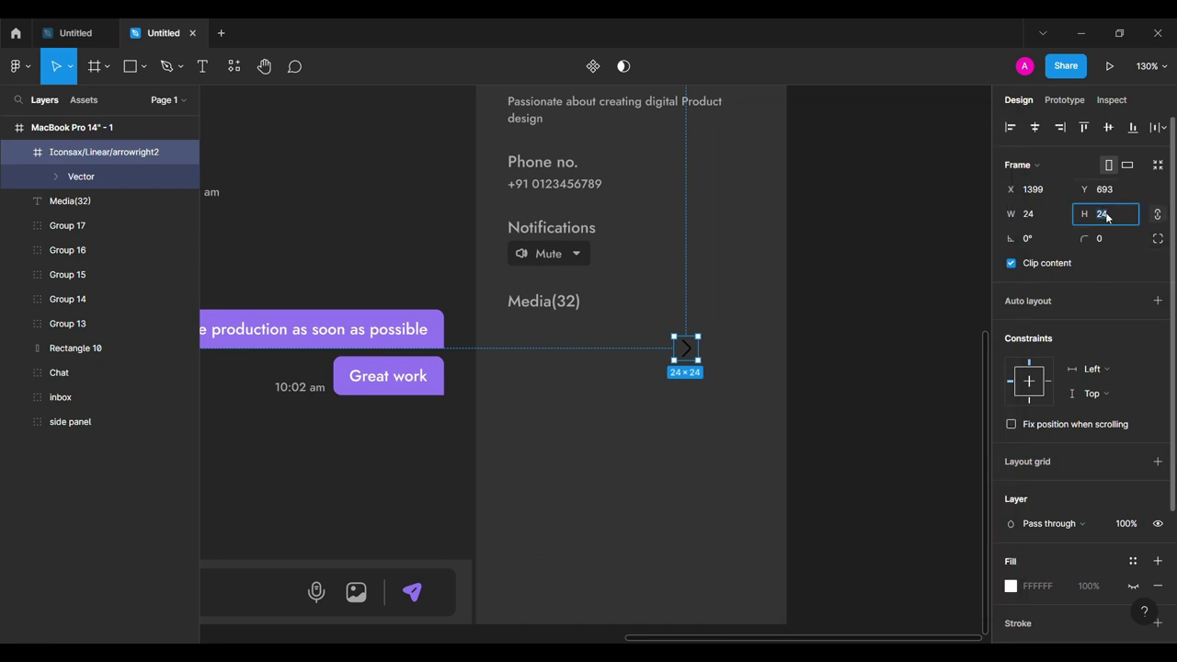
pyautogui.write('16')
pyautogui.press('Return')
pyautogui.scroll(-2, 1035, 517)
pyautogui.press('Return')
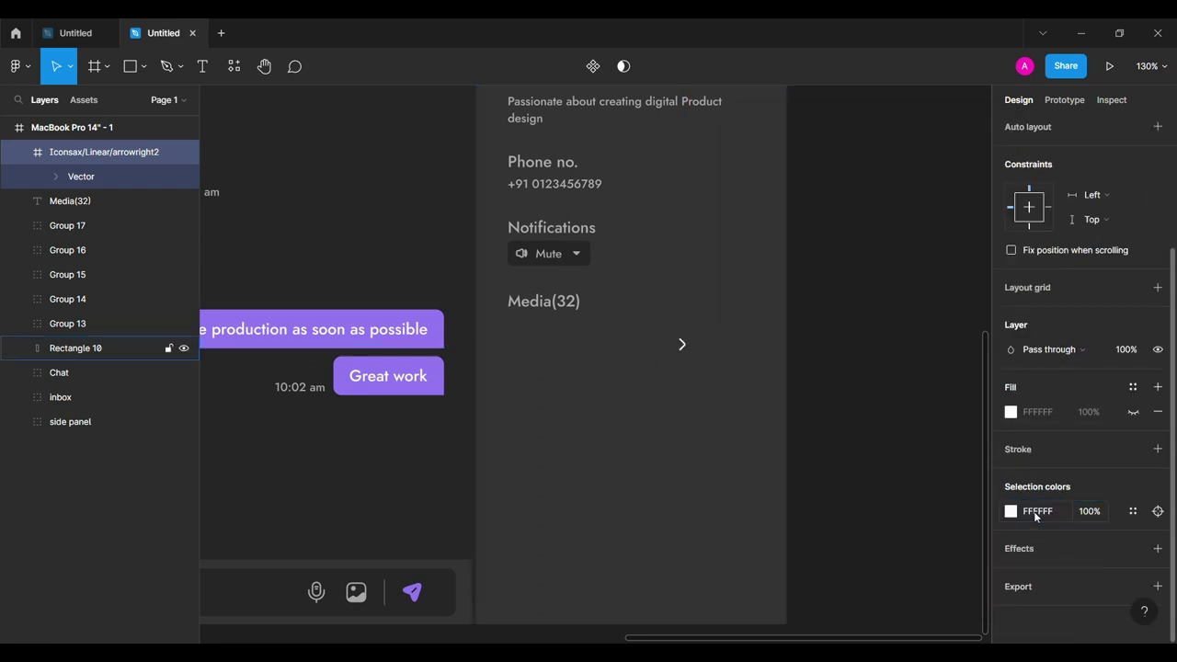
pyautogui.moveTo(740, 310); pyautogui.dragTo(748, 310)
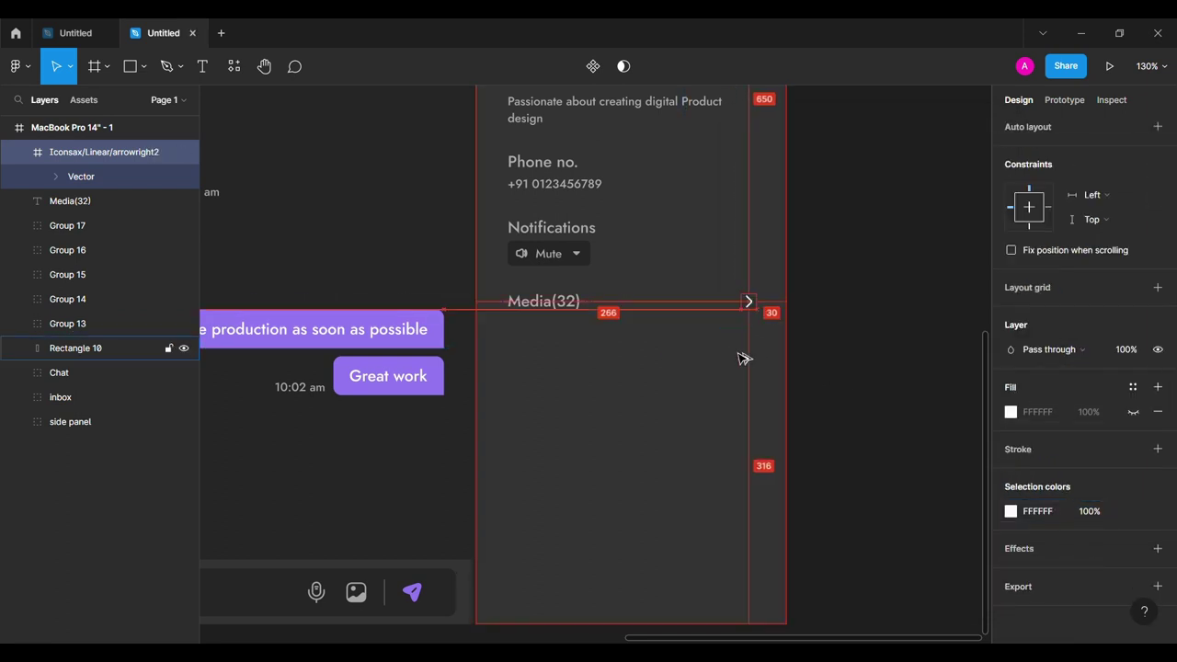
pyautogui.click(864, 378)
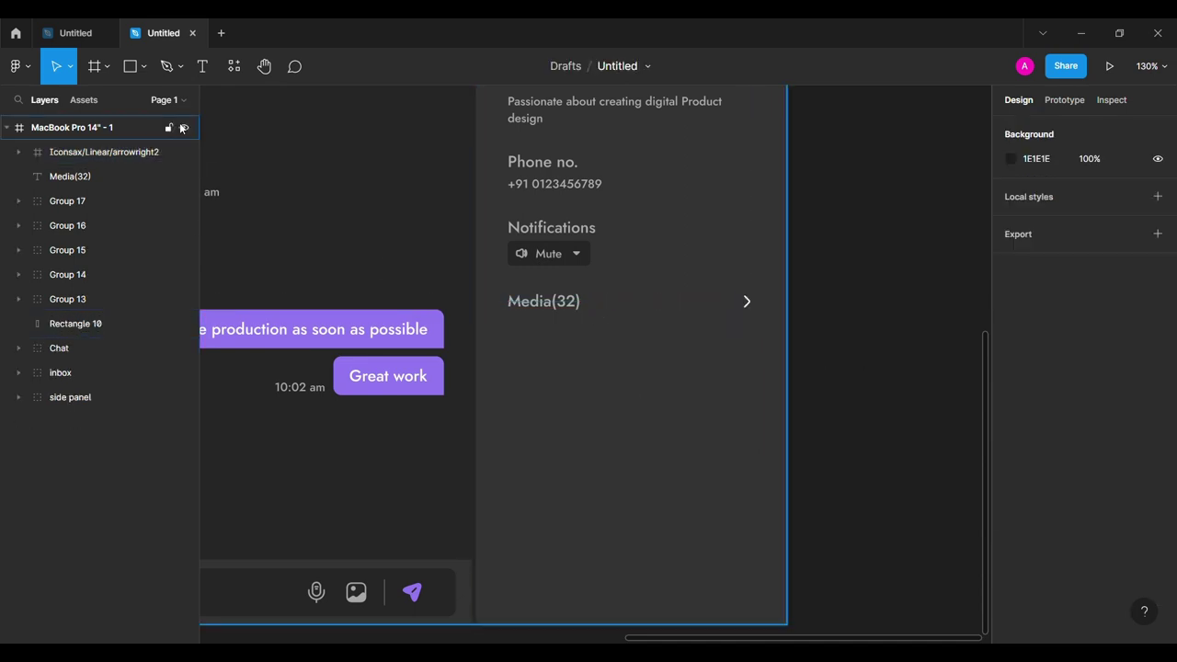
# Step: Draw an 80×80 square with radius 8 and duplicate it into a row of three
pyautogui.press('r')
pyautogui.moveTo(520, 337); pyautogui.dragTo(558, 375)
pyautogui.write('8')
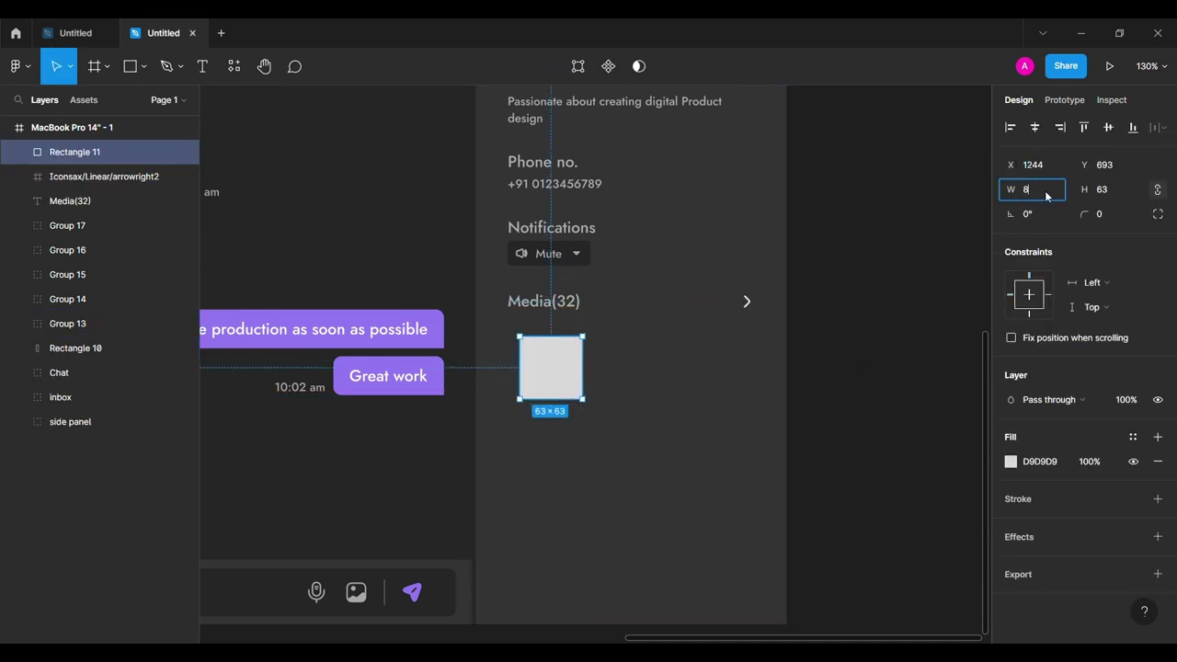
pyautogui.write('0')
pyautogui.press('Return')
pyautogui.click(1108, 214)
pyautogui.write('8')
pyautogui.moveTo(569, 387); pyautogui.dragTo(750, 386)
pyautogui.keyDown('shift'); pyautogui.click(656, 383); pyautogui.keyUp('shift')
pyautogui.keyDown('shift'); pyautogui.click(562, 389); pyautogui.keyUp('shift')
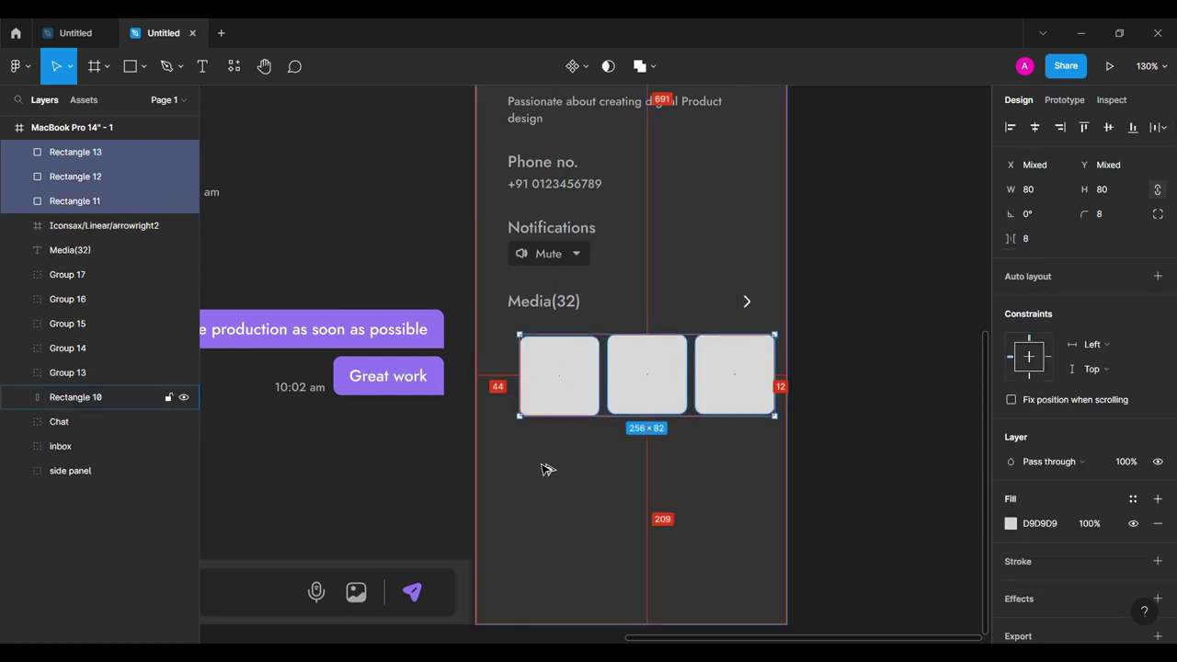
pyautogui.press('Left')
pyautogui.press('Left')
pyautogui.press('Left')
pyautogui.press('Left')
pyautogui.press('Left')
pyautogui.press('Left')
pyautogui.press('Left')
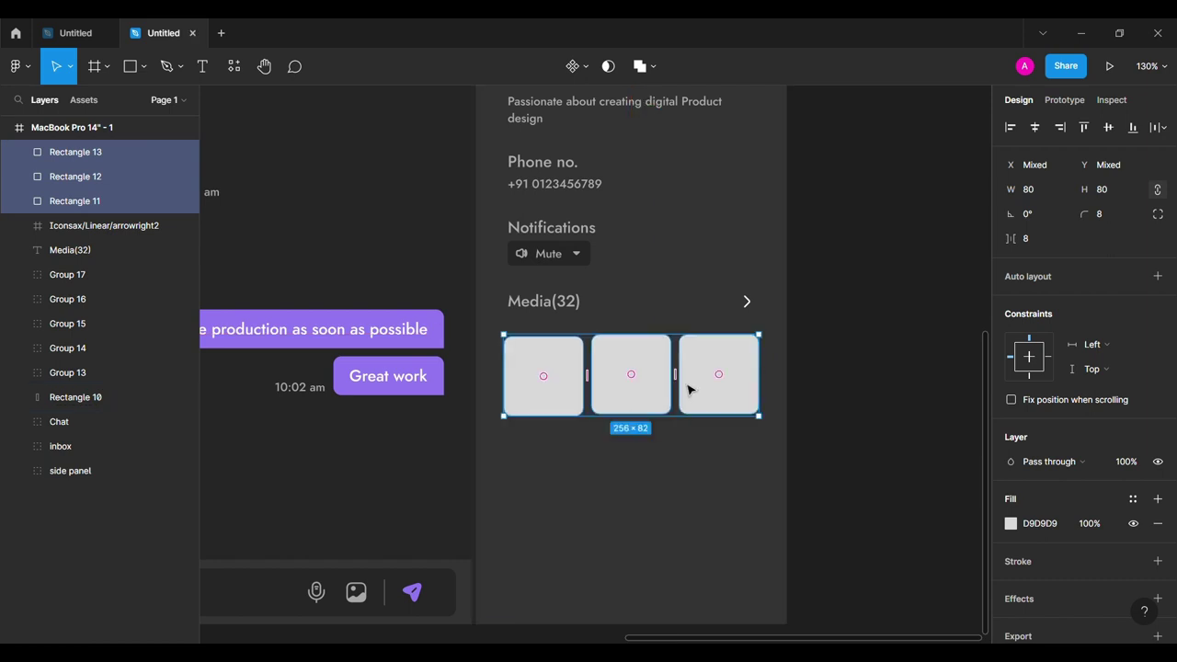
# Step: Level the three squares under Media(32) and copy the row down as a second row
pyautogui.click(602, 347)
pyautogui.hotkey('shift', 'Up')
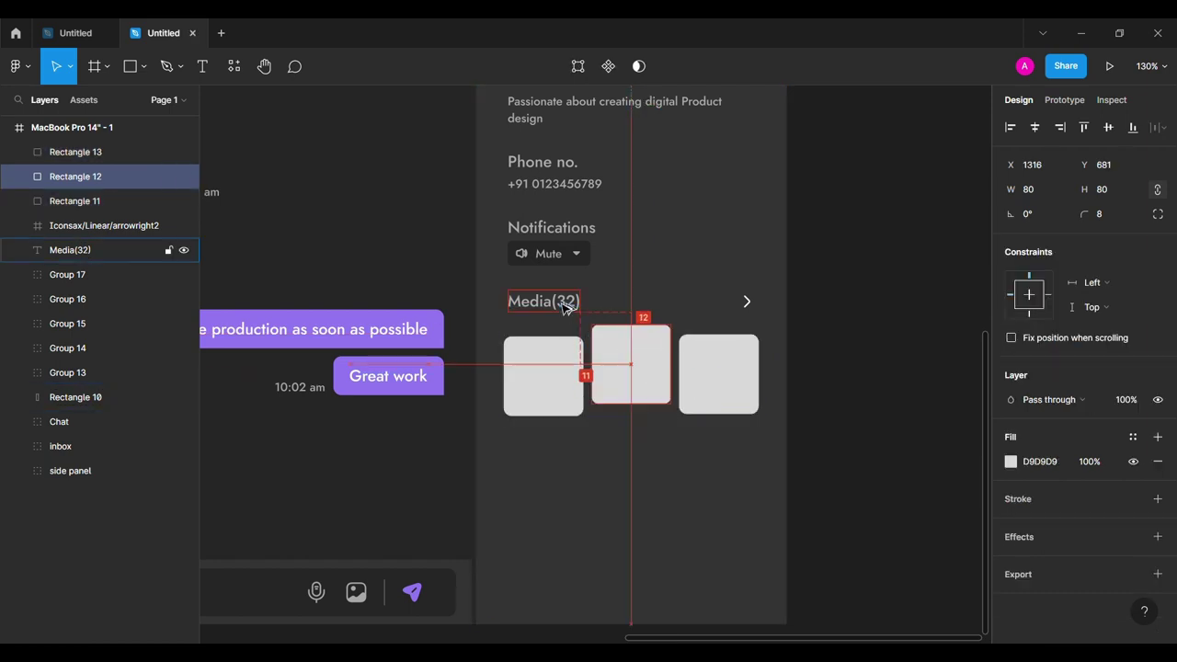
pyautogui.click(552, 368)
pyautogui.moveTo(552, 368); pyautogui.dragTo(551, 360)
pyautogui.click(740, 375)
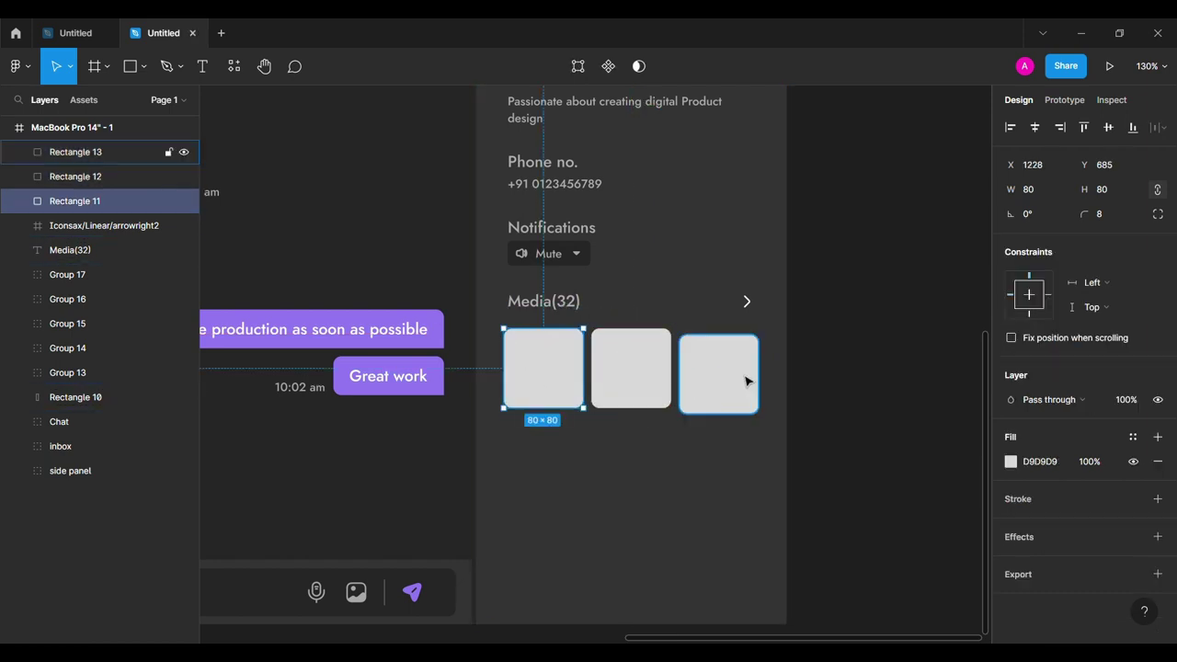
pyautogui.moveTo(717, 372); pyautogui.dragTo(717, 367)
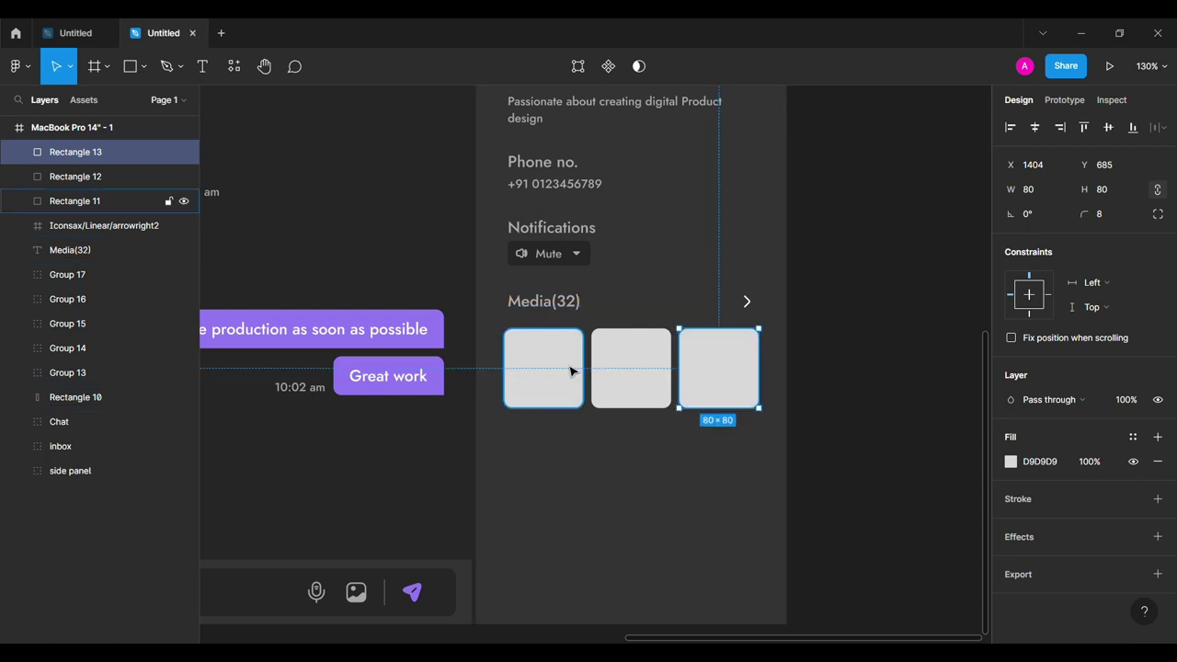
pyautogui.click(542, 368)
pyautogui.keyDown('shift'); pyautogui.click(631, 367); pyautogui.keyUp('shift')
pyautogui.keyDown('shift'); pyautogui.click(717, 368); pyautogui.keyUp('shift')
pyautogui.moveTo(644, 380); pyautogui.dragTo(647, 477)
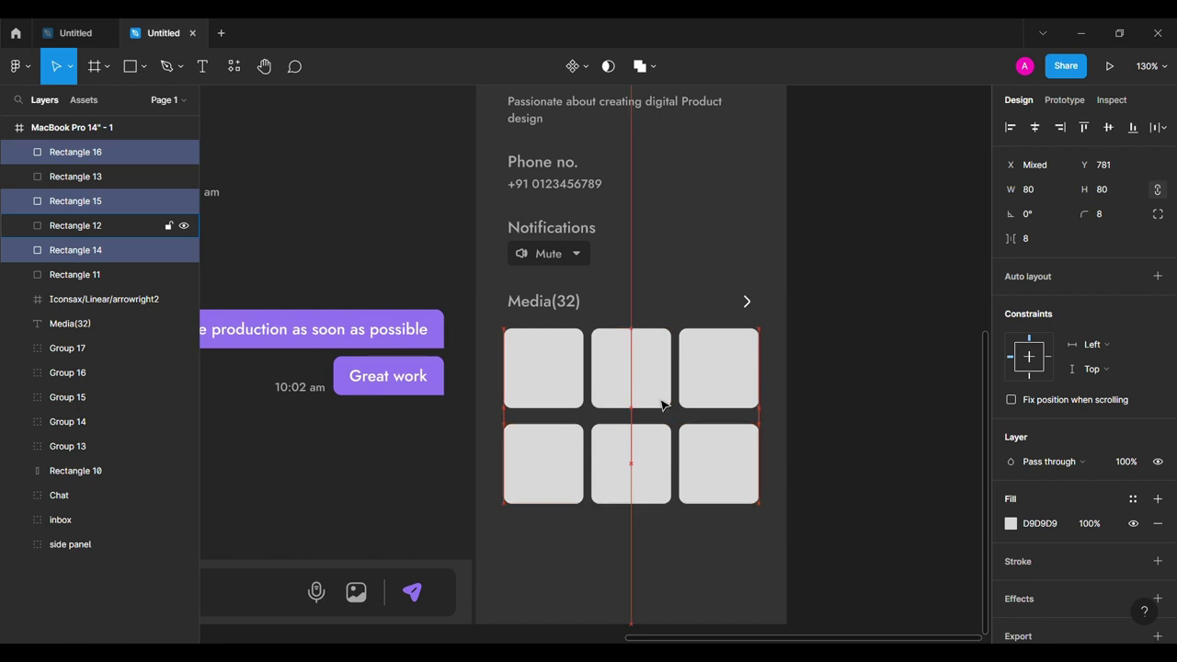
pyautogui.hotkey('ctrl', 'z')
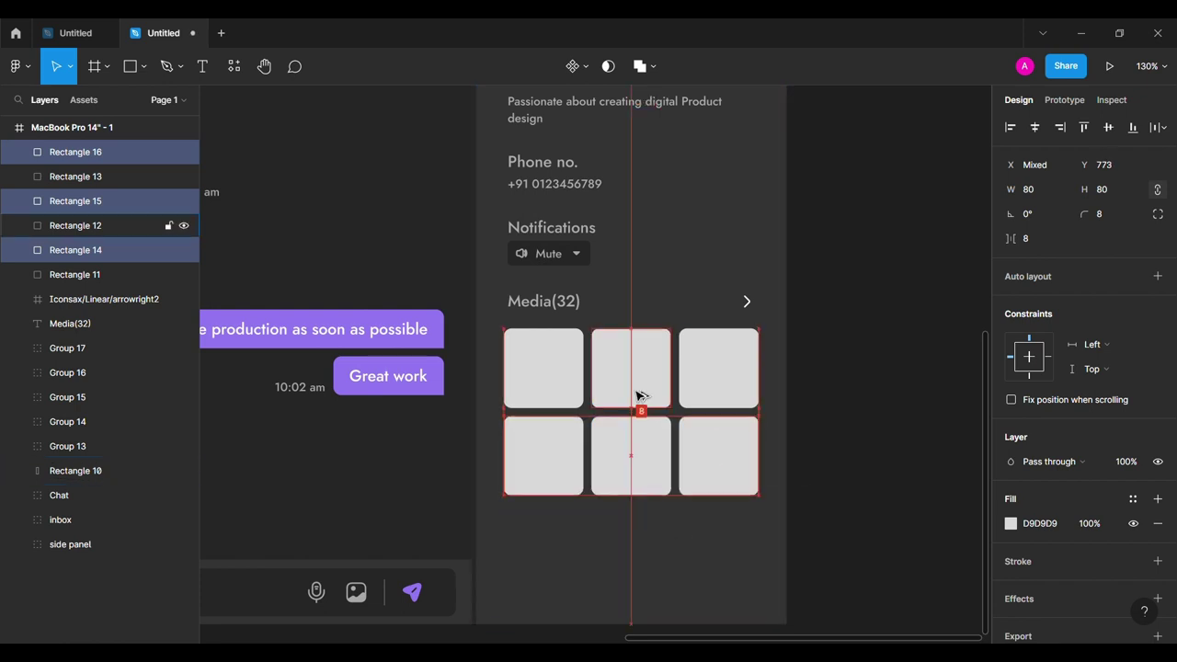
pyautogui.click(843, 349)
# Step: Launch the Unsplash plugin and search for 'ui ux design' photos
pyautogui.click(554, 365)
pyautogui.click(15, 66)
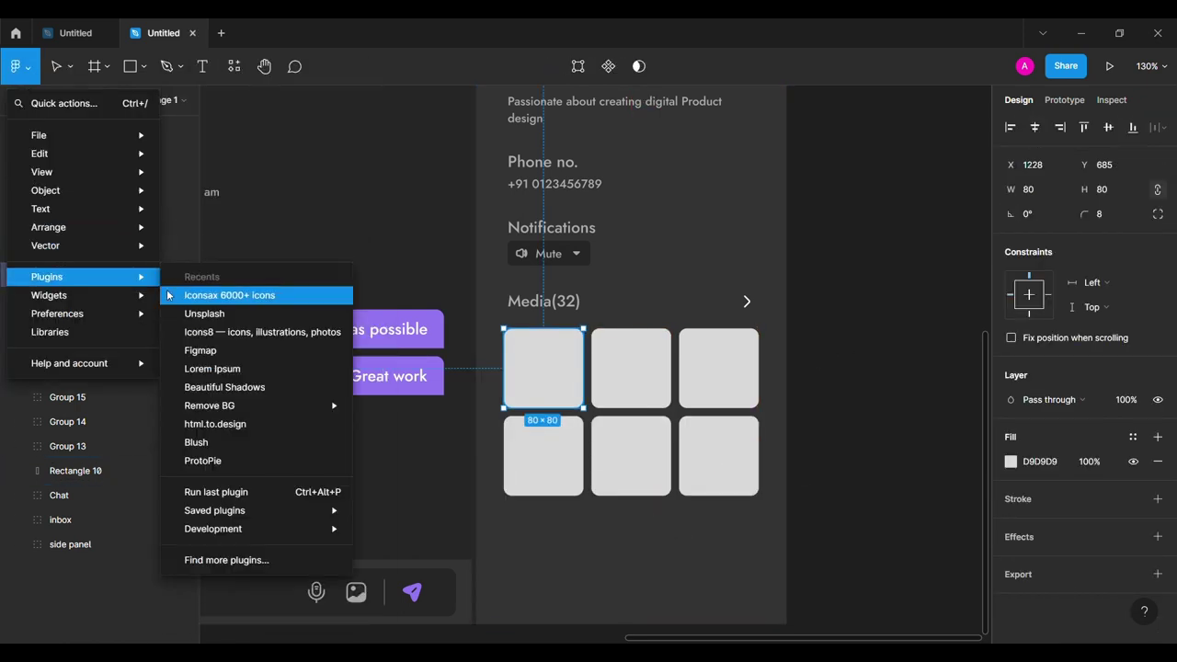
pyautogui.click(219, 317)
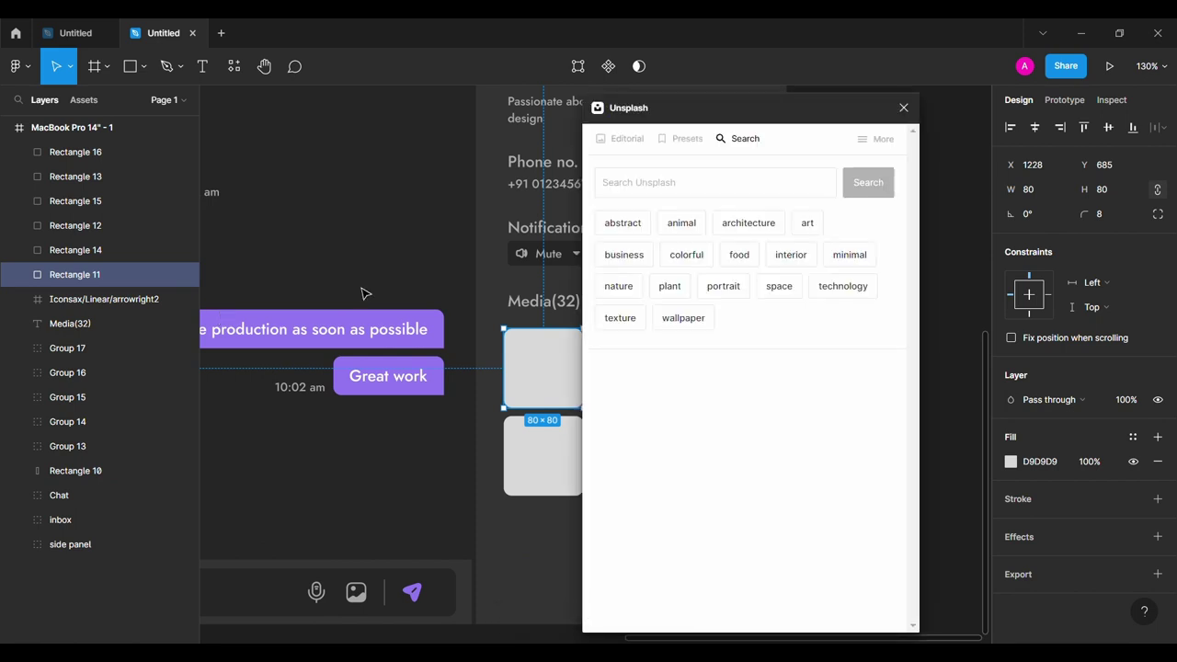
pyautogui.hscroll(3, 363, 292)
pyautogui.click(662, 184)
pyautogui.write('ui ux de')
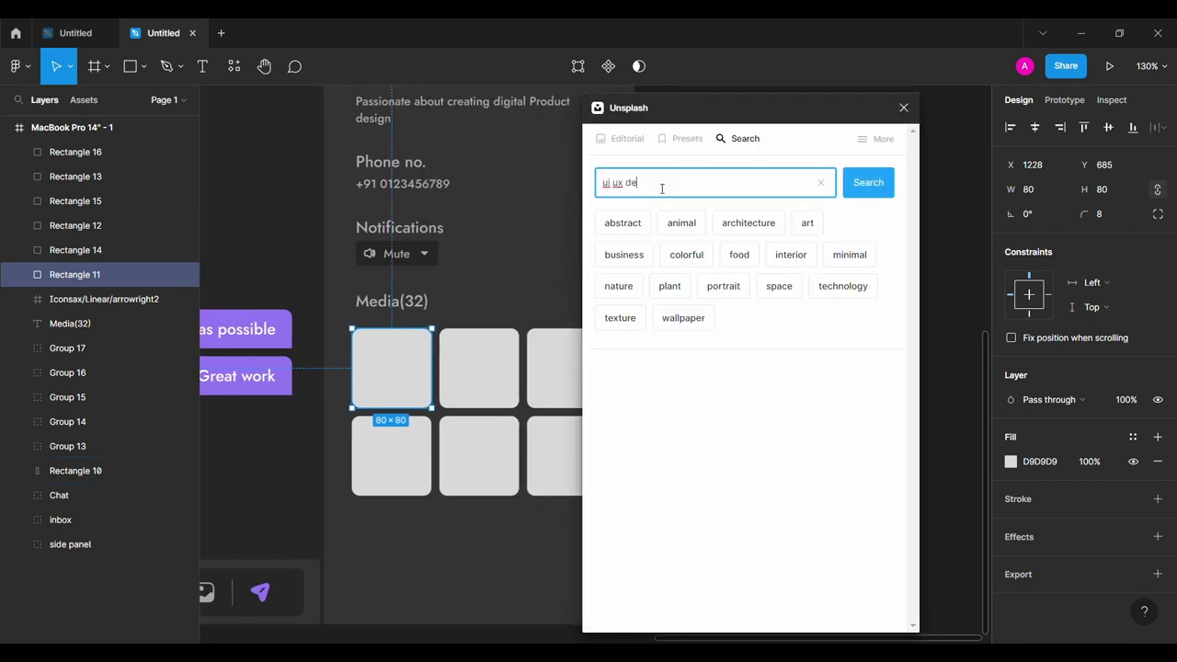
pyautogui.write('sign')
pyautogui.press('Return')
# Step: Fill each of the six media squares with an Unsplash photo, then close the plugin
pyautogui.click(665, 294)
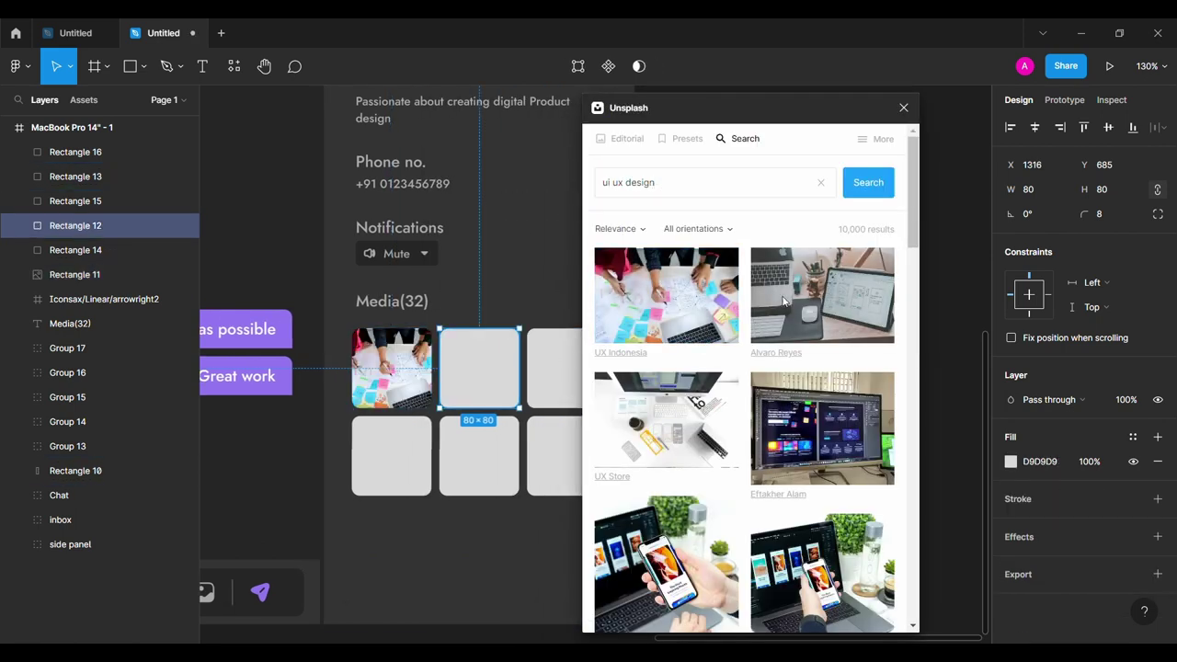
pyautogui.click(783, 300)
pyautogui.click(557, 369)
pyautogui.click(822, 427)
pyautogui.click(399, 475)
pyautogui.click(665, 579)
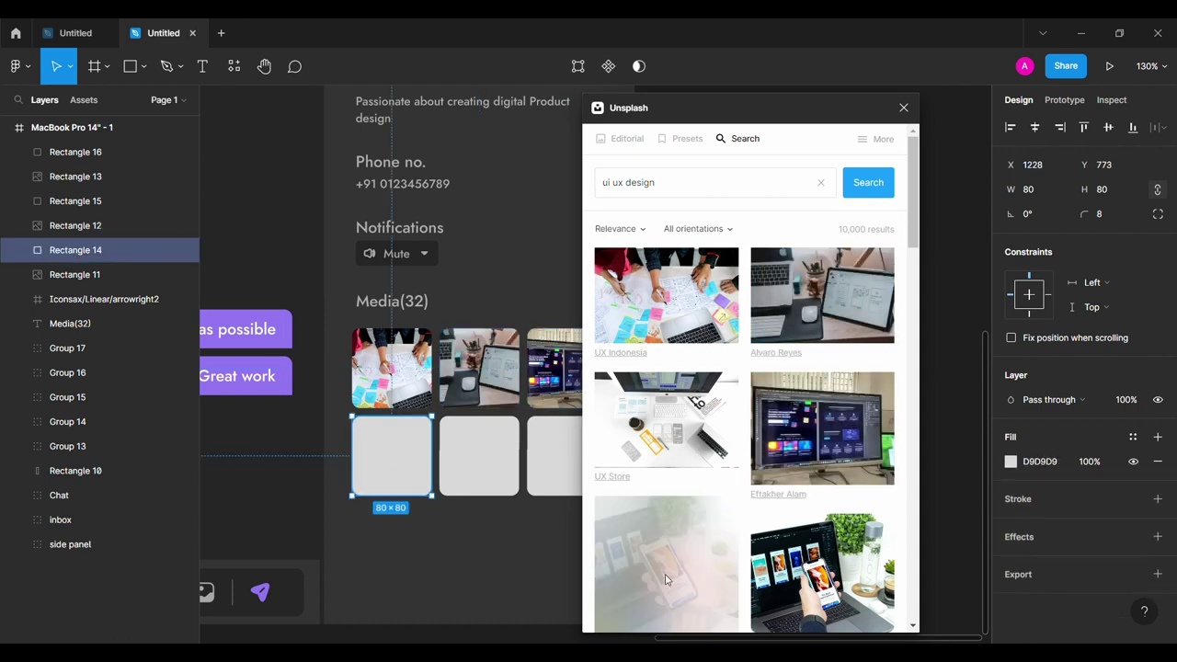
pyautogui.click(478, 455)
pyautogui.click(666, 418)
pyautogui.scroll(-3, 665, 418)
pyautogui.click(556, 455)
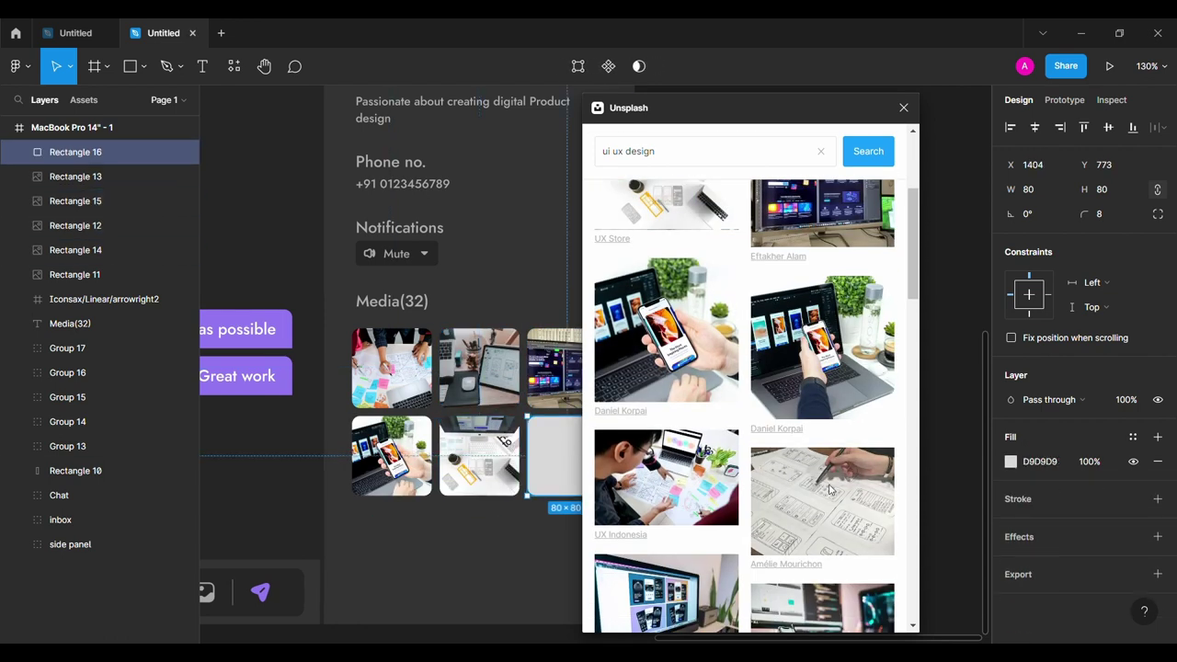
pyautogui.click(830, 490)
pyautogui.click(903, 107)
pyautogui.click(835, 272)
pyautogui.scroll(-2, 835, 272)
pyautogui.hscroll(-2, 835, 272)
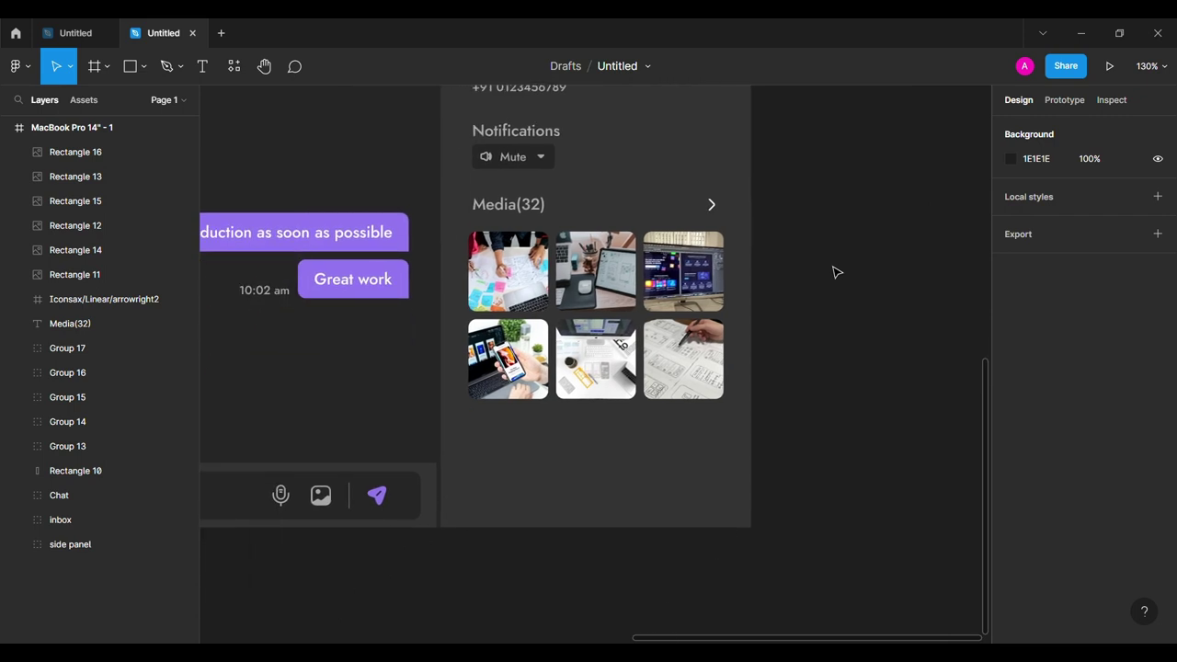
# Step: Paste the Unavailable and Thumbs Down icons and align them below the media grid
pyautogui.hotkey('ctrl', 'v')
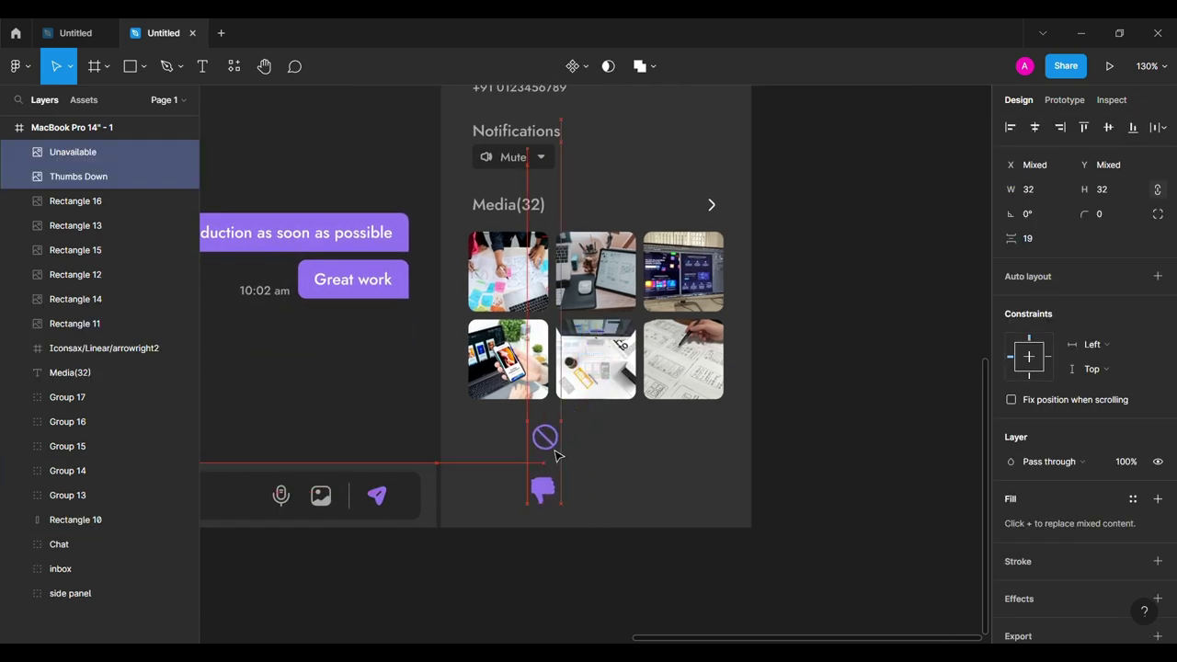
pyautogui.moveTo(557, 455); pyautogui.dragTo(551, 453)
pyautogui.click(873, 230)
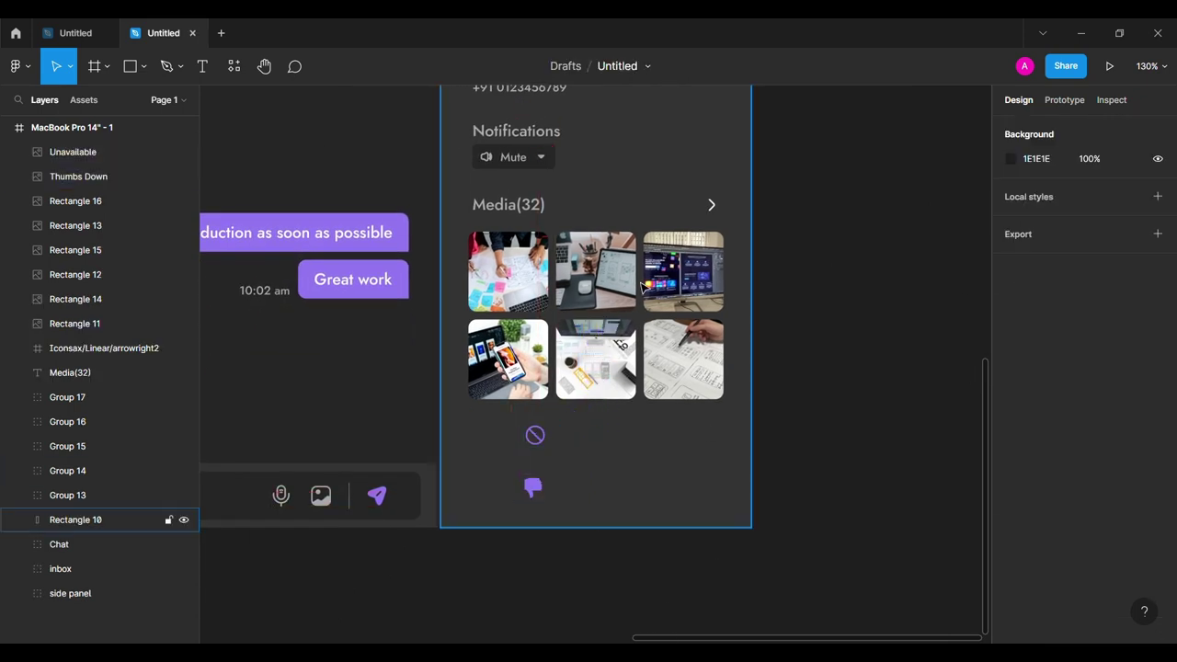
# Step: Group the Media(32) heading with the photo tiles and name the group 'media'
pyautogui.click(513, 209)
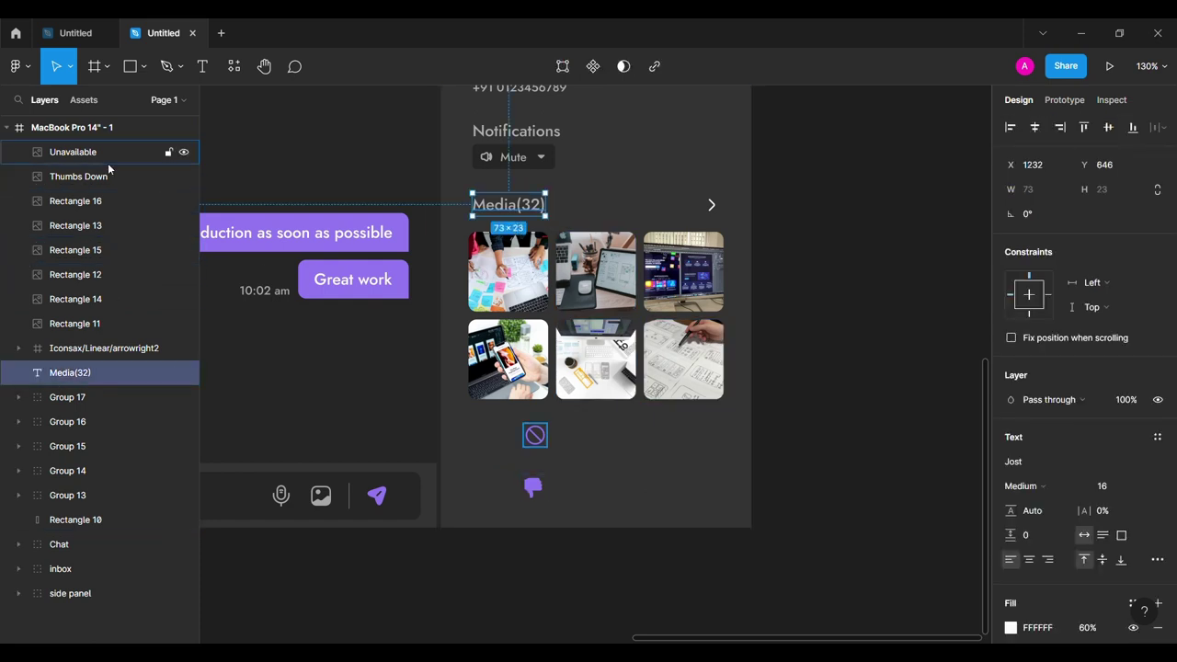
pyautogui.keyDown('shift'); pyautogui.click(81, 204); pyautogui.keyUp('shift')
pyautogui.hotkey('ctrl', 'g')
pyautogui.doubleClick(81, 202)
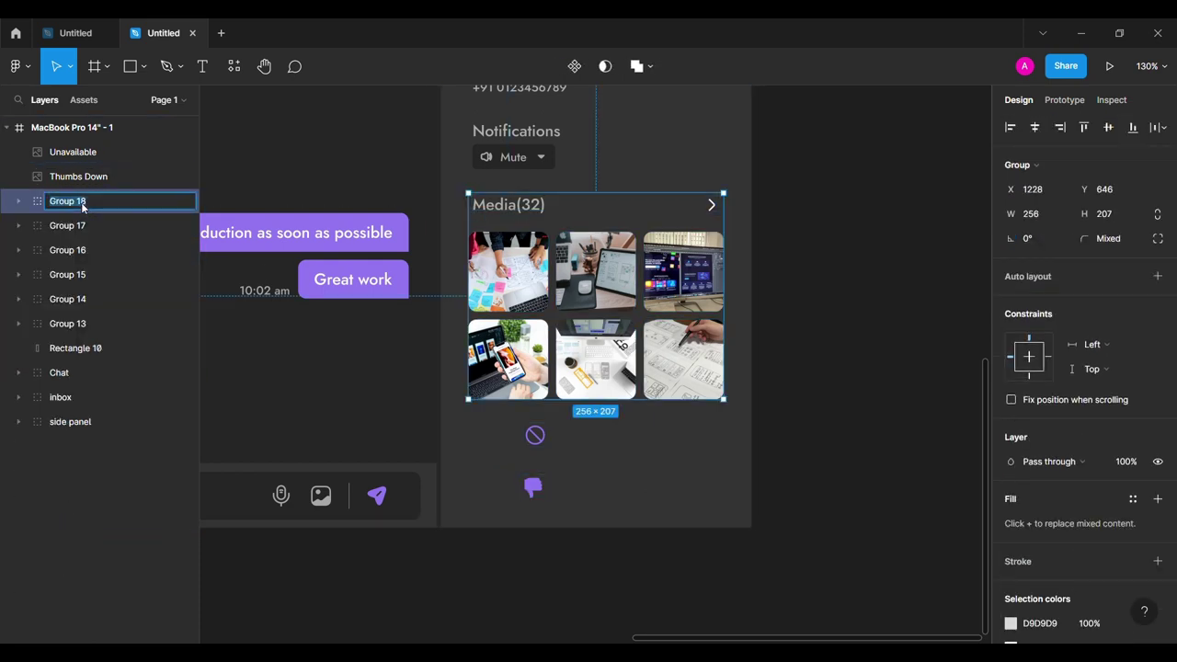
pyautogui.write('media')
pyautogui.press('Return')
pyautogui.click(827, 354)
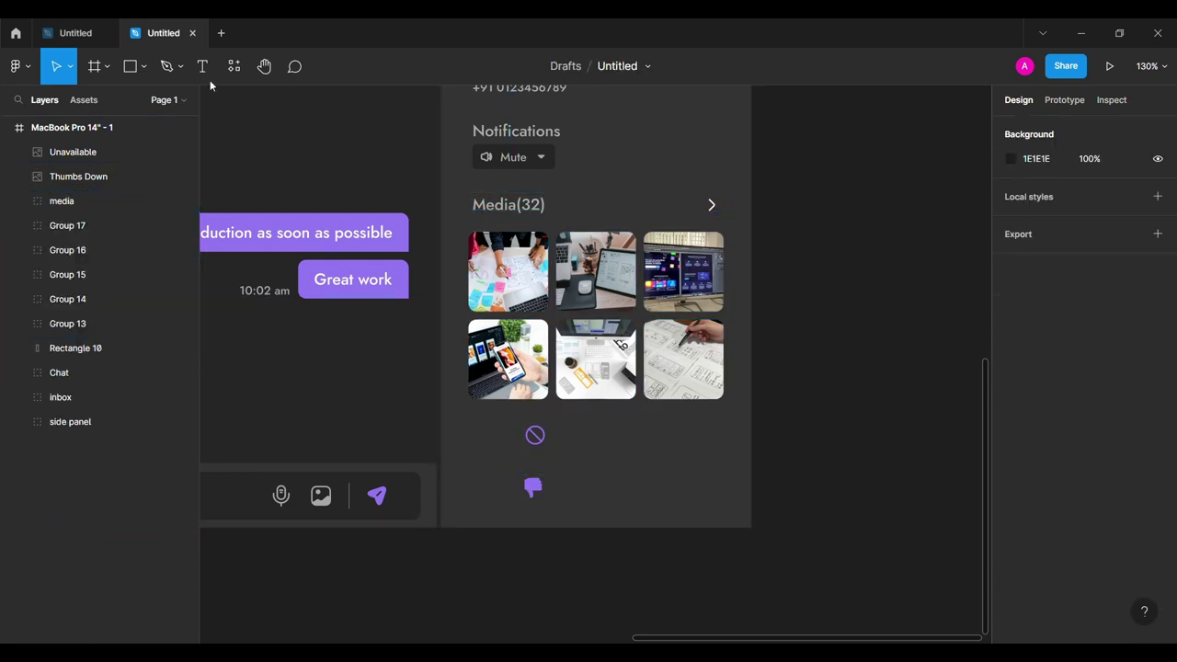
# Step: Add a 'Block' label at 60% fill opacity beside its icon and copy it below for Report
pyautogui.click(578, 436)
pyautogui.write('Block')
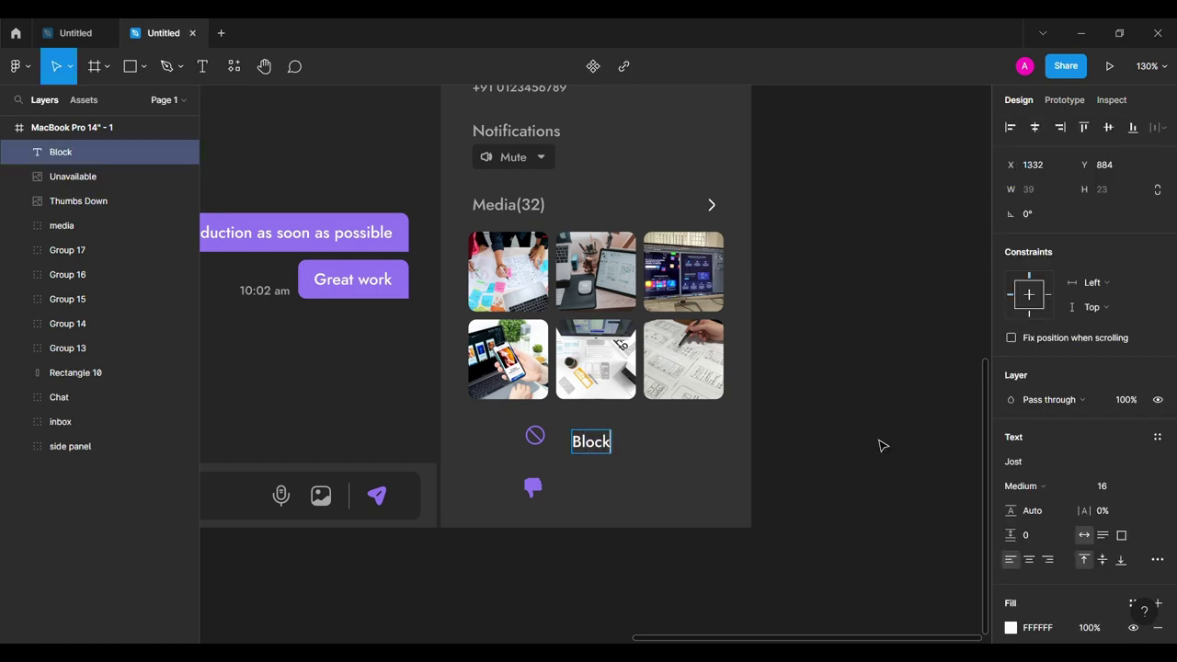
pyautogui.keyDown('shift'); pyautogui.click(166, 176); pyautogui.keyUp('shift')
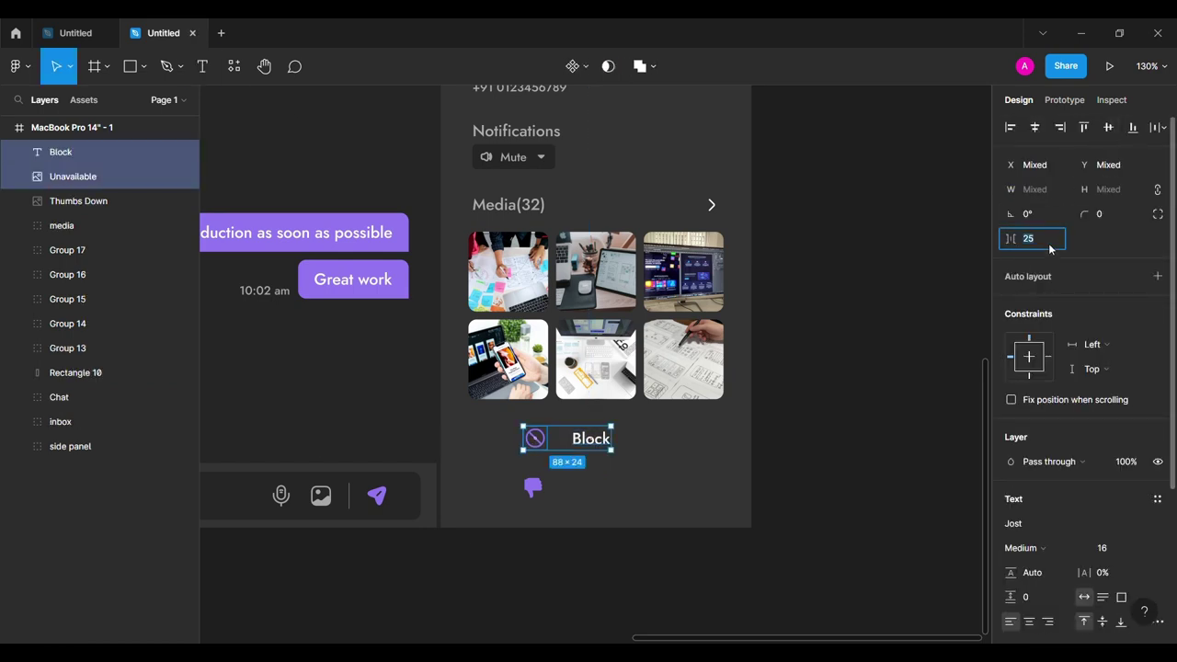
pyautogui.click(579, 439)
pyautogui.scroll(-3, 1085, 414)
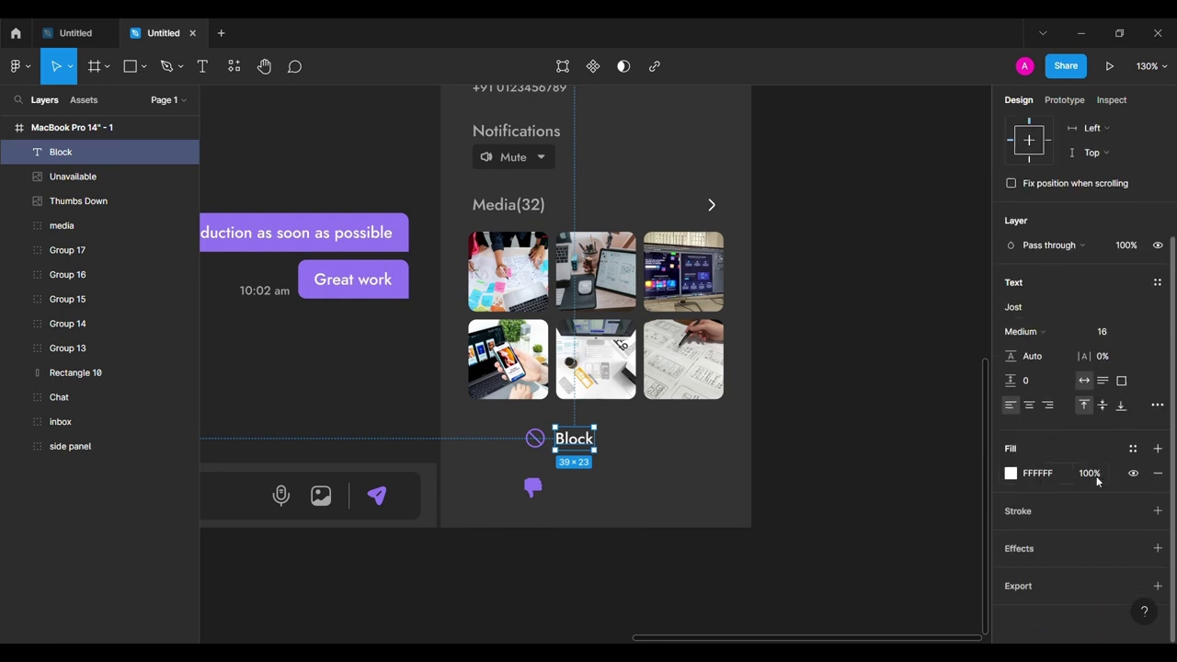
pyautogui.click(1088, 473)
pyautogui.write('60')
pyautogui.press('Return')
pyautogui.click(714, 447)
pyautogui.moveTo(573, 438); pyautogui.dragTo(585, 478)
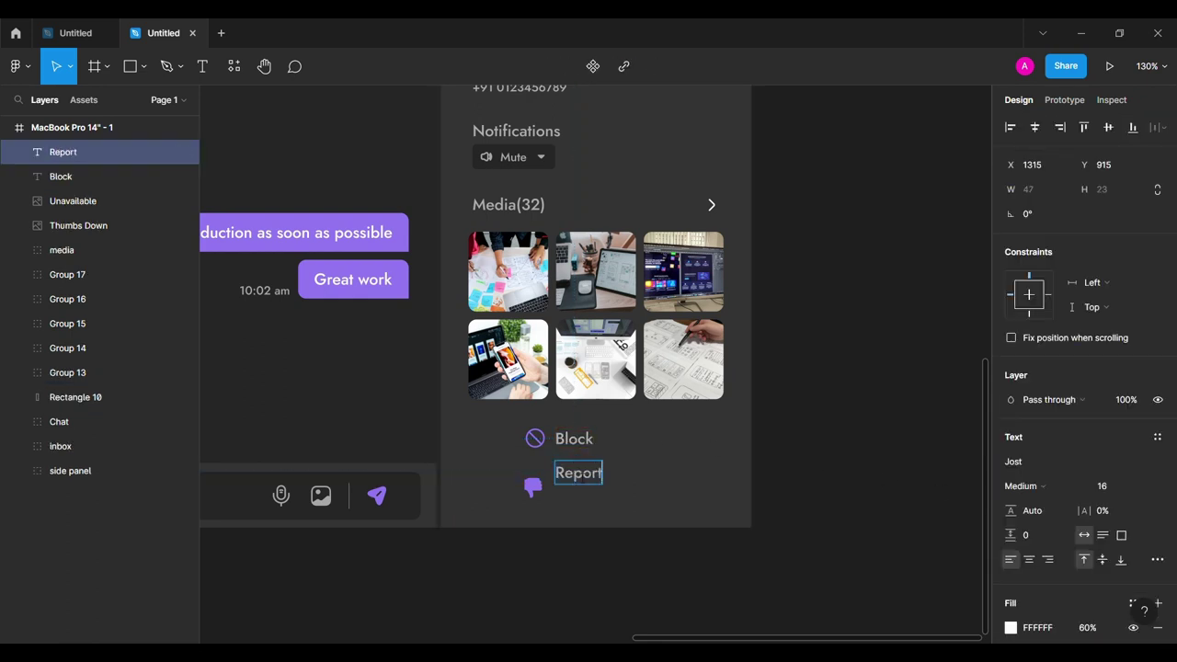
# Step: Group each label with its icon and nudge both rows right toward centre
pyautogui.keyDown('shift'); pyautogui.click(539, 492); pyautogui.keyUp('shift')
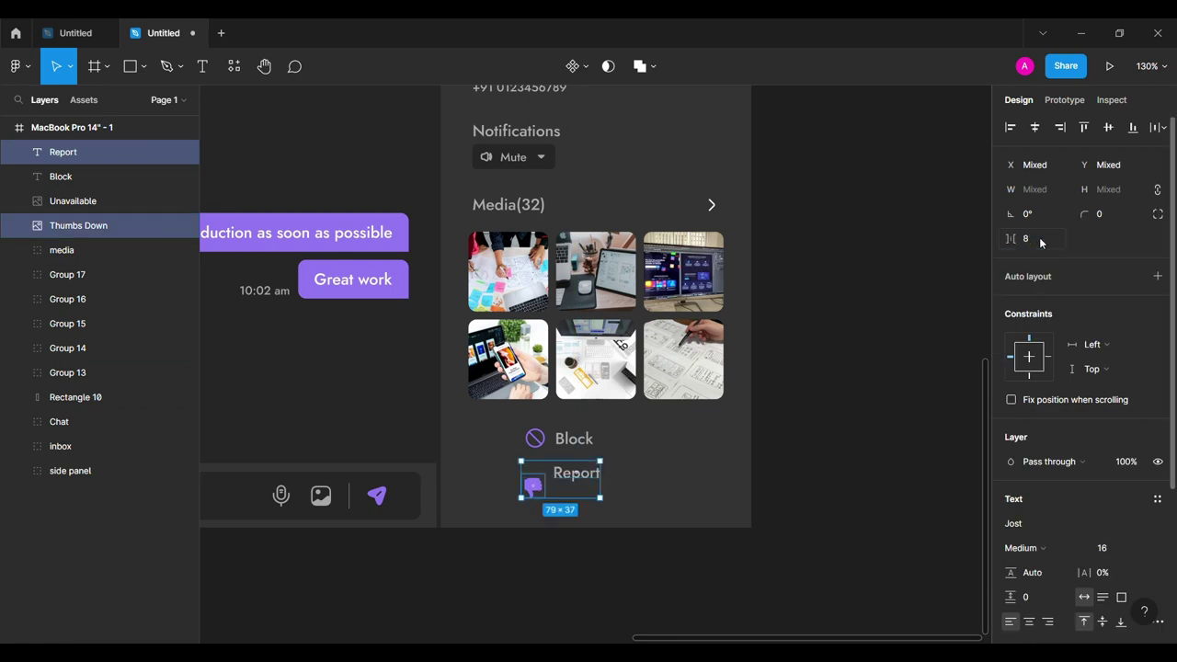
pyautogui.hotkey('ctrl', 'g')
pyautogui.click(565, 438)
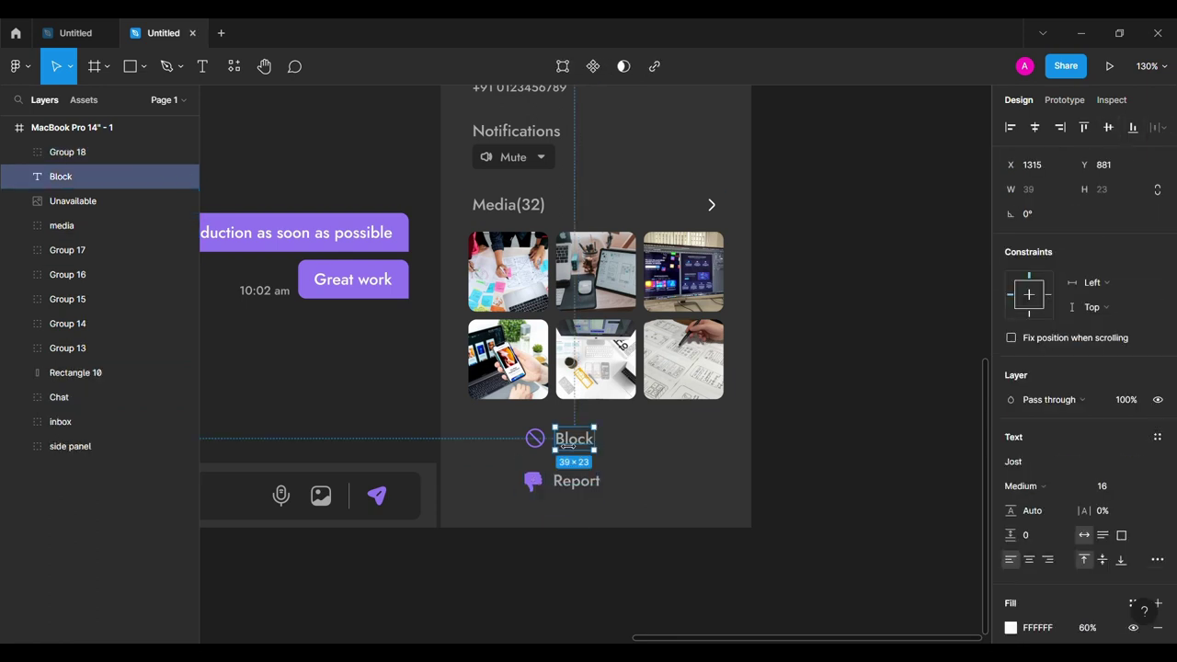
pyautogui.hotkey('ctrl', 'g')
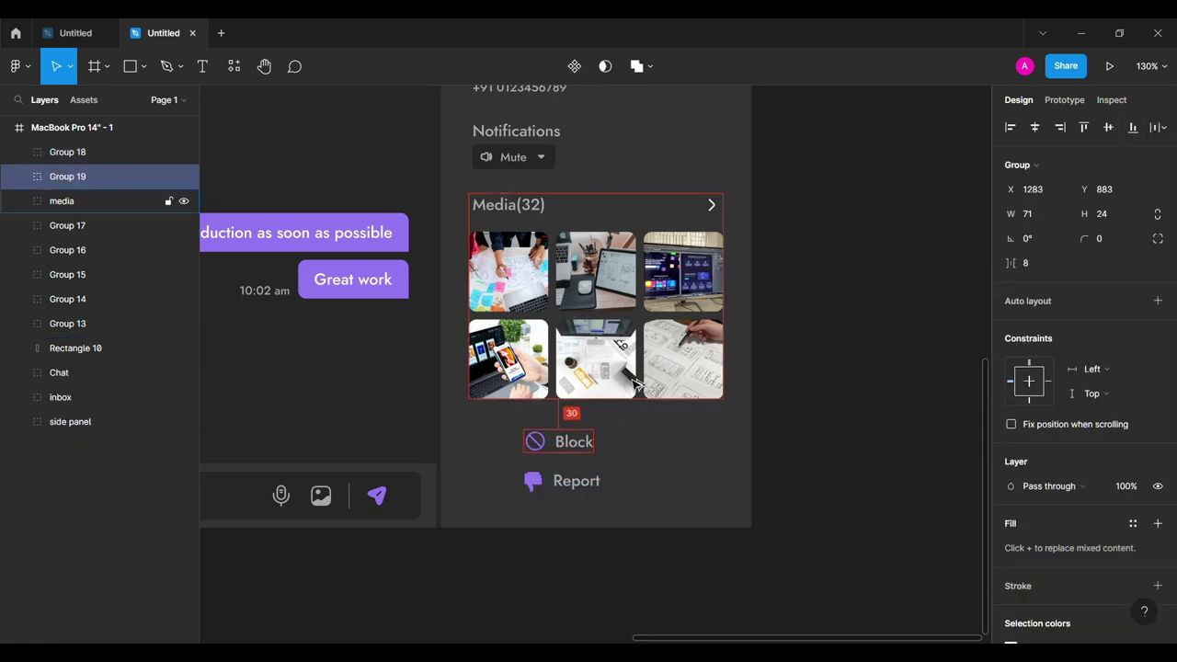
pyautogui.click(575, 474)
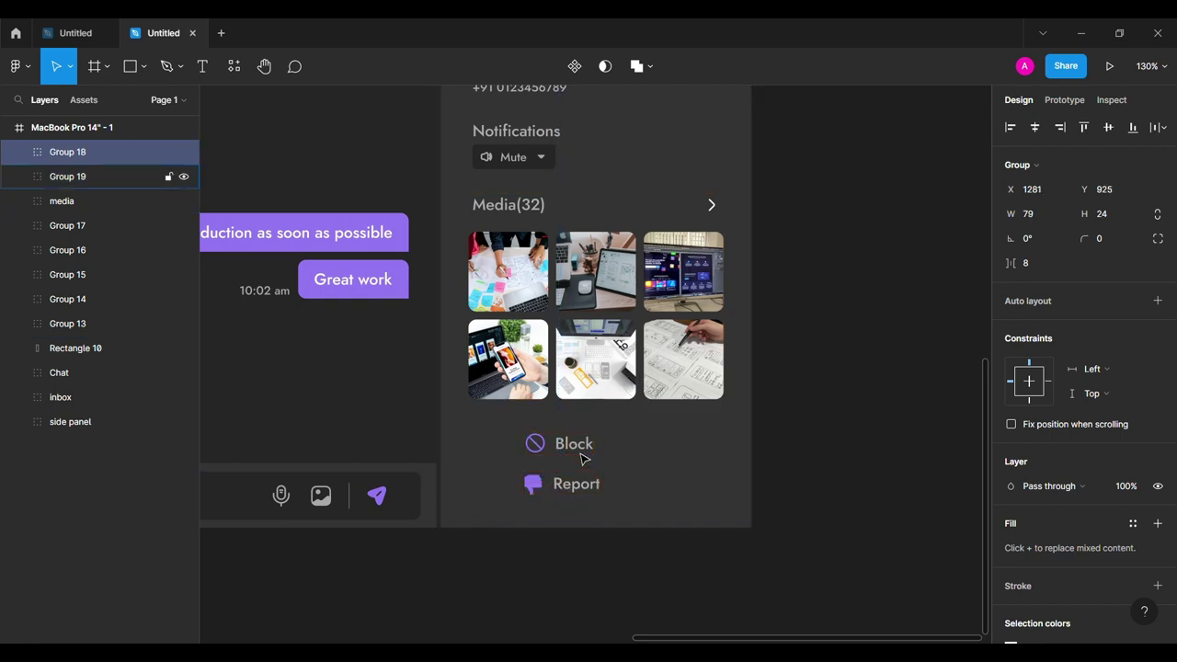
pyautogui.keyDown('shift'); pyautogui.click(583, 450); pyautogui.keyUp('shift')
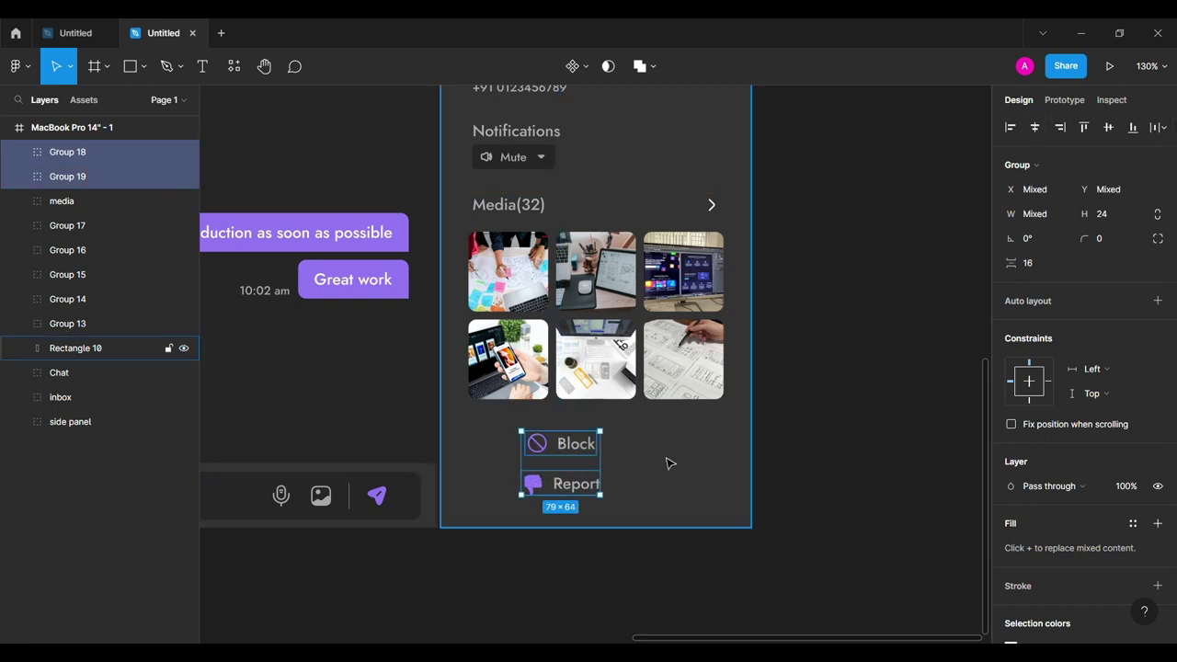
pyautogui.hotkey('shift', 'Right')
pyautogui.hotkey('shift', 'Right')
pyautogui.press('Right')
pyautogui.press('Right')
pyautogui.press('Right')
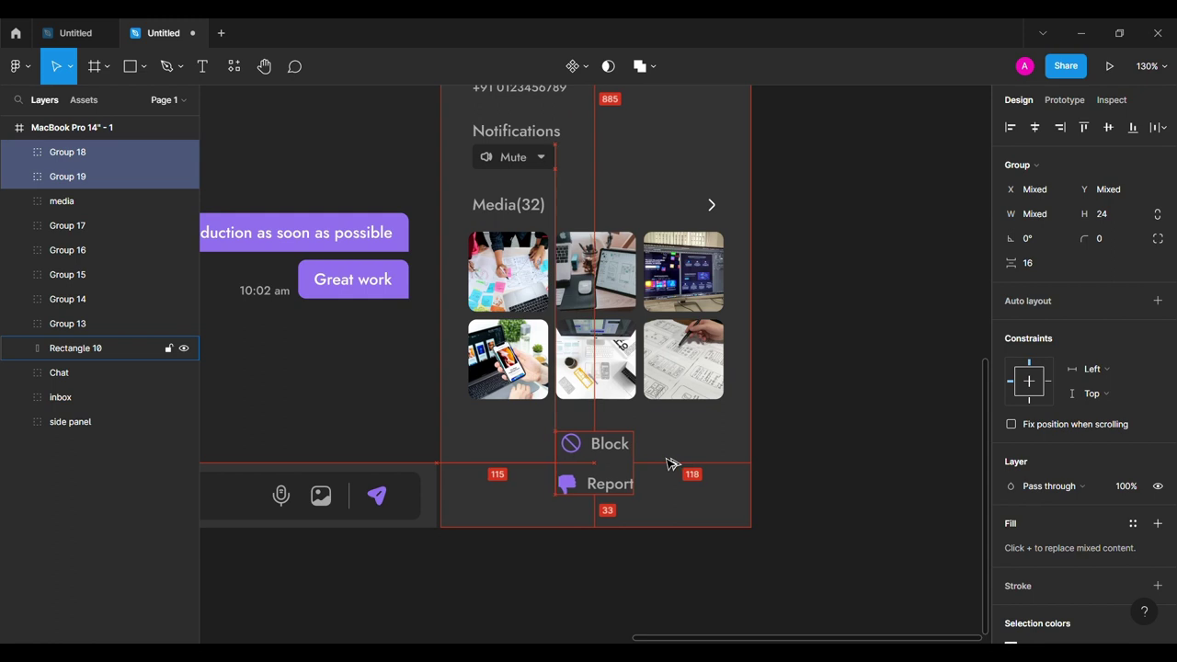
pyautogui.scroll(-3, 669, 463)
pyautogui.scroll(-3, 781, 432)
# Step: Group the profile panel layers, Group 18 through Rectangle 10, into one group named 'Profile'
pyautogui.click(845, 407)
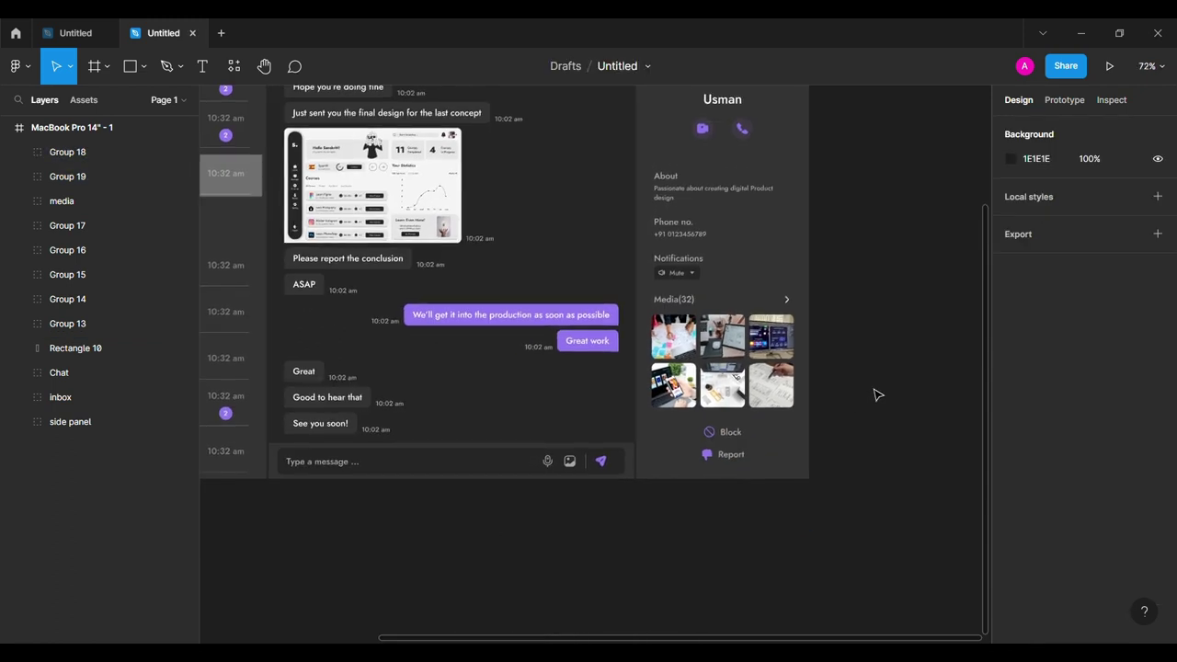
pyautogui.scroll(-2, 668, 475)
pyautogui.click(75, 348)
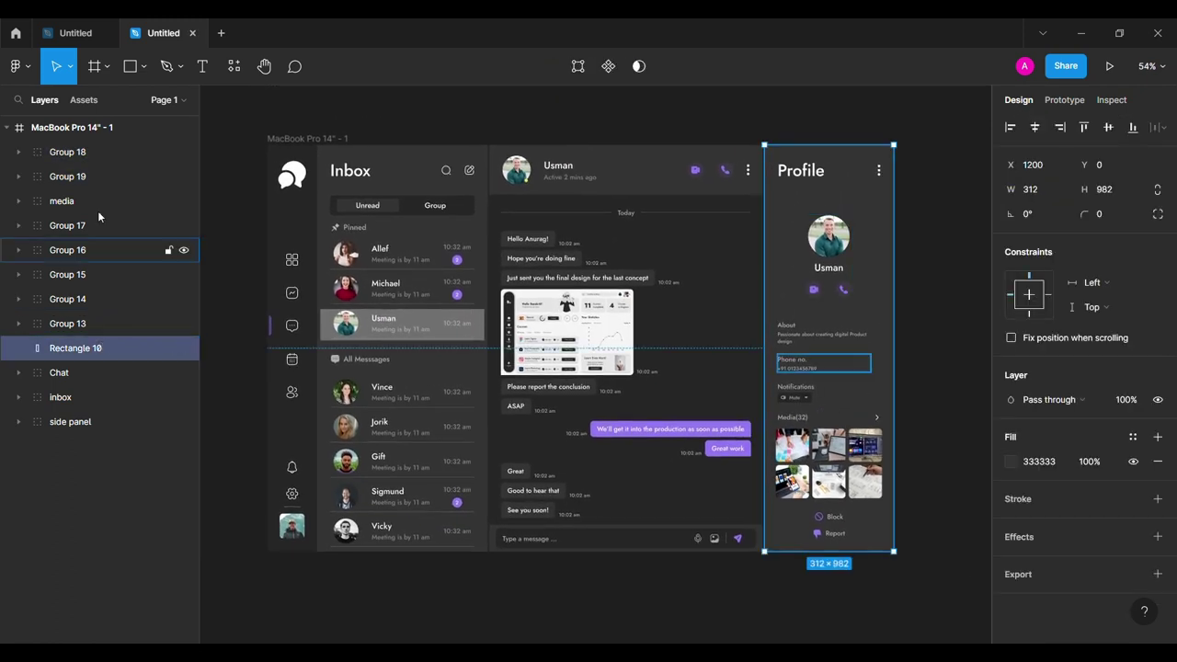
pyautogui.keyDown('shift'); pyautogui.click(110, 152); pyautogui.keyUp('shift')
pyautogui.hotkey('ctrl', 'g')
pyautogui.doubleClick(110, 152)
pyautogui.write('Profil')
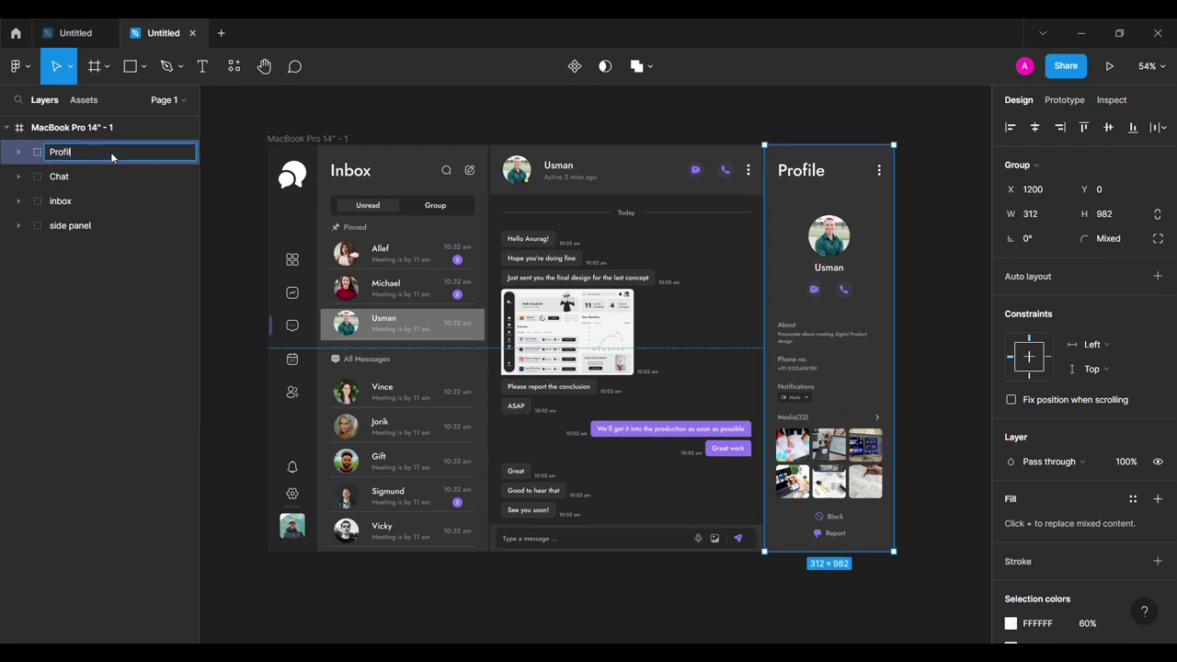
pyautogui.write('e')
pyautogui.press('Return')
pyautogui.click(218, 299)
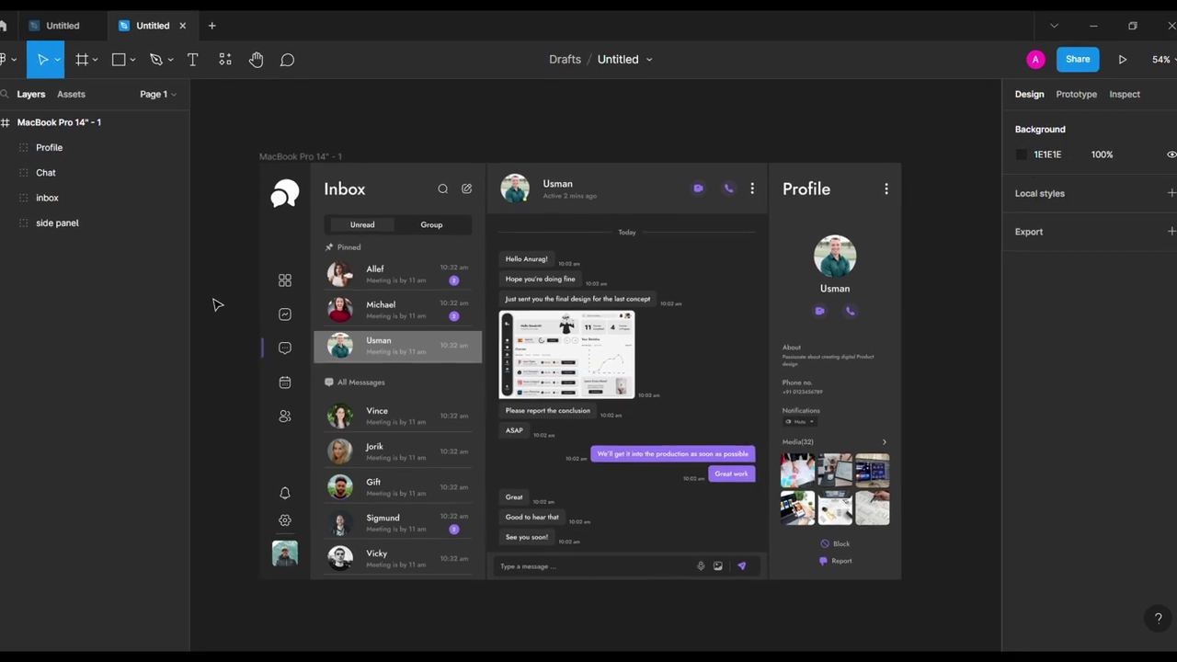